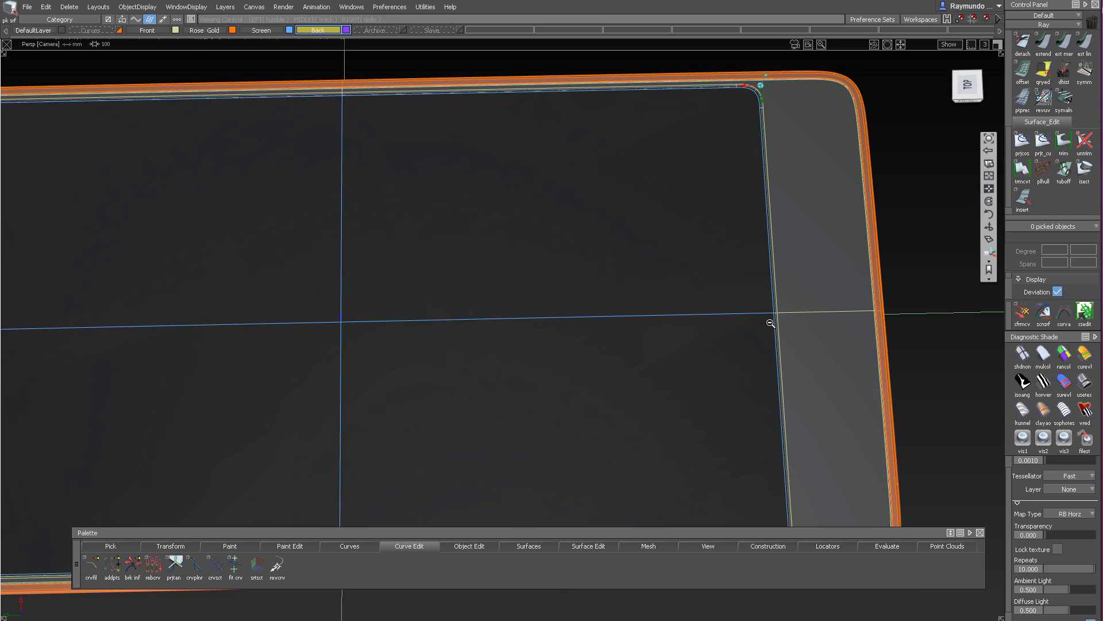
Examine the phone model's rounded corners, bezel and frame from several angles around the screen opening
alt+shift+right_drag(770, 323, 442, 184)
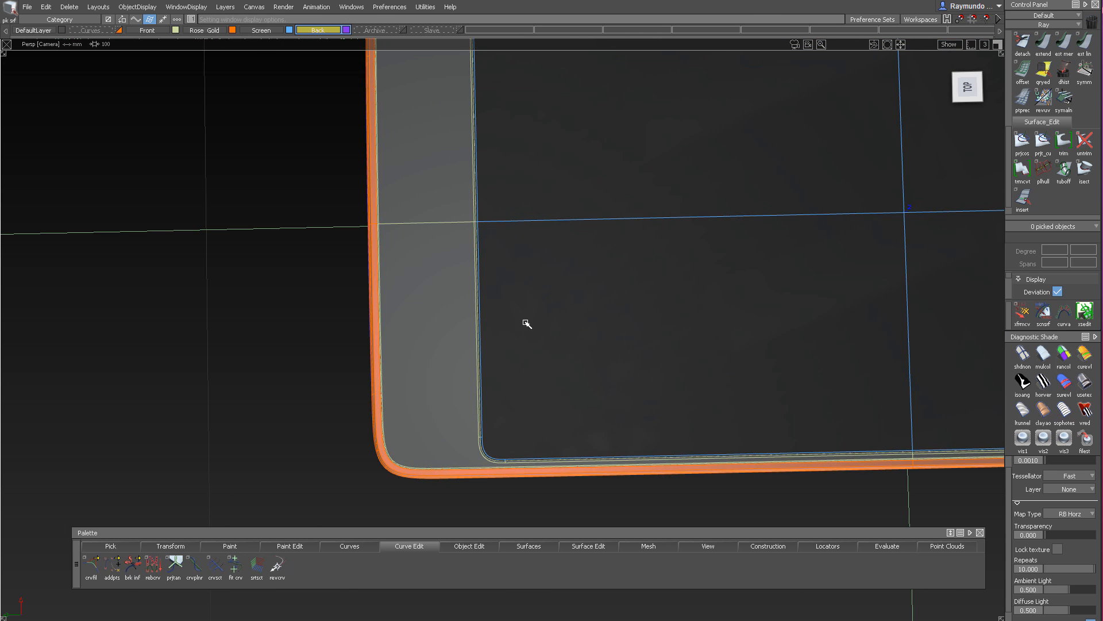
alt+shift+right_drag(526, 323, 623, 226)
mouse_move(972, 227)
alt+shift+middle_down()
mouse_move(611, 256)
mouse_move(605, 268)
alt+shift+middle_up()
alt+shift+click(636, 146)
mouse_move(639, 145)
alt+shift+right_down()
mouse_move(651, 125)
mouse_move(661, 160)
alt+shift+right_up()
alt+shift+drag(661, 161, 608, 119)
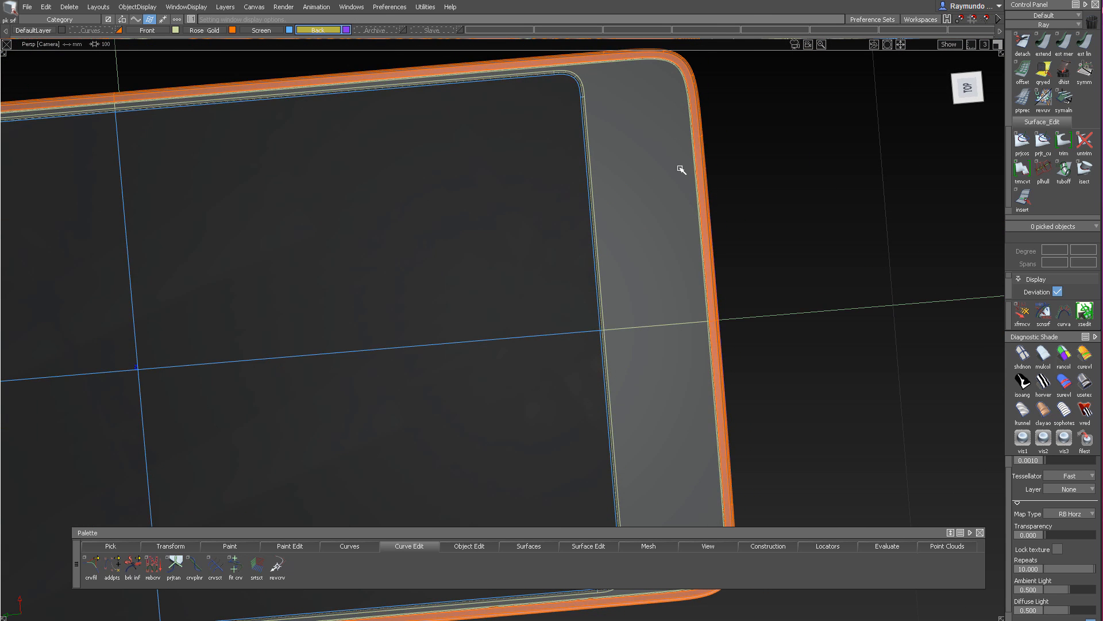
alt+shift+drag(696, 329, 700, 58)
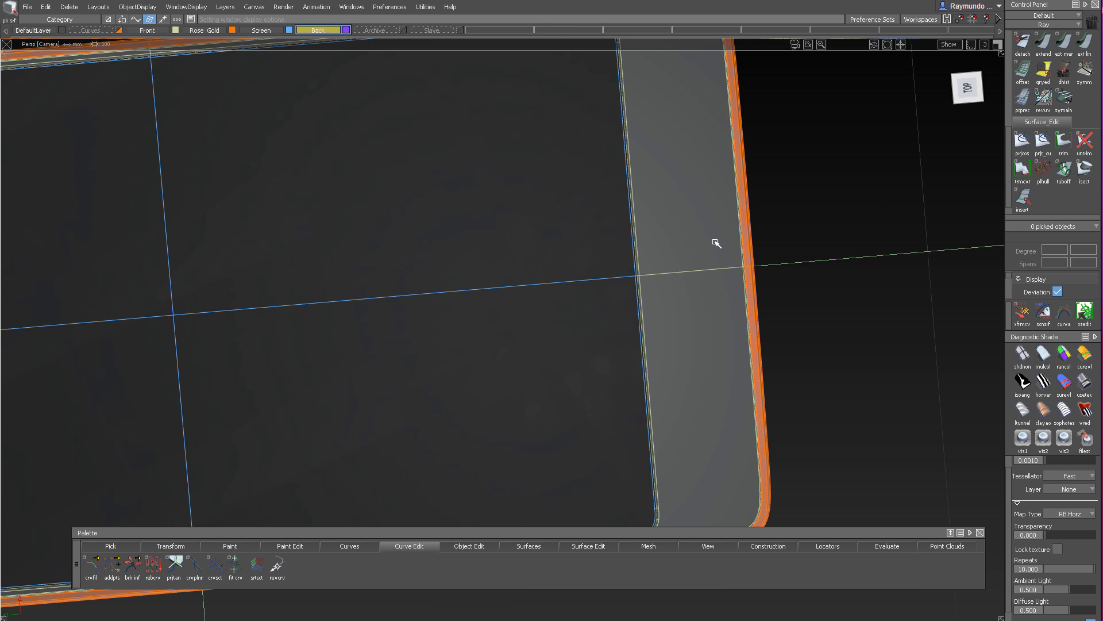
alt+shift+middle_drag(696, 187, 734, 294)
alt+shift+click(744, 264)
alt+shift+right_drag(743, 264, 773, 209)
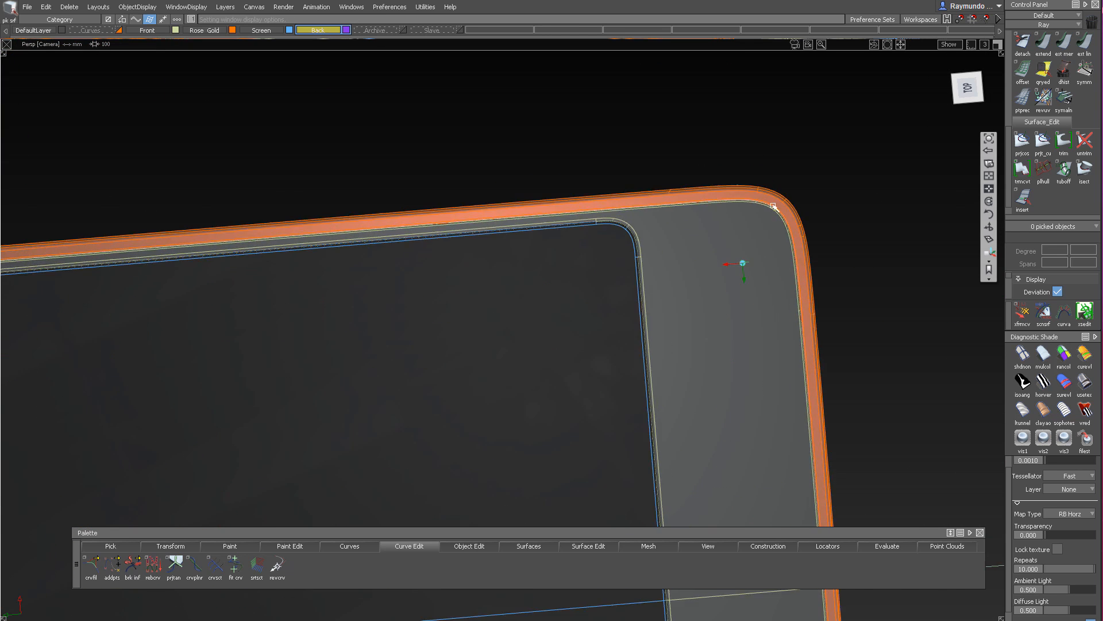
mouse_move(774, 210)
alt+shift+mouse_down()
mouse_move(769, 180)
mouse_move(730, 241)
mouse_move(753, 145)
mouse_move(680, 230)
alt+shift+mouse_up()
alt+shift+middle_drag(680, 229, 687, 171)
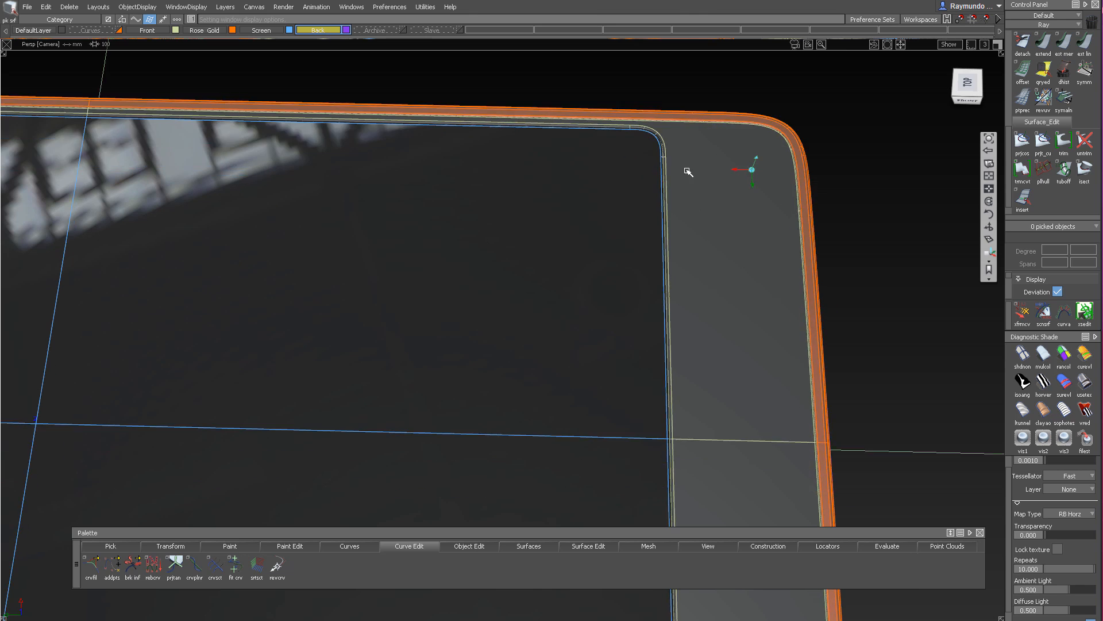
mouse_move(688, 170)
alt+shift+mouse_down()
mouse_move(621, 140)
mouse_move(639, 266)
mouse_move(661, 314)
alt+shift+mouse_up()
alt+shift+click(639, 266)
alt+shift+middle_drag(661, 314, 697, 313)
alt+shift+drag(697, 312, 653, 224)
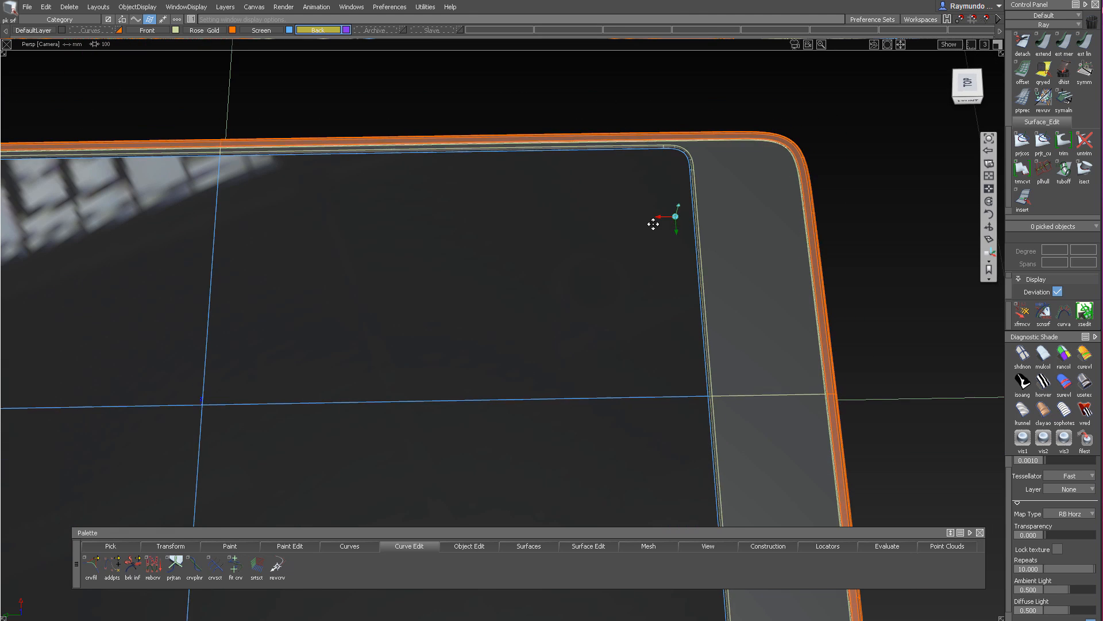
alt+shift+middle_drag(653, 224, 667, 225)
ctrl+shift+drag(536, 346, 545, 138)
alt+shift+drag(518, 230, 548, 293)
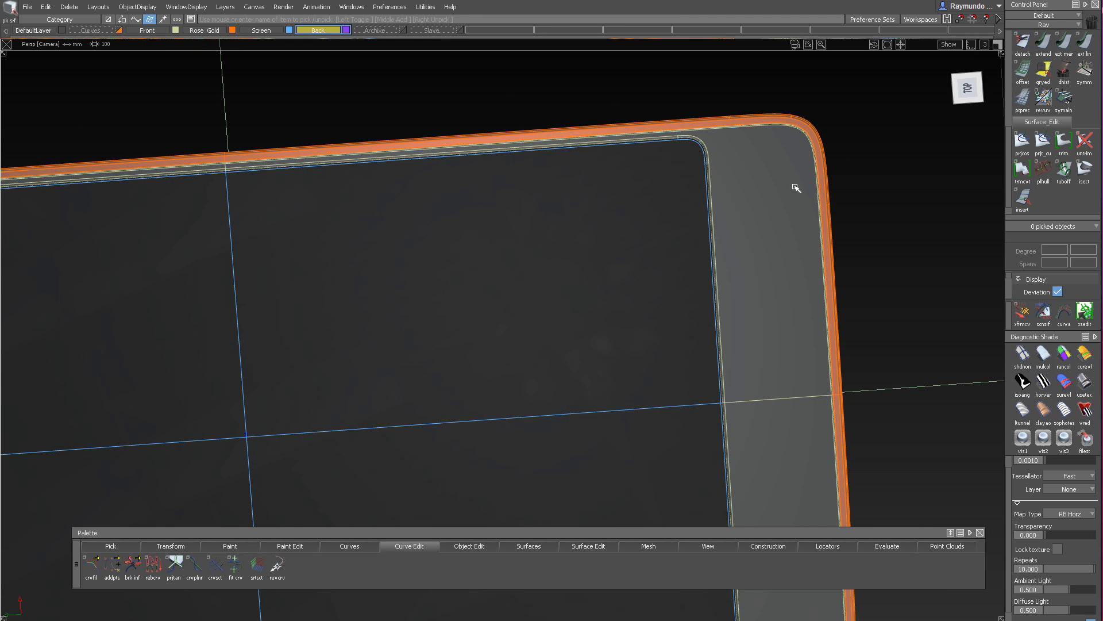
alt+shift+drag(772, 222, 744, 133)
alt+shift+click(743, 159)
alt+shift+right_drag(743, 159, 822, 167)
alt+shift+right_drag(702, 213, 638, 278)
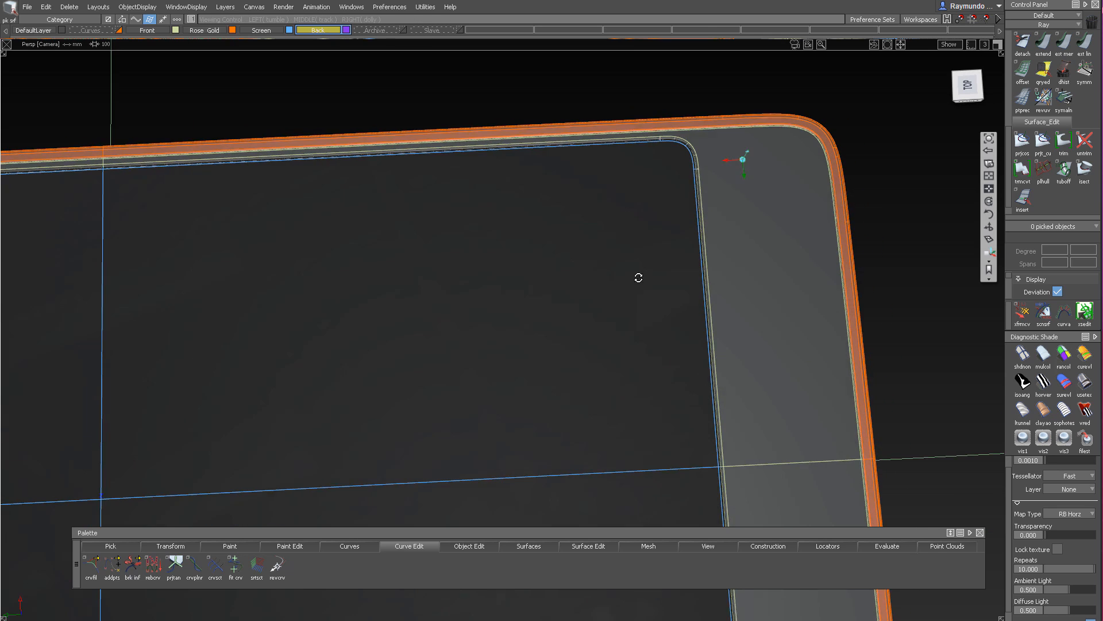
alt+shift+drag(639, 277, 664, 277)
Hide the Screen, Rose Gold and Back layers so only the Front panel geometry stays displayed
click(290, 30)
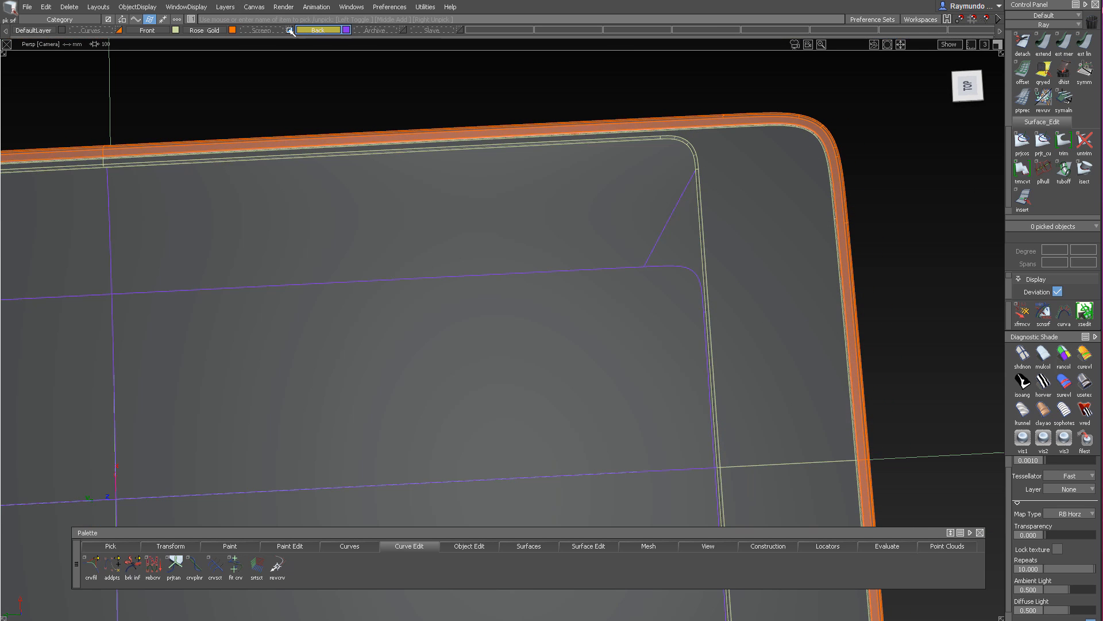
click(234, 31)
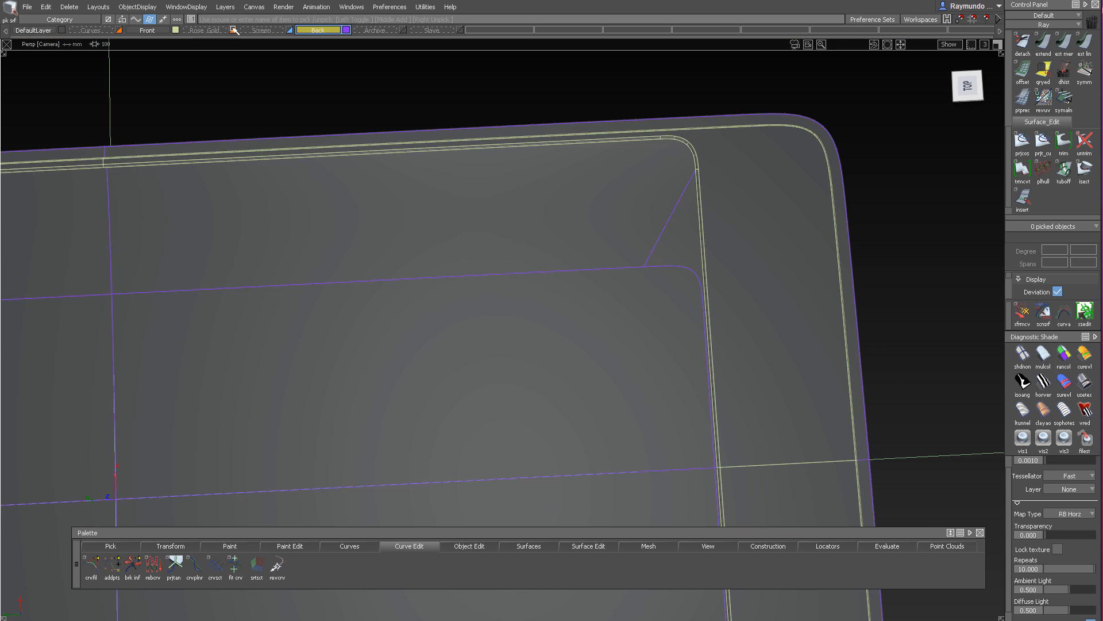
click(348, 31)
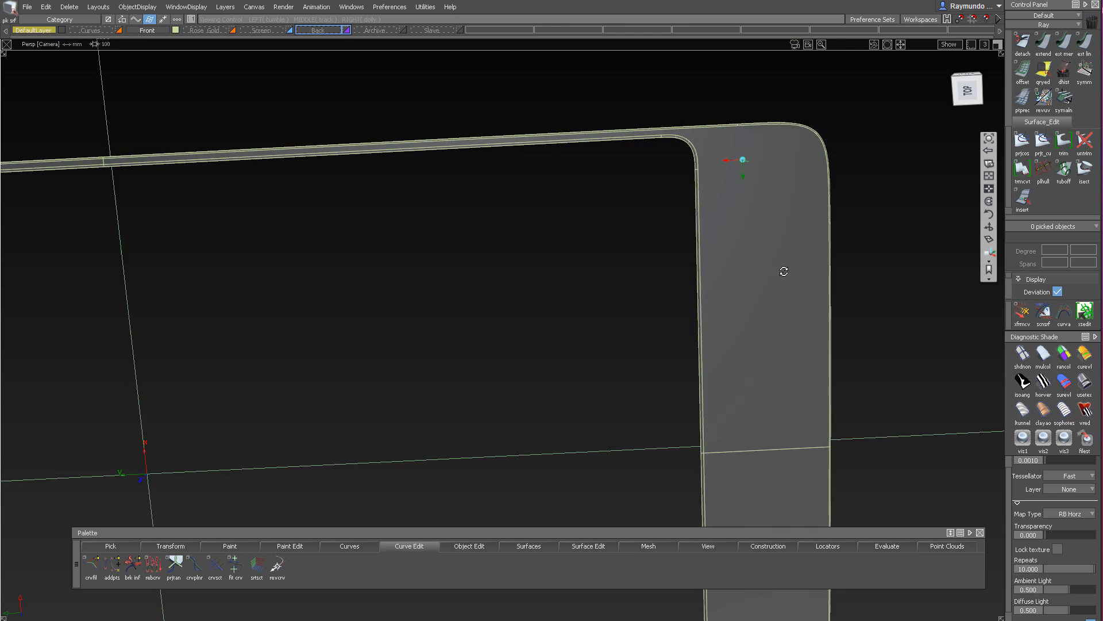
alt+shift+drag(784, 271, 632, 144)
alt+shift+drag(842, 279, 710, 313)
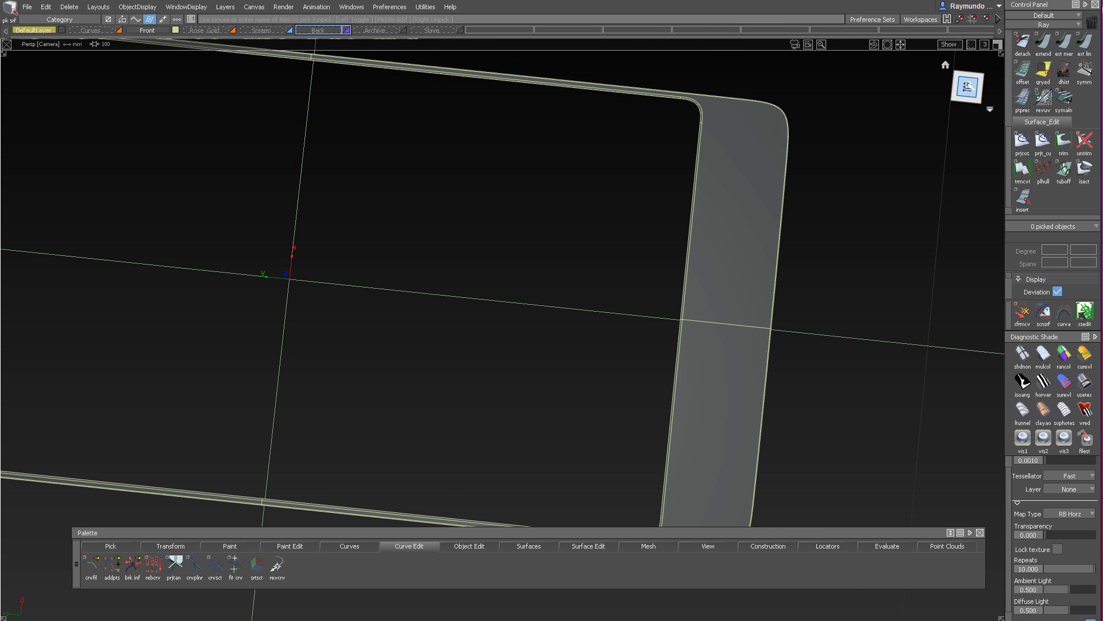
Create a primitive circle curve at the origin in the orthographic top view
click(969, 84)
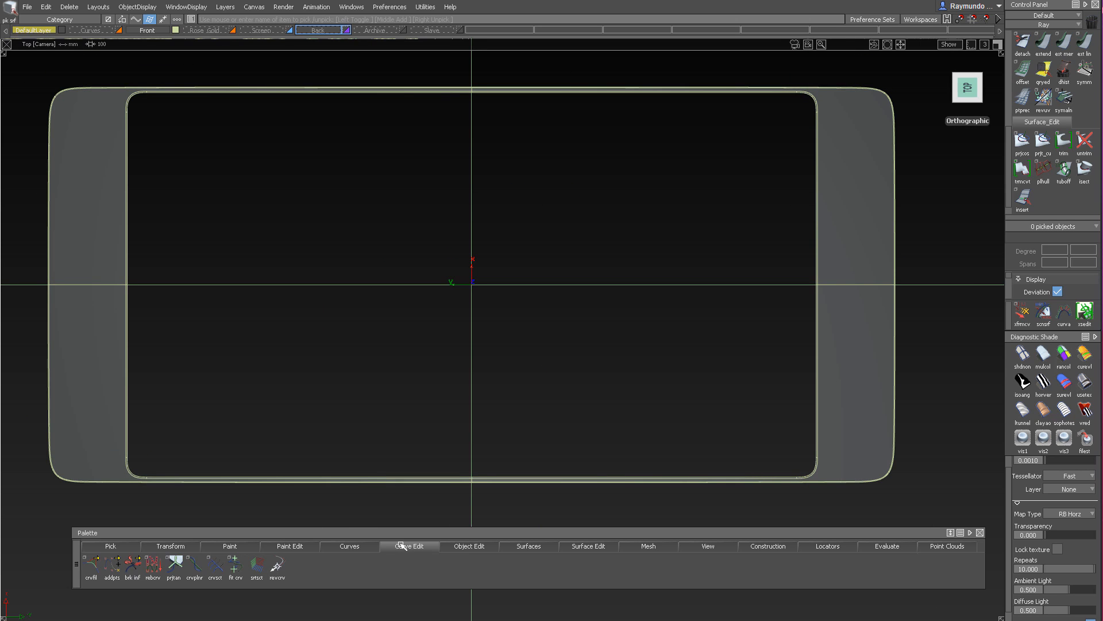
click(402, 545)
mouse_move(440, 408)
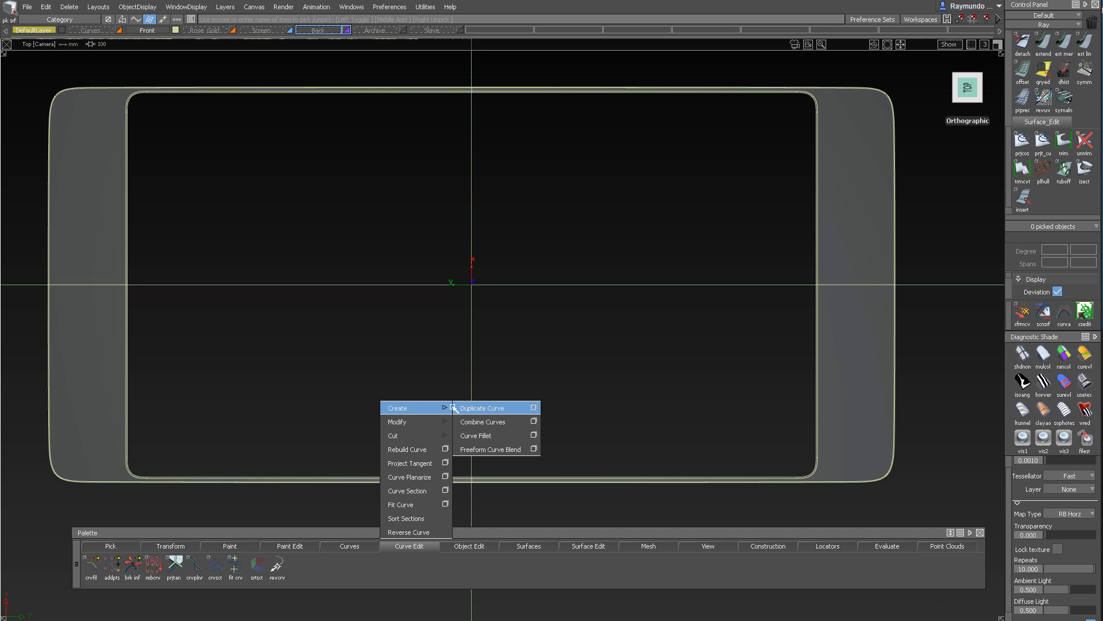
click(349, 546)
mouse_move(358, 559)
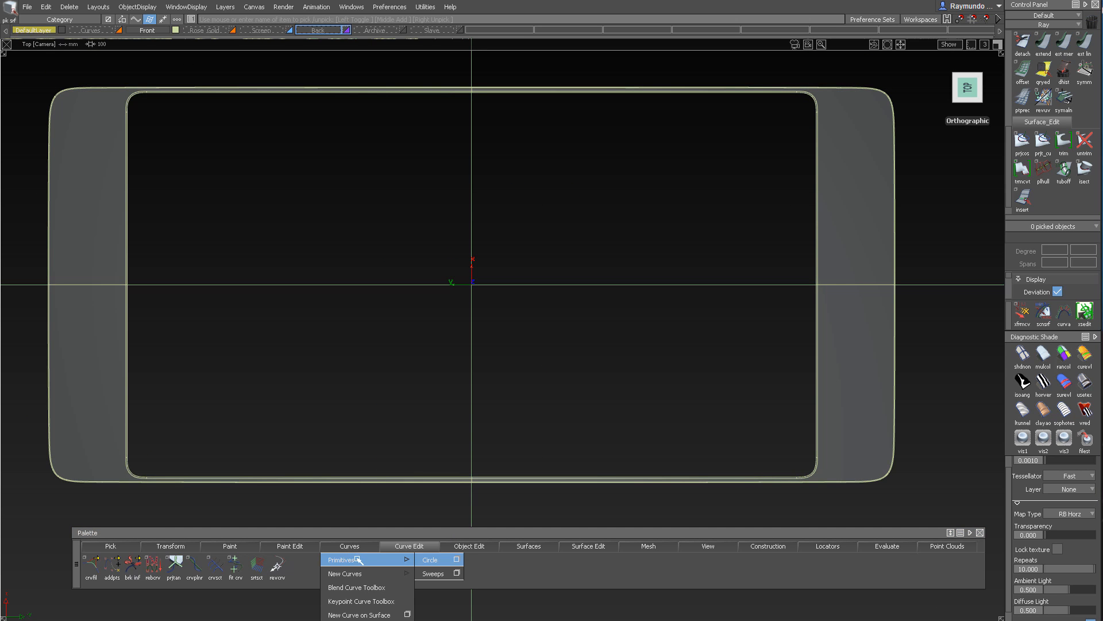
click(432, 559)
alt+shift+right_drag(468, 273, 464, 353)
alt+shift+middle_drag(464, 354, 444, 421)
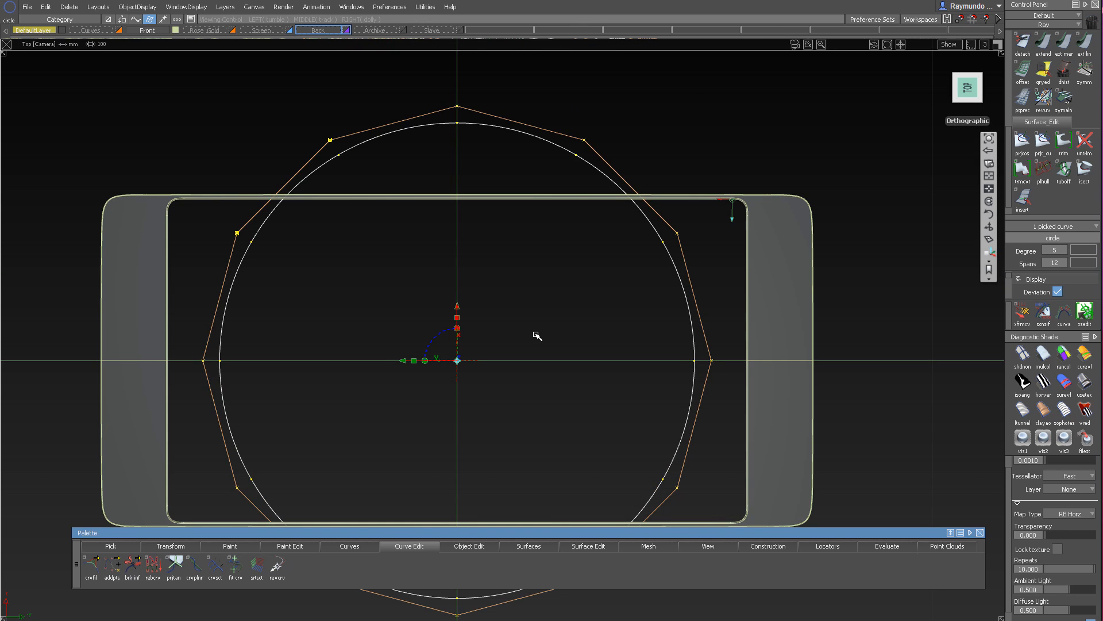
alt+shift+middle_drag(537, 335, 520, 266)
Scale the circle down to a small hole-sized curve around the origin using absolute scaling
ctrl+shift+drag(584, 123, 693, 244)
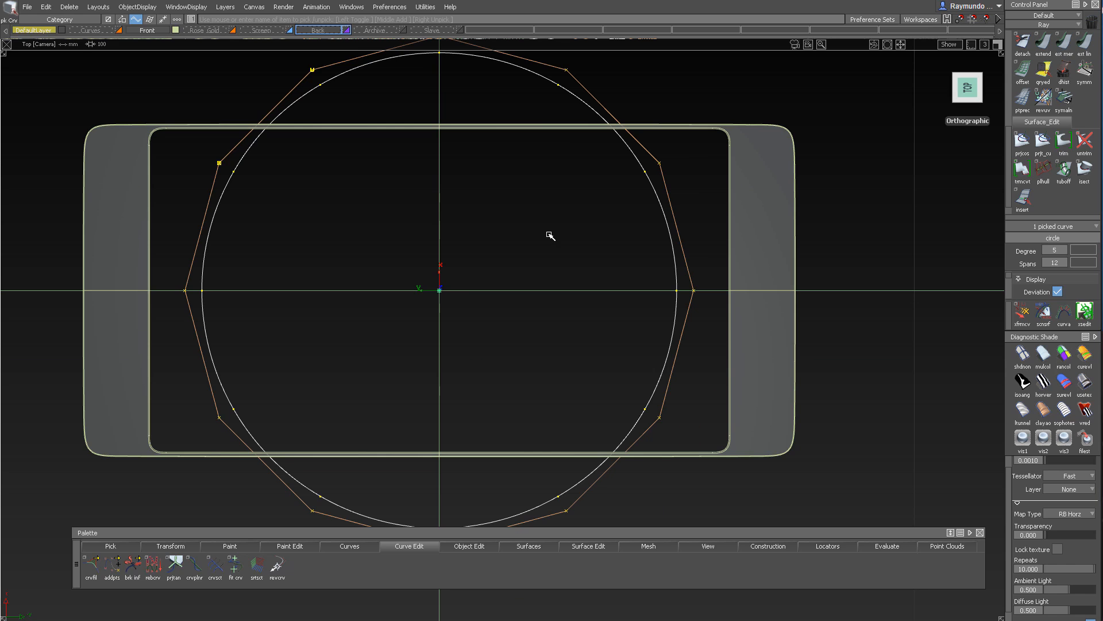
ctrl+shift+drag(548, 234, 574, 235)
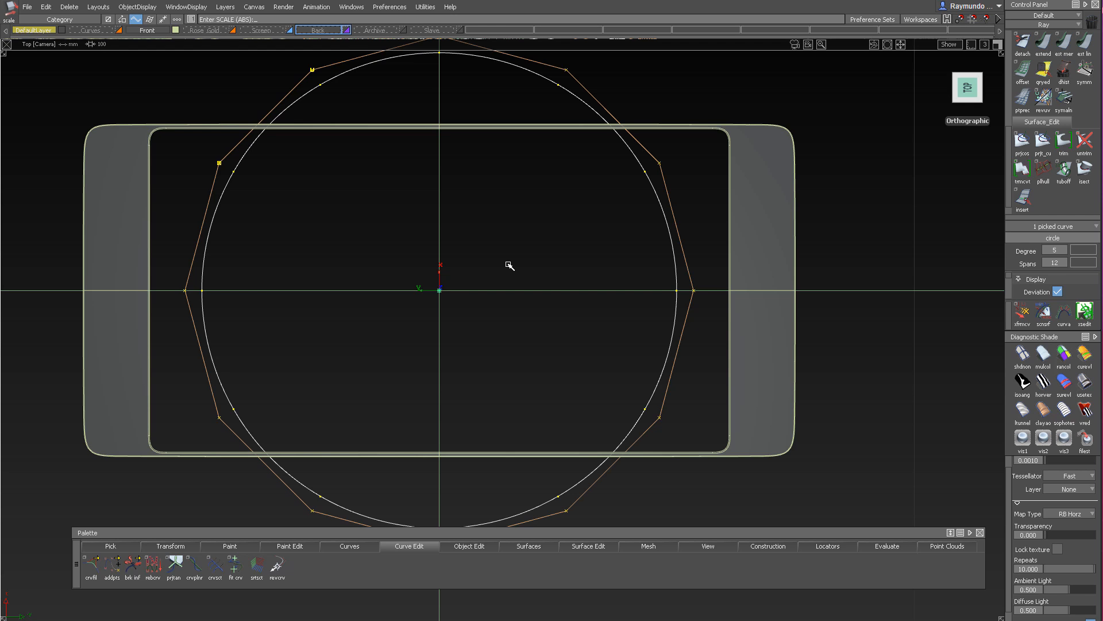
key(Return)
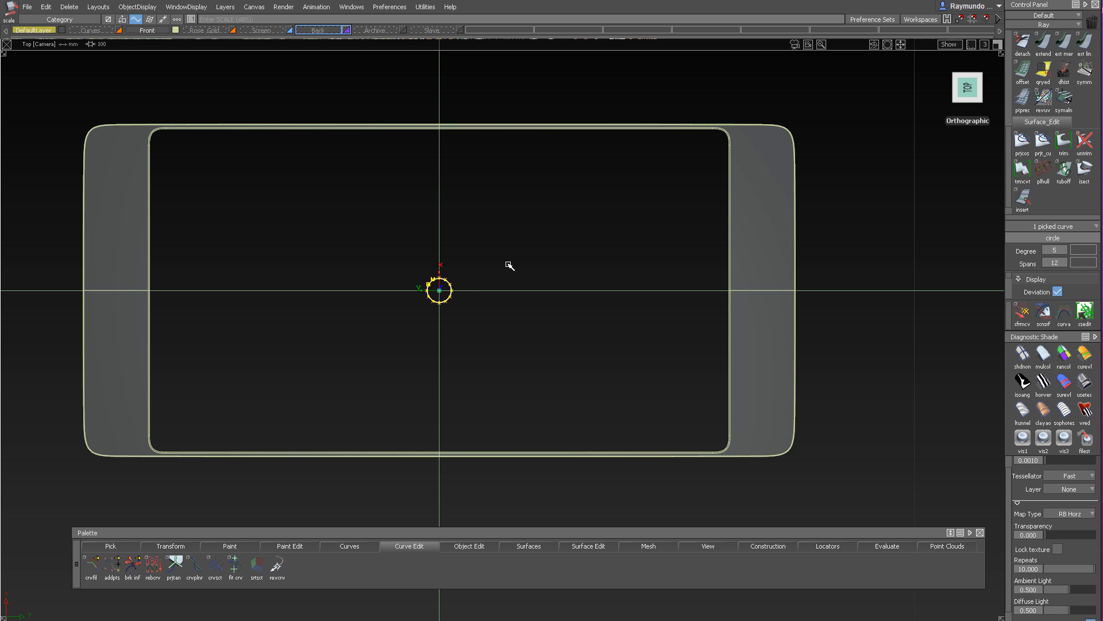
Move the circle along the lengthwise centerline onto the end bezel, just beyond the short edge of the screen opening
alt+shift+right_drag(501, 231, 589, 221)
alt+shift+middle_drag(589, 220, 677, 232)
alt+shift+right_drag(677, 231, 536, 247)
alt+shift+middle_drag(536, 247, 527, 211)
alt+shift+right_drag(527, 211, 493, 314)
mouse_move(493, 313)
alt+shift+middle_down()
mouse_move(479, 315)
mouse_move(486, 299)
alt+shift+middle_up()
middle_drag(486, 299, 831, 300)
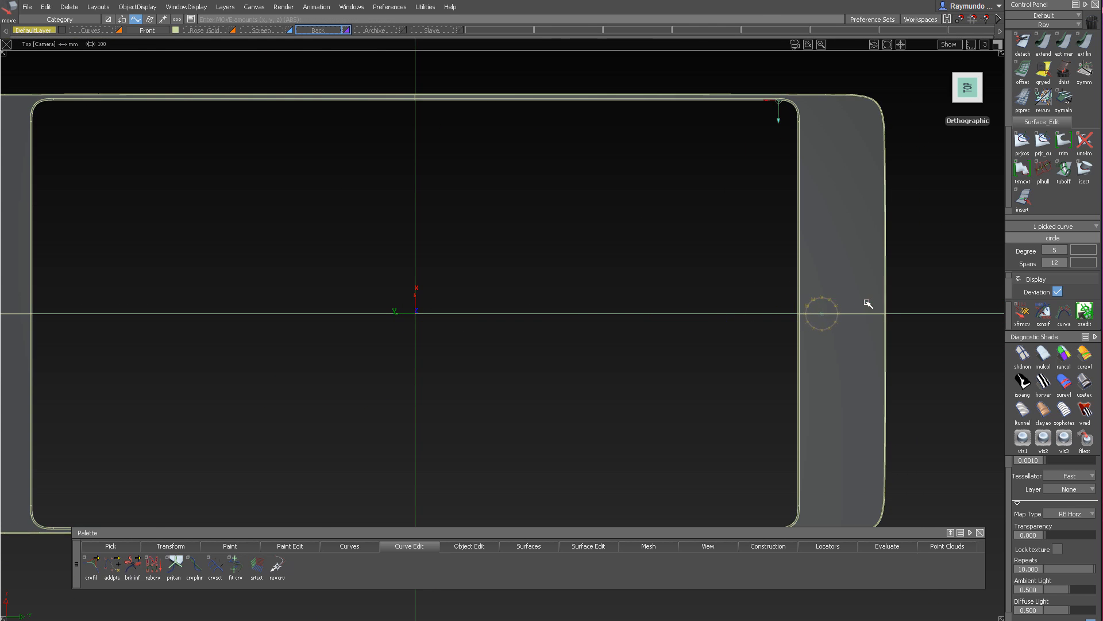
alt+shift+right_drag(868, 303, 857, 237)
alt+shift+middle_drag(857, 236, 564, 301)
alt+shift+right_drag(563, 300, 736, 271)
alt+shift+middle_drag(736, 271, 754, 228)
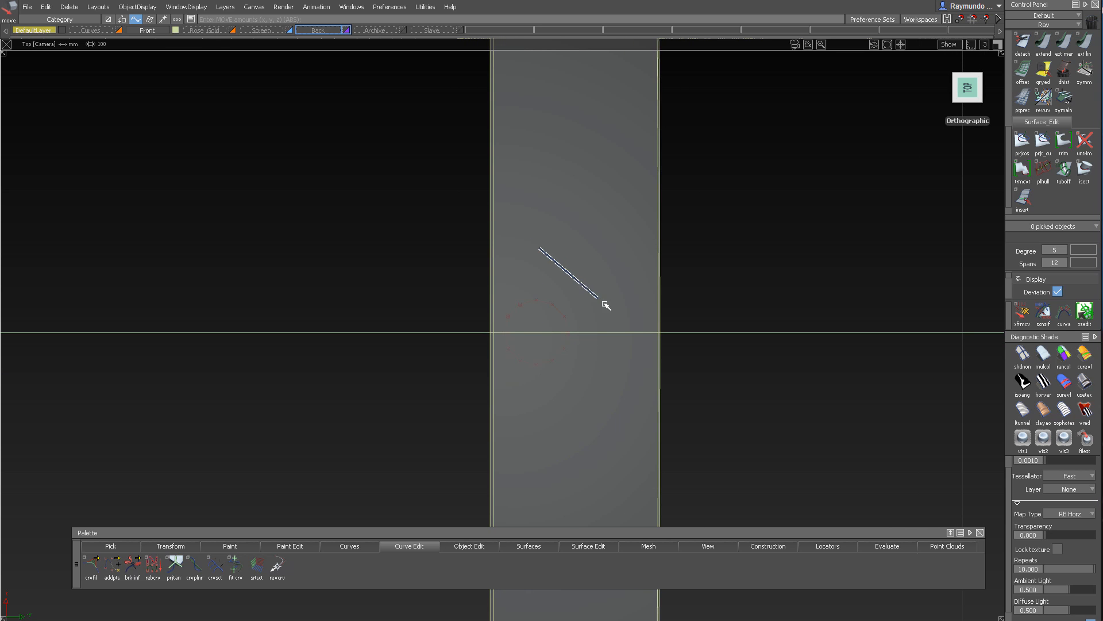
Turn off surface shading to show the wireframe and switch off symmetry for the Front layer
ctrl+shift+right_drag(595, 304, 596, 395)
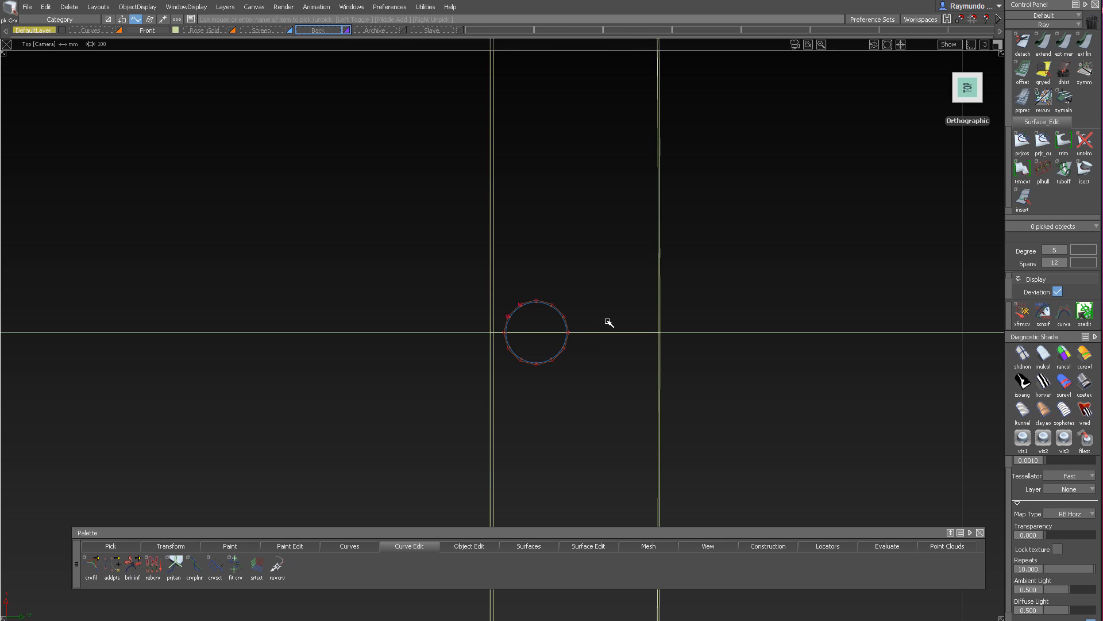
alt+shift+right_drag(631, 323, 586, 345)
alt+shift+middle_drag(586, 345, 614, 365)
alt+shift+right_drag(717, 306, 675, 326)
alt+shift+middle_drag(675, 326, 699, 335)
alt+shift+right_drag(763, 380, 698, 425)
alt+shift+middle_drag(697, 425, 785, 328)
click(653, 178)
alt+shift+right_drag(653, 178, 585, 224)
alt+shift+middle_drag(574, 258, 653, 318)
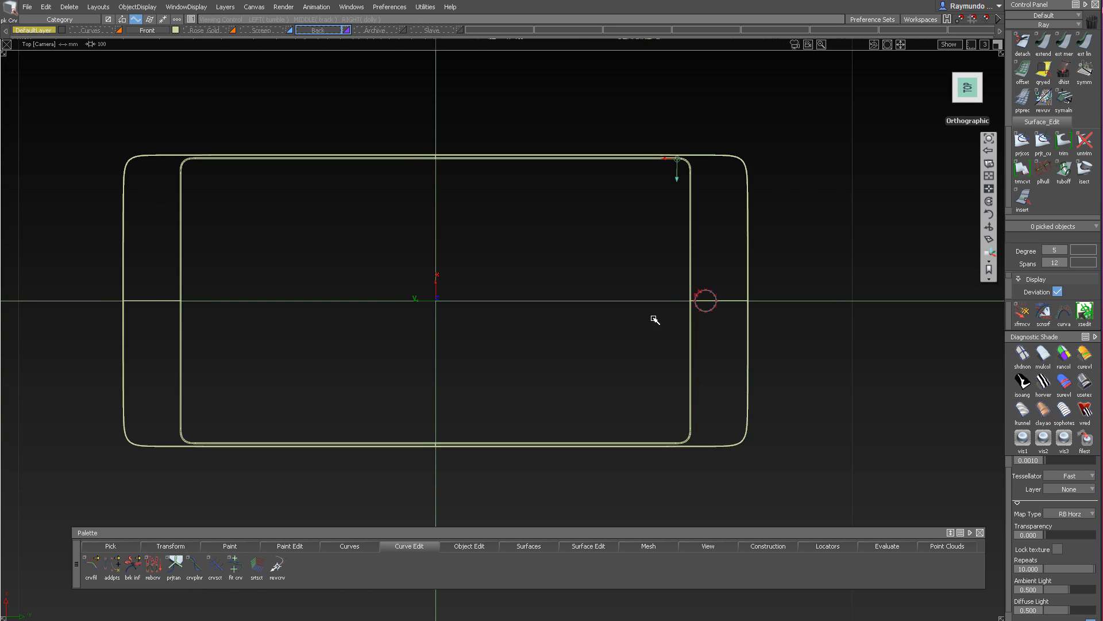
right_click(151, 33)
click(159, 83)
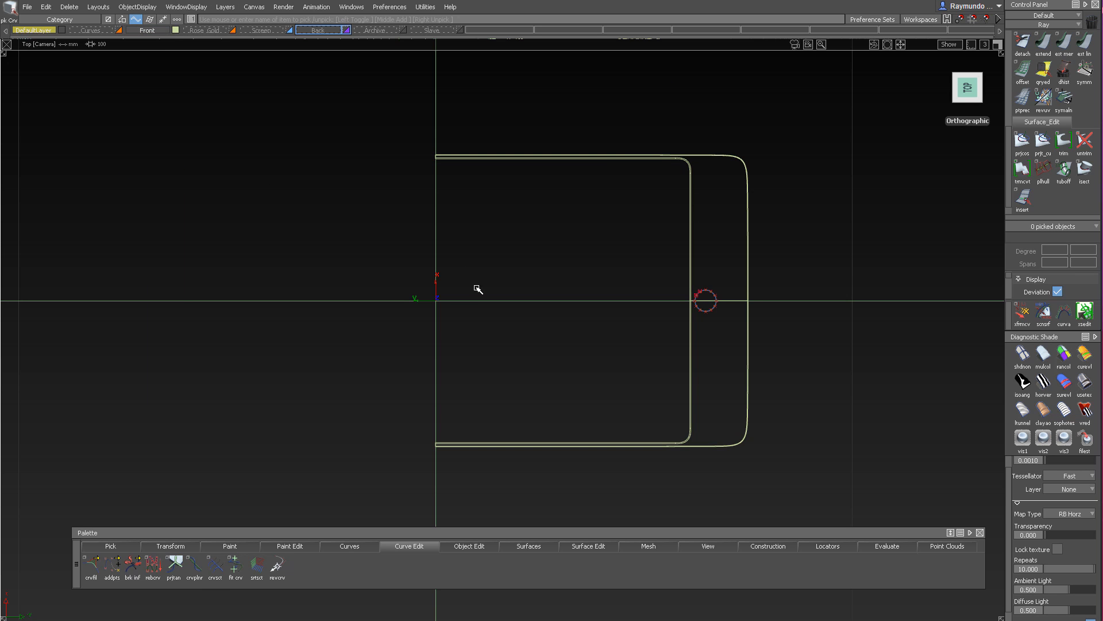
Display the control vertices and hulls of the front panel surface in the perspective view
mouse_move(738, 270)
alt+shift+mouse_down()
mouse_move(463, 184)
mouse_move(515, 170)
mouse_move(498, 127)
mouse_move(477, 188)
alt+shift+mouse_up()
ctrl+shift+drag(478, 187, 459, 324)
alt+shift+drag(394, 176, 461, 229)
ctrl+shift+drag(461, 229, 449, 302)
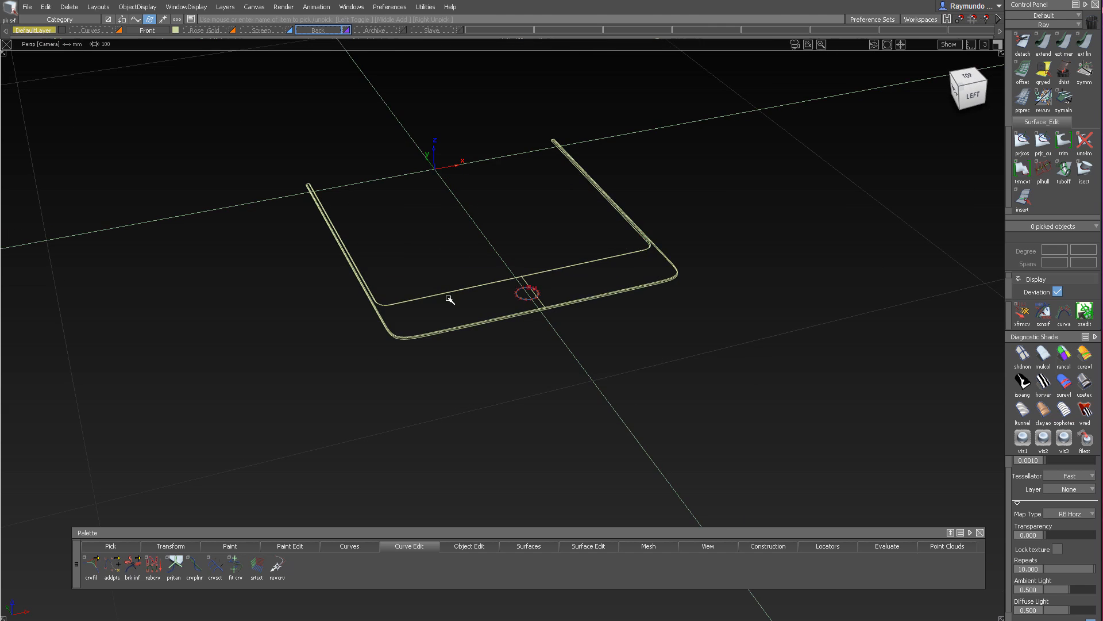
click(447, 293)
mouse_move(471, 227)
alt+shift+mouse_down()
mouse_move(469, 107)
mouse_move(477, 253)
alt+shift+mouse_up()
click(478, 259)
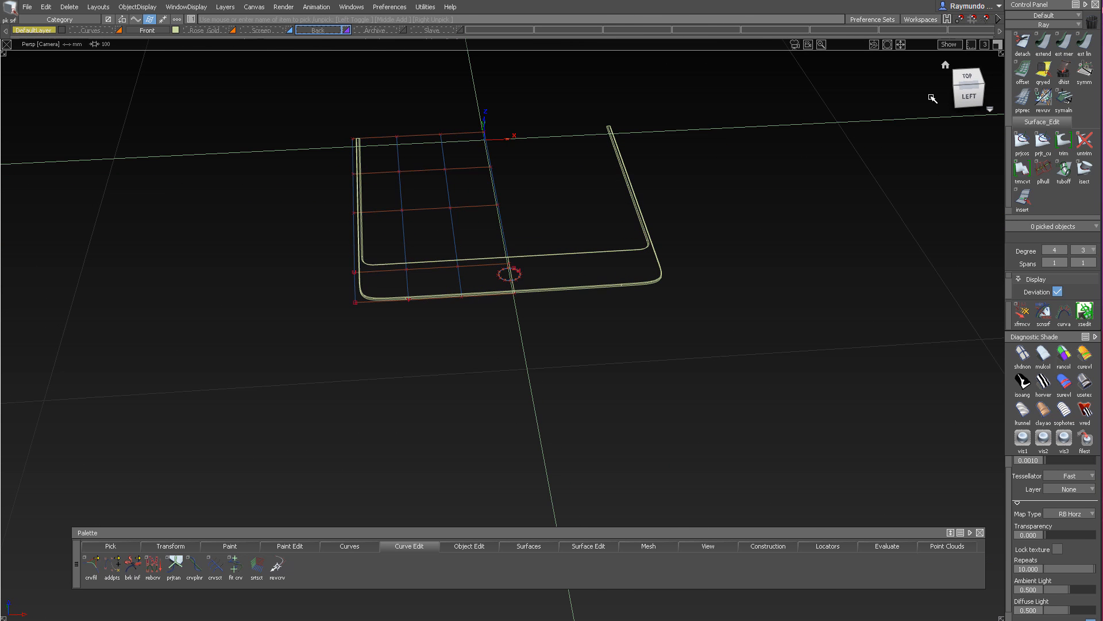
Delete the front panel geometry on the positive X side of the centerline, selecting it in the left view
click(970, 99)
ctrl+shift+drag(501, 116, 442, 166)
drag(747, 338, 916, 419)
key(Delete)
key(Return)
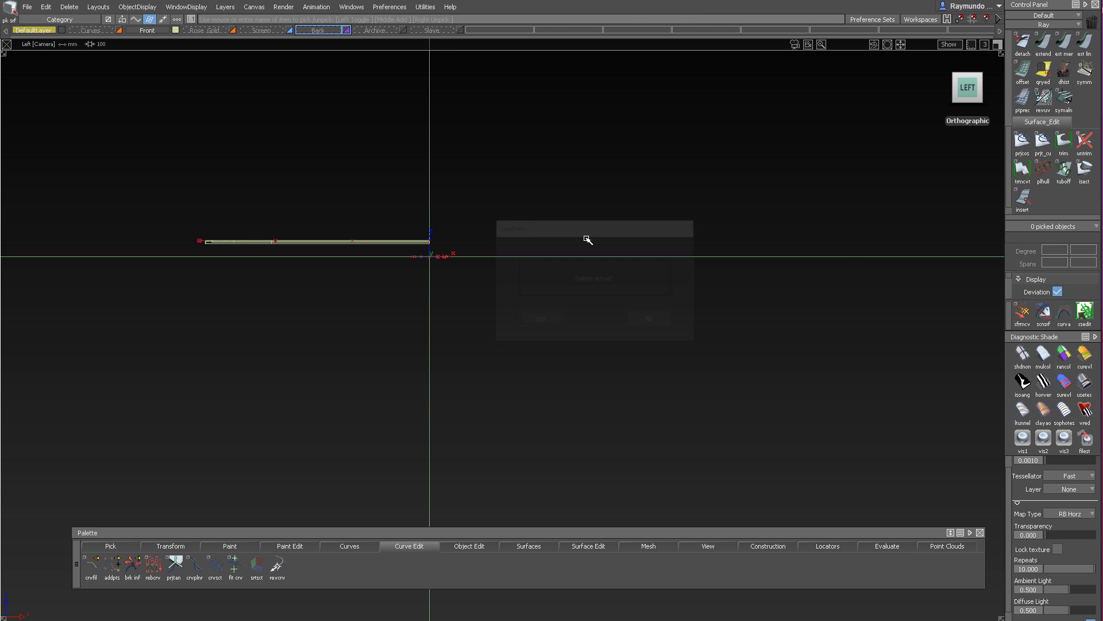
alt+shift+drag(246, 173, 586, 327)
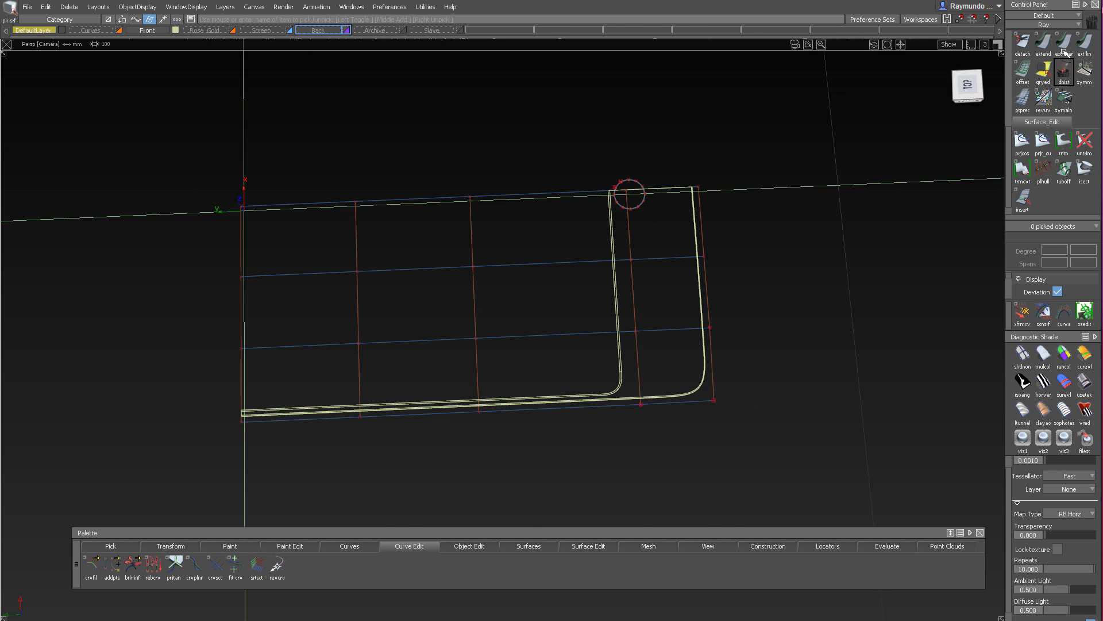
Pick the circle in the top view and move it off the centerline onto the remaining half of the bezel
click(968, 85)
alt+shift+right_drag(611, 189, 705, 183)
alt+shift+middle_drag(704, 182, 607, 194)
alt+shift+right_drag(606, 194, 488, 193)
alt+shift+middle_drag(488, 193, 467, 193)
ctrl+shift+drag(492, 144, 557, 175)
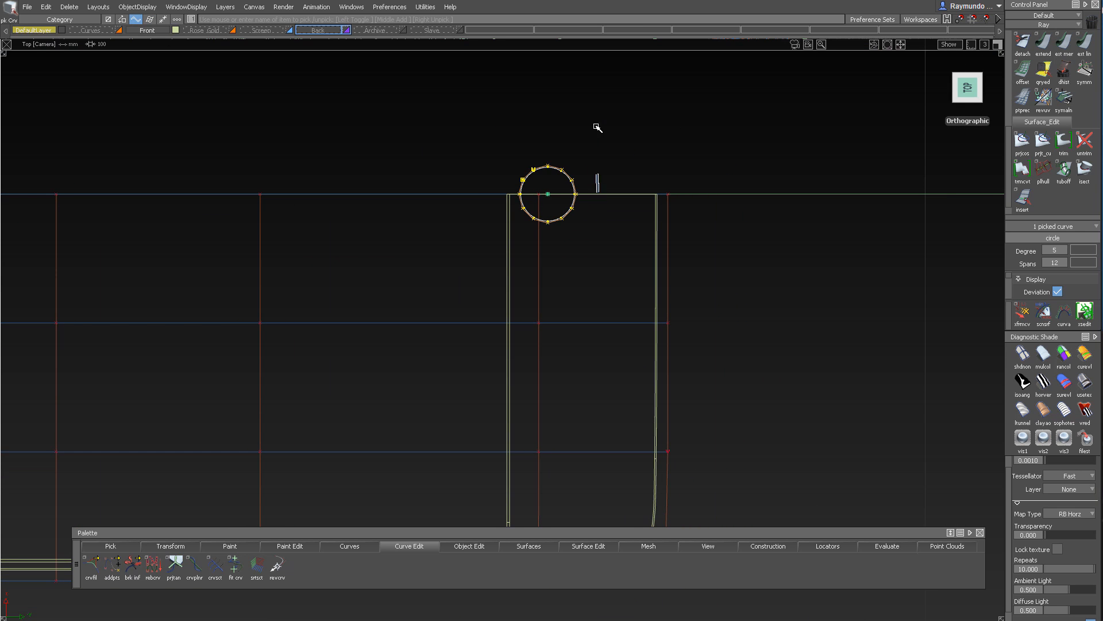
alt+shift+middle_drag(605, 135, 585, 124)
alt+shift+right_drag(555, 110, 568, 139)
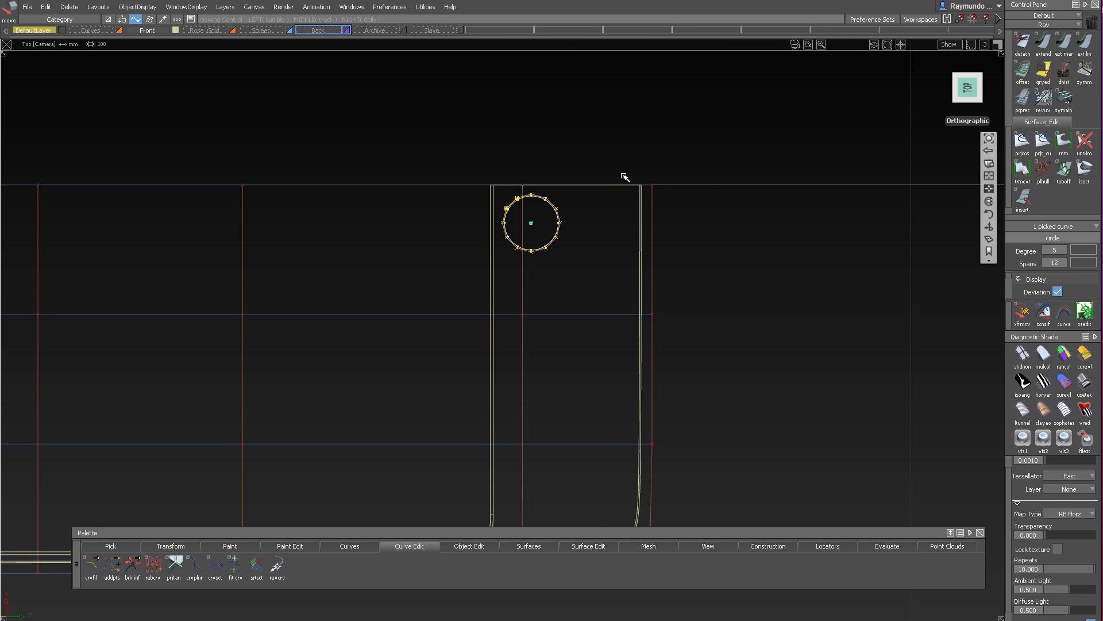
Examine the circle's placement on the bezel relative to the centerline and the screen opening's edge
alt+shift+right_drag(626, 177, 586, 189)
alt+shift+middle_drag(586, 188, 675, 188)
alt+shift+right_drag(674, 187, 698, 192)
alt+shift+middle_drag(699, 193, 615, 215)
alt+shift+right_drag(615, 215, 584, 199)
alt+shift+middle_drag(584, 200, 537, 169)
alt+shift+right_drag(537, 169, 526, 125)
alt+shift+right_drag(621, 176, 636, 167)
alt+shift+middle_drag(636, 167, 618, 219)
alt+shift+right_drag(619, 219, 591, 196)
alt+shift+middle_drag(591, 197, 536, 251)
alt+shift+right_drag(647, 212, 568, 197)
alt+shift+middle_drag(568, 197, 592, 172)
alt+shift+right_drag(592, 172, 578, 185)
alt+shift+middle_drag(579, 185, 546, 230)
alt+shift+right_drag(546, 229, 603, 242)
alt+shift+middle_drag(603, 241, 636, 266)
alt+shift+right_drag(636, 267, 587, 310)
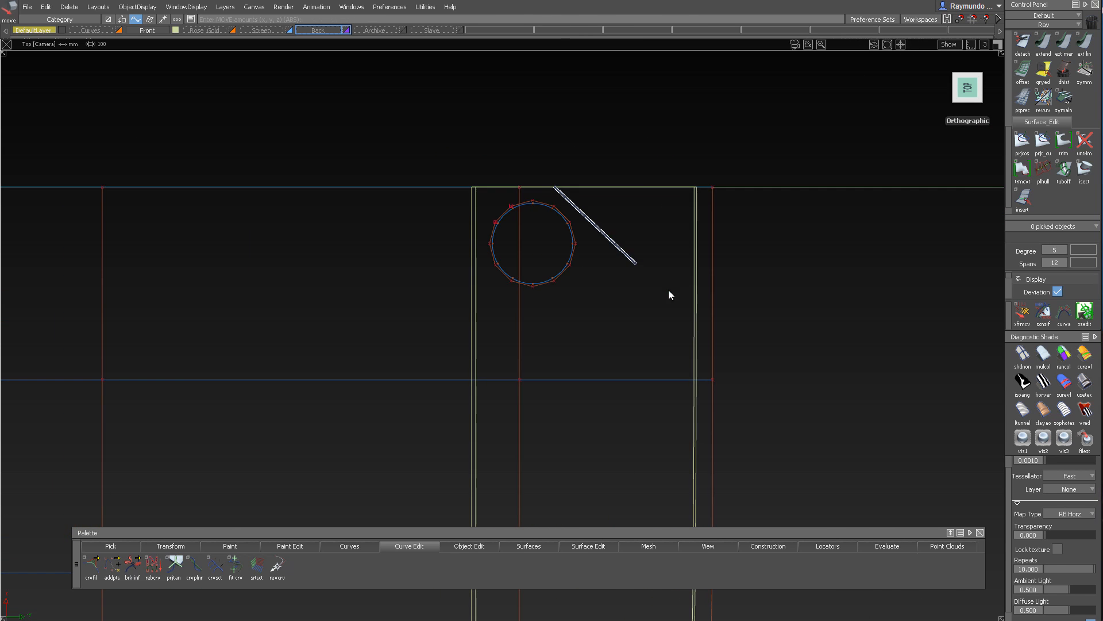
Move the circle farther from the centerline along X, keeping it beside the screen opening's short edge
alt+shift+middle_drag(540, 283, 603, 298)
alt+shift+right_drag(603, 298, 543, 295)
alt+shift+middle_drag(543, 295, 458, 249)
alt+shift+right_drag(458, 249, 482, 259)
alt+shift+middle_drag(482, 259, 555, 308)
alt+shift+right_drag(555, 308, 590, 278)
alt+shift+middle_drag(590, 279, 575, 191)
alt+shift+right_drag(575, 191, 569, 231)
ctrl+shift+middle_drag(569, 230, 572, 204)
right_drag(572, 204, 574, 214)
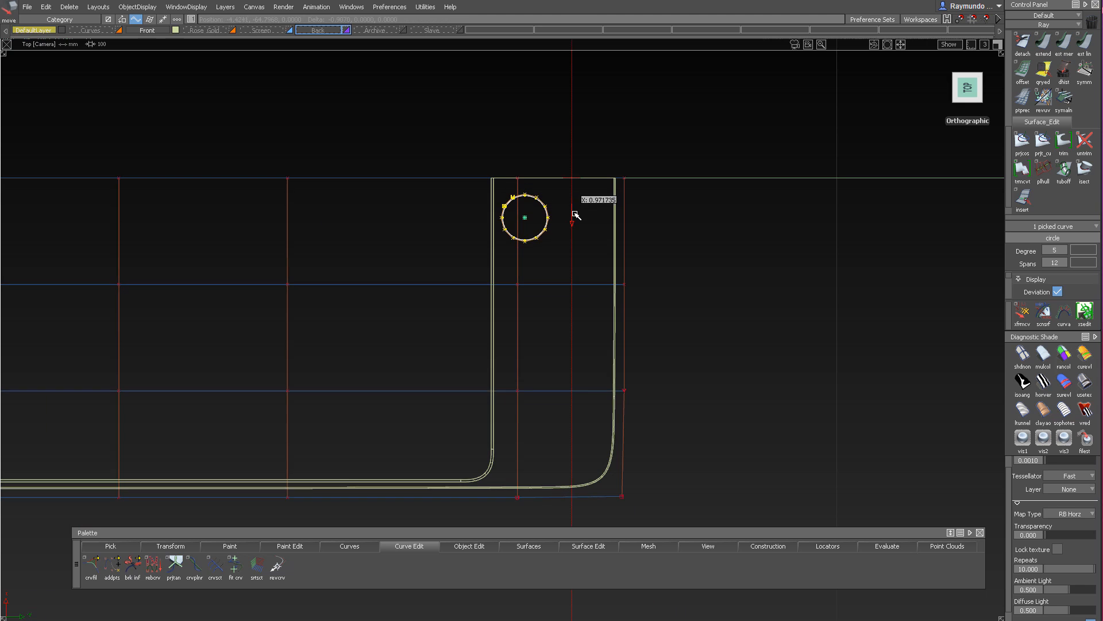
Nudge the circle slightly farther along X to fine-tune its distance from the centerline
ctrl+shift+drag(657, 157, 660, 156)
alt+shift+right_drag(659, 156, 675, 181)
alt+shift+middle_drag(675, 181, 680, 177)
alt+shift+right_drag(680, 177, 597, 185)
alt+shift+middle_drag(597, 185, 544, 154)
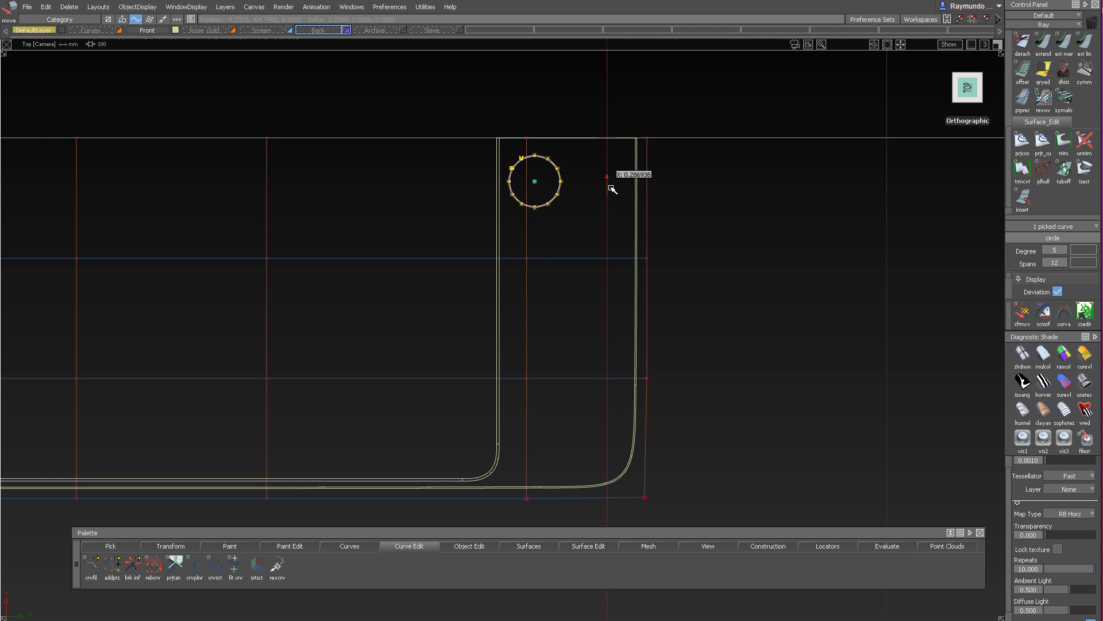
right_drag(613, 189, 614, 192)
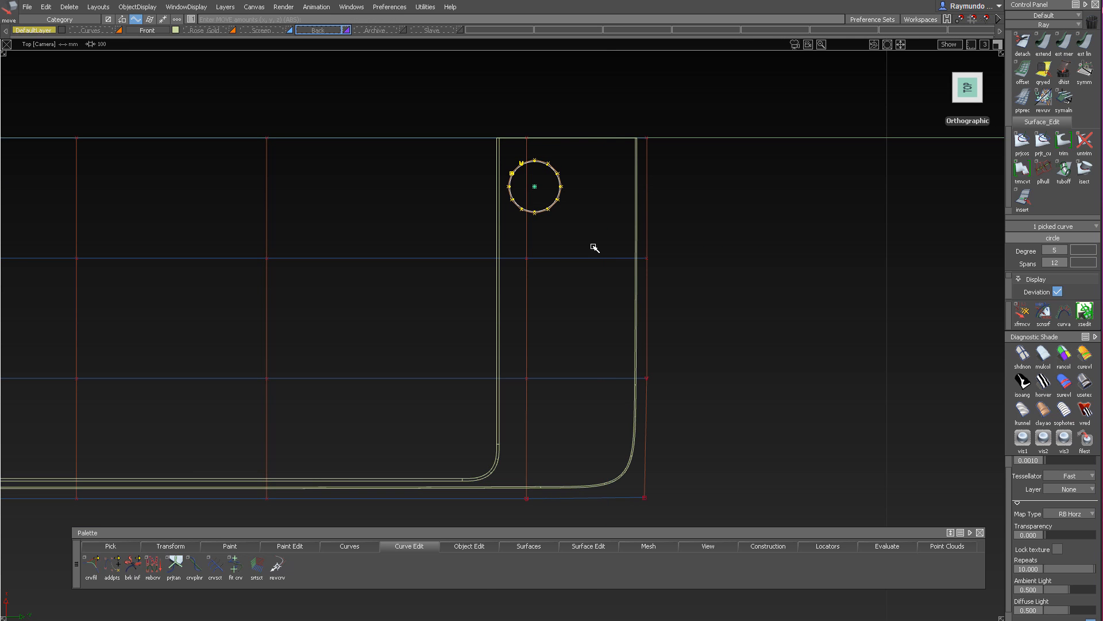
Check the repositioned circle against the bezel edges in the top and perspective views
alt+shift+right_drag(585, 132, 623, 58)
alt+shift+middle_drag(622, 57, 619, 255)
alt+shift+right_drag(619, 255, 612, 301)
alt+shift+middle_drag(612, 301, 625, 265)
alt+shift+right_drag(688, 145, 610, 322)
alt+shift+middle_drag(611, 322, 619, 288)
alt+shift+drag(618, 288, 630, 198)
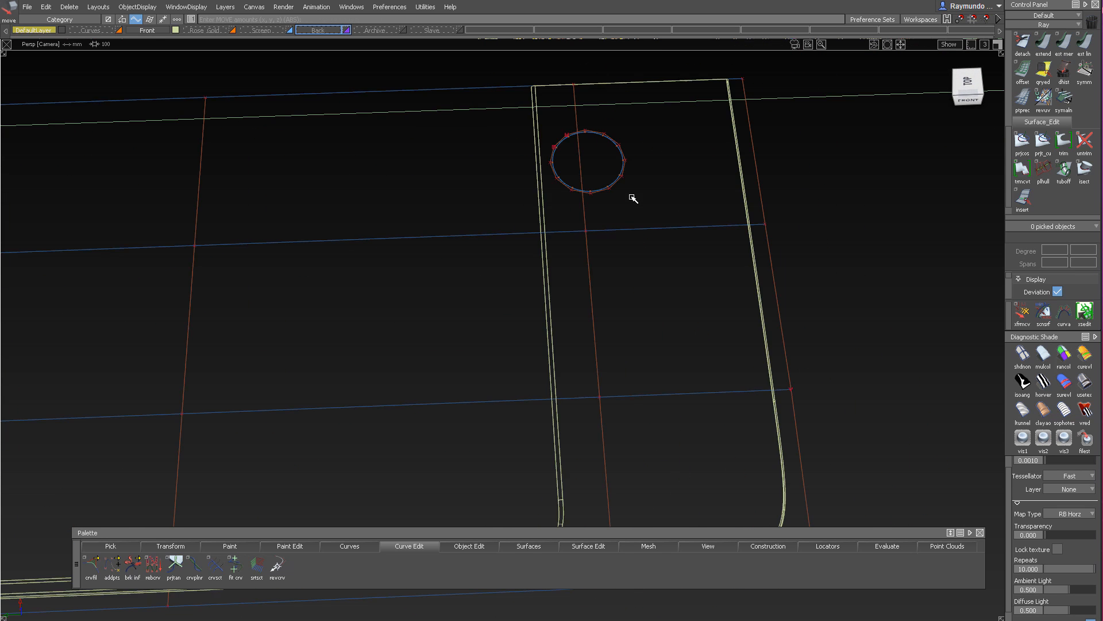
Display the bezel surfaces shaded around the circle and the screen opening
key(5)
alt+shift+right_drag(623, 214, 593, 236)
alt+shift+middle_drag(593, 236, 579, 150)
alt+shift+drag(569, 249, 561, 293)
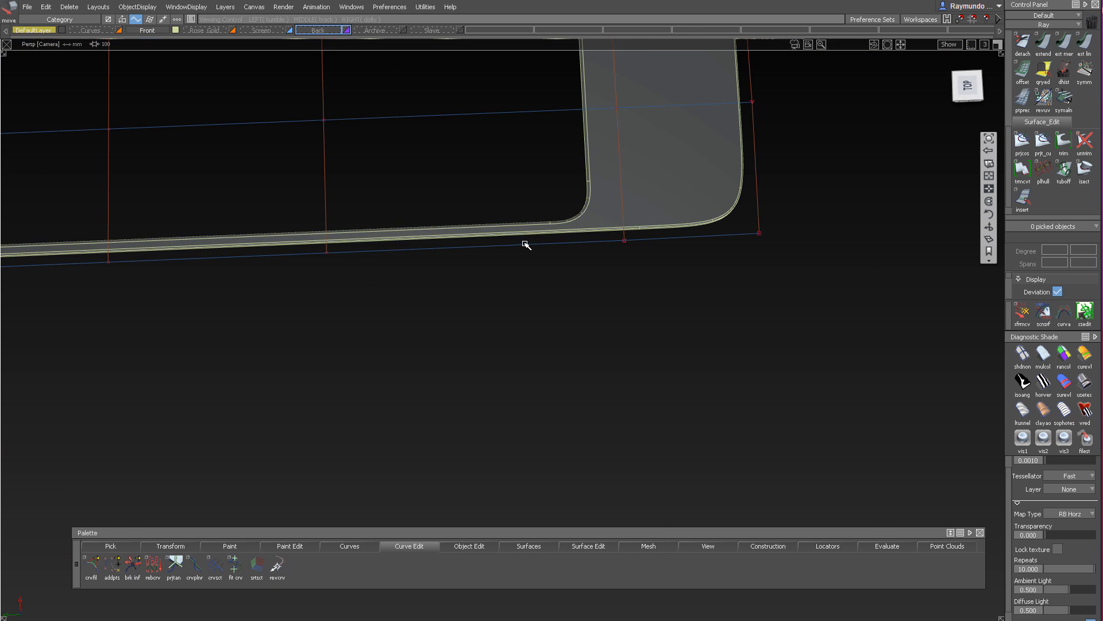
Hide the control vertices and hull lines of the front bezel face
alt+shift+click(521, 226)
alt+shift+right_drag(522, 228, 592, 253)
alt+shift+drag(578, 268, 567, 246)
alt+shift+right_drag(566, 246, 703, 275)
alt+shift+drag(703, 275, 598, 321)
alt+shift+right_drag(599, 321, 579, 251)
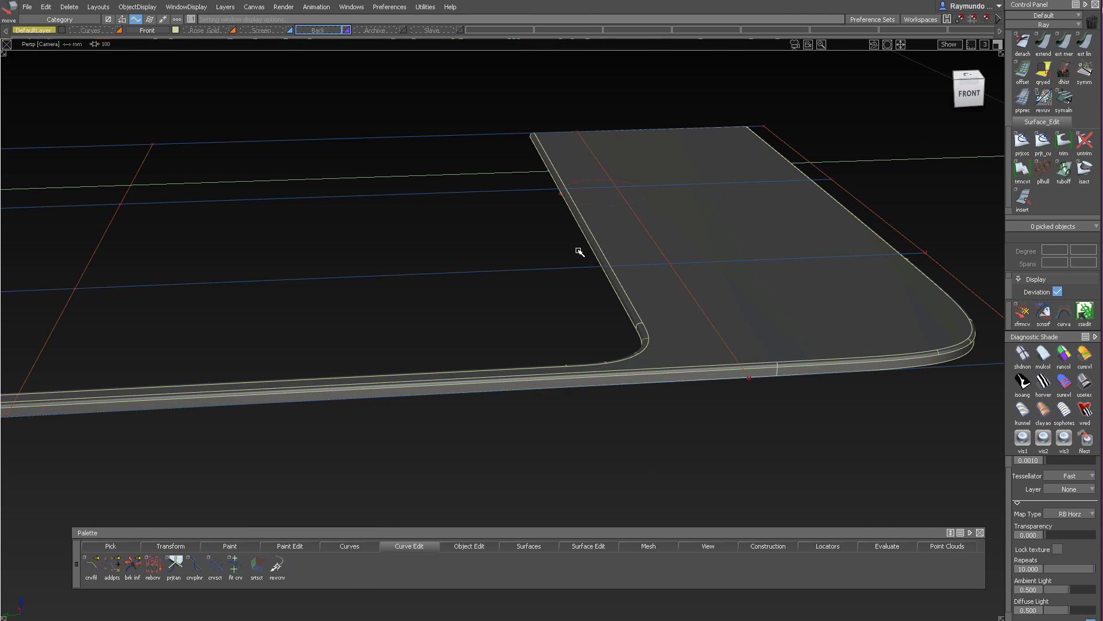
ctrl+shift+drag(579, 251, 627, 304)
click(747, 376)
mouse_move(761, 450)
ctrl+shift+mouse_down()
mouse_move(655, 244)
mouse_move(705, 266)
mouse_move(653, 254)
mouse_move(675, 259)
ctrl+shift+mouse_up()
Examine the front face and its rounded edges around the screen opening and the outer corner from several angles
alt+shift+right_drag(675, 259, 637, 366)
alt+shift+drag(636, 367, 517, 448)
alt+shift+middle_drag(517, 448, 562, 396)
alt+shift+click(495, 394)
alt+shift+right_drag(495, 394, 539, 458)
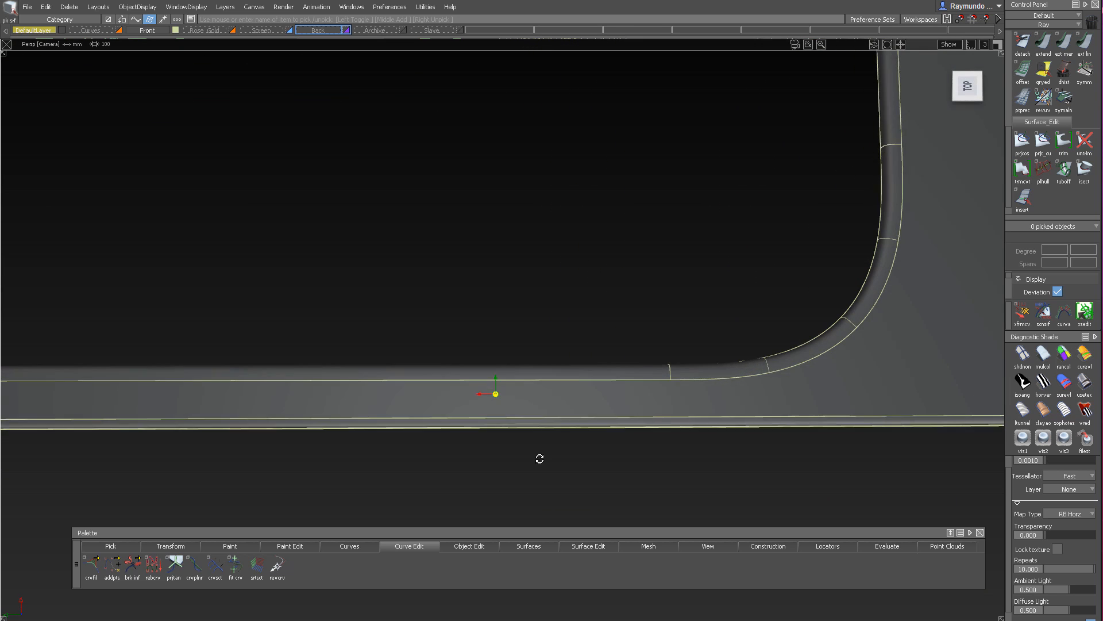
alt+shift+drag(540, 458, 561, 402)
mouse_move(571, 316)
ctrl+shift+mouse_down()
mouse_move(571, 404)
mouse_move(501, 380)
ctrl+shift+mouse_up()
click(608, 391)
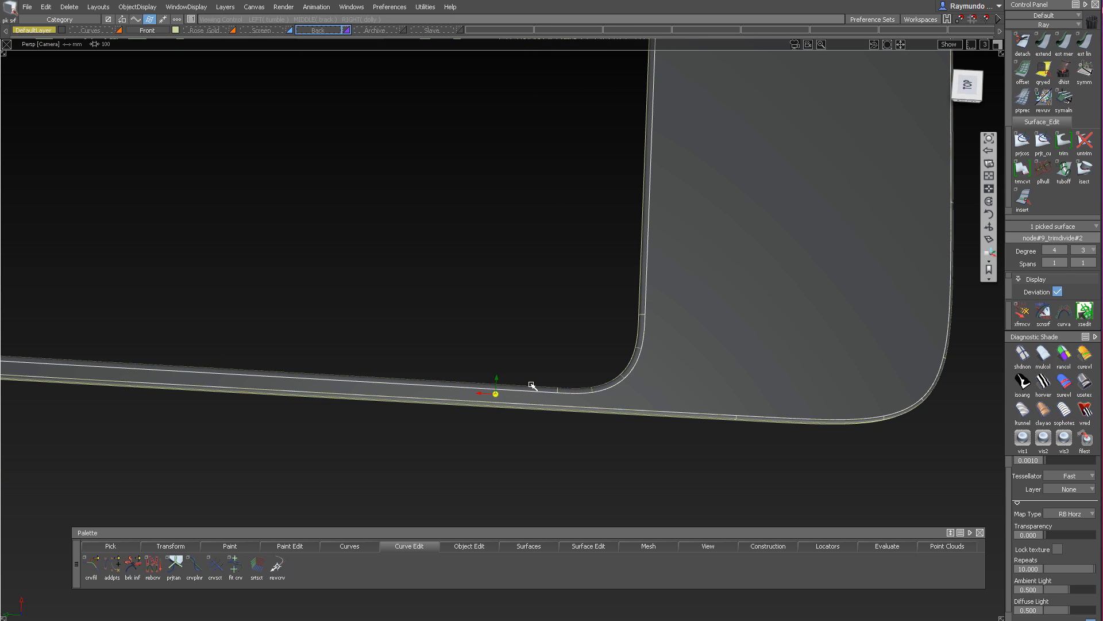
mouse_move(595, 256)
alt+shift+mouse_down()
mouse_move(707, 207)
mouse_move(579, 237)
mouse_move(628, 399)
alt+shift+mouse_up()
alt+shift+drag(613, 238, 581, 451)
alt+shift+drag(632, 396, 625, 287)
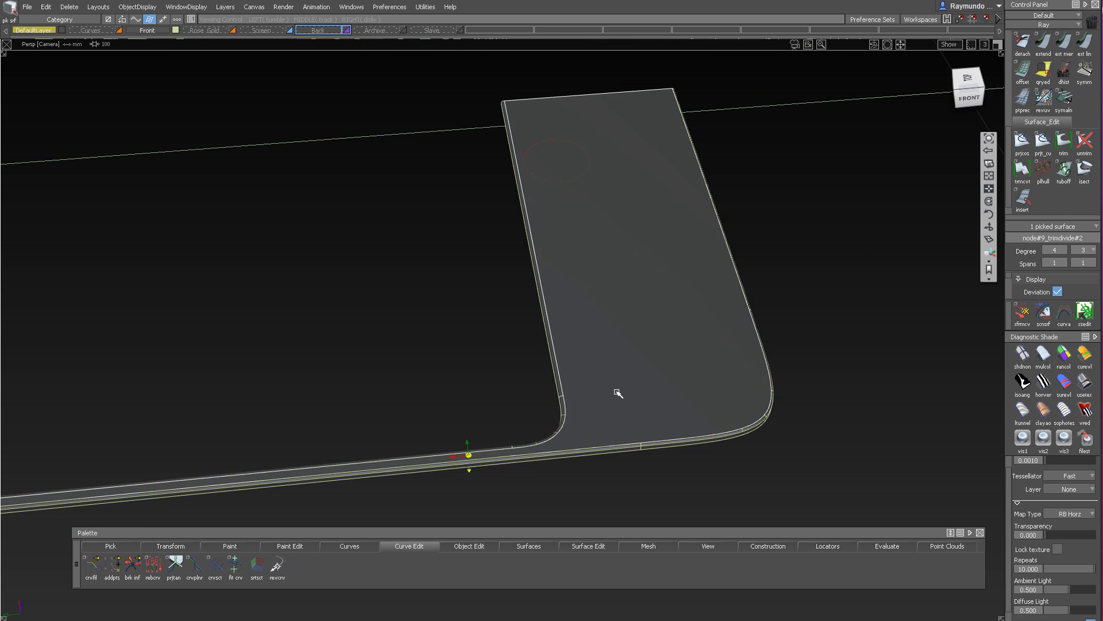
alt+shift+right_drag(618, 392, 674, 393)
mouse_move(673, 394)
alt+shift+mouse_down()
mouse_move(675, 283)
mouse_move(676, 327)
alt+shift+mouse_up()
Untrim the long outer side wall of the bezel
ctrl+shift+drag(677, 433, 695, 243)
alt+shift+drag(739, 205, 696, 333)
alt+shift+middle_drag(695, 335, 664, 227)
mouse_move(665, 228)
alt+shift+mouse_down()
mouse_move(605, 179)
mouse_move(450, 140)
mouse_move(345, 184)
mouse_move(582, 290)
mouse_move(579, 407)
alt+shift+mouse_up()
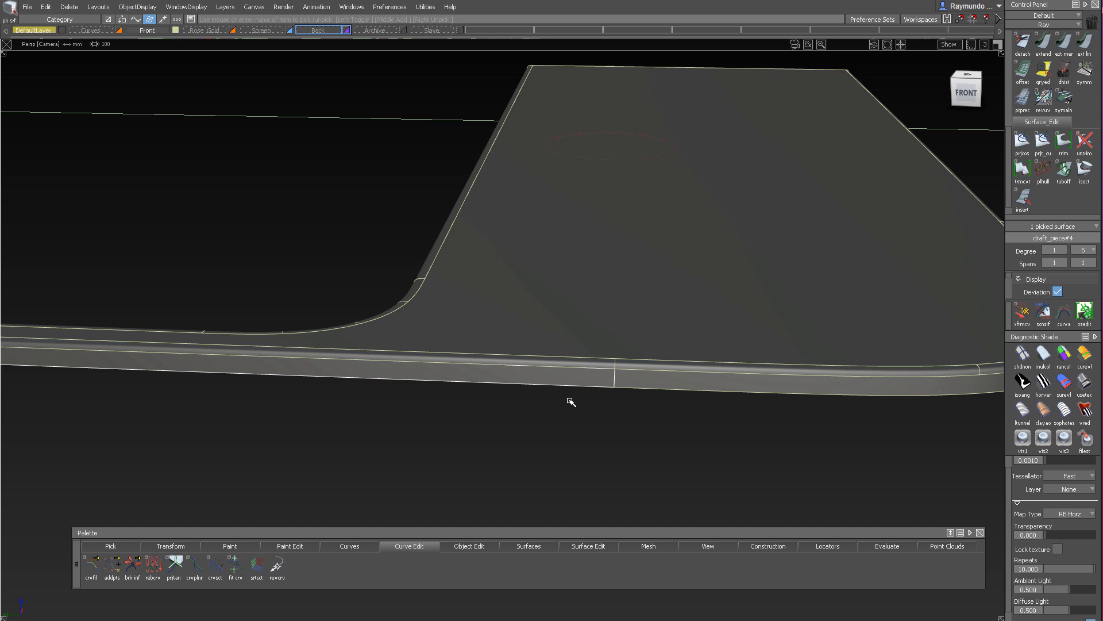
key(u)
key(super)
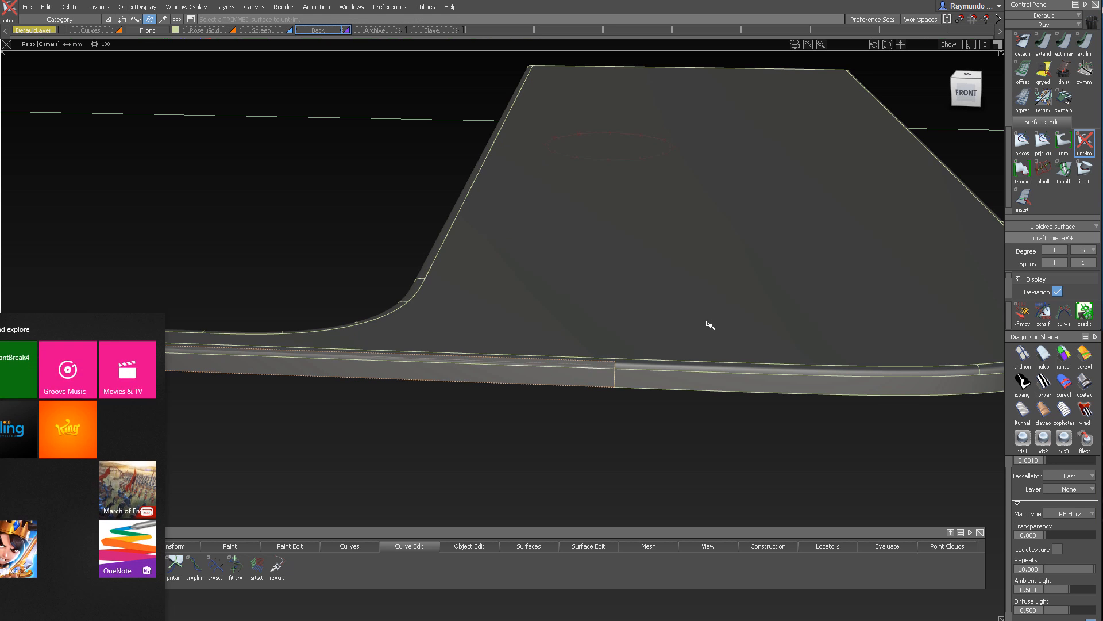
Try to untrim and re-trim the bezel's front face, and undo those changes
click(710, 324)
alt+shift+drag(745, 323, 439, 311)
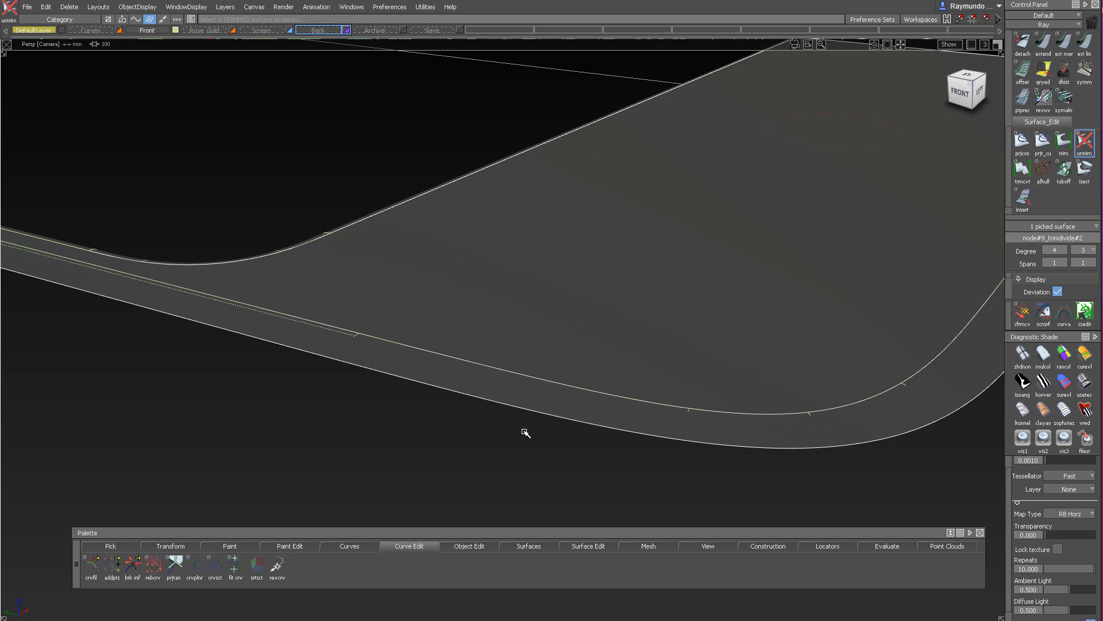
key(t)
click(526, 225)
click(525, 226)
key(ctrl+z)
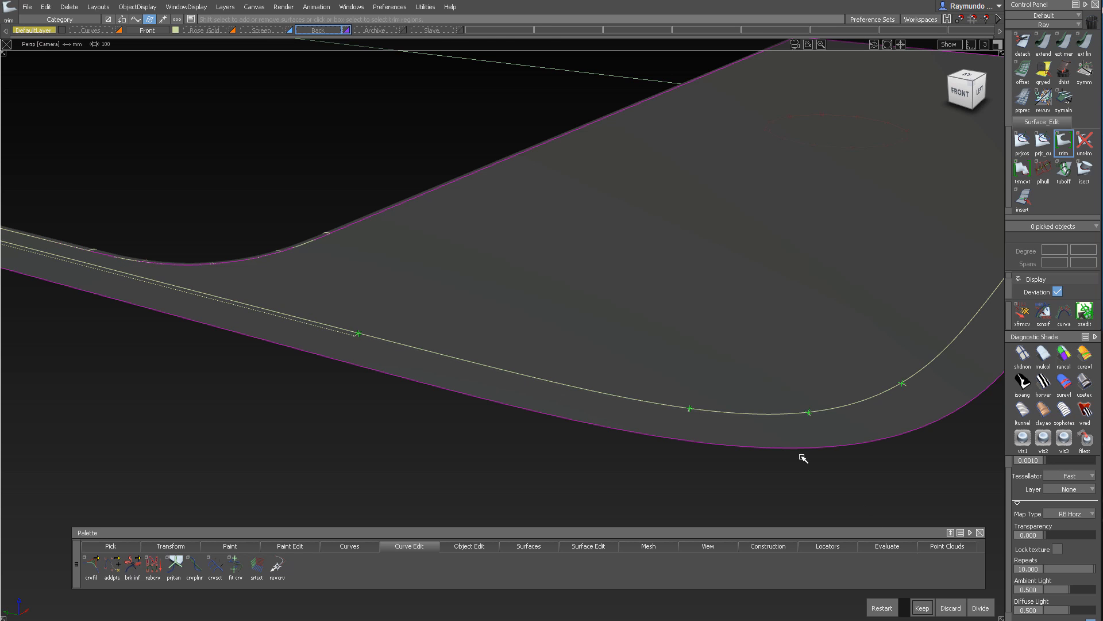
click(923, 608)
alt+shift+drag(600, 331, 694, 308)
key(ctrl+z)
Untrim the outer wall surfaces around the bezel's rounded corner and along its short side
alt+shift+right_drag(694, 308, 583, 331)
key(space)
alt+shift+drag(584, 331, 490, 317)
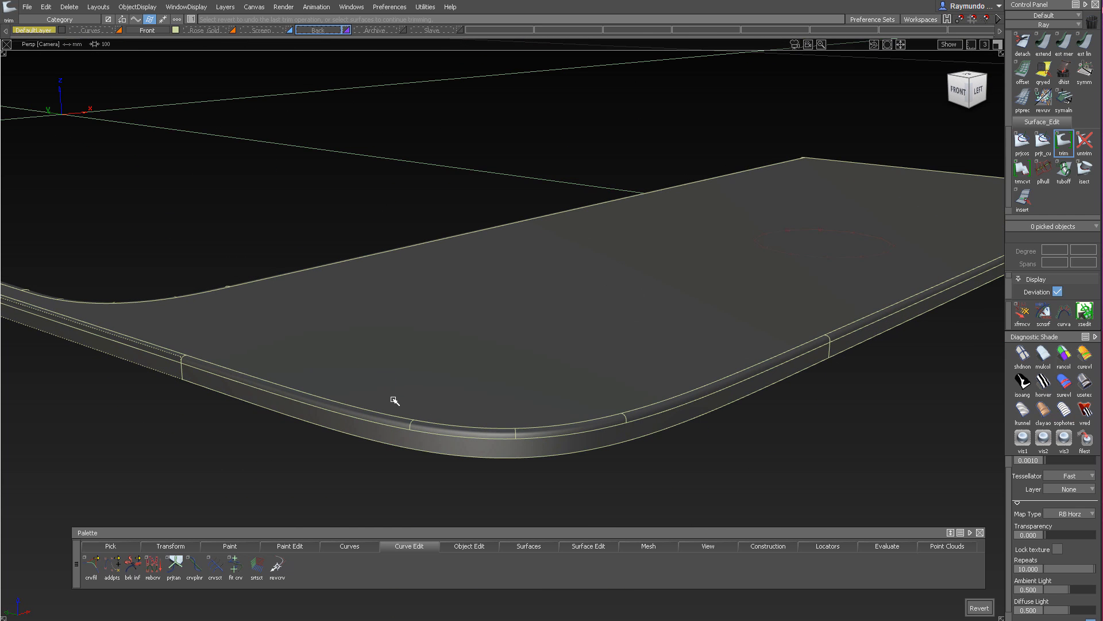
click(412, 442)
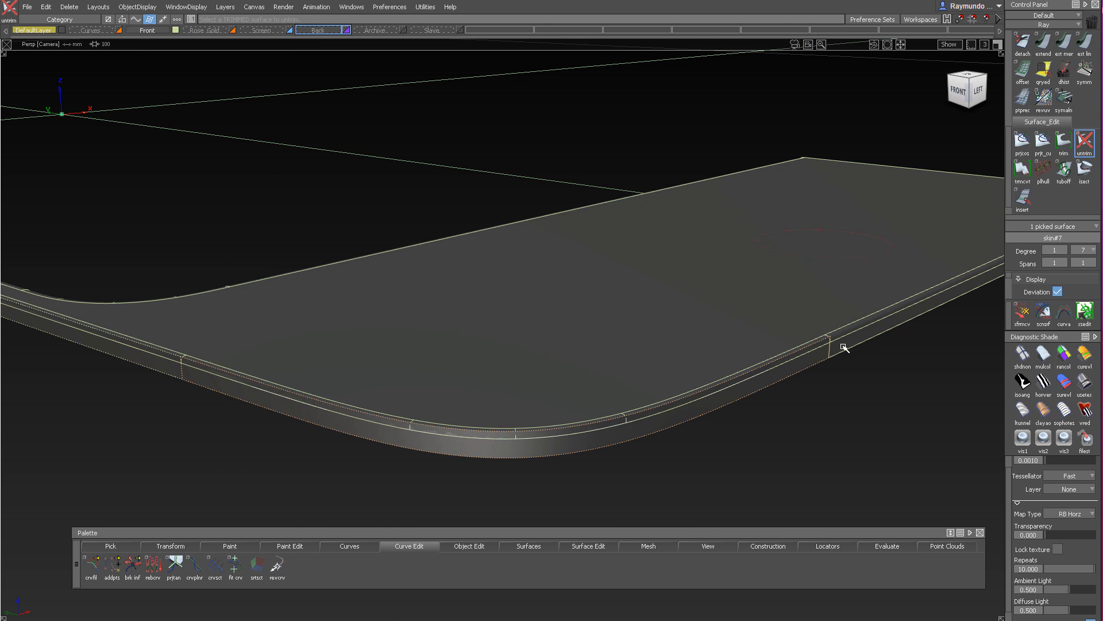
alt+shift+right_drag(844, 343, 811, 281)
alt+shift+drag(810, 282, 837, 300)
alt+shift+right_drag(806, 240, 837, 264)
alt+shift+drag(837, 264, 847, 241)
ctrl+shift+drag(788, 357, 788, 265)
mouse_move(777, 287)
alt+shift+mouse_down()
mouse_move(898, 250)
mouse_move(746, 311)
mouse_move(862, 318)
alt+shift+mouse_up()
alt+shift+right_drag(863, 318, 535, 339)
alt+shift+drag(534, 339, 476, 397)
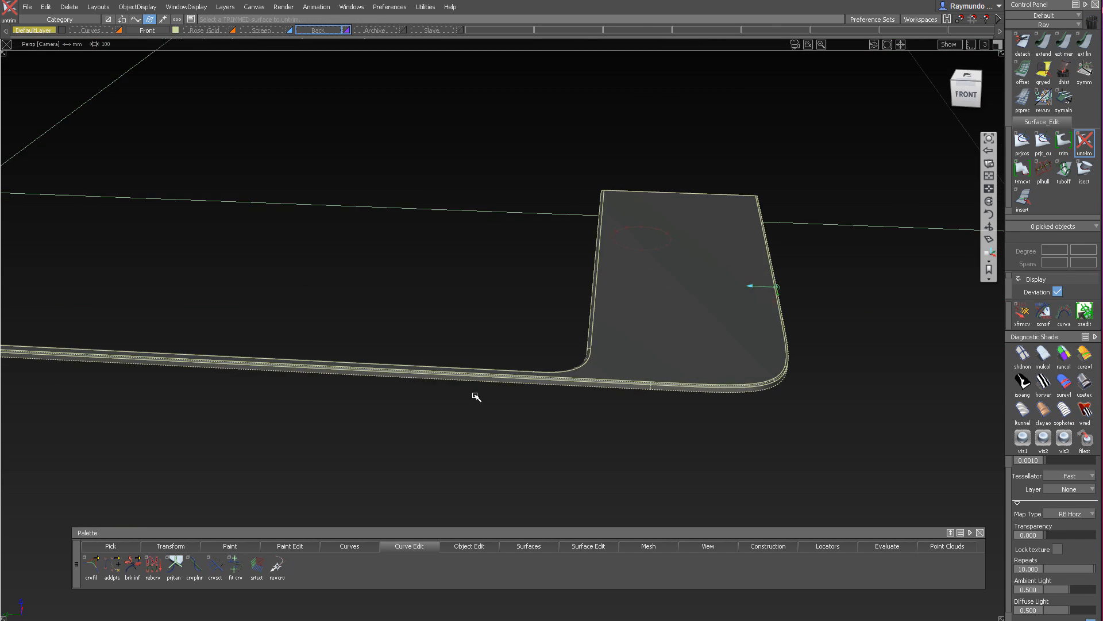
Duplicate the untrimmed long side wall's upper edge as a curve, with the duplicate type No rebuild
alt+shift+right_drag(586, 374, 574, 433)
alt+shift+drag(574, 433, 506, 346)
alt+shift+drag(555, 361, 760, 366)
key(d)
click(722, 415)
alt+shift+click(740, 334)
alt+shift+right_drag(740, 334, 803, 326)
alt+shift+drag(803, 327, 692, 275)
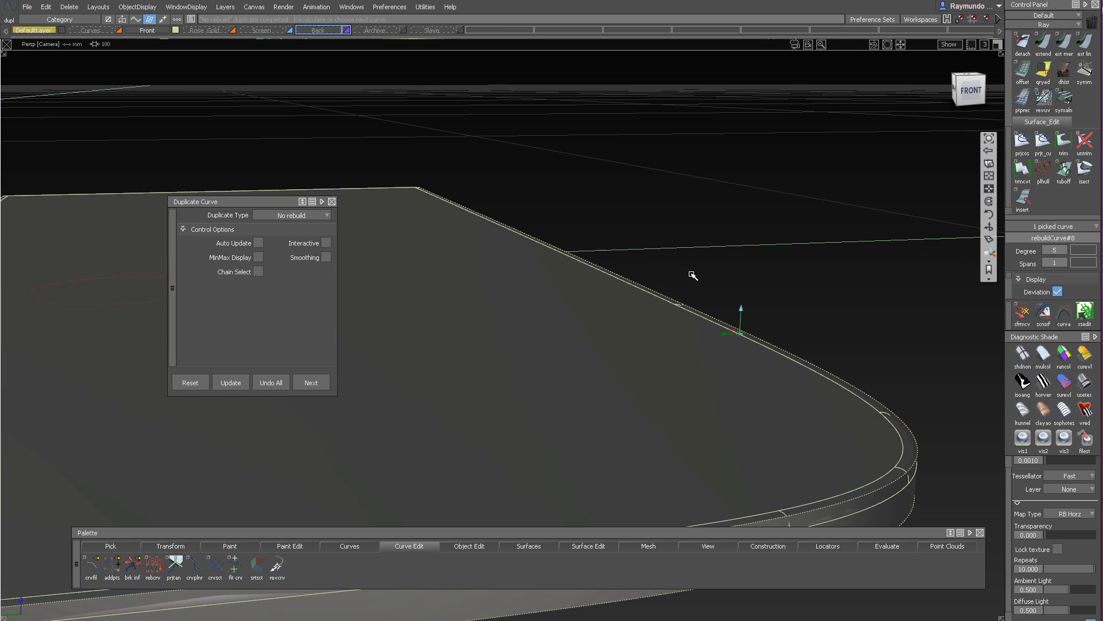
Duplicate the untrimmed short side wall's upper edge as a separate curve
ctrl+shift+drag(687, 324, 664, 279)
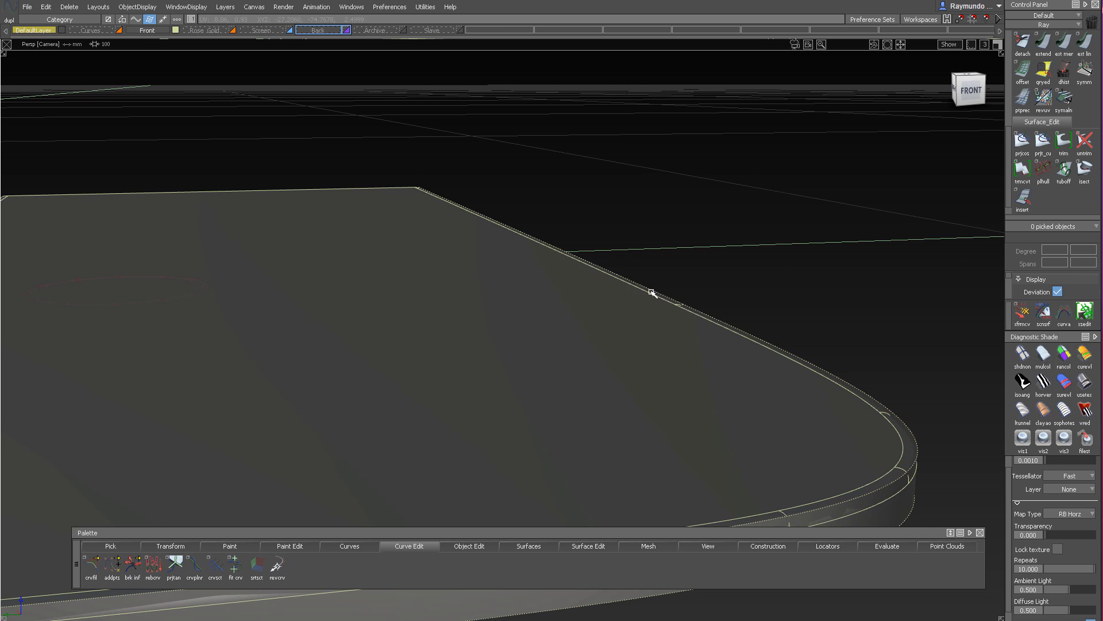
click(652, 292)
alt+shift+drag(751, 251, 653, 372)
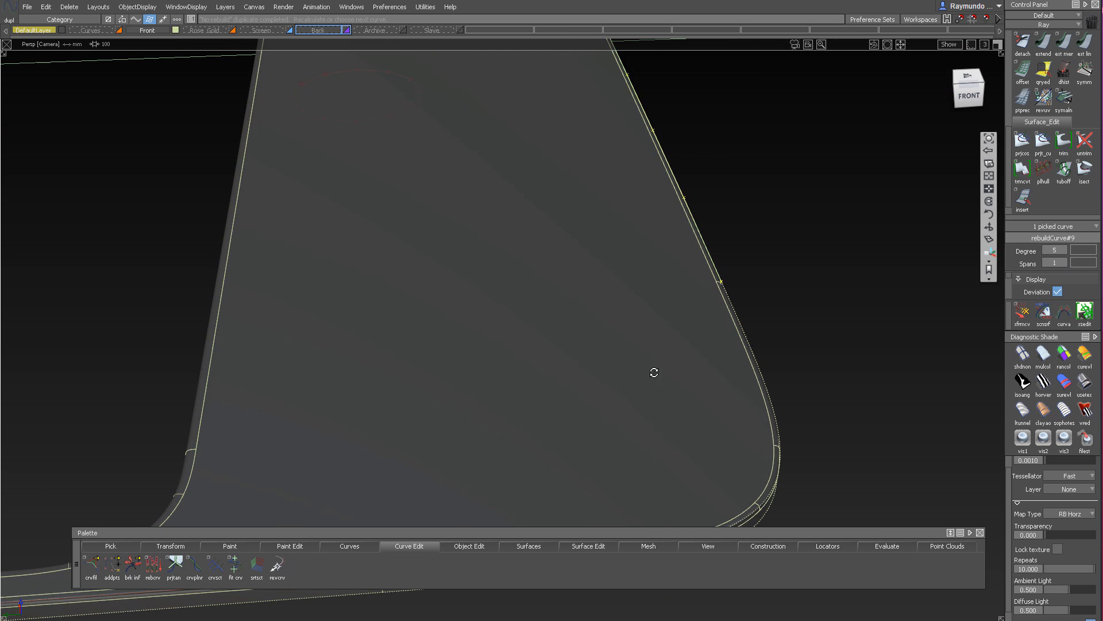
Pick the duplicated curve along the bezel's long outer edge in the top view
click(969, 75)
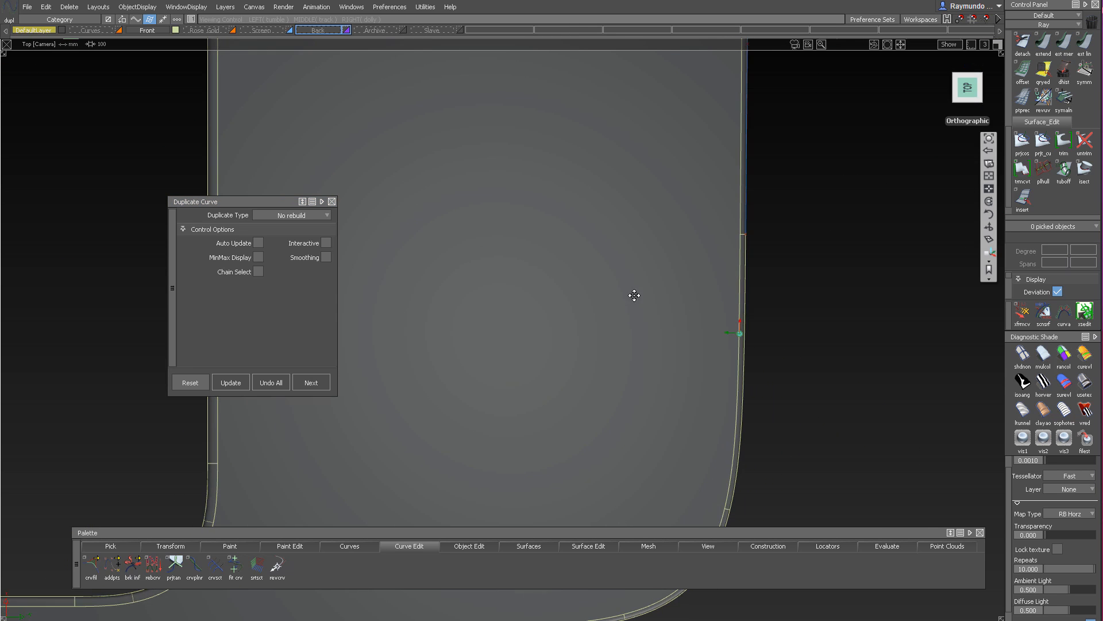
alt+shift+middle_drag(634, 295, 824, 170)
ctrl+shift+drag(823, 170, 759, 253)
click(644, 443)
Try moving the long-edge curve toward the screen opening freehand, and undo the moves
ctrl+shift+right_drag(465, 430, 465, 378)
drag(465, 378, 494, 342)
key(ctrl+z)
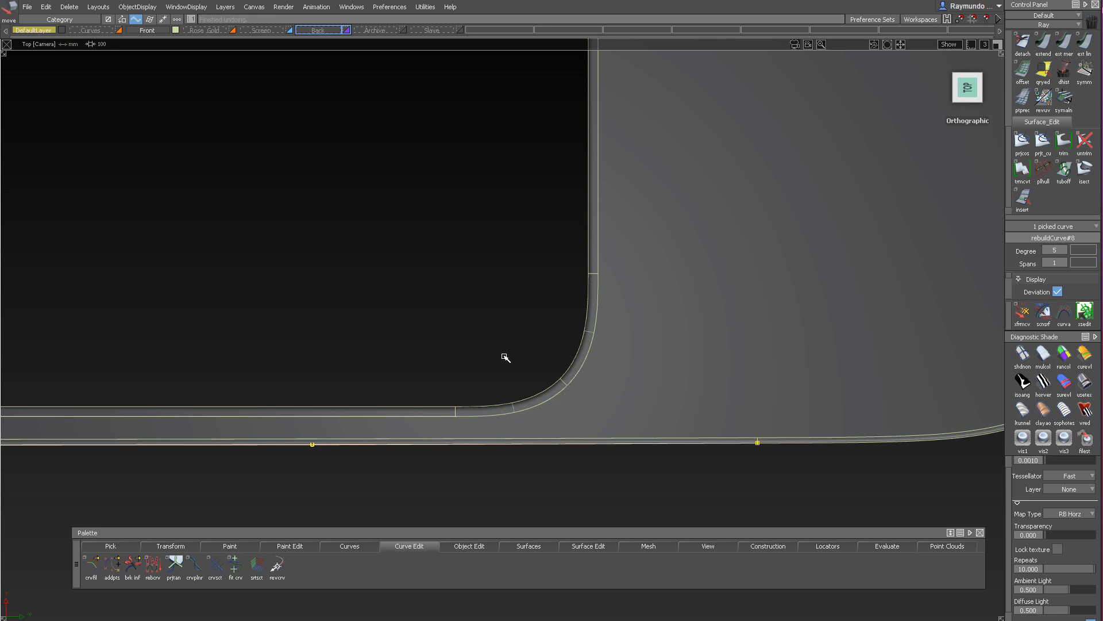
ctrl+shift+middle_drag(467, 352, 466, 350)
right_drag(467, 347, 466, 308)
key(ctrl+z)
Move the long-edge curve 1 mm inward along X, toward the screen opening
alt+shift+middle_drag(574, 391, 347, 390)
alt+shift+right_drag(347, 390, 271, 428)
alt+shift+middle_drag(271, 428, 309, 454)
alt+shift+right_drag(308, 453, 456, 390)
ctrl+shift+middle_drag(457, 390, 456, 384)
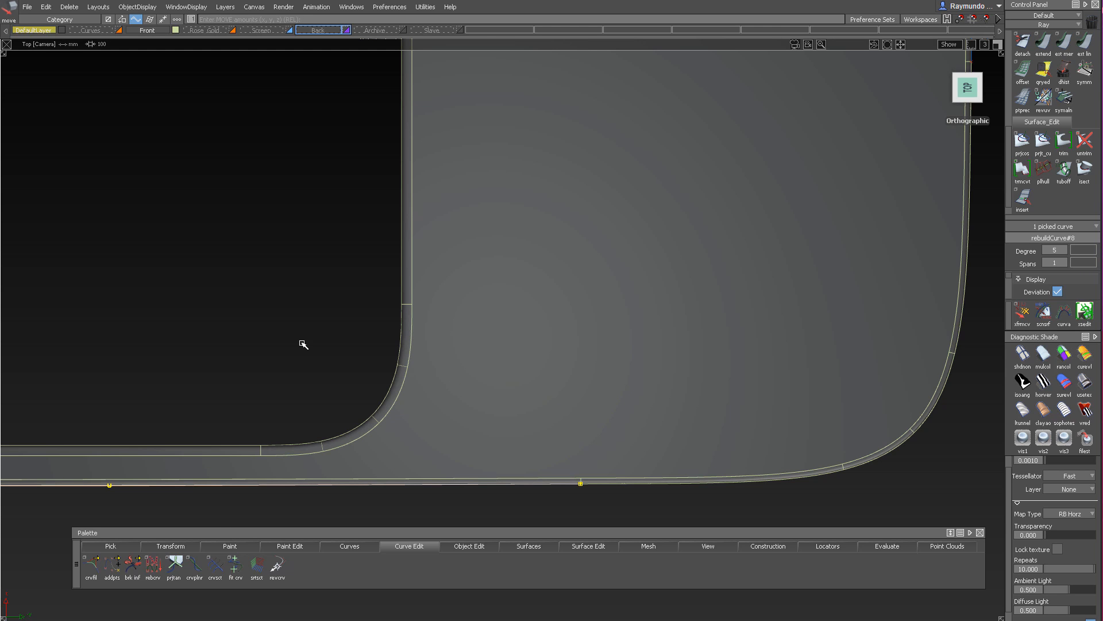
text(1)
key(Return)
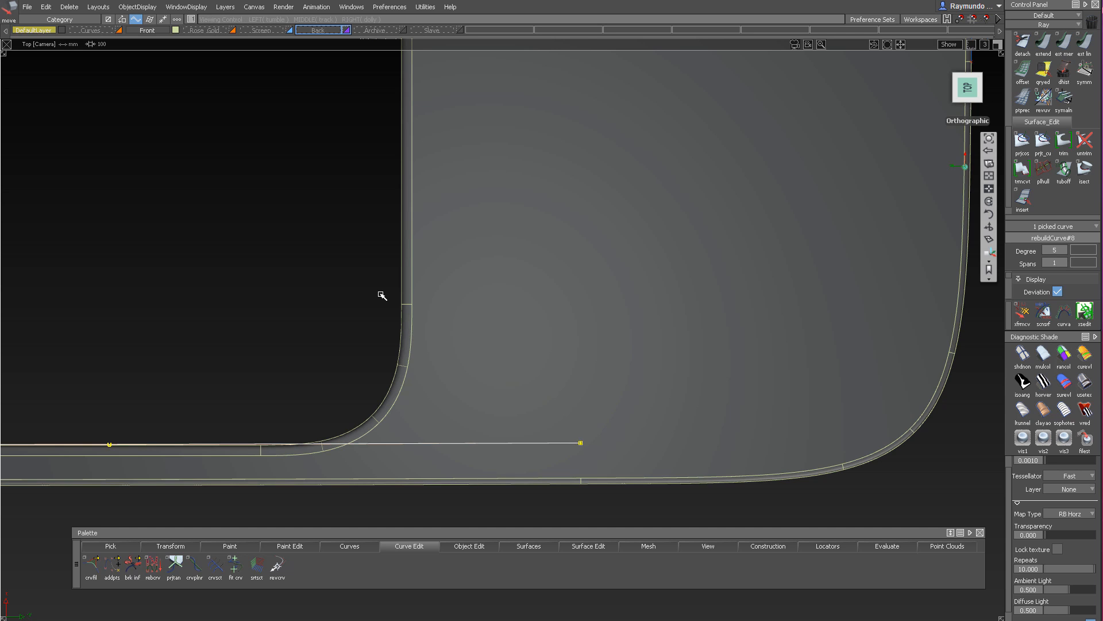
Pick the duplicated curve along the bezel's short outer edge
alt+shift+right_drag(381, 295, 335, 307)
alt+shift+middle_drag(897, 280, 640, 388)
ctrl+shift+drag(647, 467, 646, 171)
drag(707, 109, 768, 165)
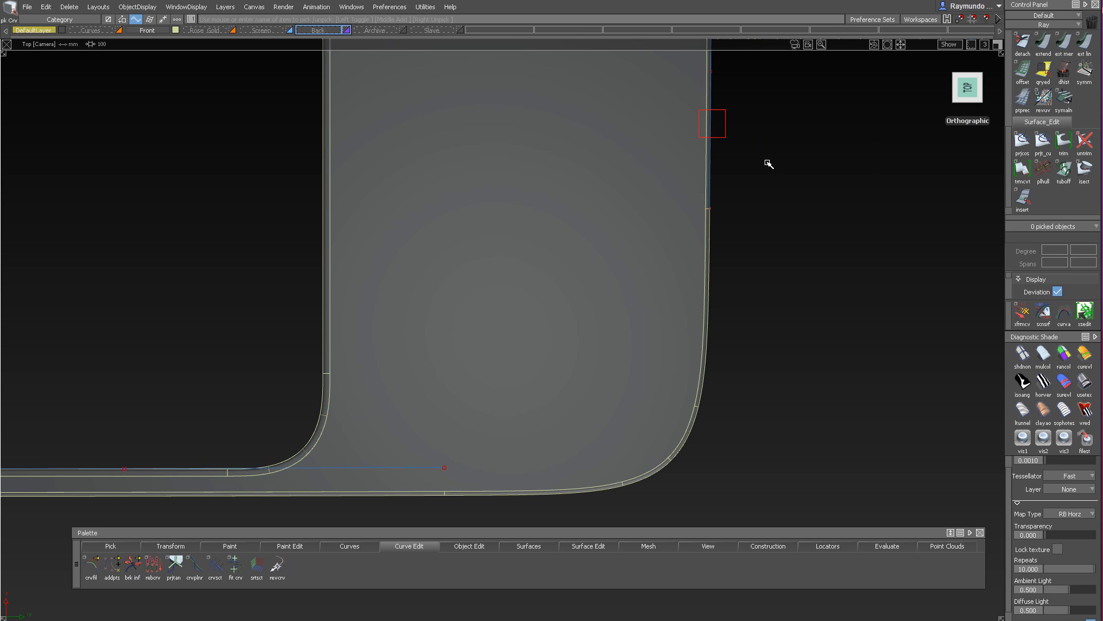
Move the short-edge curve outward along Y, and undo that move
alt+shift+right_drag(769, 165, 775, 337)
alt+shift+middle_drag(776, 337, 776, 372)
ctrl+shift+middle_drag(776, 372, 777, 329)
alt+shift+right_drag(777, 329, 742, 352)
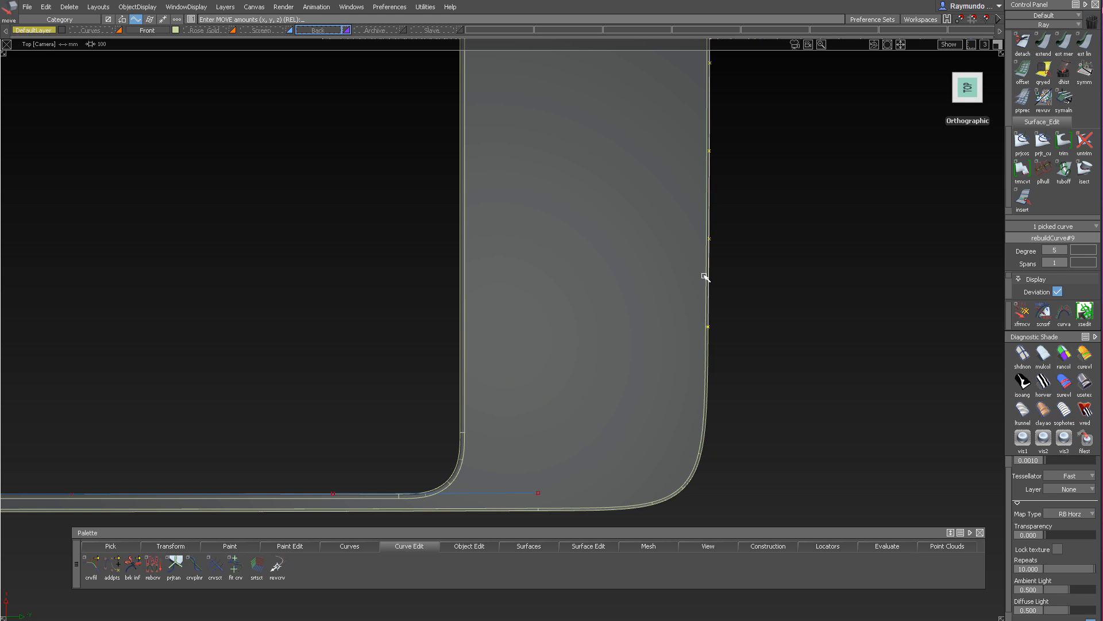
key(Return)
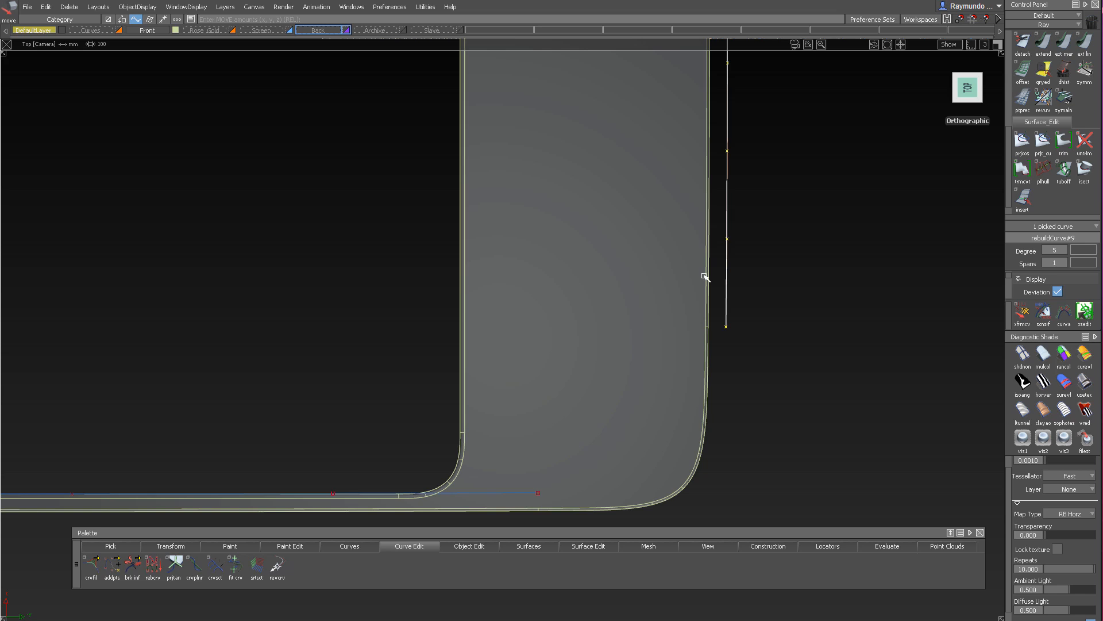
key(ctrl+z)
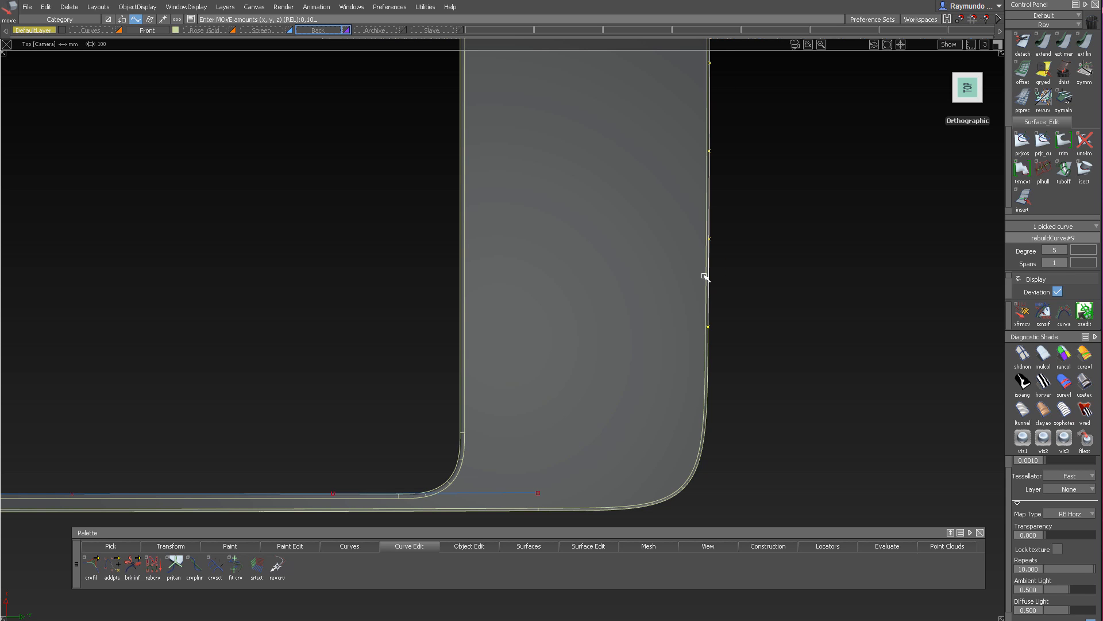
Move the short-edge curve 1 mm inward along Y and rebuild it as a degree 3 curve
key(Return)
key(ctrl+r)
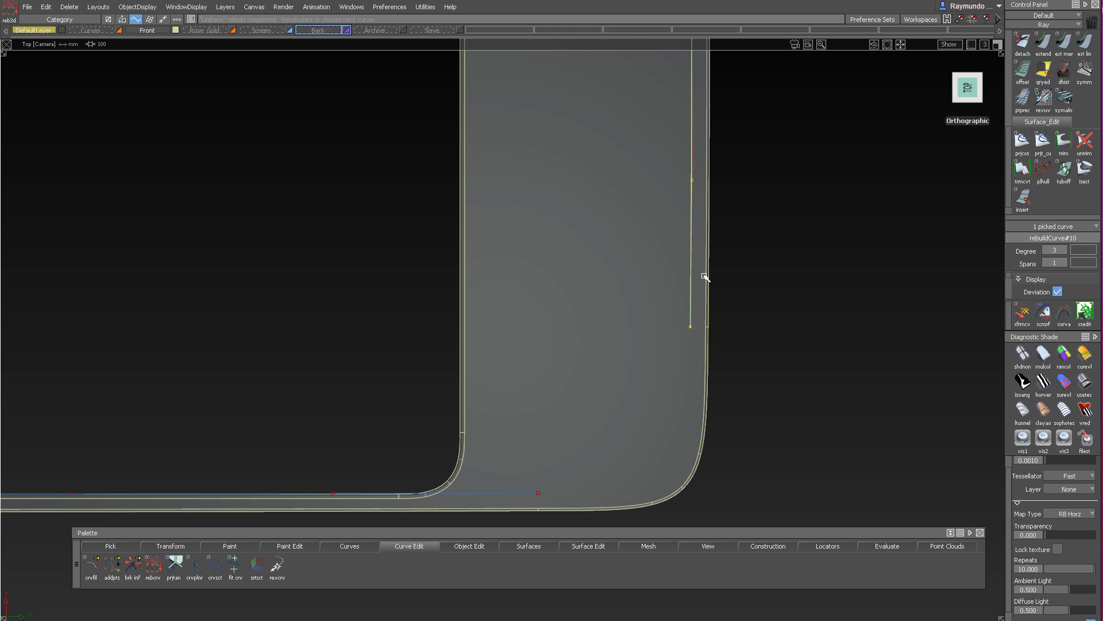
ctrl+shift+drag(704, 271, 705, 226)
alt+shift+right_drag(704, 240, 729, 251)
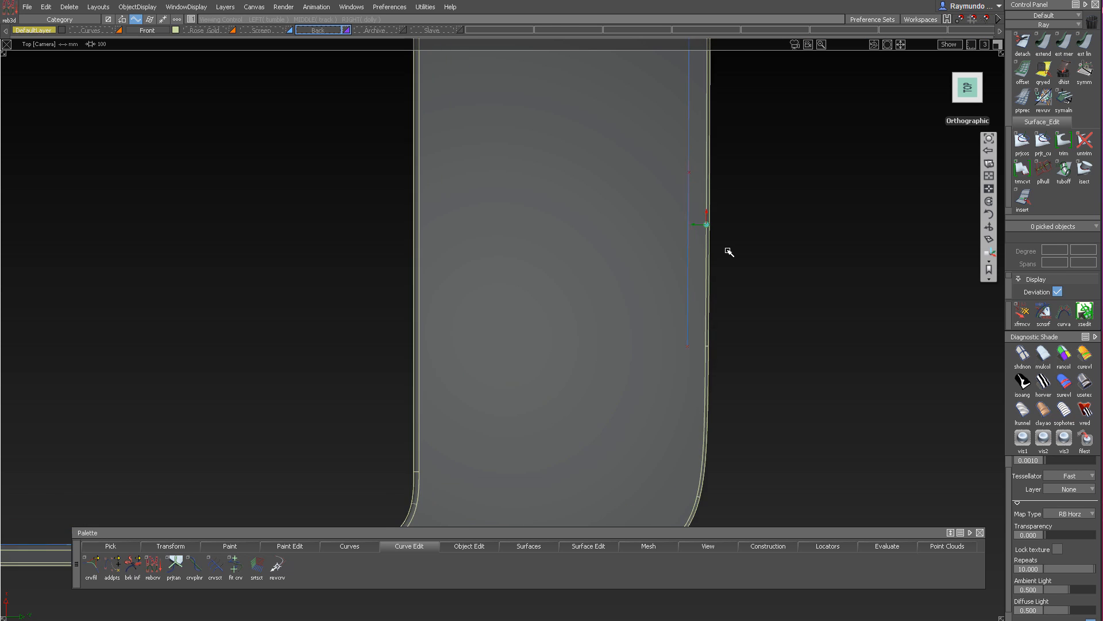
alt+shift+drag(728, 251, 629, 366)
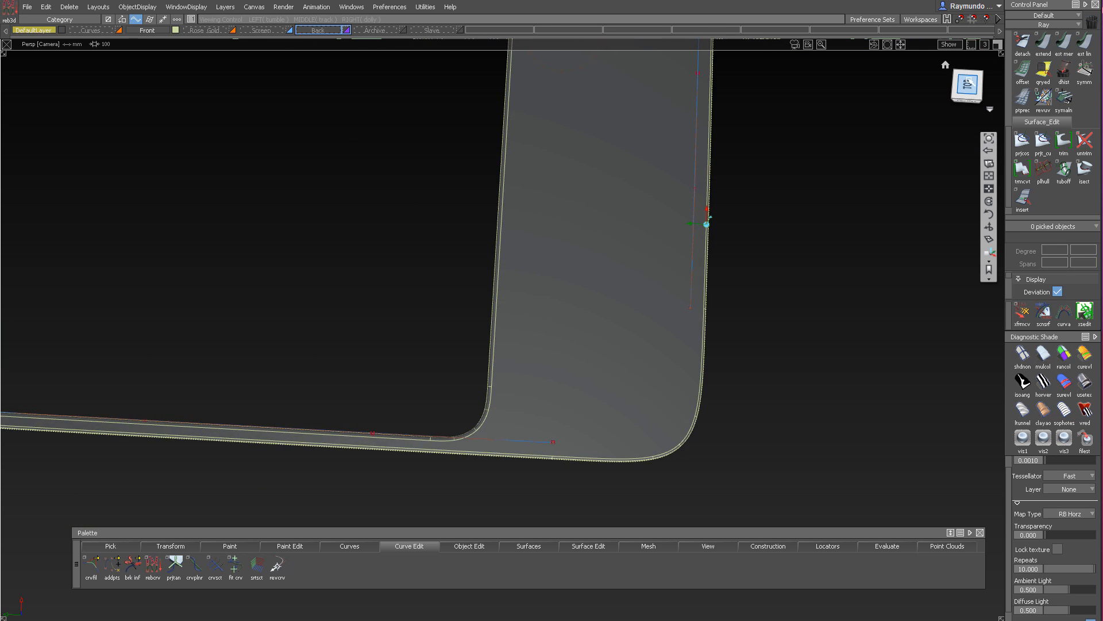
Duplicate the screen opening's short-side edge as a curve, with the duplicate type No rebuild
click(969, 84)
alt+shift+middle_drag(498, 259, 497, 295)
alt+shift+right_drag(520, 318, 592, 319)
alt+shift+drag(592, 319, 608, 112)
alt+shift+drag(490, 278, 618, 224)
ctrl+shift+drag(549, 388, 550, 171)
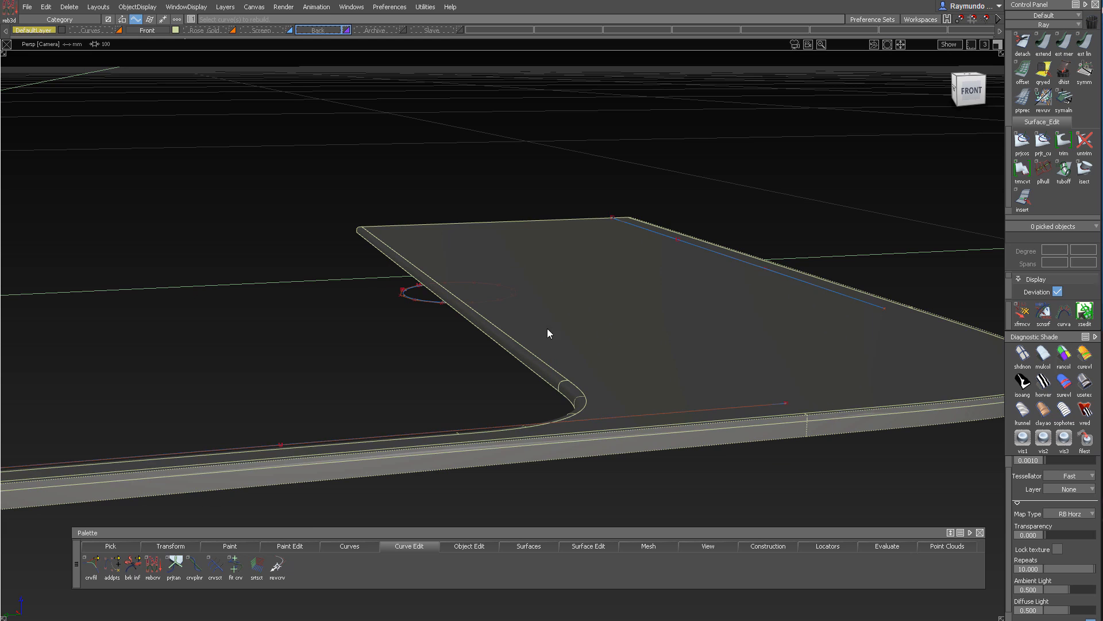
mouse_move(487, 365)
alt+shift+mouse_down()
mouse_move(462, 389)
mouse_move(511, 388)
alt+shift+mouse_up()
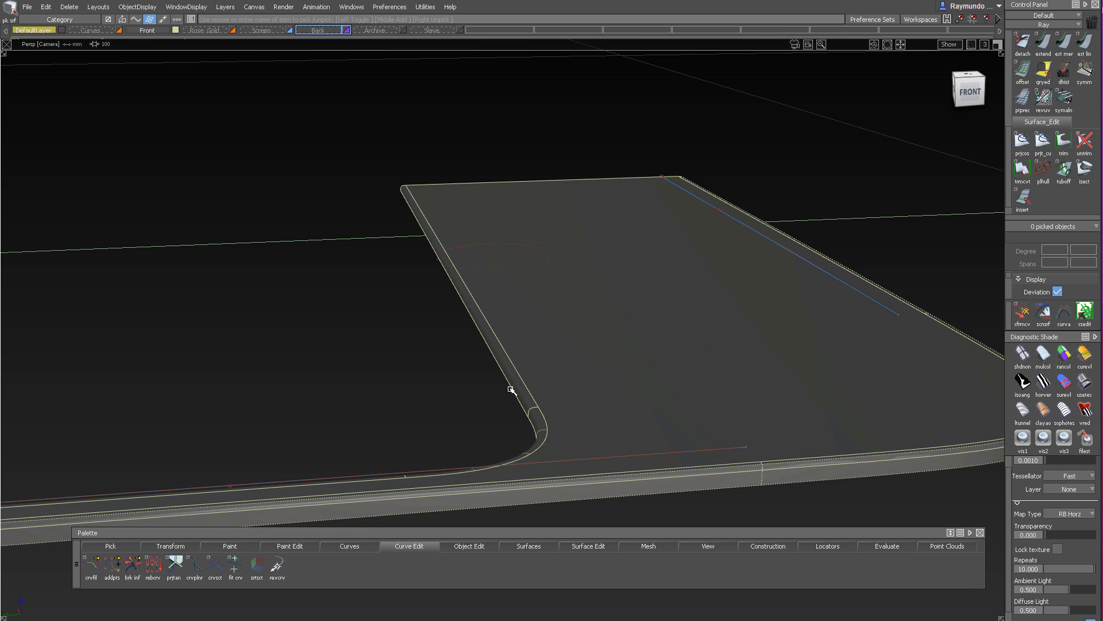
key(ctrl+d)
click(511, 390)
key(space)
ctrl+shift+drag(543, 380, 468, 152)
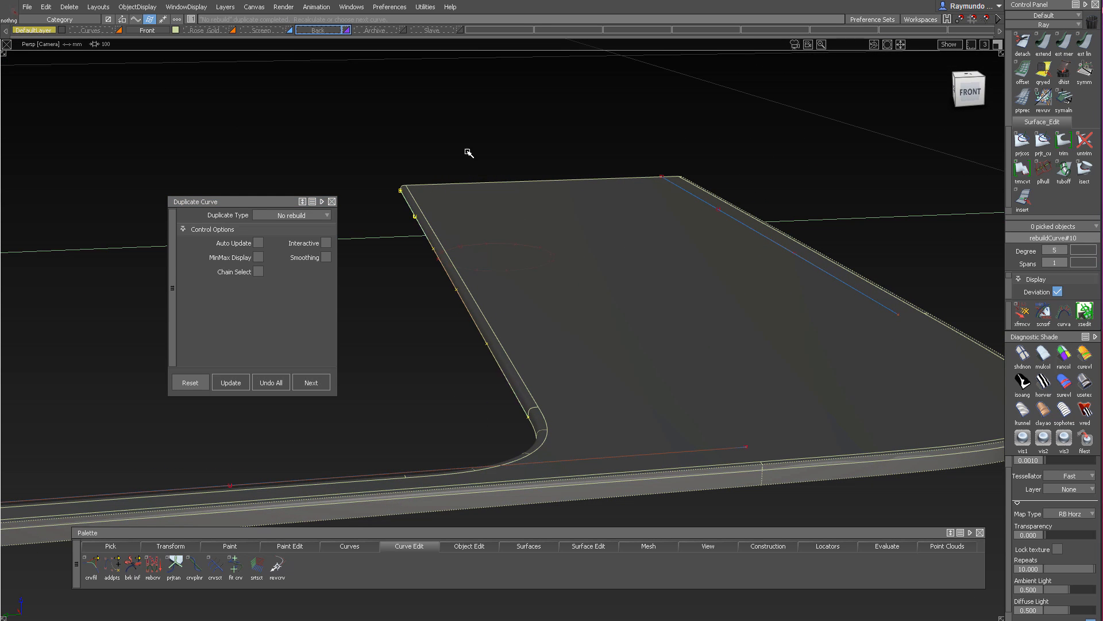
Move the duplicated screen-opening curve by 0,-1 in the top view, onto the bezel face
ctrl+shift+drag(555, 224, 464, 286)
click(501, 335)
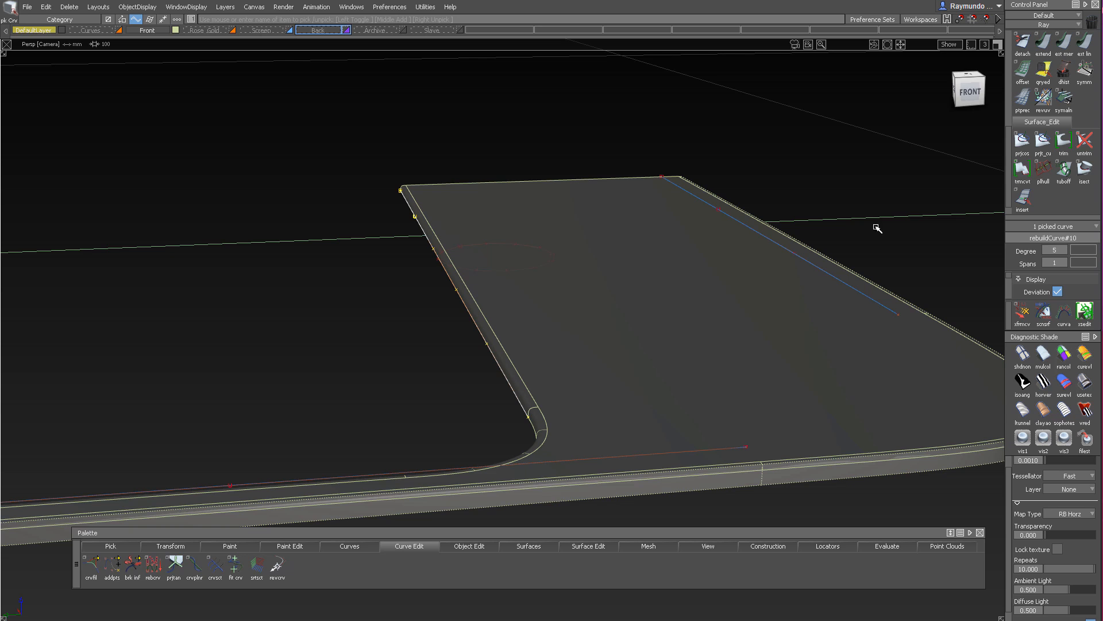
click(969, 76)
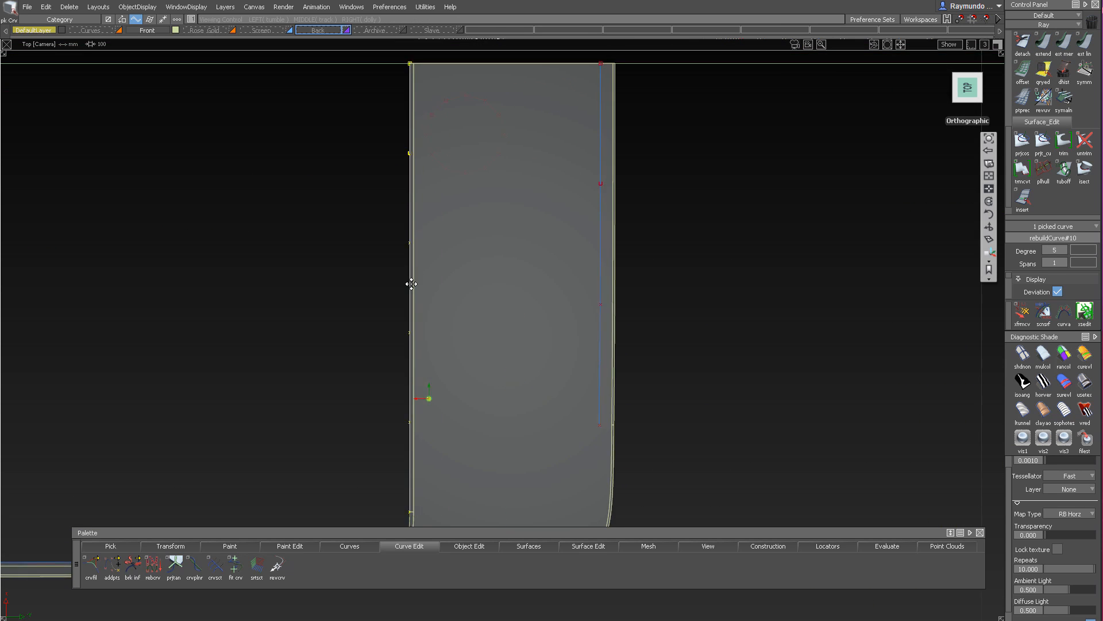
ctrl+shift+drag(350, 250, 349, 223)
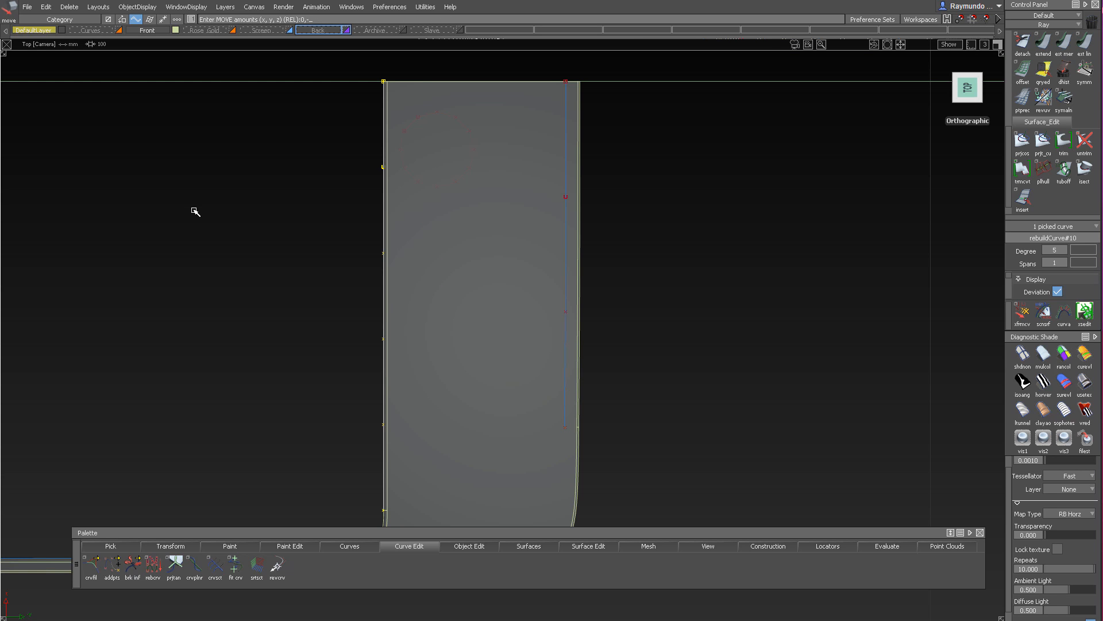
text(0,-1)
key(Return)
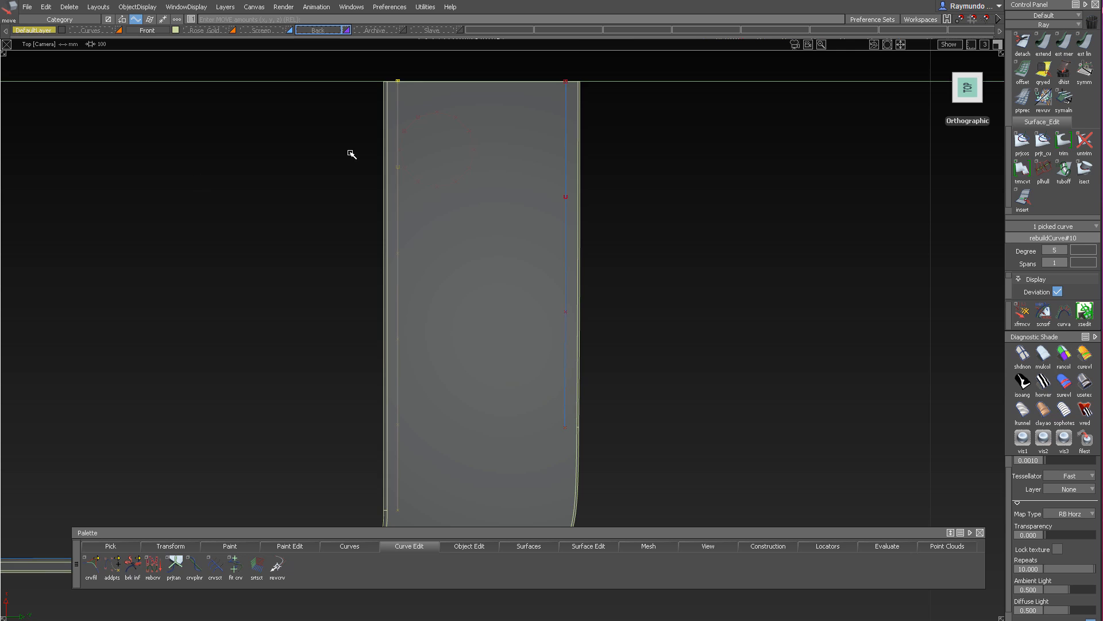
Turn off the surface shading and pick the circle between the offset curves
mouse_move(451, 270)
alt+shift+middle_down()
mouse_move(431, 217)
mouse_move(435, 272)
alt+shift+middle_up()
mouse_move(435, 297)
ctrl+shift+mouse_down()
mouse_move(435, 145)
mouse_move(498, 171)
mouse_move(508, 211)
ctrl+shift+mouse_up()
alt+shift+right_drag(441, 191, 419, 189)
alt+shift+middle_drag(419, 189, 468, 164)
ctrl+shift+drag(468, 169, 525, 221)
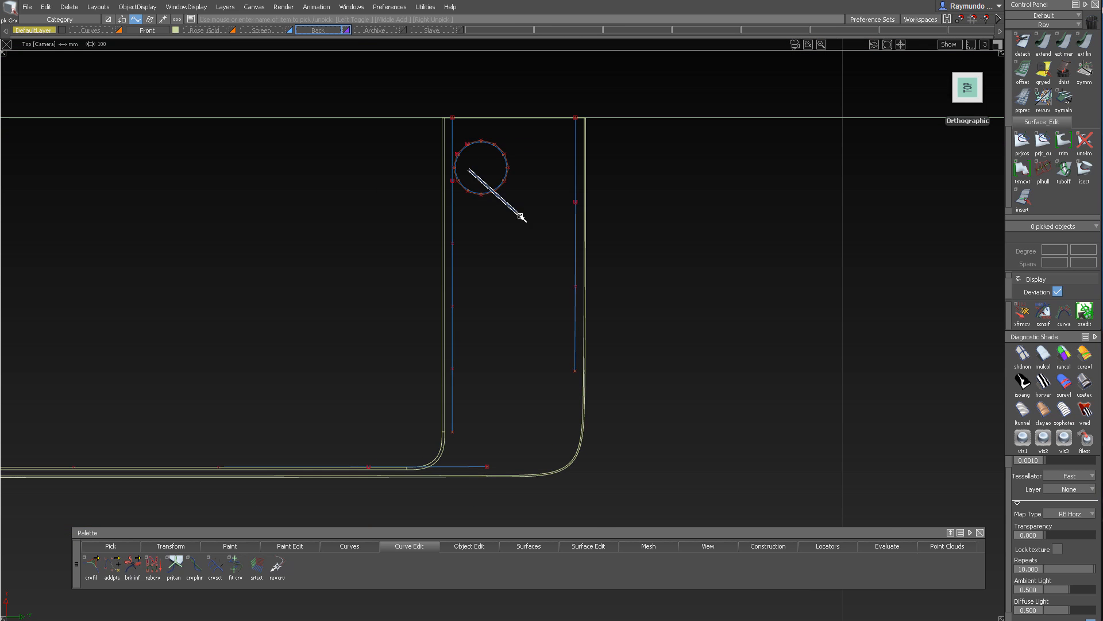
click(504, 183)
Extend the offset curve along the screen opening past the short-edge offset curve to the bezel's outer edge
alt+shift+right_drag(554, 197, 576, 198)
mouse_move(575, 198)
alt+shift+middle_down()
mouse_move(547, 236)
mouse_move(549, 140)
mouse_move(569, 106)
alt+shift+middle_up()
ctrl+shift+middle_drag(500, 494, 500, 331)
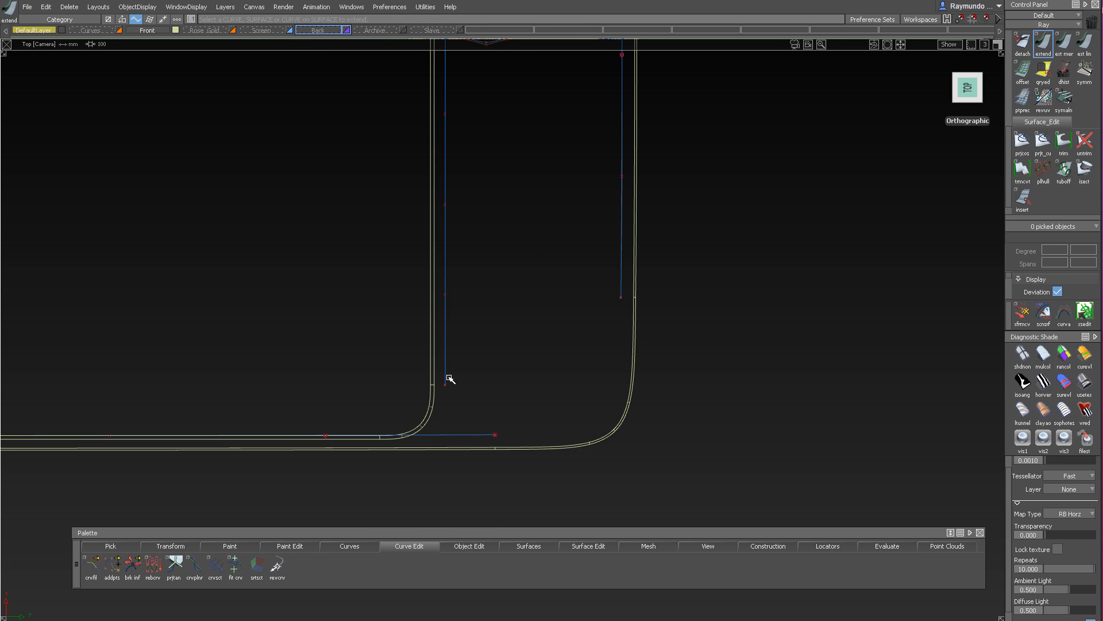
drag(450, 379, 448, 436)
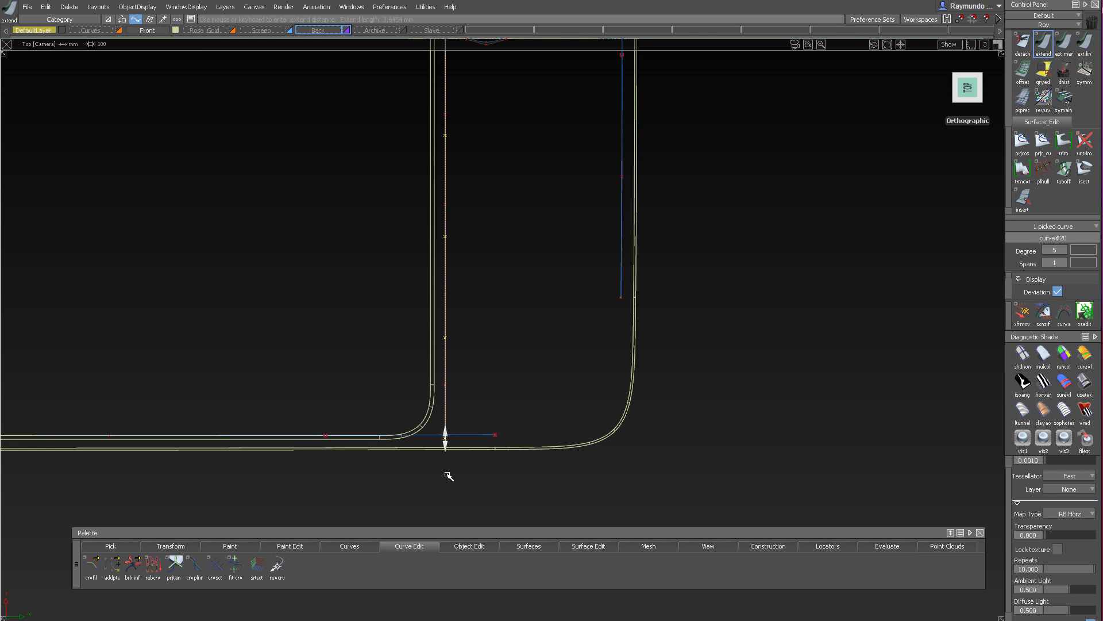
drag(447, 475, 448, 472)
Draw a diagonal line below the circle from the inner offset curve, and a second line from its end straight to the centre-line edge
alt+shift+middle_drag(547, 287, 600, 218)
alt+shift+right_drag(600, 218, 565, 194)
mouse_move(565, 193)
alt+shift+middle_down()
mouse_move(564, 81)
mouse_move(555, 176)
mouse_move(577, 224)
mouse_move(564, 208)
alt+shift+middle_up()
alt+shift+right_drag(565, 208, 596, 201)
alt+shift+middle_drag(596, 201, 586, 315)
alt+shift+right_drag(586, 316, 631, 331)
alt+shift+middle_drag(631, 331, 600, 369)
alt+shift+right_drag(600, 370, 592, 362)
alt+shift+middle_drag(495, 327, 491, 315)
click(492, 317)
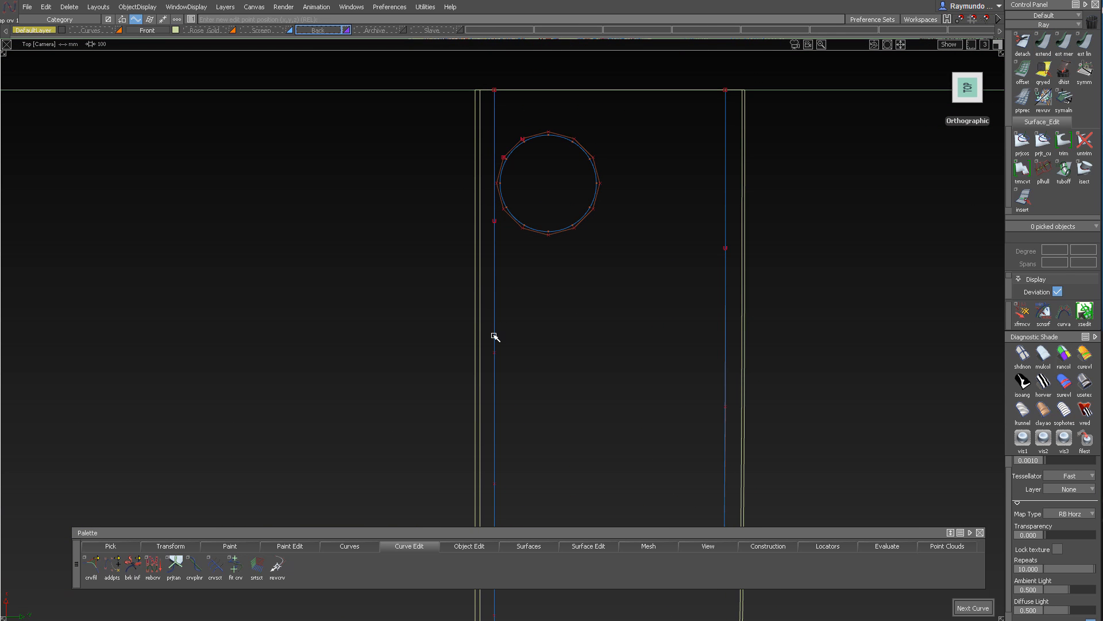
ctrl+alt+click(497, 313)
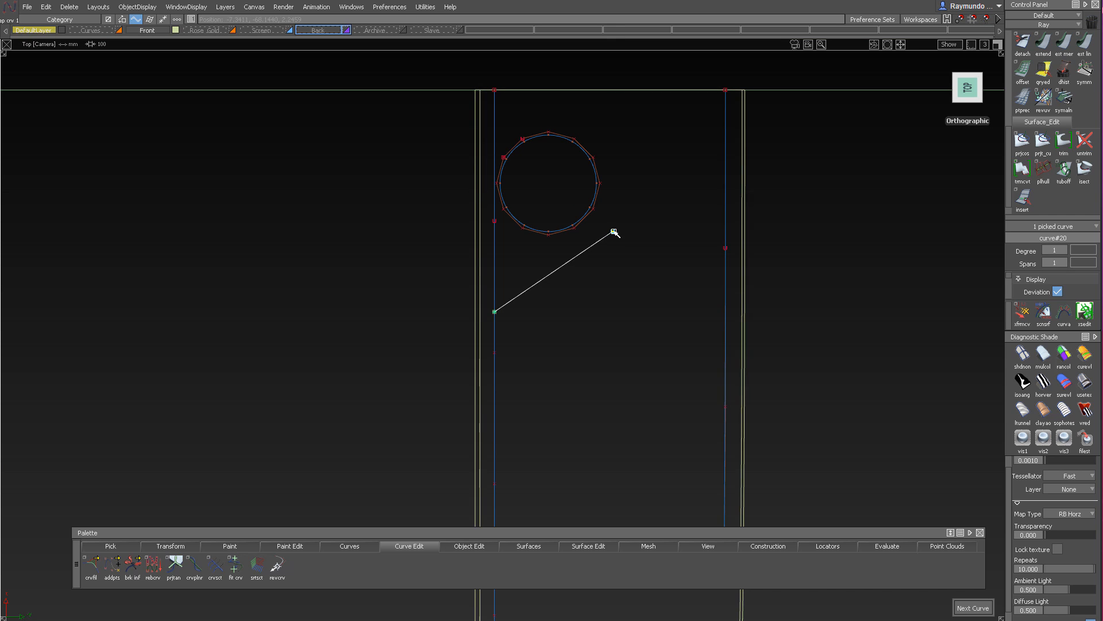
ctrl+shift+drag(463, 377, 528, 287)
ctrl+shift+click(626, 225)
ctrl+alt+click(624, 231)
alt+shift+middle_drag(637, 112, 635, 218)
ctrl+alt+click(636, 197)
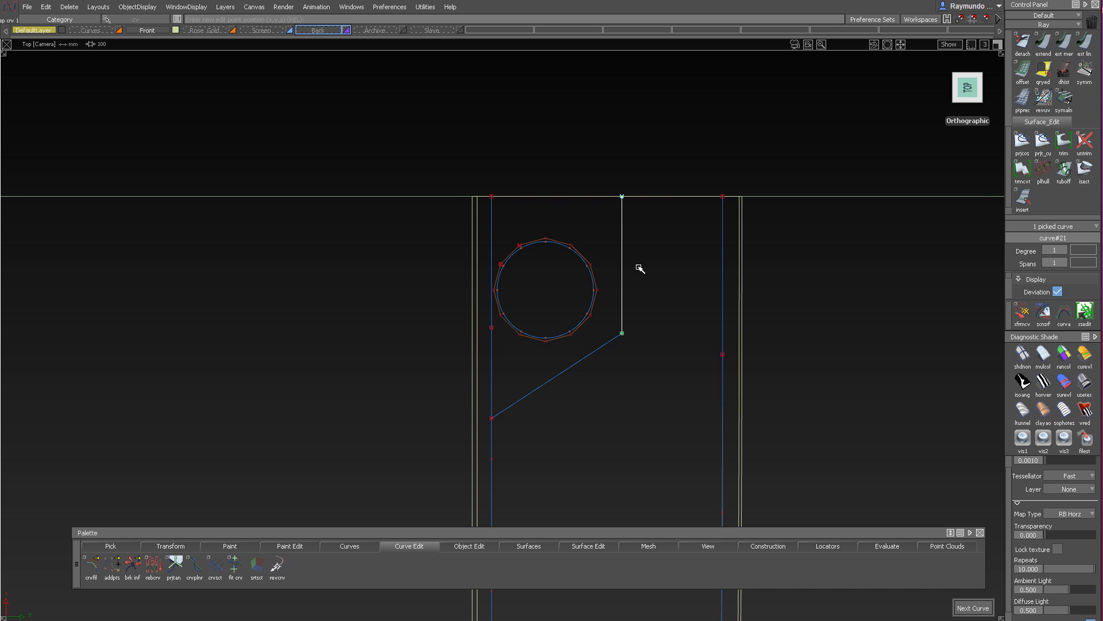
Create a blend curve at the outer corner, joining the ends of the long-side and short-edge offset curves
alt+shift+right_drag(640, 266, 618, 271)
alt+shift+middle_drag(619, 271, 617, 85)
alt+shift+middle_drag(601, 248, 576, 242)
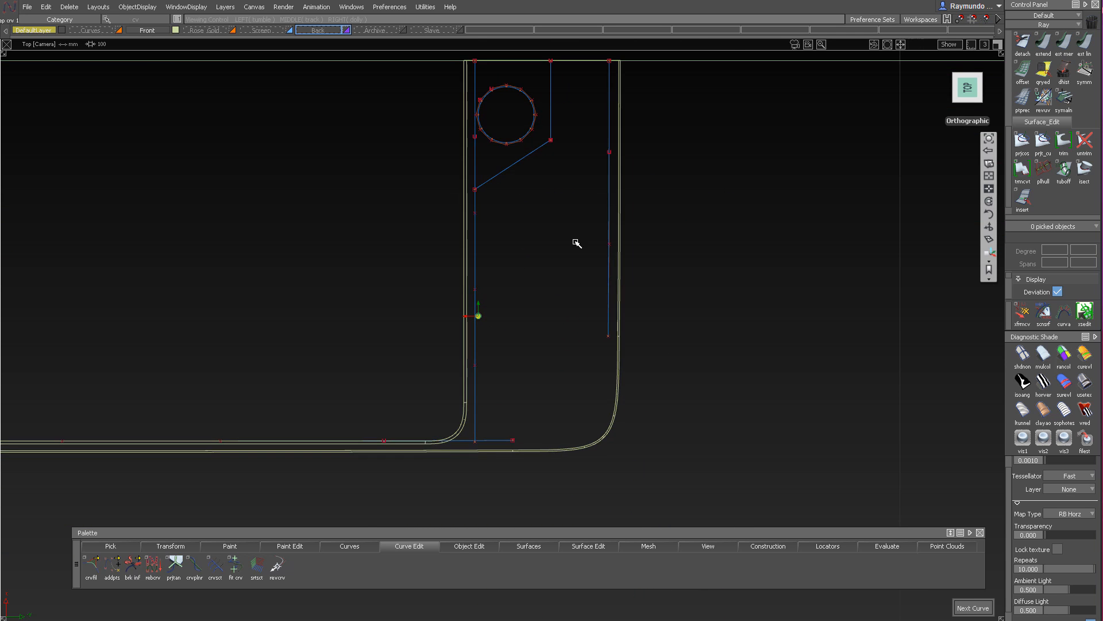
alt+shift+right_drag(577, 242, 643, 273)
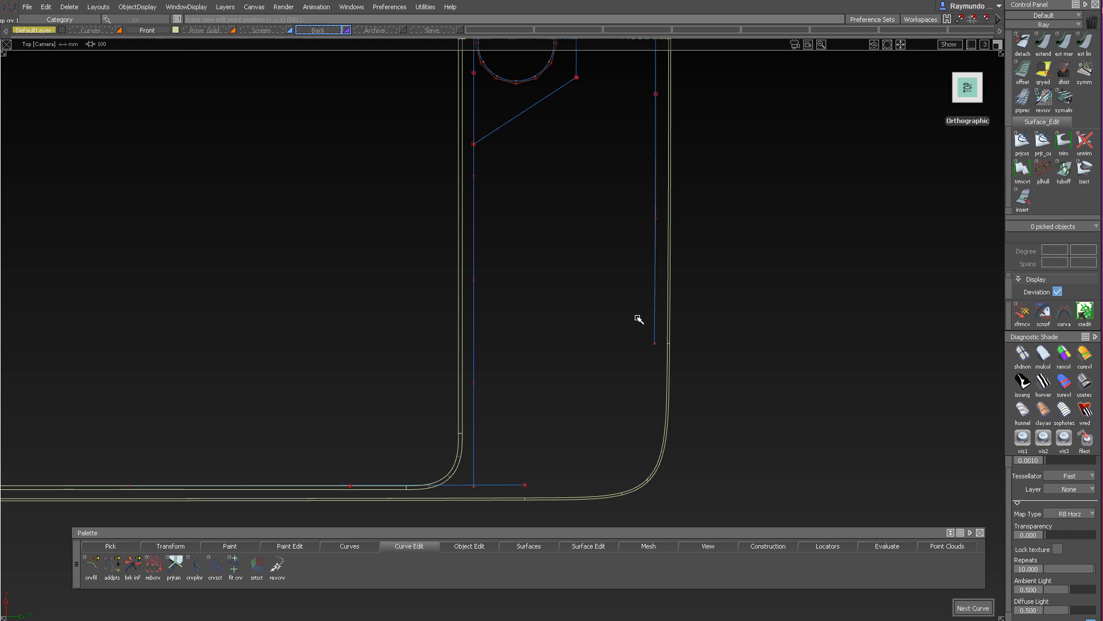
key(ctrl+b)
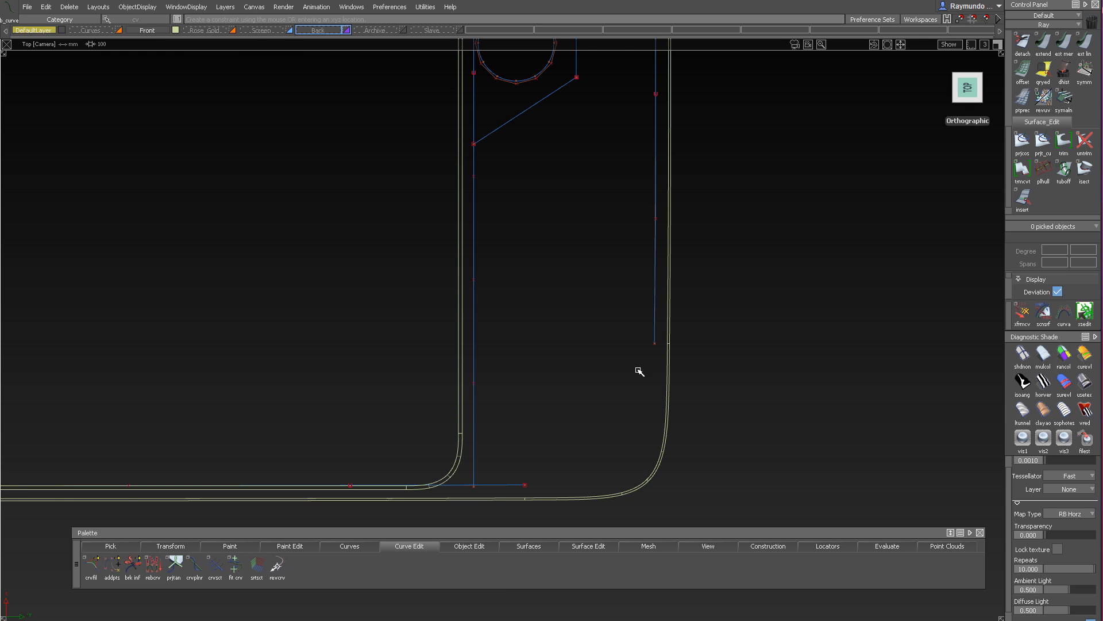
key(ctrl+v)
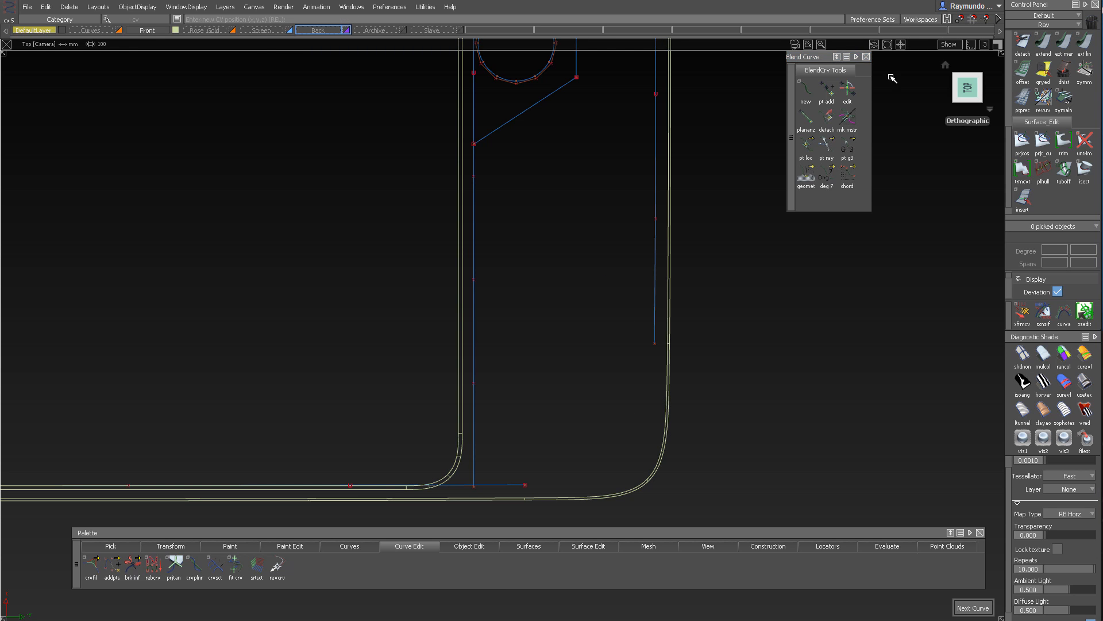
click(803, 98)
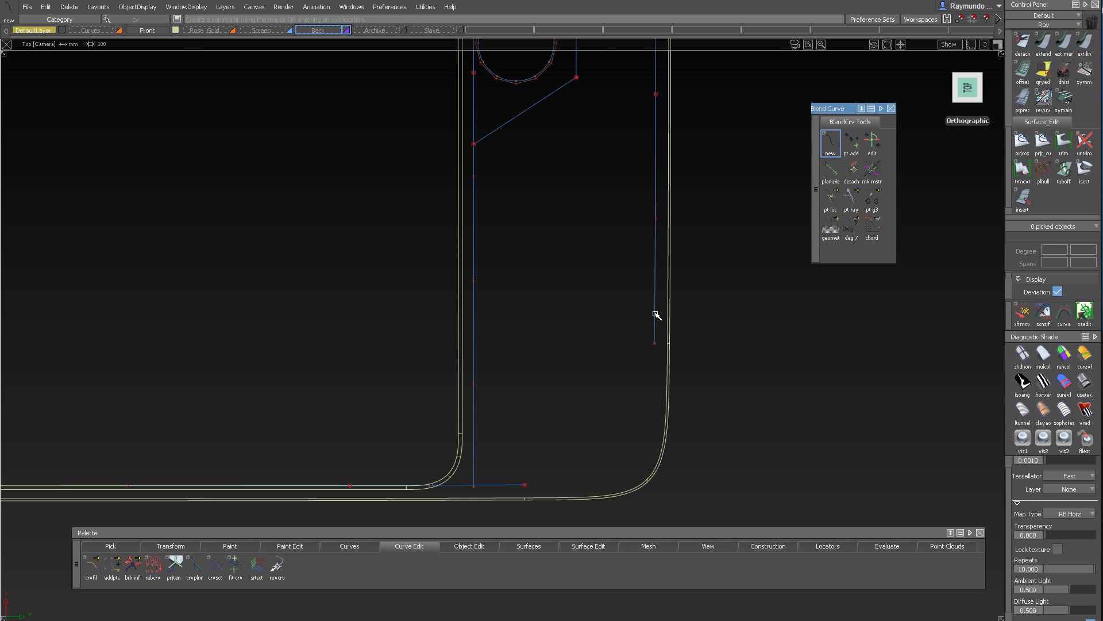
click(655, 344)
click(524, 485)
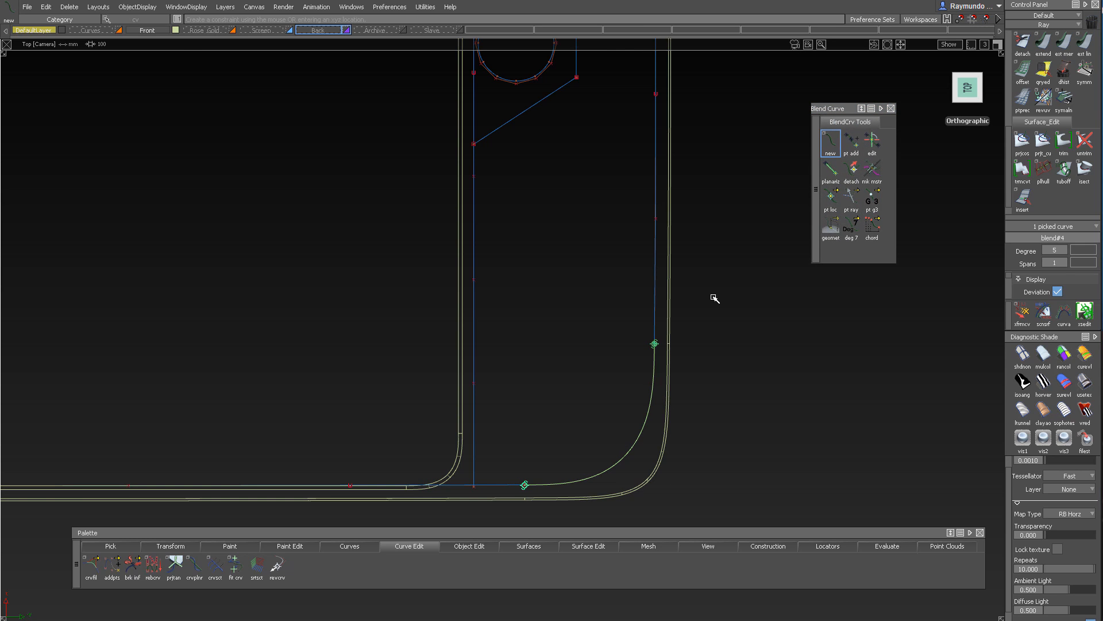
Set both constraint points of the corner blend curve to G3 and raise the curve to degree 7
ctrl+shift+drag(715, 298, 673, 297)
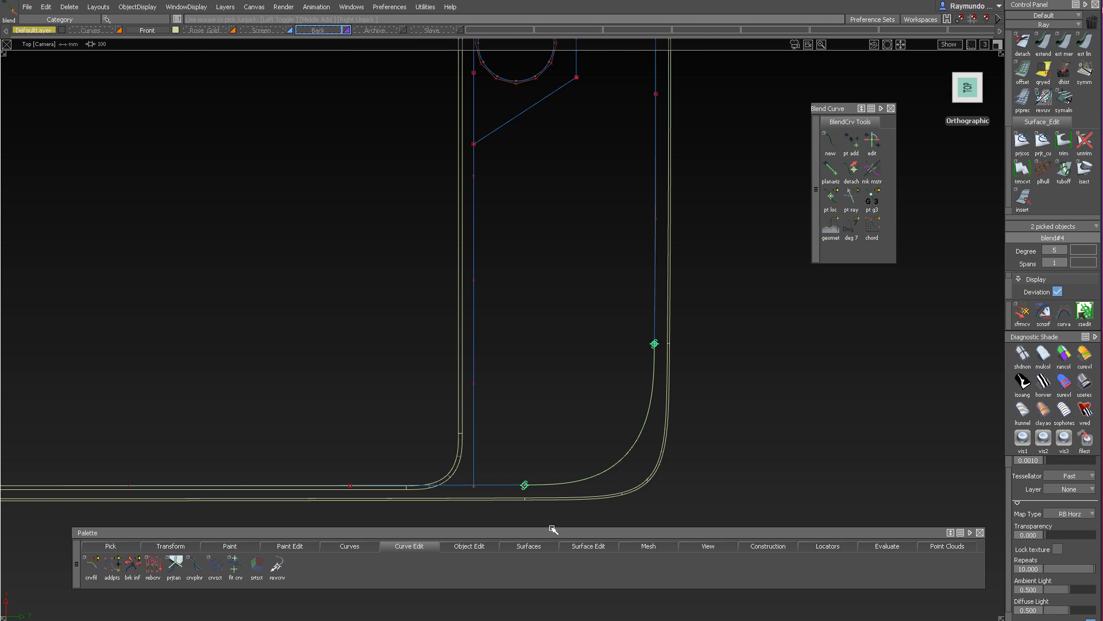
click(873, 209)
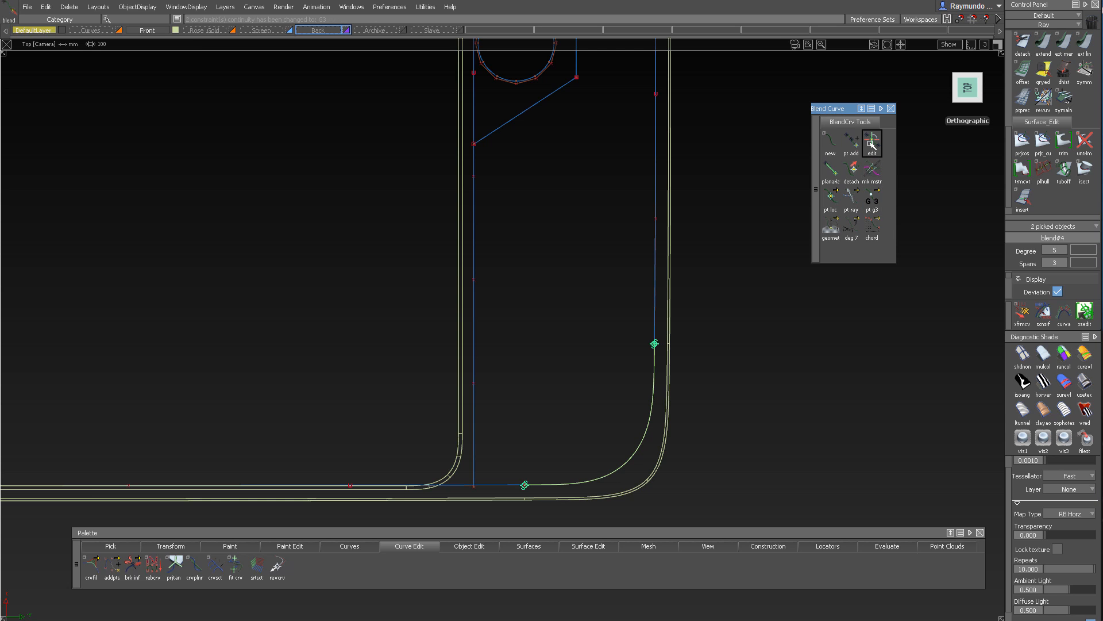
ctrl+shift+drag(640, 381, 670, 412)
click(651, 409)
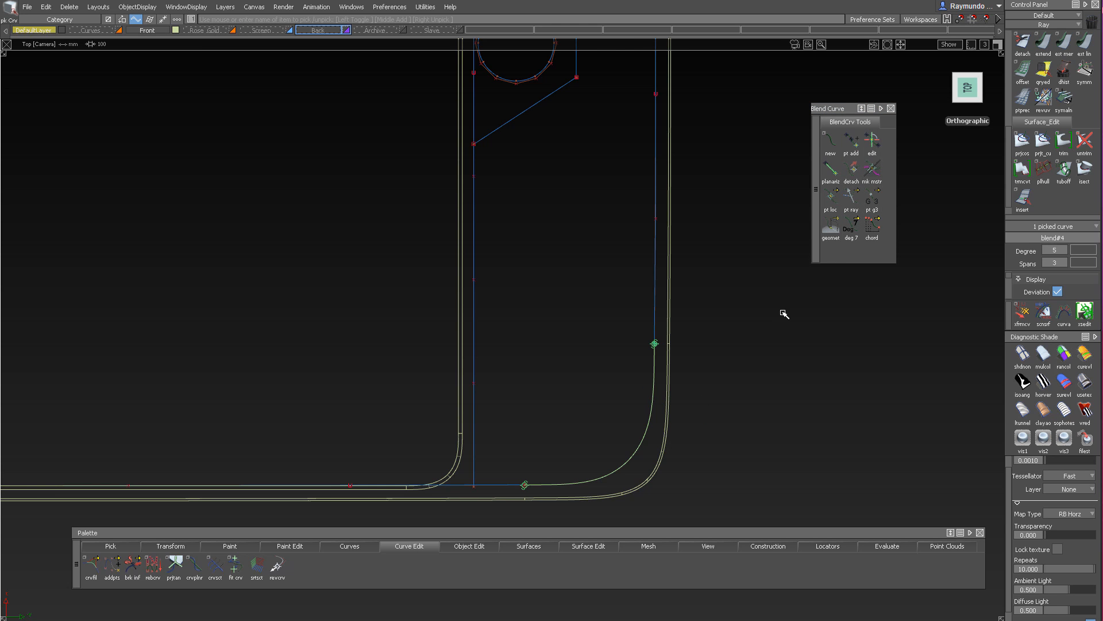
click(849, 223)
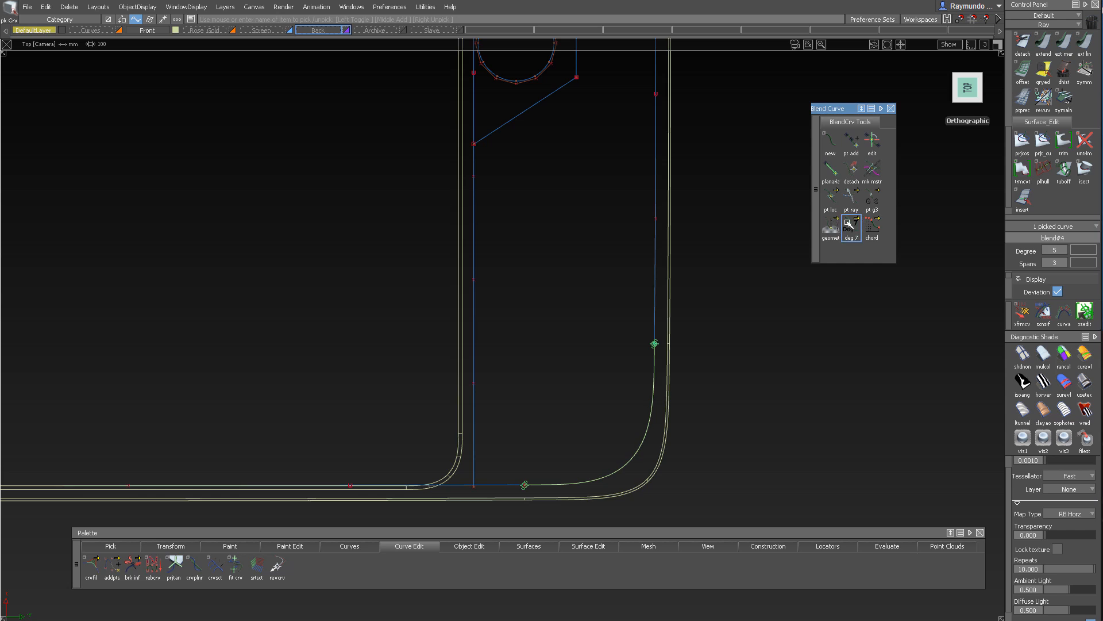
click(873, 138)
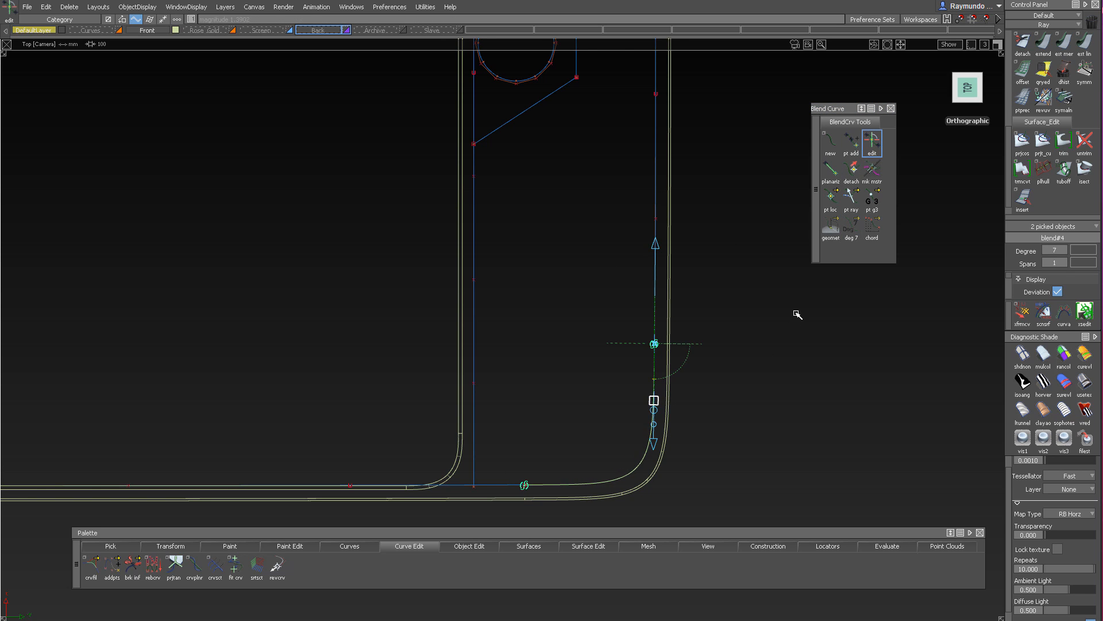
alt+shift+middle_drag(767, 304, 691, 256)
ctrl+shift+drag(698, 263, 695, 181)
Delete the corner blend curve's construction history
alt+shift+middle_drag(692, 184, 727, 177)
alt+shift+right_drag(727, 177, 702, 197)
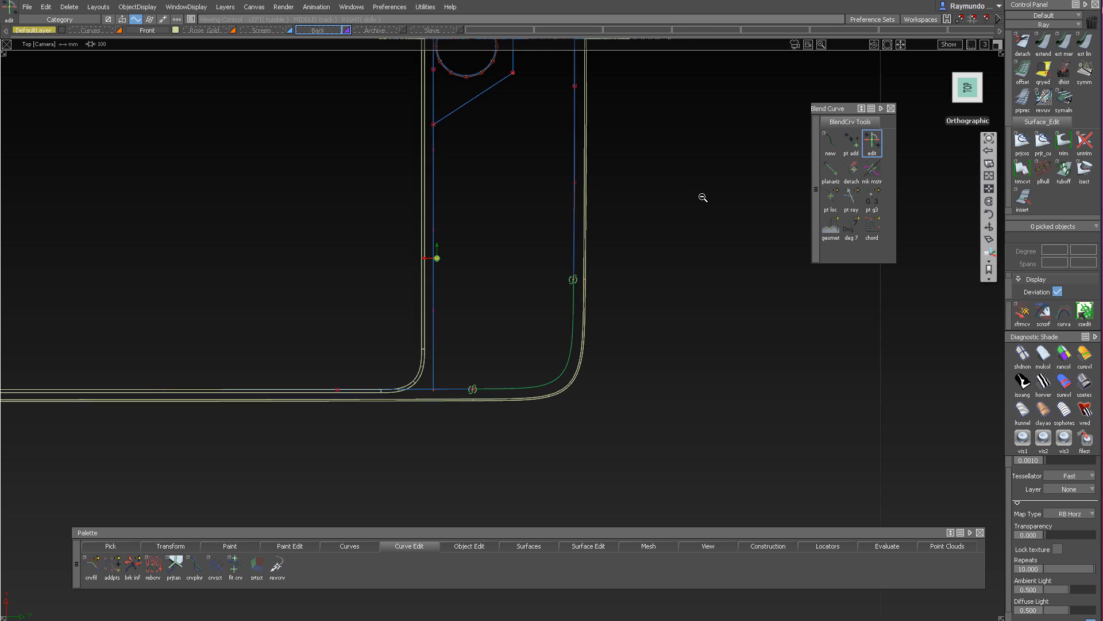
mouse_move(694, 215)
alt+shift+middle_down()
mouse_move(709, 404)
mouse_move(768, 298)
mouse_move(765, 262)
mouse_move(731, 277)
alt+shift+middle_up()
ctrl+shift+drag(606, 278, 670, 367)
drag(601, 371, 644, 413)
key(Delete)
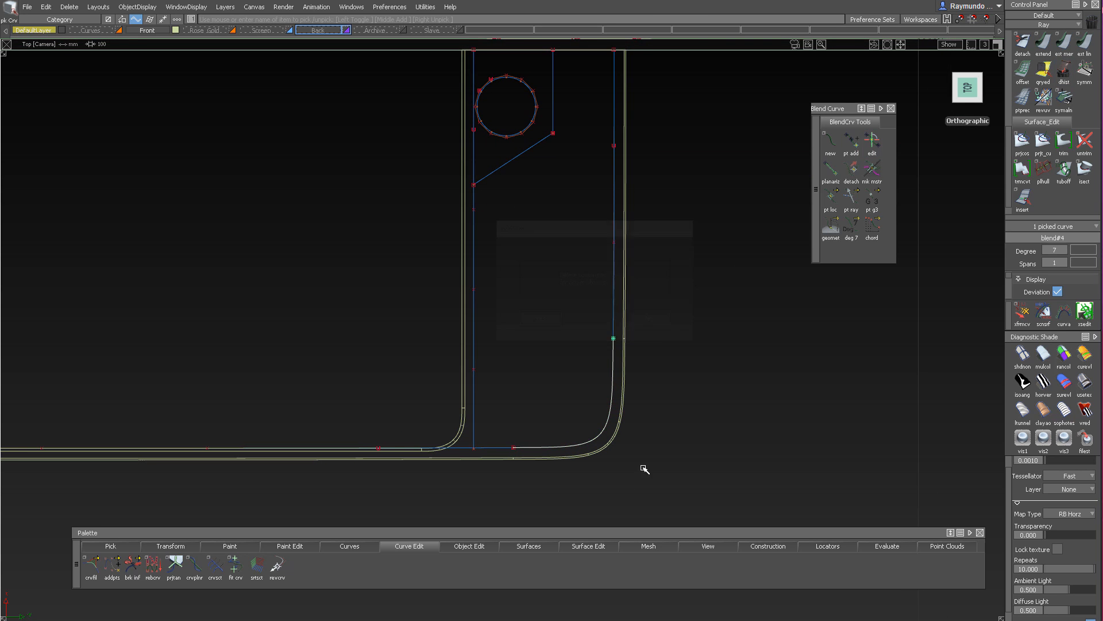
click(524, 224)
Project the offset, corner and circle-framing curves onto the bezel face as curves on surface, using the View vector in the top view
mouse_move(534, 267)
ctrl+shift+middle_down()
mouse_move(524, 223)
mouse_move(542, 270)
ctrl+shift+middle_up()
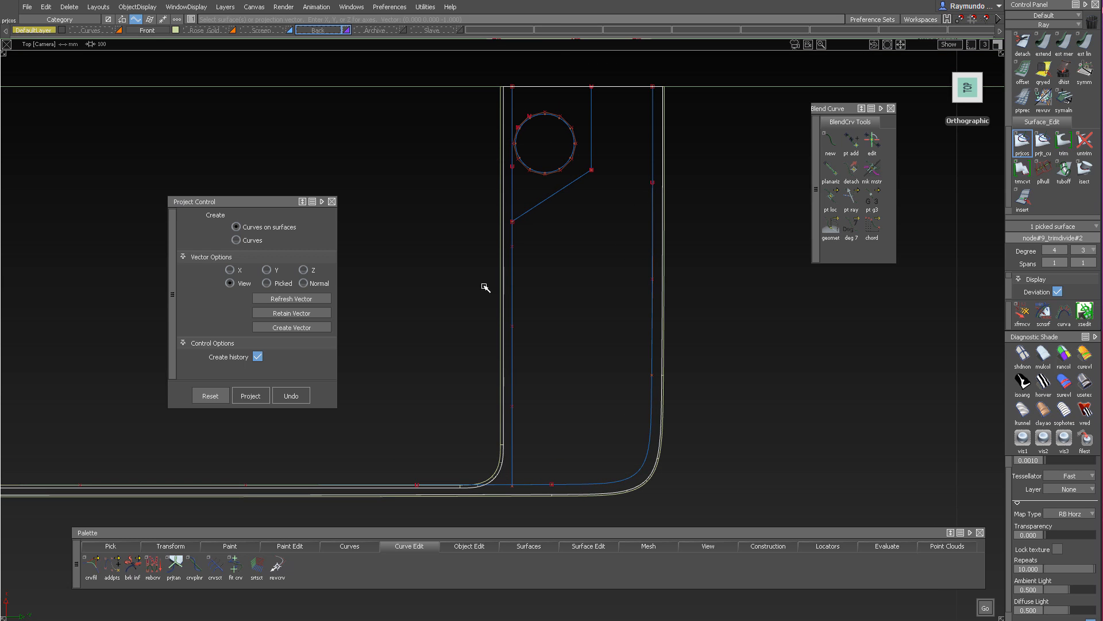
click(513, 237)
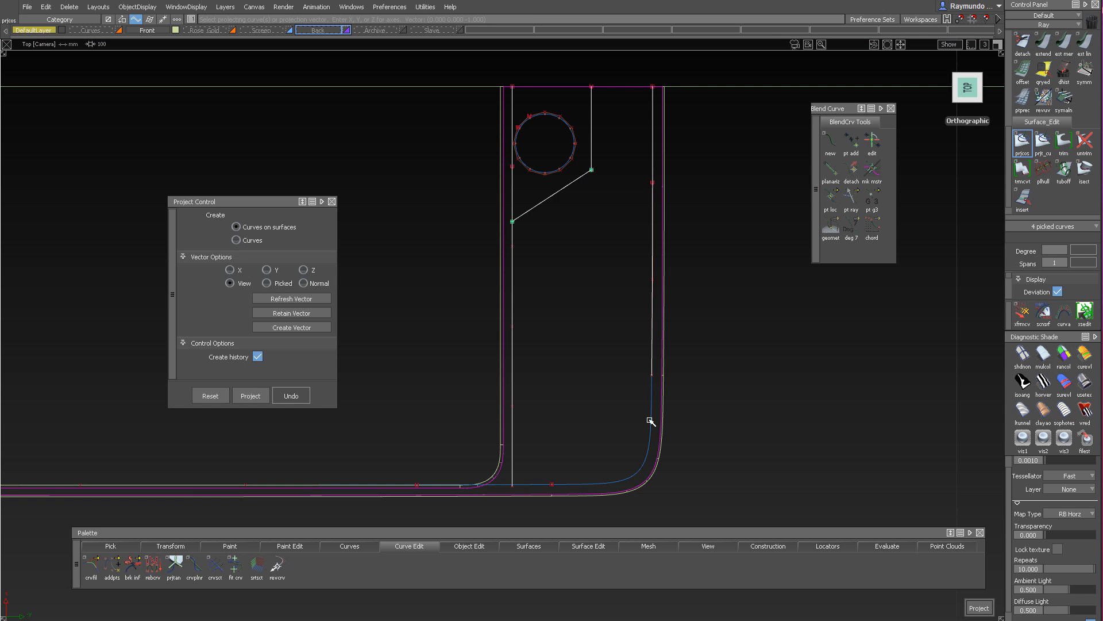
alt+shift+middle_drag(583, 395, 610, 394)
alt+shift+right_drag(610, 394, 596, 396)
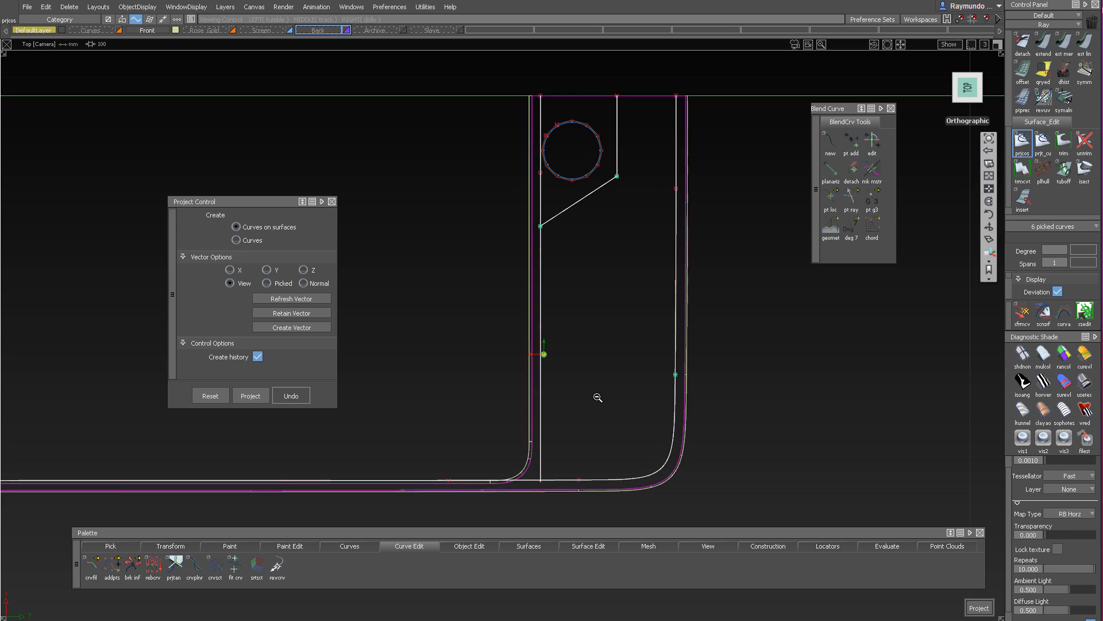
alt+shift+middle_drag(597, 396, 581, 402)
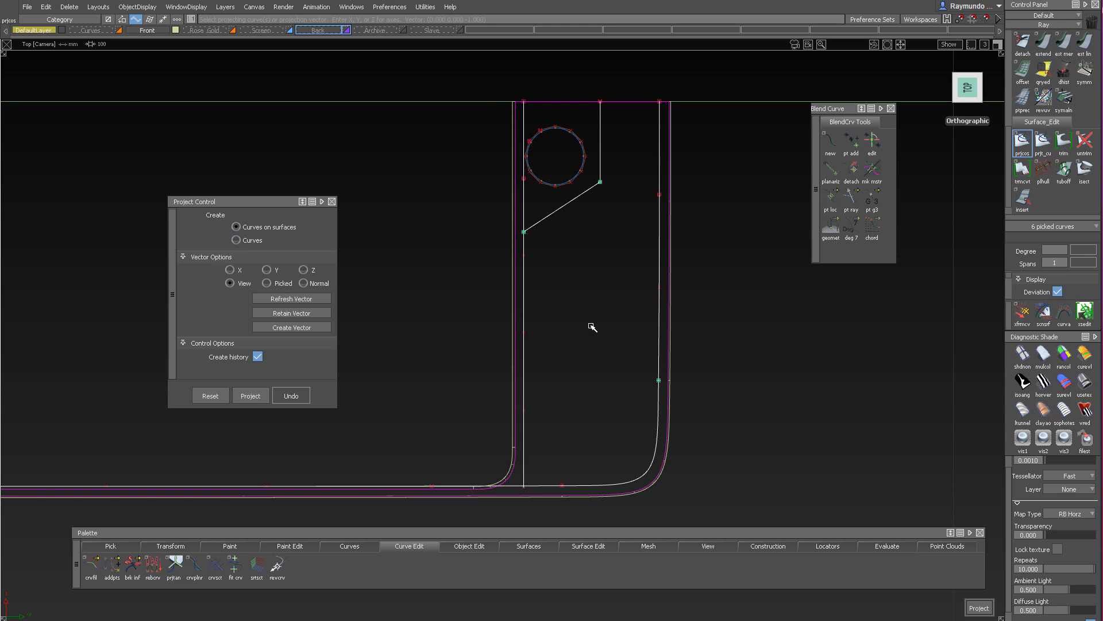
key(space)
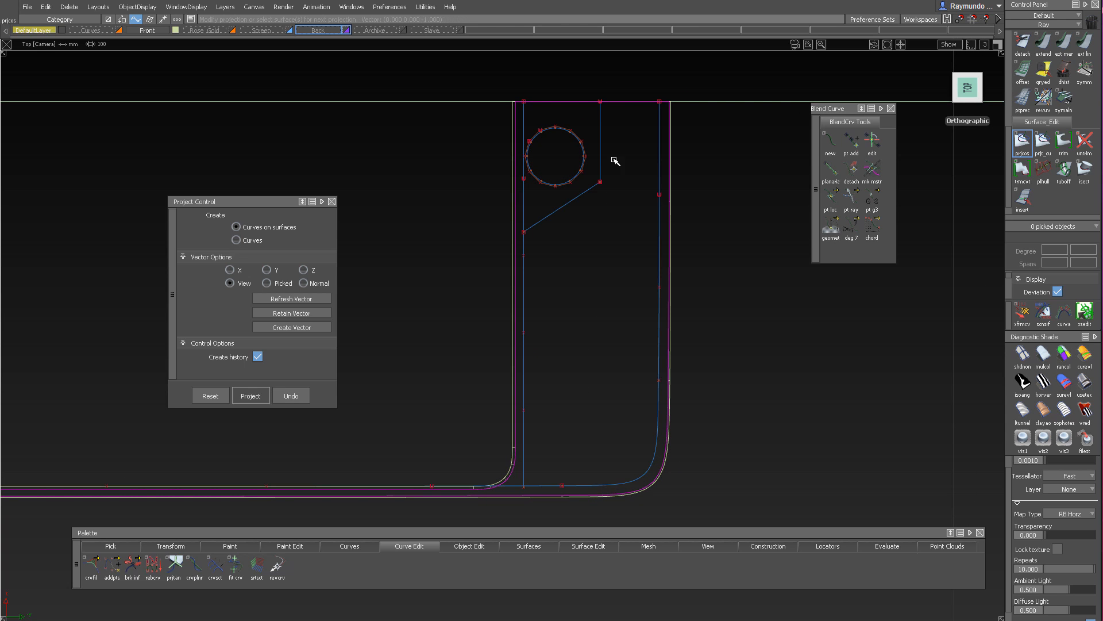
Isolate the bezel face surface by hiding everything else, the construction curves included
ctrl+shift+drag(614, 184, 614, 244)
click(613, 245)
ctrl+shift+right_drag(610, 263, 560, 359)
ctrl+shift+drag(561, 354, 561, 288)
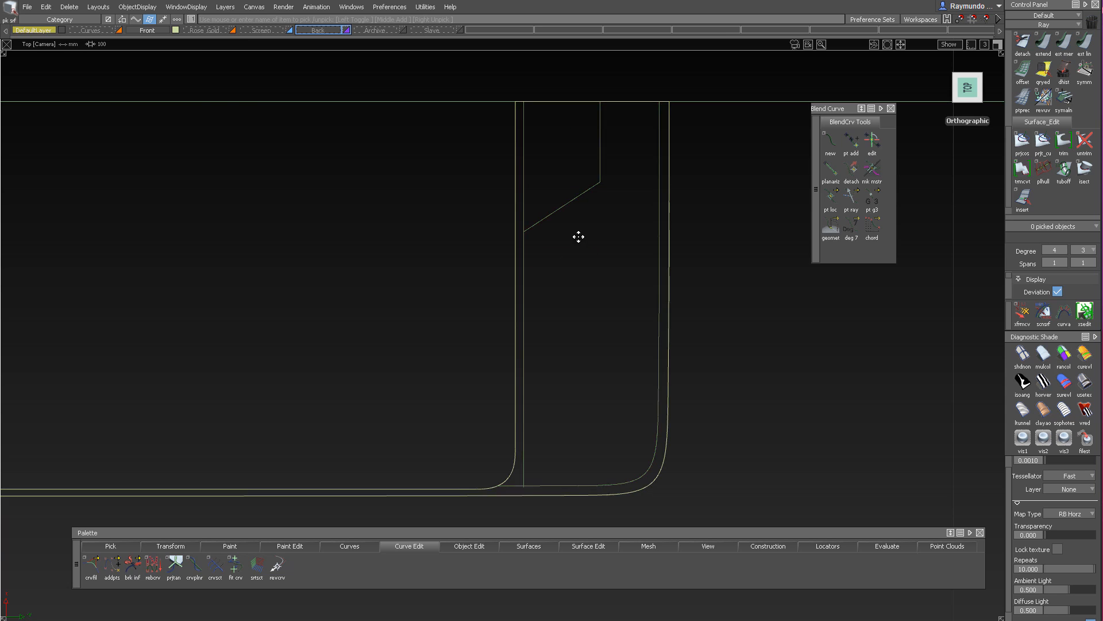
alt+shift+middle_drag(578, 236, 591, 203)
click(529, 342)
ctrl+shift+middle_drag(535, 333, 577, 232)
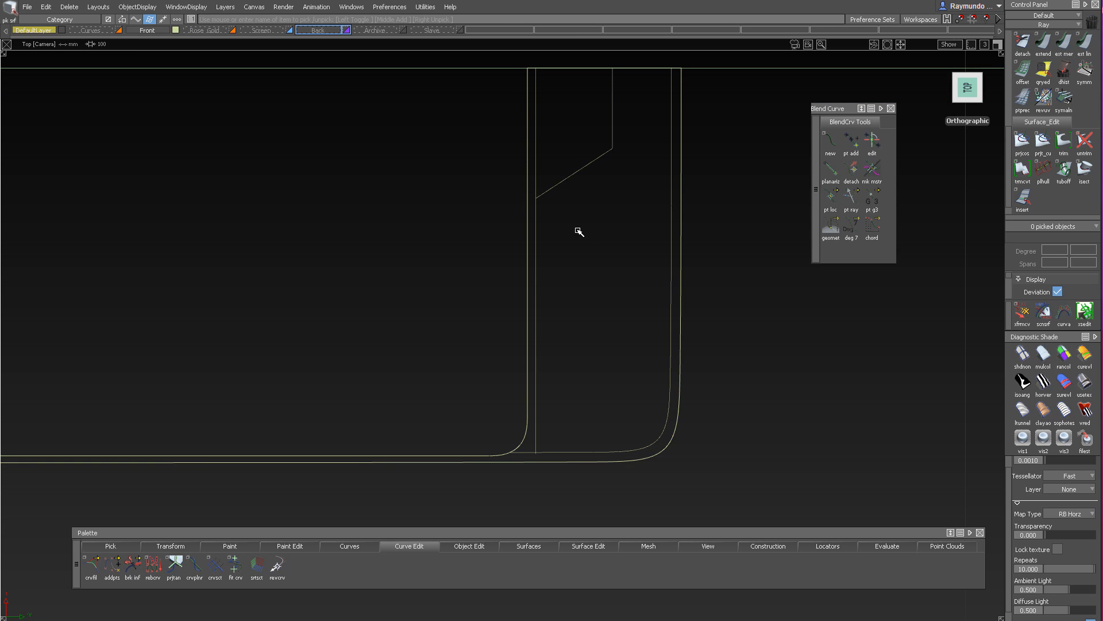
Trim the bezel face along the projected curves, keeping the thin border and the angled panel over the circle
click(530, 220)
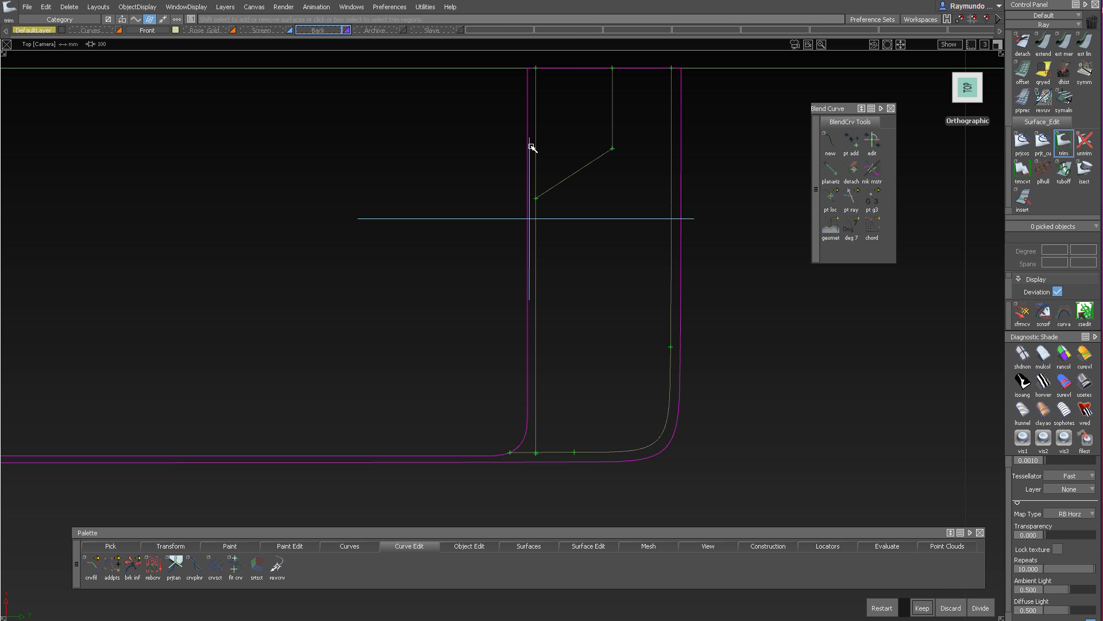
click(596, 458)
key(space)
key(1)
mouse_move(607, 412)
alt+shift+mouse_down()
mouse_move(614, 253)
mouse_move(700, 209)
mouse_move(424, 180)
mouse_move(300, 236)
mouse_move(537, 241)
mouse_move(670, 195)
mouse_move(471, 222)
mouse_move(621, 229)
mouse_move(692, 215)
mouse_move(788, 291)
mouse_move(924, 286)
mouse_move(549, 263)
mouse_move(553, 239)
mouse_move(623, 216)
mouse_move(448, 438)
mouse_move(542, 301)
mouse_move(484, 317)
mouse_move(510, 241)
mouse_move(547, 212)
mouse_move(485, 188)
mouse_move(502, 159)
mouse_move(485, 146)
mouse_move(485, 124)
alt+shift+mouse_up()
alt+shift+click(573, 236)
Make the hidden bezel surfaces and construction curves visible again
ctrl+shift+drag(485, 124, 423, 143)
click(490, 202)
click(377, 165)
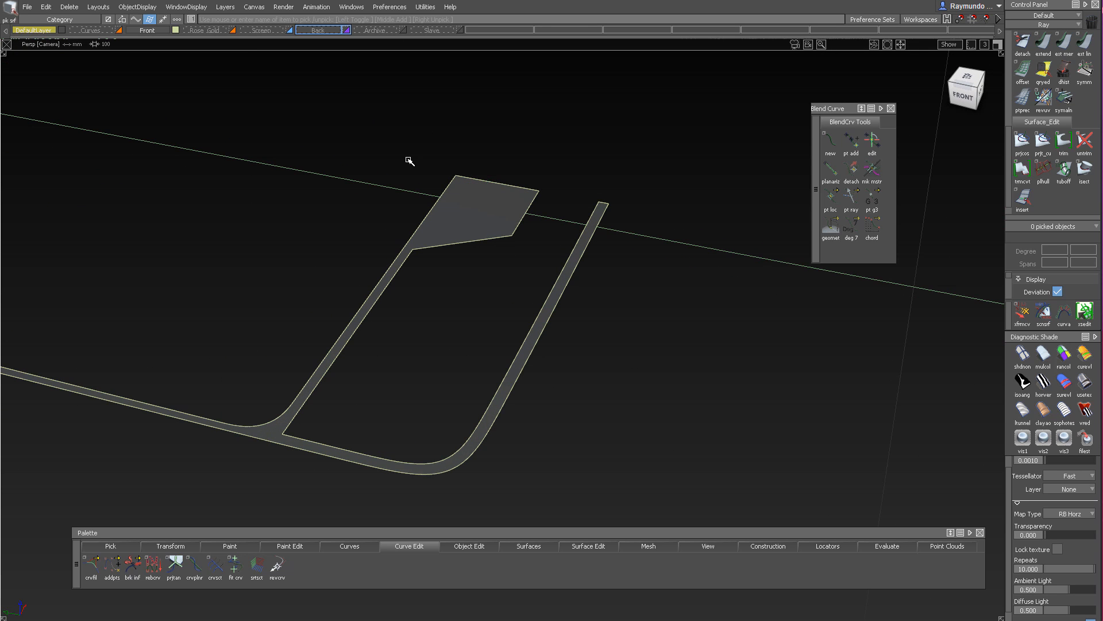
click(128, 7)
click(145, 34)
alt+shift+drag(235, 167, 341, 135)
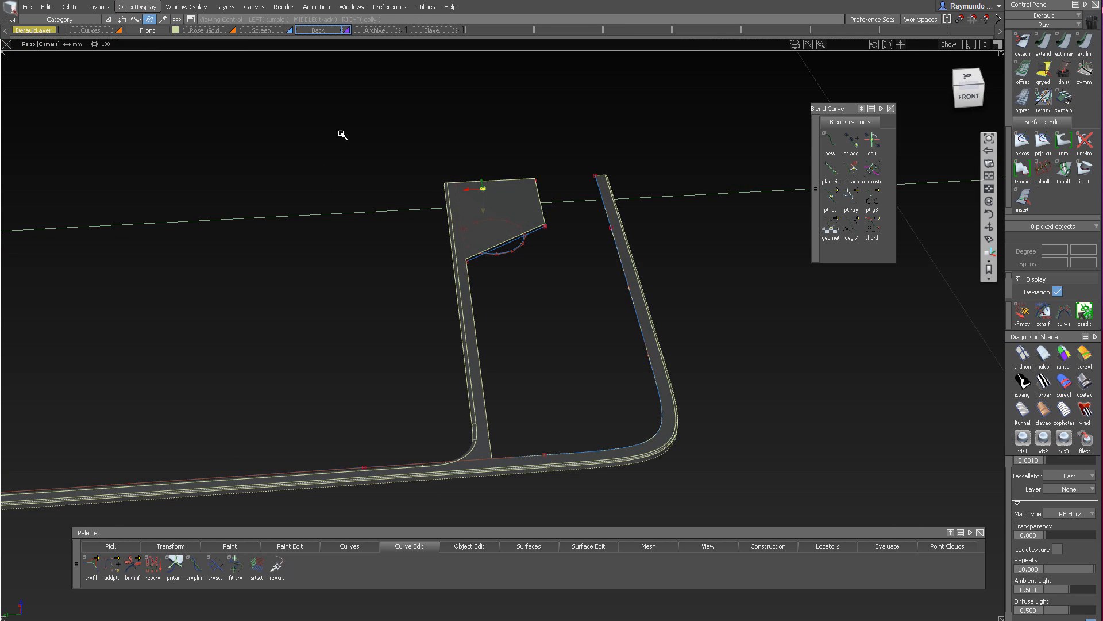
Turn off the control vertex display on the construction curves
alt+shift+drag(463, 190, 379, 167)
mouse_move(315, 135)
alt+shift+mouse_down()
mouse_move(763, 522)
mouse_move(423, 239)
alt+shift+mouse_up()
alt+shift+click(528, 228)
mouse_move(551, 230)
alt+shift+mouse_down()
mouse_move(535, 140)
mouse_move(416, 160)
mouse_move(384, 194)
mouse_move(443, 189)
mouse_move(432, 194)
alt+shift+mouse_up()
ctrl+shift+drag(490, 330, 330, 190)
mouse_move(633, 219)
ctrl+shift+mouse_down()
mouse_move(633, 376)
mouse_move(632, 295)
ctrl+shift+mouse_up()
mouse_move(600, 326)
ctrl+shift+mouse_down()
mouse_move(594, 170)
mouse_move(623, 162)
mouse_move(512, 242)
mouse_move(547, 172)
mouse_move(449, 301)
mouse_move(475, 290)
ctrl+shift+mouse_up()
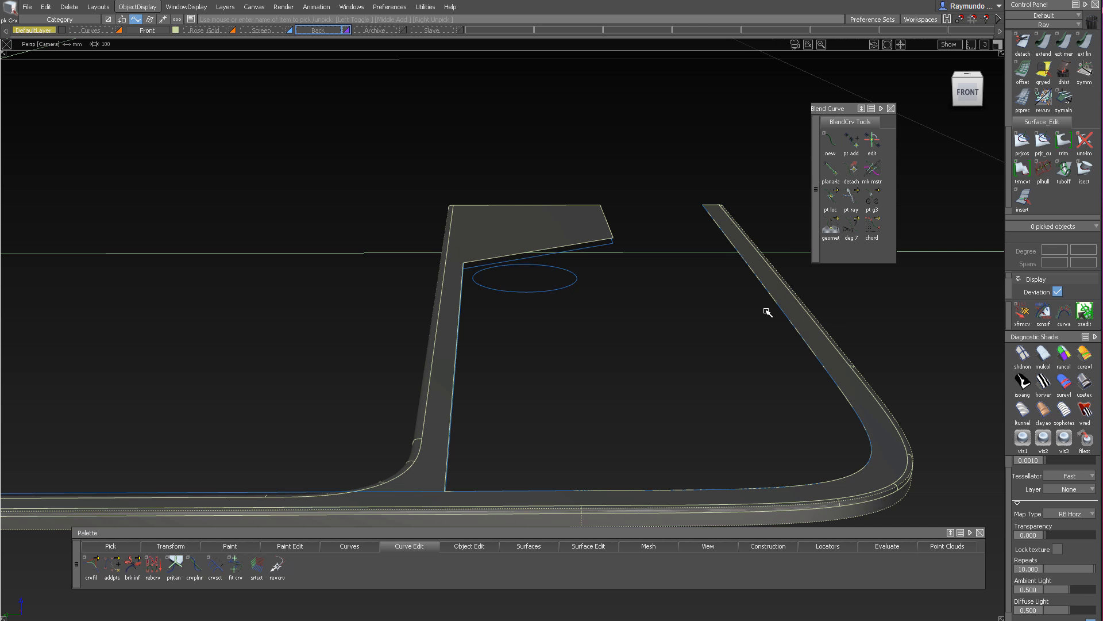
Draw two connected straight lines in the back view, from the border strip's inner end corner down below the bezel and back up to face level
alt+shift+drag(714, 207, 700, 241)
alt+shift+drag(588, 442, 585, 420)
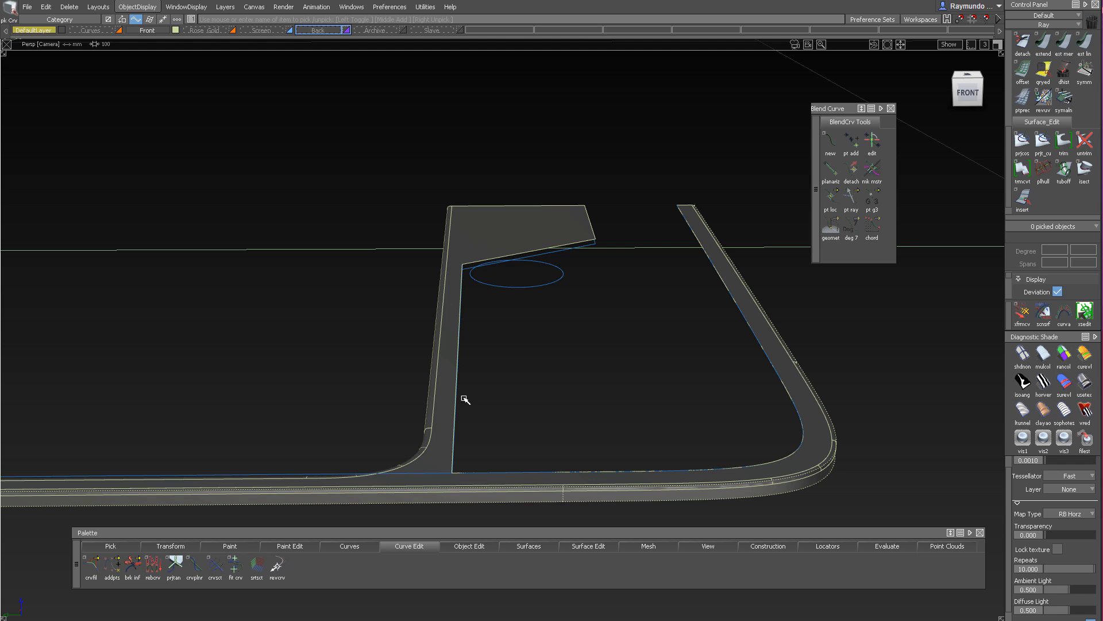
click(678, 205)
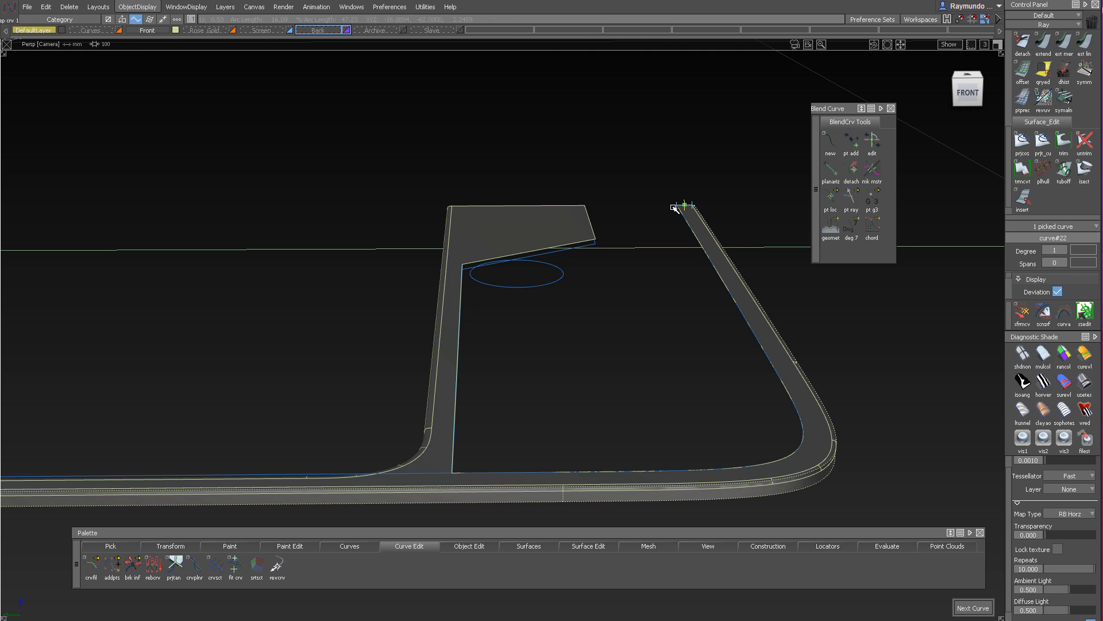
click(956, 94)
alt+shift+drag(452, 163, 578, 150)
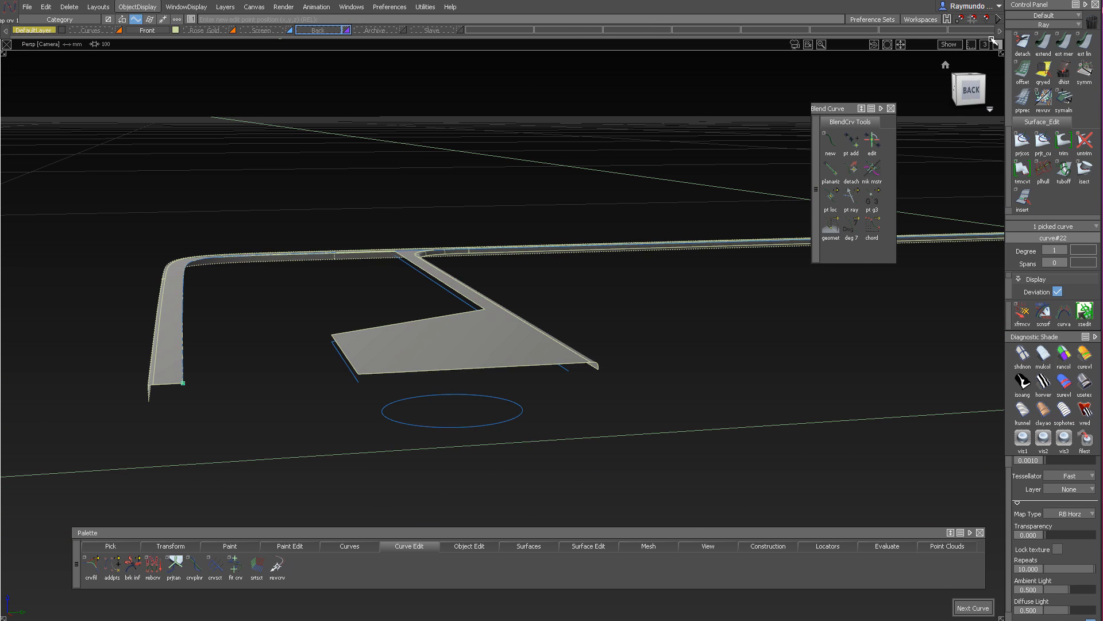
click(970, 85)
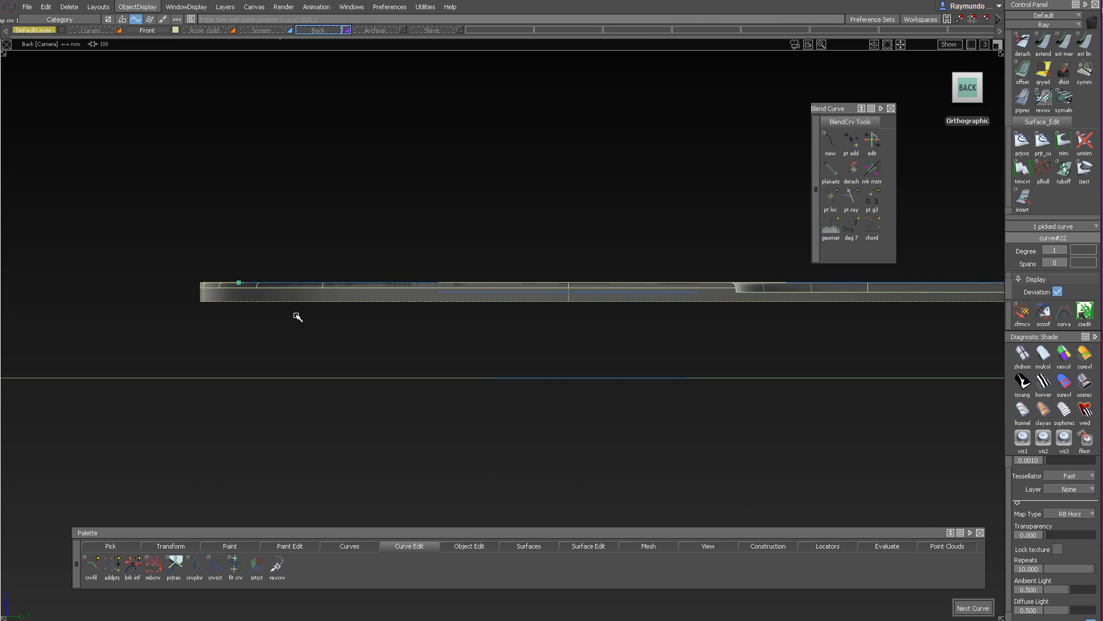
click(332, 344)
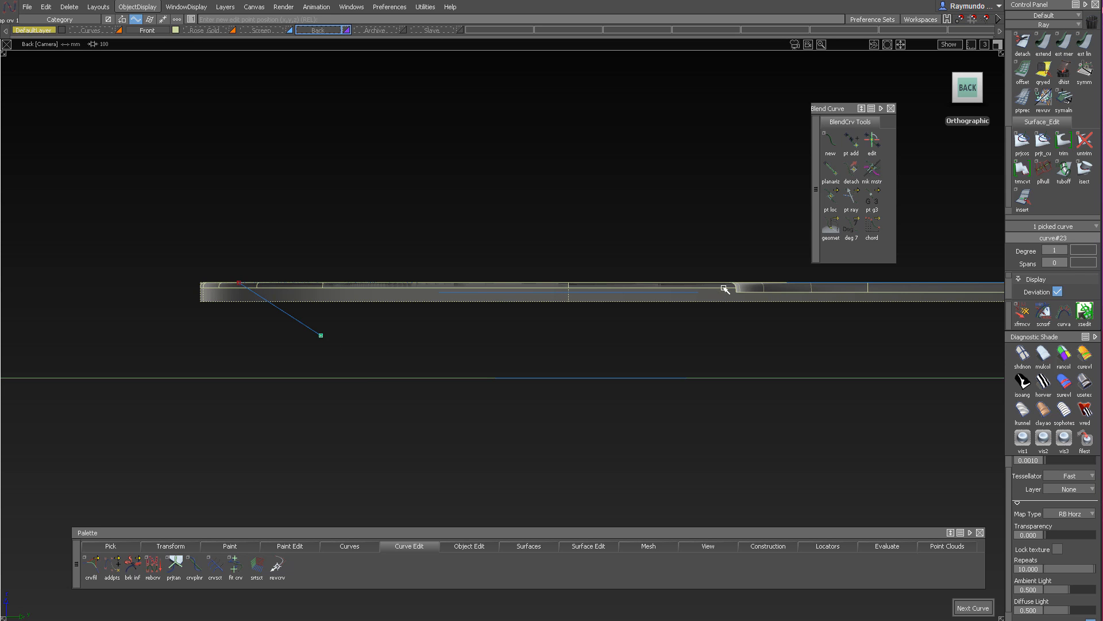
click(647, 287)
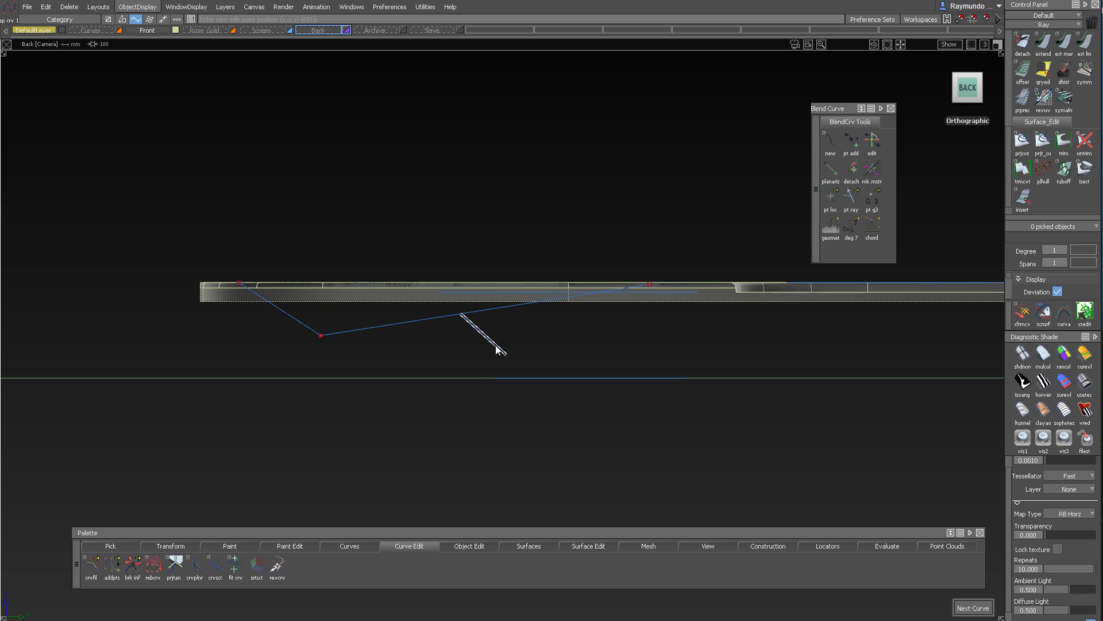
Raise the longer recess profile line to degree 3 and move its middle control vertices up to give it a slight bow
click(1056, 249)
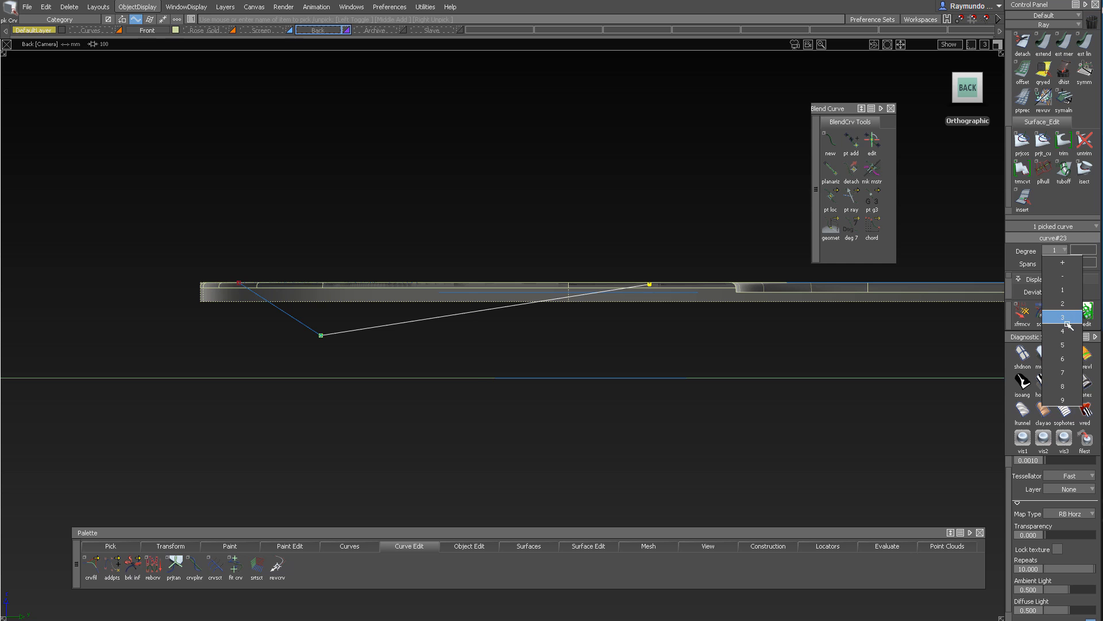
click(1067, 323)
drag(395, 258, 576, 362)
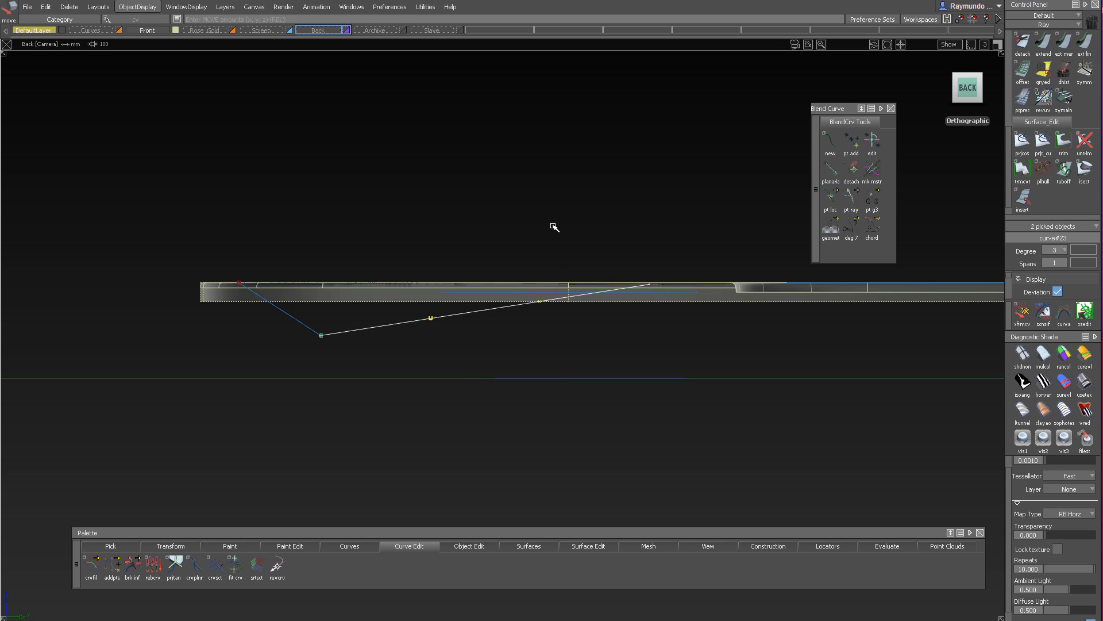
drag(554, 226, 552, 212)
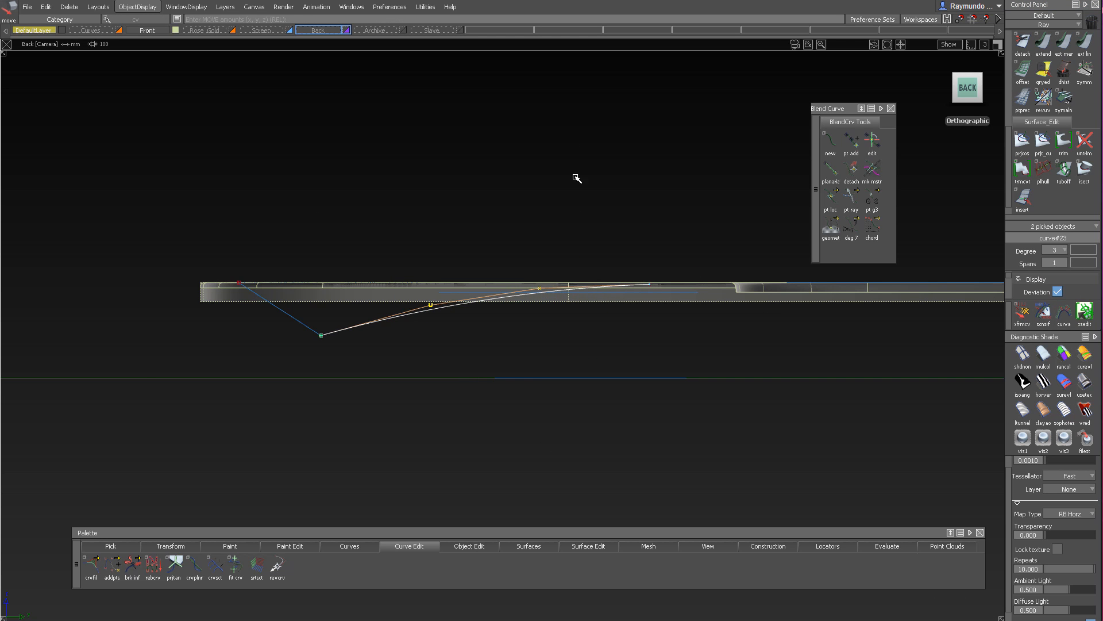
key(F8)
alt+shift+drag(567, 372, 86, 150)
alt+shift+drag(450, 205, 282, 109)
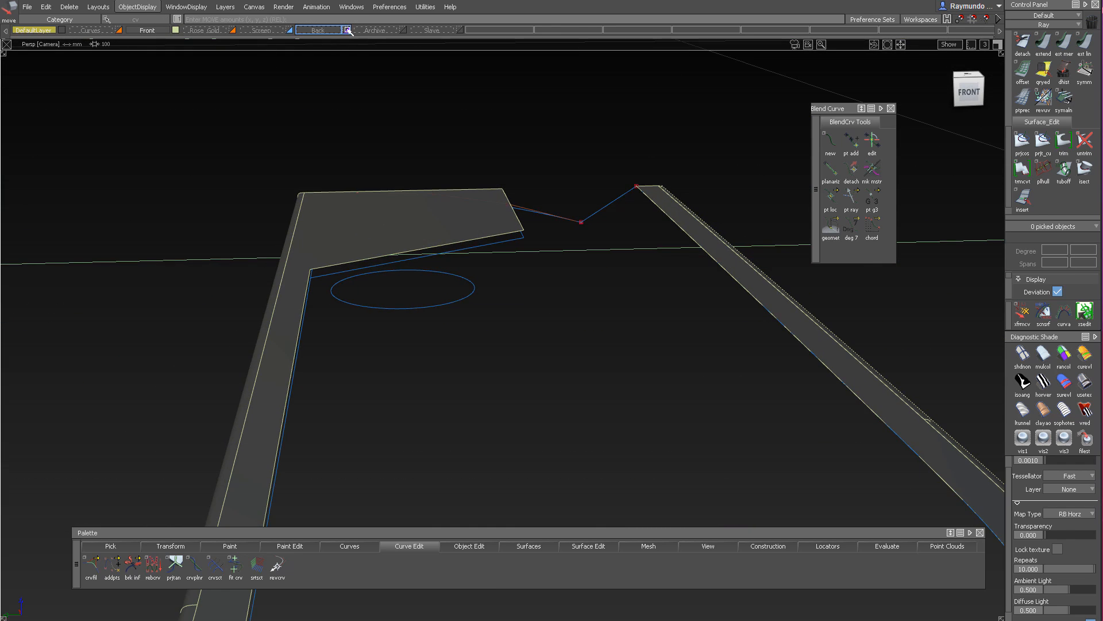
Show the Back layer and move the recess profile's lowest corner up in the front view to make the profile shallower
click(348, 29)
alt+shift+drag(461, 176, 432, 166)
ctrl+shift+drag(592, 257, 582, 241)
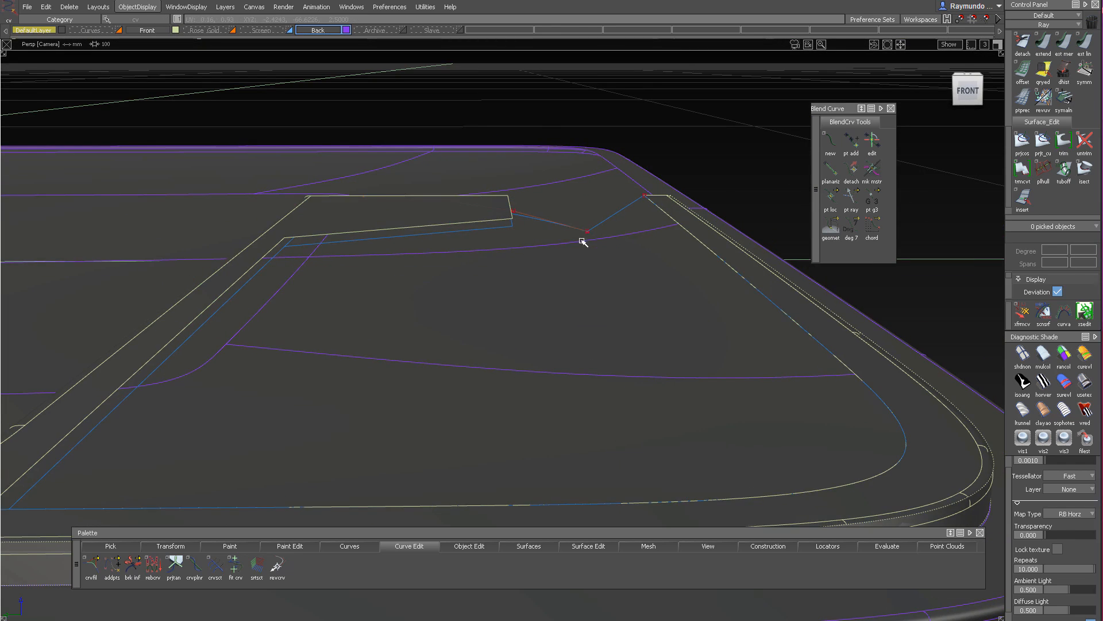
click(969, 91)
key(m)
mouse_move(630, 347)
right_down()
mouse_move(635, 359)
mouse_move(638, 334)
right_up()
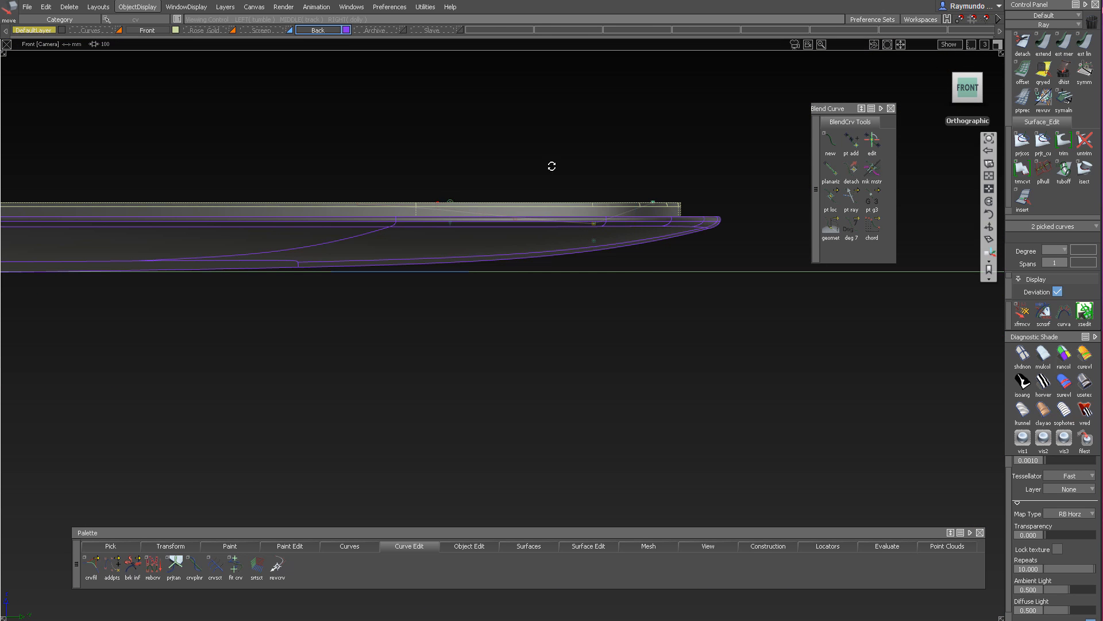
Examine the shallower recess profile against the back surfaces from several angles and hide the Back layer again
alt+shift+drag(551, 165, 604, 298)
alt+shift+right_drag(603, 298, 569, 303)
alt+shift+drag(569, 303, 557, 184)
alt+shift+right_drag(510, 211, 540, 187)
alt+shift+drag(540, 186, 536, 198)
alt+shift+right_drag(535, 199, 518, 224)
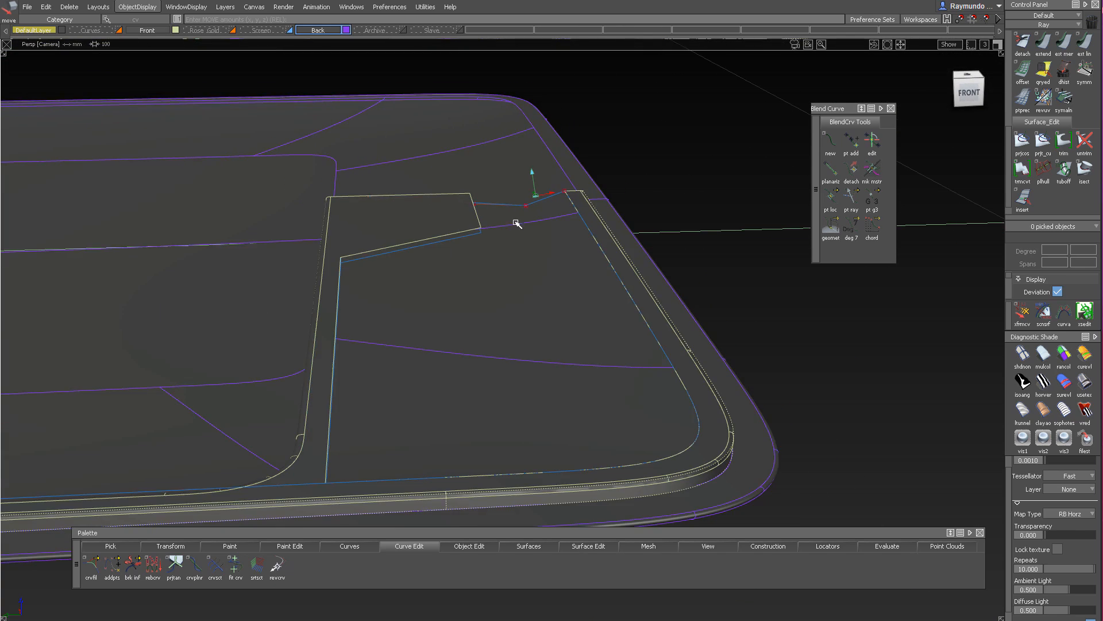
alt+shift+drag(484, 215, 444, 206)
alt+shift+right_drag(445, 206, 464, 216)
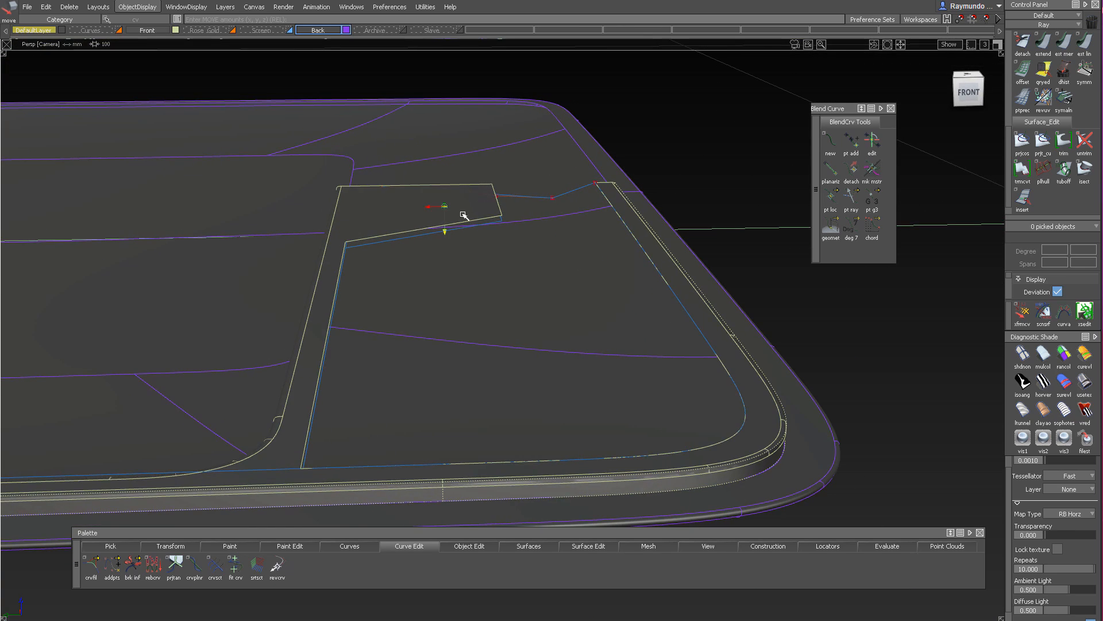
click(348, 31)
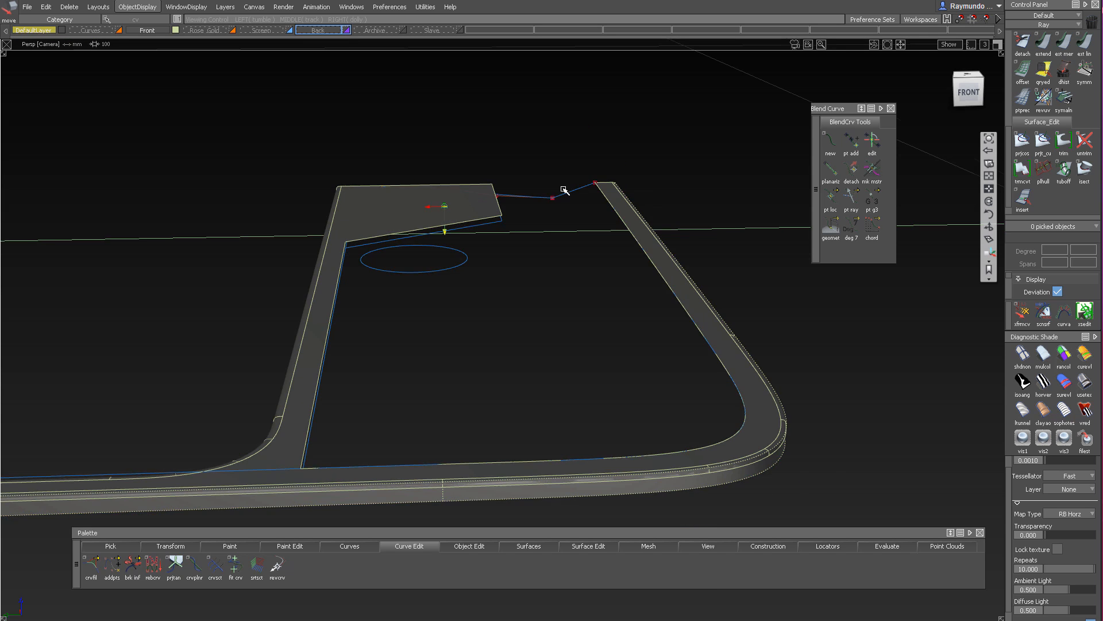
Examine the trimmed bezel face, the open area inside its border and the recess profile from several angles
alt+shift+drag(562, 188, 391, 236)
alt+shift+right_drag(391, 235, 437, 234)
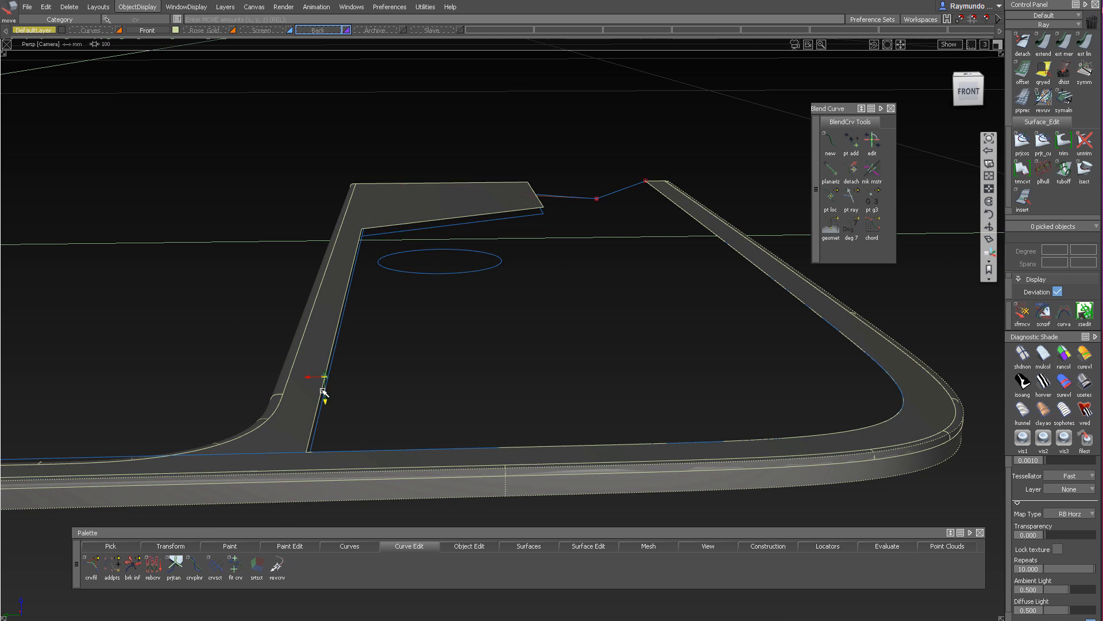
alt+shift+drag(323, 392, 418, 270)
mouse_move(365, 242)
alt+shift+mouse_down()
mouse_move(394, 216)
mouse_move(364, 225)
alt+shift+mouse_up()
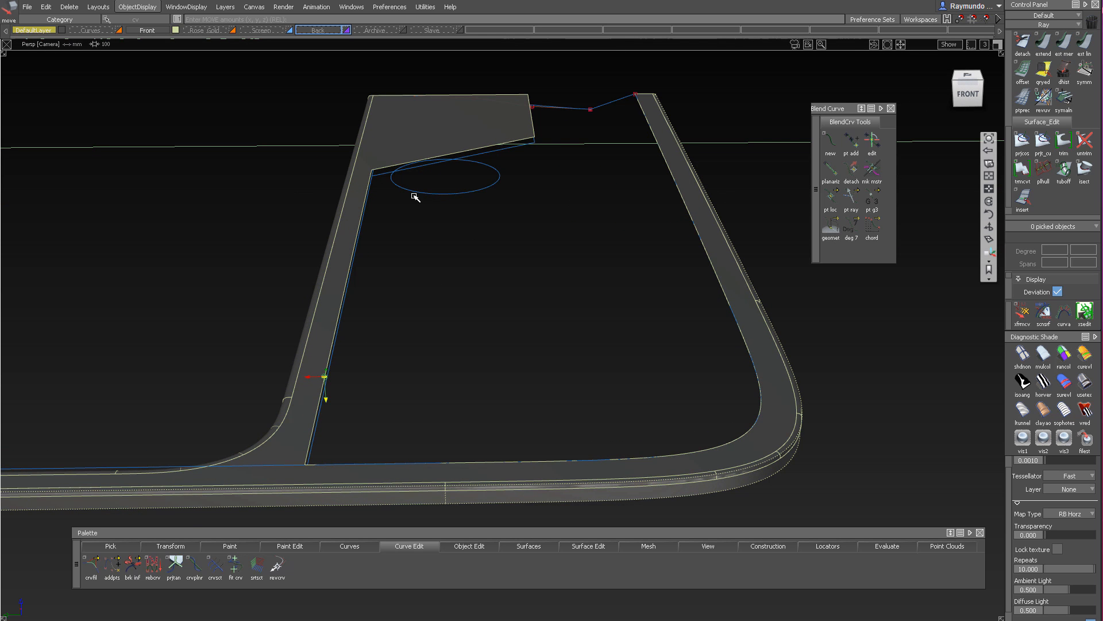
alt+shift+drag(528, 216, 630, 325)
alt+shift+drag(551, 328, 392, 205)
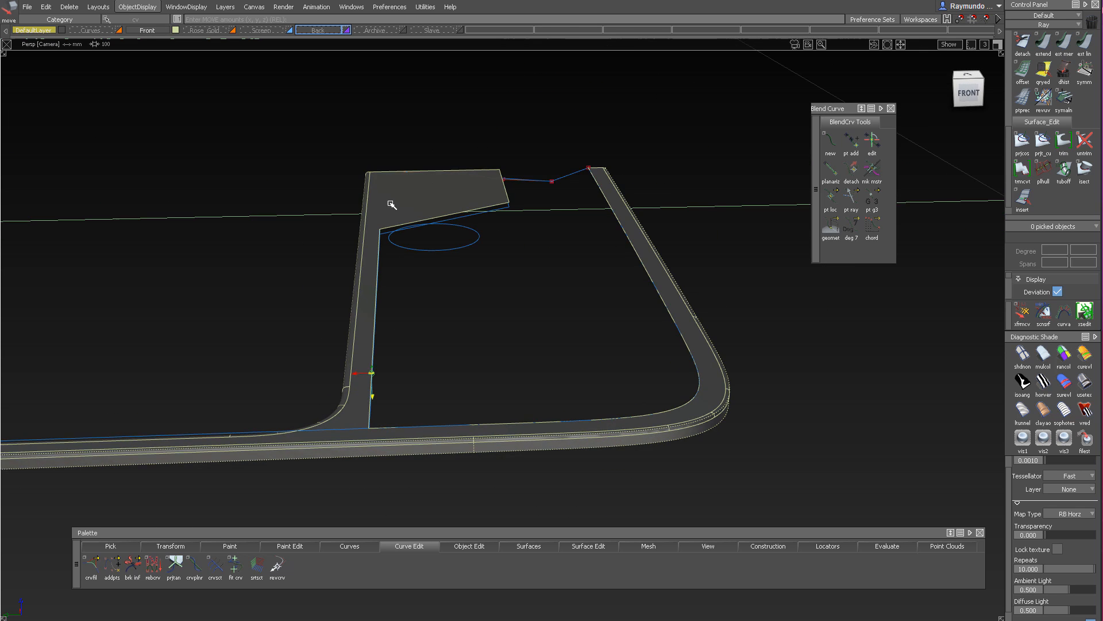
ctrl+shift+drag(450, 305, 450, 164)
ctrl+shift+drag(442, 125, 442, 225)
click(501, 173)
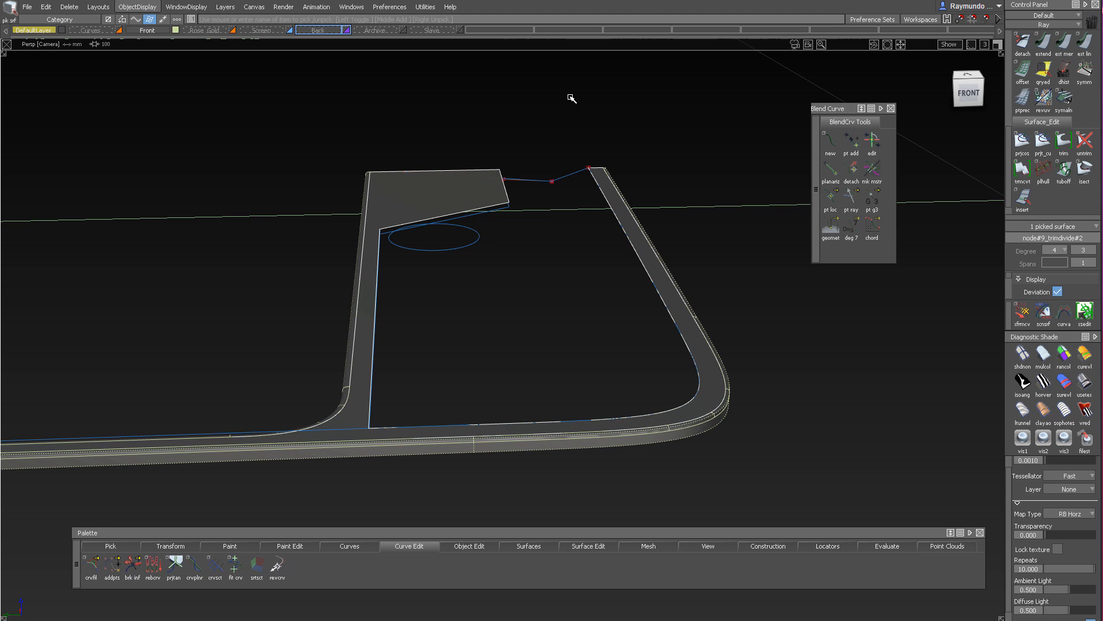
alt+shift+drag(519, 231, 500, 377)
ctrl+shift+drag(498, 385, 478, 220)
alt+shift+drag(423, 300, 439, 271)
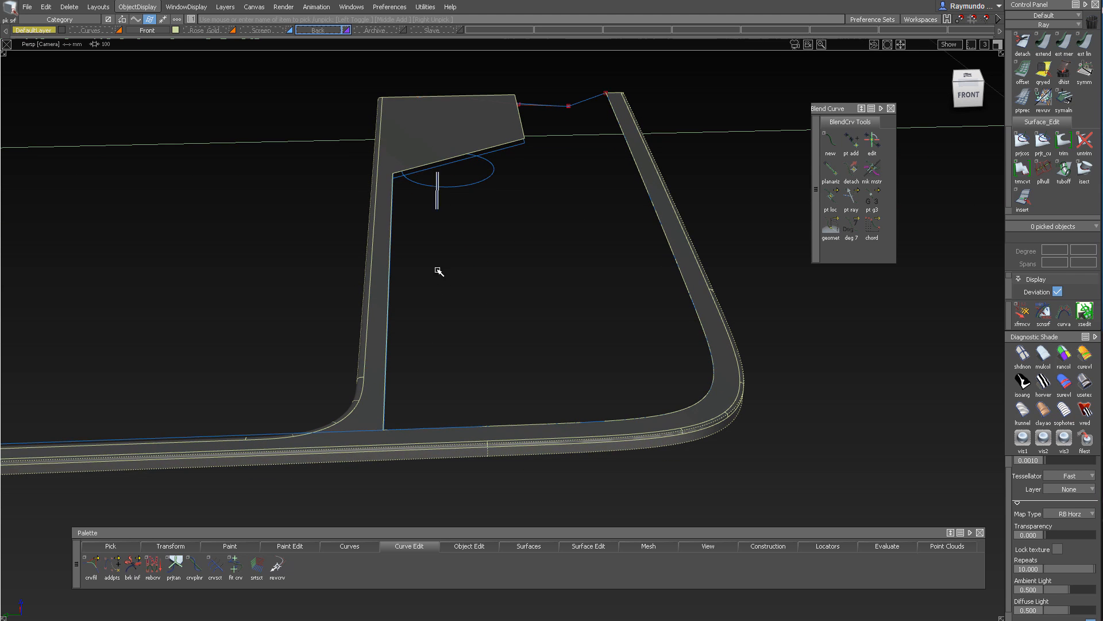
Duplicate the trimmed bezel face in place and hide everything except the copy
click(442, 138)
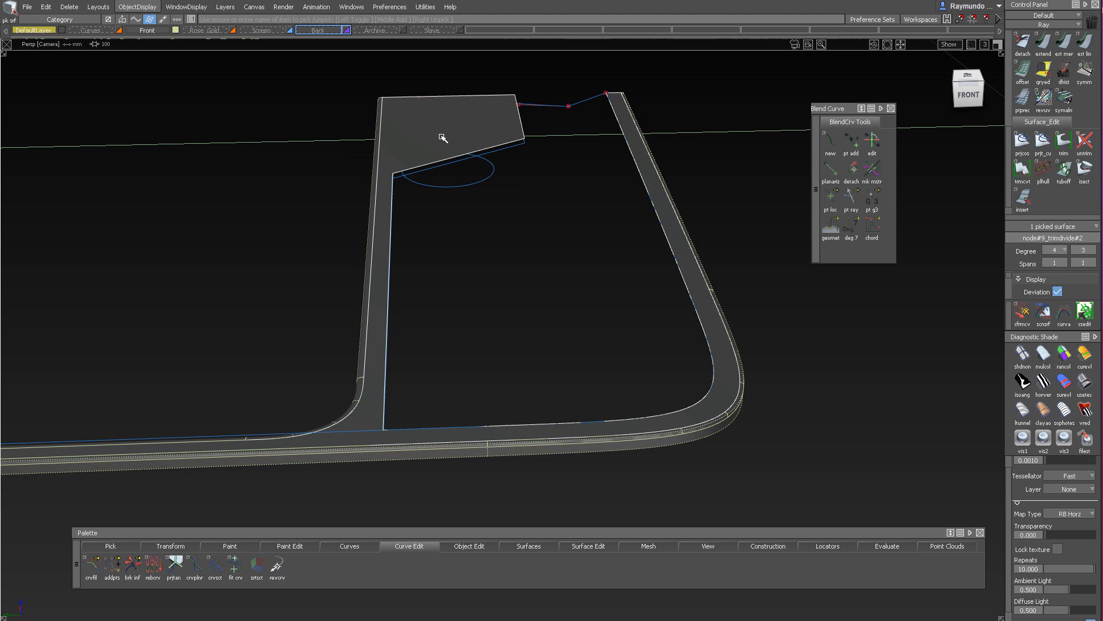
key(ctrl+v)
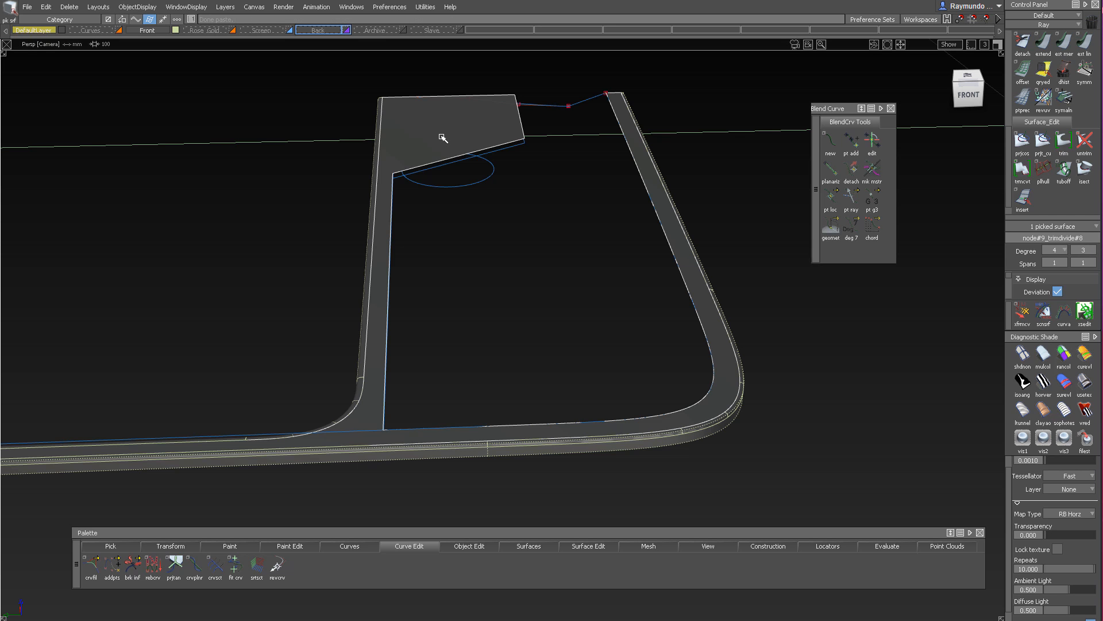
key(alt+h)
ctrl+shift+drag(442, 326, 442, 362)
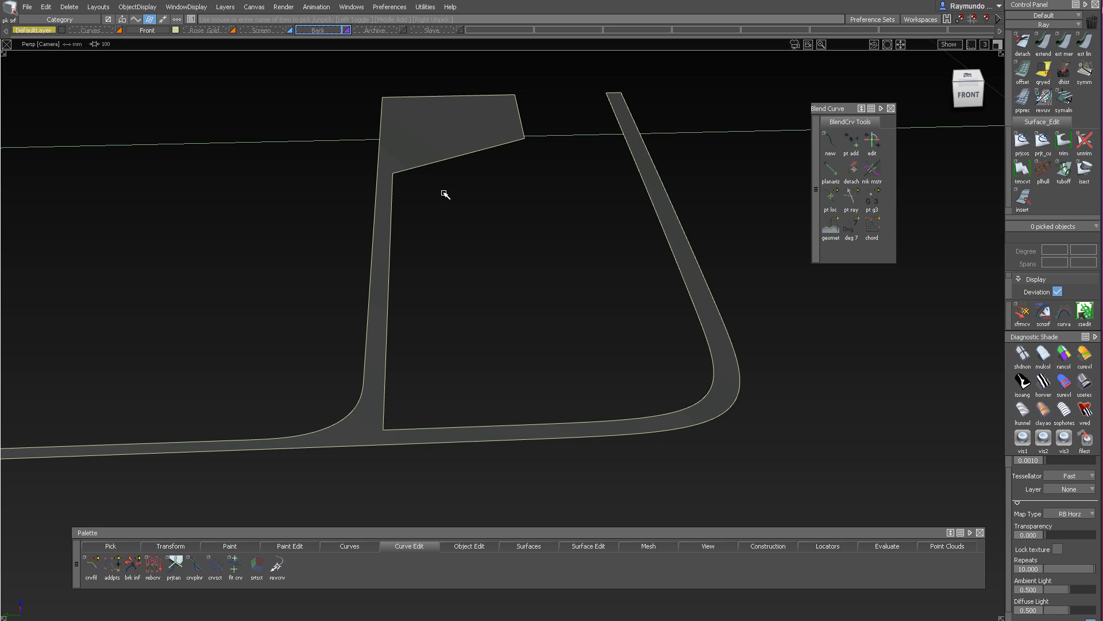
Untrim the copied bezel face completely, back to its full rectangular surface
key(ctrl+u)
click(449, 124)
click(450, 124)
click(450, 125)
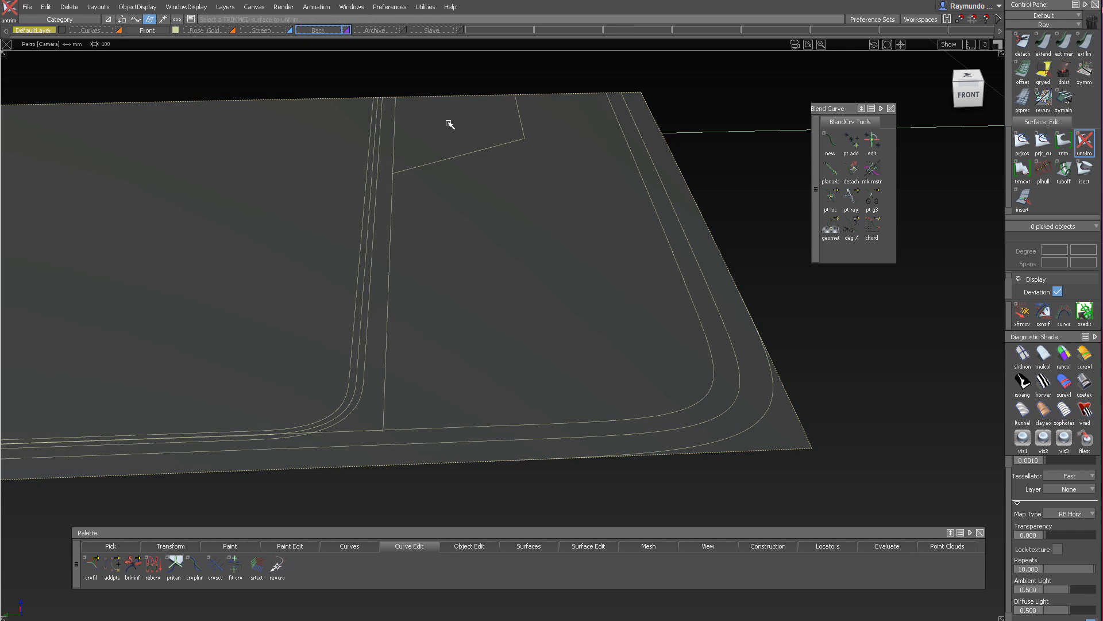
Delete the angled panel's outline and the inner border's rounded corner from the curves on the untrimmed surface
ctrl+shift+drag(531, 313, 516, 276)
drag(498, 136, 560, 171)
key(Delete)
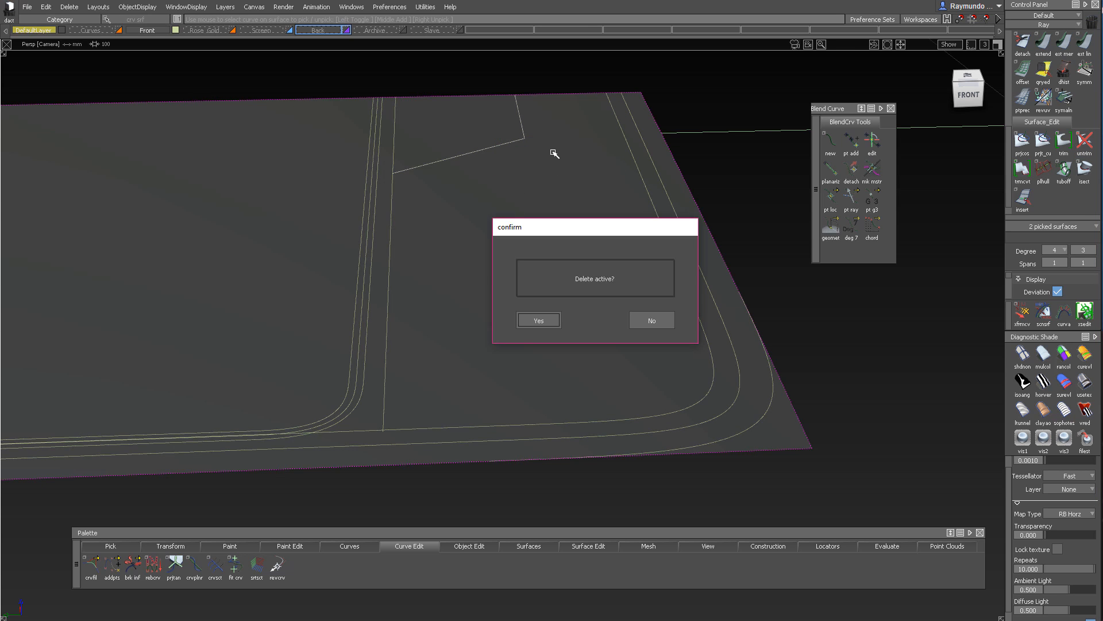
click(540, 319)
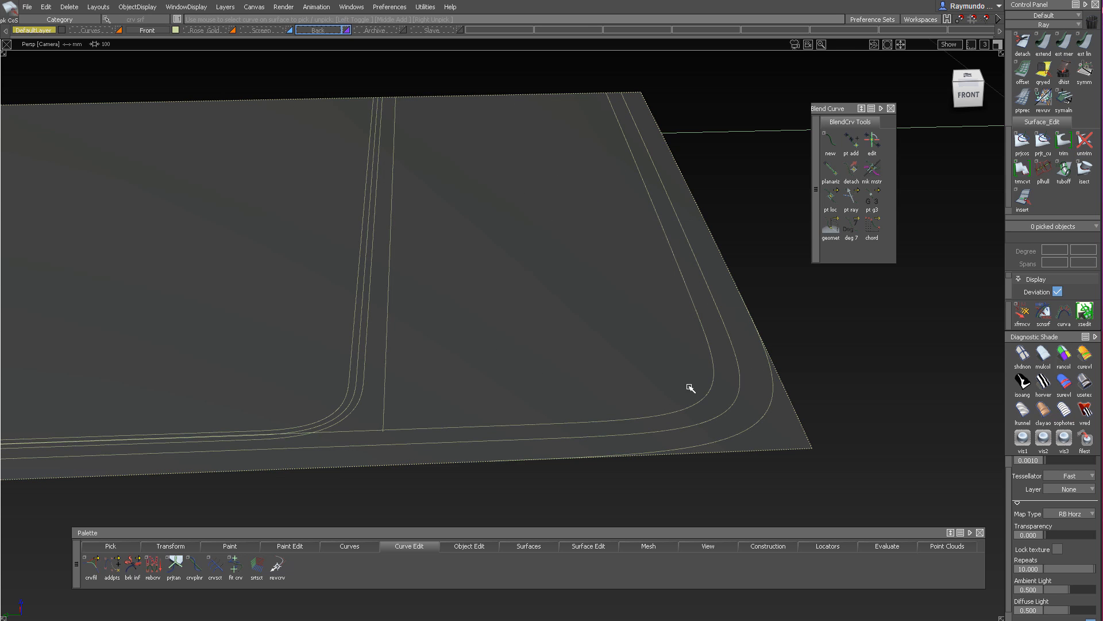
click(715, 404)
key(Delete)
key(Return)
Extend the two straight inner border curves-on-surface until they cross each other at the outer corner
click(687, 285)
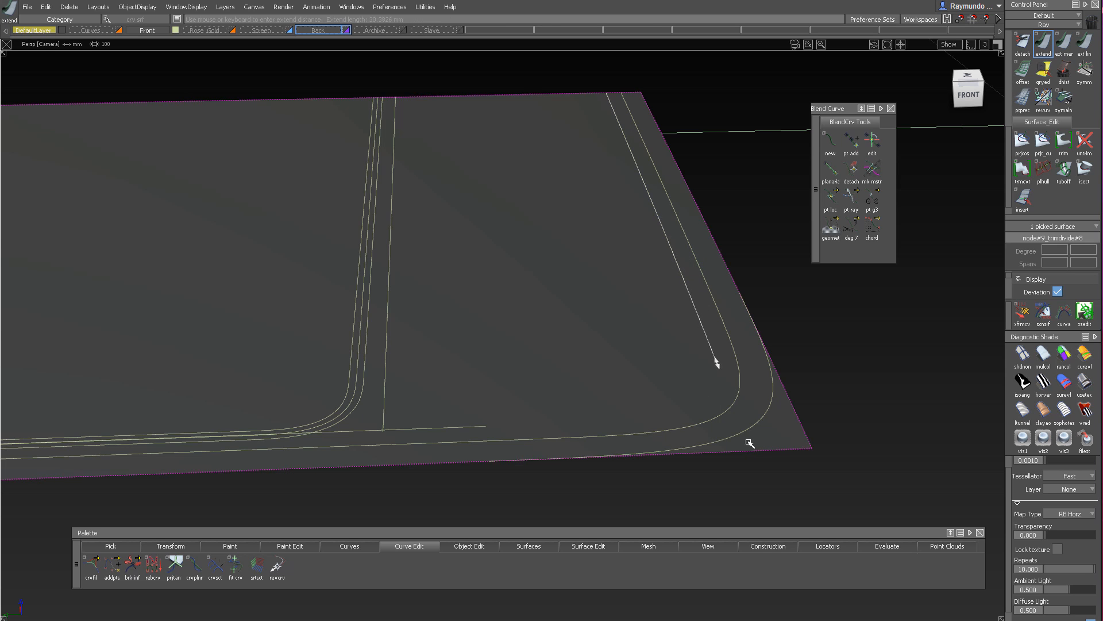
drag(468, 427, 674, 428)
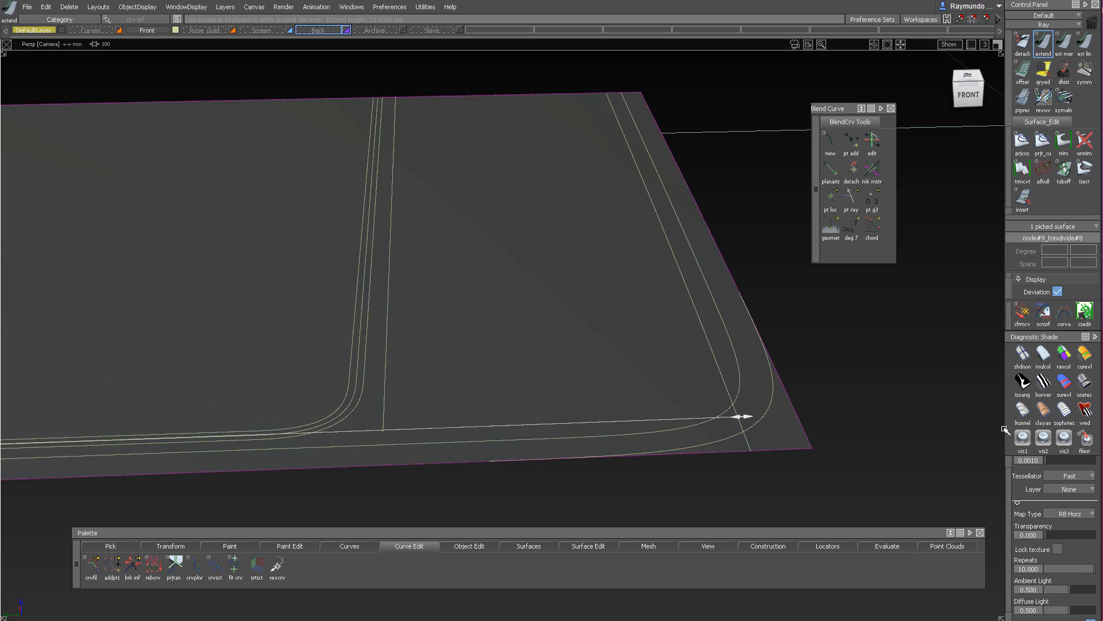
drag(1005, 430, 1047, 429)
Delete the rounded corner segments of the middle border curve on the surface
click(740, 374)
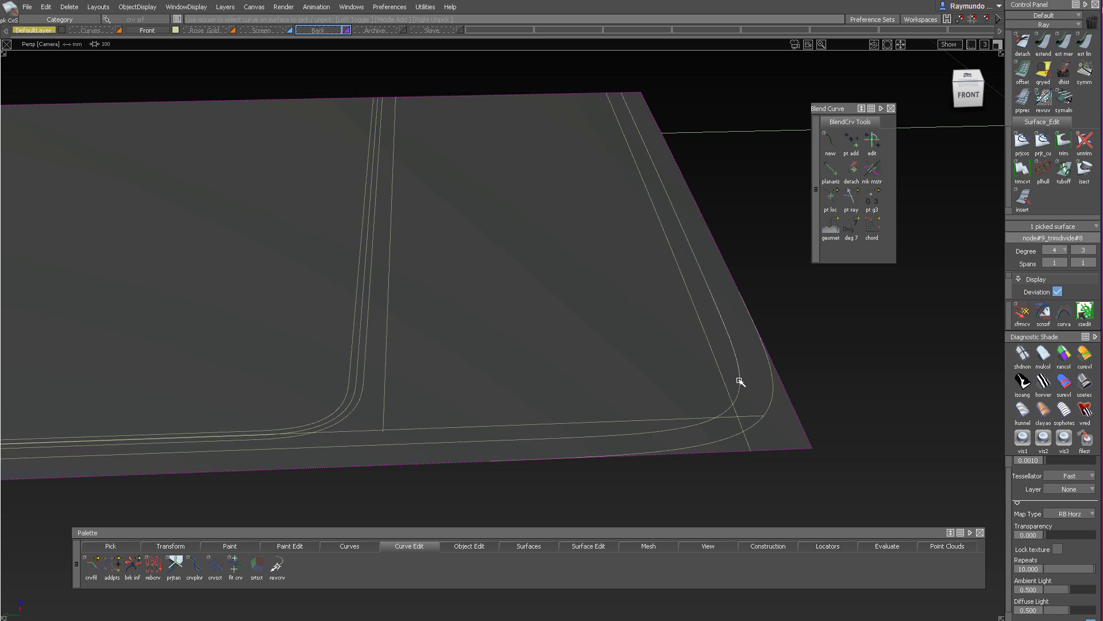
key(Delete)
click(738, 392)
key(Delete)
click(708, 425)
key(Delete)
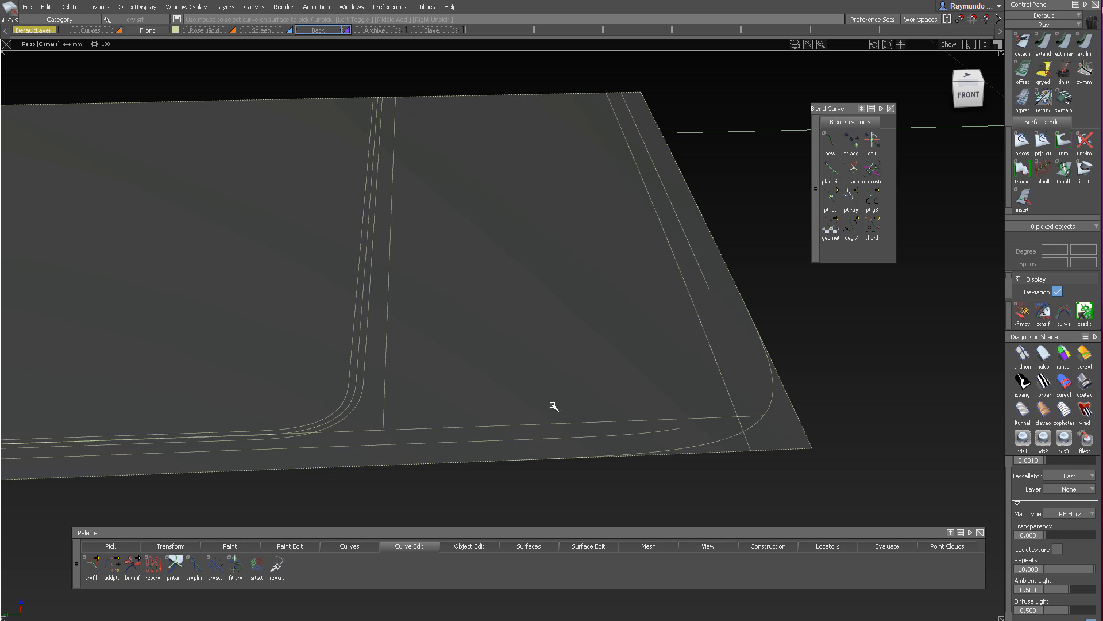
Convert the four-sided region inside the border curves into an untrimmed surface with Trim Convert
ctrl+shift+drag(526, 263, 526, 185)
click(526, 185)
click(526, 185)
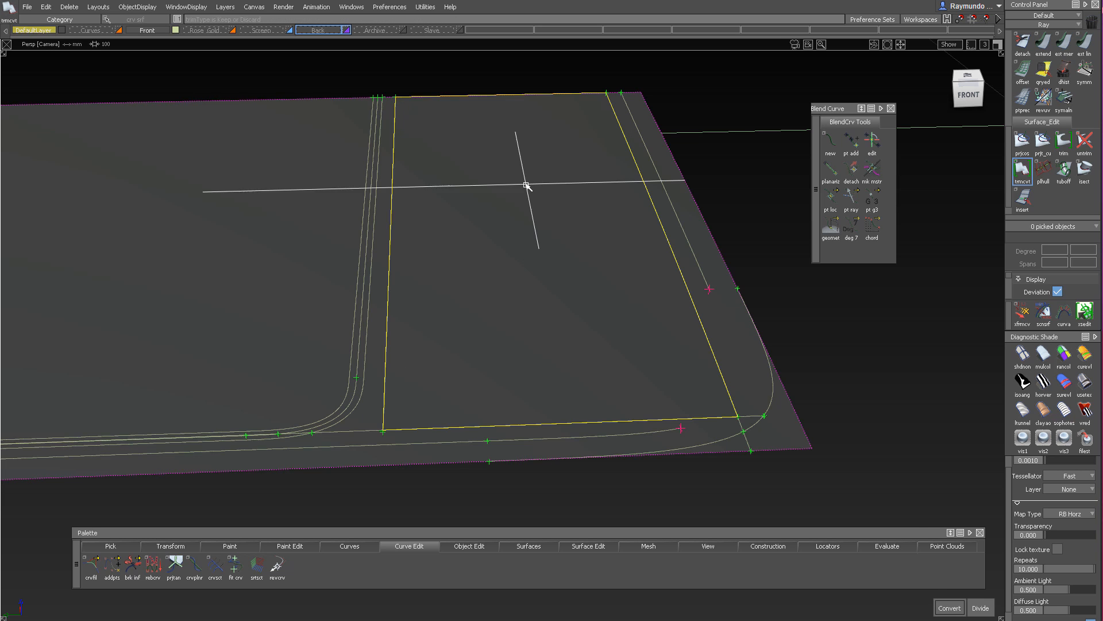
click(948, 607)
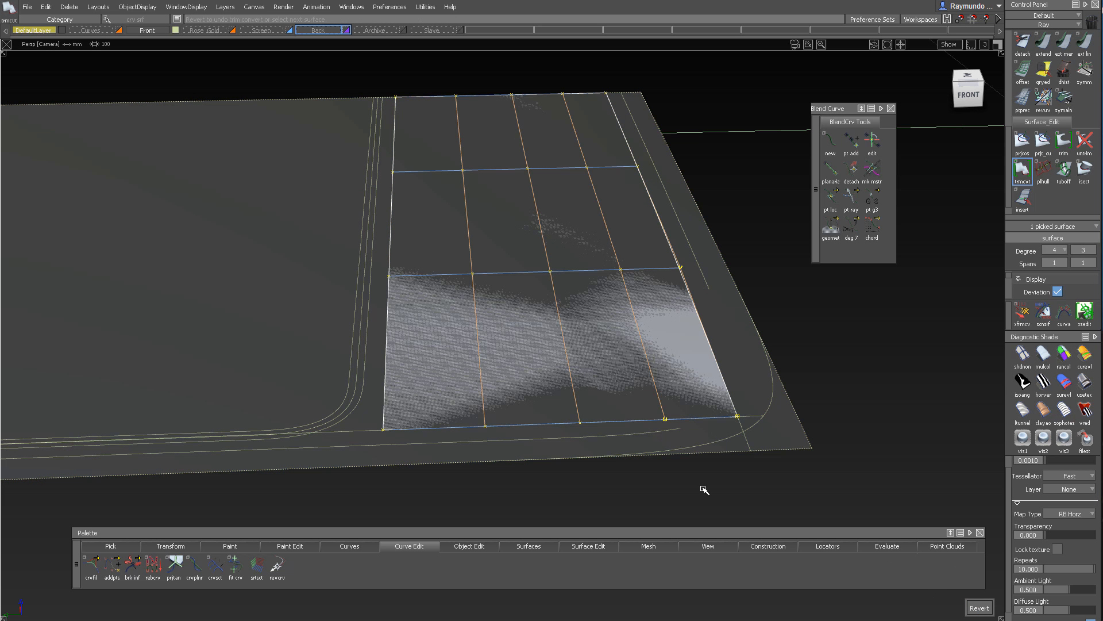
Delete the untrimmed copy of the bezel face and unhide the rest of the model
ctrl+shift+drag(704, 460, 702, 293)
click(714, 306)
key(Delete)
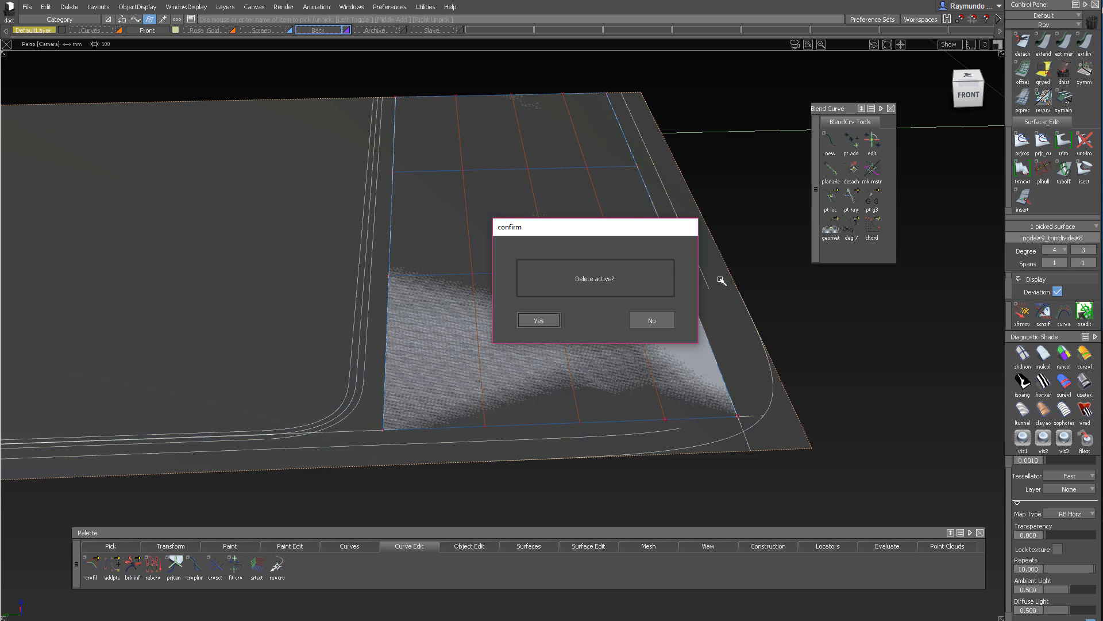
key(Return)
key(alt+v)
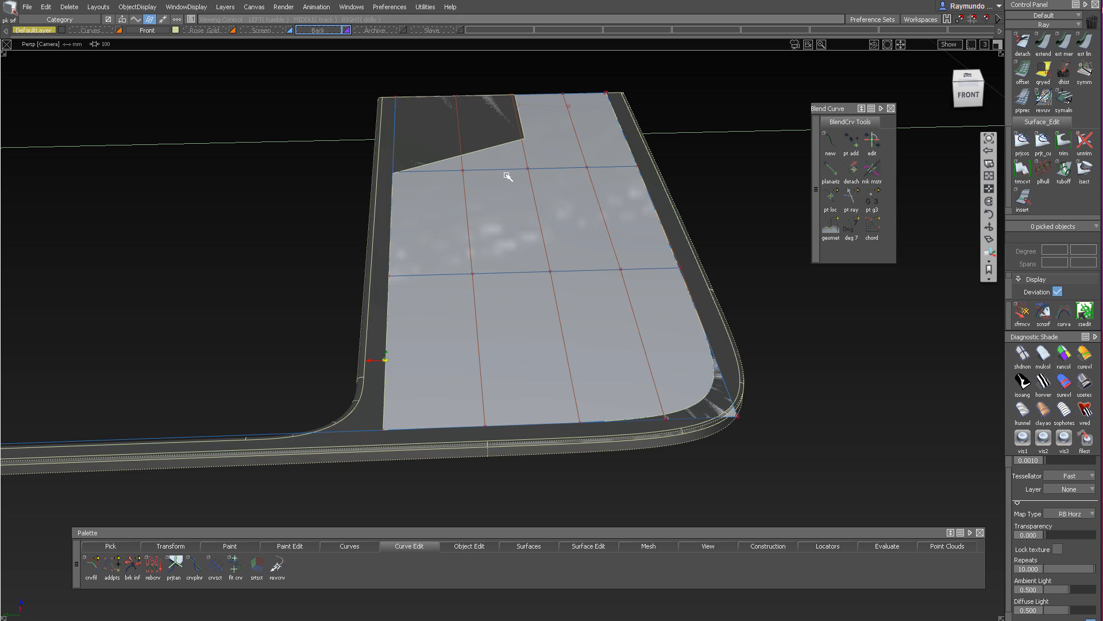
Examine how the new four-sided patch fits the bezel border, angled panel and rounded corner from several angles
mouse_move(507, 176)
alt+shift+mouse_down()
mouse_move(522, 200)
mouse_move(518, 169)
alt+shift+mouse_up()
click(552, 185)
ctrl+shift+drag(554, 327, 555, 148)
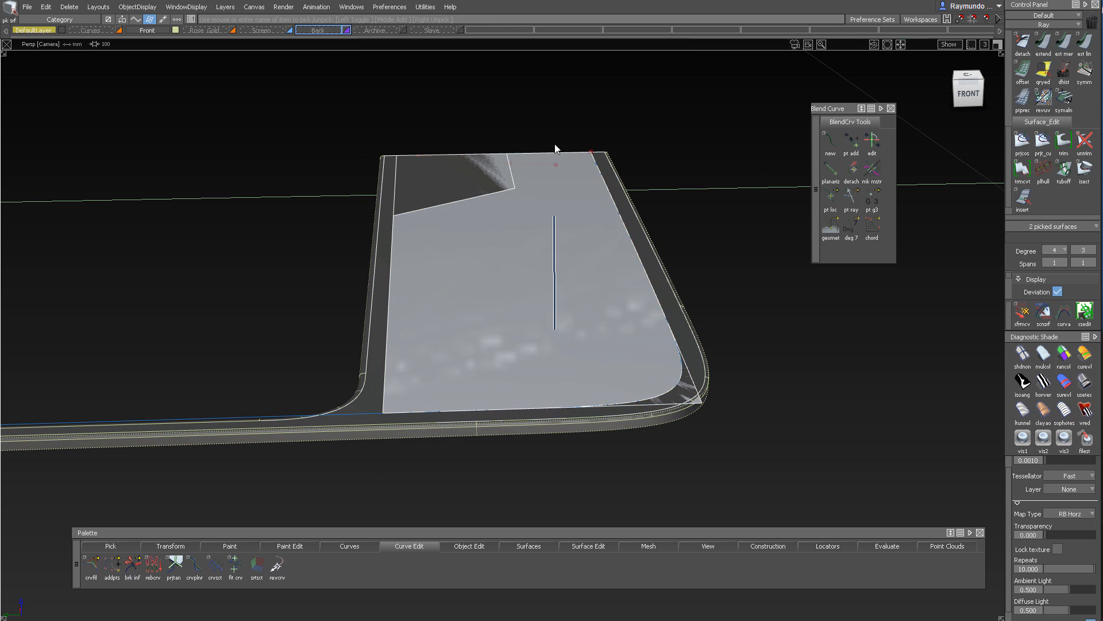
alt+shift+right_drag(562, 154, 578, 147)
mouse_move(578, 147)
alt+shift+mouse_down()
mouse_move(575, 126)
mouse_move(599, 172)
mouse_move(614, 146)
mouse_move(602, 226)
alt+shift+mouse_up()
alt+shift+right_drag(602, 226, 573, 199)
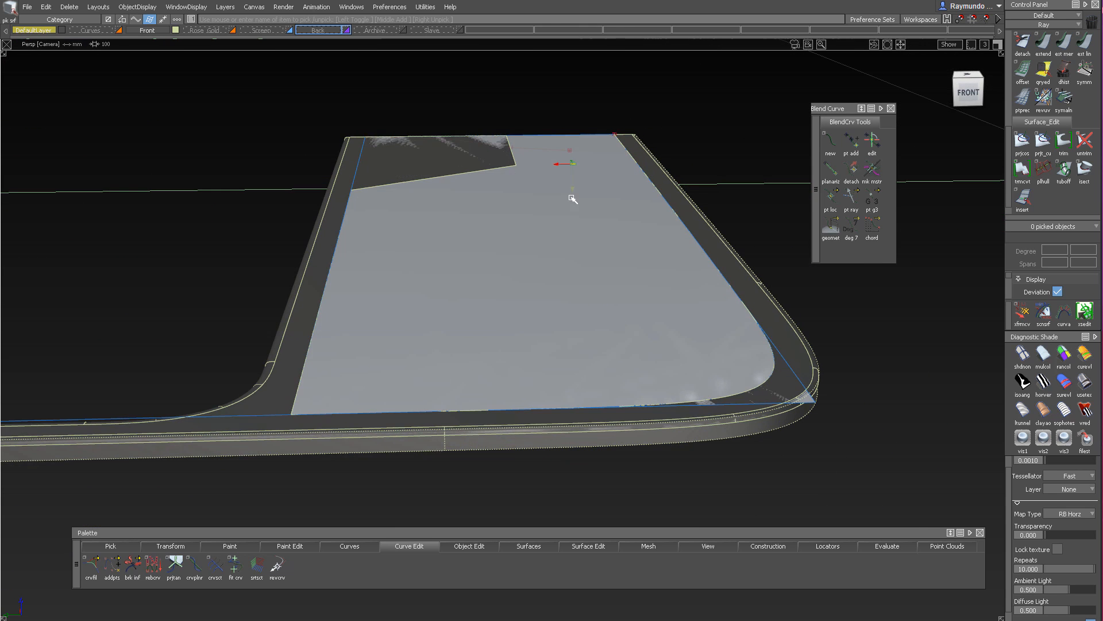
click(597, 232)
alt+shift+drag(599, 229, 654, 185)
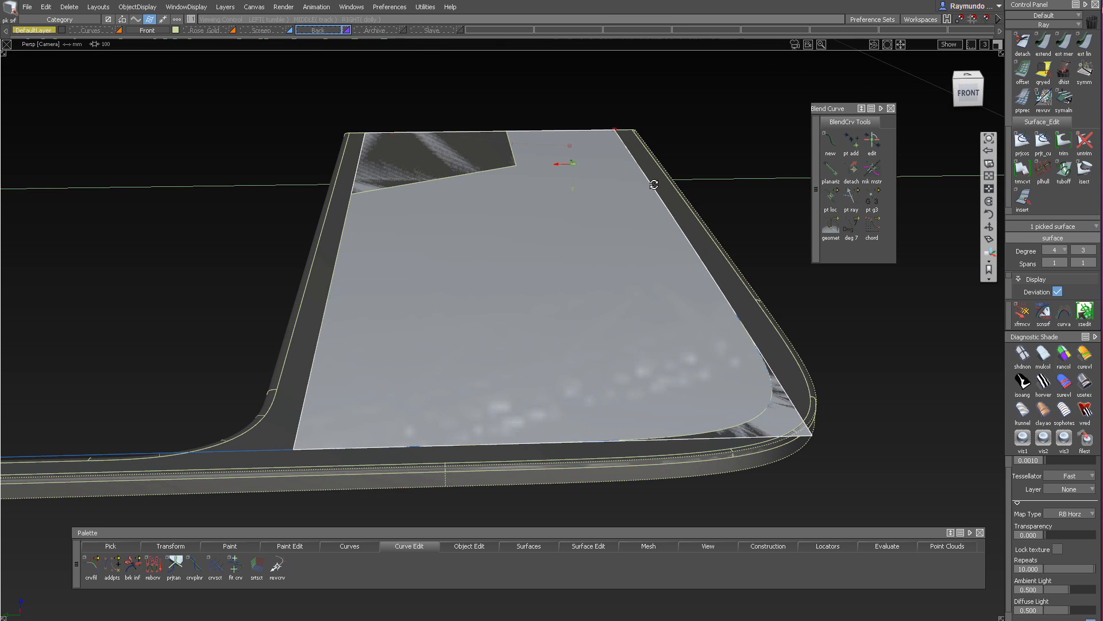
click(675, 172)
alt+shift+drag(790, 393, 568, 269)
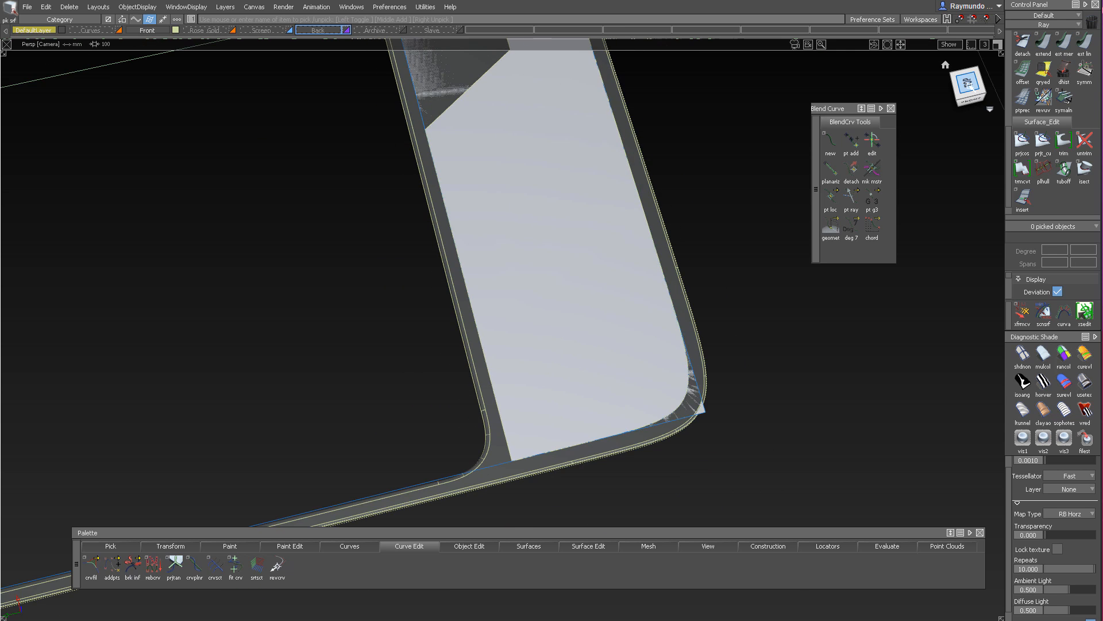
click(968, 83)
alt+shift+drag(574, 402, 618, 235)
alt+shift+drag(674, 316, 702, 379)
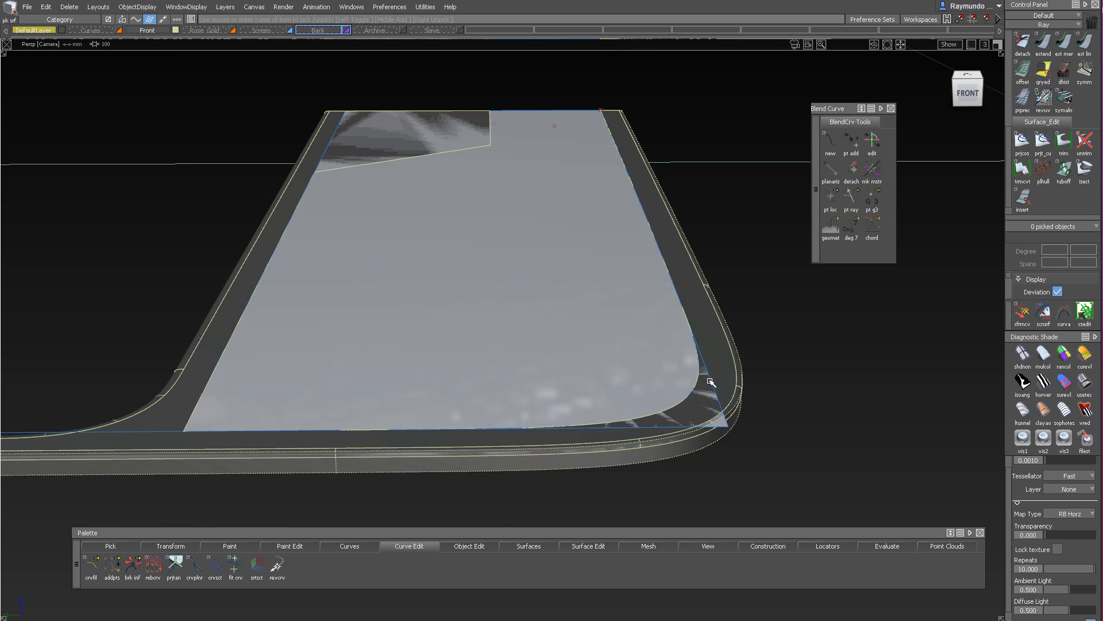
Duplicate the four-sided patch's outer long edge as a separate curve without rebuilding it
key(ctrl+d)
click(710, 382)
click(710, 382)
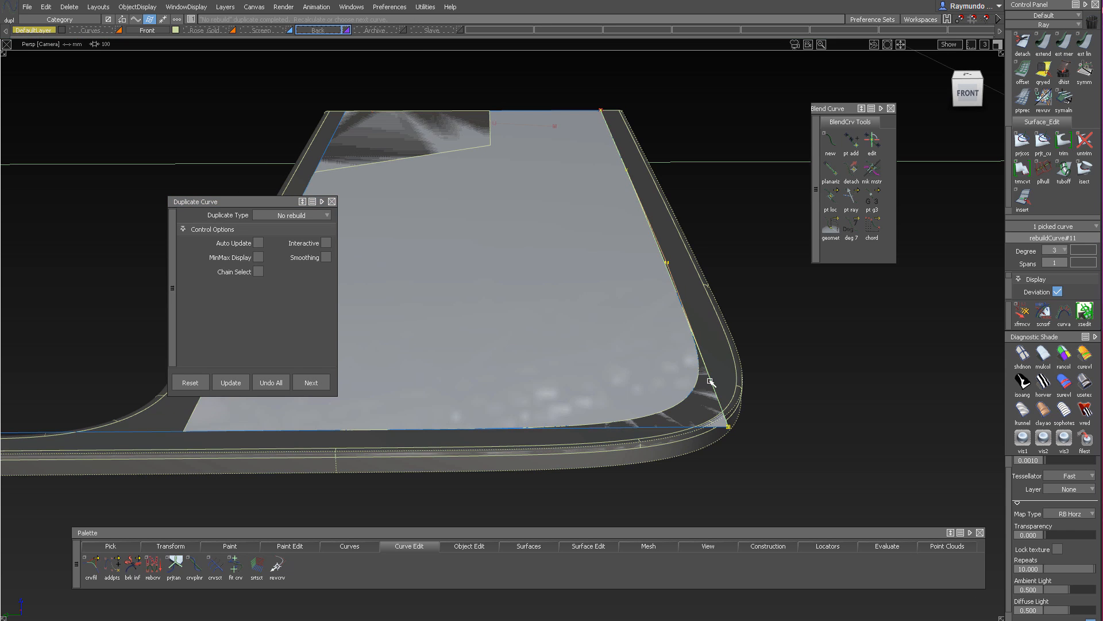
ctrl+shift+drag(711, 399, 711, 312)
Pull the patch's outer long edge inward with Extend, leaving a gap to the bezel border
key(ctrl+e)
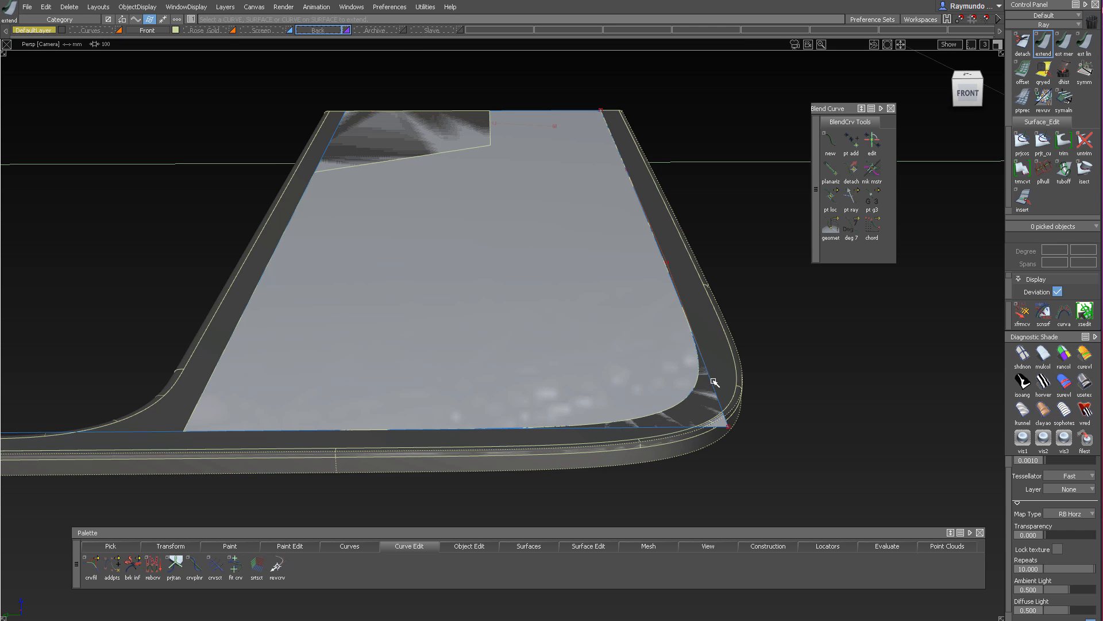
click(714, 381)
click(730, 401)
drag(773, 320, 647, 323)
Pick the control point row on the patch's shortened long edge and move it down to sink the edge
alt+shift+right_drag(542, 148, 588, 143)
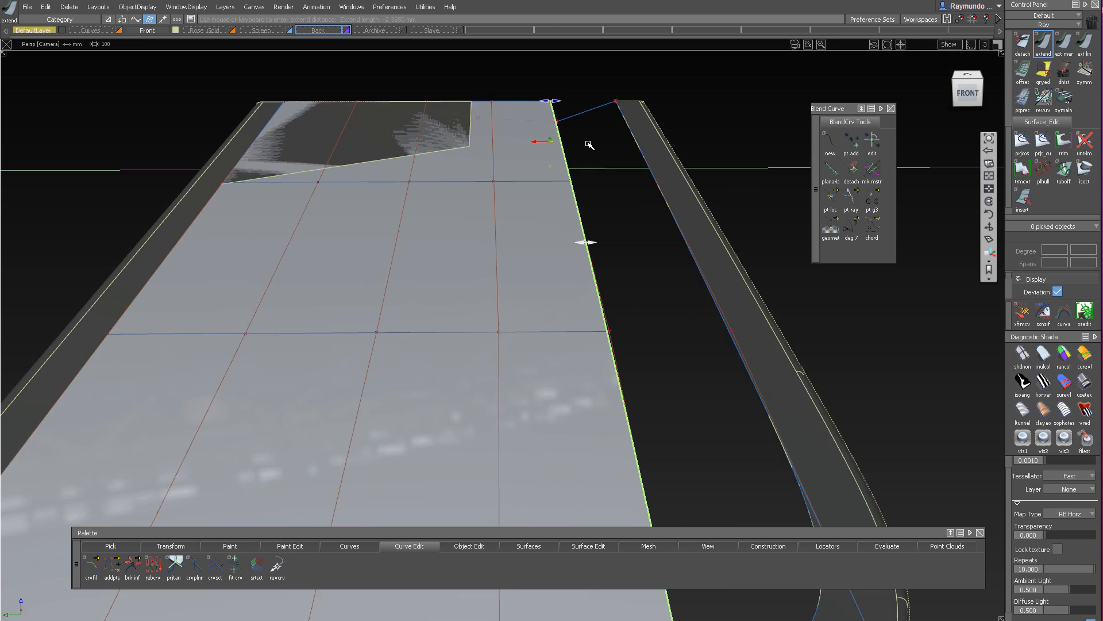
mouse_move(589, 143)
alt+shift+mouse_down()
mouse_move(550, 106)
mouse_move(564, 106)
mouse_move(568, 128)
mouse_move(569, 106)
mouse_move(569, 131)
mouse_move(577, 99)
mouse_move(578, 180)
mouse_move(666, 158)
alt+shift+mouse_up()
click(563, 130)
click(569, 176)
ctrl+shift+middle_drag(682, 152, 683, 86)
right_drag(684, 75, 683, 89)
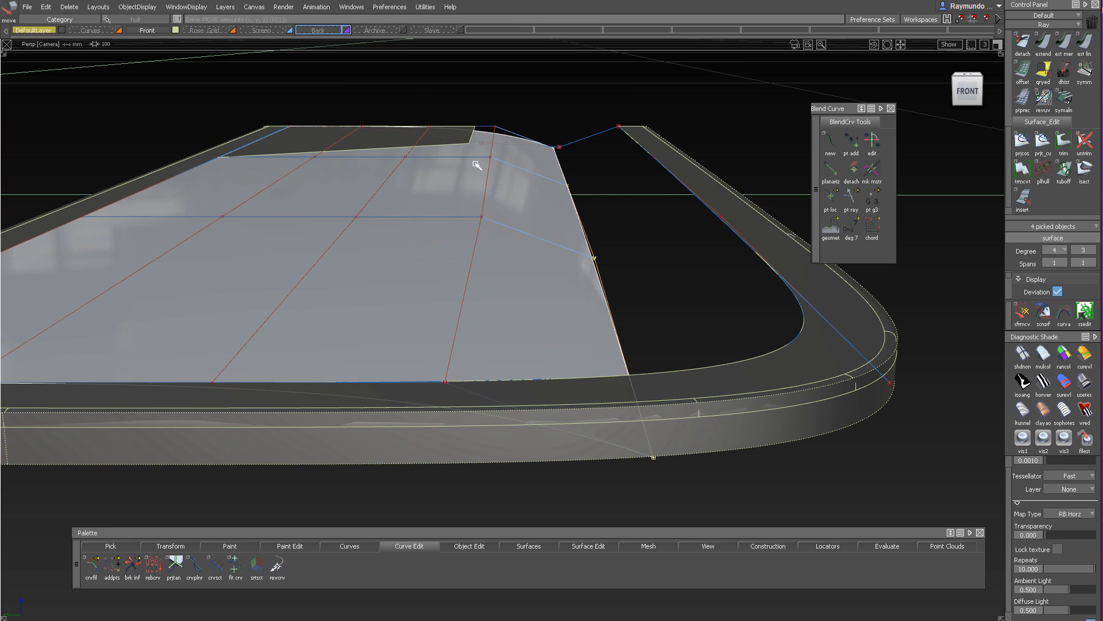
Pick the second control point row in from the sunken edge and move it down slightly
ctrl+shift+drag(476, 163, 475, 125)
ctrl+shift+drag(475, 125, 479, 206)
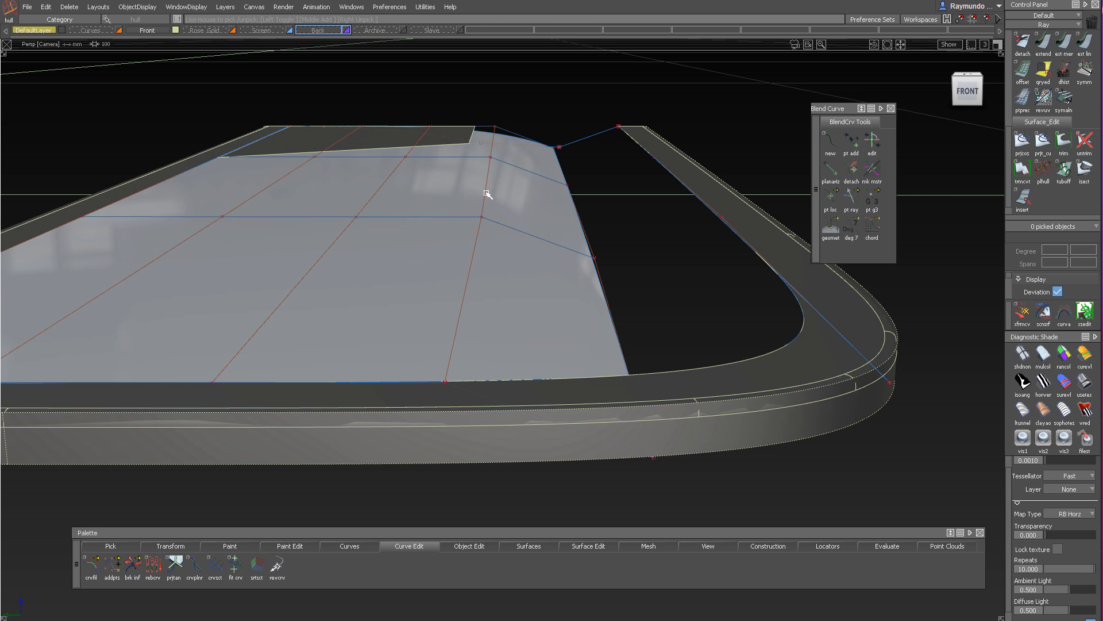
click(486, 185)
ctrl+shift+middle_drag(751, 156, 747, 104)
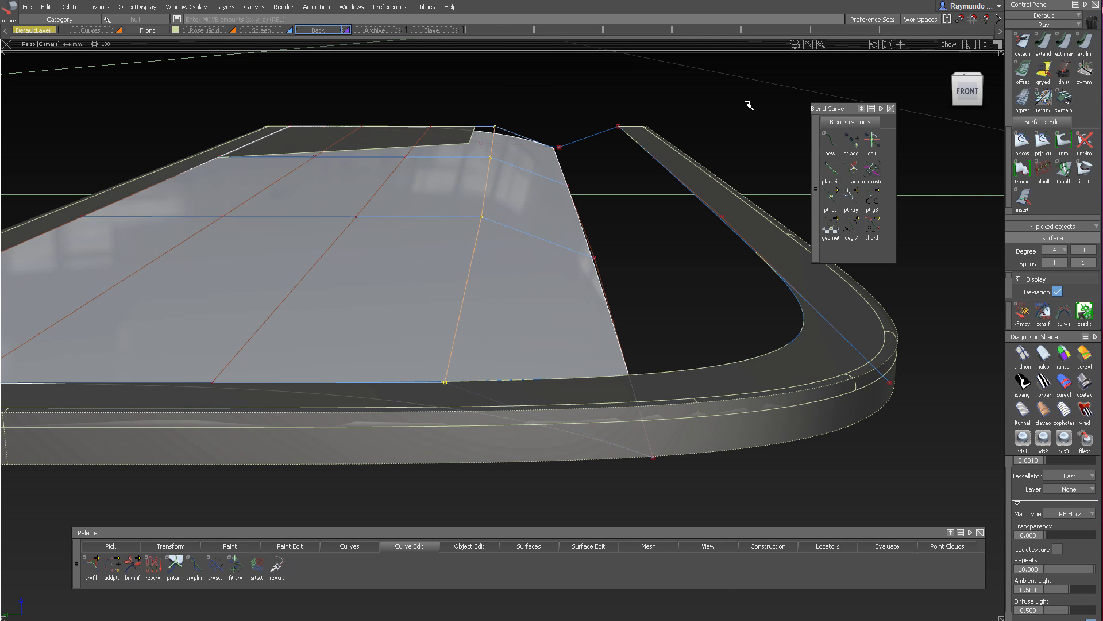
right_drag(746, 103, 742, 110)
Isolate the patch and its border curves by hiding the rest of the model
alt+shift+drag(506, 138, 498, 209)
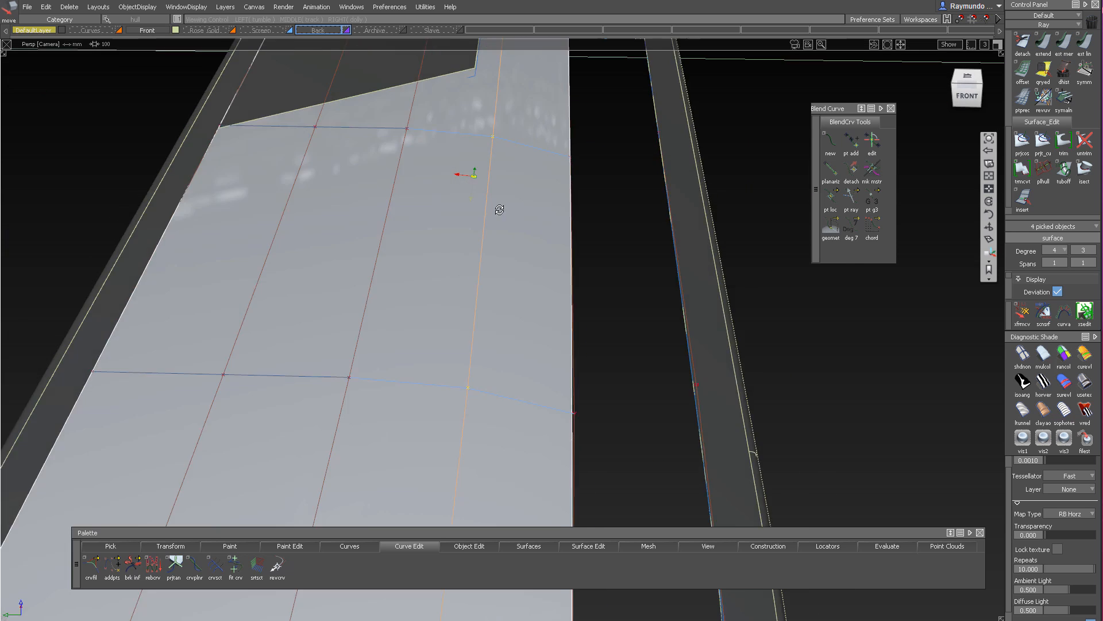
alt+shift+right_drag(498, 209, 498, 252)
alt+shift+drag(497, 251, 515, 228)
ctrl+shift+drag(515, 229, 521, 107)
ctrl+shift+drag(521, 107, 516, 190)
click(517, 194)
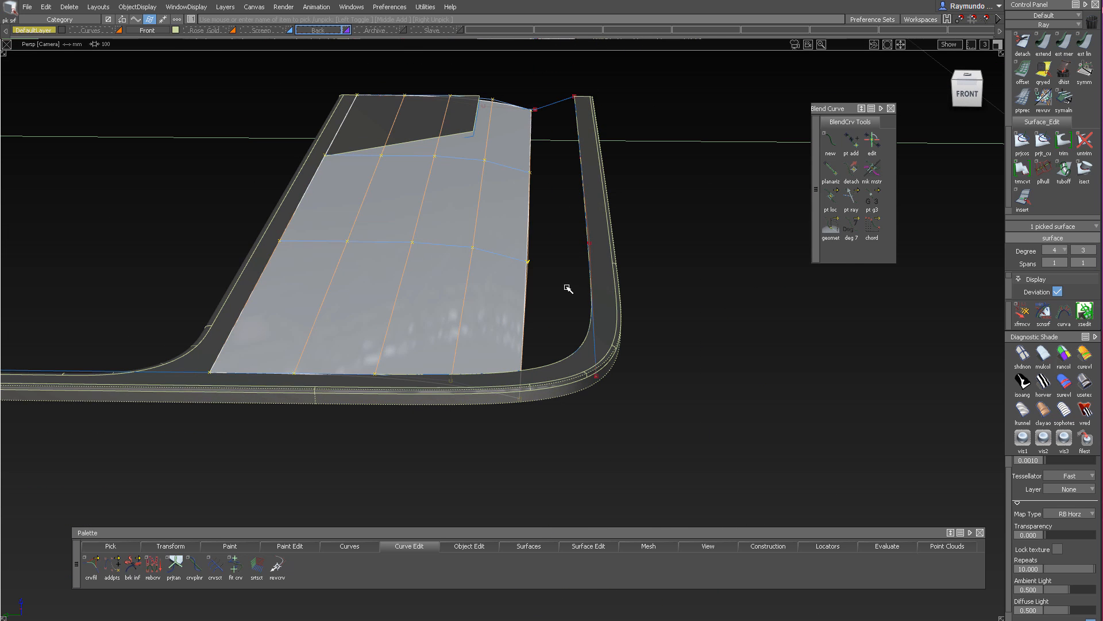
ctrl+shift+drag(567, 285, 579, 243)
drag(578, 242, 608, 274)
key(alt+h)
click(566, 302)
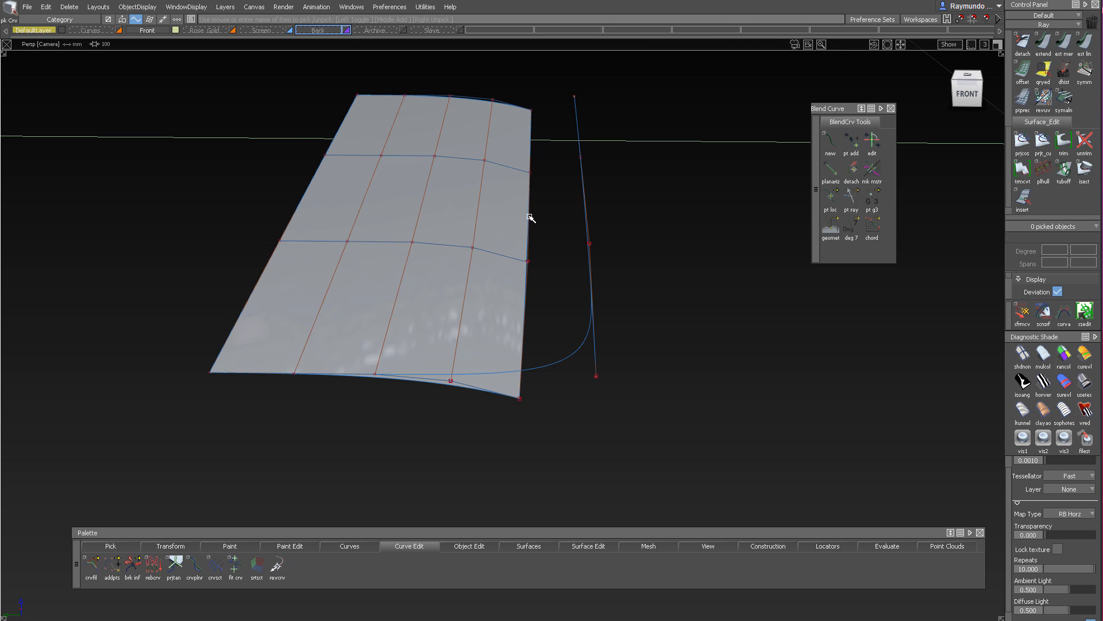
Build a Skin surface between the patch's sunken long edge and the duplicated border curve
click(596, 357)
ctrl+shift+drag(594, 345, 593, 199)
alt+shift+drag(569, 167, 508, 201)
drag(490, 115, 579, 259)
ctrl+shift+drag(579, 258, 580, 154)
Unhide the rest of the model and assign the matt shader to the recess surfaces
key(alt+v)
alt+shift+drag(488, 276, 459, 299)
right_drag(461, 246, 460, 214)
click(442, 88)
click(451, 181)
click(524, 190)
alt+shift+drag(480, 221, 524, 220)
key(alt+m)
key(alt+m)
Select the construction curves around the recess and assign them to the Curves layer
alt+shift+drag(482, 115, 484, 328)
alt+shift+right_drag(484, 328, 483, 359)
alt+shift+drag(483, 359, 480, 280)
alt+shift+middle_drag(480, 279, 476, 175)
alt+shift+drag(475, 175, 457, 244)
ctrl+shift+drag(523, 188, 513, 257)
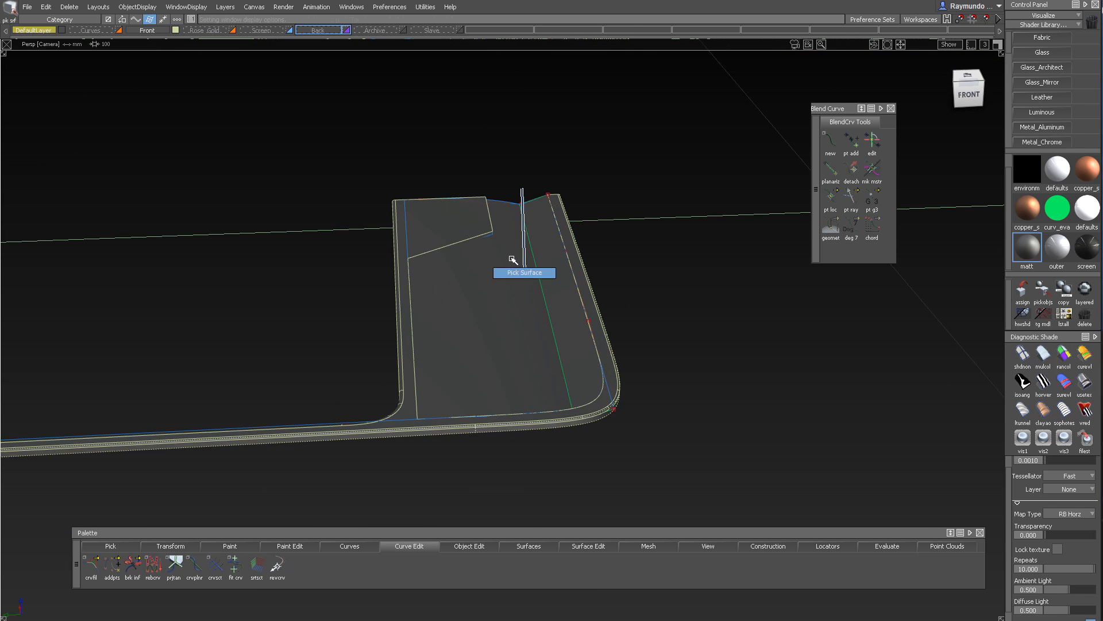
ctrl+shift+drag(547, 350, 550, 267)
click(550, 267)
ctrl+shift+middle_drag(550, 267, 550, 345)
click(544, 320)
ctrl+shift+drag(544, 321, 402, 172)
drag(331, 135, 552, 351)
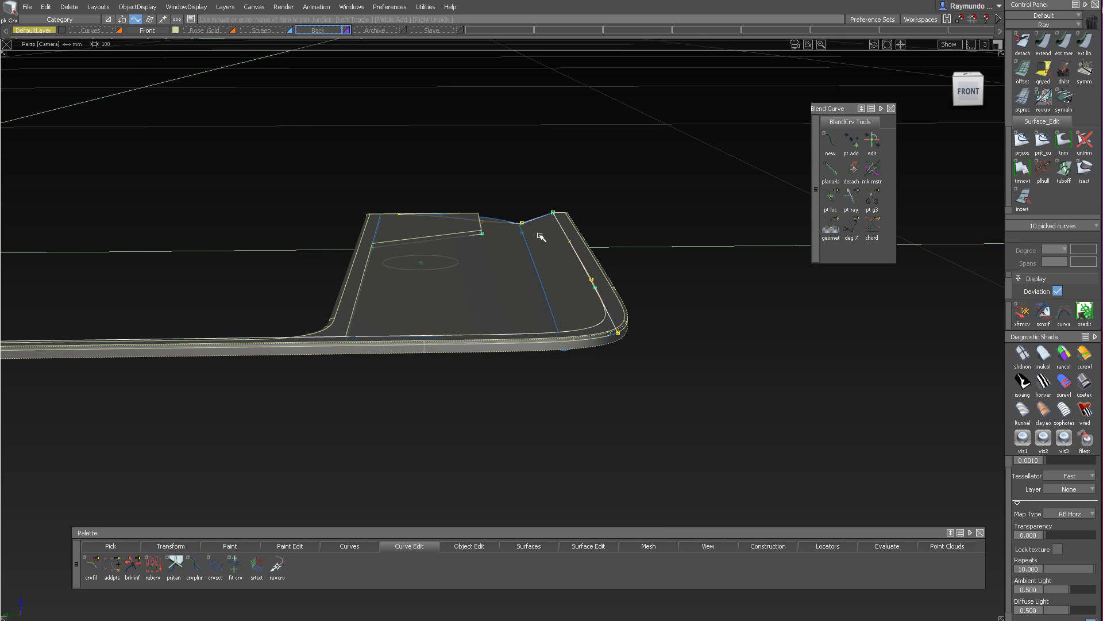
drag(100, 33, 99, 57)
Assign the new recess surfaces to the Front layer
alt+shift+drag(462, 87, 500, 151)
ctrl+shift+drag(493, 264, 492, 301)
click(527, 267)
drag(144, 31, 143, 42)
Examine how the patch and skin surface meet the bezel's rounded corner in perspective and in the top view
alt+shift+drag(508, 219, 513, 316)
ctrl+shift+drag(513, 315, 423, 278)
alt+shift+middle_drag(423, 278, 455, 221)
alt+shift+drag(457, 221, 721, 294)
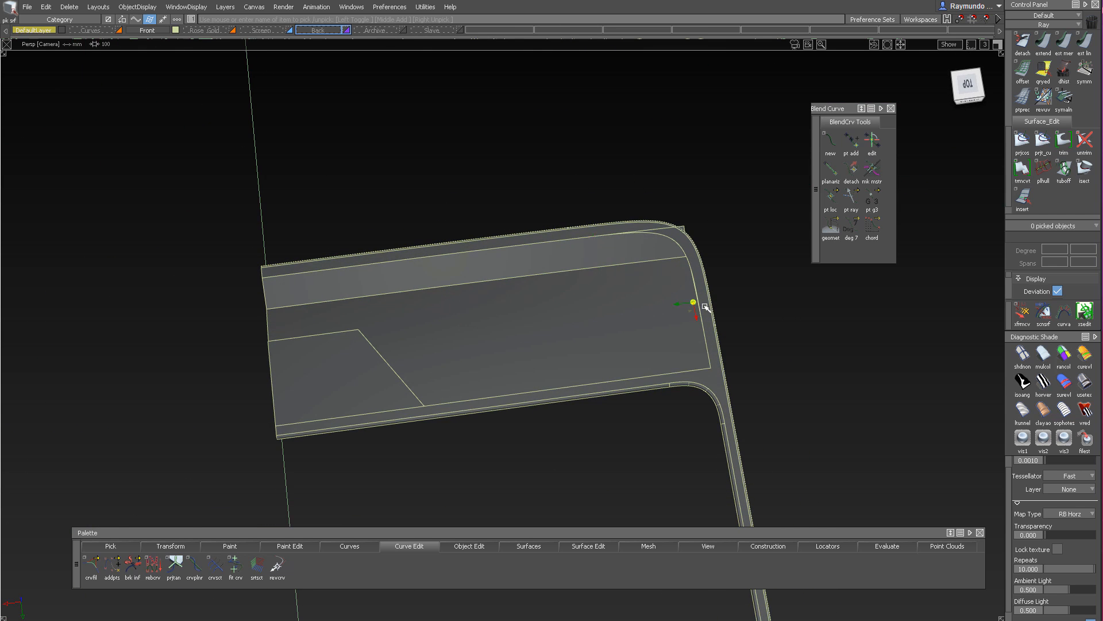
alt+shift+right_drag(705, 306, 683, 307)
alt+shift+drag(684, 307, 635, 202)
click(659, 307)
alt+shift+right_drag(634, 201, 618, 293)
click(965, 88)
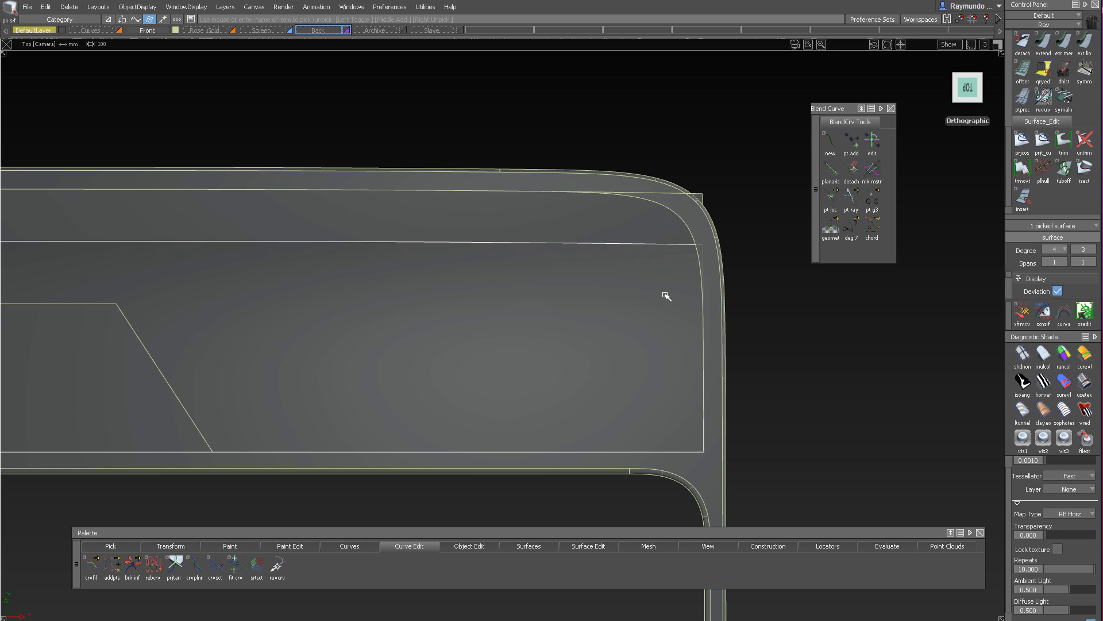
alt+shift+middle_drag(644, 239, 670, 205)
alt+shift+right_drag(670, 205, 665, 223)
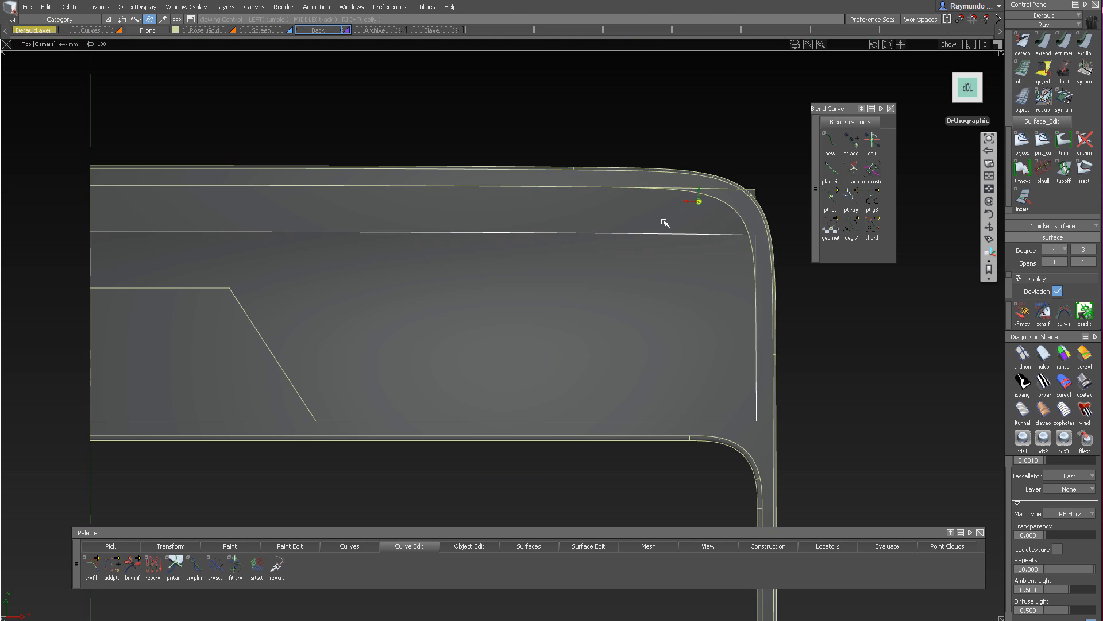
alt+shift+middle_drag(673, 223, 666, 222)
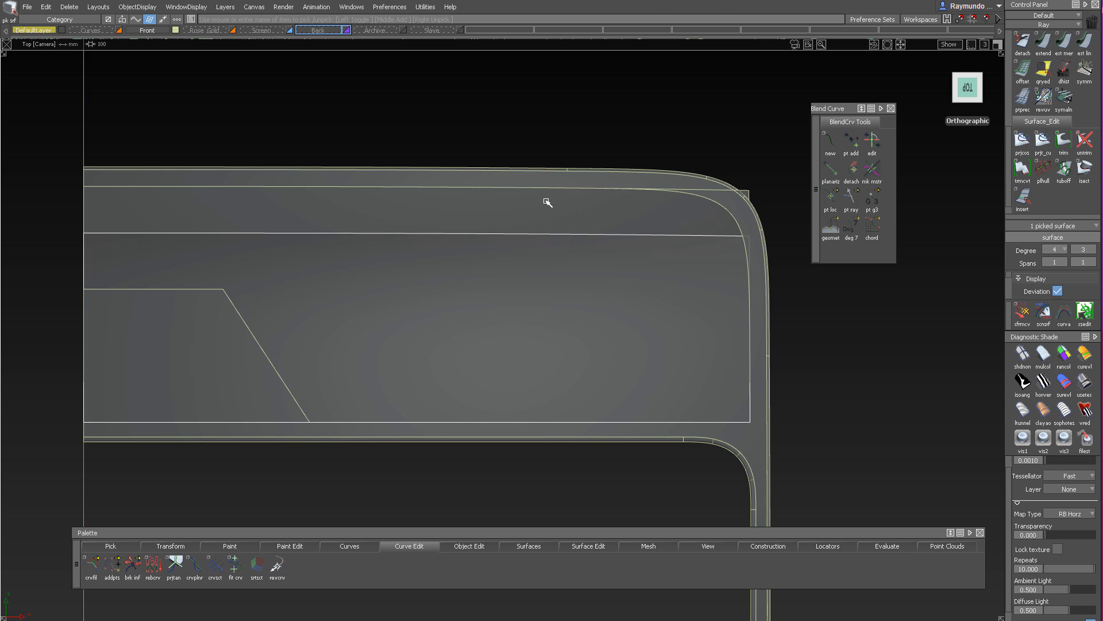
alt+shift+middle_drag(659, 309, 569, 300)
ctrl+shift+drag(592, 350, 568, 215)
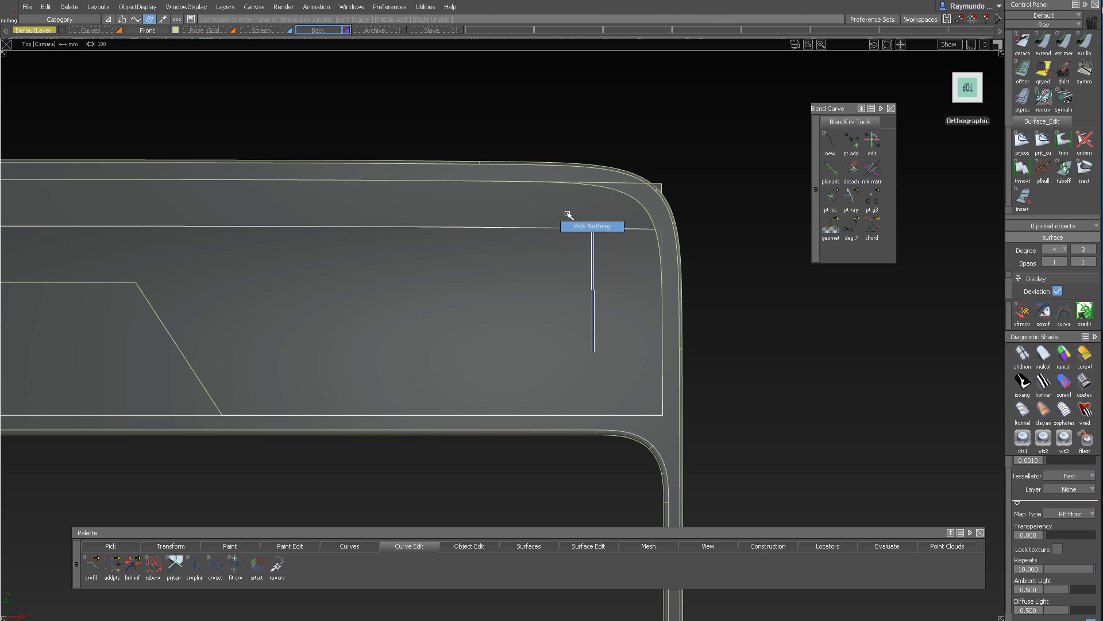
Draw a straight edit point curve about 2.4 mm long across the skin surface at the centerline as a width reference
alt+shift+middle_drag(566, 229, 648, 232)
alt+shift+right_drag(648, 232, 657, 232)
alt+shift+middle_drag(656, 231, 698, 254)
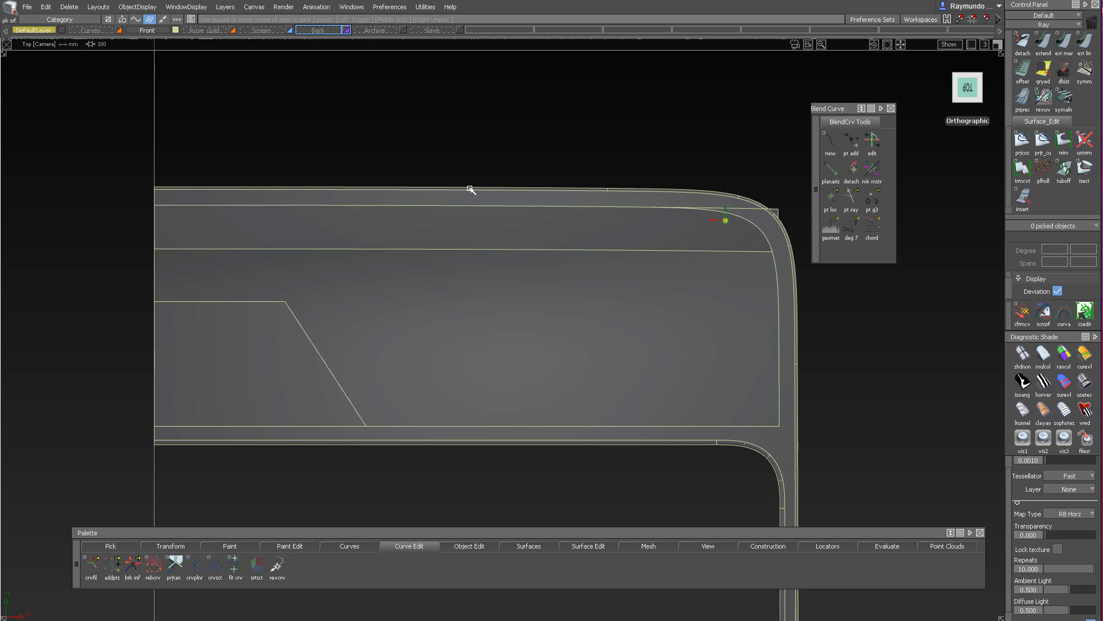
ctrl+shift+middle_drag(204, 252, 226, 252)
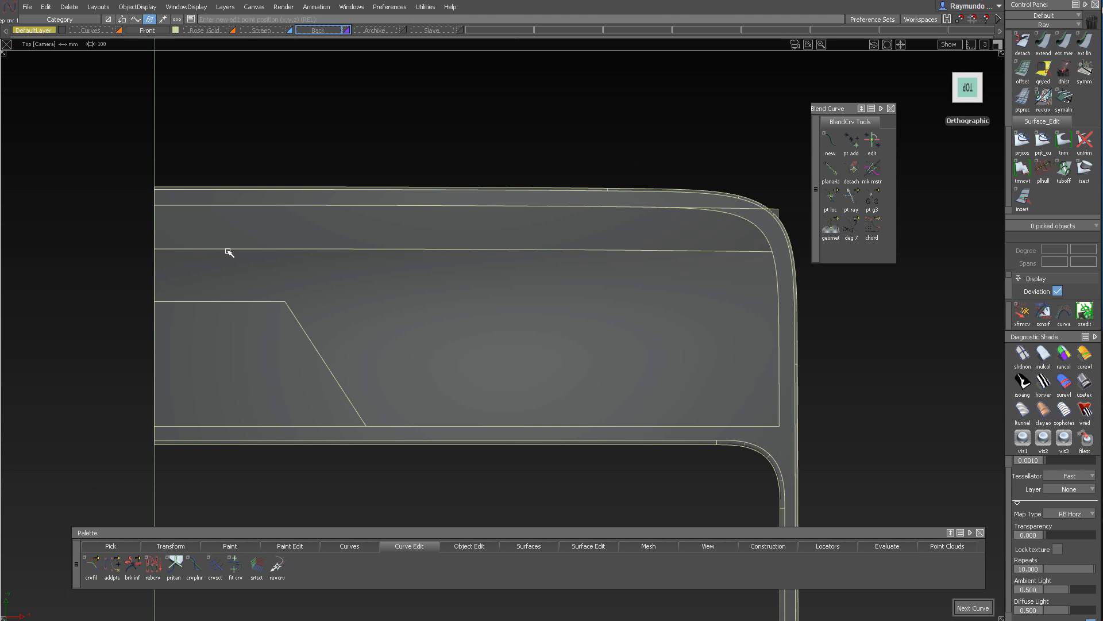
ctrl+alt+drag(228, 249, 27, 249)
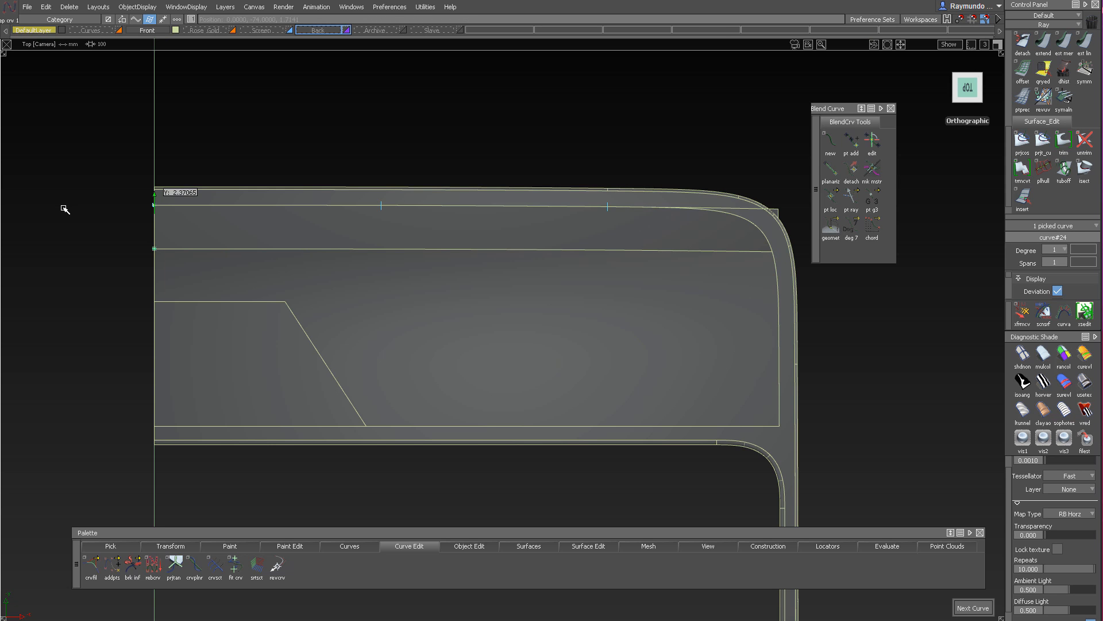
Move the reference line along the skin surface toward the rounded corner and rotate it 90 degrees about Z
mouse_move(268, 279)
ctrl+shift+mouse_down()
mouse_move(102, 141)
mouse_move(270, 292)
ctrl+shift+mouse_up()
ctrl+shift+middle_drag(268, 283, 733, 174)
alt+shift+middle_drag(633, 175, 444, 123)
ctrl+shift+middle_drag(510, 154, 600, 161)
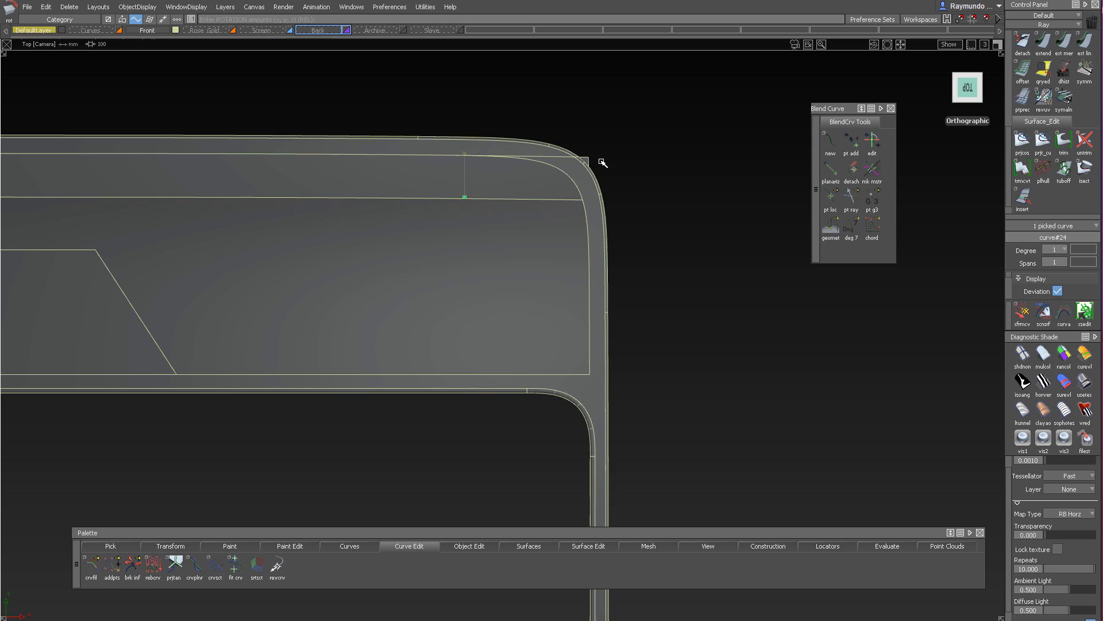
right_drag(551, 103, 78, 104)
right_drag(534, 100, 280, 101)
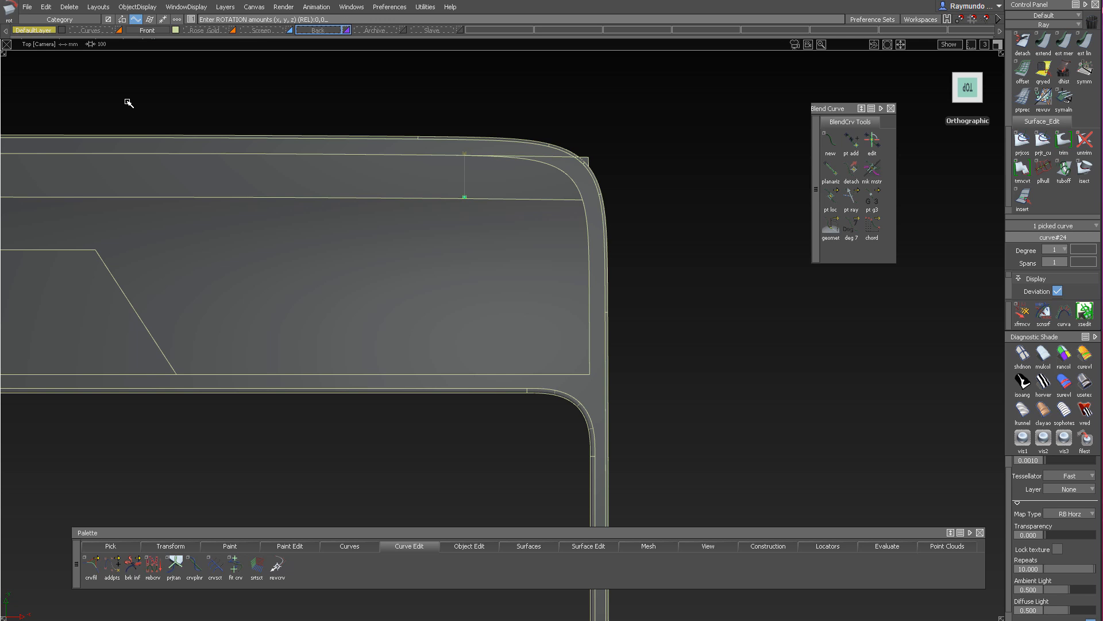
text(90)
key(Return)
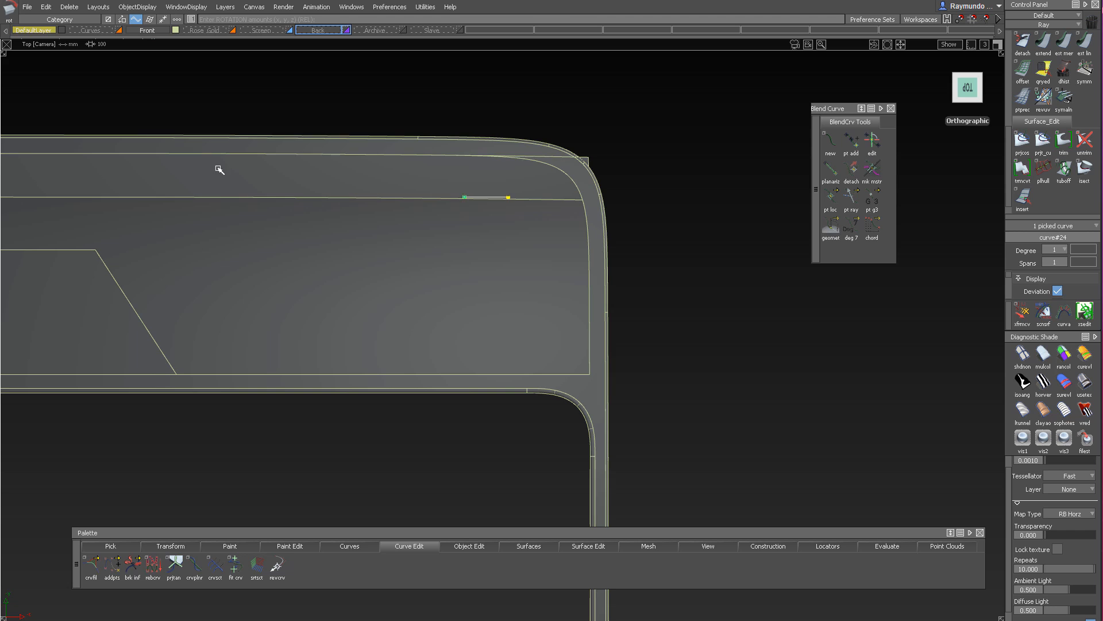
Set the reference line's pivot at its outer end and snap it to the patch corner nearest the screen opening
alt+shift+middle_drag(668, 199, 674, 170)
ctrl+shift+middle_drag(670, 222, 671, 201)
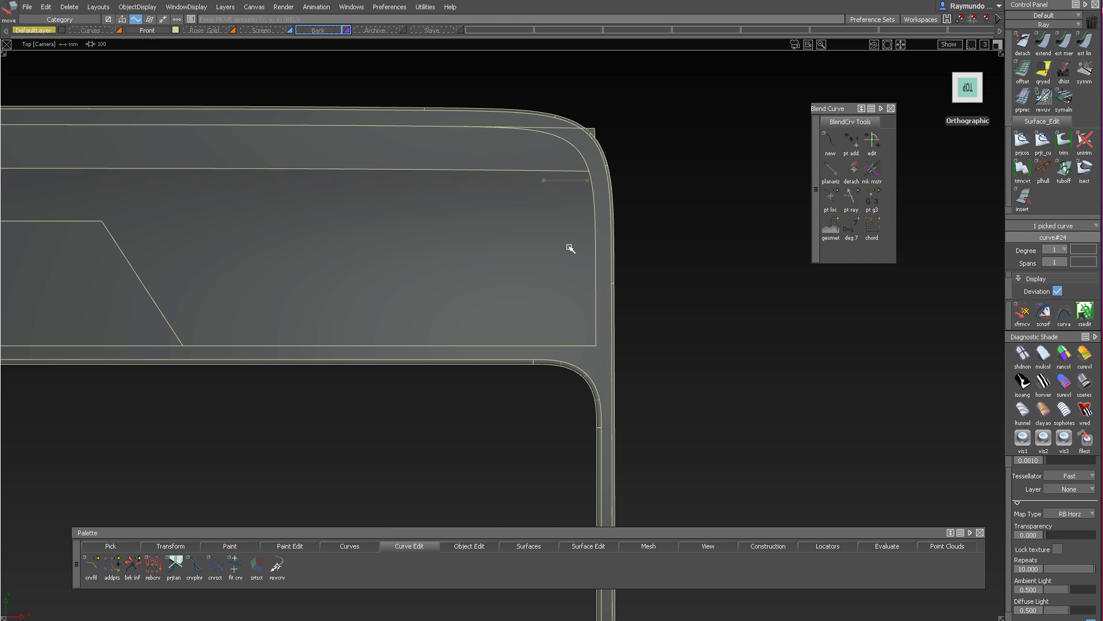
ctrl+shift+middle_drag(603, 224, 633, 192)
ctrl+click(580, 184)
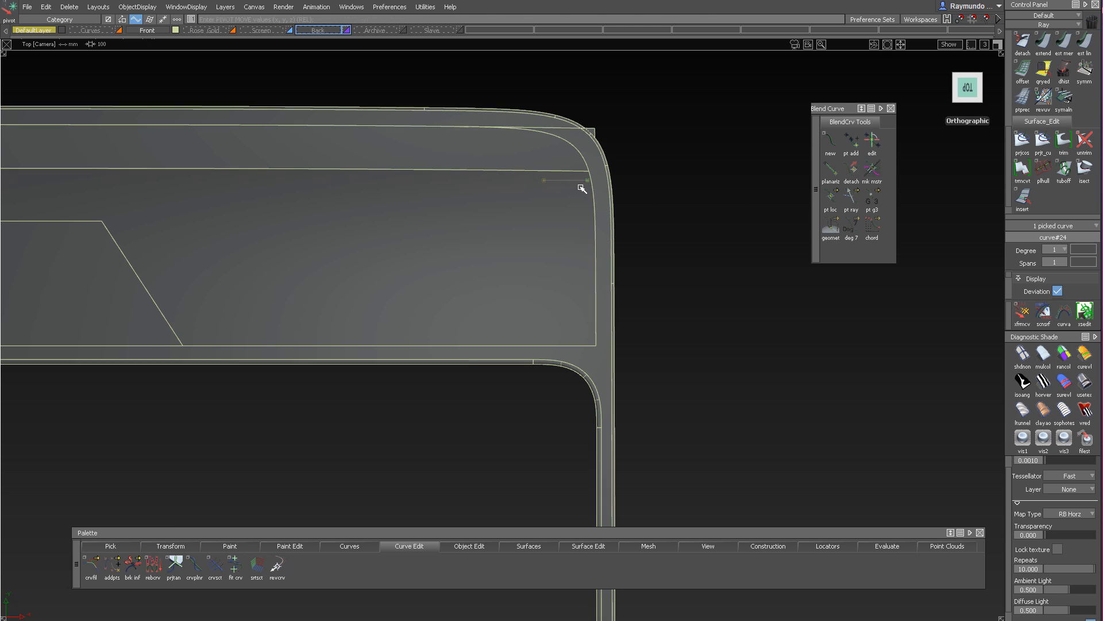
ctrl+shift+middle_drag(603, 299, 601, 279)
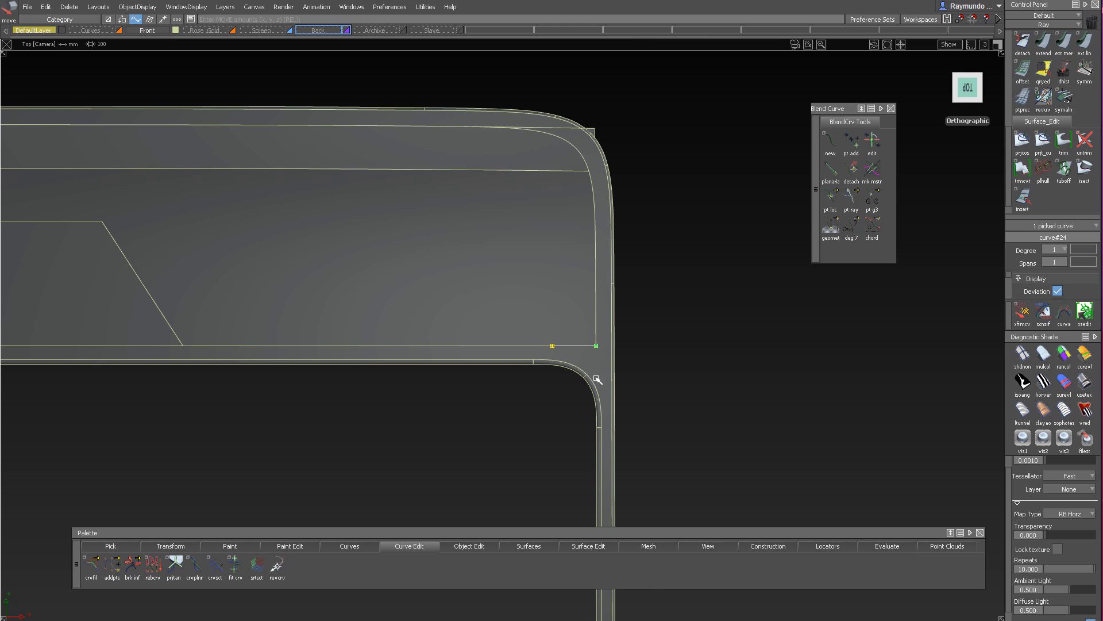
ctrl+shift+drag(597, 356, 596, 302)
Shorten the patch's outer short end with Extend to line up with the reference line's inner end
alt+shift+middle_drag(550, 246, 579, 228)
ctrl+shift+drag(574, 287, 577, 305)
click(578, 290)
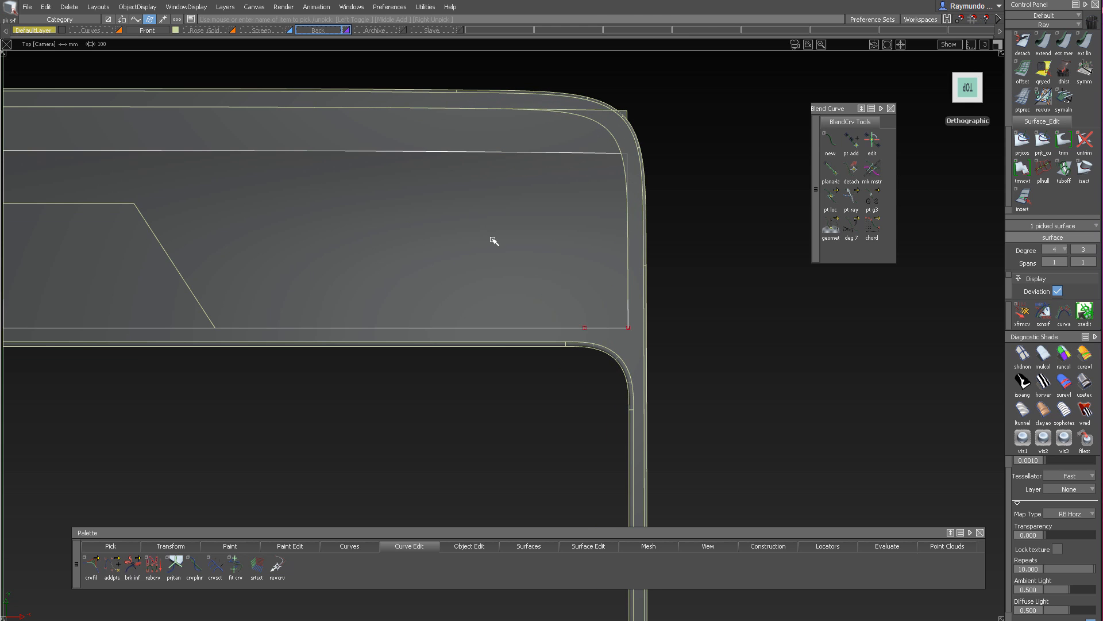
click(493, 154)
ctrl+shift+drag(491, 153, 492, 247)
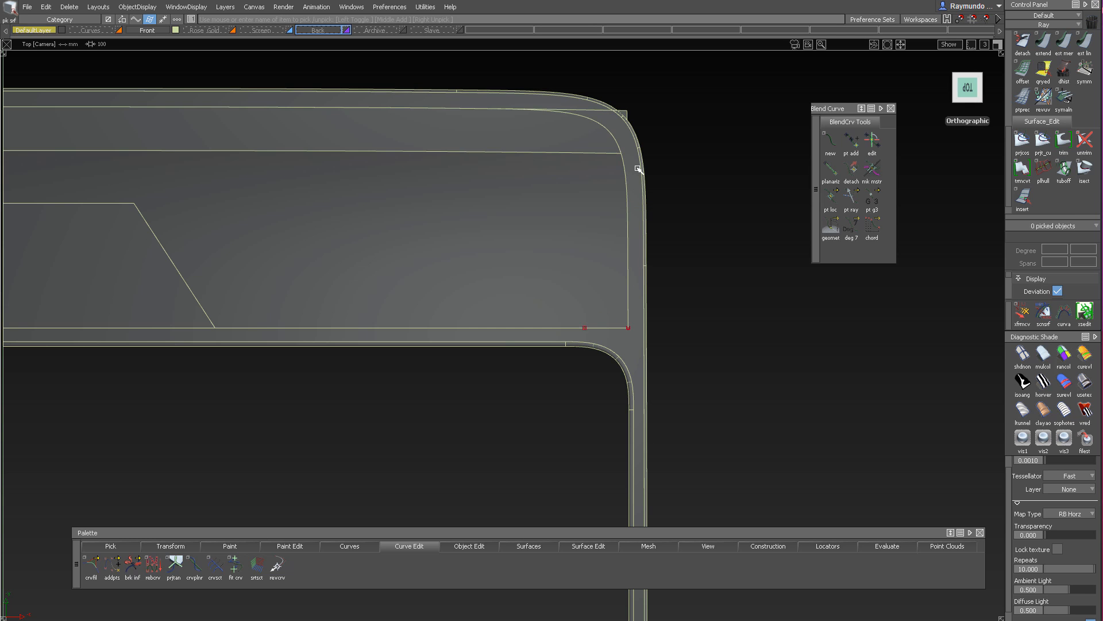
key(e)
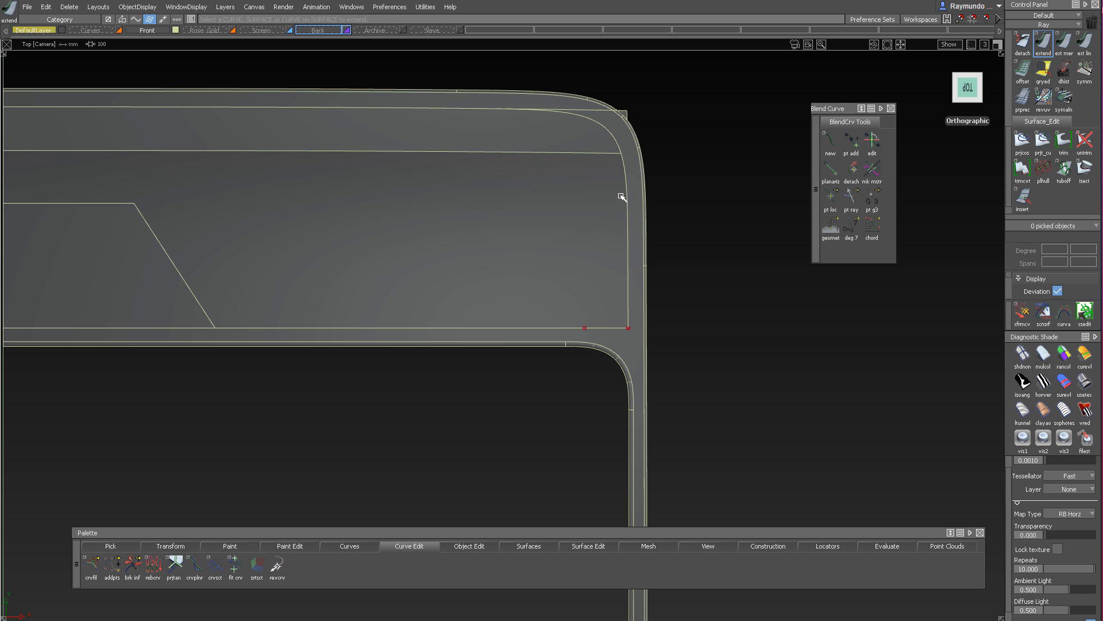
drag(631, 166, 547, 172)
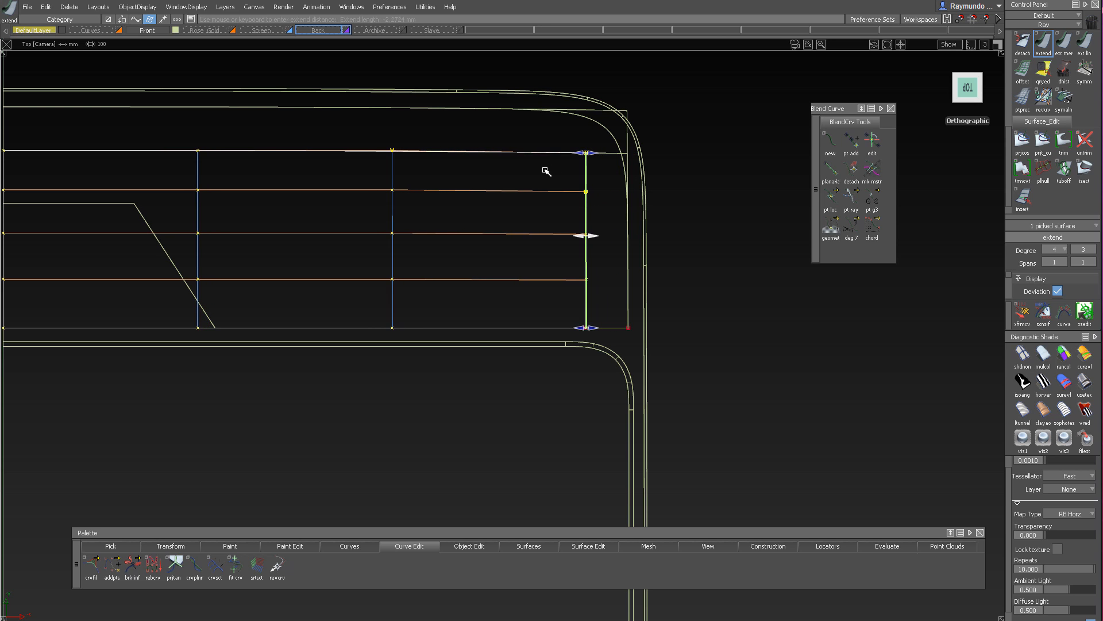
key(Escape)
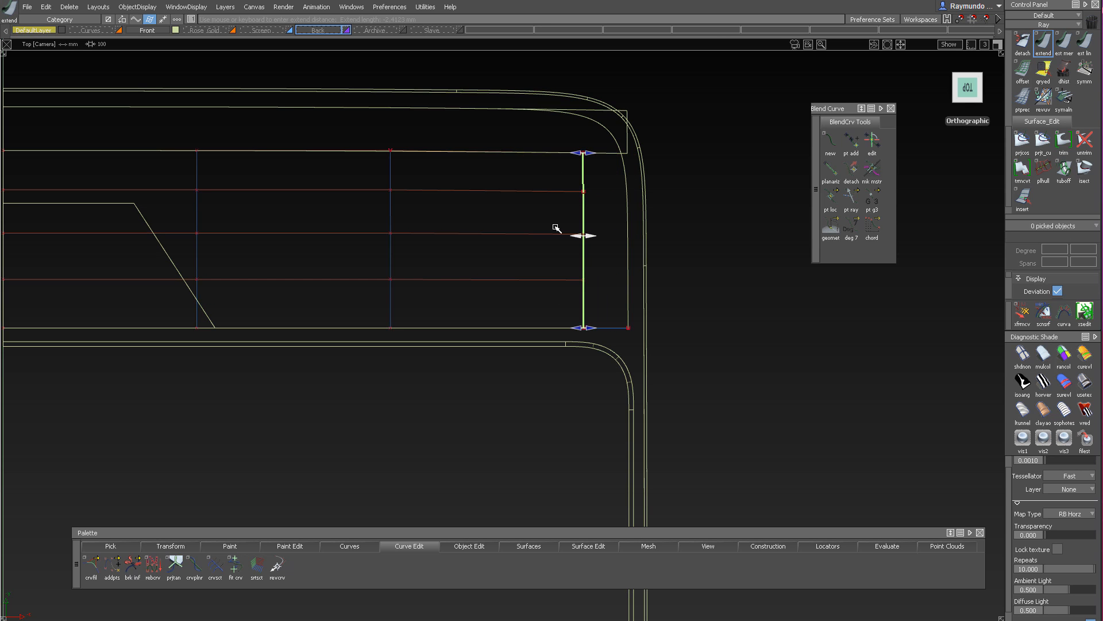
alt+shift+middle_drag(544, 137, 581, 157)
alt+shift+right_drag(581, 157, 572, 170)
key(5)
mouse_move(565, 174)
alt+shift+mouse_down()
mouse_move(545, 213)
mouse_move(559, 175)
mouse_move(603, 167)
alt+shift+mouse_up()
alt+shift+right_drag(604, 166, 628, 163)
mouse_move(629, 163)
alt+shift+mouse_down()
mouse_move(633, 51)
mouse_move(677, 127)
mouse_move(633, 108)
mouse_move(673, 121)
alt+shift+mouse_up()
ctrl+shift+drag(677, 307, 678, 215)
ctrl+alt+click(709, 301)
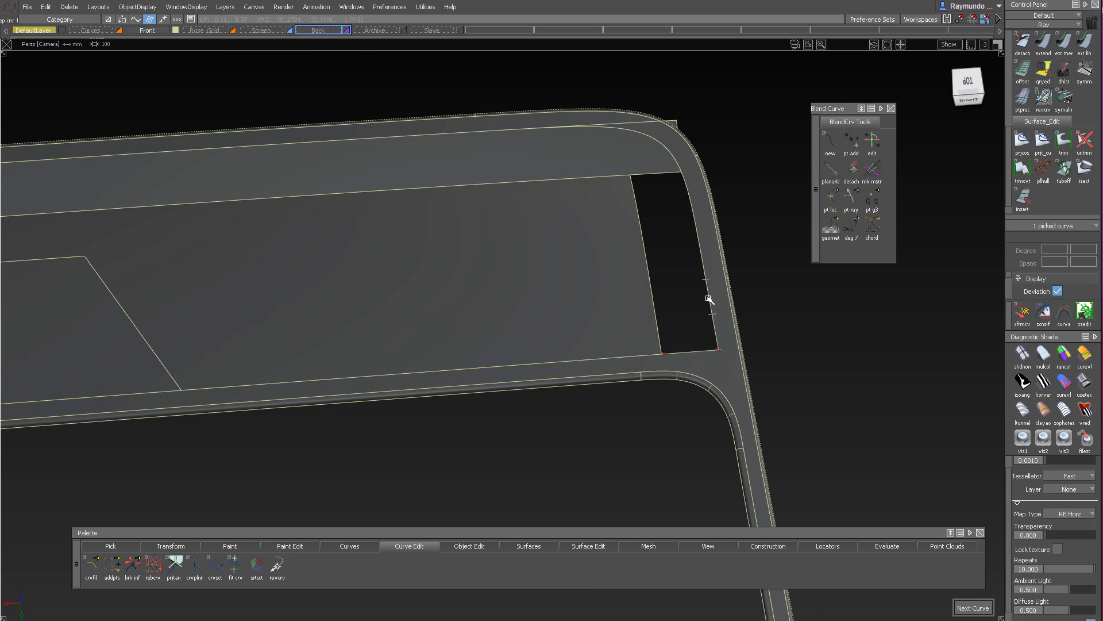
key(ctrl+z)
Build a Skin surface between the patch's shortened short end and the straight bezel border edge beside it
alt+shift+click(699, 225)
alt+shift+right_drag(699, 226, 723, 172)
alt+shift+drag(723, 173, 615, 318)
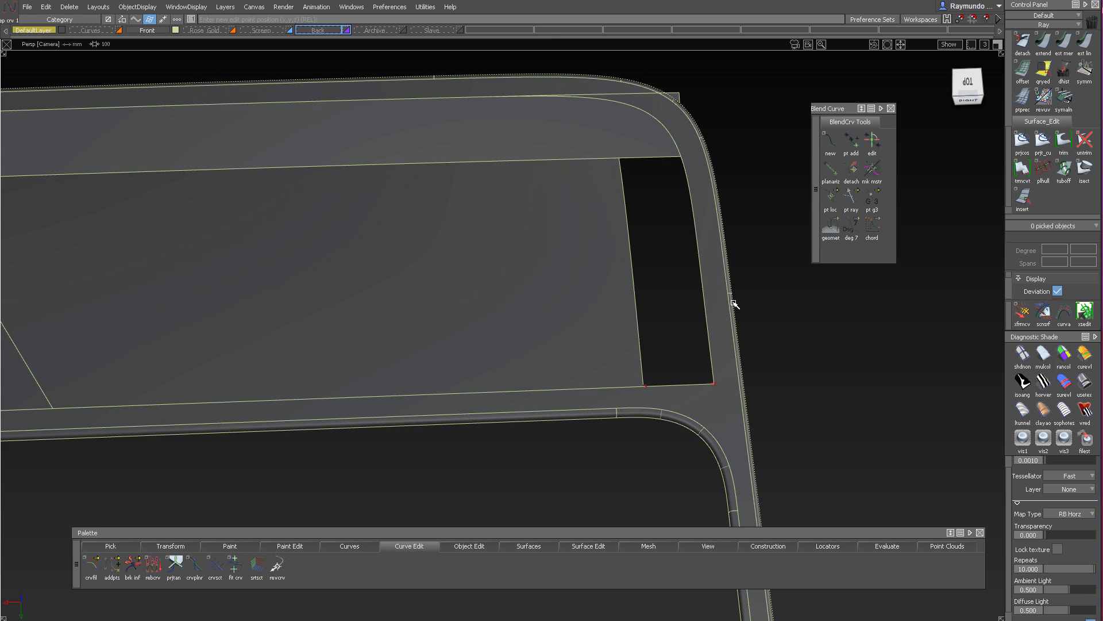
click(642, 348)
click(670, 314)
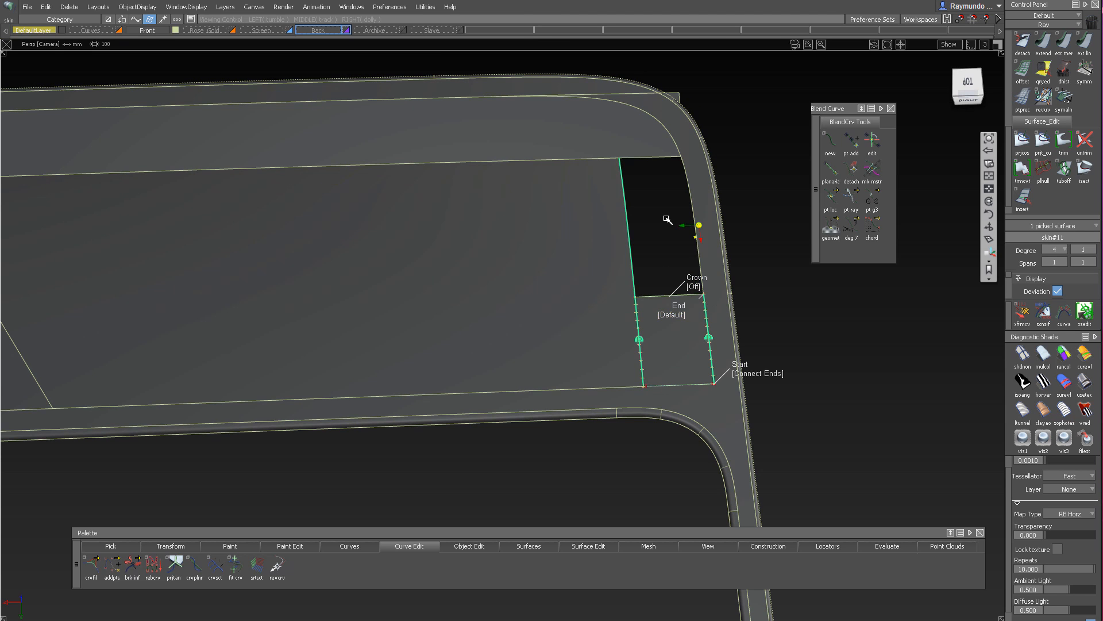
Examine how the short-end skin surface meets the patch, the bezel border and the remaining corner gap
mouse_move(667, 218)
alt+shift+mouse_down()
mouse_move(665, 382)
mouse_move(665, 328)
alt+shift+mouse_up()
alt+shift+click(665, 329)
alt+shift+right_drag(671, 332, 715, 313)
mouse_move(715, 313)
alt+shift+mouse_down()
mouse_move(697, 130)
mouse_move(569, 113)
mouse_move(532, 289)
mouse_move(564, 270)
alt+shift+mouse_up()
alt+shift+drag(603, 347, 609, 247)
click(712, 219)
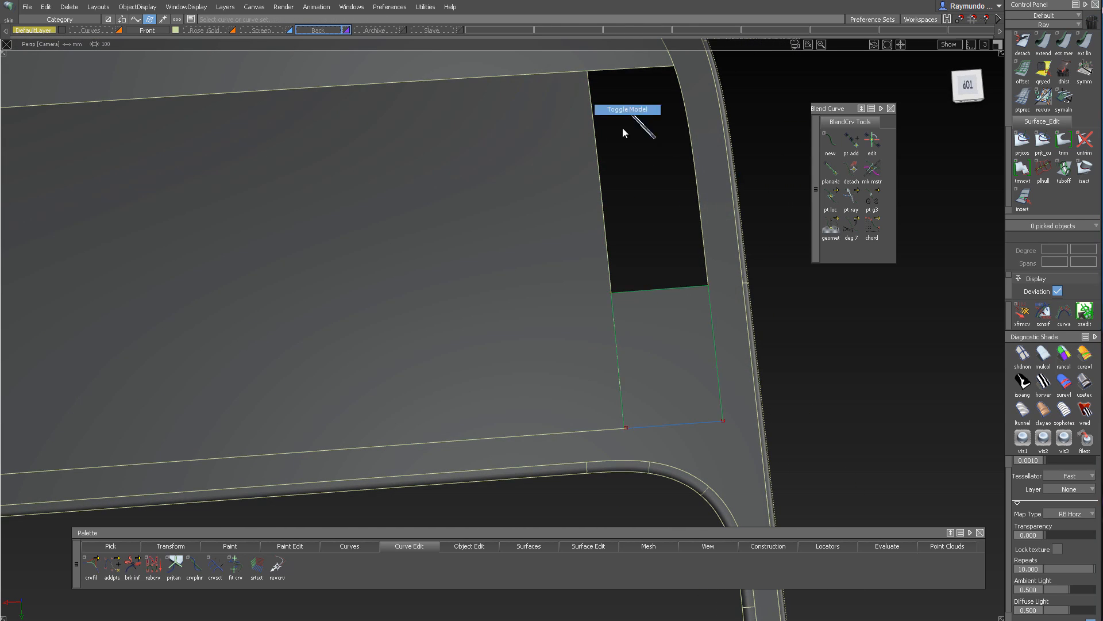
mouse_move(623, 127)
alt+shift+mouse_down()
mouse_move(608, 253)
mouse_move(532, 92)
mouse_move(667, 329)
mouse_move(672, 185)
mouse_move(670, 264)
mouse_move(611, 335)
mouse_move(532, 251)
mouse_move(431, 229)
mouse_move(581, 231)
alt+shift+mouse_up()
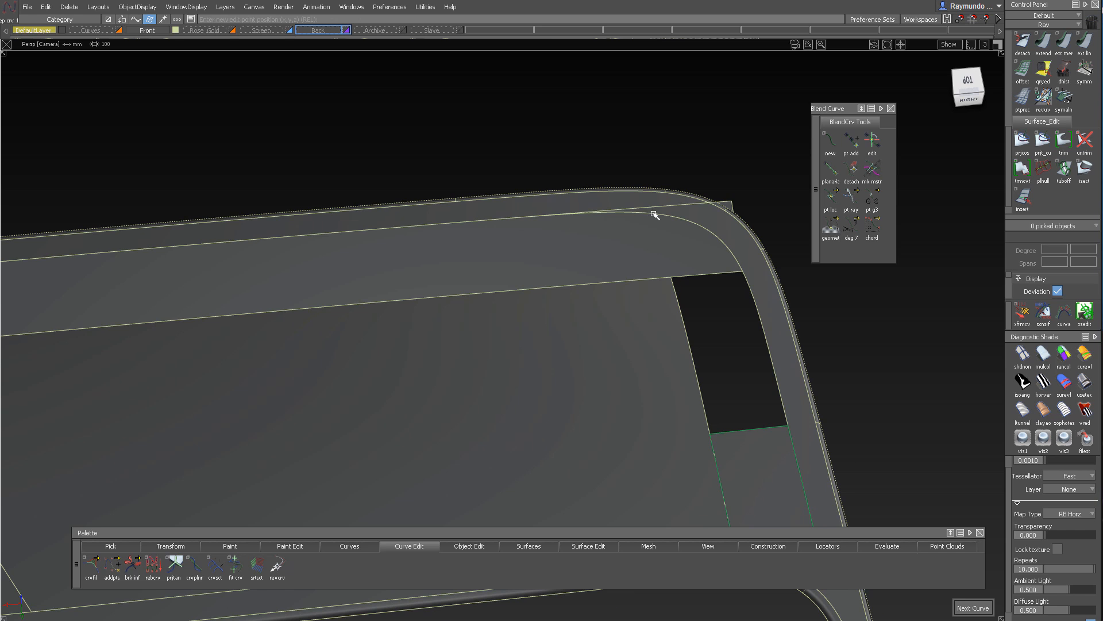
Shorten the long-side skin surface with Extend to line up with a reference line where the bezel border's rounded corner begins
alt+shift+drag(402, 259, 762, 271)
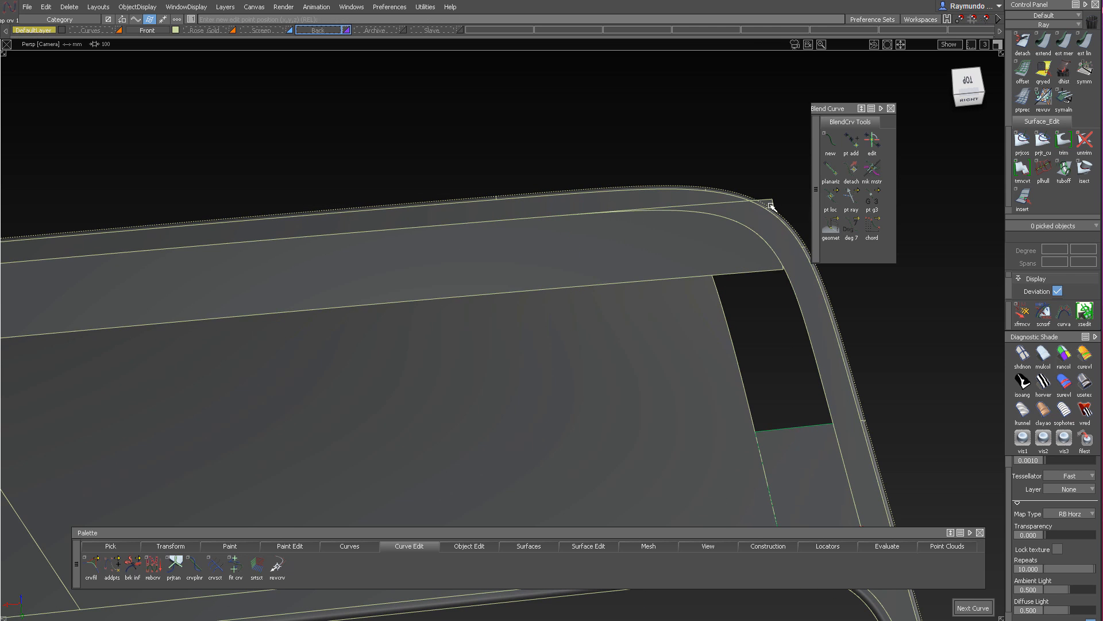
drag(770, 202, 457, 224)
drag(545, 218, 557, 242)
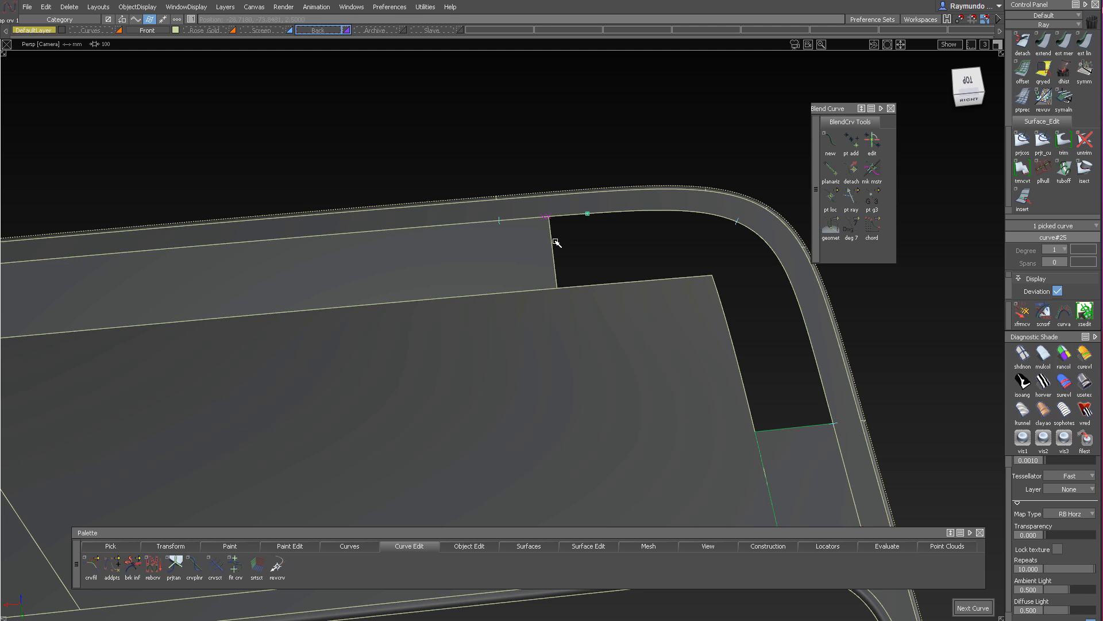
alt+shift+right_drag(442, 268, 573, 242)
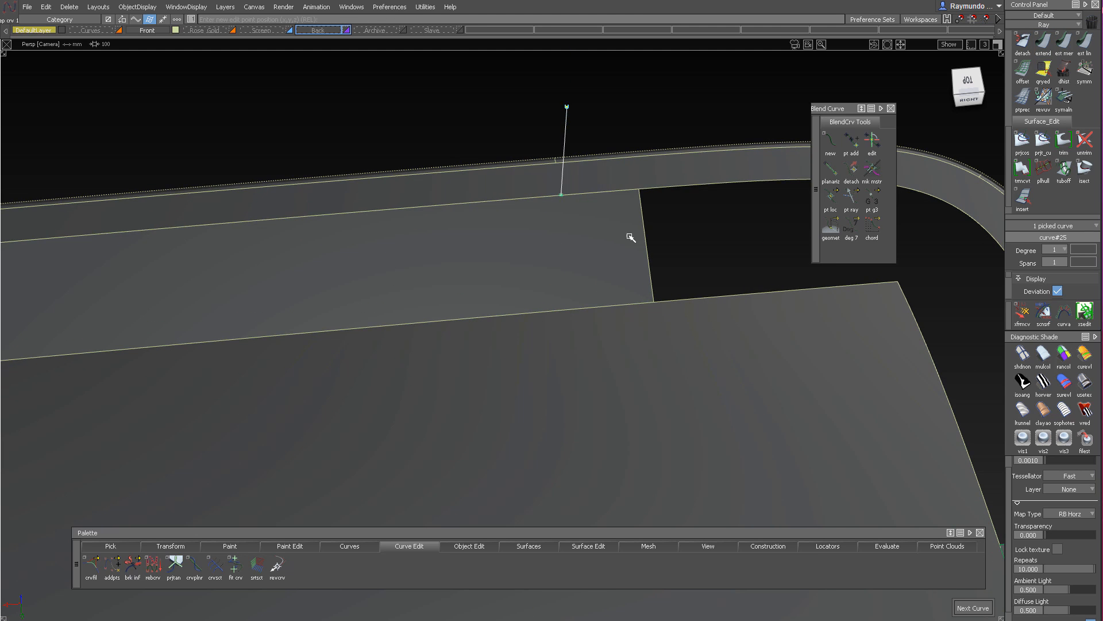
ctrl+alt+drag(631, 238, 546, 214)
ctrl+shift+drag(572, 214, 597, 166)
alt+shift+right_drag(598, 167, 521, 244)
alt+shift+drag(521, 244, 472, 204)
Delete the reference lines at the long-side skin surface and at the short-end skin surface
click(469, 202)
key(Delete)
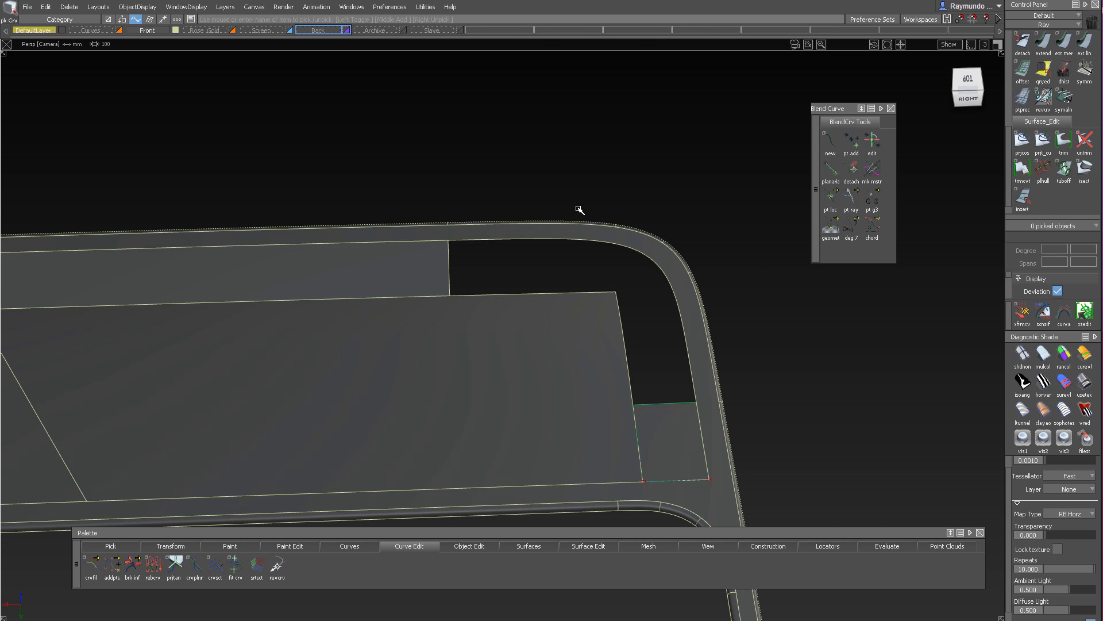
alt+shift+drag(580, 207, 671, 395)
click(519, 391)
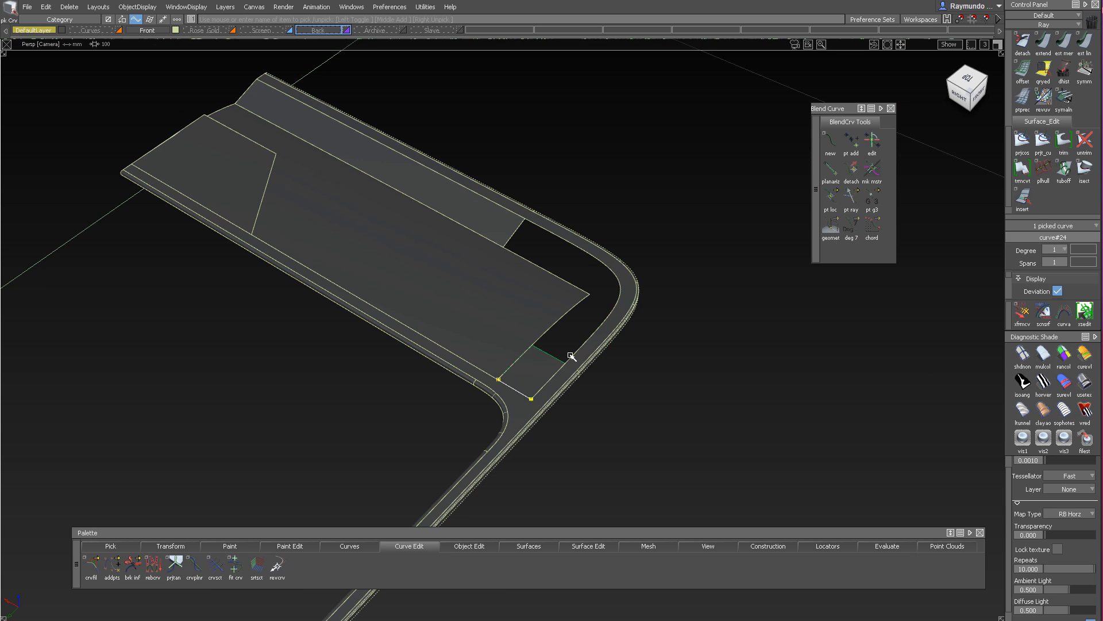
ctrl+shift+drag(594, 281, 561, 328)
alt+shift+right_drag(529, 347, 546, 347)
alt+shift+drag(547, 347, 544, 371)
Assign the recess patch and both skin surfaces to the Front layer
ctrl+shift+drag(543, 402, 529, 473)
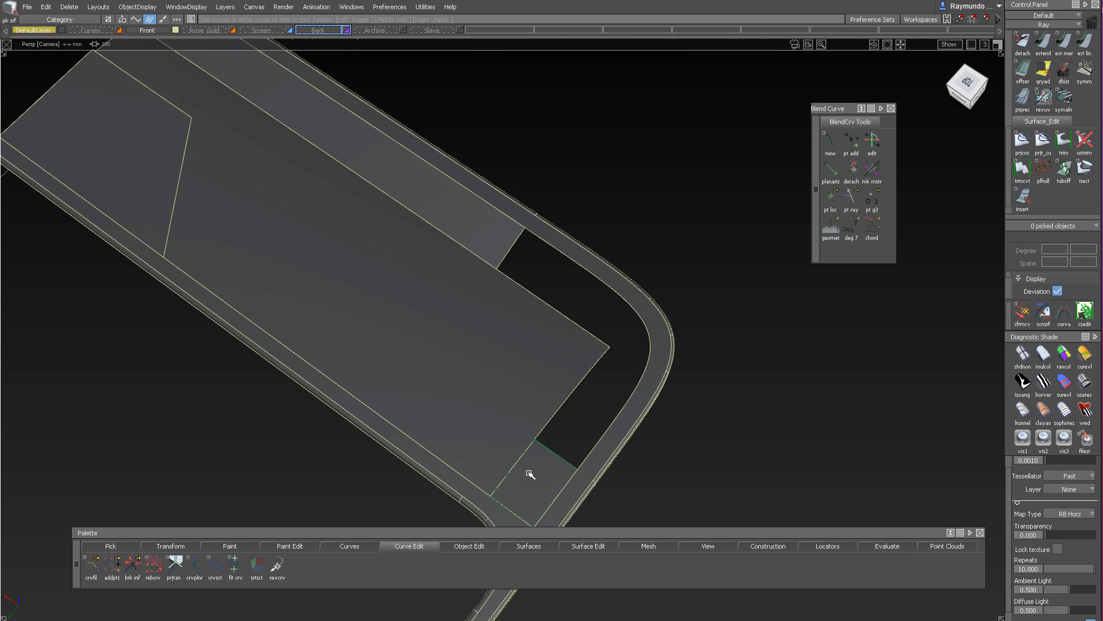
click(530, 475)
click(501, 220)
click(147, 30)
click(158, 42)
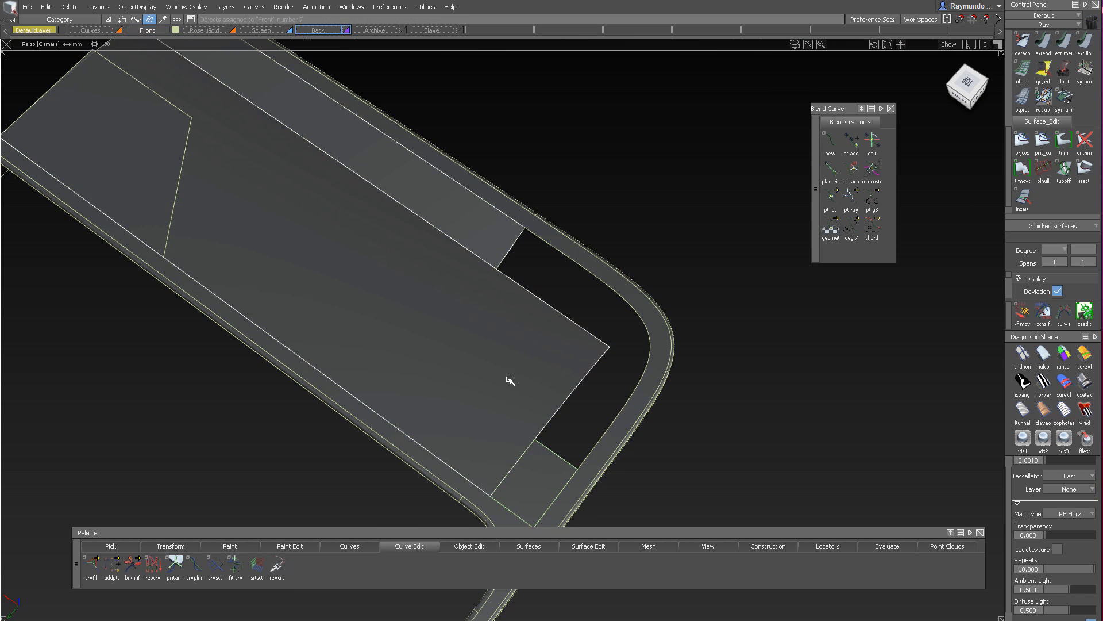
Duplicate the bezel border's rounded inner edge as a curve with no rebuild to inspect its control points, and delete the copy
mouse_move(536, 406)
alt+shift+mouse_down()
mouse_move(562, 412)
mouse_move(562, 359)
mouse_move(693, 288)
mouse_move(706, 336)
alt+shift+mouse_up()
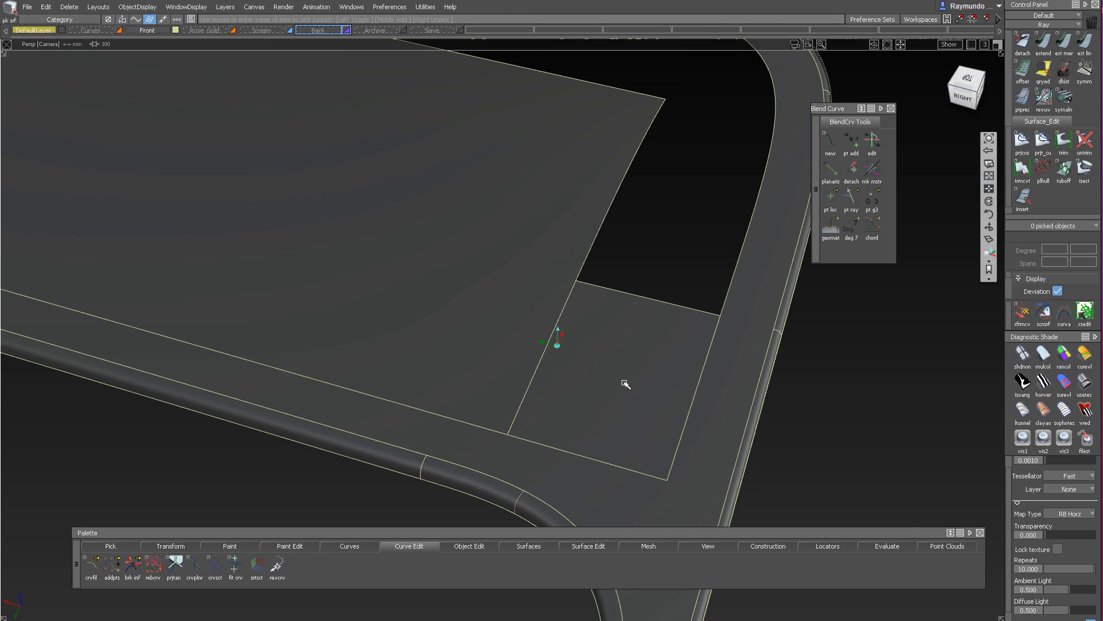
mouse_move(615, 365)
alt+shift+mouse_down()
mouse_move(611, 517)
mouse_move(599, 355)
mouse_move(544, 238)
mouse_move(589, 376)
alt+shift+mouse_up()
mouse_move(365, 234)
alt+shift+mouse_down()
mouse_move(552, 274)
mouse_move(608, 389)
mouse_move(600, 224)
mouse_move(613, 318)
mouse_move(588, 228)
alt+shift+mouse_up()
alt+shift+right_drag(589, 228, 575, 208)
mouse_move(575, 209)
alt+shift+mouse_down()
mouse_move(576, 81)
mouse_move(572, 407)
mouse_move(572, 297)
mouse_move(591, 209)
mouse_move(581, 347)
mouse_move(528, 343)
mouse_move(322, 222)
mouse_move(439, 278)
mouse_move(406, 240)
alt+shift+mouse_up()
alt+shift+drag(667, 455, 577, 236)
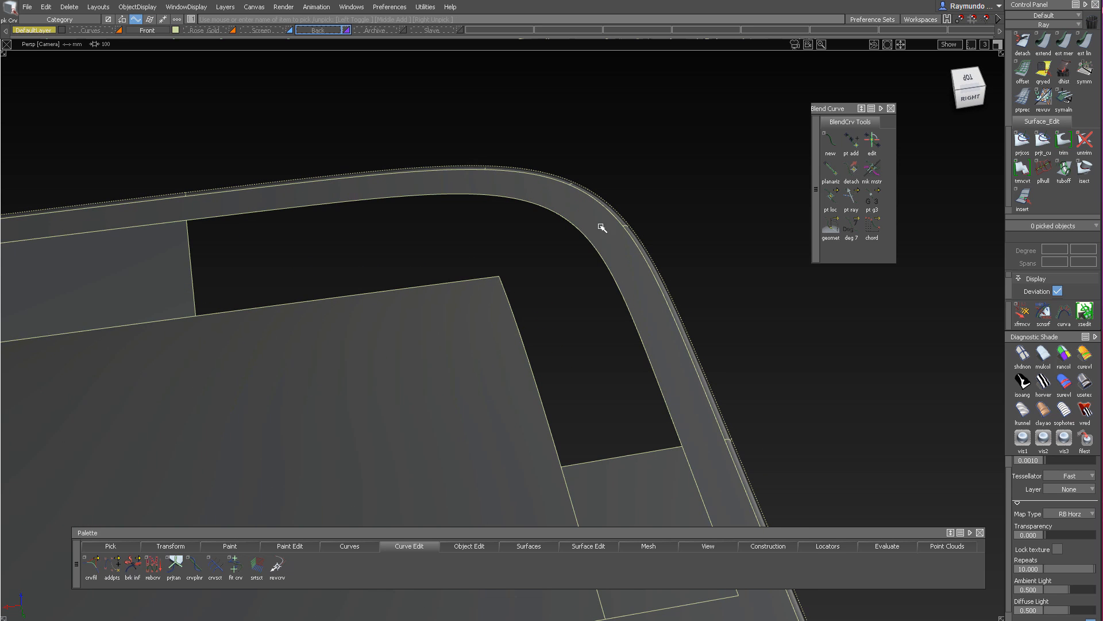
click(607, 265)
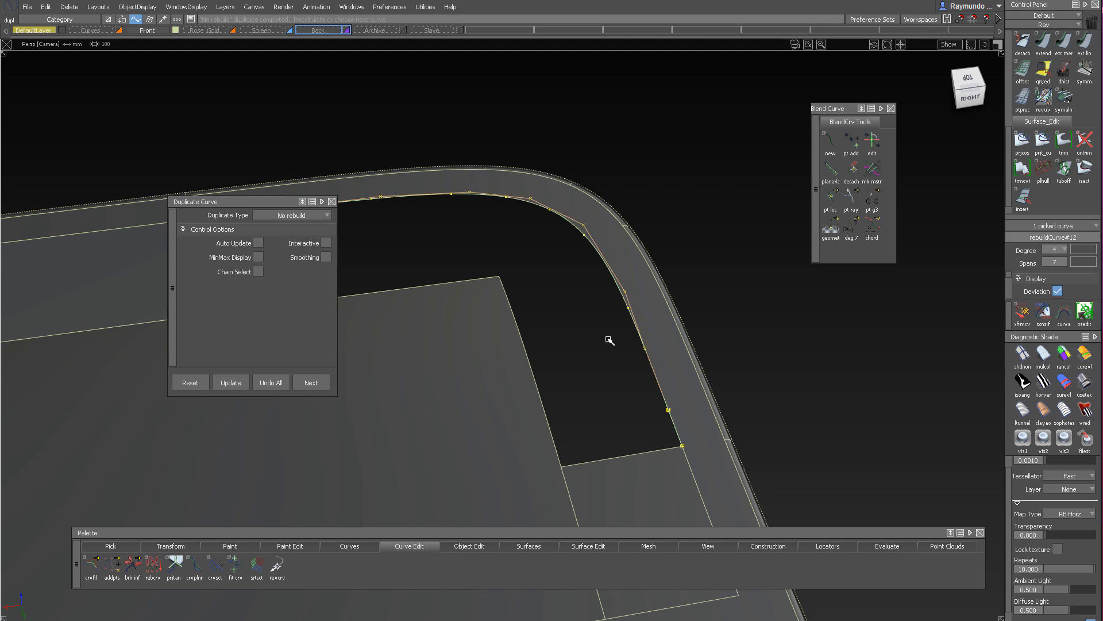
ctrl+shift+drag(611, 340, 643, 294)
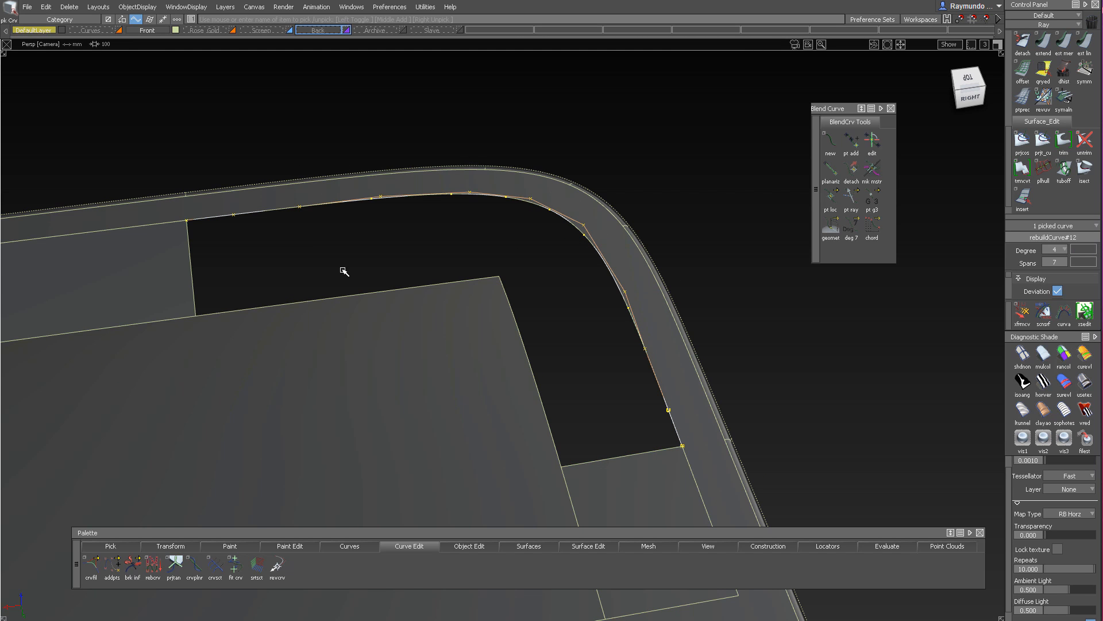
key(Delete)
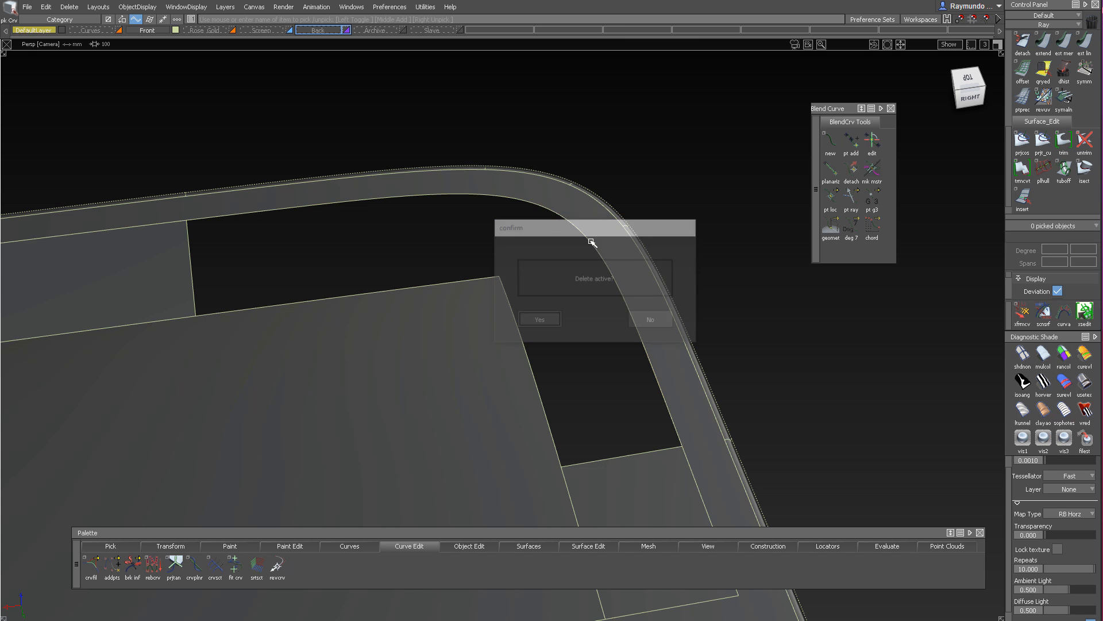
alt+shift+drag(589, 281, 624, 194)
ctrl+shift+drag(625, 195, 625, 329)
click(612, 304)
click(395, 207)
alt+shift+drag(396, 210, 452, 340)
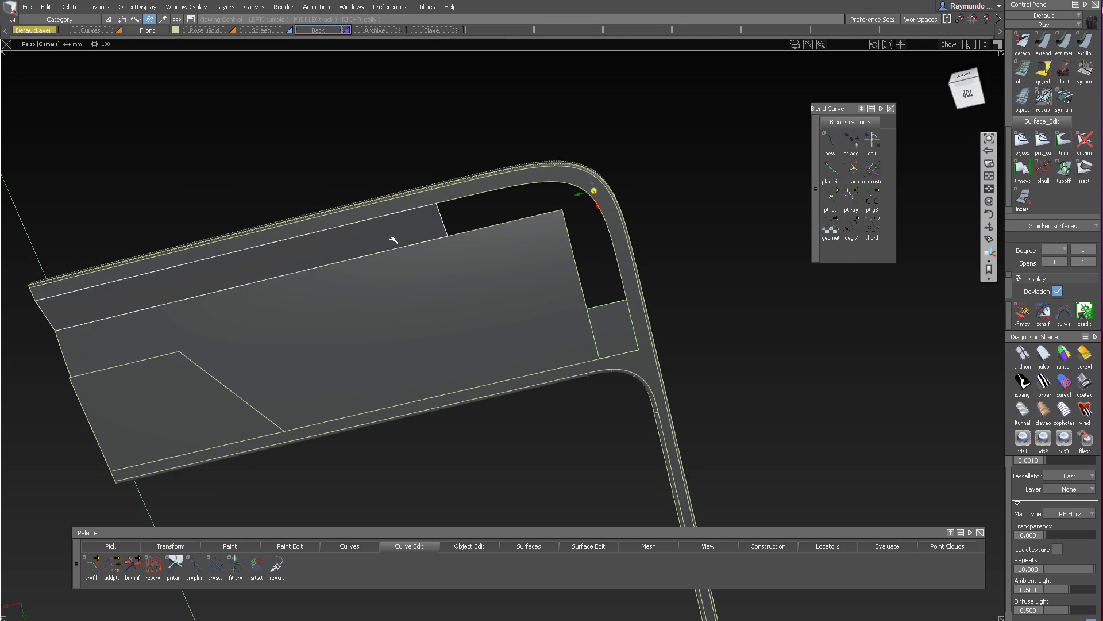
alt+shift+click(392, 236)
alt+shift+right_drag(393, 238, 439, 322)
alt+shift+drag(440, 322, 404, 260)
Try to trim the outer side wall around the rounded corner, keeping the picked region
alt+shift+right_drag(578, 400, 644, 417)
alt+shift+drag(644, 417, 670, 369)
alt+shift+click(674, 300)
alt+shift+right_drag(674, 300, 710, 305)
click(691, 398)
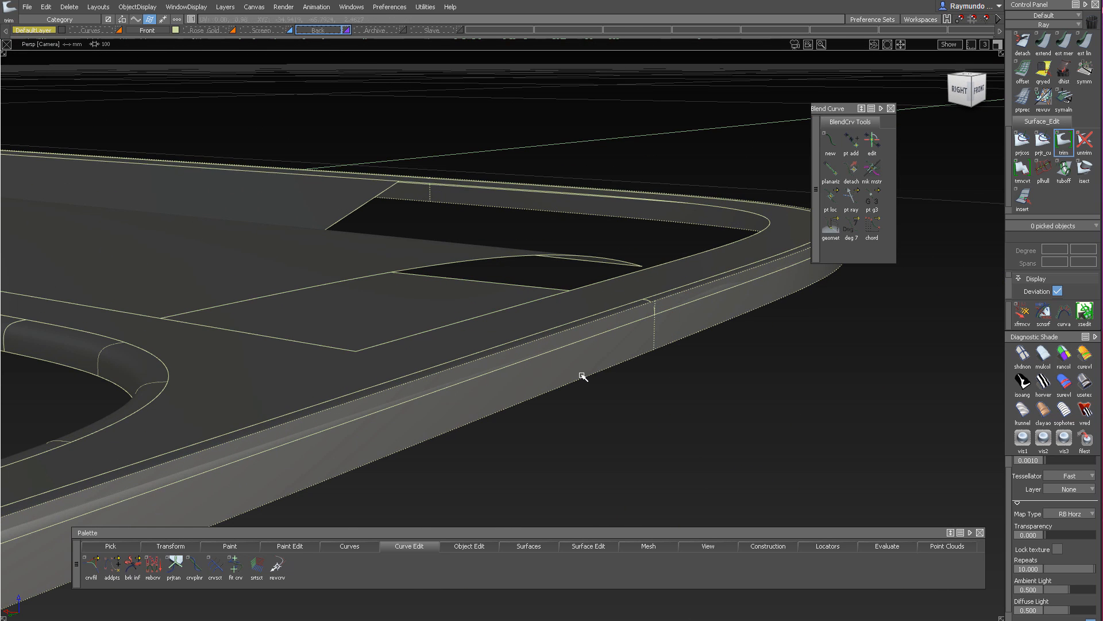
click(583, 376)
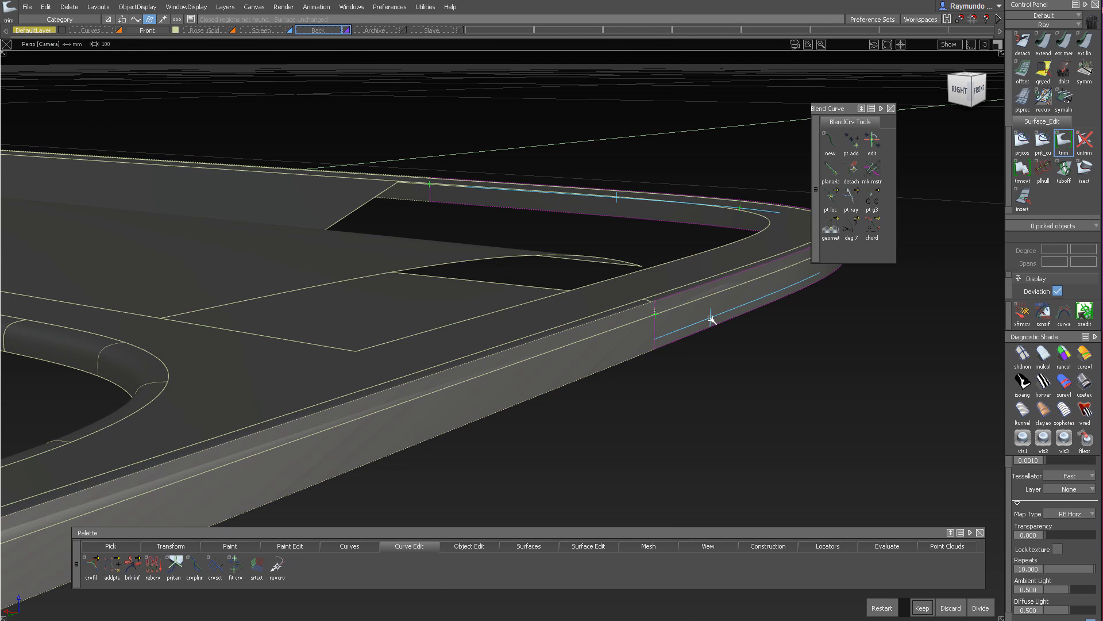
click(919, 607)
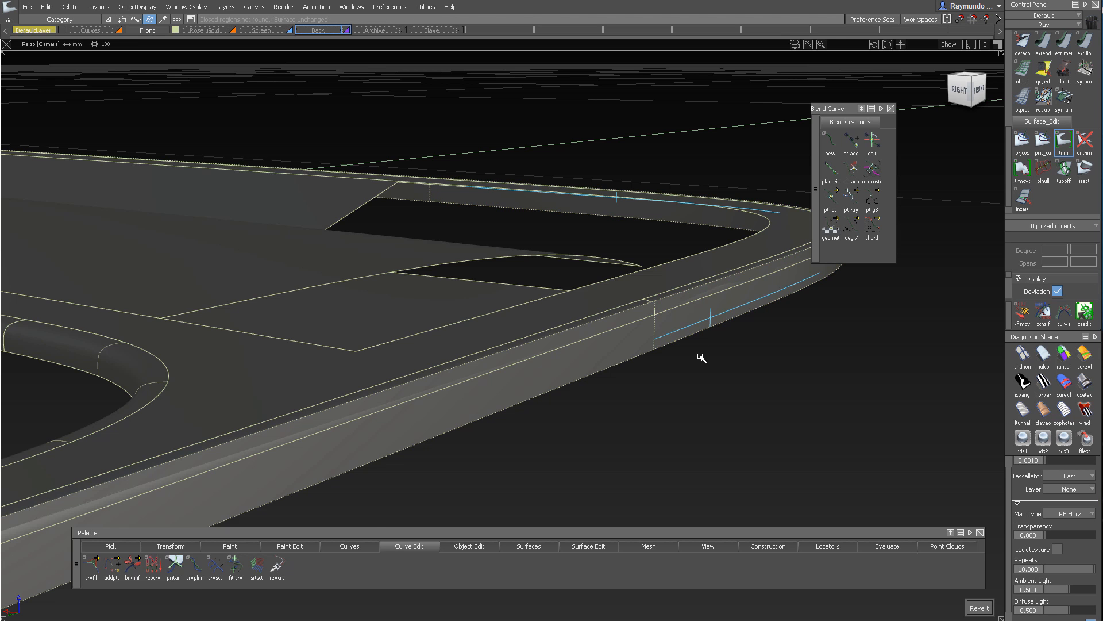
alt+shift+drag(701, 330, 655, 276)
key(ctrl+z)
Isolate the straight outer side wall along the phone's short end, trim it keeping the picked region, and show all surfaces again
drag(625, 222, 692, 202)
ctrl+shift+right_drag(692, 202, 638, 388)
click(632, 356)
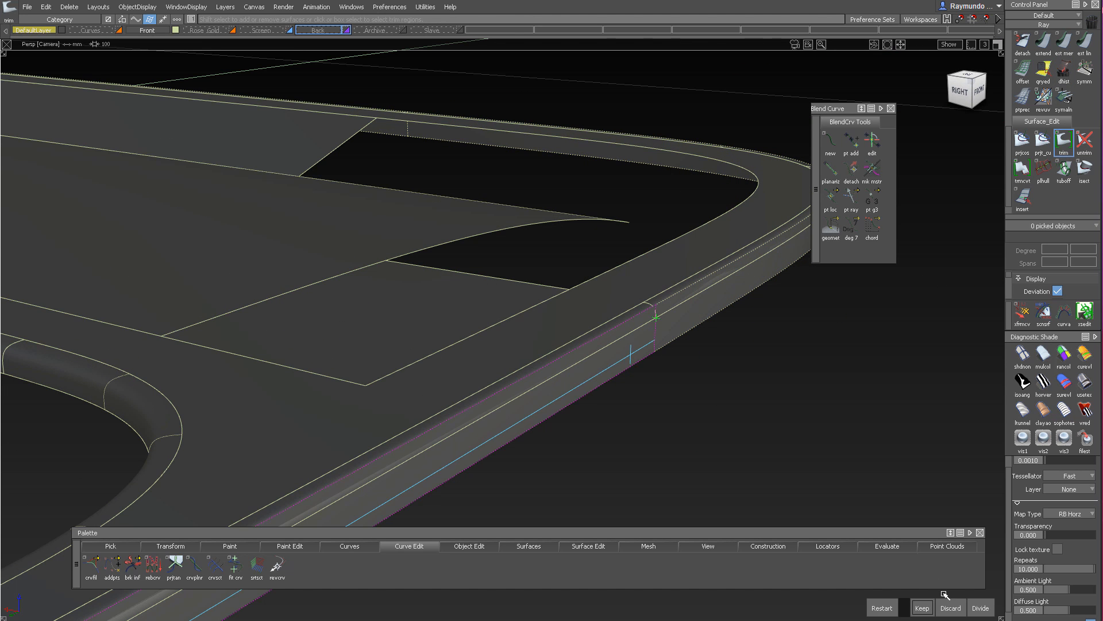
click(922, 608)
mouse_move(714, 320)
alt+shift+mouse_down()
mouse_move(664, 300)
mouse_move(511, 328)
mouse_move(522, 339)
alt+shift+mouse_up()
ctrl+shift+drag(520, 184, 524, 299)
ctrl+shift+drag(525, 290, 528, 334)
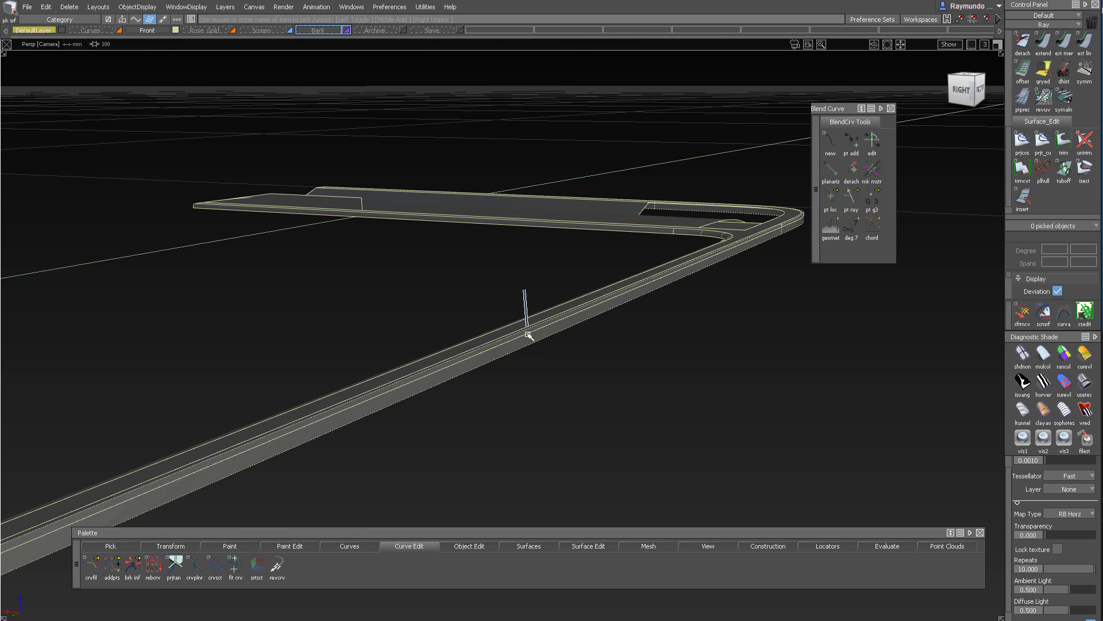
key(alt+h)
alt+shift+right_drag(641, 311, 559, 331)
click(558, 323)
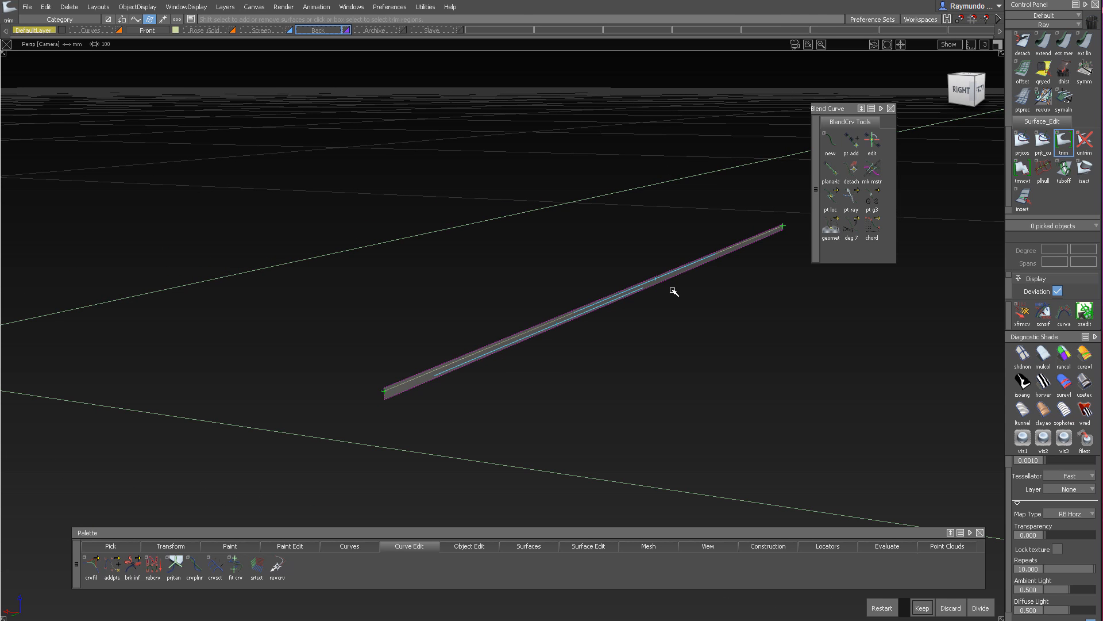
click(922, 608)
key(alt+v)
Trim the outer side wall around the phone's rounded corner, keeping the picked region
alt+shift+right_drag(768, 231, 837, 249)
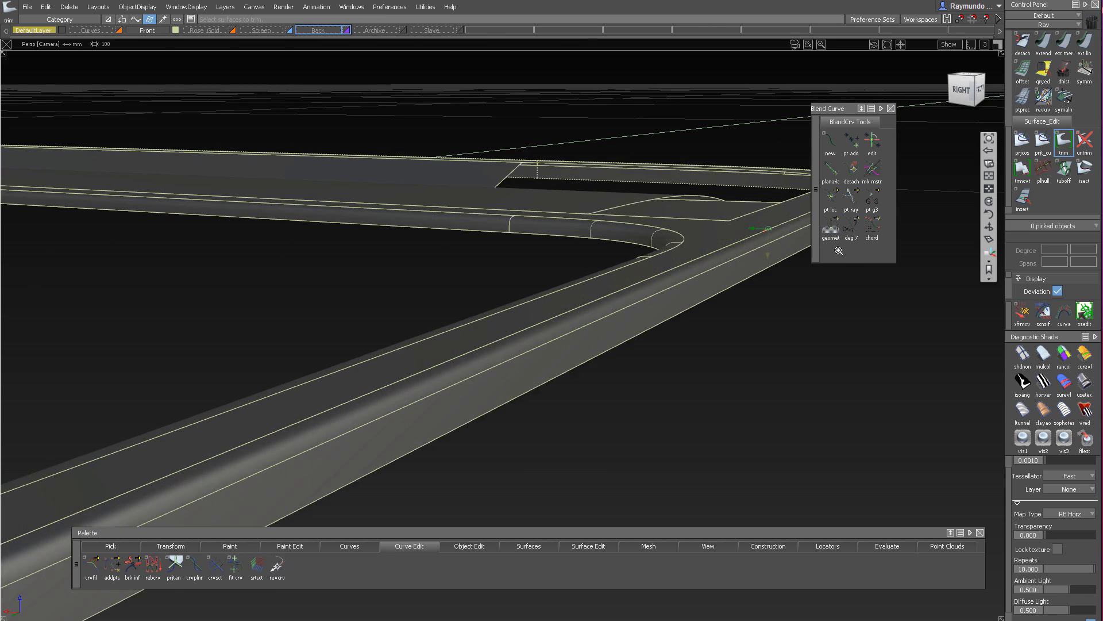
alt+shift+drag(837, 249, 700, 320)
alt+shift+middle_drag(699, 320, 573, 345)
click(591, 300)
alt+shift+middle_drag(943, 299, 356, 311)
alt+shift+drag(461, 189, 583, 197)
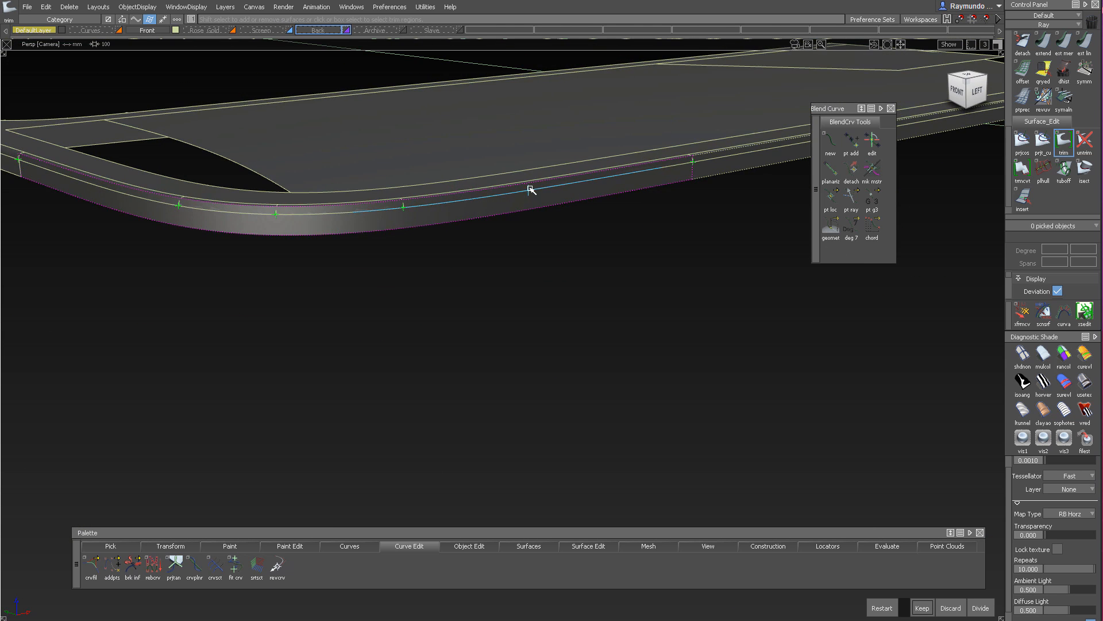
key(space)
Trim the straight outer side wall along the phone's long side, keeping the picked region
alt+shift+middle_drag(628, 188, 463, 228)
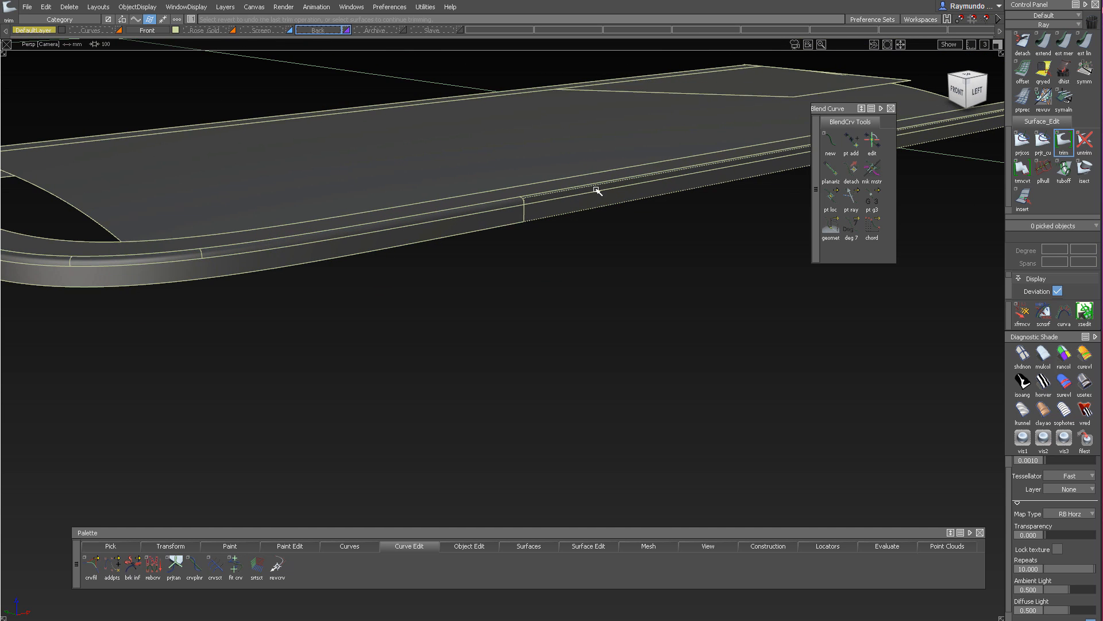
click(594, 191)
click(560, 213)
alt+shift+middle_drag(555, 219, 531, 235)
alt+shift+drag(531, 235, 756, 163)
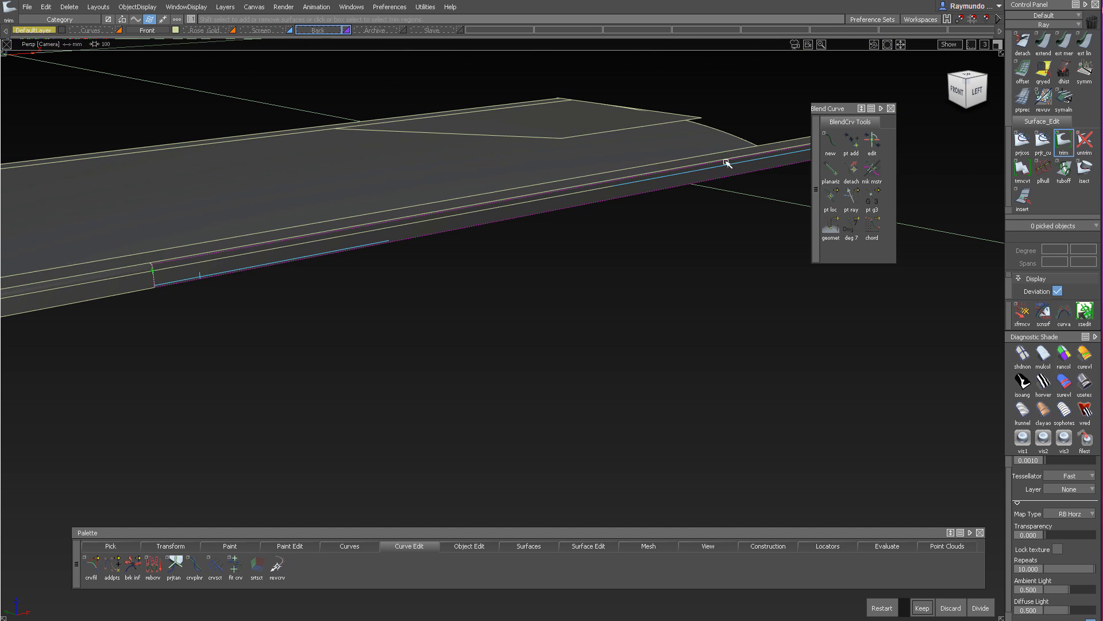
key(space)
Pick the long-side and short-end skin surfaces and hide everything else
alt+shift+drag(522, 184, 443, 321)
ctrl+shift+drag(333, 365, 378, 290)
drag(378, 290, 570, 323)
alt+shift+drag(570, 322, 569, 409)
ctrl+shift+drag(726, 316, 722, 430)
click(637, 396)
click(457, 274)
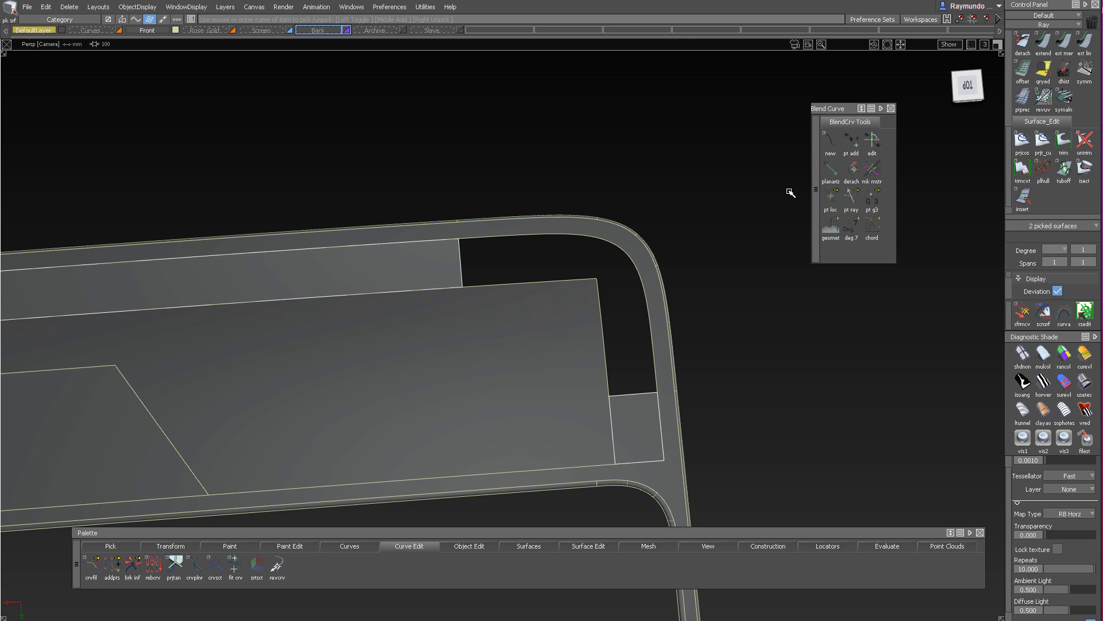
ctrl+shift+right_drag(513, 273, 526, 315)
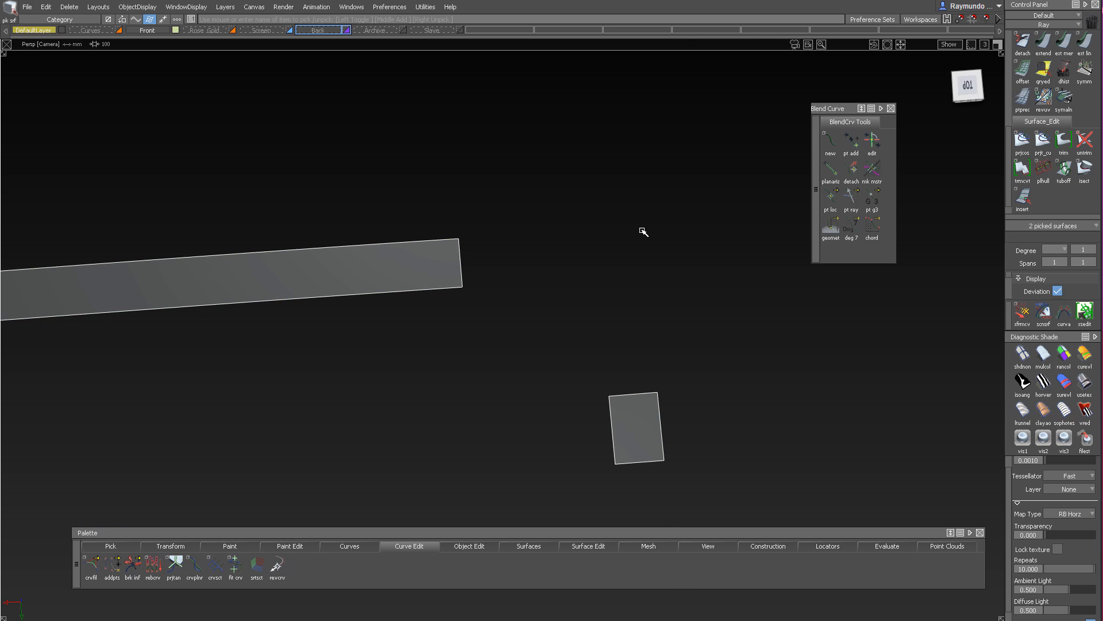
Create two blend curves across the corner gap, joining the inner corners and the outer corners of the two skin surfaces
click(643, 232)
click(612, 407)
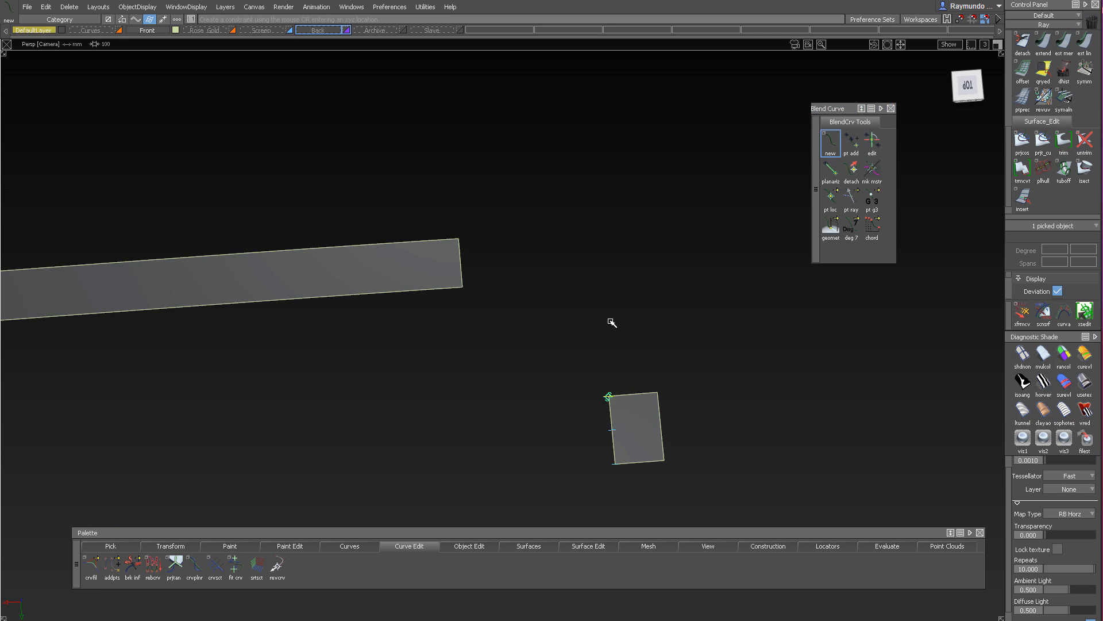
click(448, 288)
ctrl+shift+drag(491, 387, 467, 228)
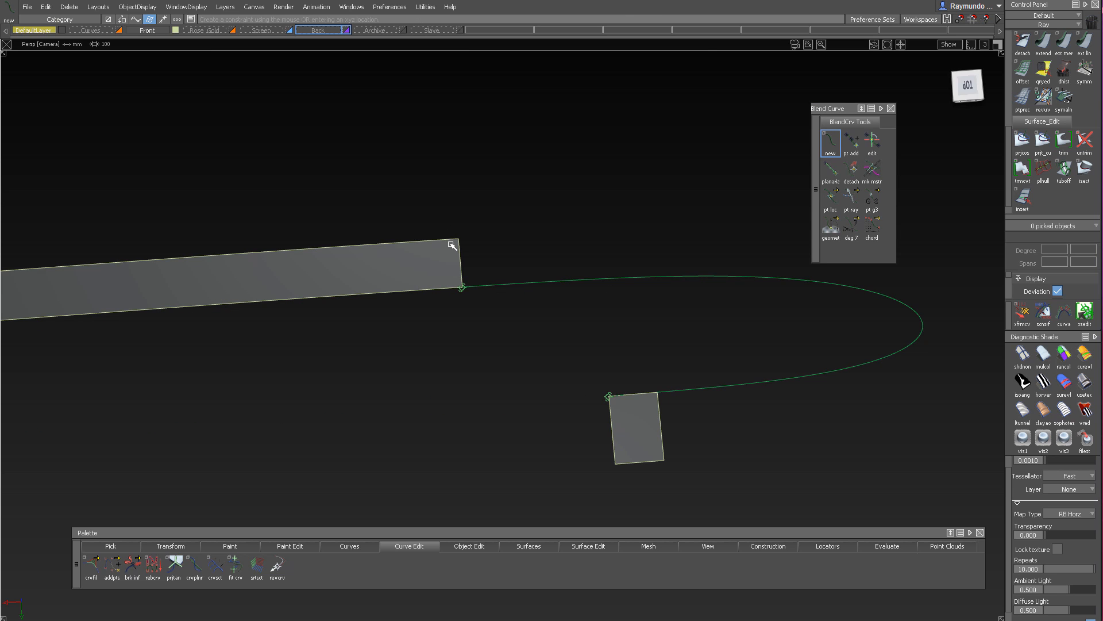
click(659, 393)
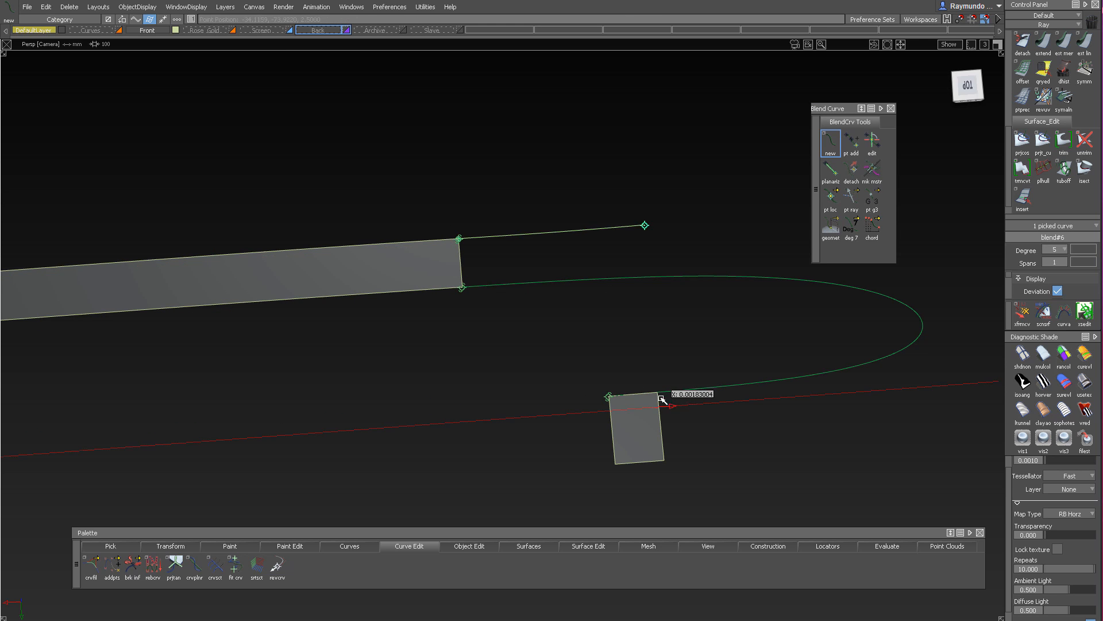
Realign both blend curves' end tangents at the short-end skin surface to follow its side edges towards the corner
click(867, 144)
drag(704, 424, 705, 424)
click(659, 415)
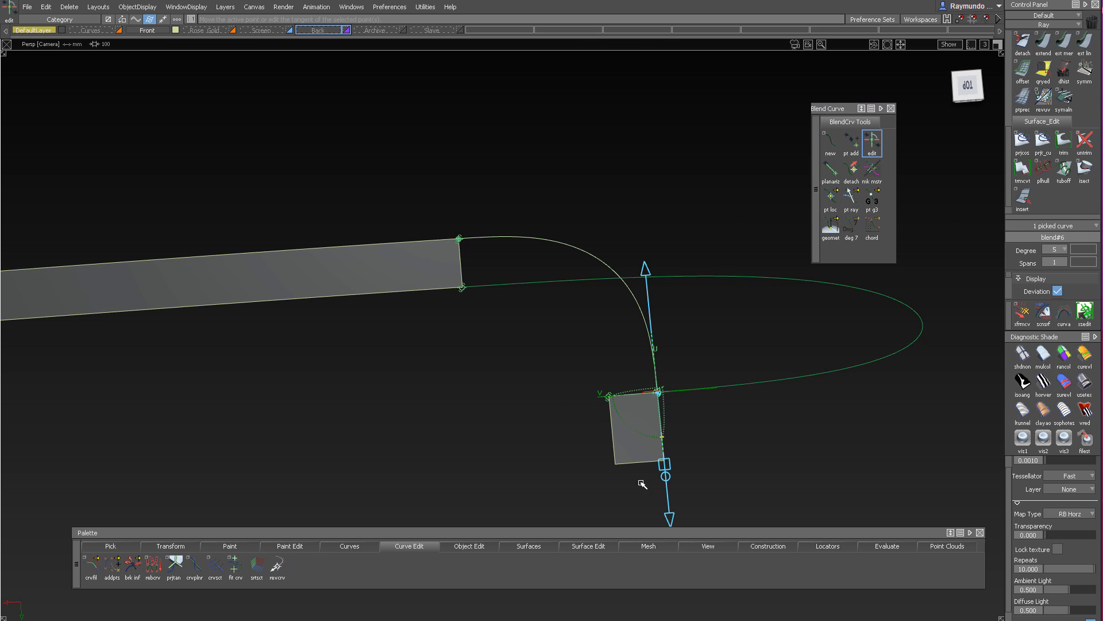
ctrl+shift+drag(640, 481, 623, 415)
click(611, 410)
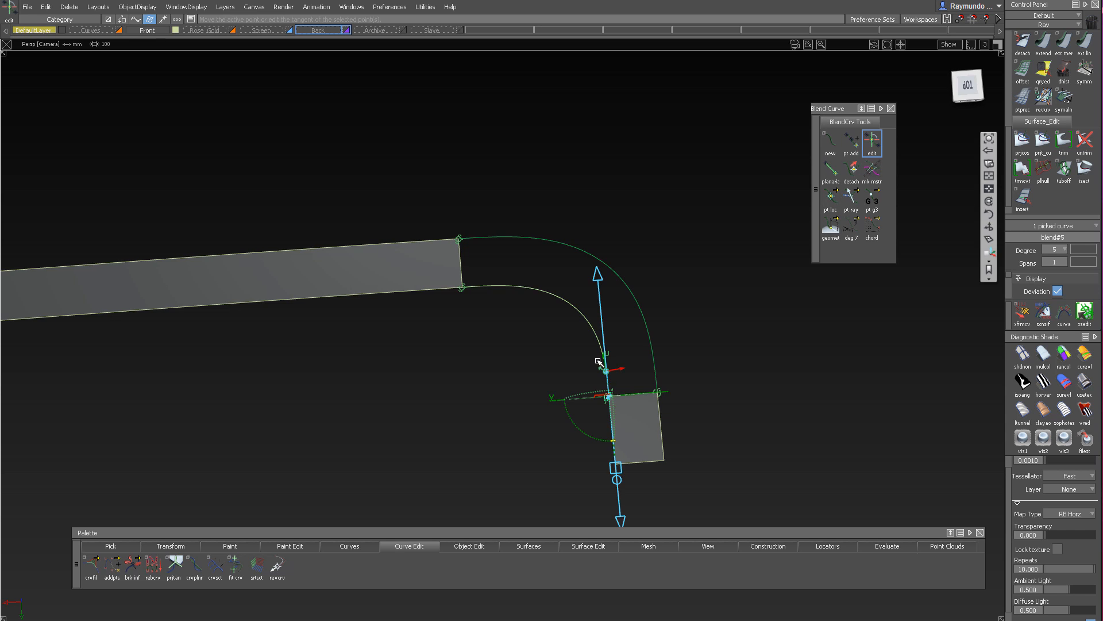
alt+shift+drag(600, 364, 596, 412)
Select all end points of the two blend curves and set their continuity to G3
click(385, 187)
drag(384, 186, 778, 446)
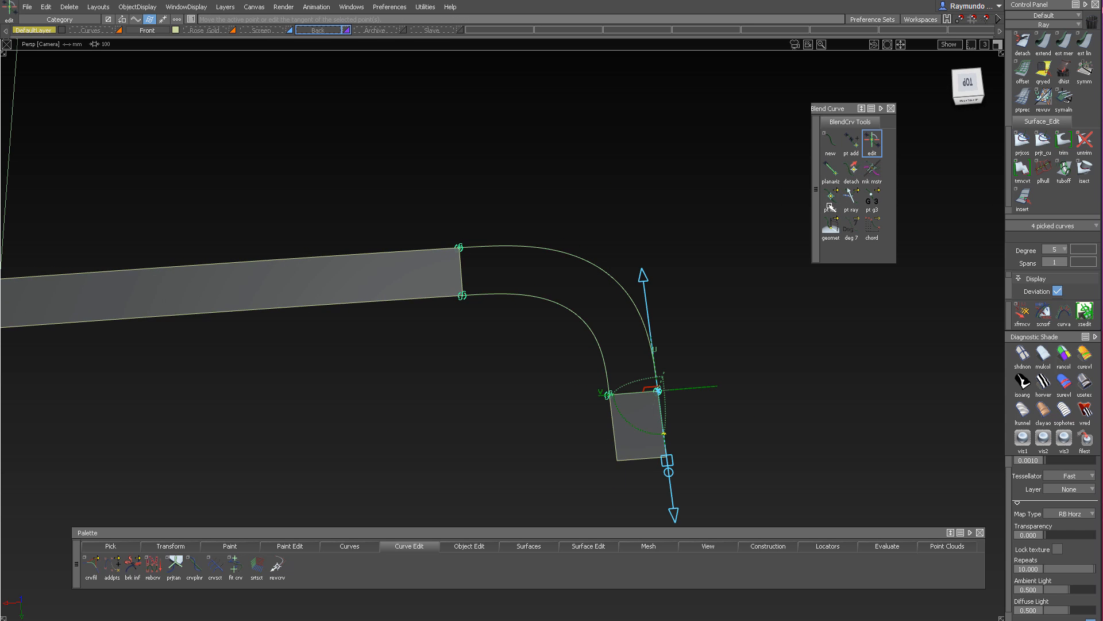
click(872, 200)
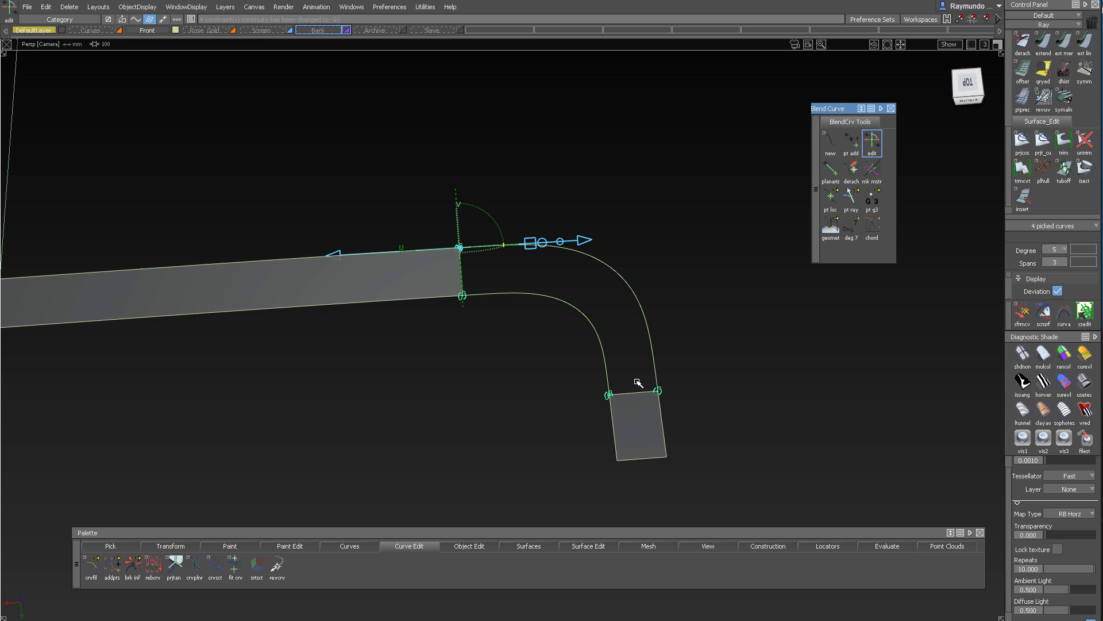
Pick both corner blend curves and change their degree to 7
ctrl+shift+drag(619, 340, 604, 293)
ctrl+shift+drag(582, 250, 639, 279)
click(637, 293)
click(595, 328)
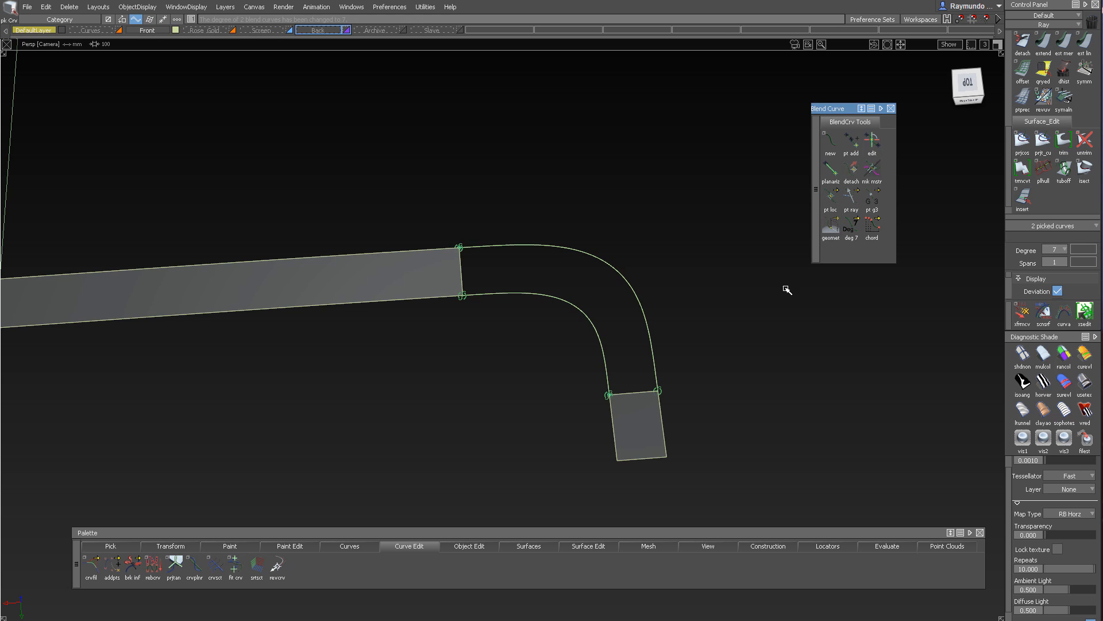
Select the blend curves' end points for editing and show all hidden surfaces again
alt+shift+drag(676, 379, 689, 400)
click(872, 141)
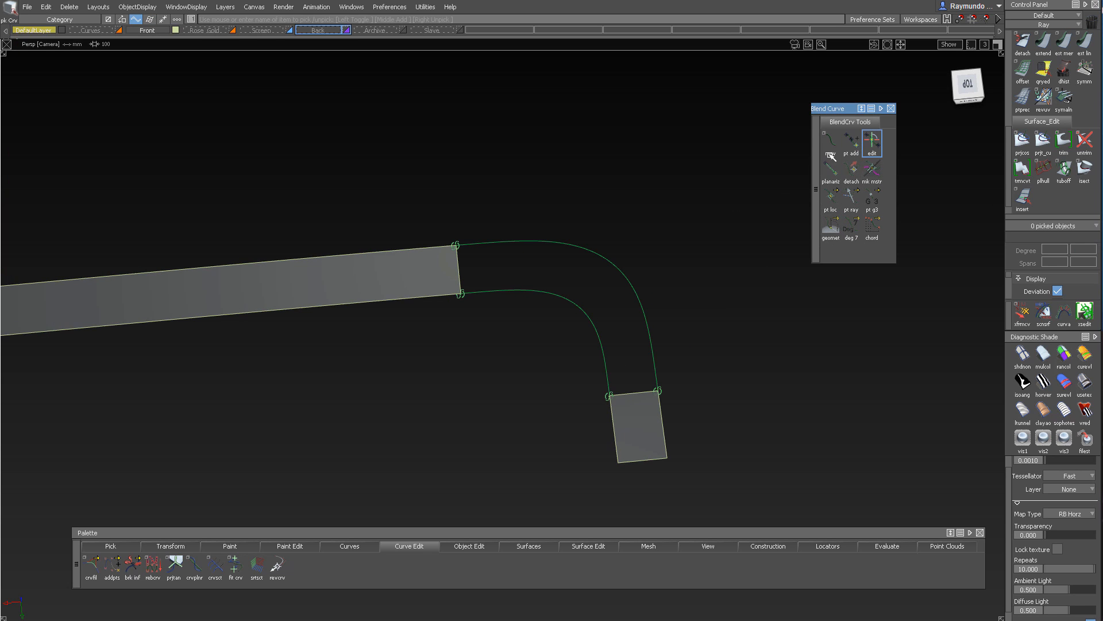
drag(396, 160, 809, 455)
key(alt+v)
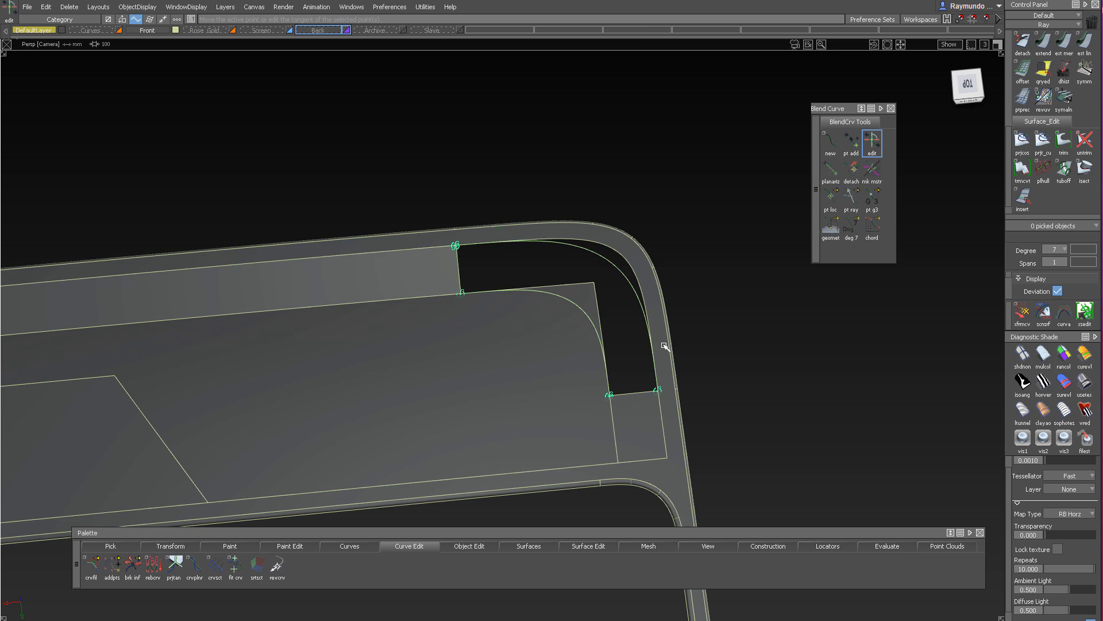
Extend the outer blend curve's tangent at the long-side skin's end so the curve follows the bezel's inner border around the corner
alt+shift+right_drag(478, 238, 519, 264)
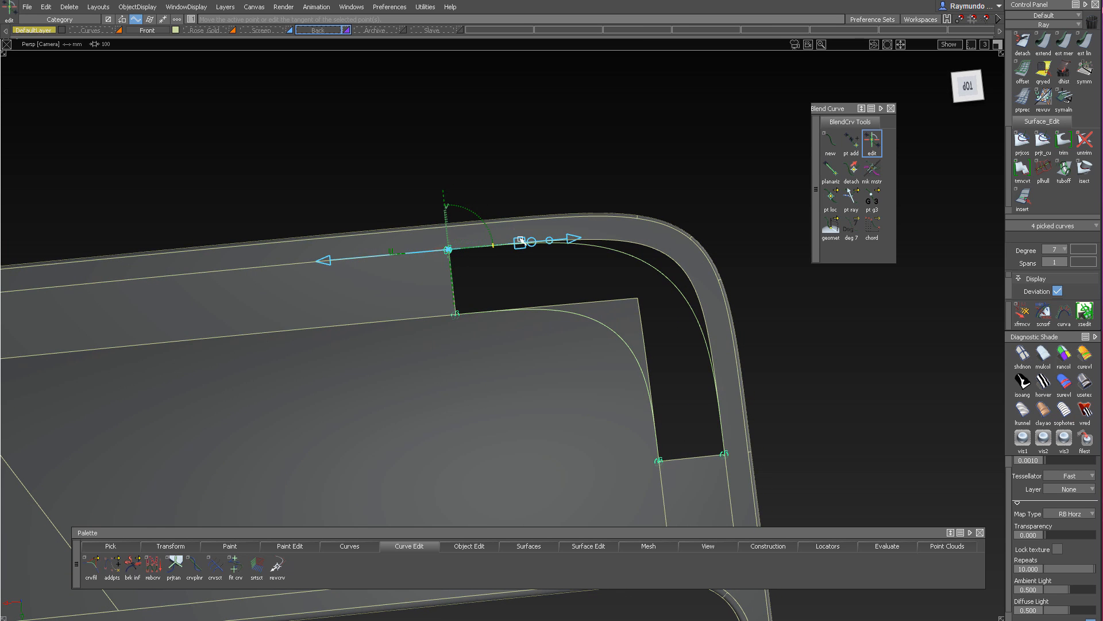
drag(520, 240, 608, 237)
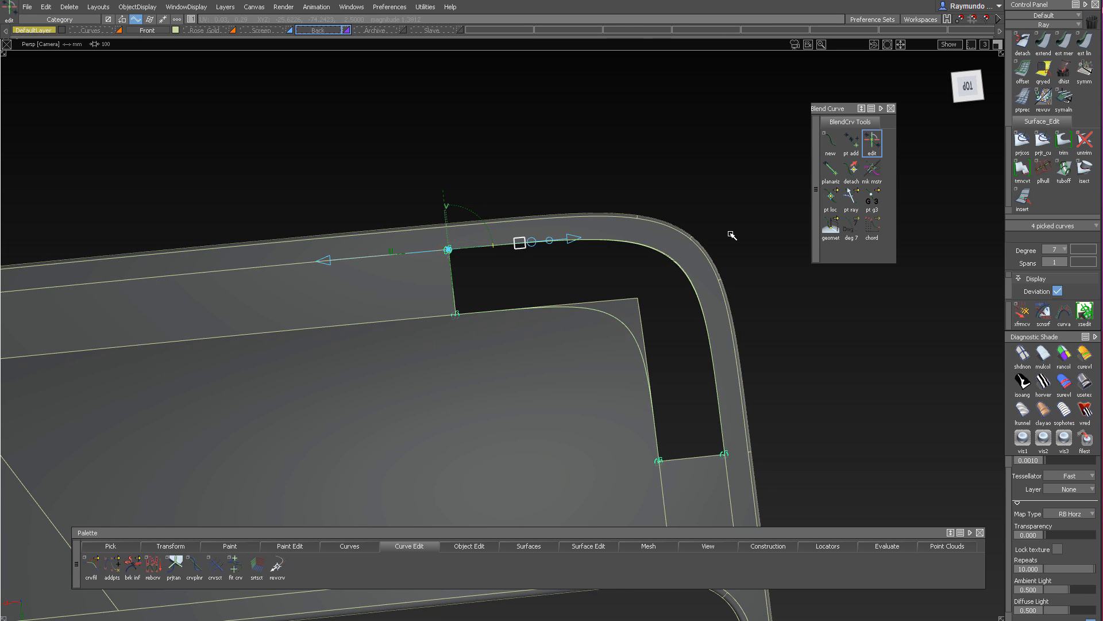
alt+shift+right_drag(741, 237, 721, 142)
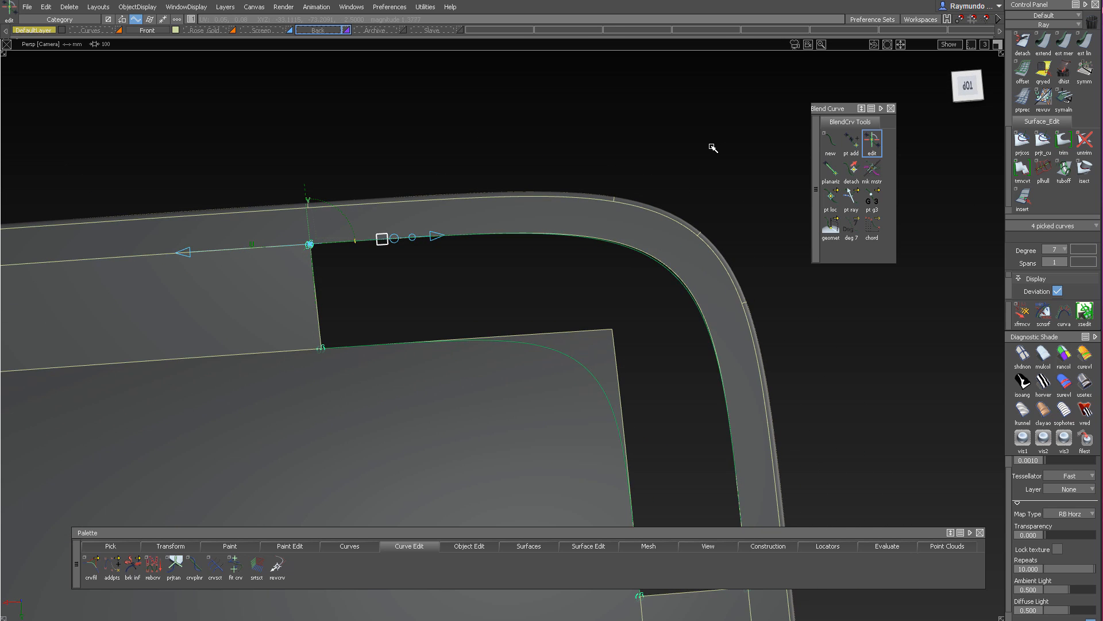
alt+shift+right_drag(540, 160, 473, 232)
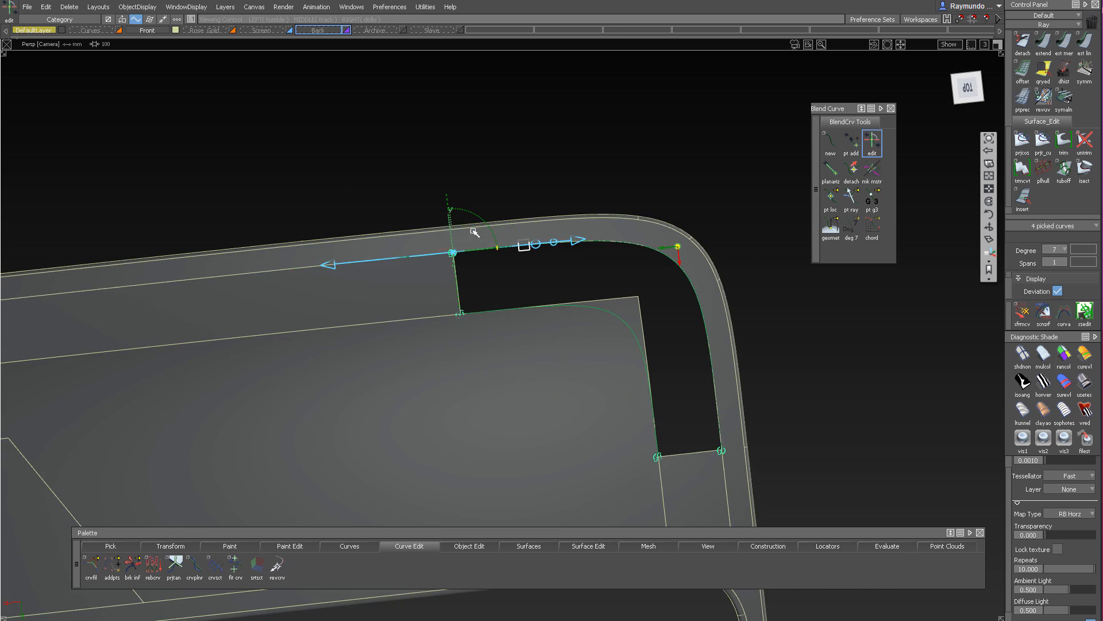
alt+shift+drag(473, 232, 579, 222)
alt+shift+right_drag(579, 221, 592, 210)
alt+shift+drag(591, 210, 571, 239)
alt+shift+right_drag(572, 239, 563, 268)
alt+shift+drag(564, 268, 584, 221)
Isolate the two corner blend curves and create a skin surface between them
mouse_move(584, 221)
ctrl+shift+mouse_down()
mouse_move(584, 205)
mouse_move(645, 263)
ctrl+shift+mouse_up()
click(649, 335)
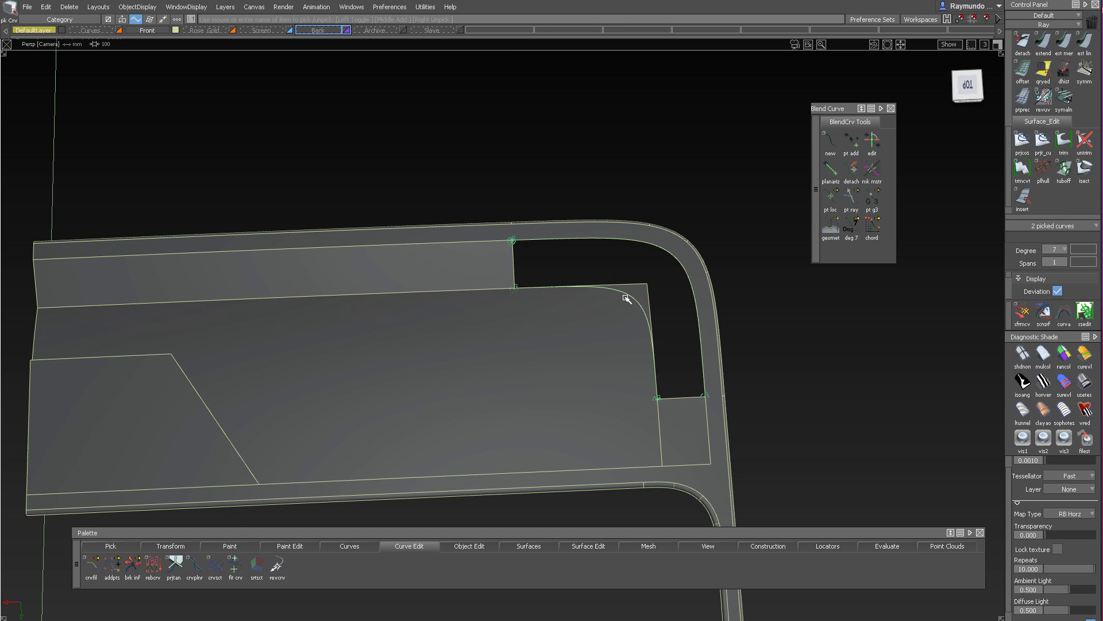
ctrl+shift+right_drag(625, 273, 625, 337)
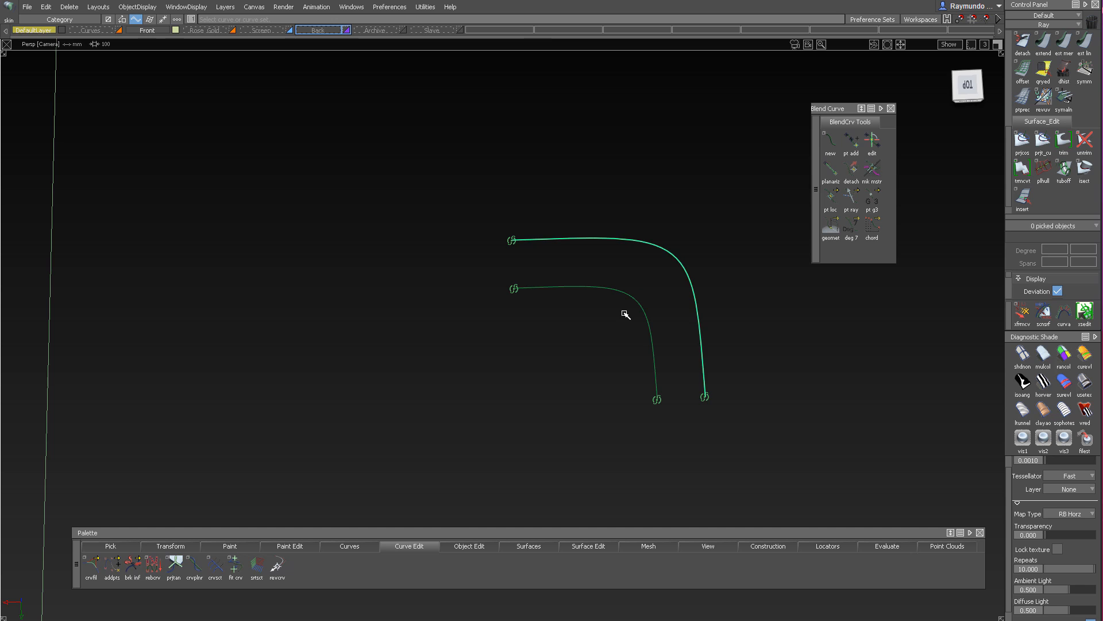
click(645, 309)
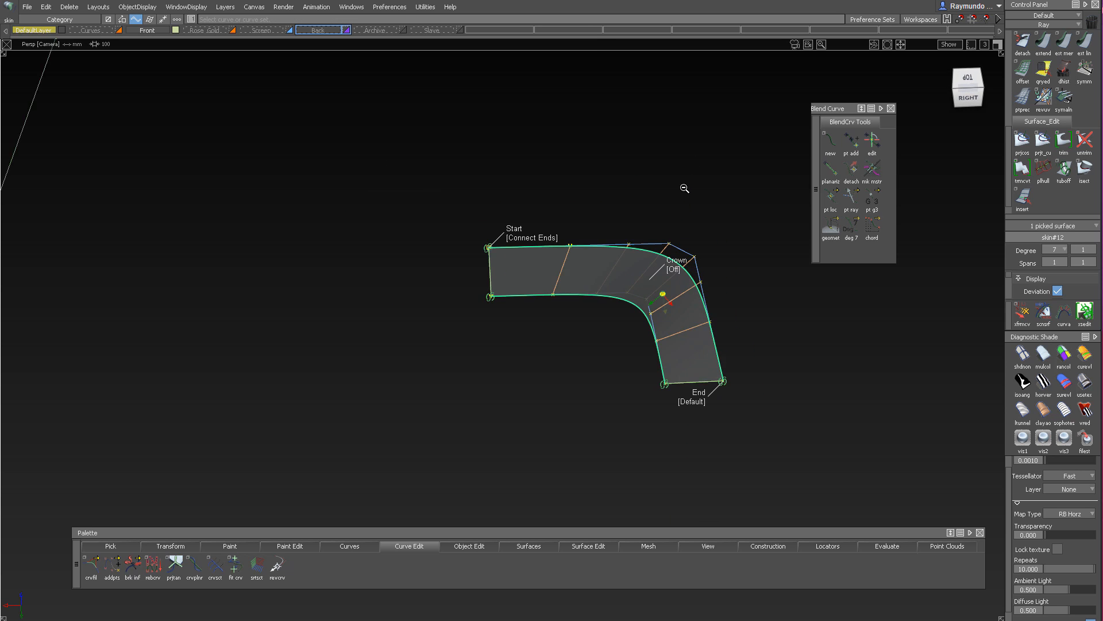
Isolate the corner skin with its two neighbouring skin surfaces and check the continuity across their shared edges
ctrl+shift+drag(679, 322, 680, 182)
ctrl+shift+right_drag(680, 182, 563, 217)
alt+shift+drag(564, 217, 530, 249)
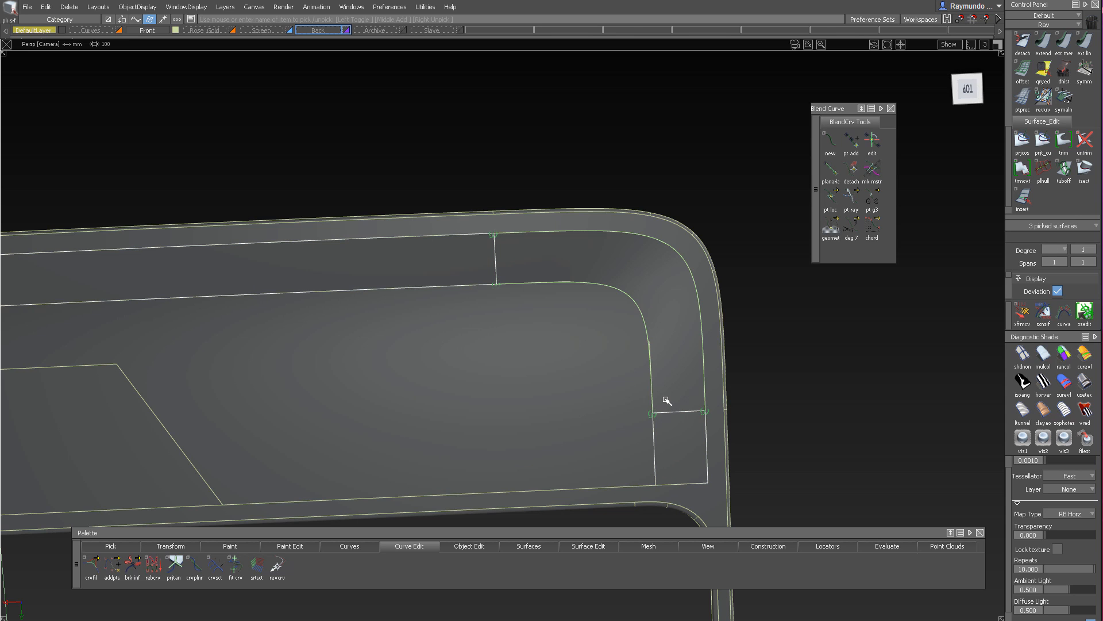
ctrl+shift+right_drag(666, 400, 651, 308)
alt+shift+drag(568, 337, 542, 257)
ctrl+shift+drag(514, 339, 511, 255)
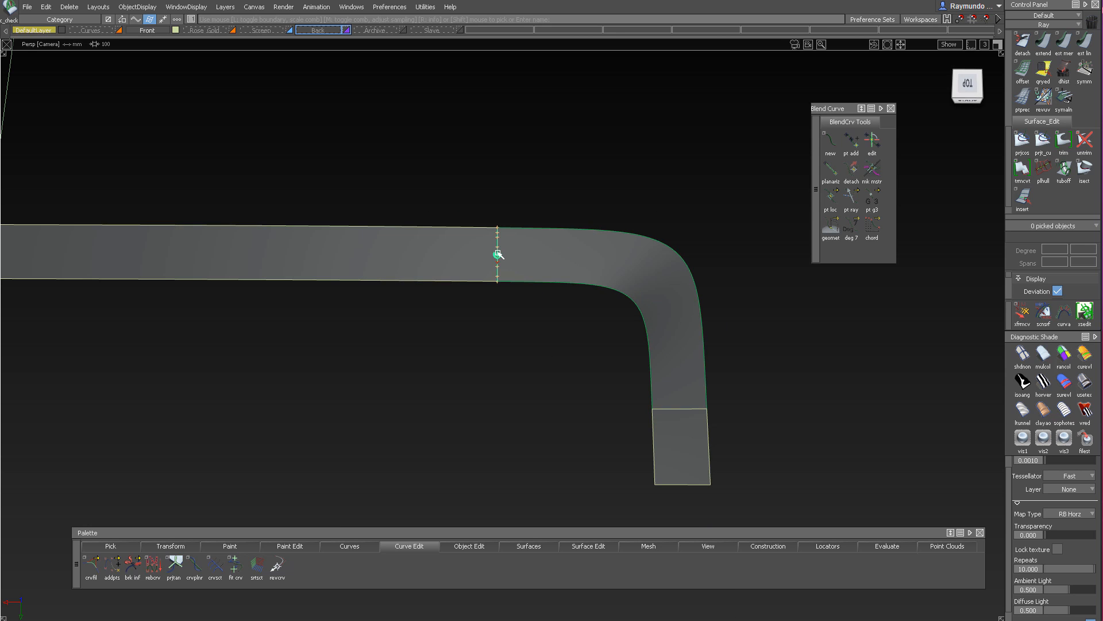
alt+shift+drag(667, 426, 673, 408)
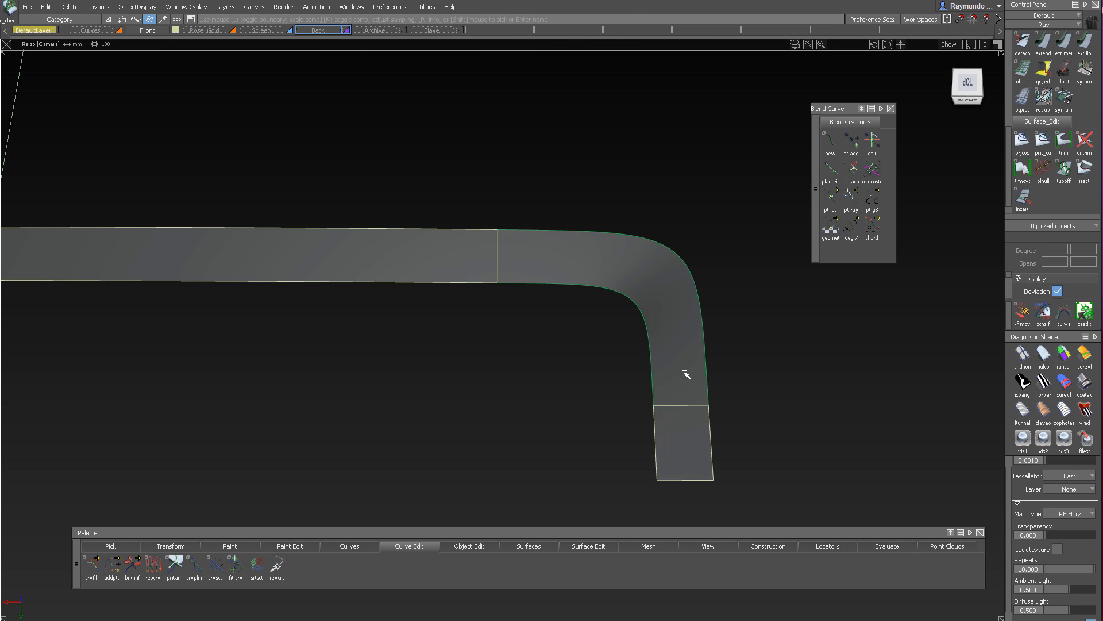
Align the corner skin to the short-end skin surface with G2 continuity, the Edge alignment type and Continuity Check on
ctrl+shift+middle_drag(684, 373, 684, 405)
click(684, 406)
key(Return)
click(684, 407)
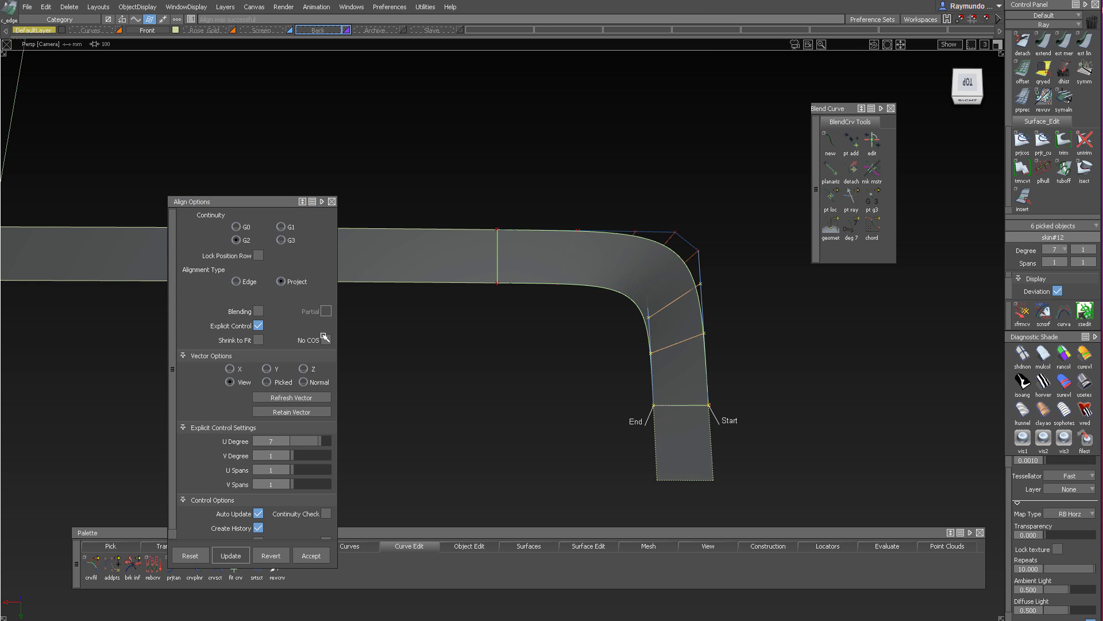
click(236, 281)
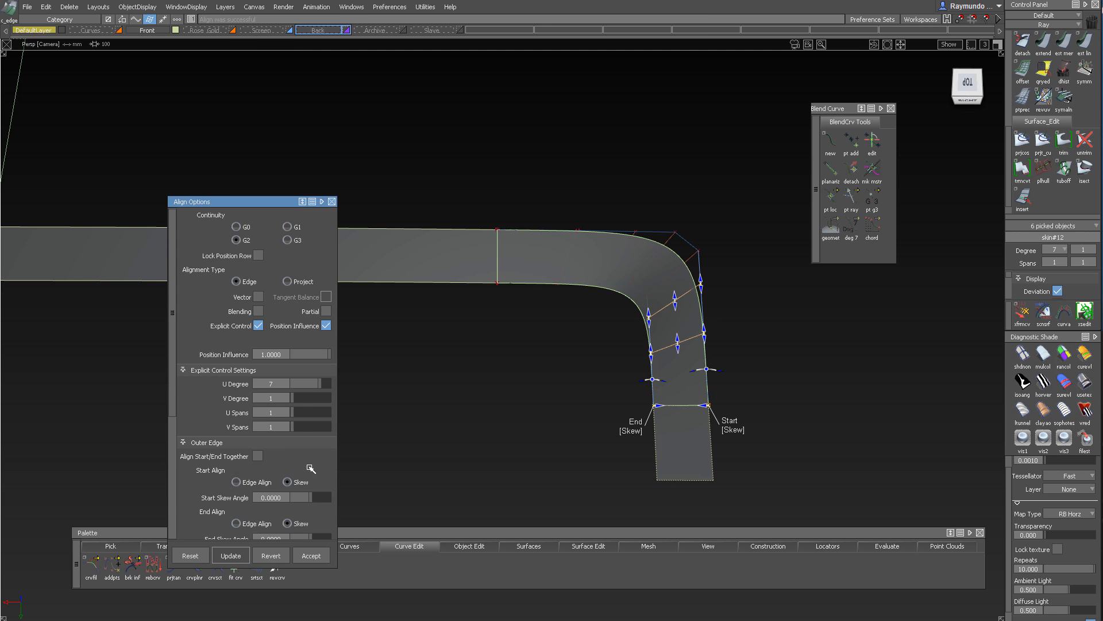
scroll(311, 469, down, 4)
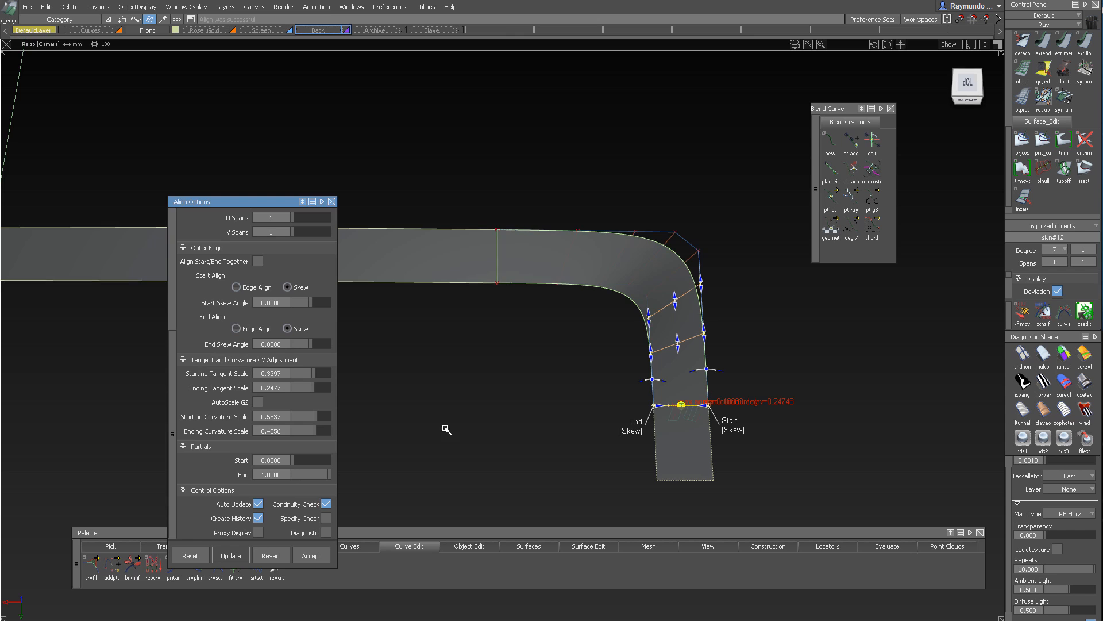
Set the corner surface alignment's V degree to 2 and inspect the aligned corner surface
alt+shift+drag(399, 264, 402, 269)
scroll(291, 236, up, 1)
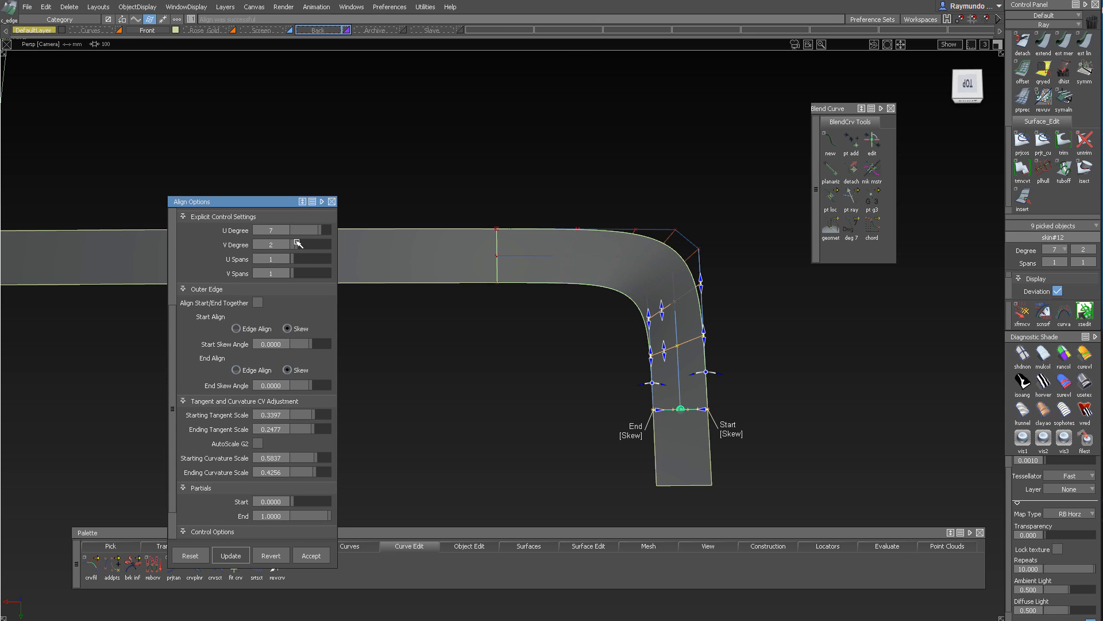
mouse_move(496, 281)
alt+shift+mouse_down()
mouse_move(502, 308)
mouse_move(488, 204)
mouse_move(515, 339)
alt+shift+mouse_up()
alt+shift+right_drag(515, 236, 543, 248)
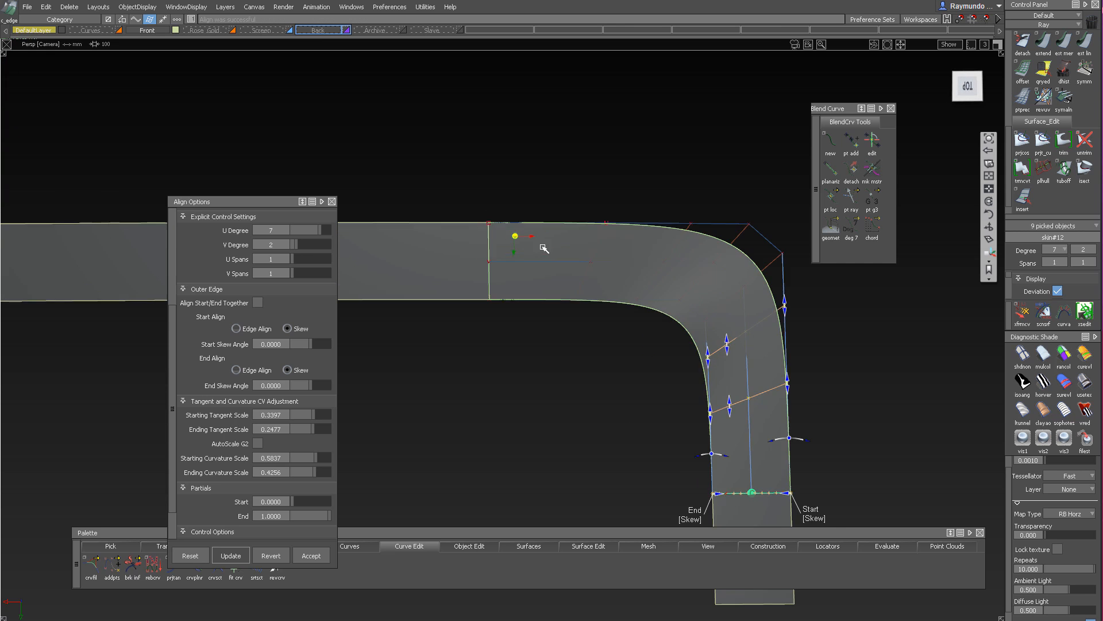
alt+shift+drag(543, 247, 657, 248)
click(540, 197)
Delete the two corner blend curves
ctrl+shift+drag(657, 249, 518, 274)
drag(517, 275, 854, 566)
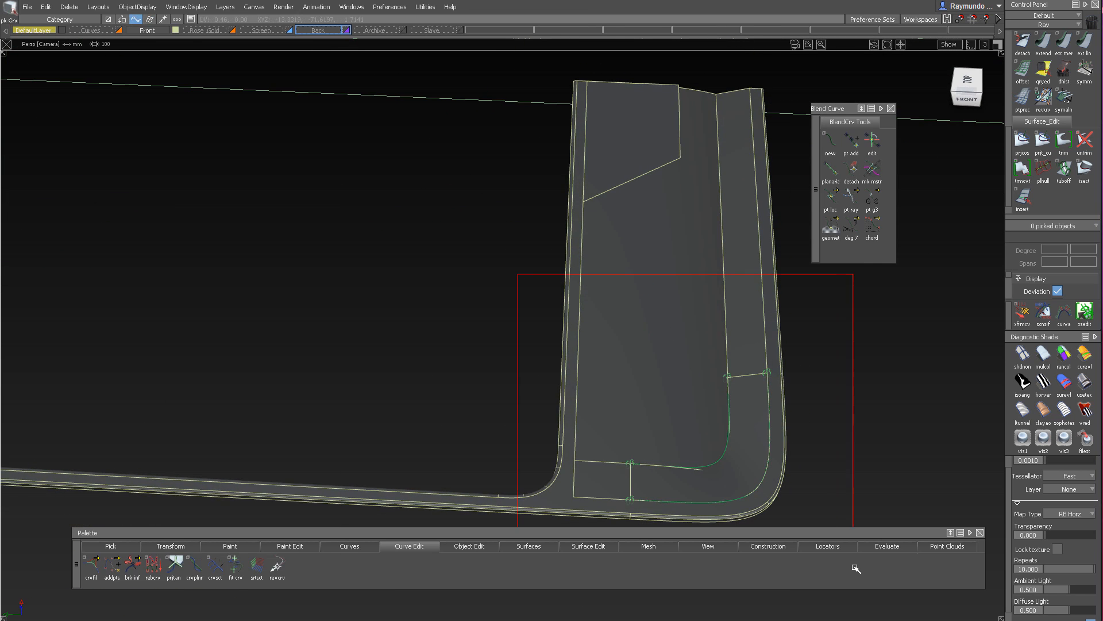
key(Delete)
Project the corner skin's inner edge onto the sunken patch along the view direction as a curve on surface
alt+shift+drag(686, 346, 591, 320)
key(ctrl+m)
alt+shift+right_drag(591, 321, 536, 354)
mouse_move(536, 355)
alt+shift+mouse_down()
mouse_move(488, 291)
mouse_move(527, 322)
mouse_move(454, 266)
mouse_move(438, 183)
mouse_move(740, 377)
alt+shift+mouse_up()
ctrl+shift+right_drag(742, 379, 670, 325)
alt+shift+drag(669, 325, 620, 339)
alt+shift+middle_drag(621, 339, 585, 231)
ctrl+shift+drag(654, 403, 650, 174)
key(ctrl+p)
click(700, 408)
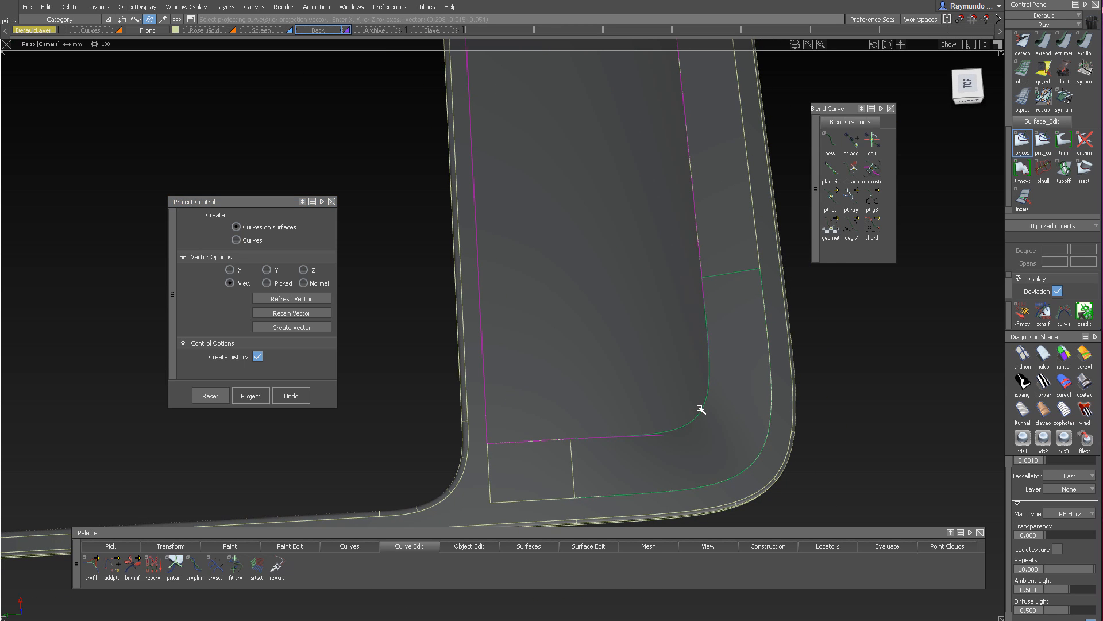
Trim the sunken patch's square corner back to the projected curve, keeping the large inner region
key(ctrl+t)
click(627, 293)
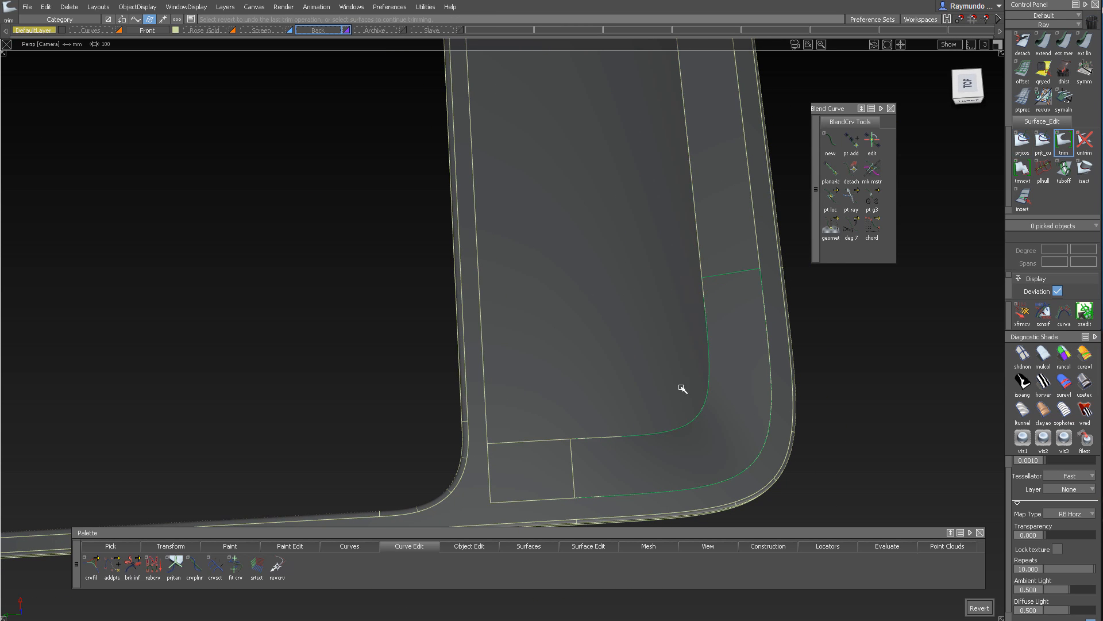
alt+shift+drag(683, 389, 681, 241)
Assign the sunken patch and the three skin surfaces around it to the Front layer
ctrl+shift+drag(680, 242, 629, 173)
drag(629, 173, 774, 389)
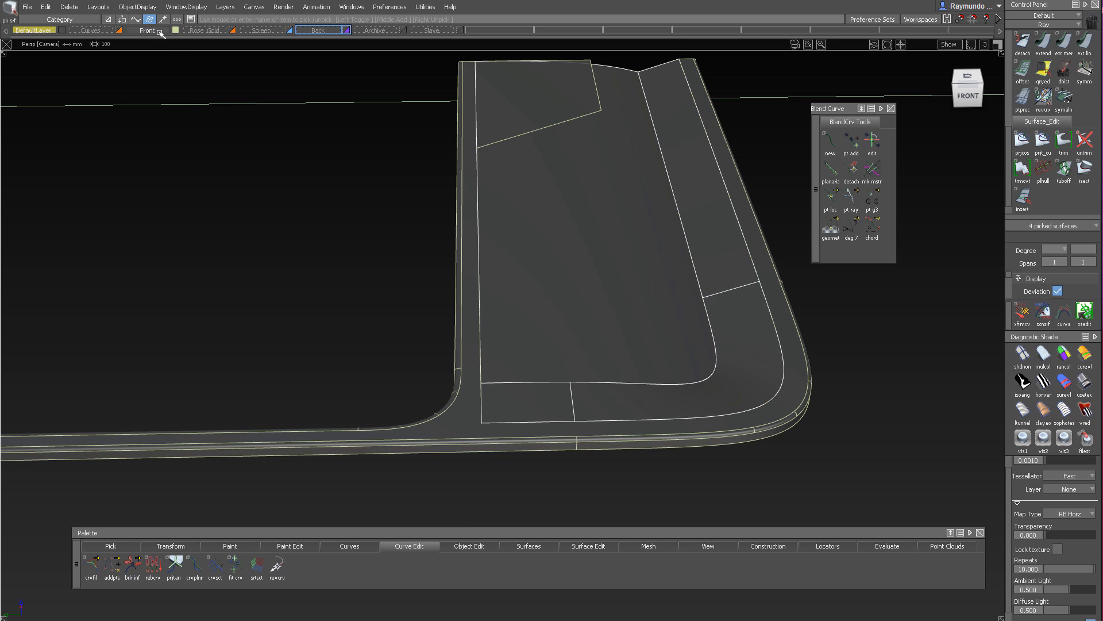
drag(160, 32, 161, 41)
Examine the trimmed sunken patch, the surrounding skin surfaces and the angled top surface from several angles
alt+shift+drag(802, 350, 518, 399)
alt+shift+middle_drag(710, 209, 704, 284)
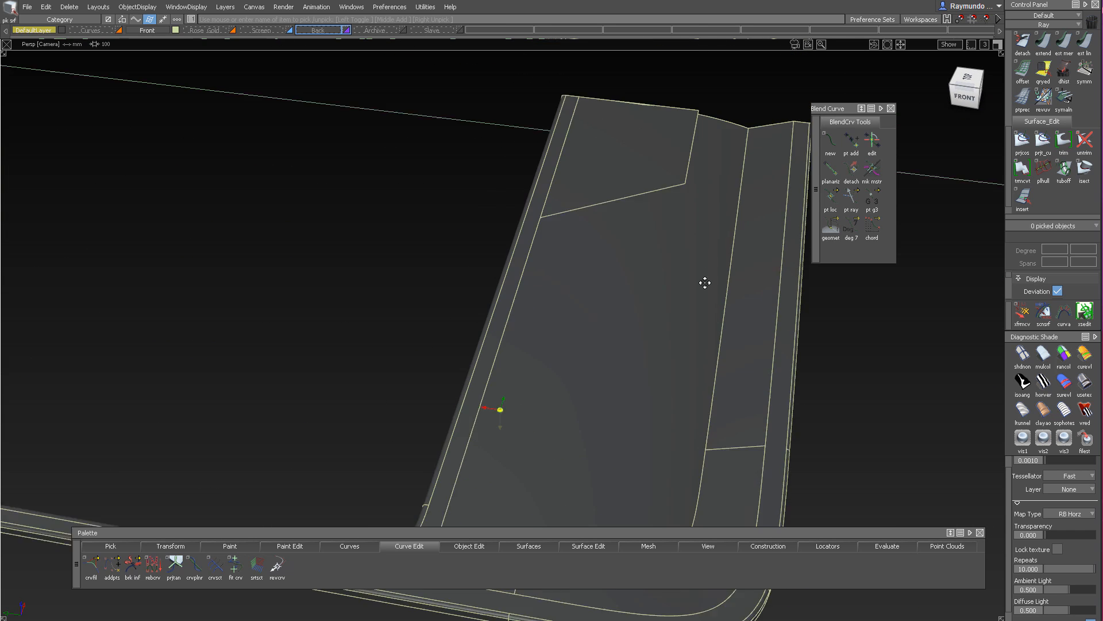
alt+shift+drag(705, 283, 690, 412)
alt+shift+drag(630, 195, 661, 178)
mouse_move(661, 178)
alt+shift+right_down()
mouse_move(694, 155)
mouse_move(667, 196)
alt+shift+right_up()
alt+shift+drag(667, 196, 671, 322)
alt+shift+right_drag(656, 141, 691, 69)
alt+shift+drag(681, 218, 624, 278)
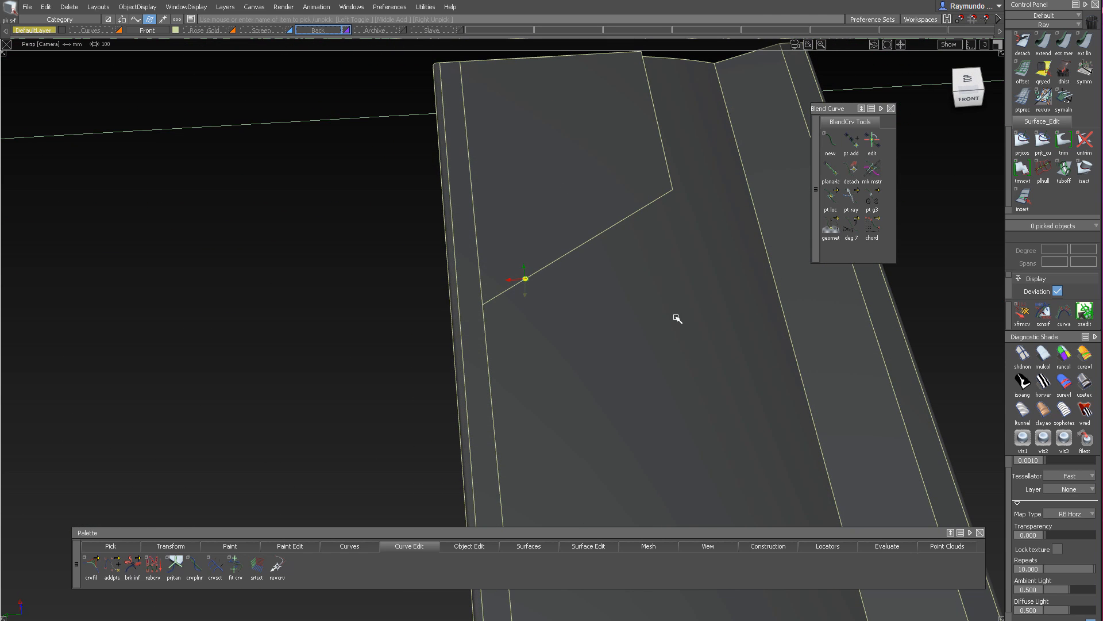
alt+shift+drag(677, 318, 569, 189)
Select all surfaces of the recess end and bezel and delete their construction history
drag(538, 225, 719, 445)
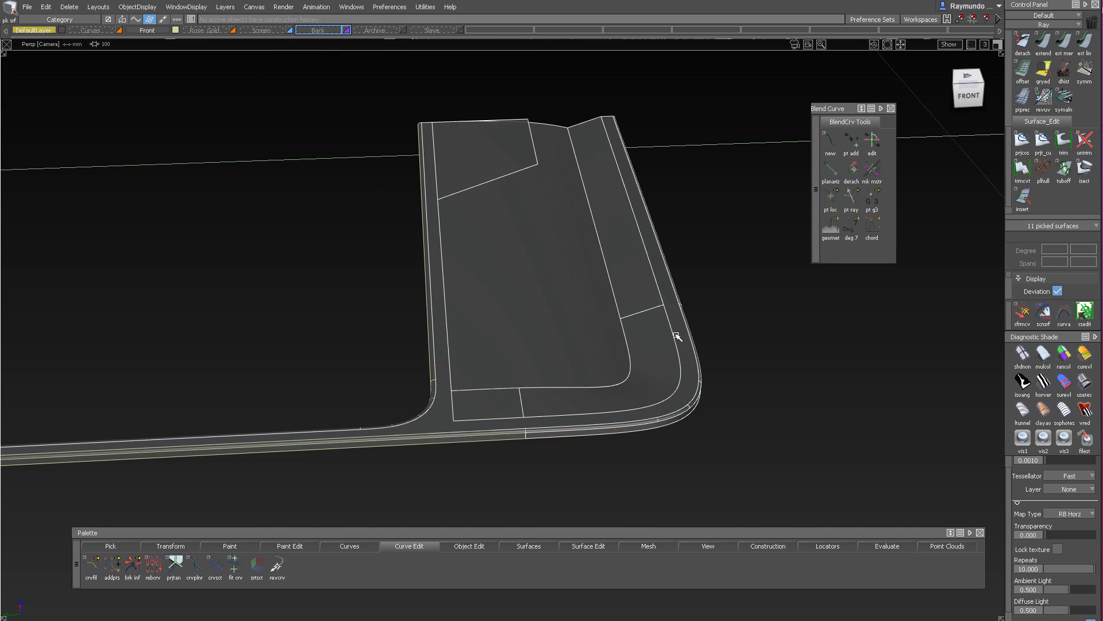
alt+shift+drag(680, 337, 622, 129)
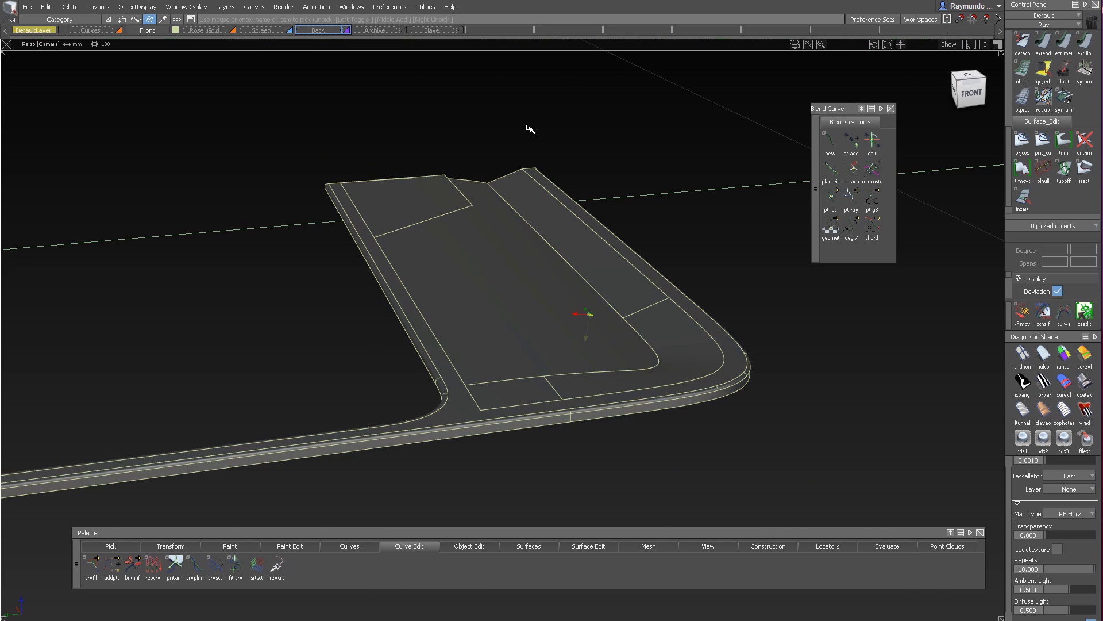
alt+shift+drag(424, 129, 495, 139)
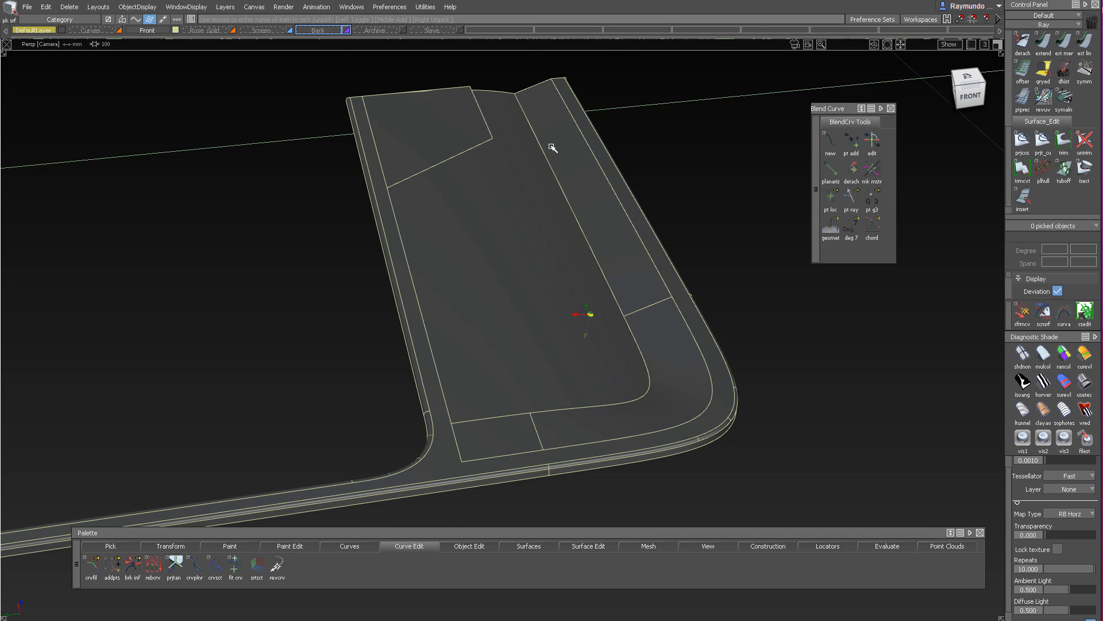
alt+shift+drag(639, 409, 581, 73)
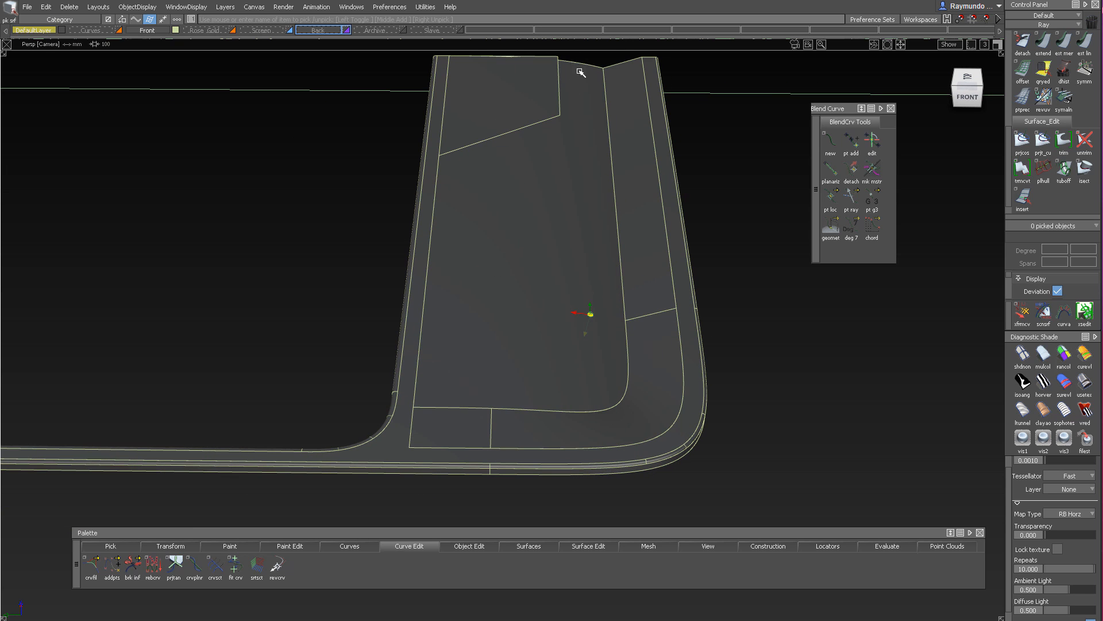
Save the model as a new file version in the Cell_Phone folder
click(28, 7)
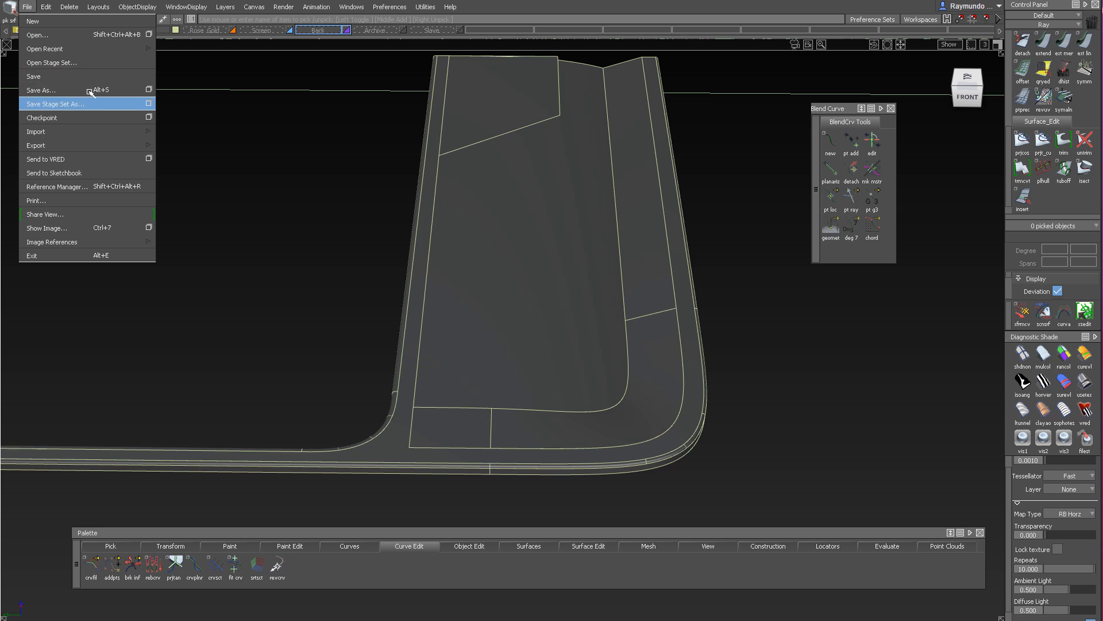
click(52, 90)
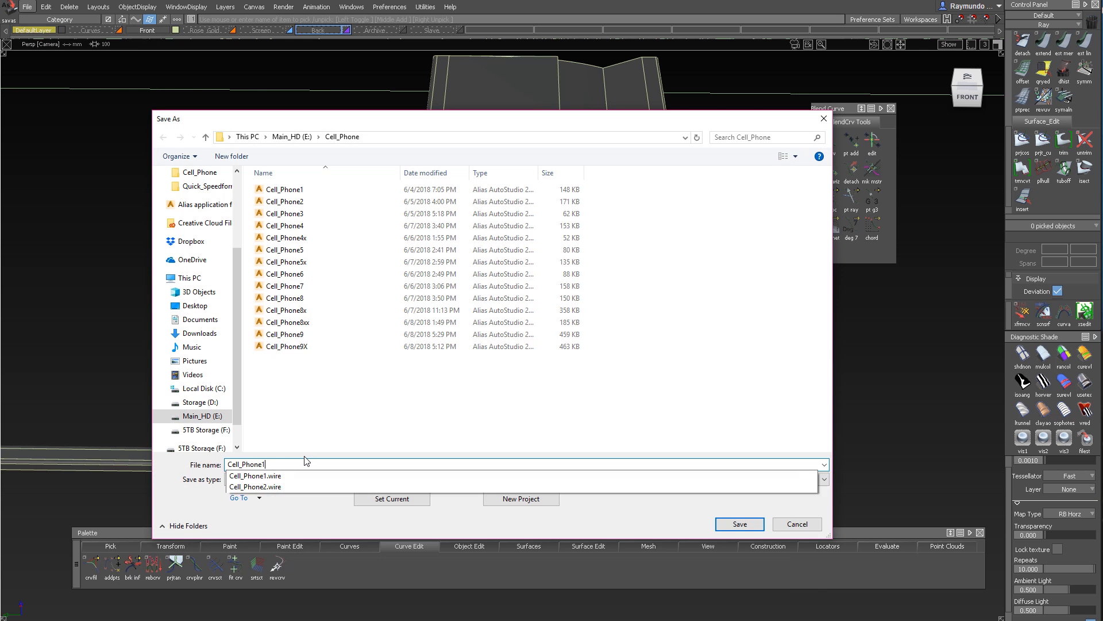
key(Return)
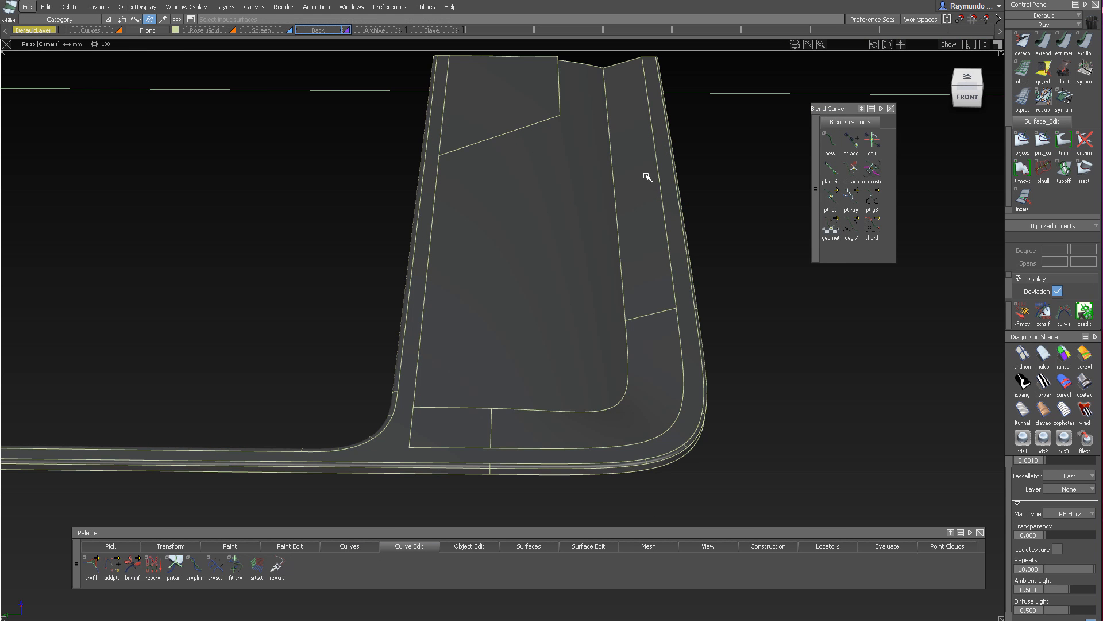
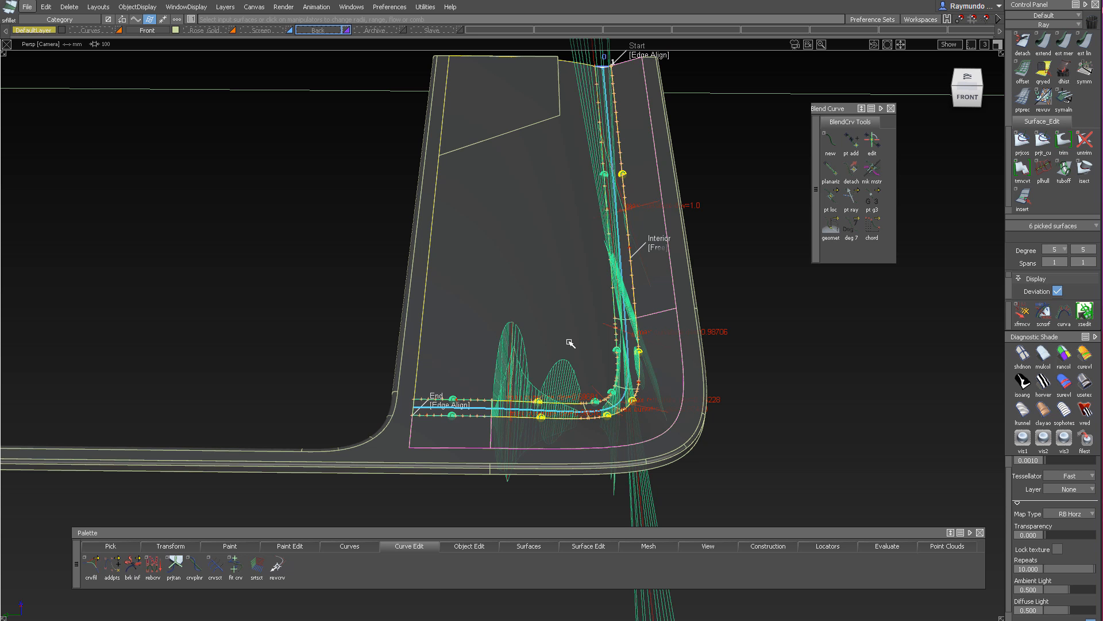
Examine the surface fillet between the sunken patch and the skin surfaces along the long side and around the corner
alt+shift+drag(576, 228, 597, 311)
alt+shift+right_drag(597, 311, 575, 287)
alt+shift+middle_drag(575, 207, 575, 231)
ctrl+shift+drag(575, 231, 568, 150)
alt+shift+right_drag(569, 224, 586, 295)
alt+shift+drag(586, 296, 604, 284)
alt+shift+right_drag(603, 284, 770, 244)
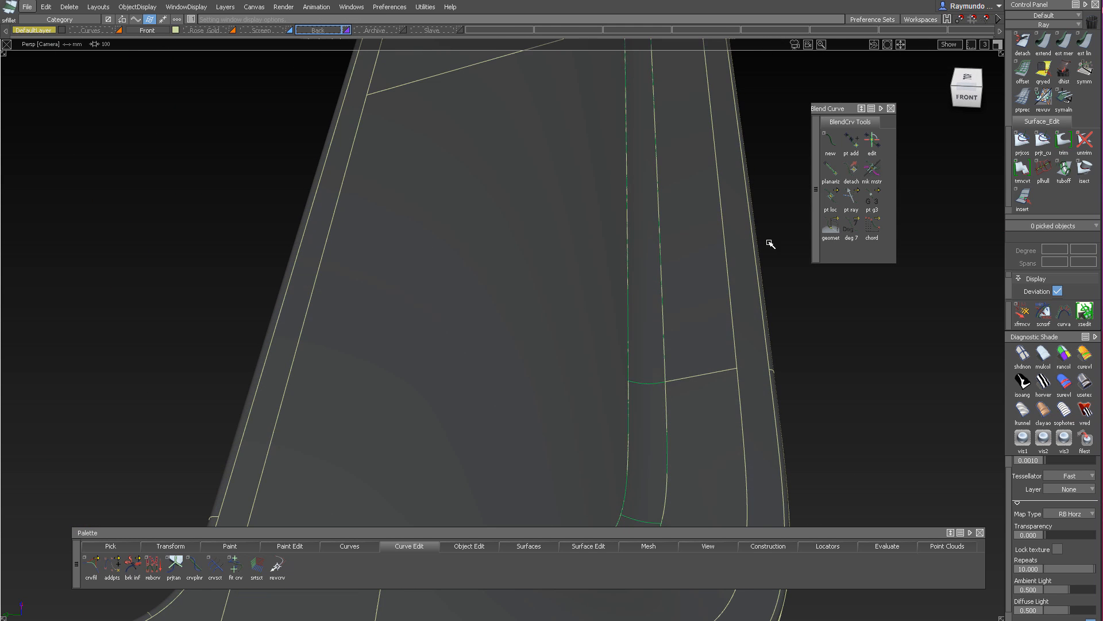
Reopen the surface fillet between the sunken patch and the skins for editing and set its chordal length to 2.0
ctrl+shift+middle_drag(770, 244, 690, 244)
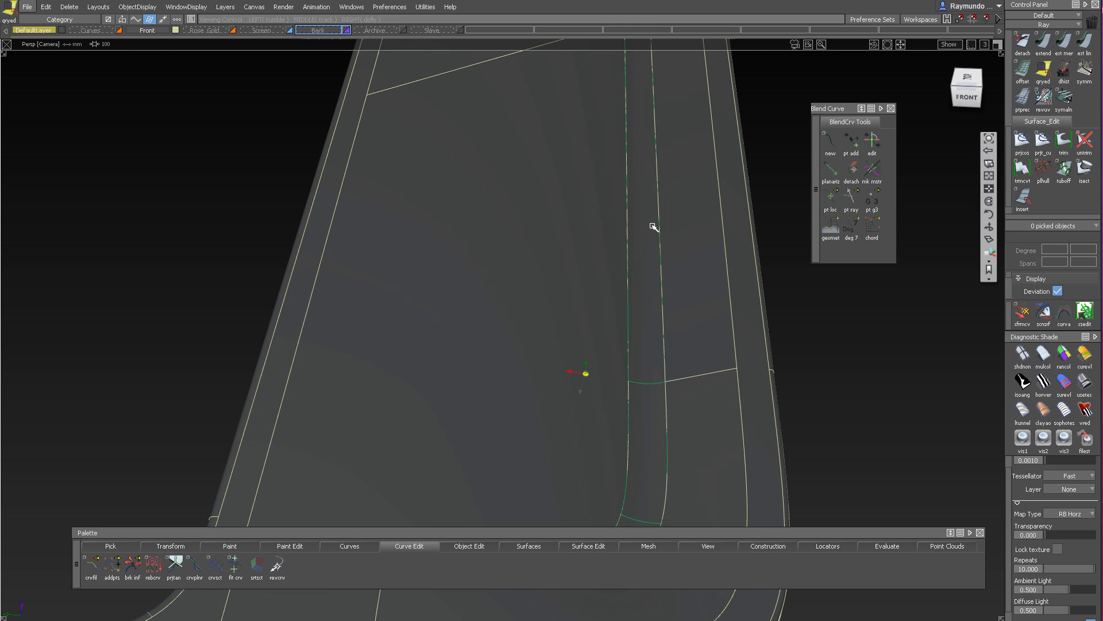
alt+shift+right_drag(652, 227, 620, 193)
alt+shift+middle_drag(620, 192, 638, 278)
alt+shift+drag(638, 278, 627, 221)
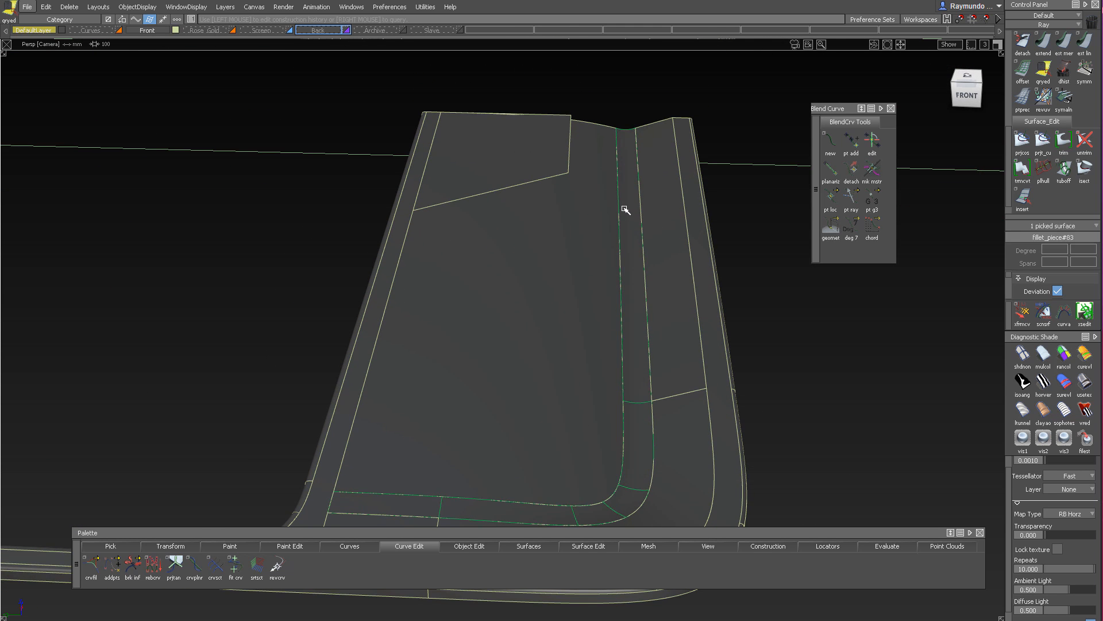
click(626, 210)
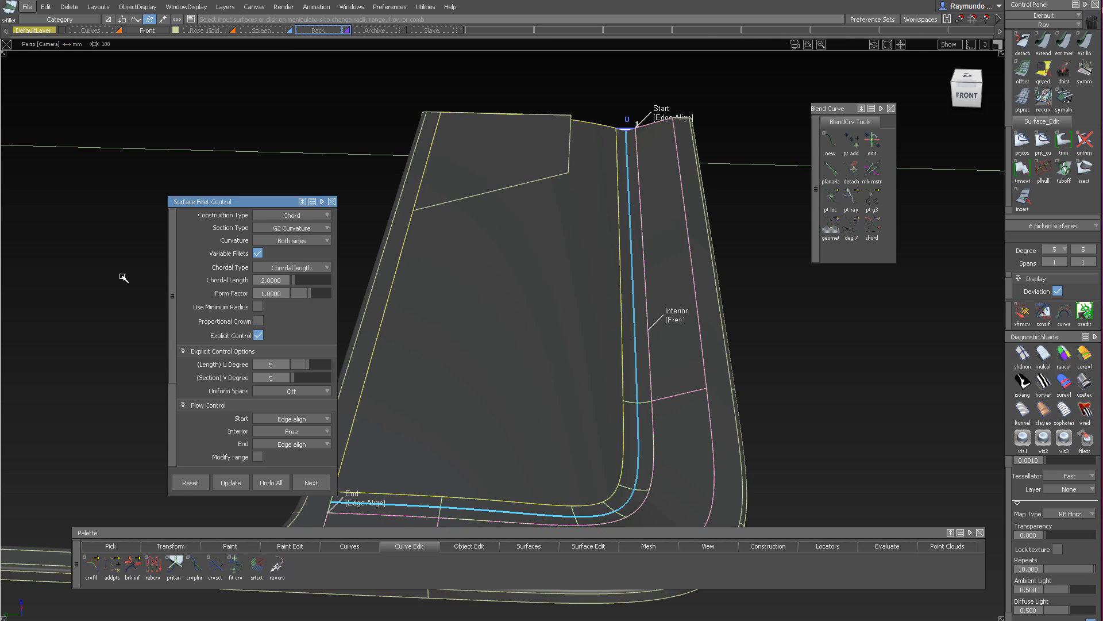
alt+shift+right_drag(637, 223, 588, 253)
alt+shift+middle_drag(603, 368, 610, 264)
alt+shift+drag(610, 264, 613, 312)
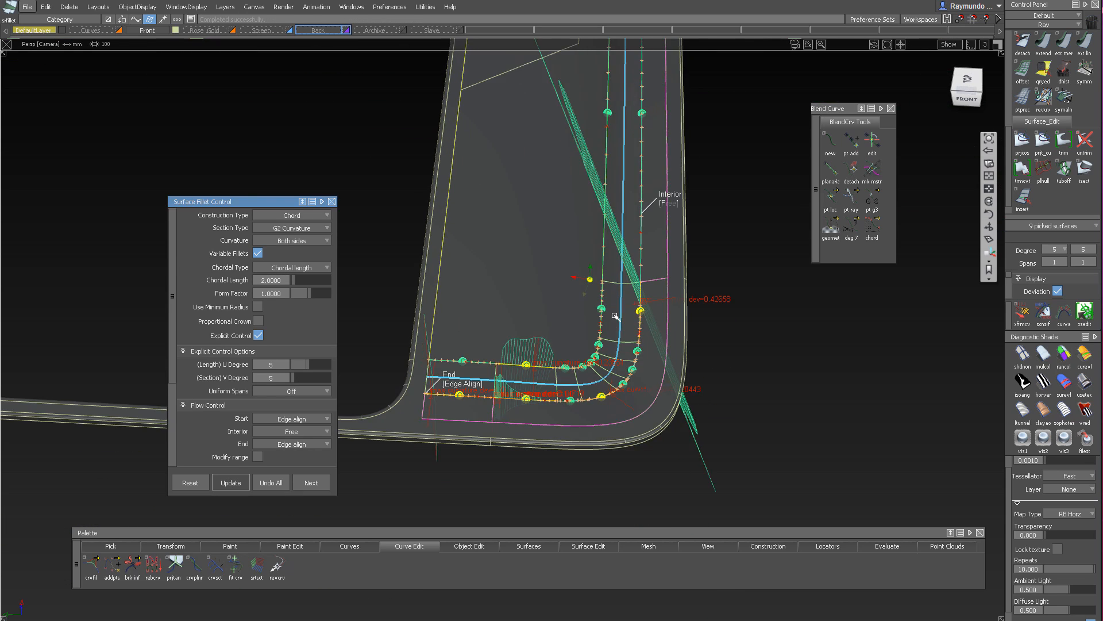
alt+shift+right_drag(578, 379, 622, 411)
mouse_move(621, 410)
alt+shift+mouse_down()
mouse_move(621, 535)
mouse_move(622, 224)
mouse_move(643, 270)
alt+shift+mouse_up()
ctrl+shift+drag(643, 275, 642, 208)
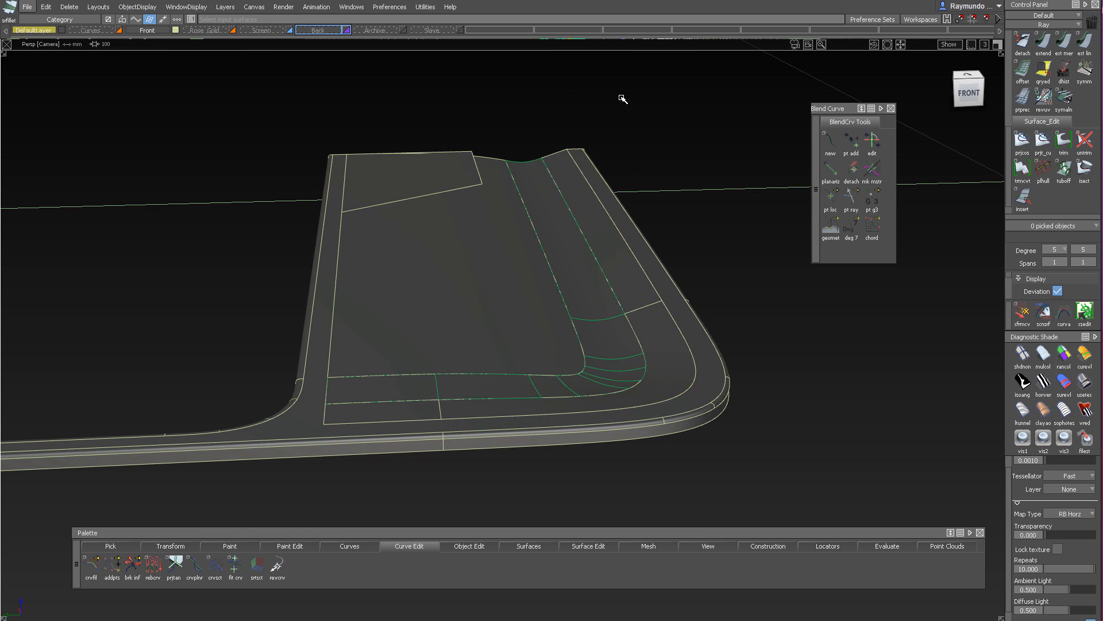
Examine the surface fillet and recess end from several angles, from the rounded corner to the open upper end
ctrl+shift+right_drag(623, 98, 588, 87)
alt+shift+drag(588, 94, 586, 293)
alt+shift+right_drag(586, 293, 549, 315)
alt+shift+drag(549, 315, 547, 429)
alt+shift+middle_drag(547, 429, 580, 472)
alt+shift+right_drag(580, 471, 546, 402)
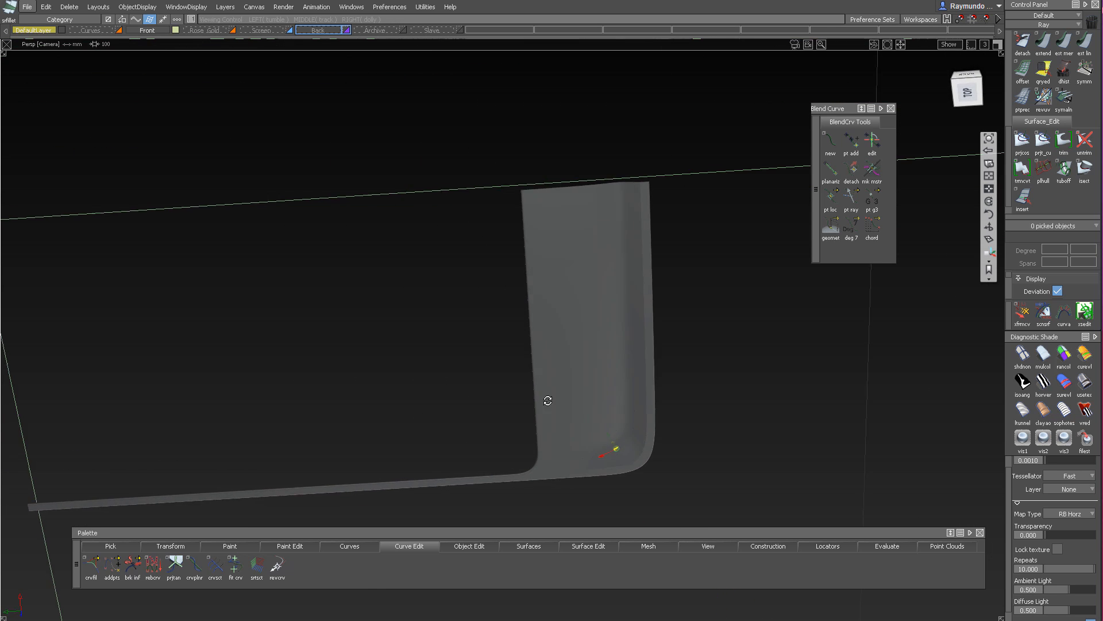
alt+shift+drag(546, 401, 596, 319)
alt+shift+right_drag(595, 320, 604, 387)
alt+shift+drag(603, 387, 601, 281)
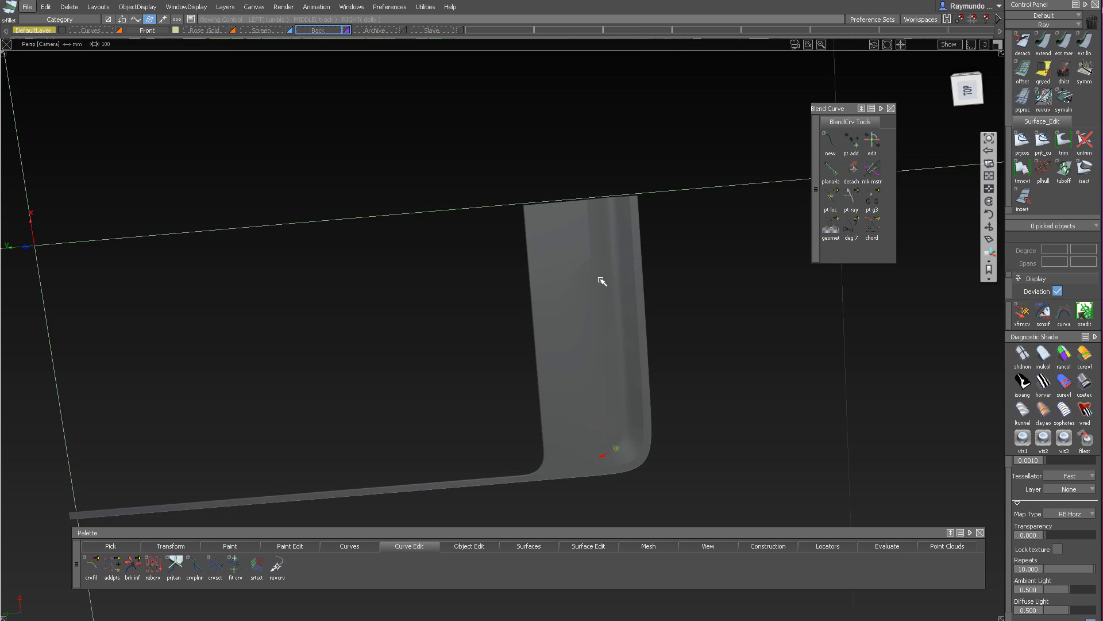
alt+shift+right_drag(602, 281, 622, 196)
alt+shift+drag(622, 196, 615, 147)
alt+shift+right_drag(615, 148, 586, 182)
alt+shift+drag(586, 182, 636, 320)
alt+shift+right_drag(635, 320, 620, 271)
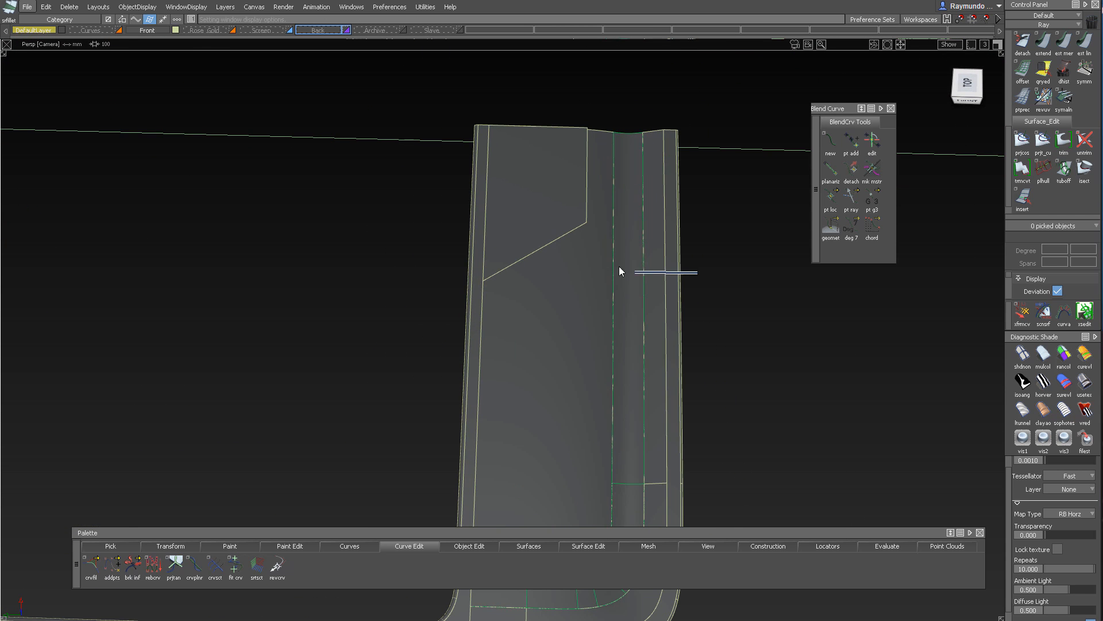
Reopen the surface fillet between the sunken patch and the skins and set its chordal length to 1.5
click(615, 203)
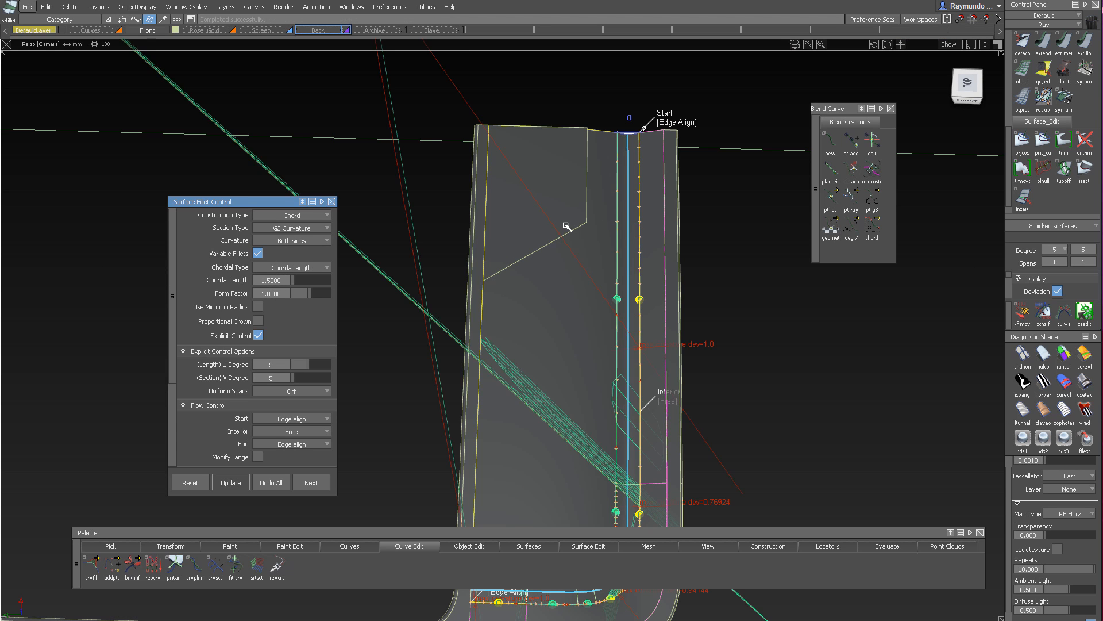
alt+shift+middle_drag(619, 217, 620, 156)
alt+shift+middle_drag(601, 201, 586, 102)
alt+shift+right_drag(646, 282, 652, 239)
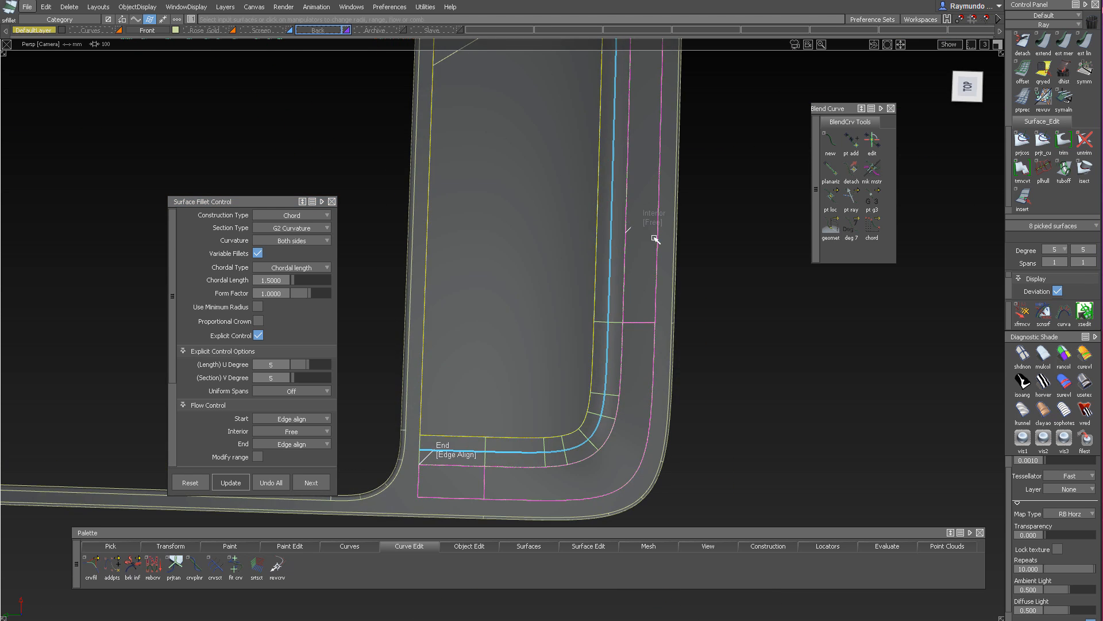
ctrl+shift+drag(653, 239, 644, 190)
Select all surfaces of the recess end and bezel and remove the fillet's construction history
alt+shift+drag(586, 150, 595, 93)
ctrl+shift+drag(608, 137, 608, 133)
alt+shift+drag(609, 137, 534, 270)
drag(534, 270, 745, 435)
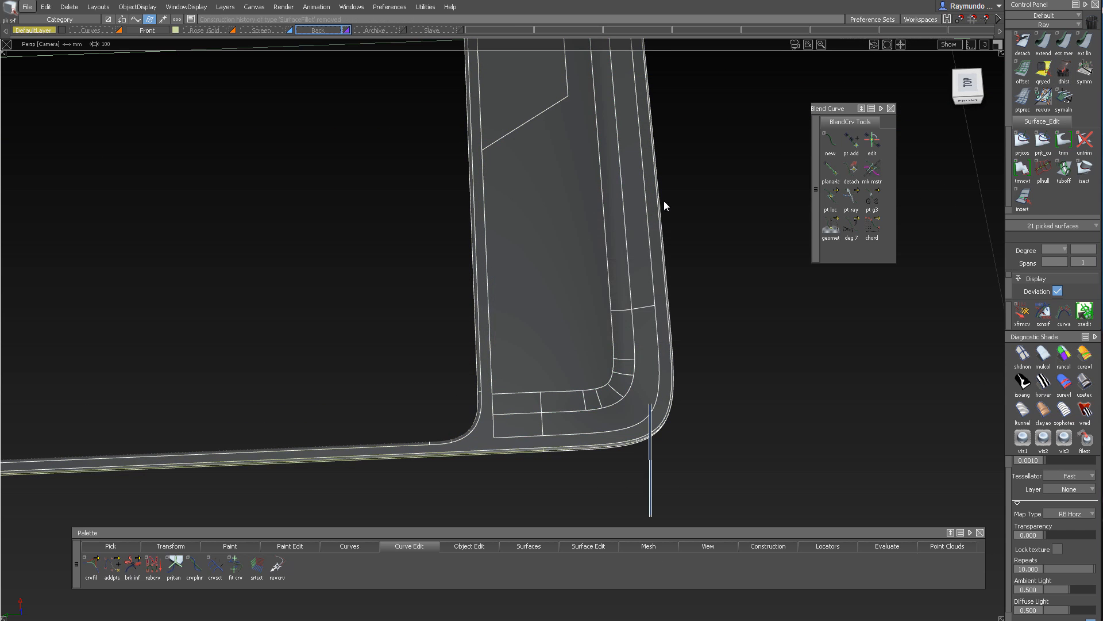
Select the fillet surfaces between the sunken patch and the skins and assign them to the Front layer
ctrl+shift+drag(664, 206, 662, 190)
ctrl+shift+drag(644, 230, 618, 280)
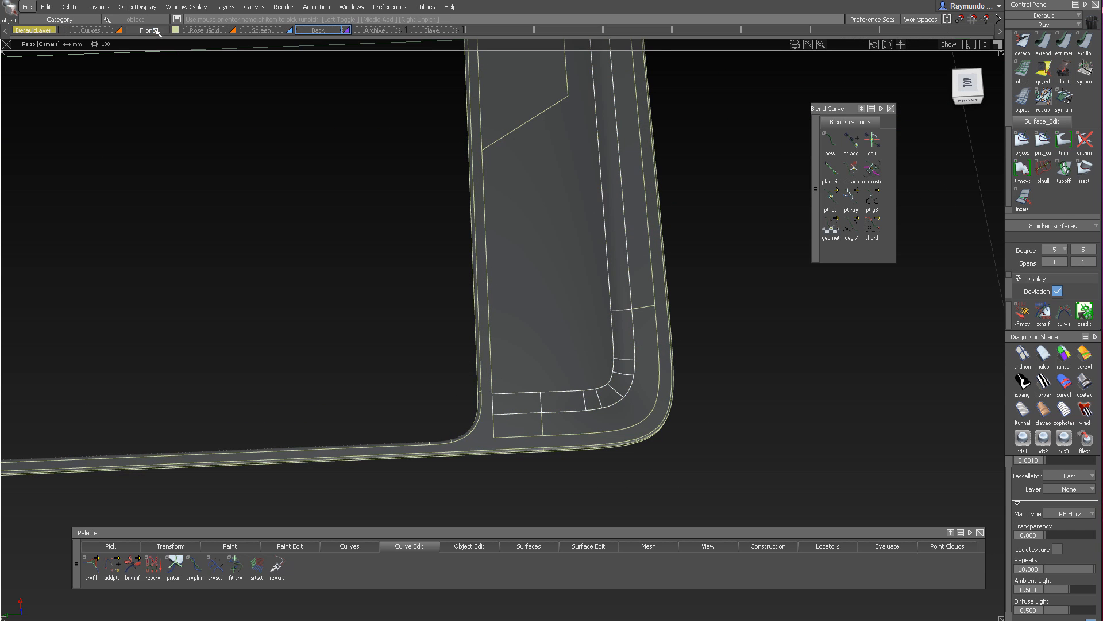
drag(155, 30, 157, 45)
ctrl+shift+drag(454, 223, 454, 204)
Switch to an orthographic top view of the flat patch's angled corner
alt+shift+middle_drag(565, 218, 571, 294)
alt+shift+right_drag(574, 295, 541, 270)
mouse_move(540, 270)
alt+shift+mouse_down()
mouse_move(530, 212)
mouse_move(535, 259)
alt+shift+mouse_up()
alt+shift+right_drag(534, 259, 579, 259)
alt+shift+middle_drag(579, 259, 579, 384)
alt+shift+click(565, 185)
alt+shift+click(579, 191)
alt+shift+drag(579, 191, 552, 190)
alt+shift+right_drag(551, 190, 606, 181)
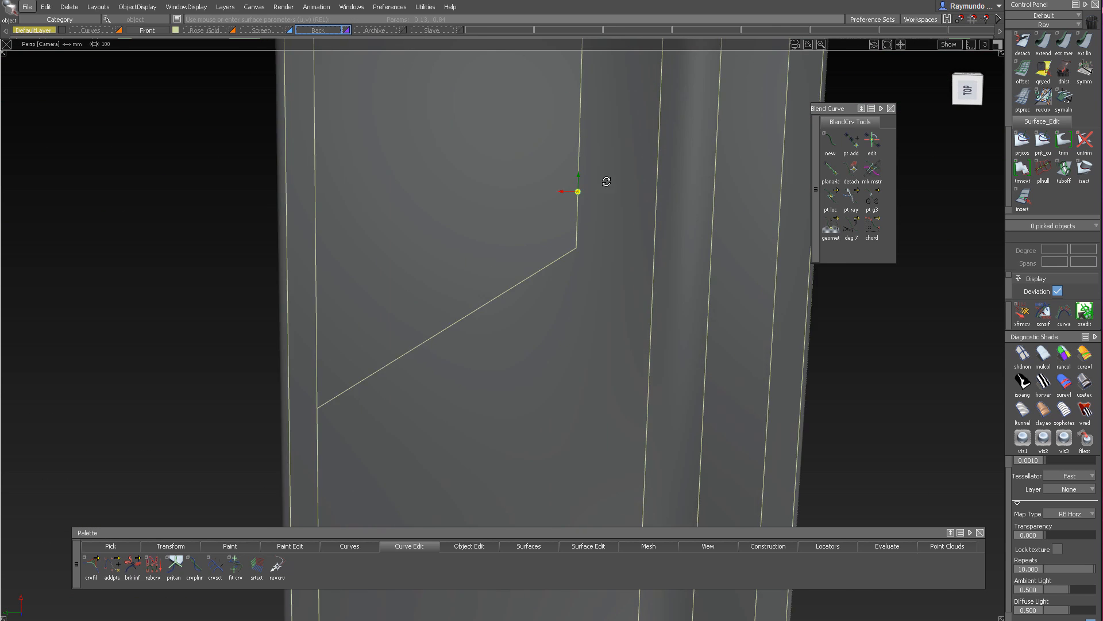
alt+shift+drag(618, 187, 647, 138)
click(970, 86)
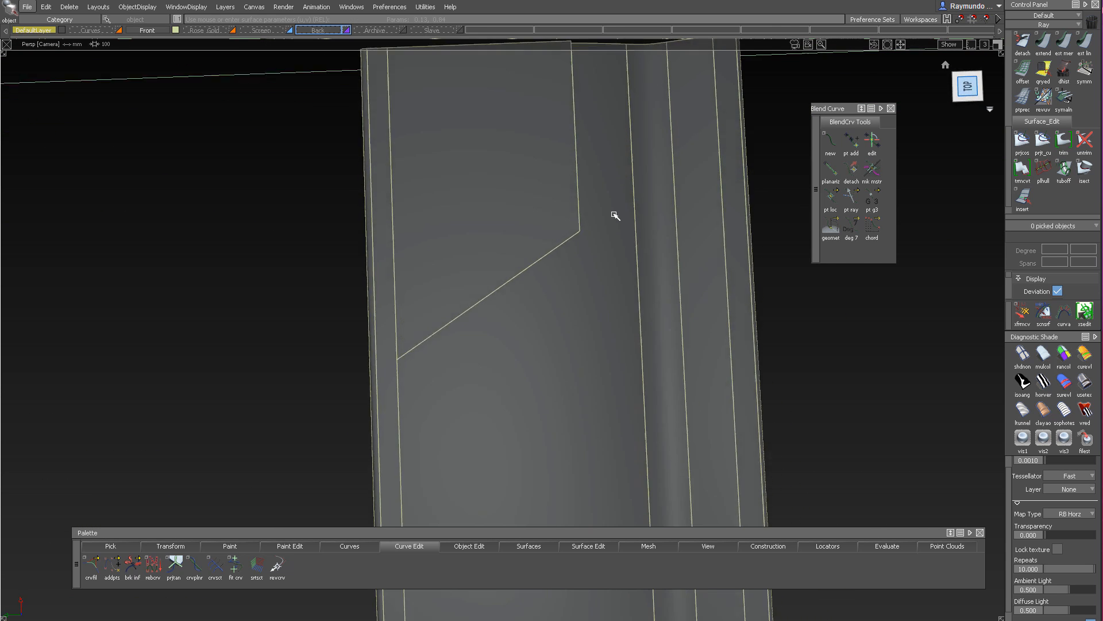
Duplicate the flat patch's lengthwise edge and diagonal edge as curves without rebuilding them
ctrl+shift+middle_drag(539, 255, 581, 249)
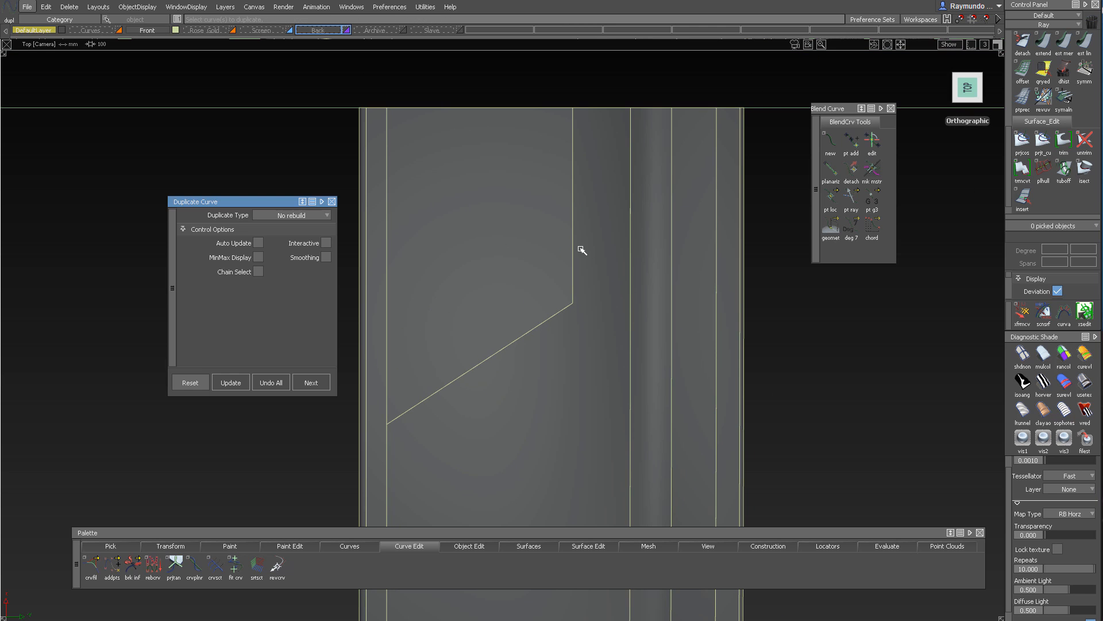
click(573, 244)
click(567, 303)
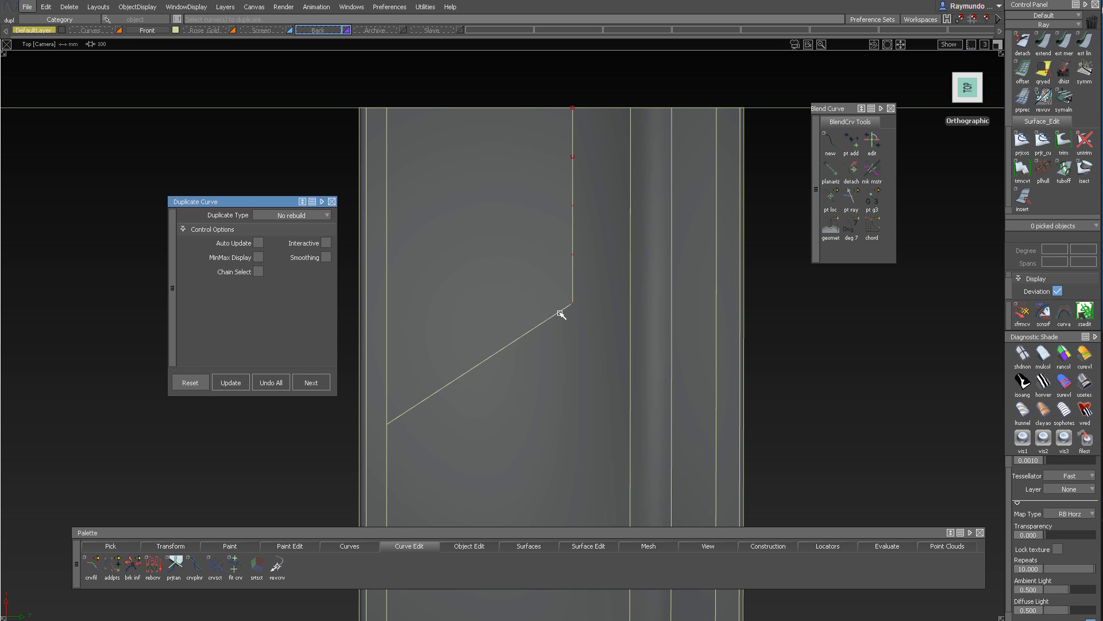
click(561, 313)
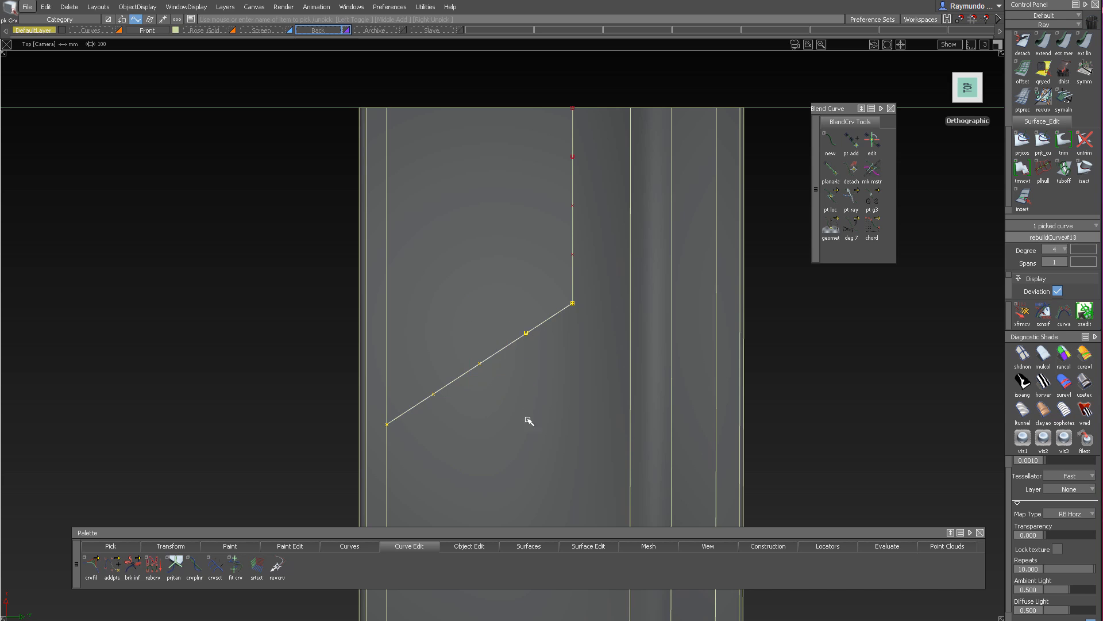
Move the duplicated diagonal curve lengthwise away from the flat patch, onto the sunken patch
alt+shift+middle_drag(528, 419, 539, 384)
ctrl+shift+middle_drag(258, 379, 263, 296)
right_drag(269, 259, 284, 329)
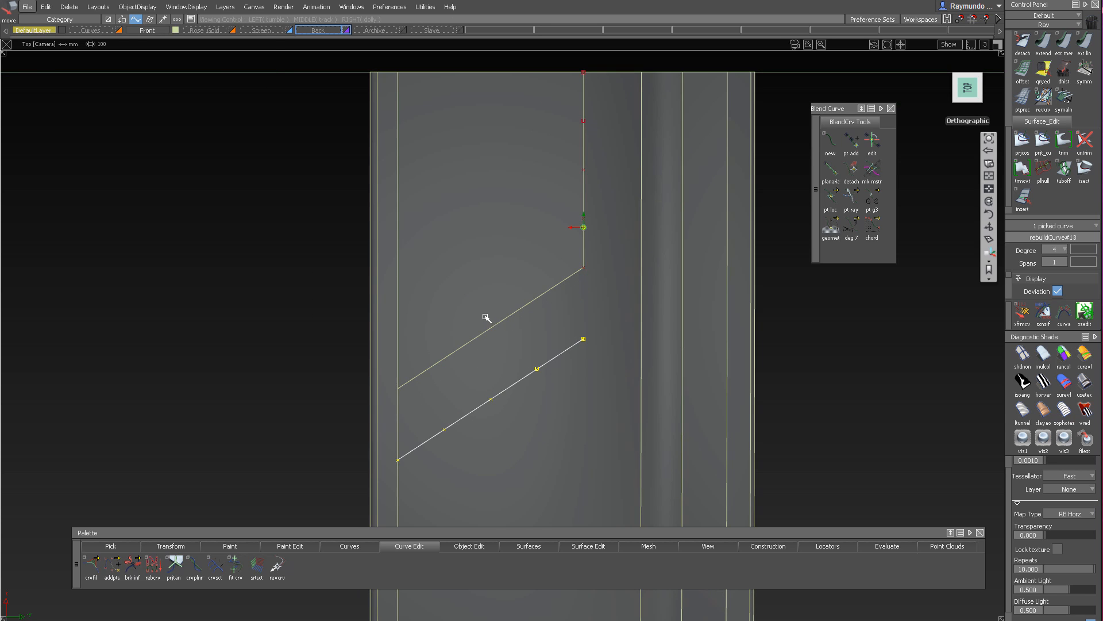
alt+shift+middle_drag(485, 317, 480, 359)
Move the duplicated lengthwise curve about 1.84 in Y toward the fillet
ctrl+shift+drag(441, 302, 441, 195)
drag(596, 218, 599, 222)
alt+shift+middle_drag(537, 257, 481, 149)
middle_drag(486, 84, 492, 84)
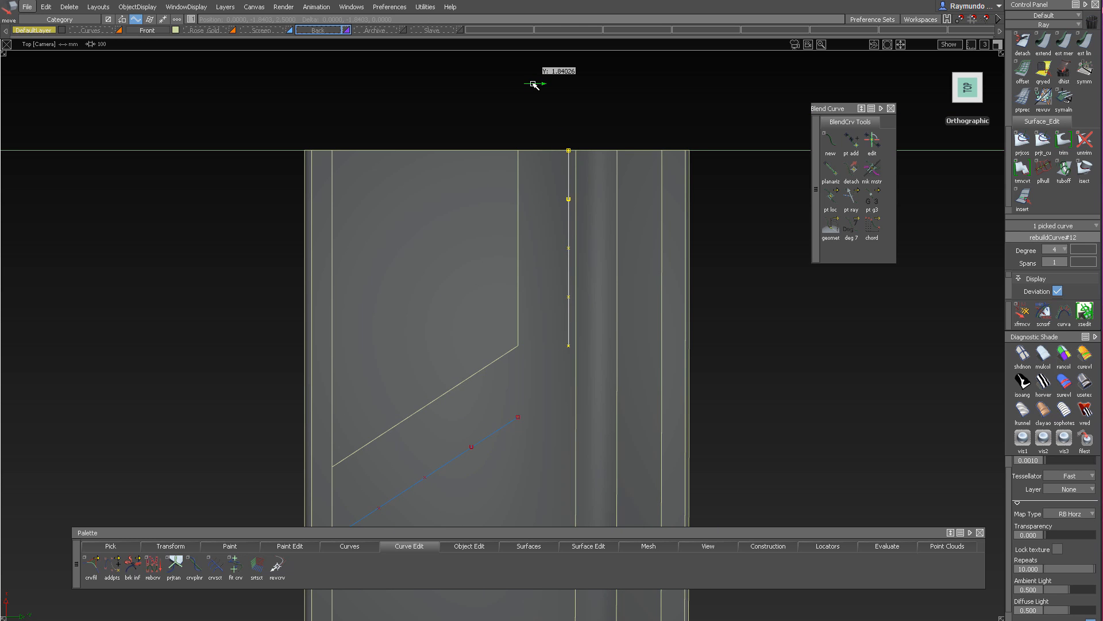
Move the diagonal curve slightly back toward the flat patch's diagonal edge
alt+shift+middle_drag(533, 223, 524, 204)
ctrl+shift+drag(522, 218, 529, 437)
ctrl+shift+middle_drag(527, 453, 529, 397)
right_drag(529, 396, 530, 390)
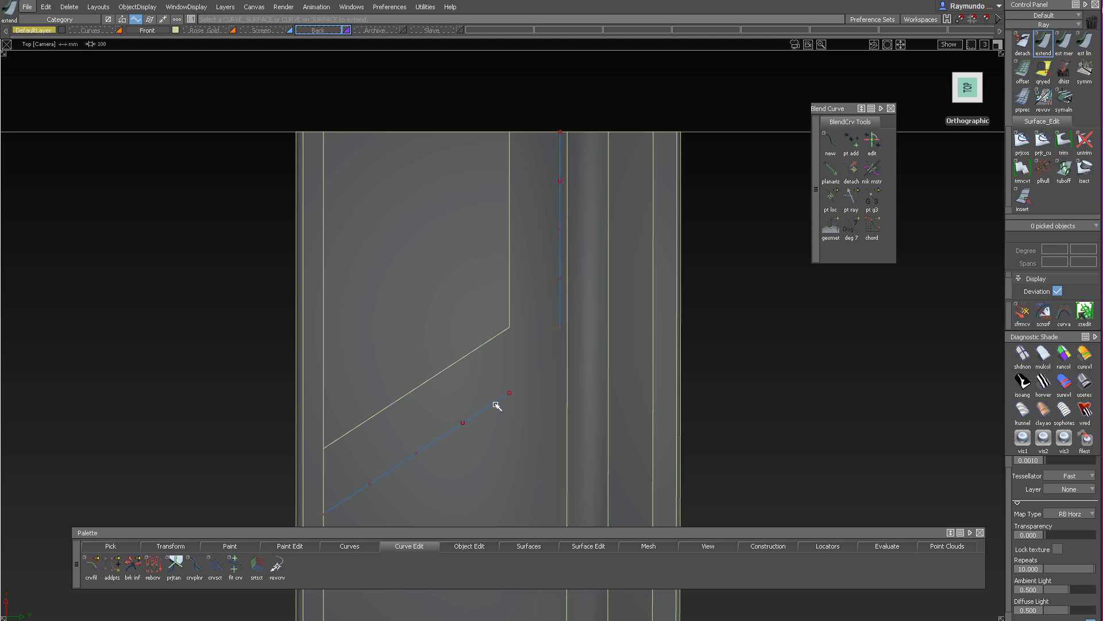
Extend the diagonal and lengthwise curves until they cross at the corner near the fillet
drag(497, 405, 577, 364)
alt+shift+middle_drag(537, 325, 517, 251)
alt+shift+middle_drag(506, 373, 509, 389)
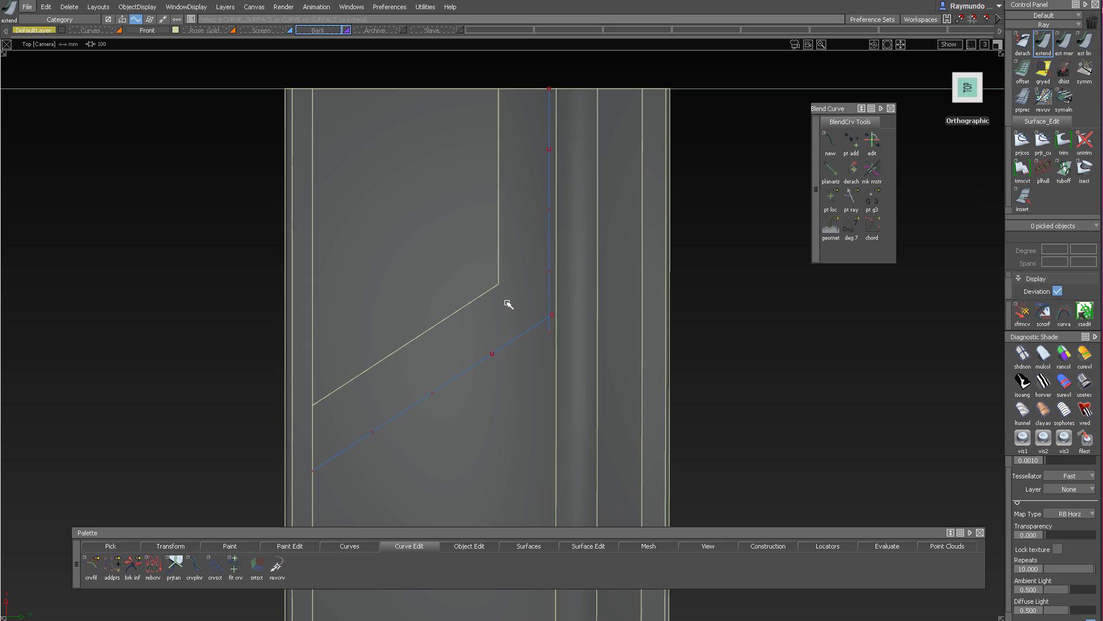
Project the two extended curves onto the sunken patch along the view vector as curves on surface
click(515, 394)
click(537, 324)
key(space)
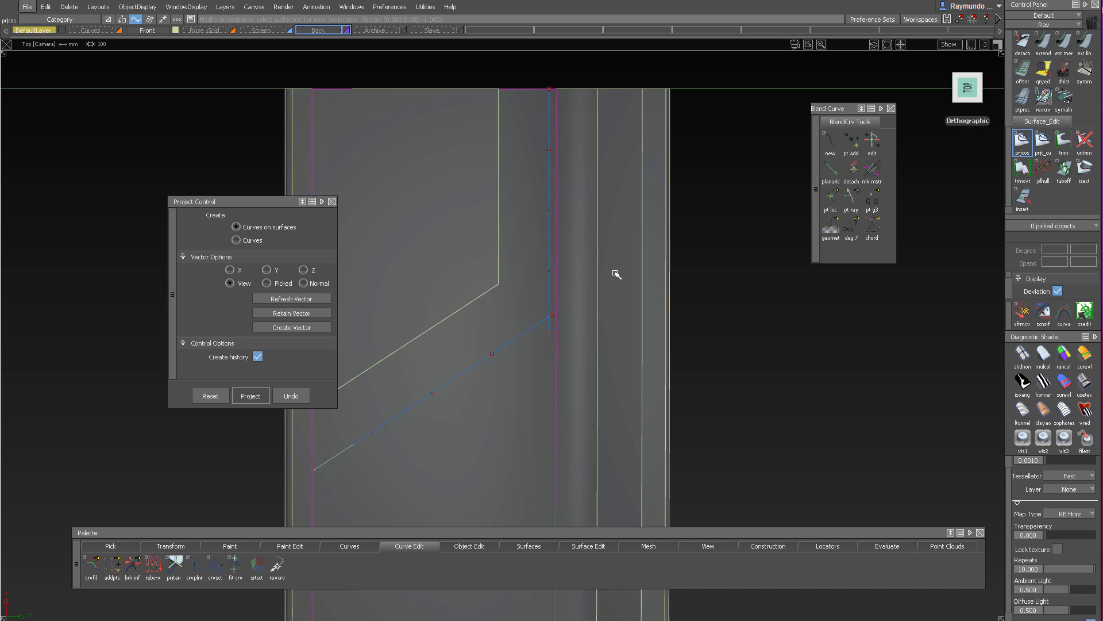
Select the recess surfaces and delete the construction history of the projection
alt+shift+right_drag(615, 274, 553, 254)
alt+shift+middle_drag(554, 251, 559, 191)
ctrl+shift+drag(535, 208, 557, 262)
click(617, 353)
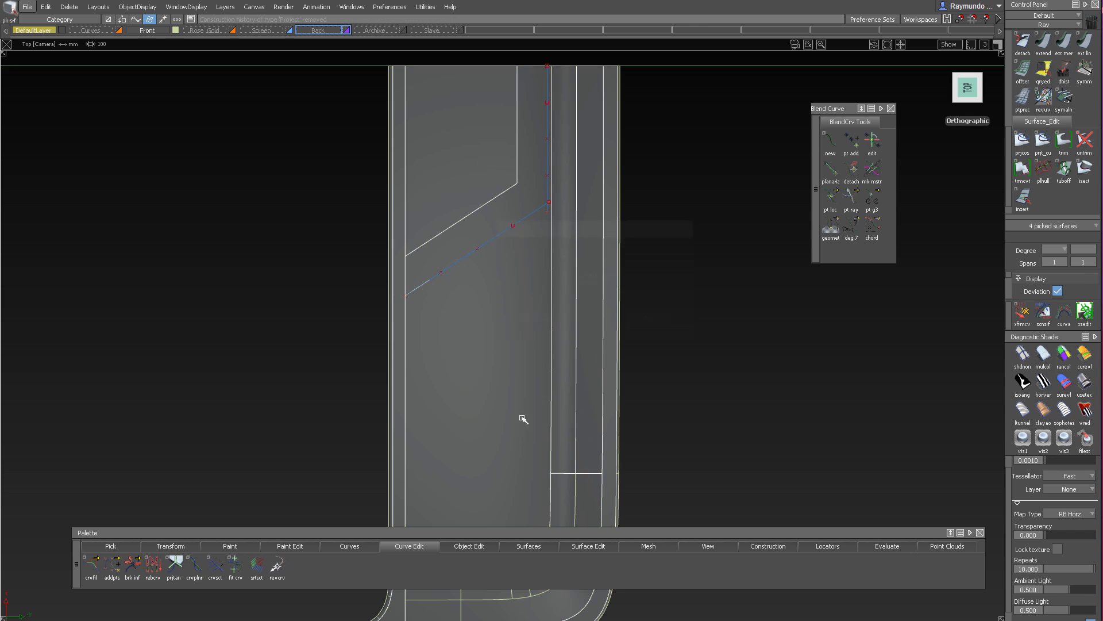
ctrl+shift+drag(517, 423, 513, 270)
Isolate the sunken patch, trim it to keep the region outside the projected corner curves, and restore the hidden surfaces
alt+shift+middle_drag(515, 204, 518, 259)
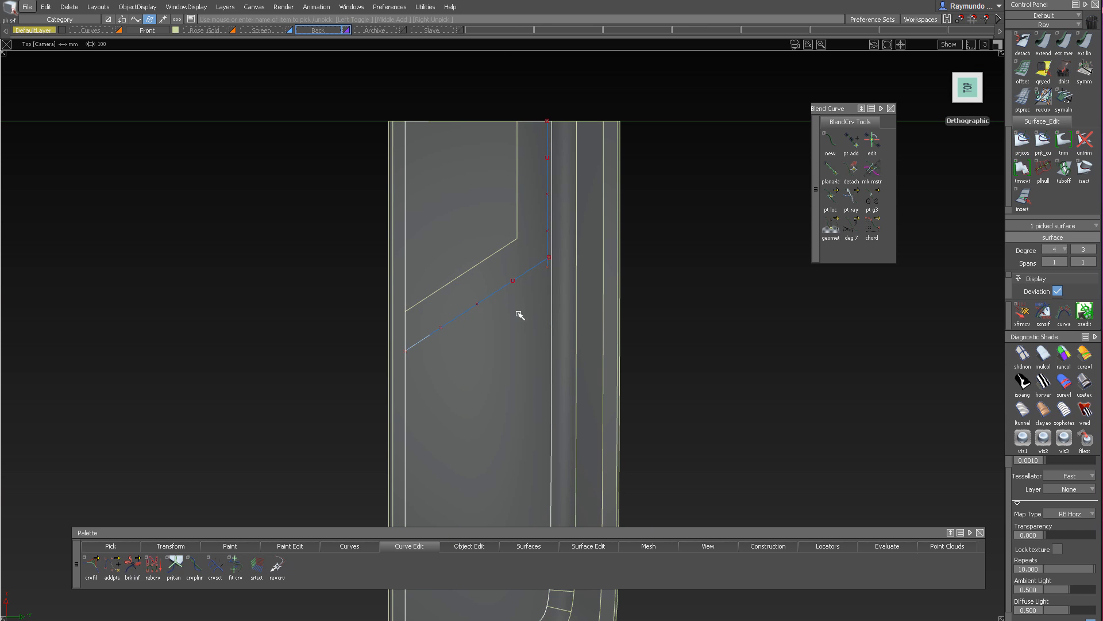
ctrl+shift+right_drag(495, 312, 493, 357)
alt+shift+middle_drag(493, 287, 493, 191)
ctrl+shift+middle_drag(494, 192, 494, 302)
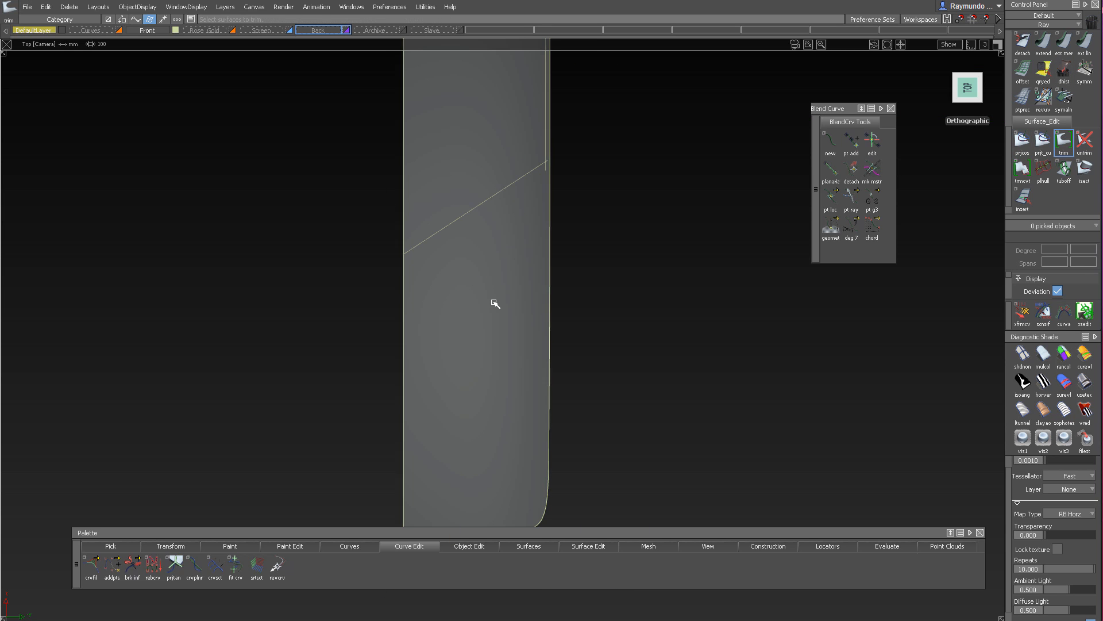
click(495, 304)
click(916, 608)
alt+shift+middle_drag(571, 227, 569, 284)
ctrl+shift+right_drag(569, 283, 560, 232)
Select the two projection curves and assign them to the Curves layer
alt+shift+drag(581, 108, 458, 128)
drag(599, 226, 408, 288)
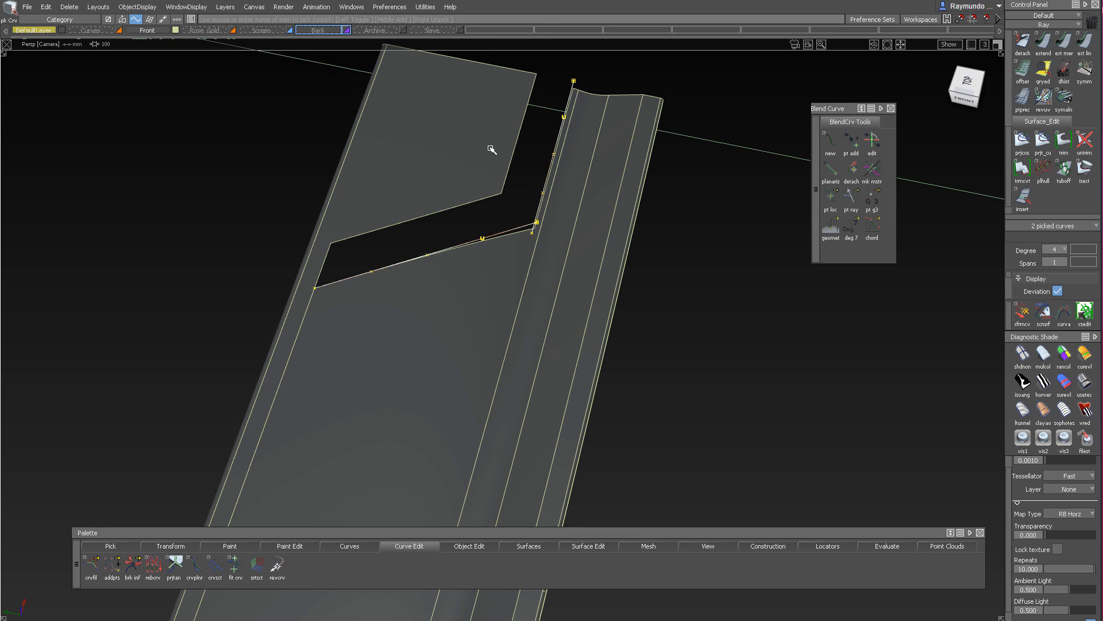
drag(104, 31, 105, 51)
alt+shift+drag(390, 224, 464, 288)
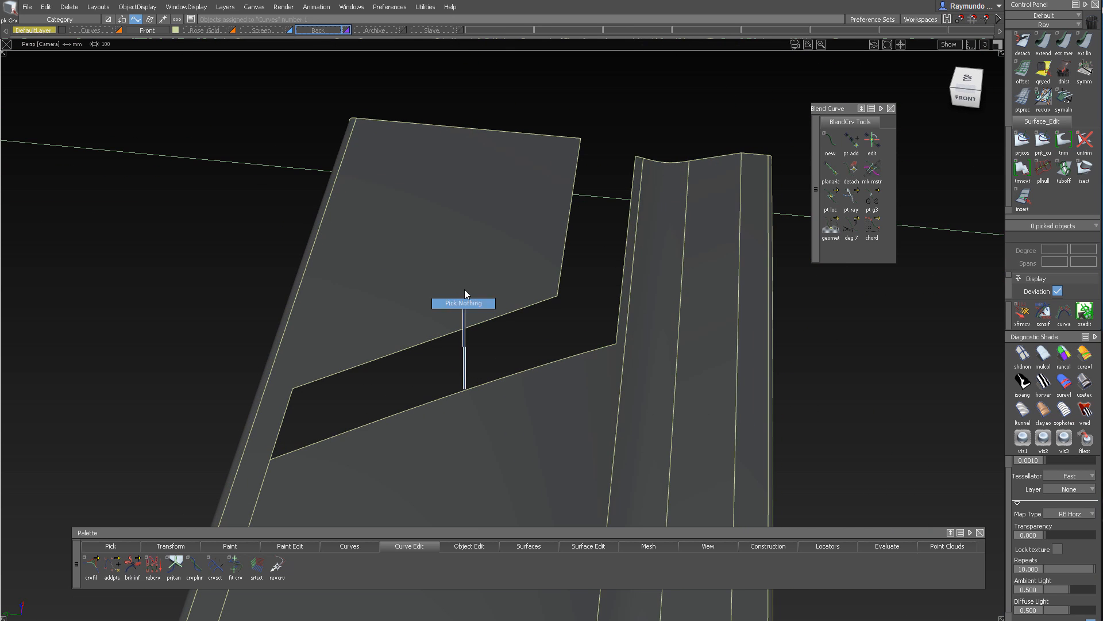
Skin a surface between the flat patch's diagonal edge and the sunken patch's diagonal trimmed edge
click(482, 388)
alt+shift+drag(476, 347, 247, 439)
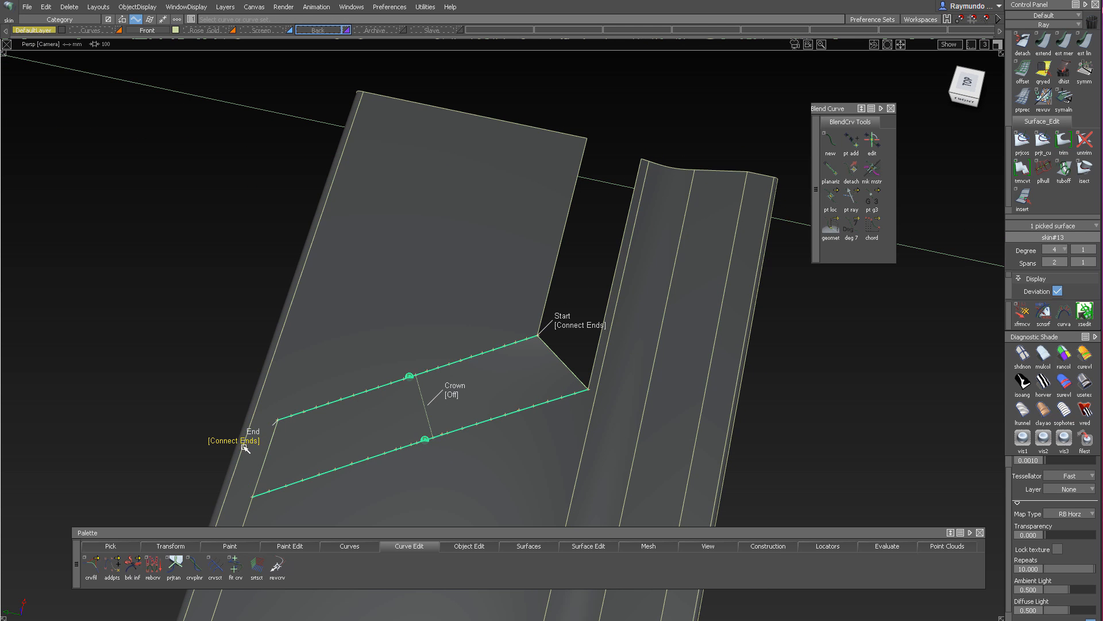
alt+shift+drag(584, 316, 547, 303)
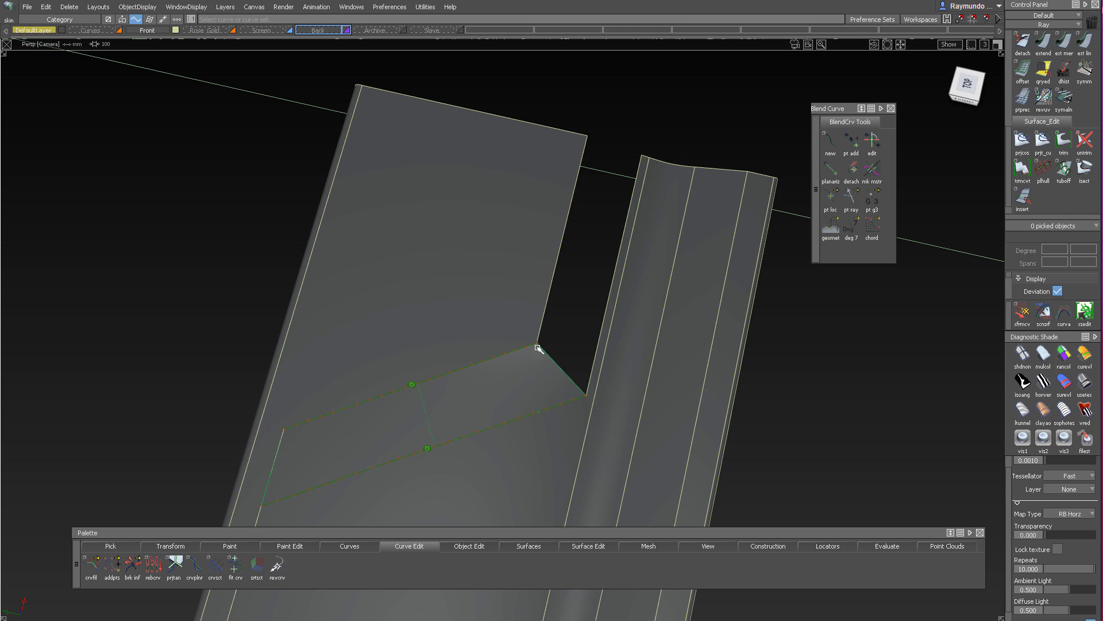
alt+shift+drag(539, 350, 554, 394)
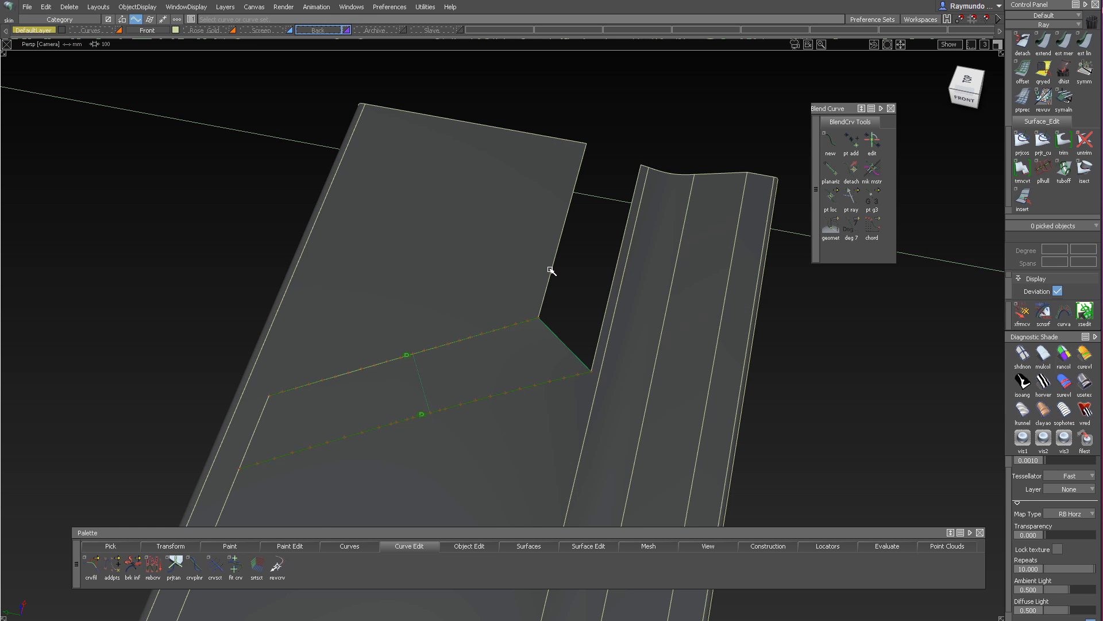
Skin a second surface between the flat patch's lengthwise edge and the sunken patch's lengthwise trimmed edge
click(602, 338)
alt+shift+drag(602, 338, 596, 200)
alt+shift+right_drag(596, 199, 593, 244)
click(591, 276)
mouse_move(567, 166)
alt+shift+mouse_down()
mouse_move(529, 195)
mouse_move(534, 230)
alt+shift+mouse_up()
Select the new skin surfaces and display the diagonal skin's control vertices and hulls
ctrl+shift+drag(547, 362, 554, 153)
drag(507, 192, 611, 385)
mouse_move(611, 387)
ctrl+shift+mouse_down()
mouse_move(569, 164)
mouse_move(575, 352)
mouse_move(620, 280)
mouse_move(576, 192)
mouse_move(519, 188)
ctrl+shift+mouse_up()
alt+shift+middle_drag(519, 188, 492, 133)
mouse_move(492, 132)
alt+shift+right_down()
mouse_move(557, 246)
mouse_move(567, 168)
alt+shift+right_up()
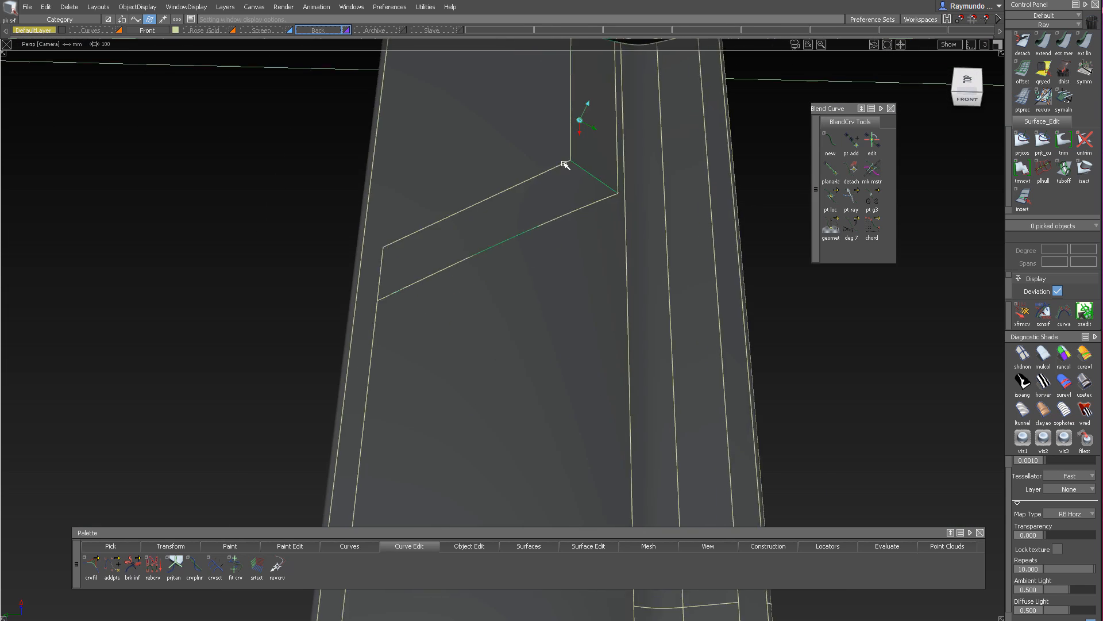
mouse_move(552, 137)
ctrl+shift+mouse_down()
mouse_move(552, 225)
mouse_move(558, 93)
ctrl+shift+mouse_up()
click(594, 133)
click(562, 229)
mouse_move(560, 189)
alt+shift+right_down()
mouse_move(587, 195)
mouse_move(584, 247)
mouse_move(567, 248)
alt+shift+right_up()
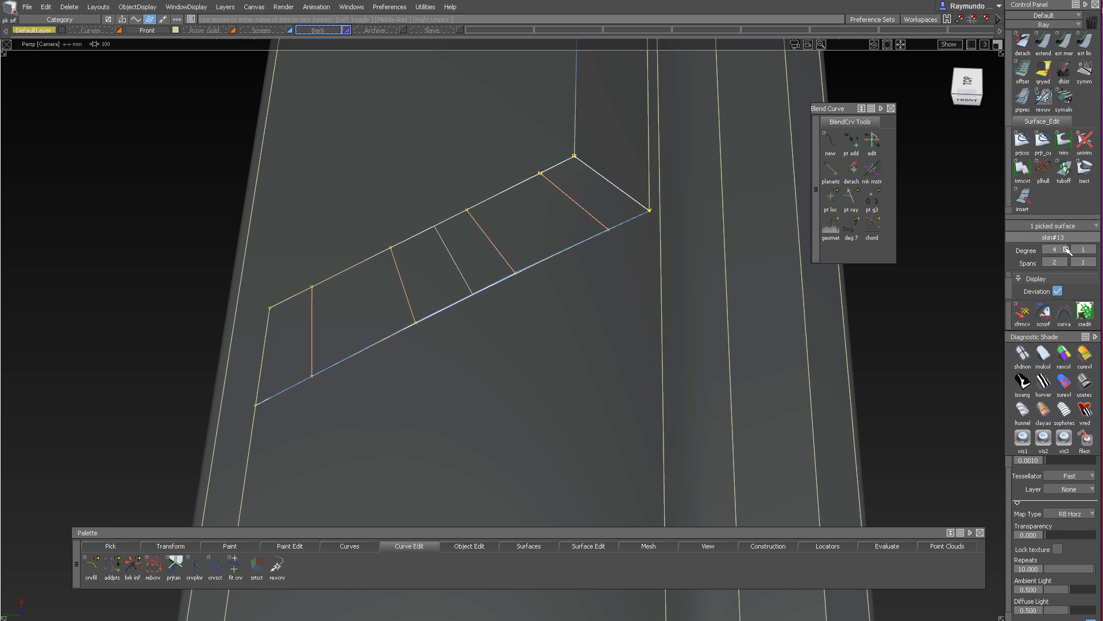
Rebuild the diagonal skin with degree 5 and one span along its length and degree 3 across
click(1067, 250)
click(1066, 345)
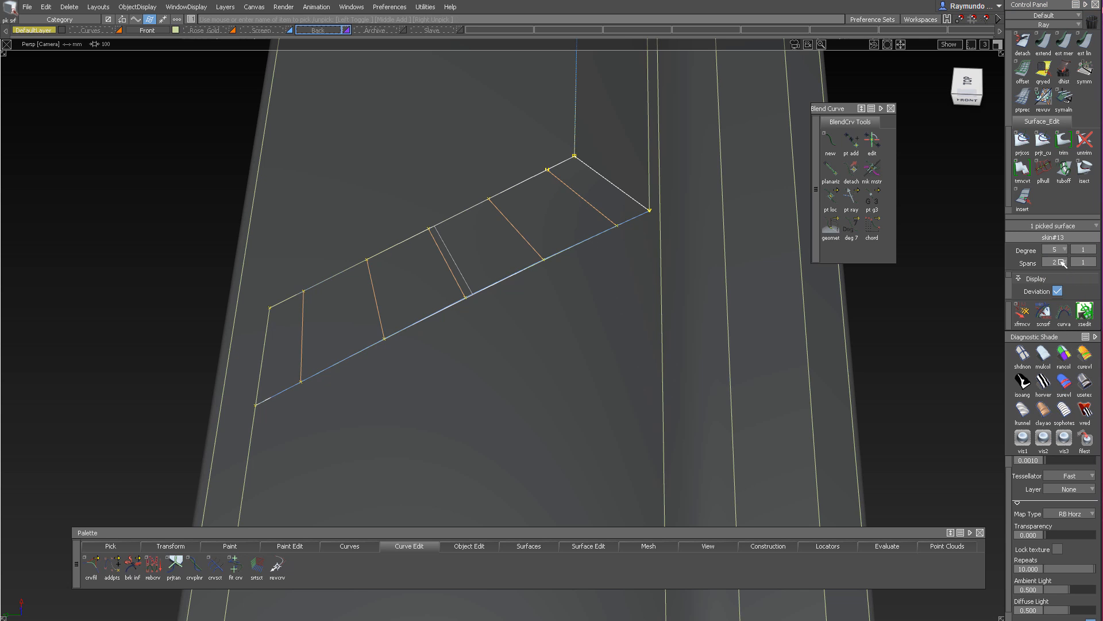
click(1065, 262)
click(1063, 304)
alt+shift+middle_drag(659, 226, 663, 273)
alt+shift+right_drag(662, 274, 627, 288)
alt+shift+drag(627, 289, 594, 306)
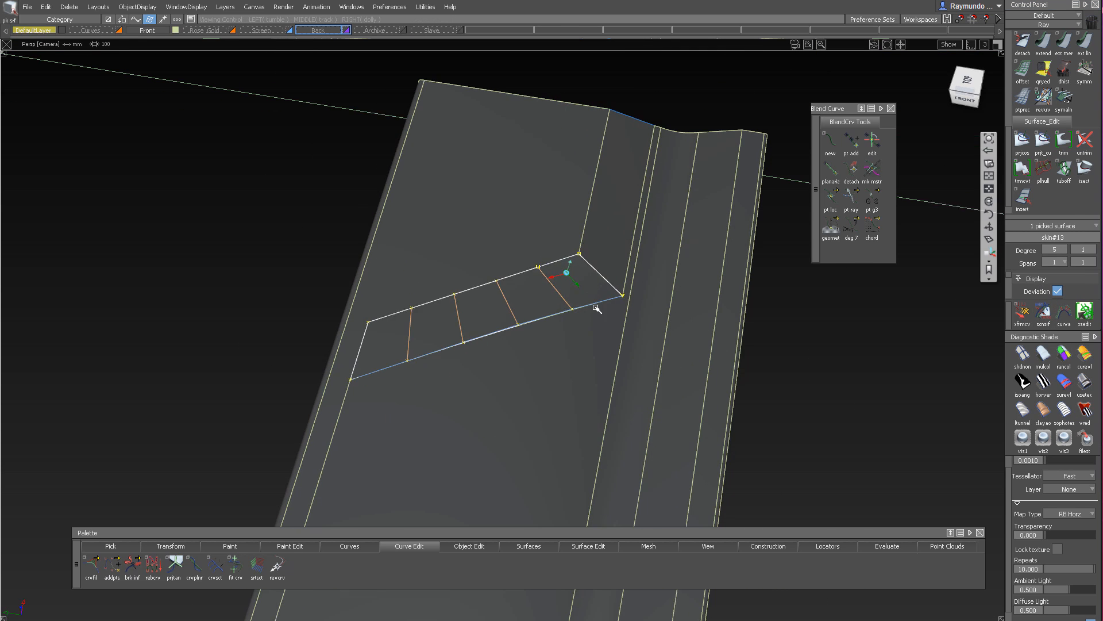
click(594, 306)
click(548, 288)
click(1092, 249)
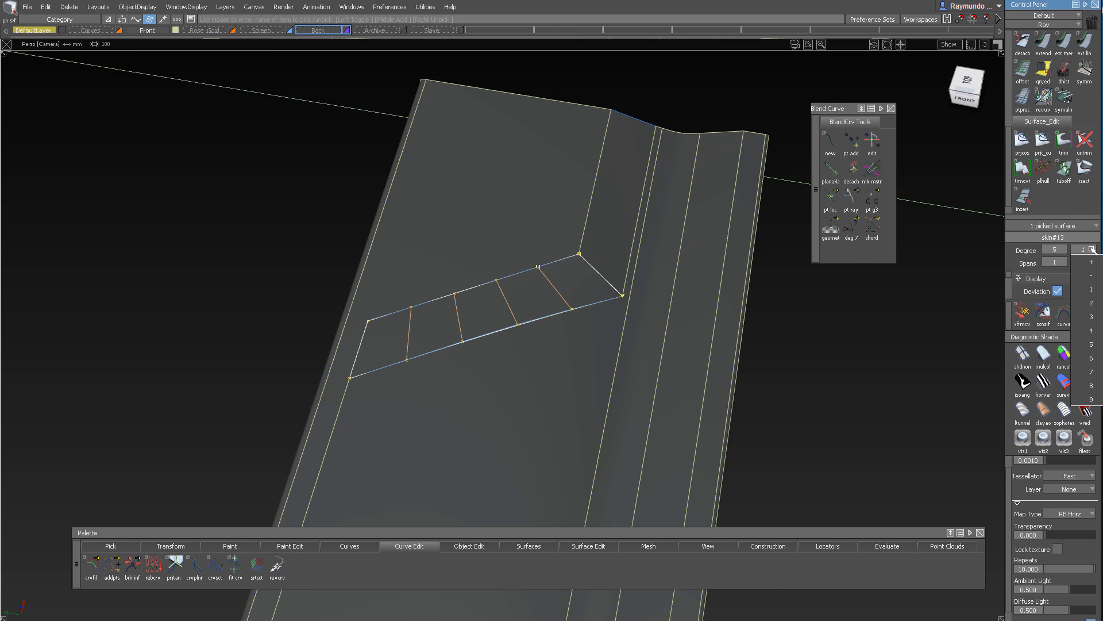
click(1091, 317)
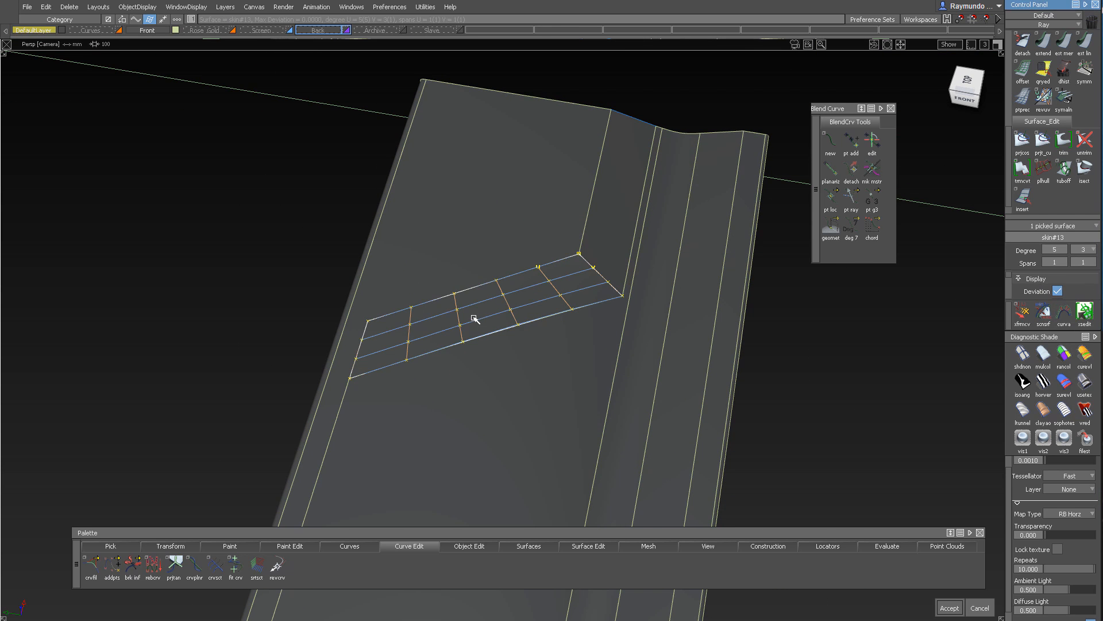
ctrl+shift+drag(569, 221, 569, 140)
Select the lengthwise skin surface and set its degree across to 3
ctrl+shift+drag(589, 241, 598, 116)
click(597, 220)
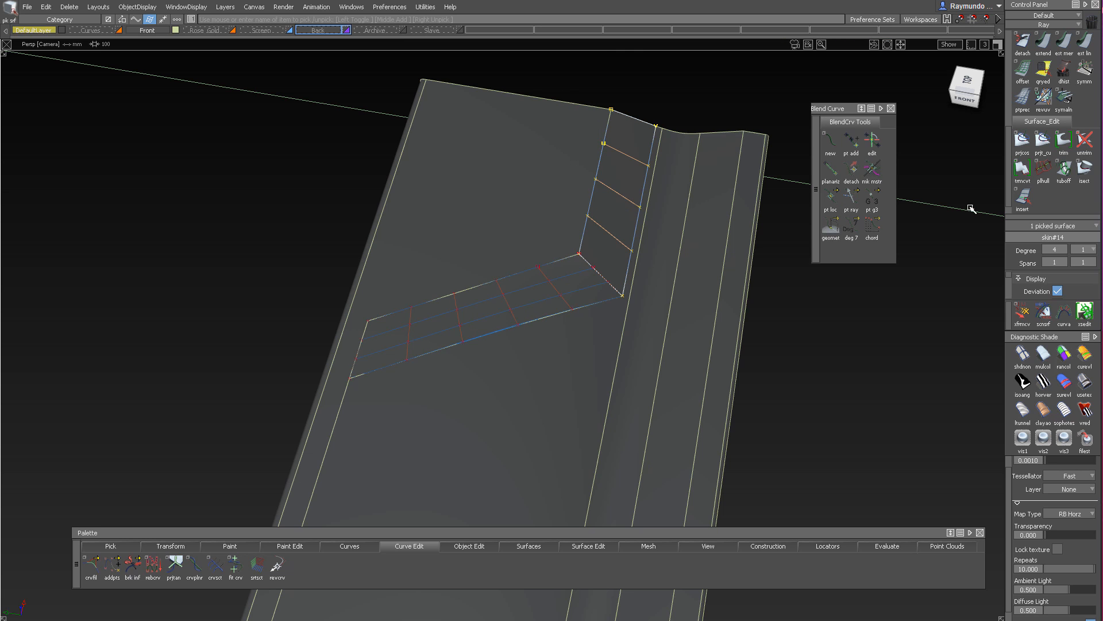
click(1093, 250)
click(1092, 317)
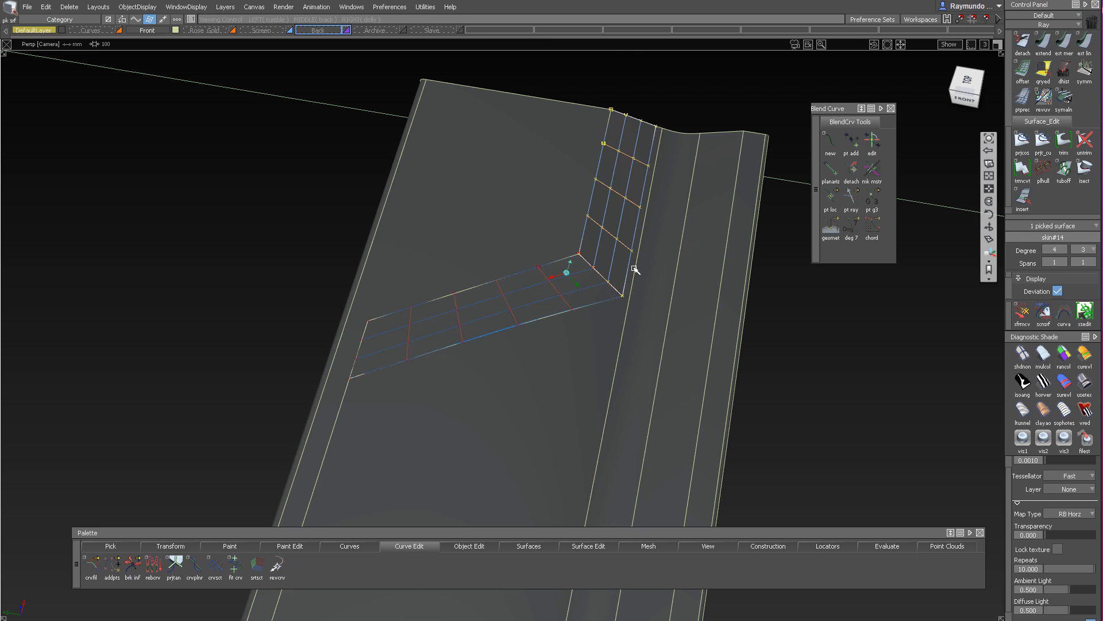
Align the lengthwise skin's outer edge to the sunken patch with G2 continuity
alt+shift+drag(667, 248, 665, 291)
alt+shift+right_drag(664, 254, 627, 228)
click(627, 228)
alt+shift+drag(630, 222, 636, 188)
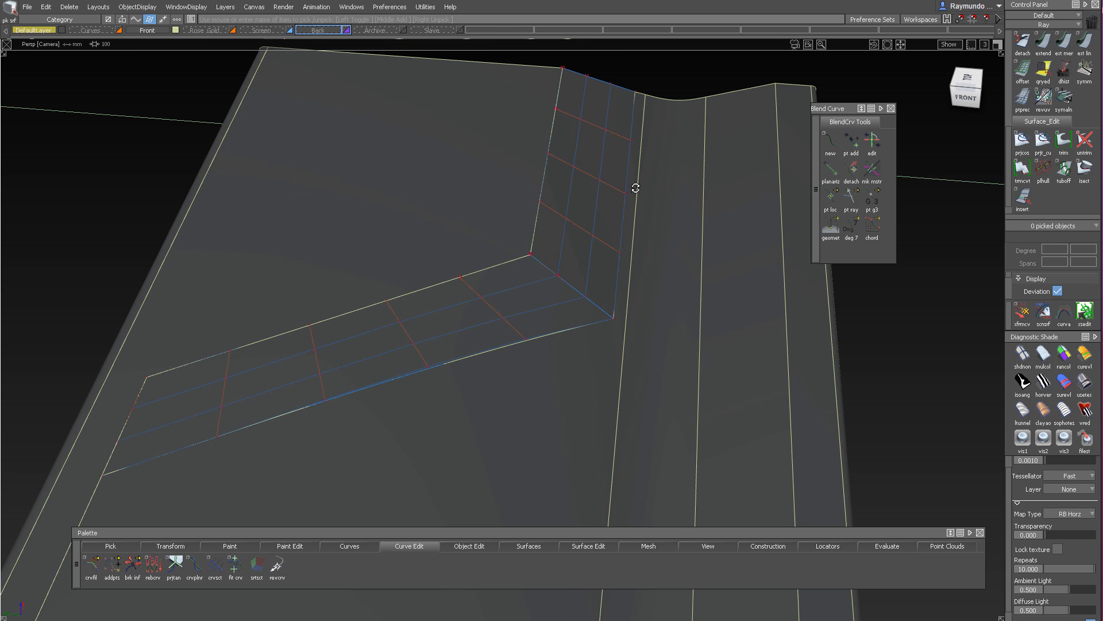
ctrl+shift+right_drag(636, 188, 626, 188)
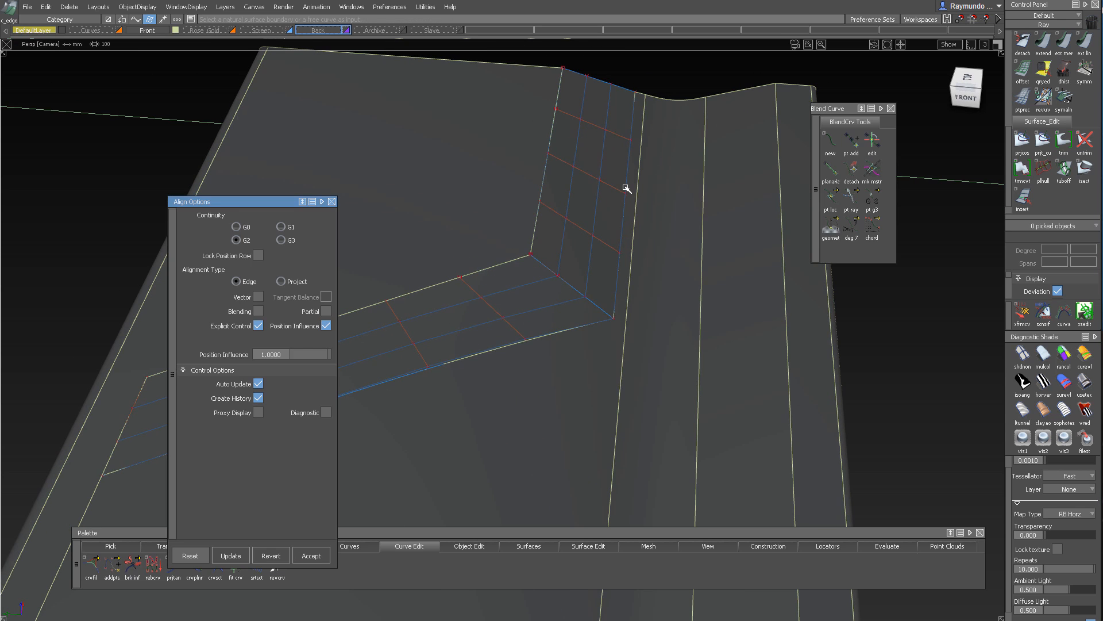
click(624, 226)
click(623, 226)
alt+shift+drag(555, 277, 567, 323)
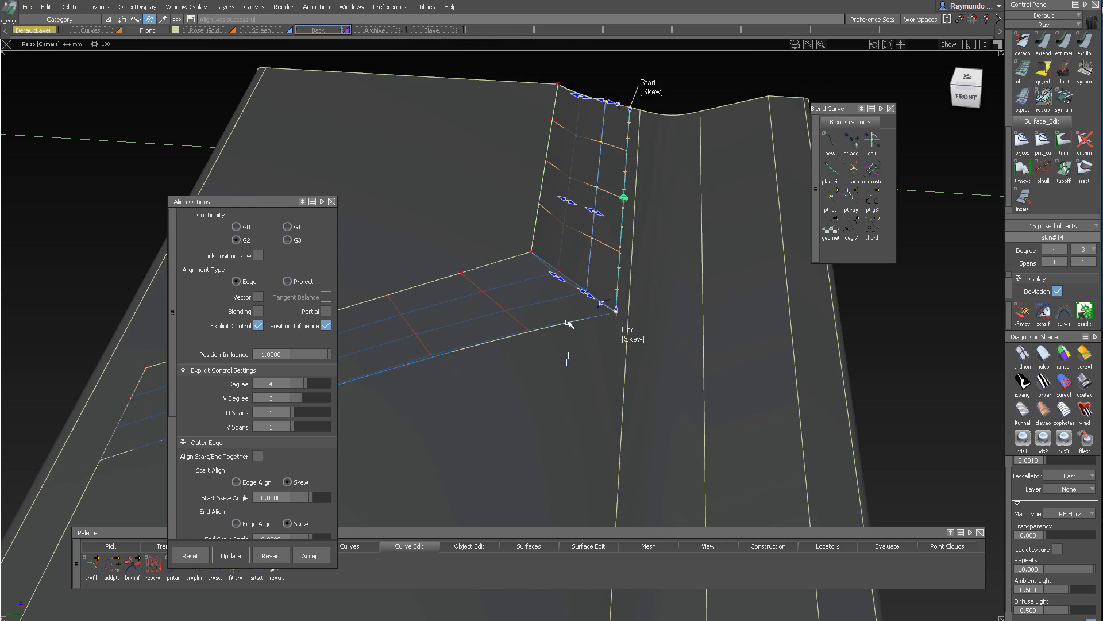
Align the diagonal skin's lower edge to the sunken patch with G2 continuity and set the position influence to 0
ctrl+shift+right_drag(568, 323, 554, 324)
click(553, 324)
click(553, 324)
alt+shift+drag(552, 196, 555, 293)
alt+shift+middle_drag(555, 293, 664, 232)
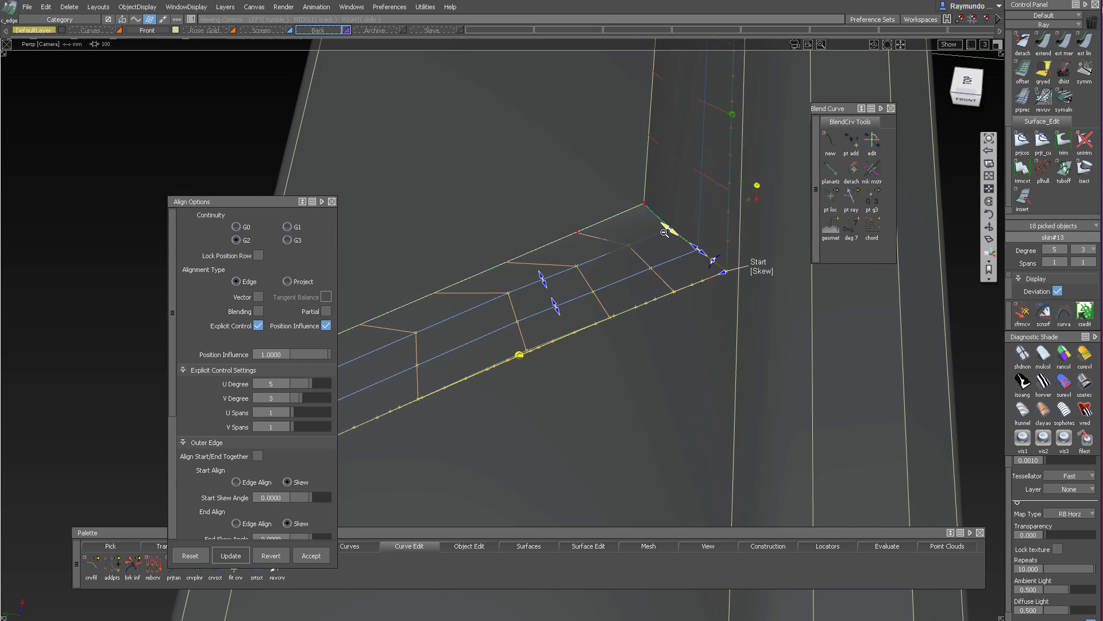
alt+shift+right_drag(664, 233, 506, 276)
alt+shift+drag(505, 275, 438, 388)
drag(328, 353, 124, 350)
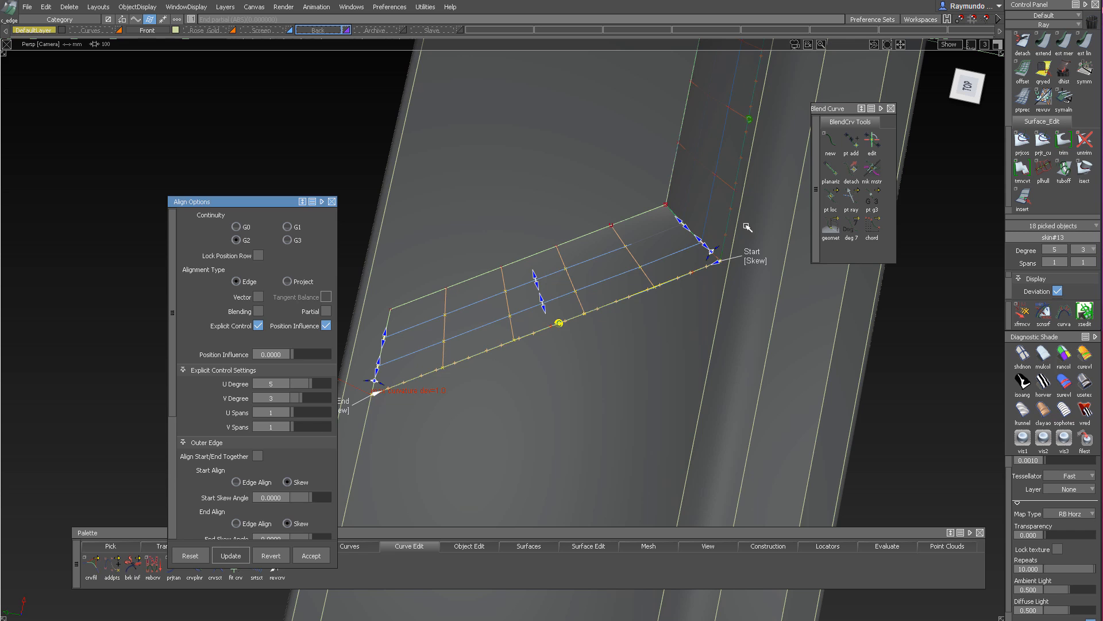
Reopen the diagonal skin's alignment and try a U degree of 6
click(756, 269)
alt+shift+drag(605, 287, 567, 348)
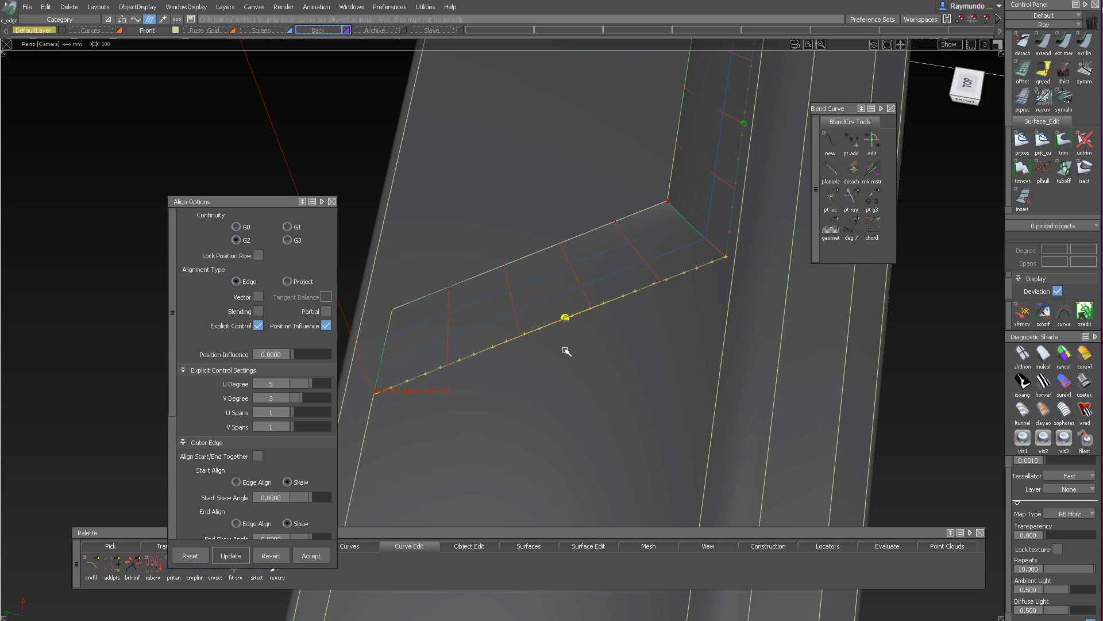
ctrl+shift+right_drag(560, 323, 615, 241)
click(543, 306)
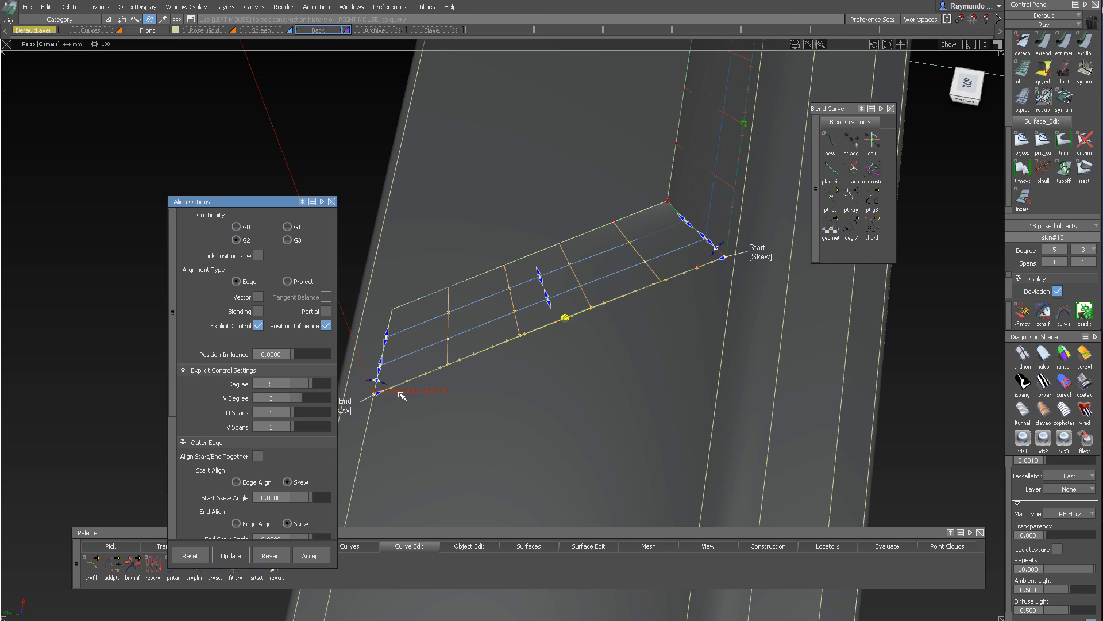
alt+shift+middle_drag(403, 396, 521, 381)
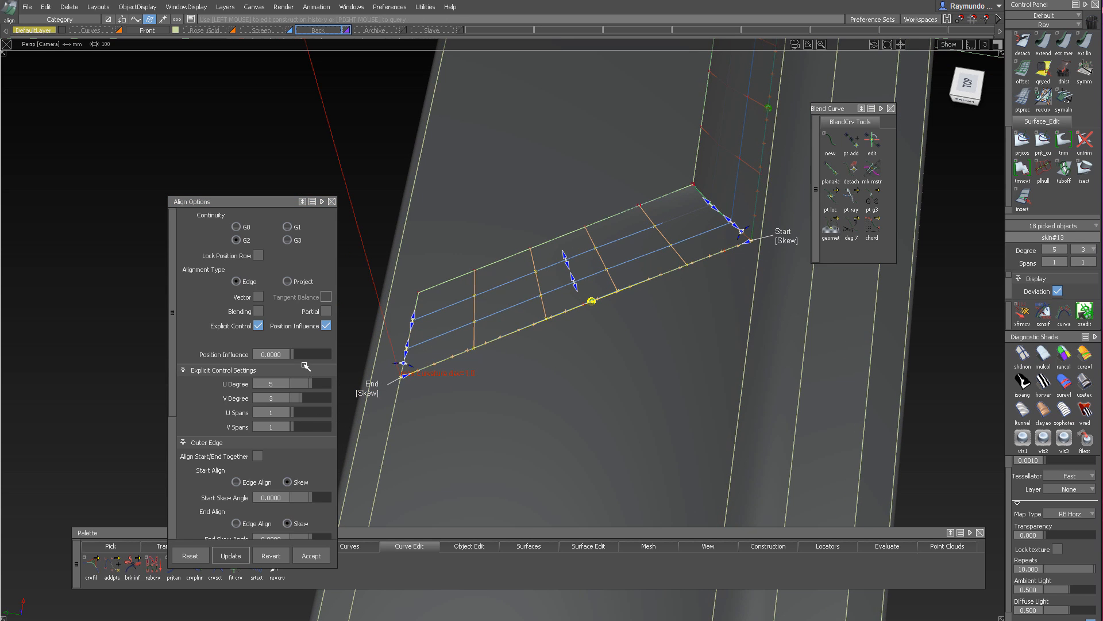
click(314, 383)
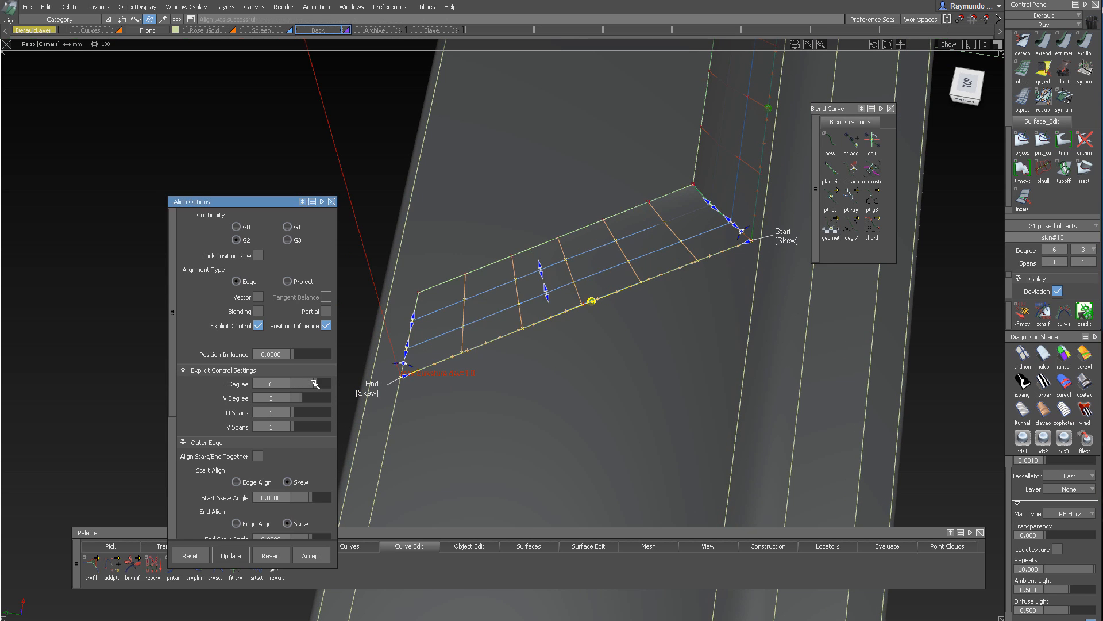
Select all the visible surfaces, delete their construction history and clear the selection
alt+shift+drag(486, 375, 542, 123)
drag(541, 123, 633, 241)
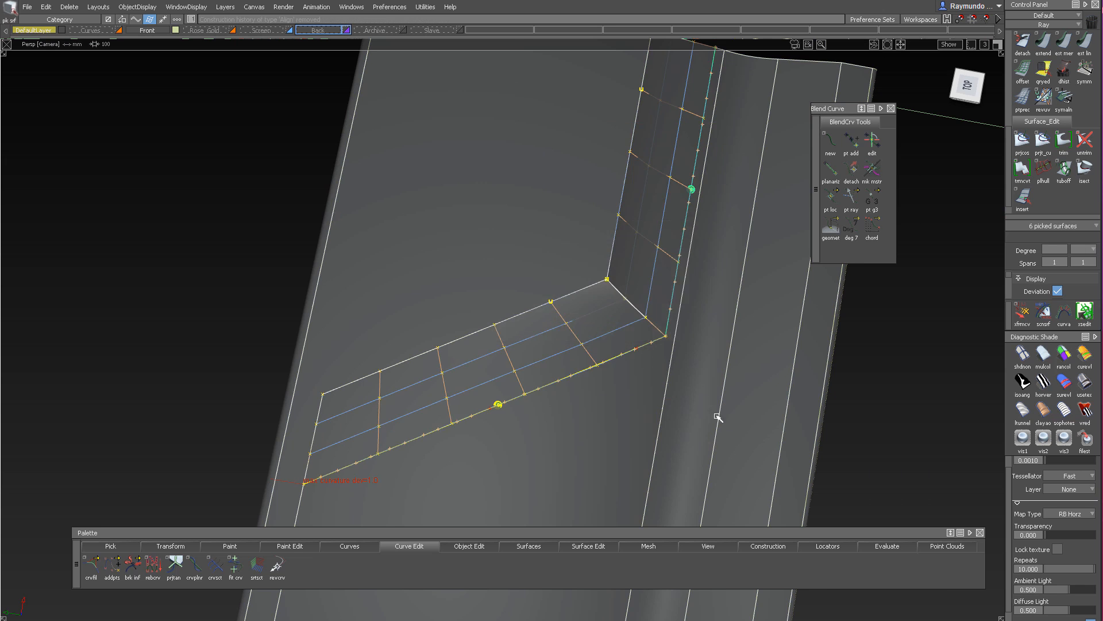
ctrl+shift+drag(717, 416, 720, 259)
ctrl+shift+drag(719, 258, 630, 196)
Examine the shaded transition between the flat and sunken patches with the model wireframe hidden
alt+shift+right_drag(630, 196, 560, 310)
ctrl+shift+drag(561, 308, 529, 288)
alt+shift+right_drag(530, 288, 515, 224)
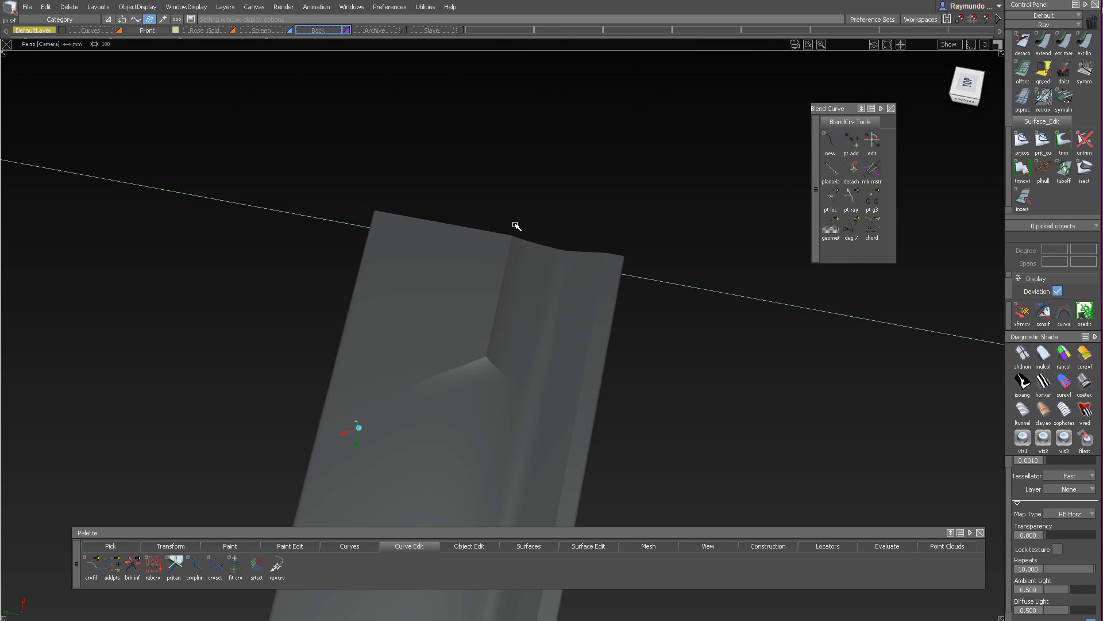
alt+shift+drag(515, 224, 542, 293)
alt+shift+right_drag(542, 293, 537, 253)
alt+shift+drag(537, 253, 716, 184)
key(alt+m)
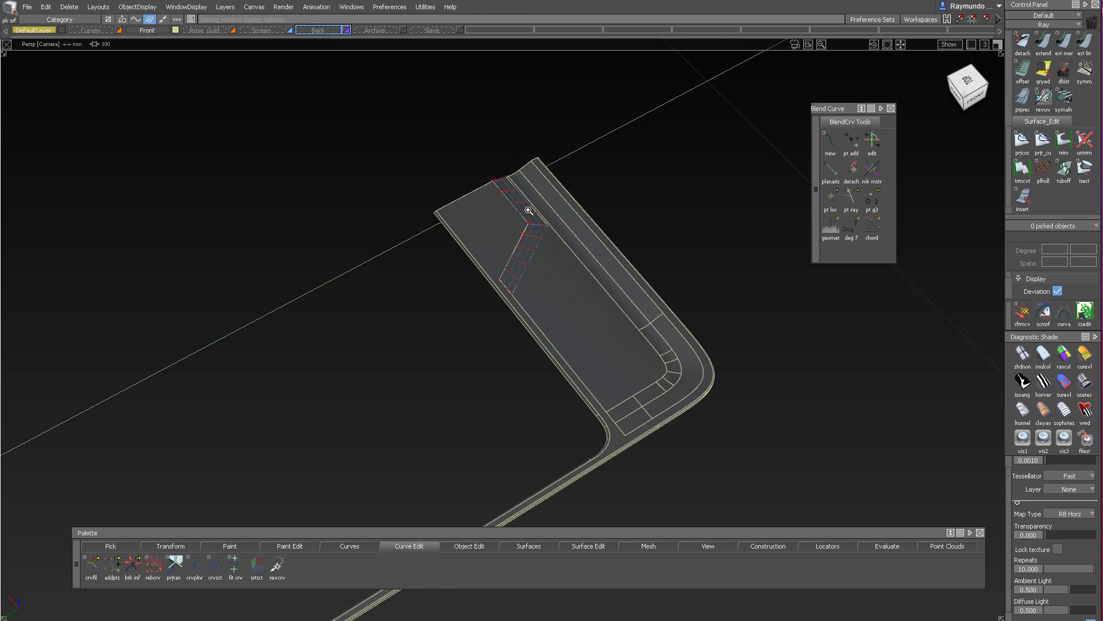
Shorten the diagonal skin at its outer end with the Extend tool, leaving a triangular gap beside the flat patch's border
alt+shift+right_drag(527, 210, 485, 222)
alt+shift+drag(485, 222, 470, 301)
alt+shift+right_drag(486, 281, 483, 268)
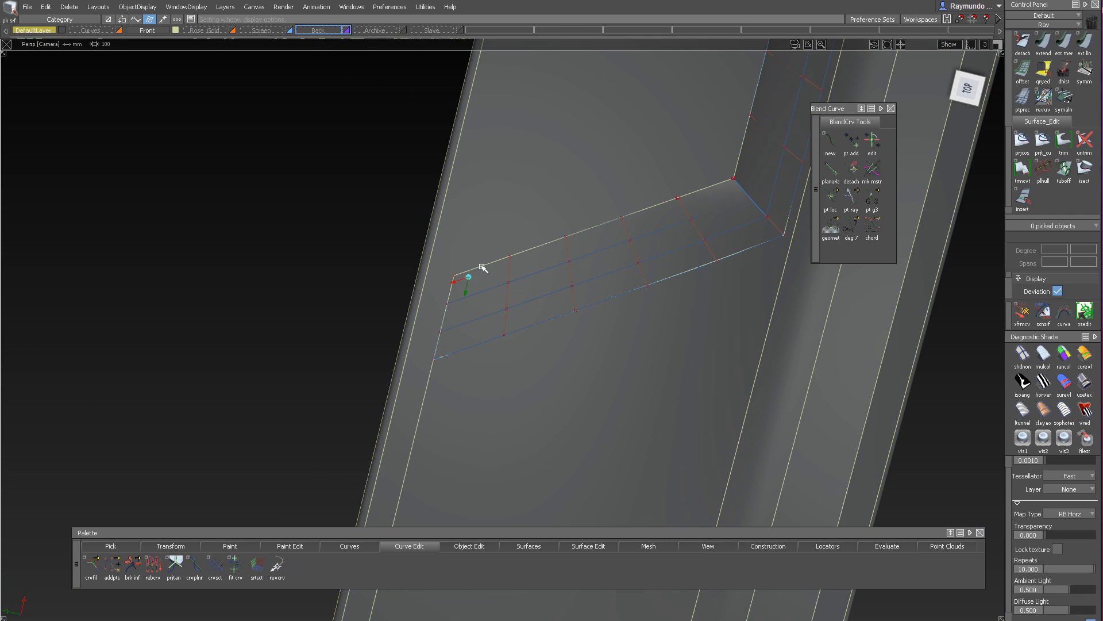
alt+shift+right_drag(453, 327, 432, 276)
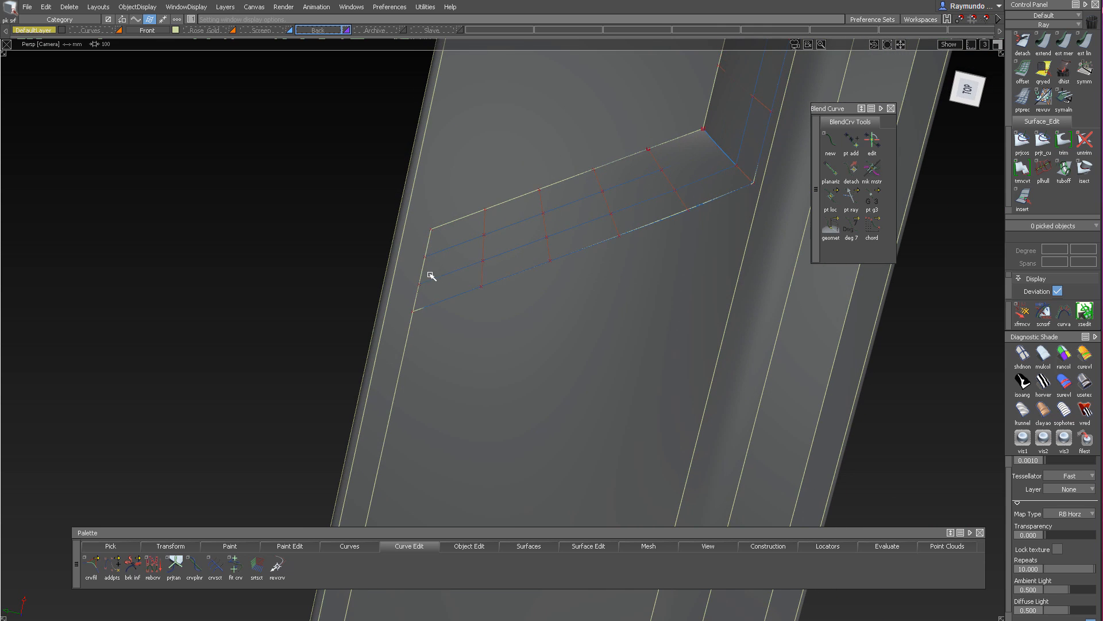
click(423, 268)
click(429, 292)
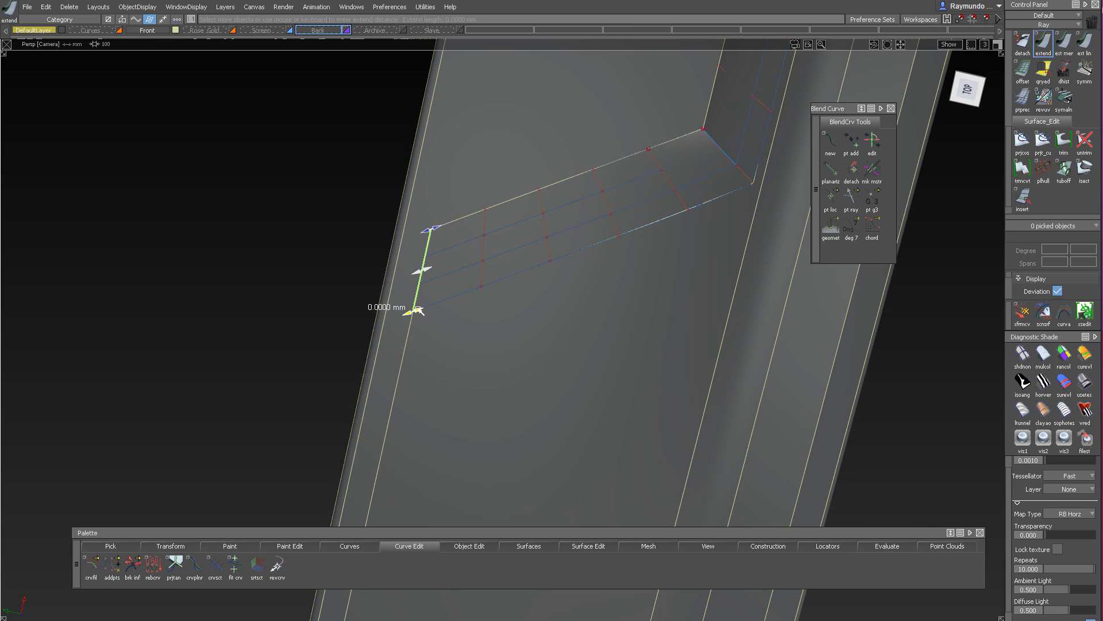
drag(418, 310, 554, 307)
alt+shift+middle_drag(554, 307, 559, 324)
ctrl+shift+drag(536, 346, 526, 284)
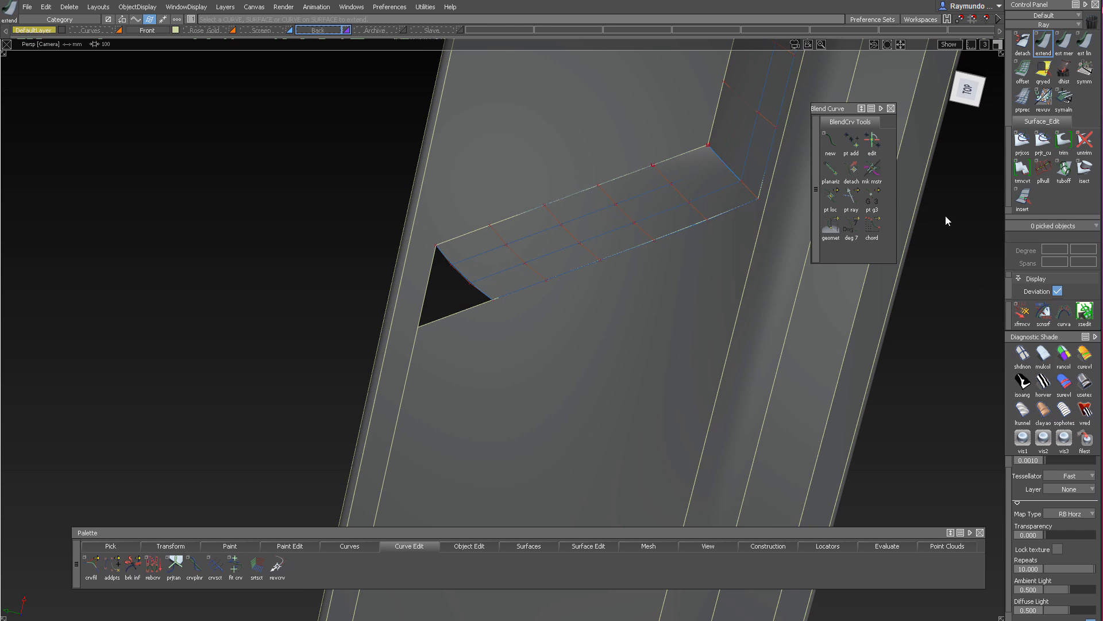
Examine the corner where the two transition skins meet in the orthographic top view
click(969, 88)
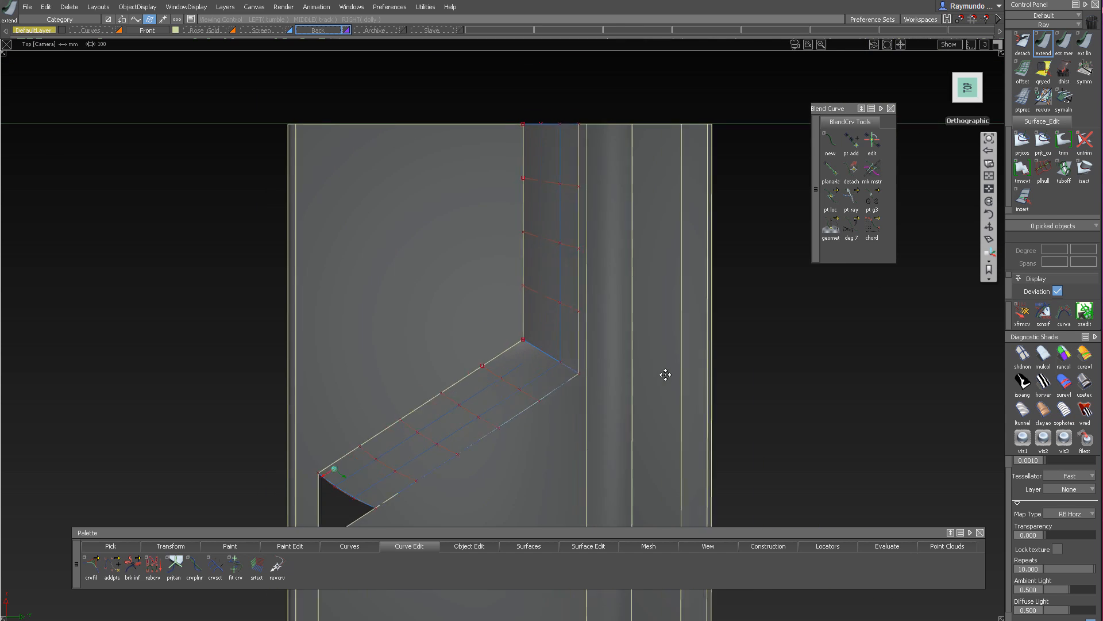
alt+shift+middle_drag(665, 375, 638, 364)
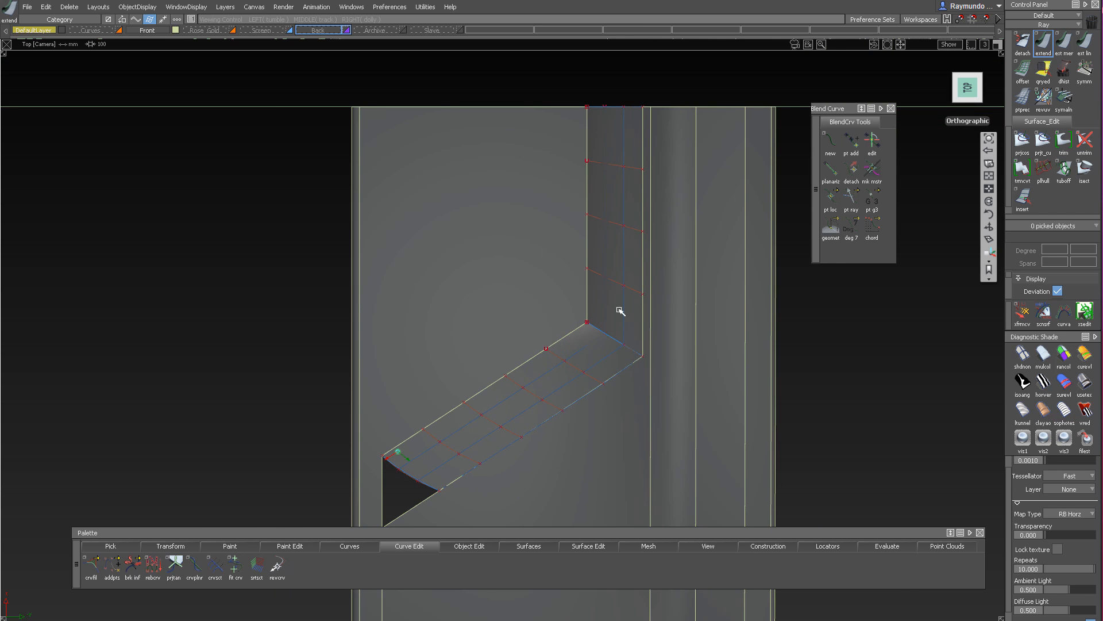
alt+shift+right_drag(626, 323, 636, 318)
alt+shift+middle_drag(637, 318, 691, 285)
alt+shift+right_drag(690, 285, 688, 400)
alt+shift+middle_drag(688, 400, 636, 446)
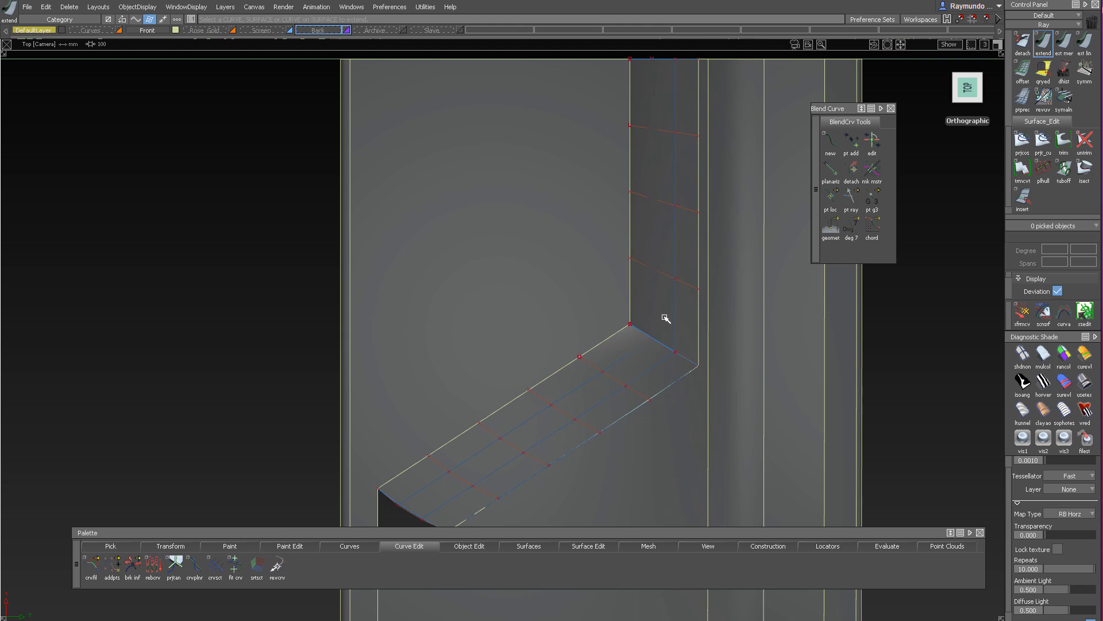
alt+shift+middle_drag(665, 318, 521, 377)
alt+shift+right_drag(521, 377, 488, 291)
alt+shift+middle_drag(487, 291, 618, 144)
alt+shift+right_drag(618, 144, 629, 204)
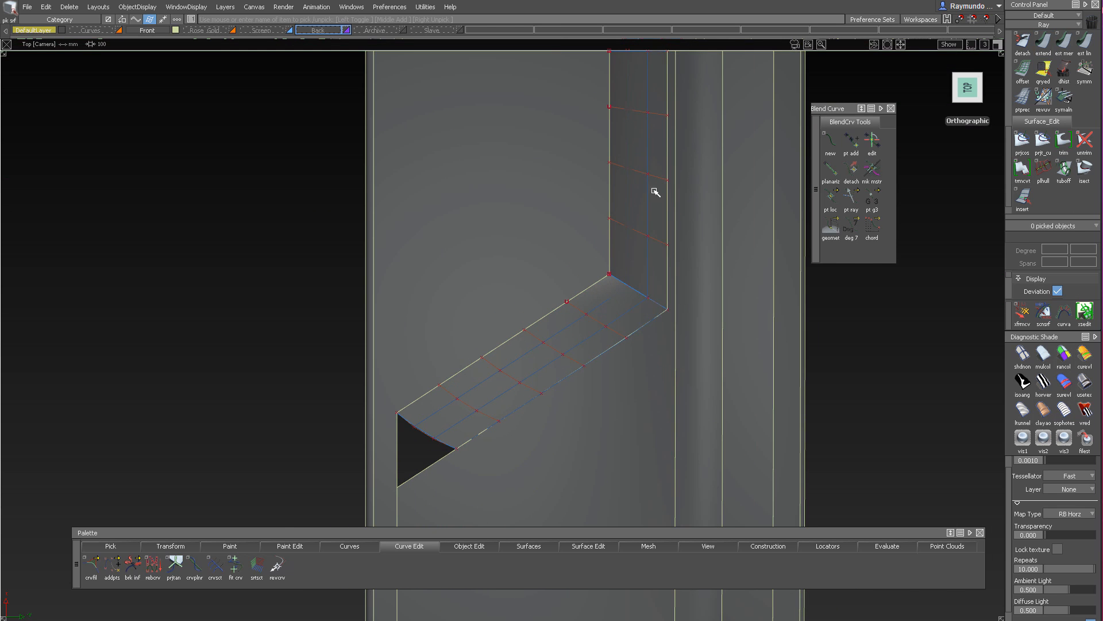
alt+shift+middle_drag(631, 289, 647, 268)
Shorten the diagonal skin at the end that meets the lengthwise skin, using Extend with a negative length
ctrl+shift+drag(640, 308, 642, 201)
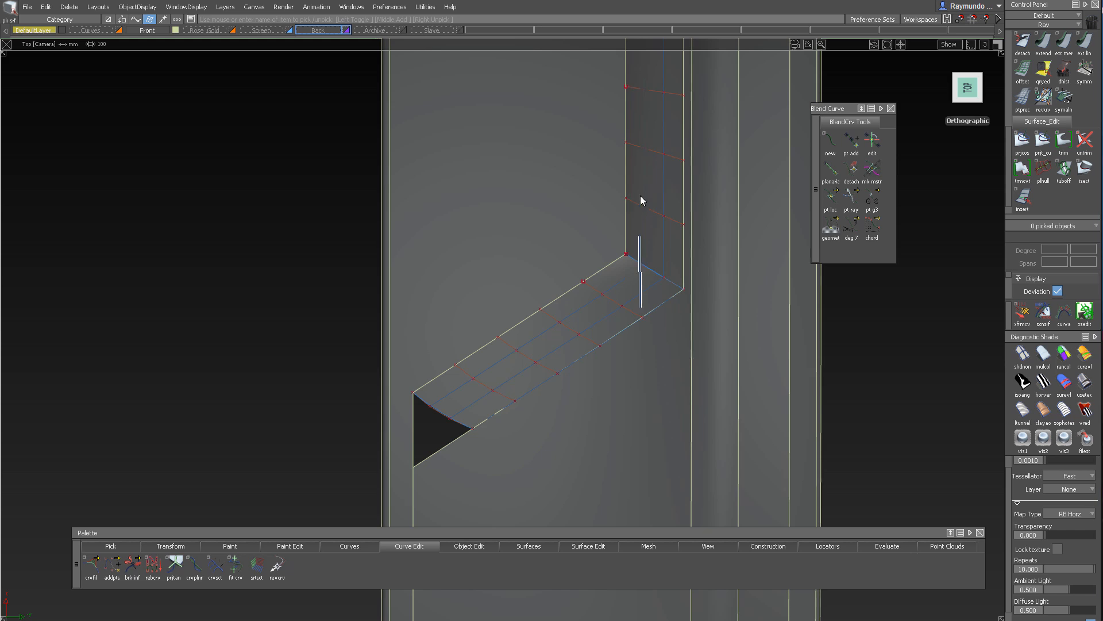
click(642, 267)
click(668, 284)
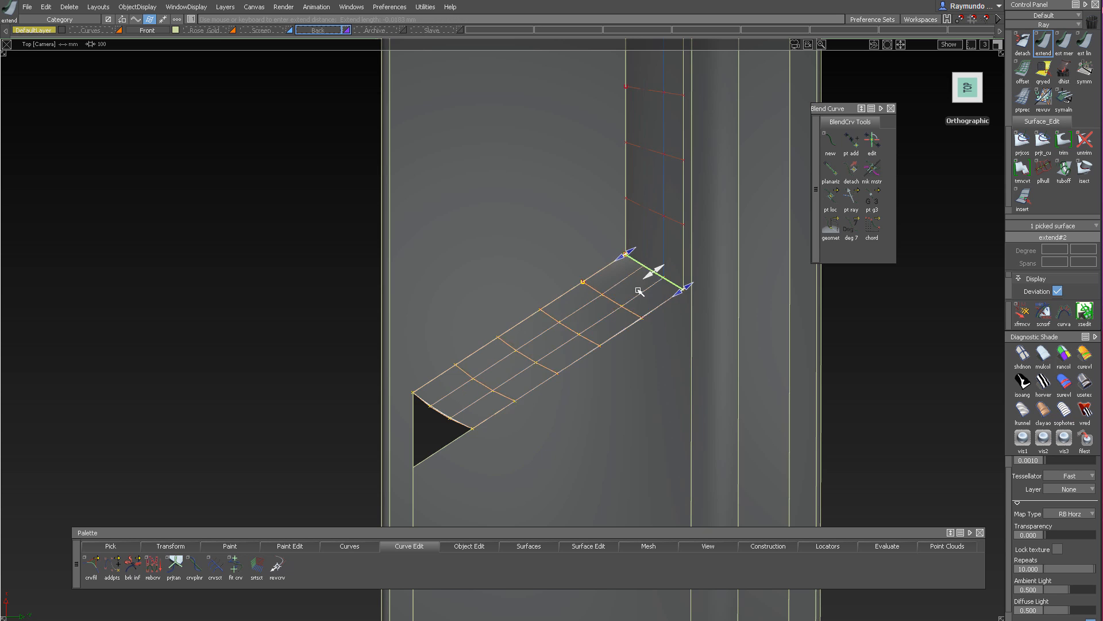
drag(638, 290, 541, 375)
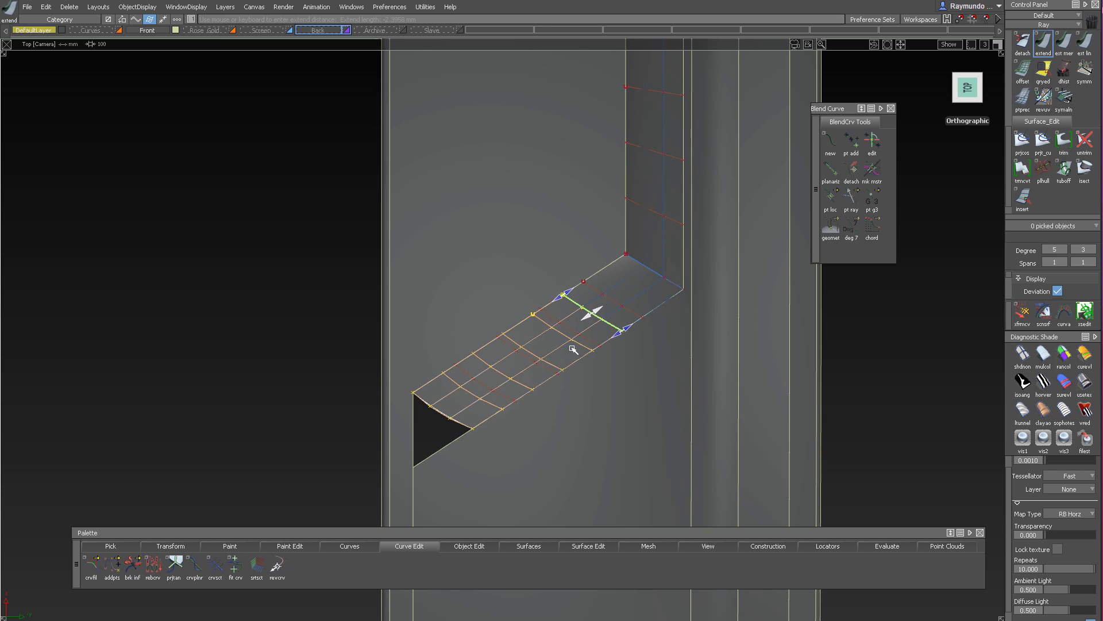
Shorten the lengthwise skin at its corner end with Extend and clear the selection
click(644, 259)
drag(645, 235, 648, 116)
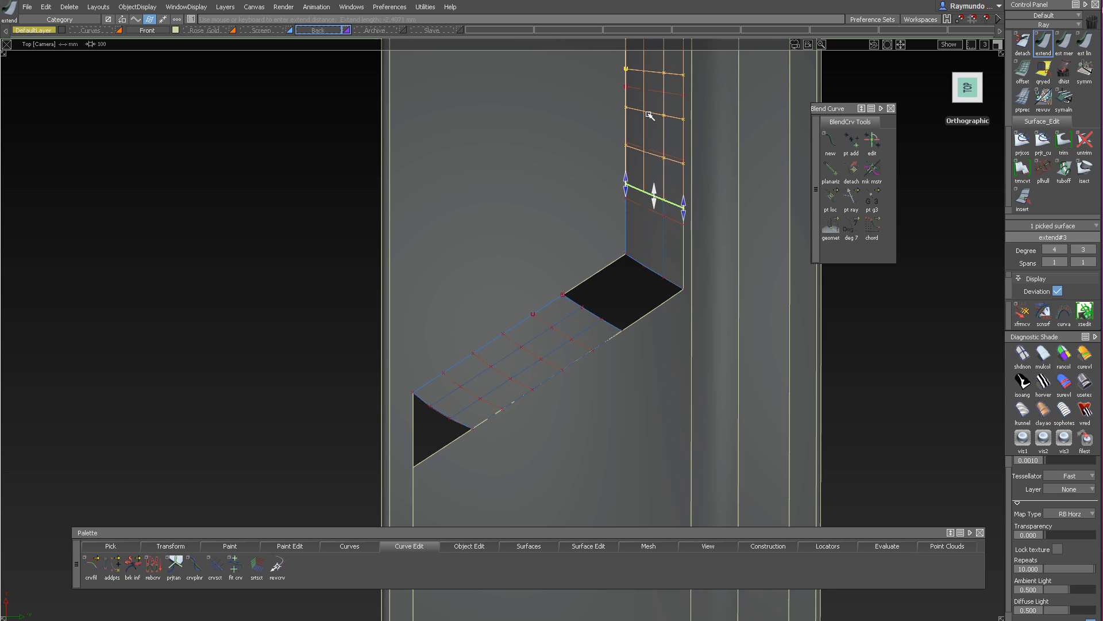
ctrl+shift+drag(650, 270, 650, 192)
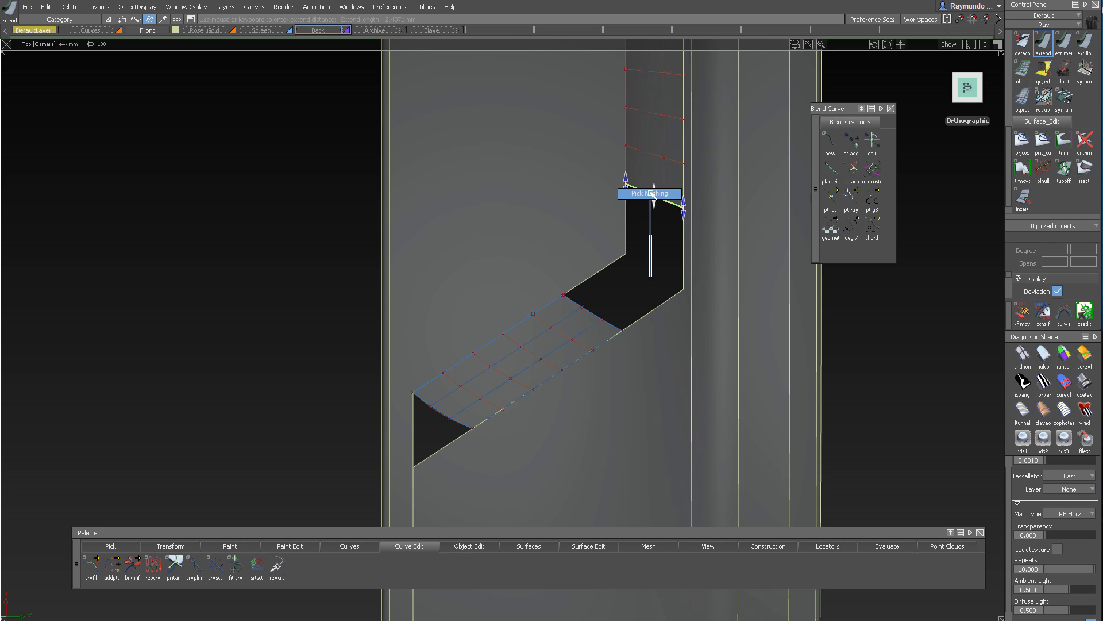
Create a Freeform Blend between the vertical and diagonal strip surfaces, with G2 Curvature on both sides and both shape values at 1.1
click(593, 313)
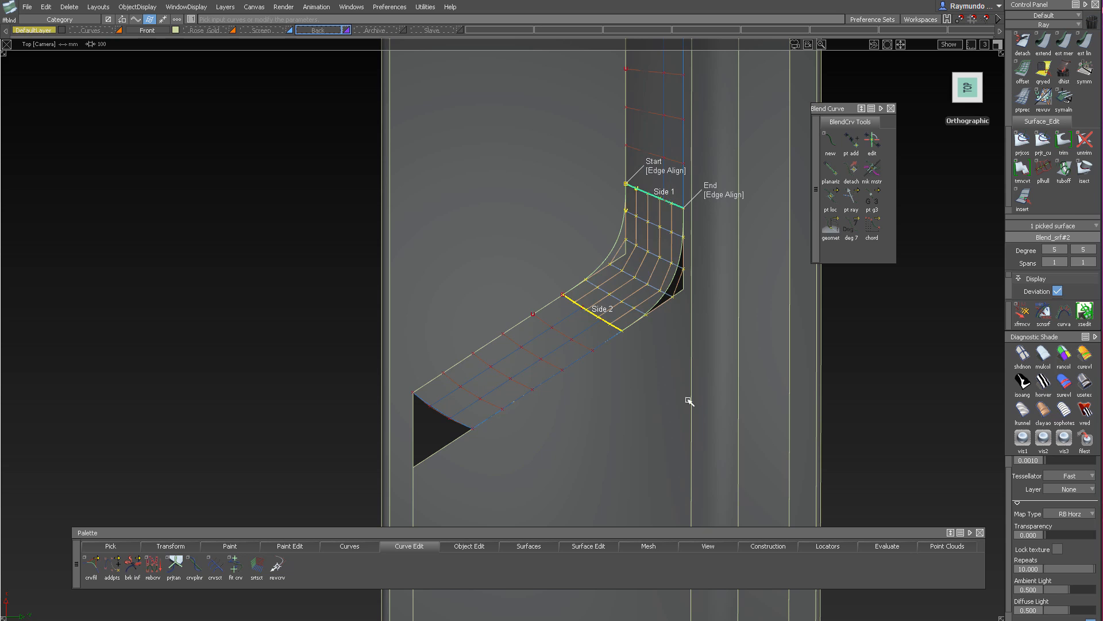
ctrl+shift+drag(737, 250, 657, 249)
click(629, 243)
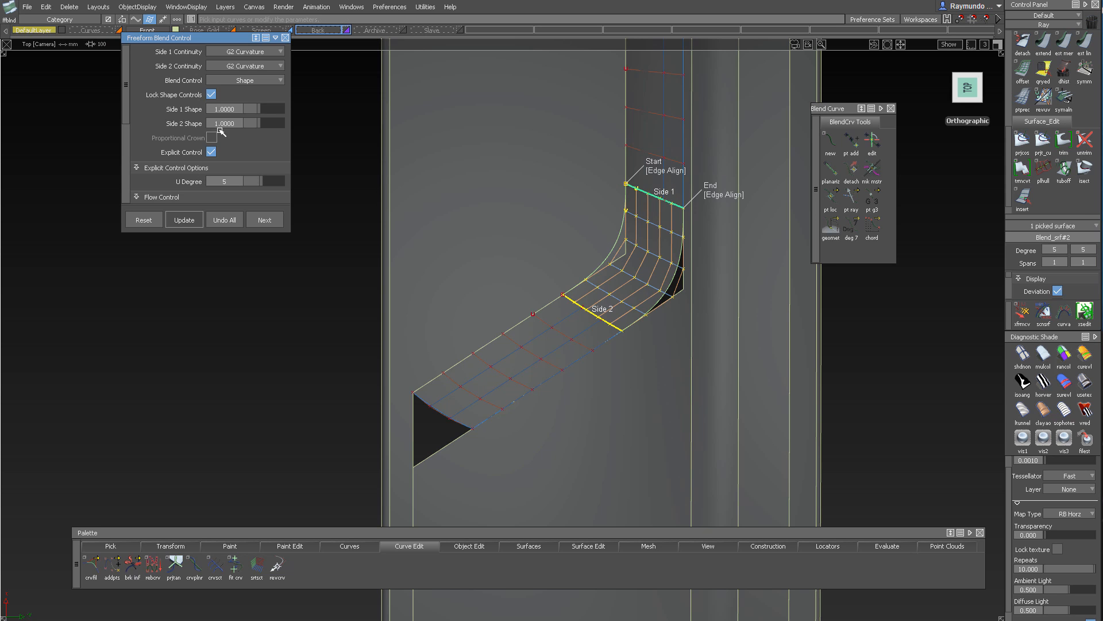
drag(262, 109, 262, 108)
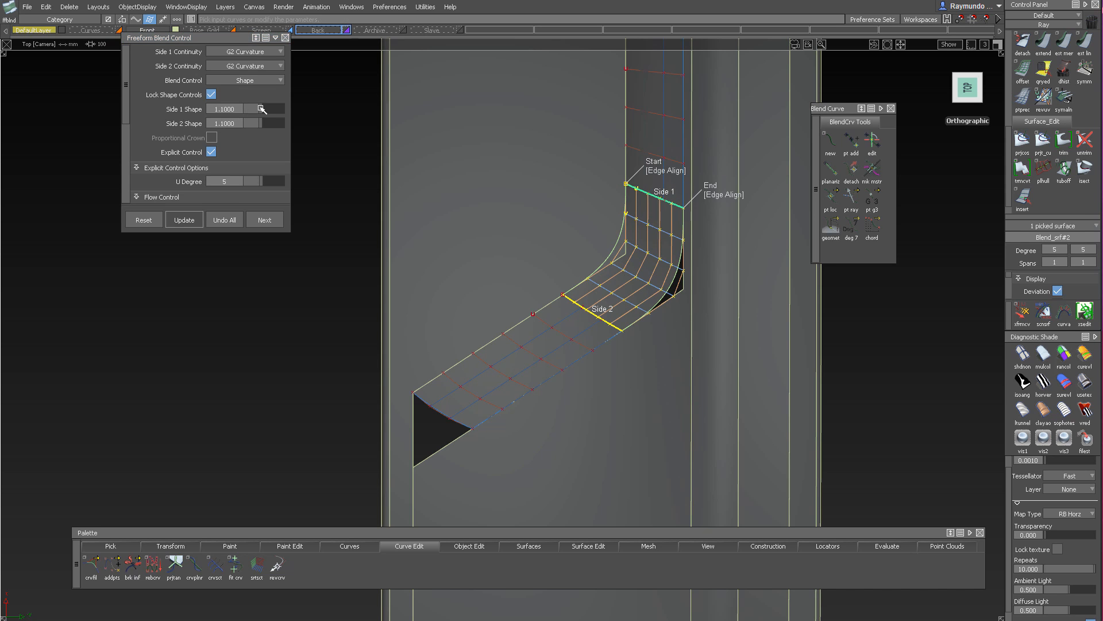
ctrl+shift+drag(658, 381, 657, 249)
alt+shift+middle_drag(675, 249, 628, 261)
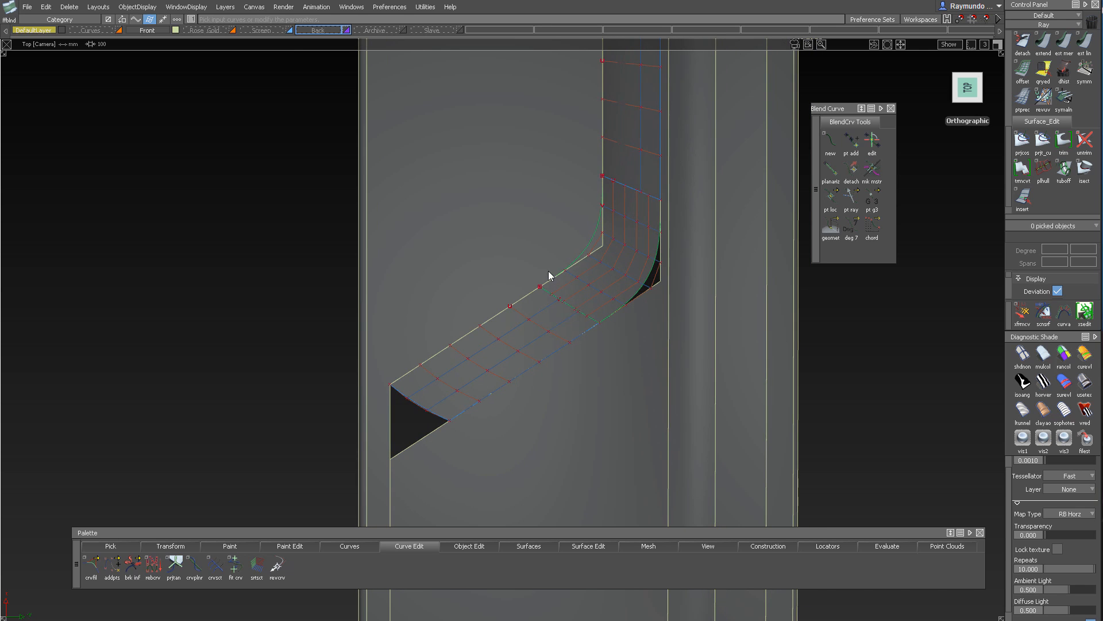
Hide the control vertices on the strip surfaces and the new corner blend
ctrl+shift+drag(548, 270, 546, 173)
drag(546, 172, 660, 232)
alt+shift+right_drag(661, 231, 653, 292)
alt+shift+middle_drag(652, 293, 655, 353)
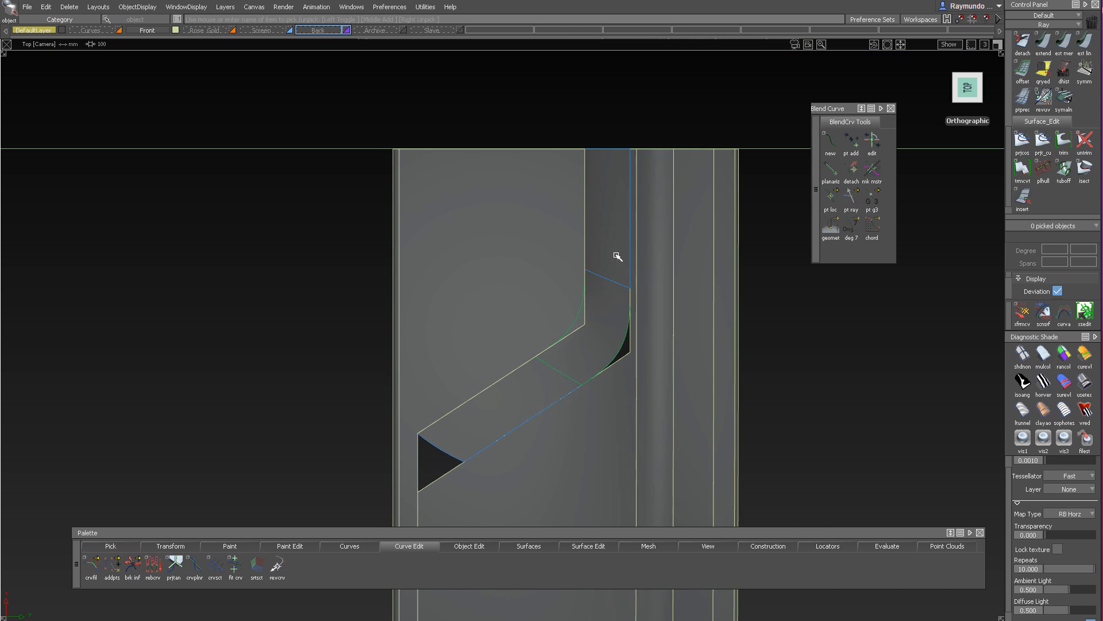
alt+shift+drag(615, 257, 626, 310)
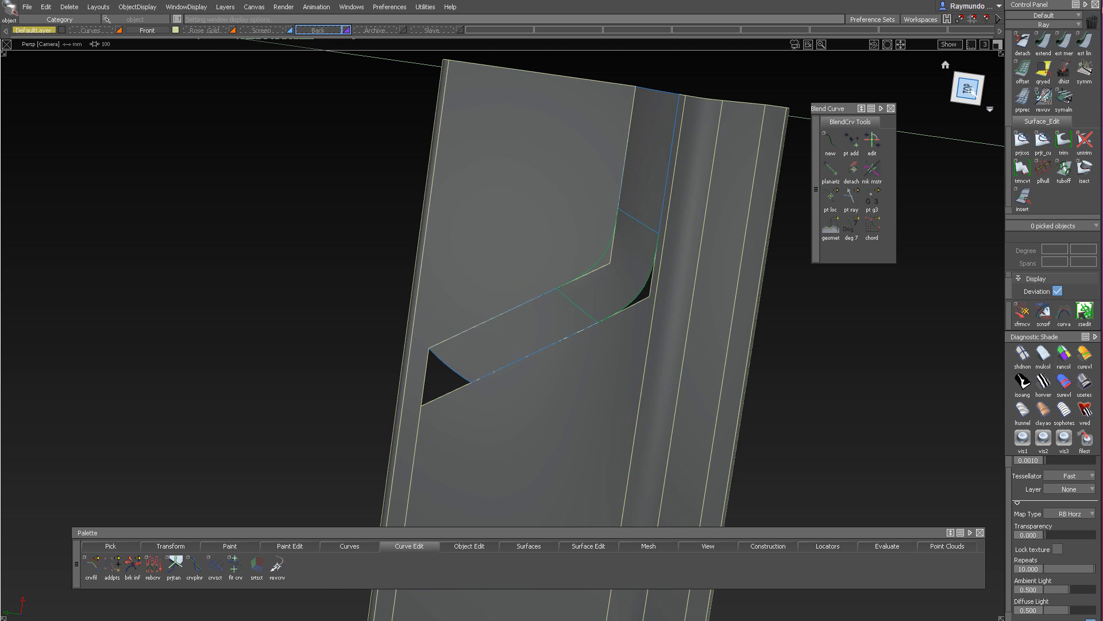
ctrl+shift+drag(615, 258, 616, 187)
click(617, 193)
click(604, 266)
click(531, 343)
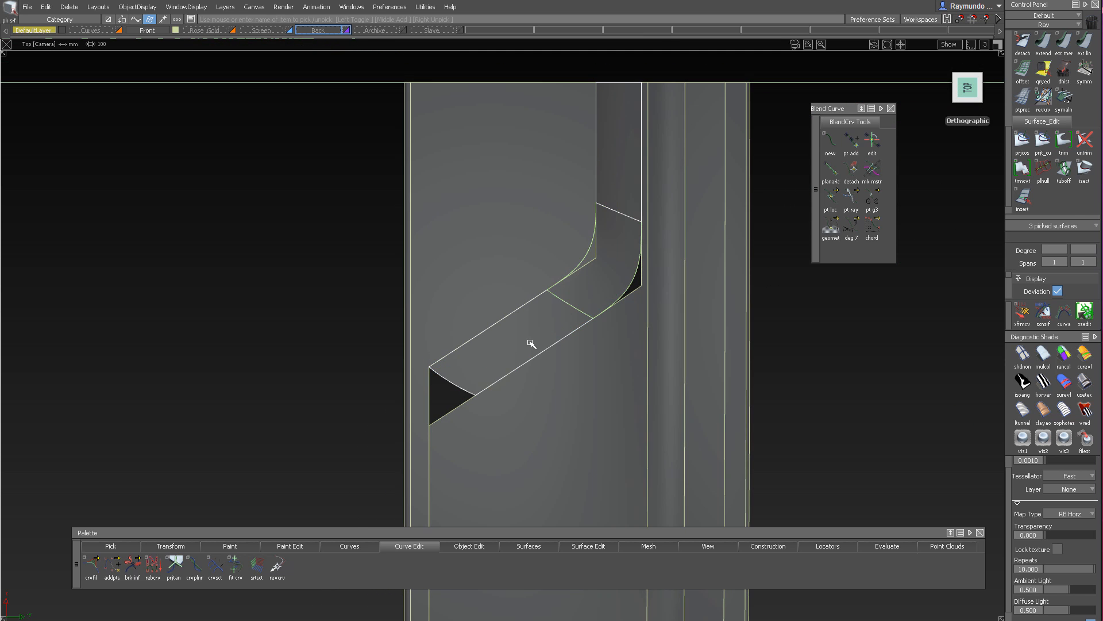
alt+shift+middle_drag(562, 301, 513, 289)
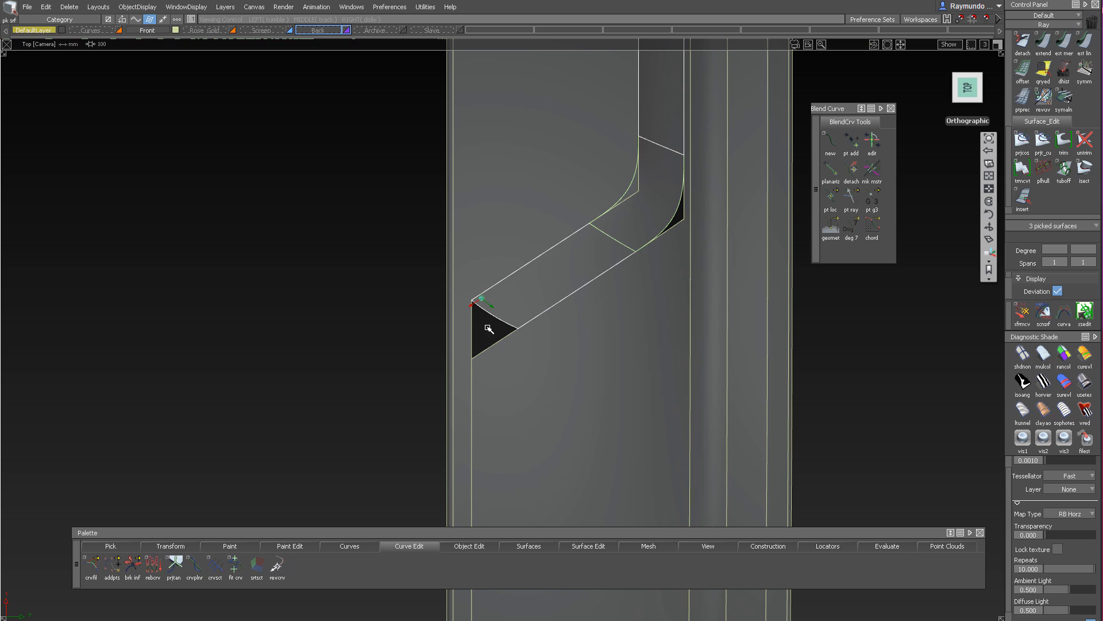
alt+shift+middle_drag(497, 367, 508, 331)
ctrl+shift+drag(507, 470, 512, 350)
Try shortening the lower end of the diagonal strip surface with Extend, returning it to the cutout's corner
alt+shift+right_drag(512, 305, 478, 338)
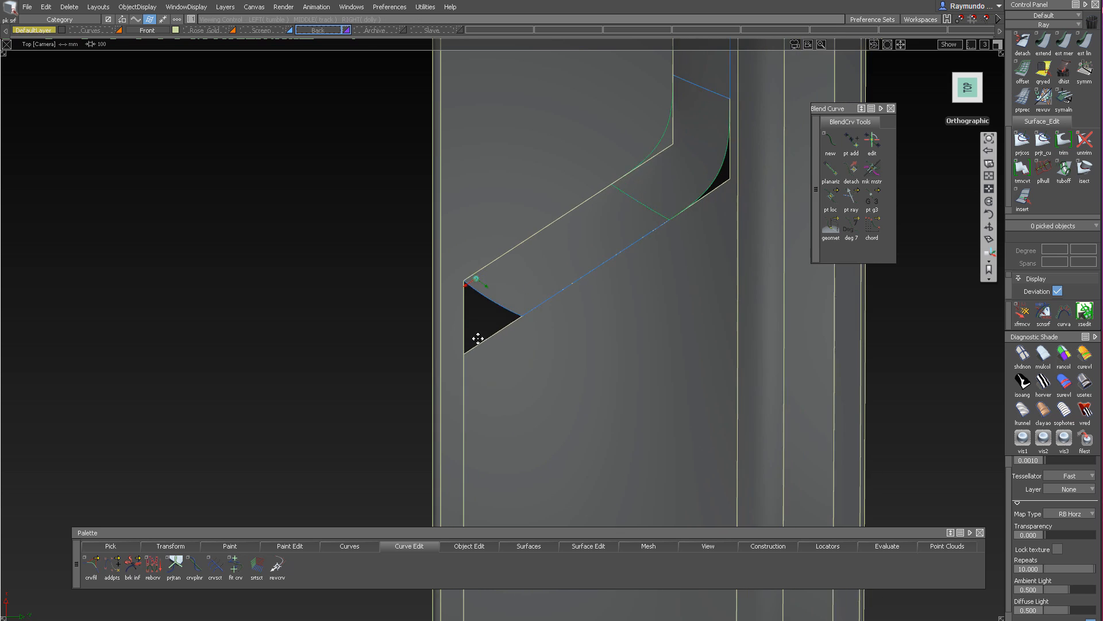
alt+shift+middle_drag(477, 337, 417, 414)
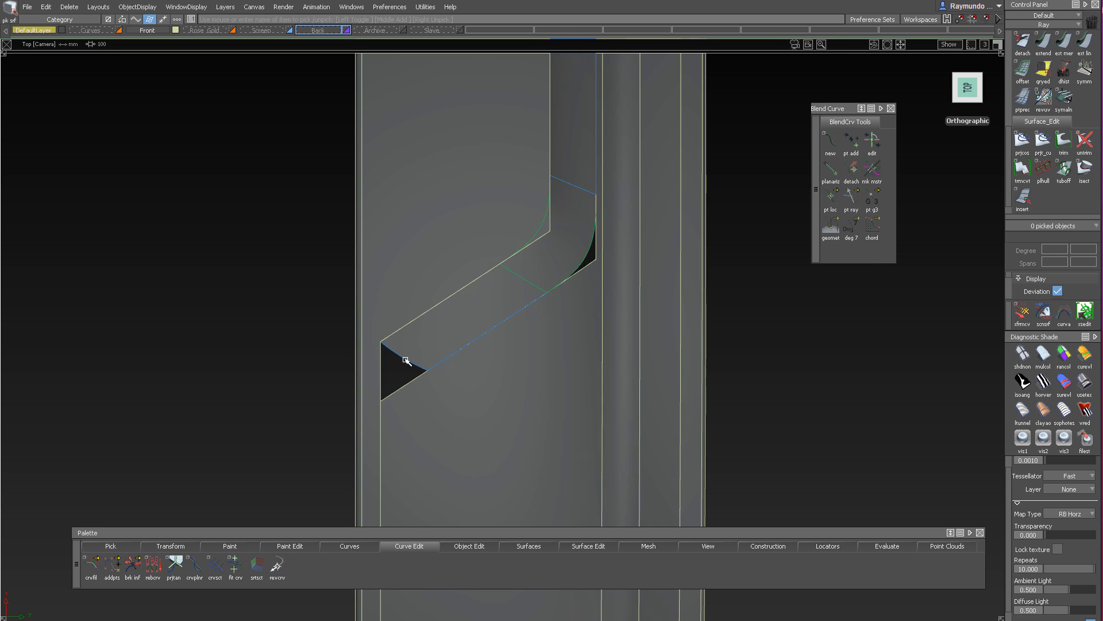
key(ctrl+e)
click(406, 359)
drag(406, 362, 477, 357)
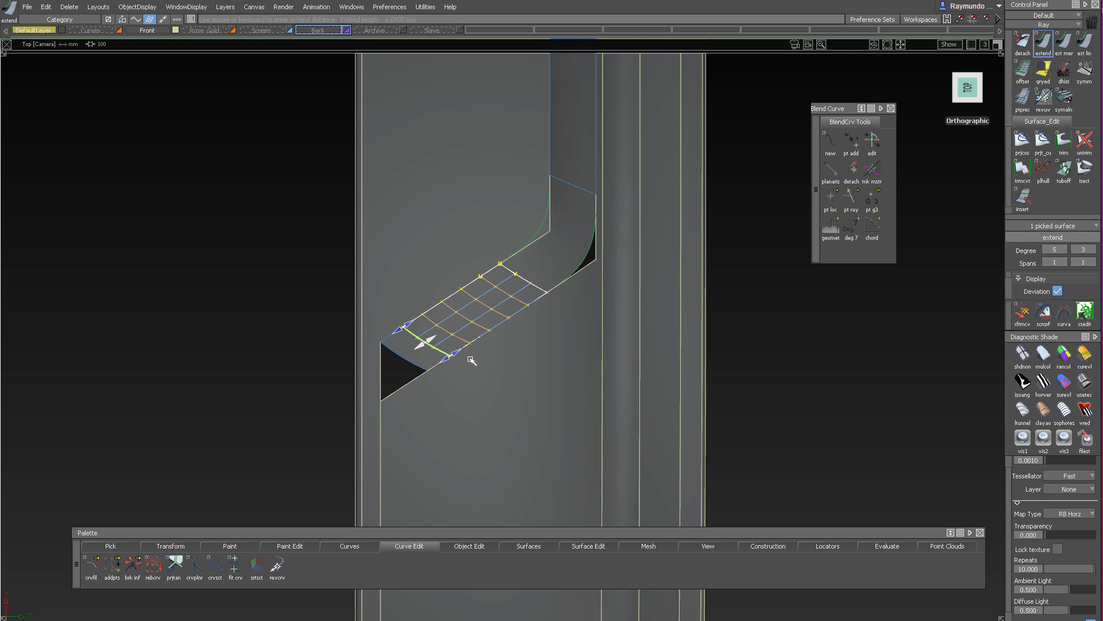
click(471, 361)
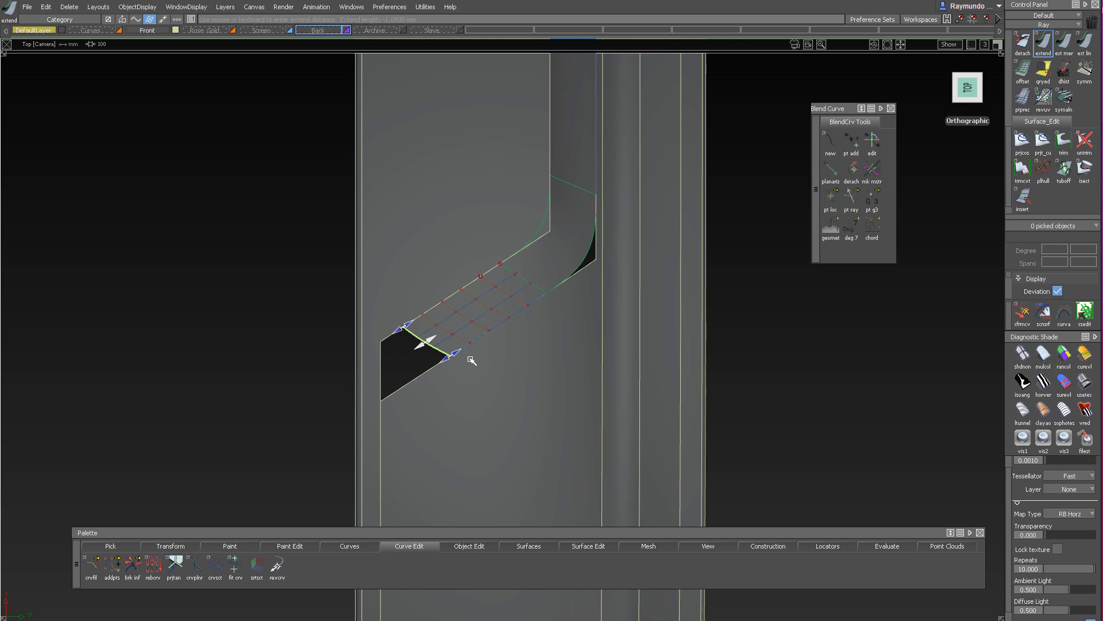
ctrl+alt+click(385, 340)
ctrl+shift+drag(450, 374, 458, 317)
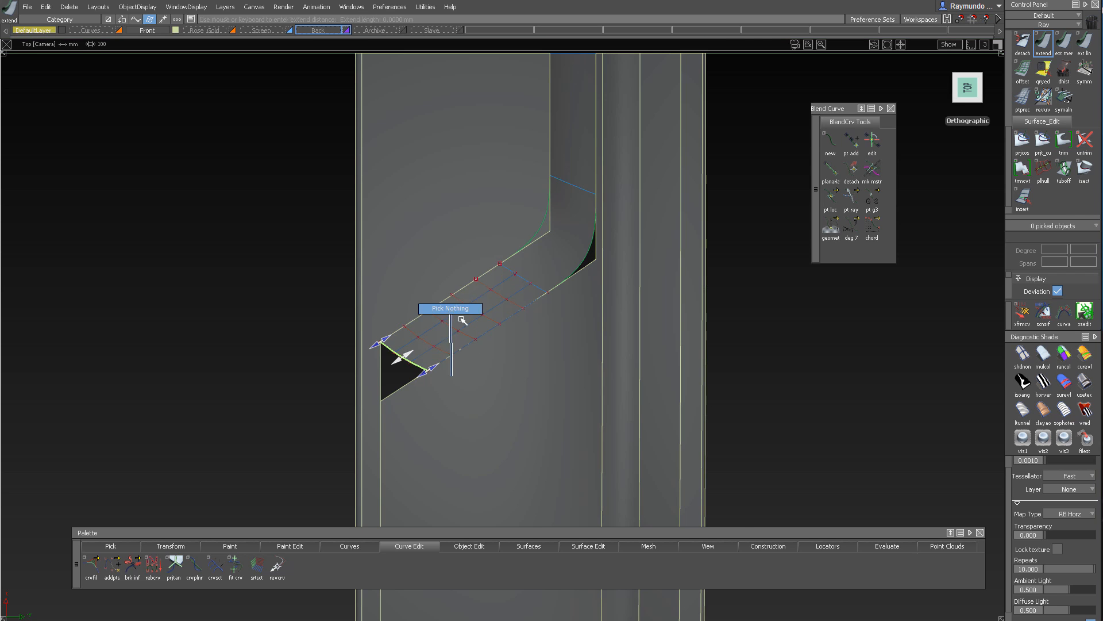
Shorten the diagonal strip surface at its lower end with Extend, leaving room for a corner transition
alt+shift+right_drag(458, 316, 491, 309)
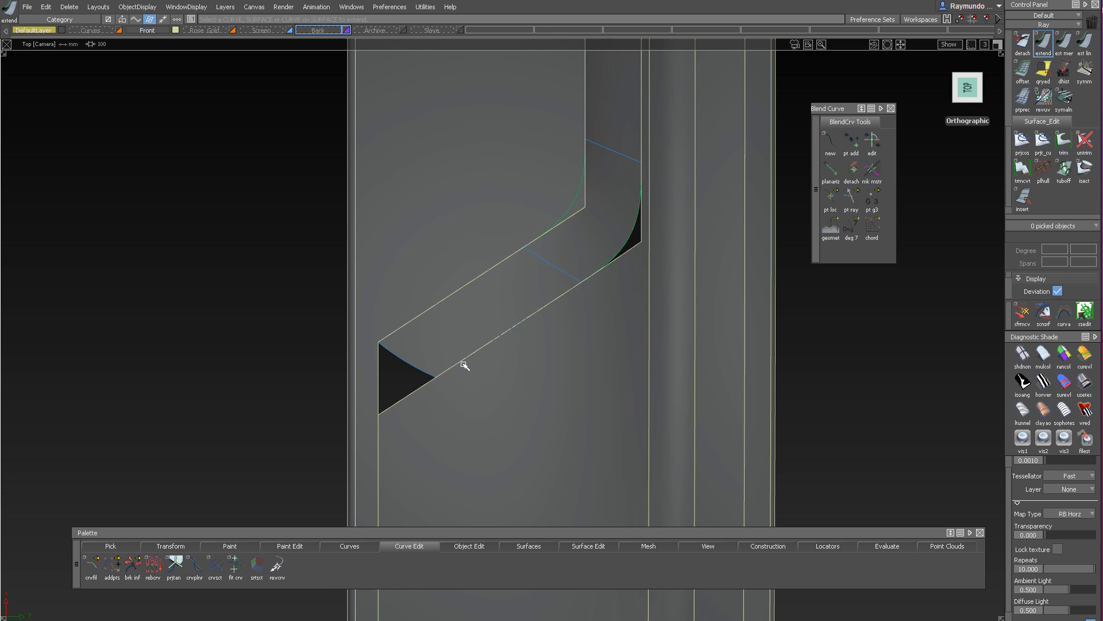
alt+shift+middle_drag(436, 394, 438, 303)
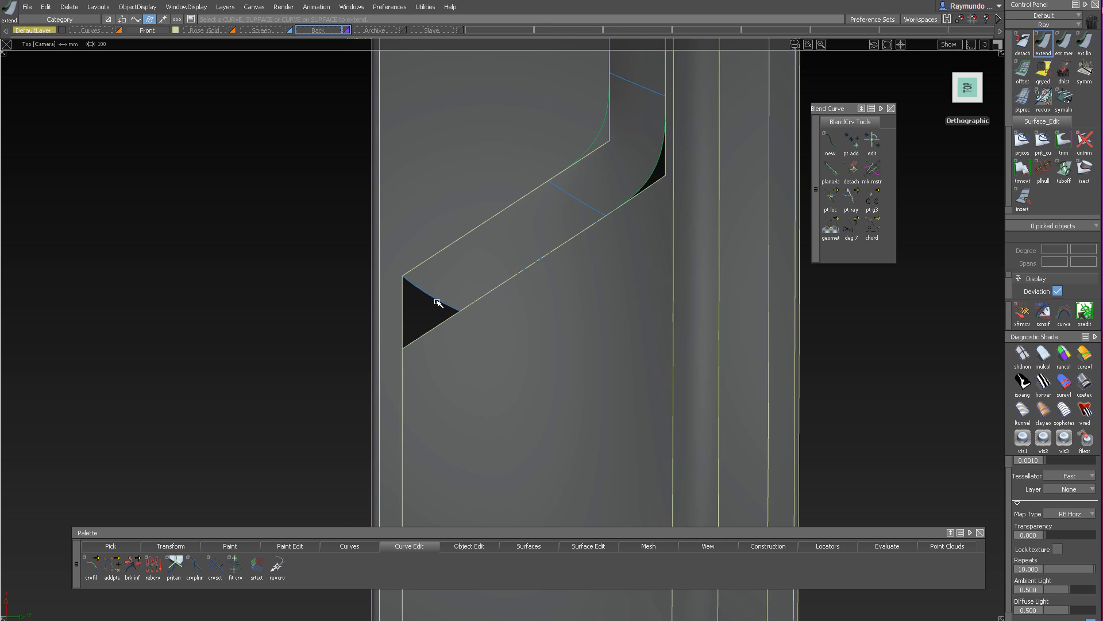
drag(438, 303, 539, 294)
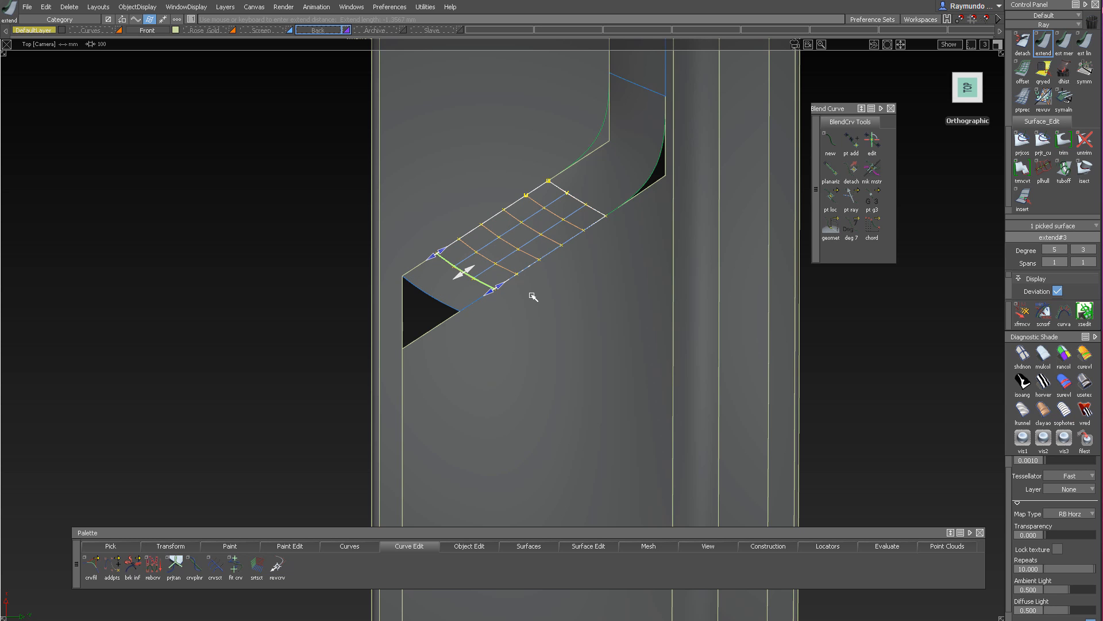
drag(533, 295, 534, 297)
alt+shift+middle_drag(504, 373, 493, 374)
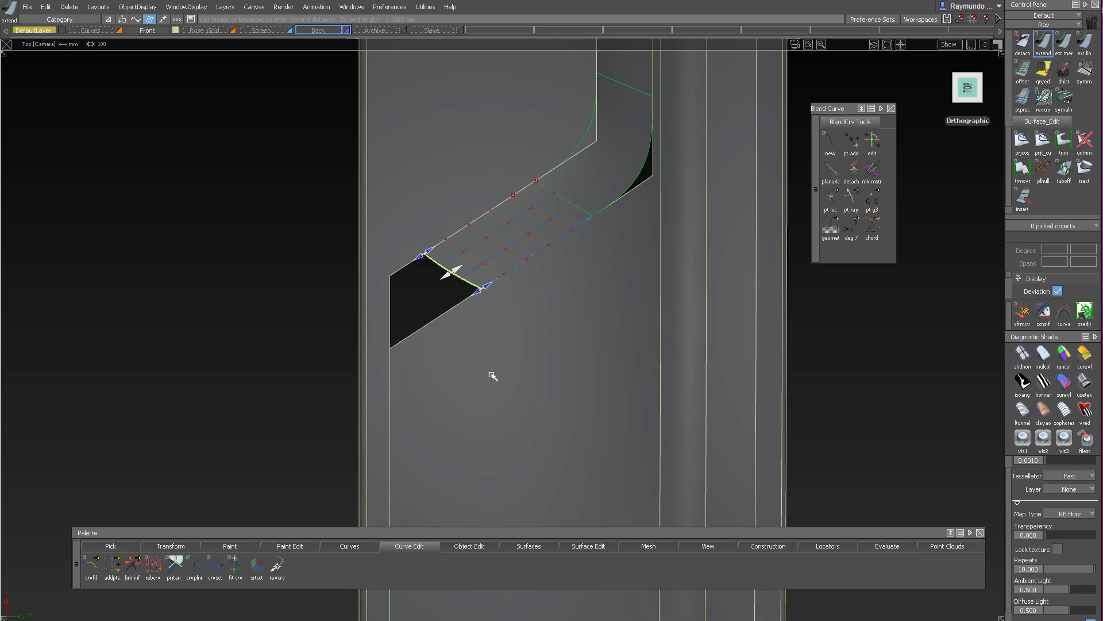
click(487, 337)
alt+shift+middle_drag(488, 328, 498, 294)
Duplicate the long vertical edge below the cutout as a curve without rebuild and shift it horizontally toward the main surface's middle
key(ctrl+d)
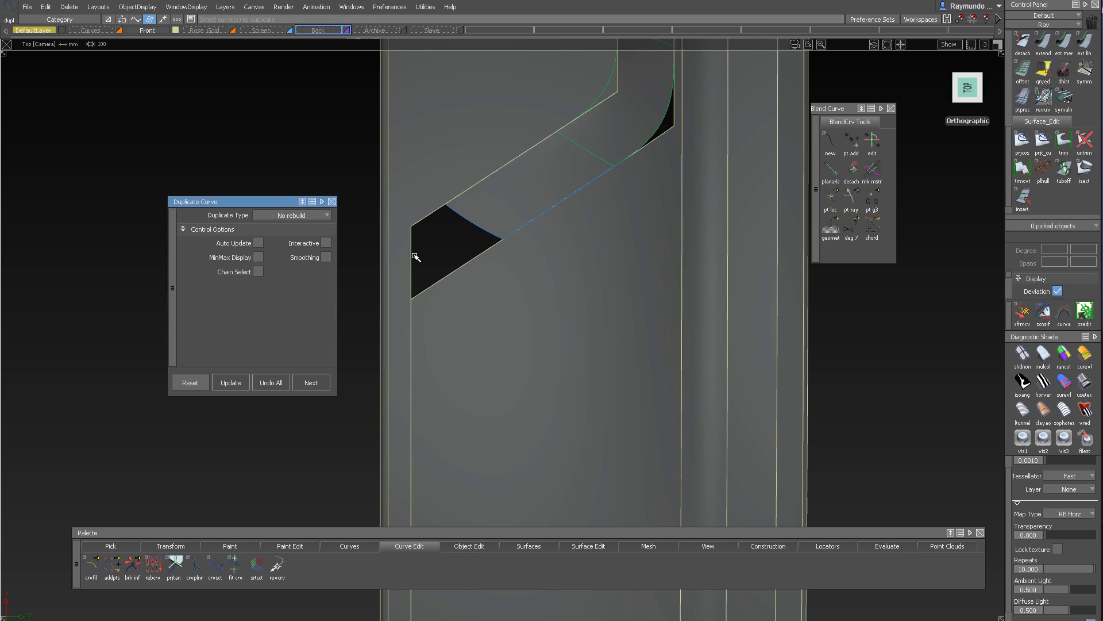
click(412, 257)
key(w)
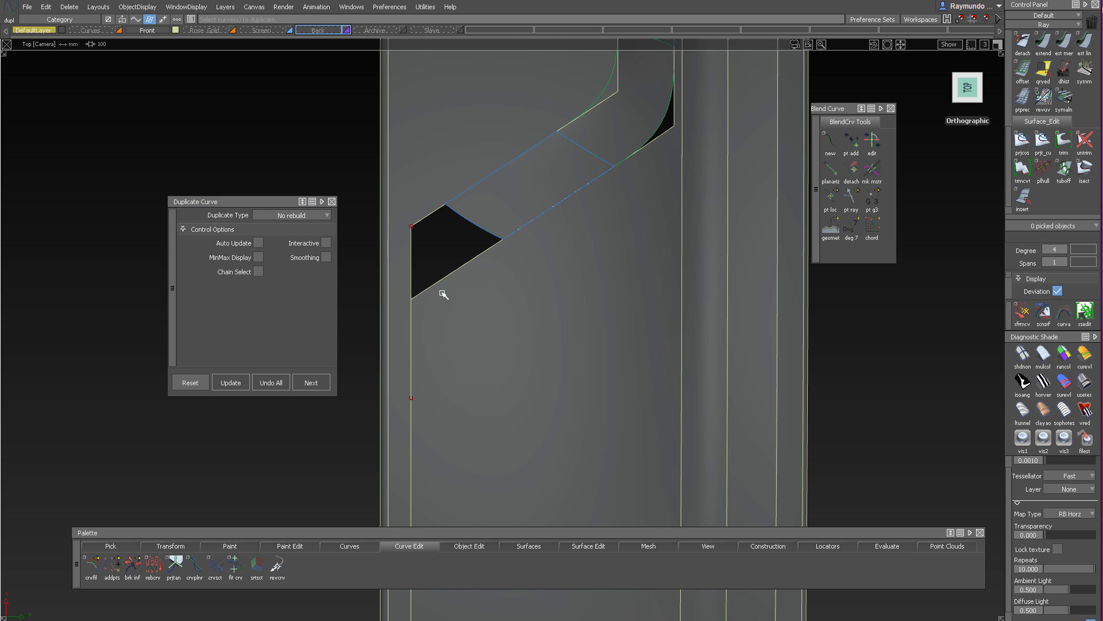
middle_drag(447, 247, 506, 250)
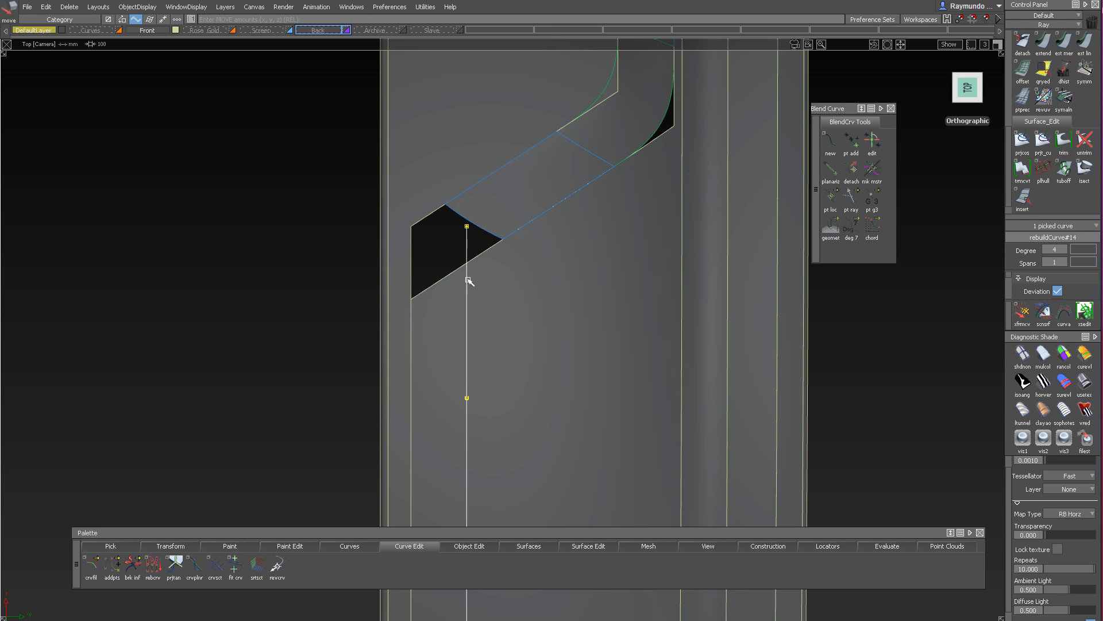
Pull back only the upper corner of the diagonal strip's lower end with Extend, angling that end edge
key(e)
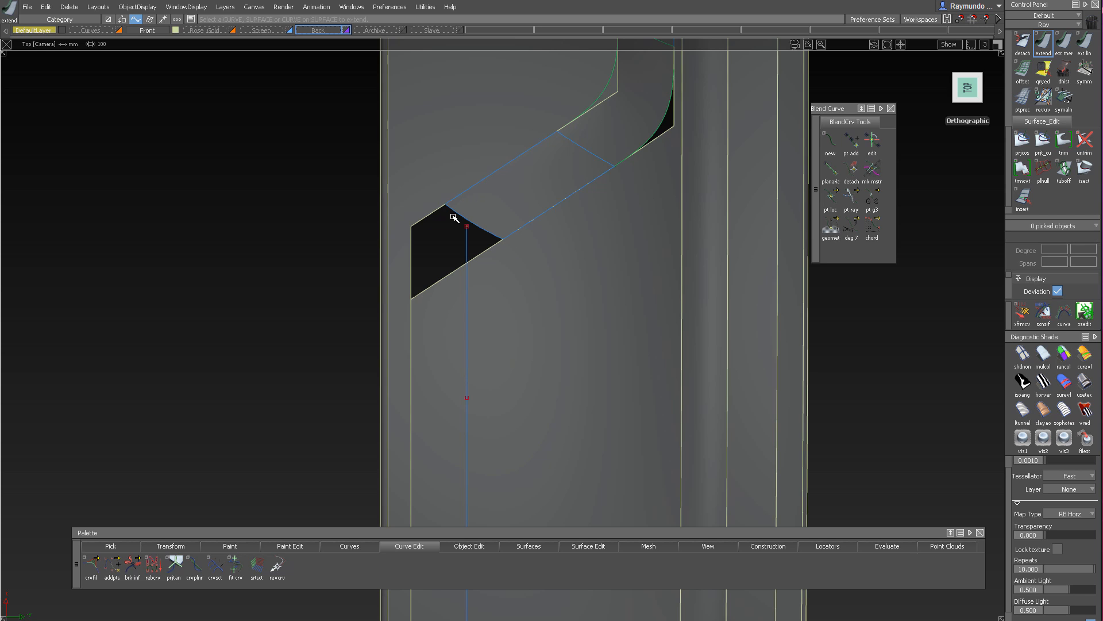
click(454, 213)
drag(446, 204, 483, 191)
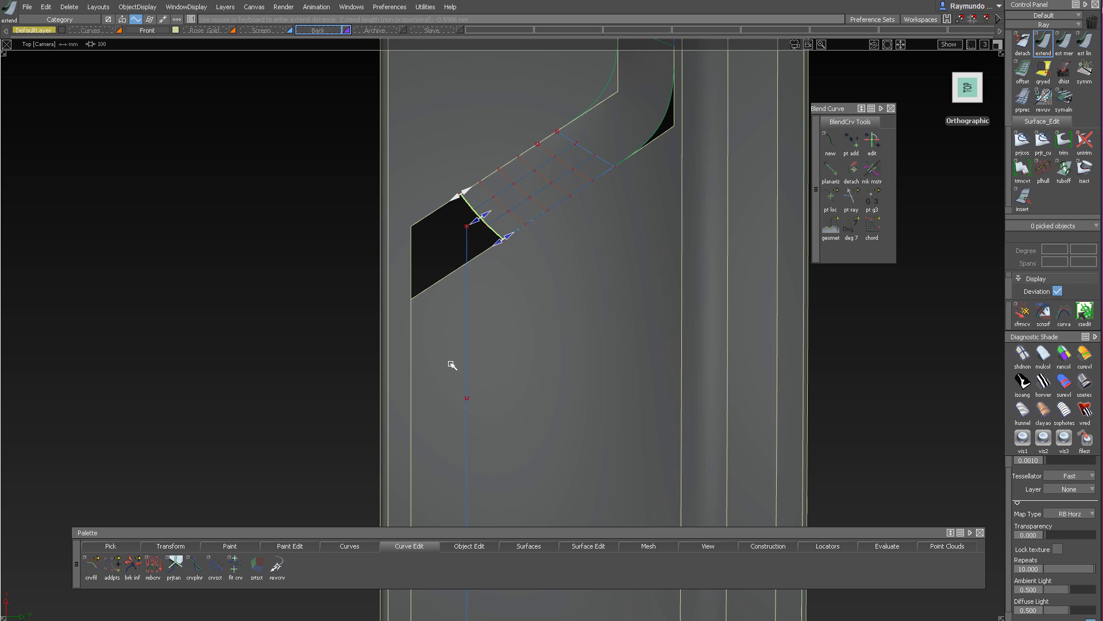
ctrl+shift+drag(452, 364, 451, 250)
Draw a horizontal line from the cutout's lowest corner to the offset vertical curve
key(l)
ctrl+alt+click(410, 303)
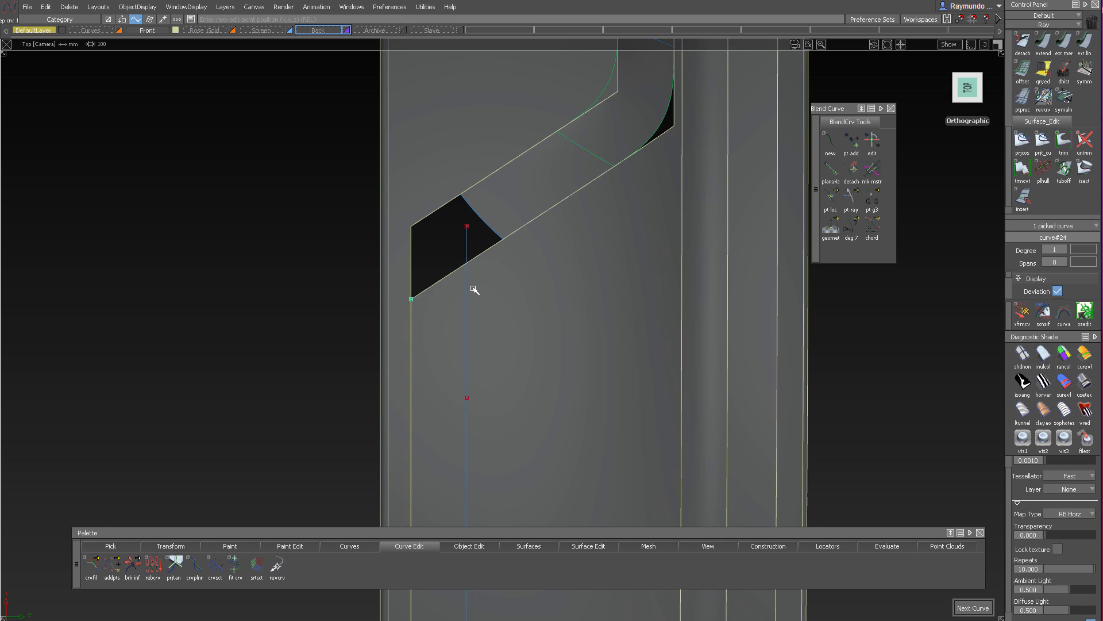
click(469, 299)
ctrl+shift+drag(494, 332, 497, 309)
Project the line and offset curve to trim the main surface down to the narrow vertical strip, and delete the construction curves
key(p)
click(465, 295)
key(space)
key(t)
double_click(436, 335)
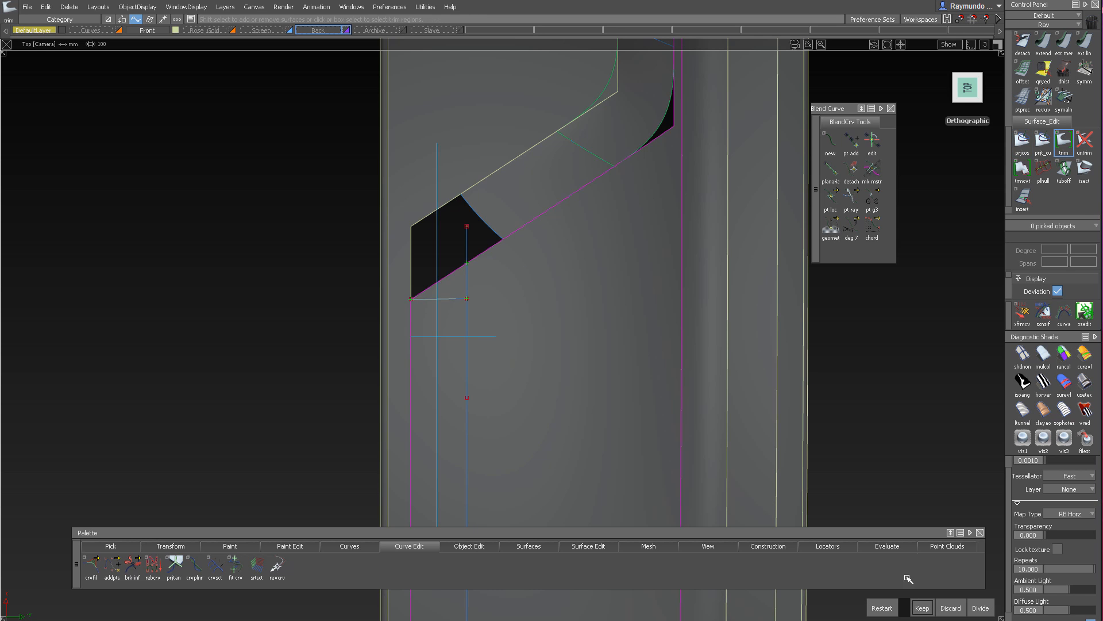
click(921, 608)
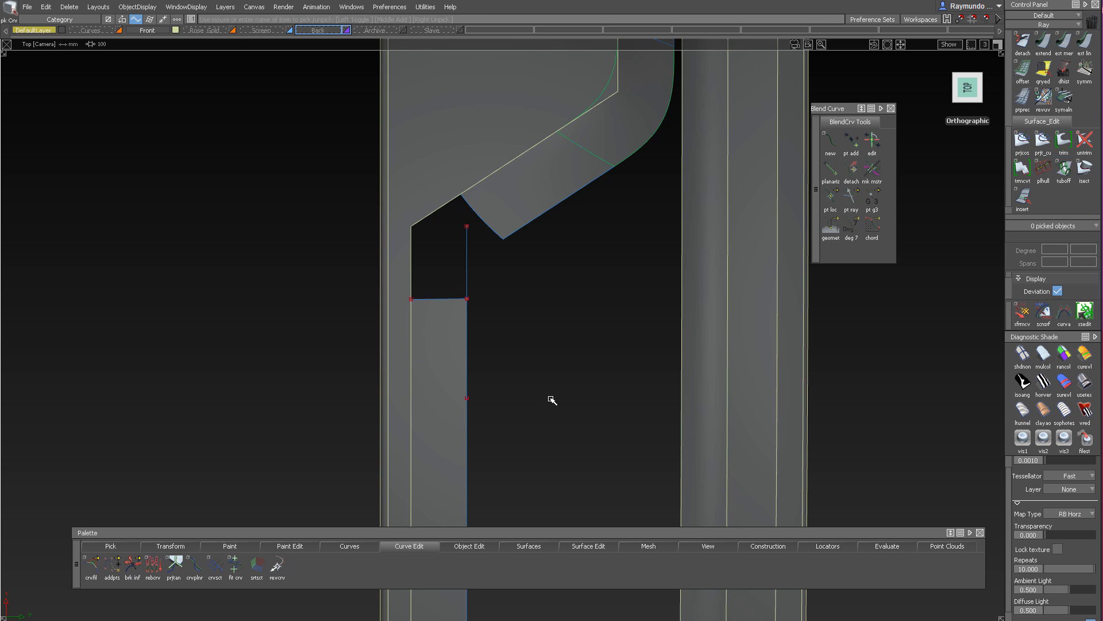
key(Delete)
key(Return)
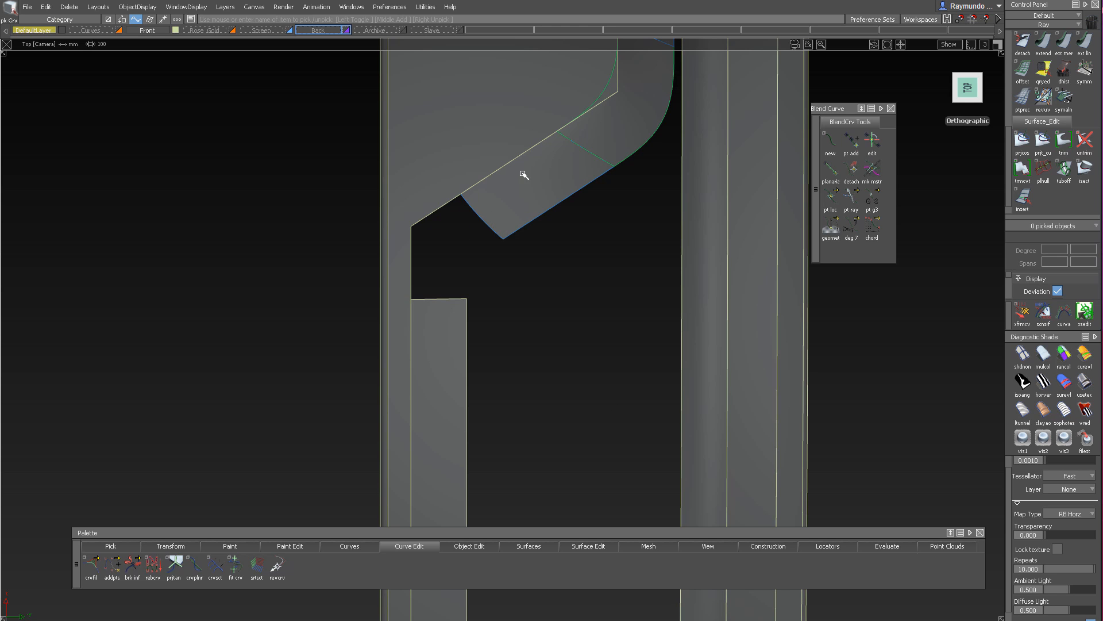
Create the inner blend curve from the diagonal strip's lower corner to the inner top corner of the vertical strip
ctrl+shift+drag(489, 334, 478, 290)
ctrl+alt+drag(500, 261, 464, 346)
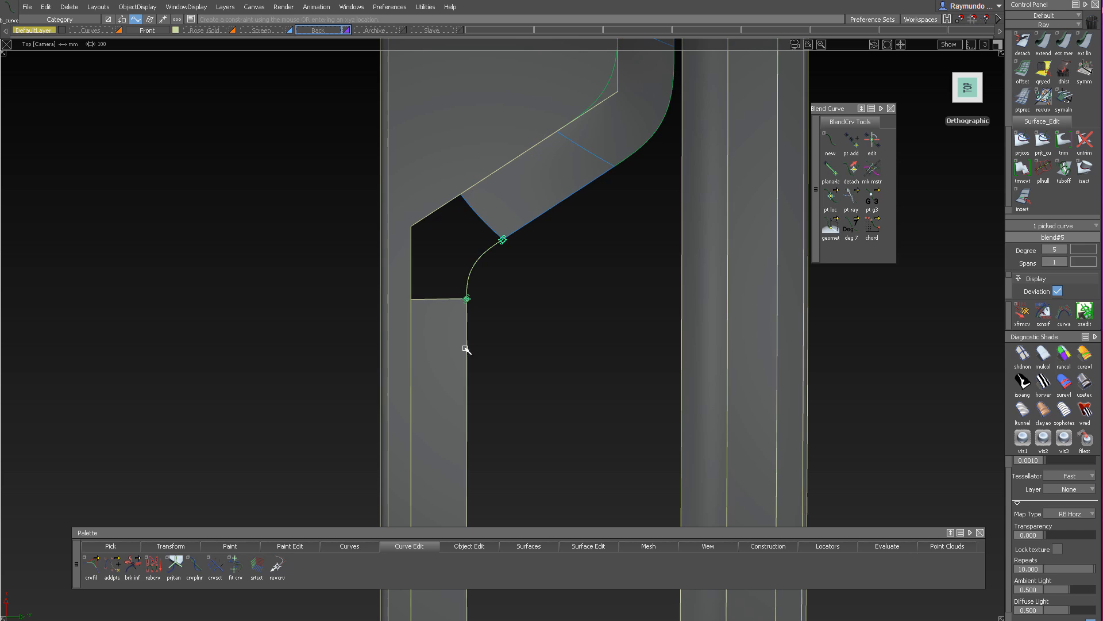
key(space)
Create the outer blend curve from the vertical strip's outer edge to the diagonal strip's upper edge at their facing corners
click(411, 313)
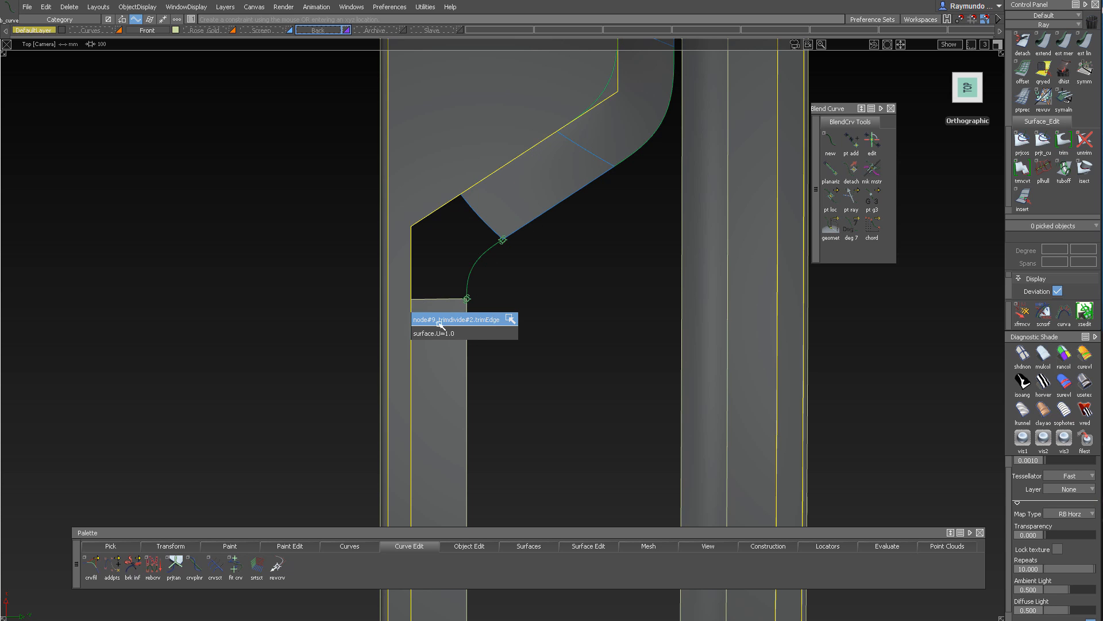
click(504, 334)
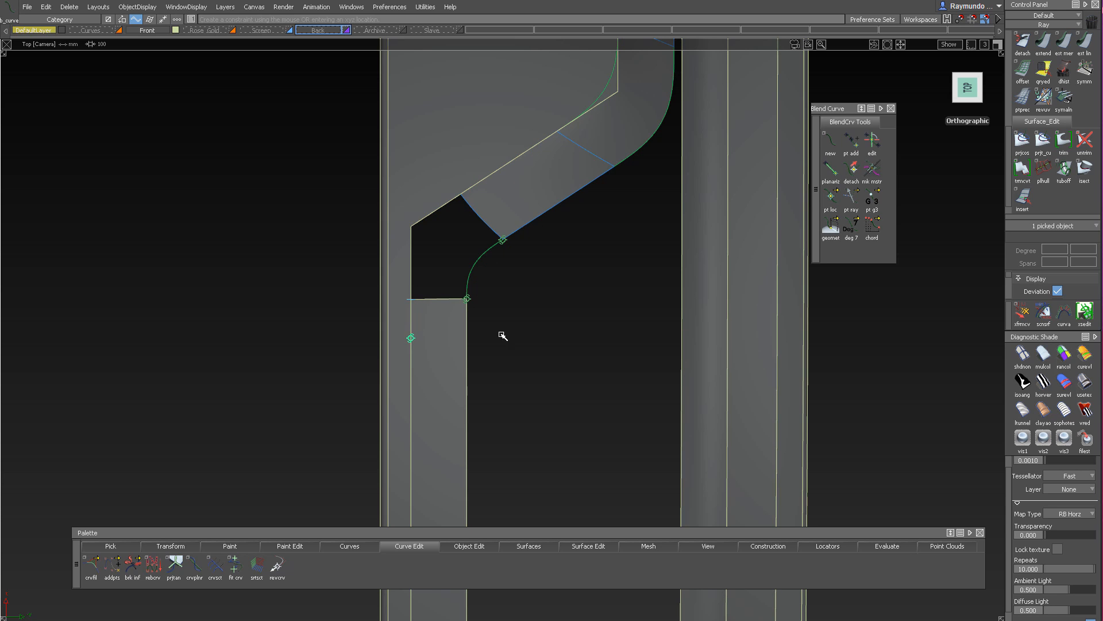
click(485, 178)
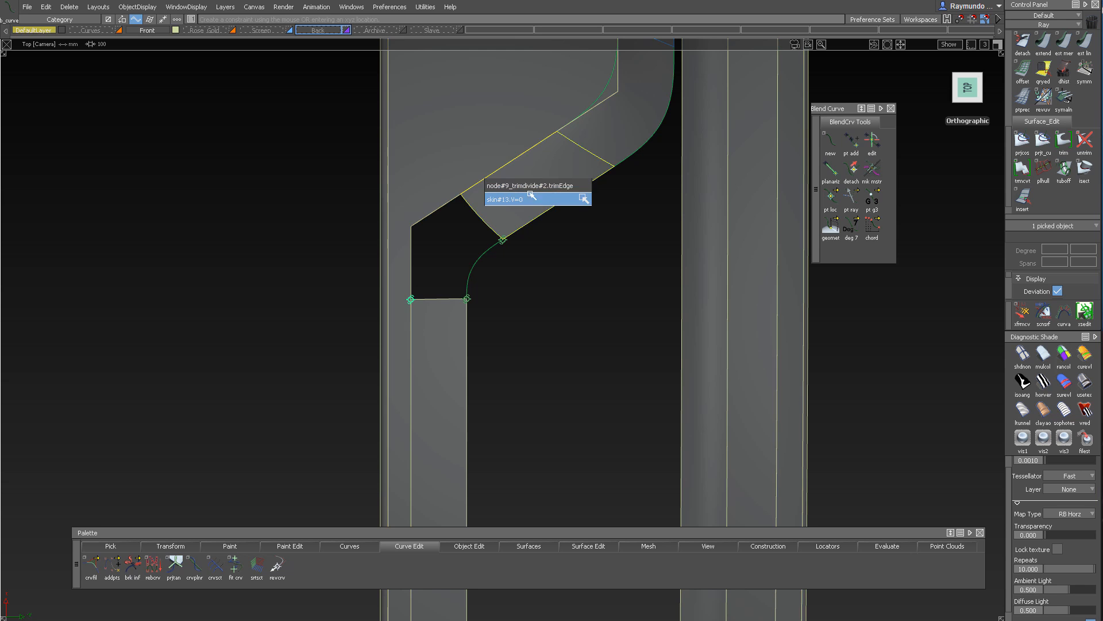
click(584, 198)
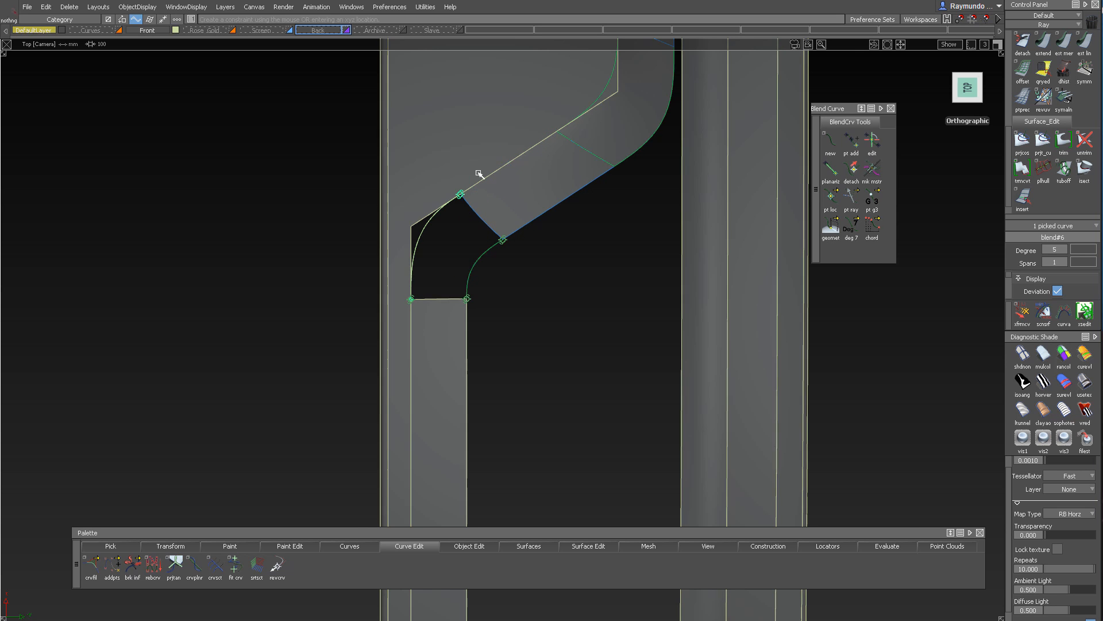
Slide the inner blend curve's lower end slightly down the vertical strip's edge and show the curve's control vertices
alt+shift+drag(470, 326, 411, 337)
click(872, 141)
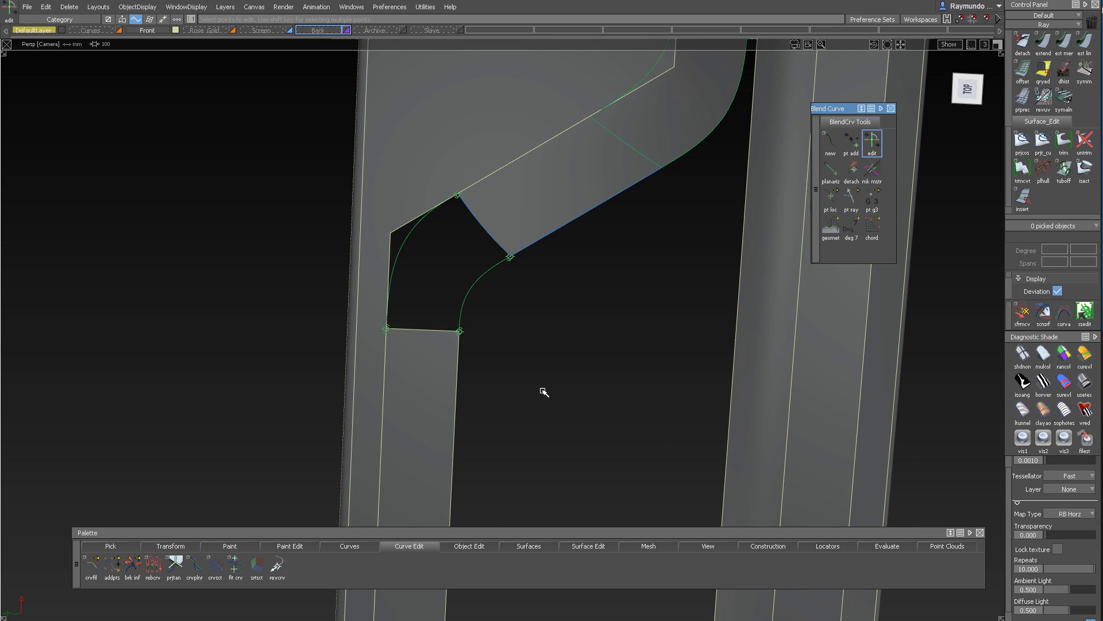
drag(464, 333, 477, 350)
alt+shift+drag(479, 302, 412, 217)
key(Escape)
drag(364, 146, 572, 375)
ctrl+shift+drag(501, 244, 502, 440)
Untrim the narrow vertical strip back to the full main surface in the top view
ctrl+shift+drag(500, 182, 483, 346)
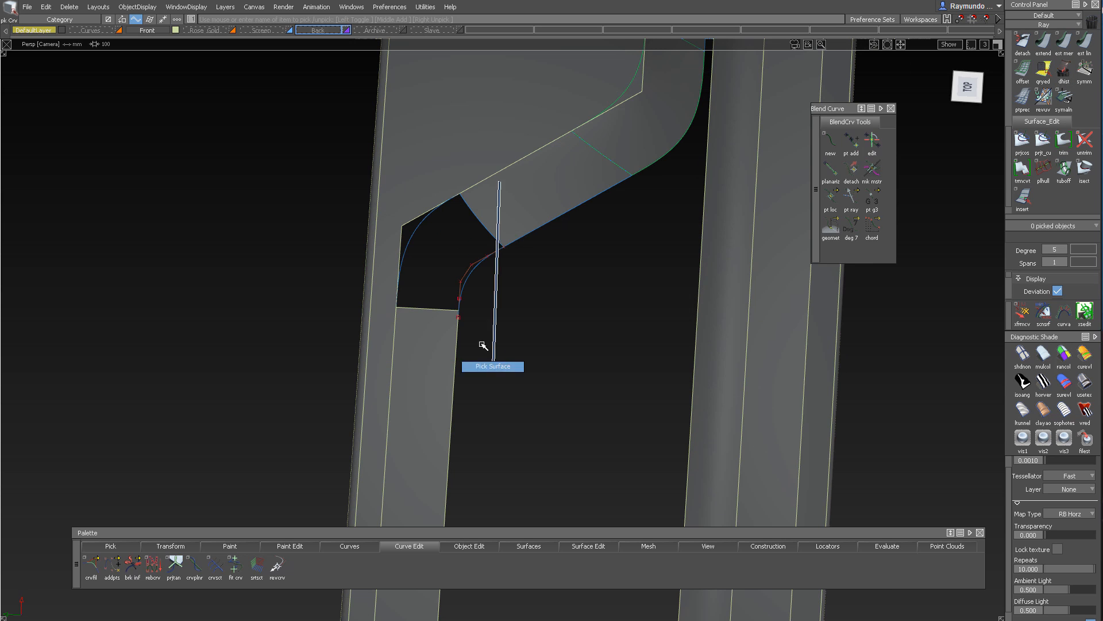
click(964, 87)
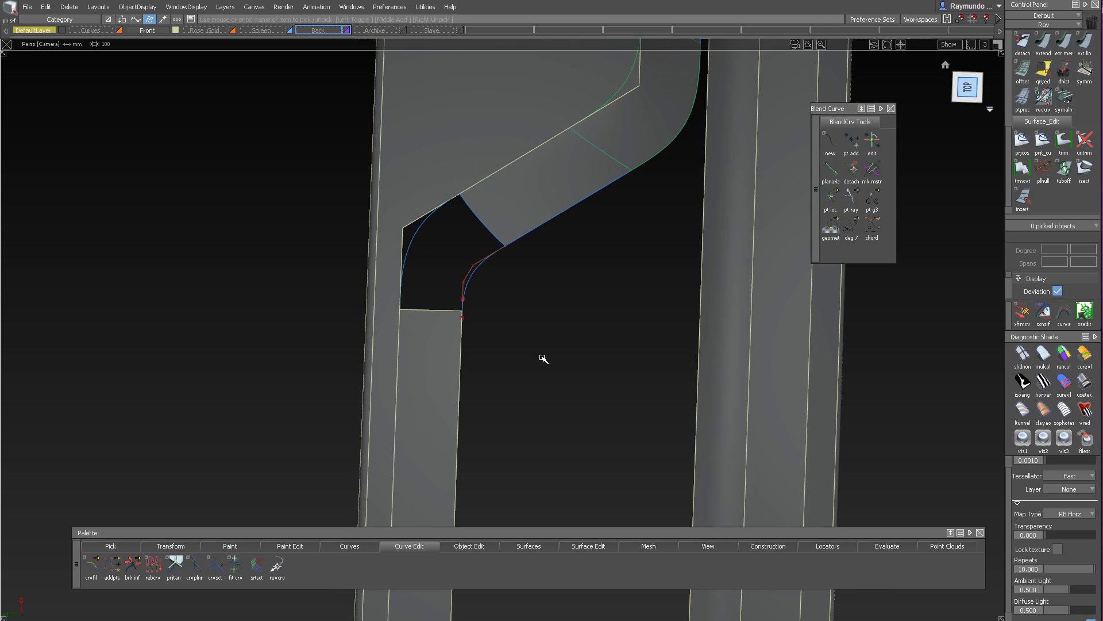
click(428, 353)
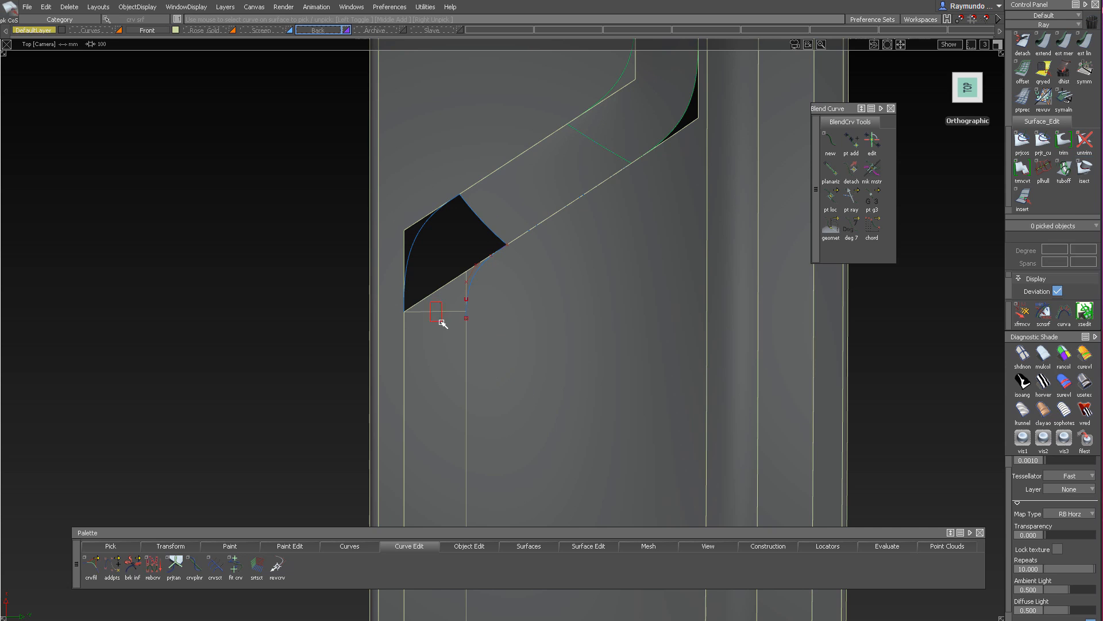
Replace the horizontal closing line at the lower bend with a slightly slanted line joining the lower ends of both blend curves
drag(442, 323, 442, 323)
key(Delete)
key(Return)
click(467, 320)
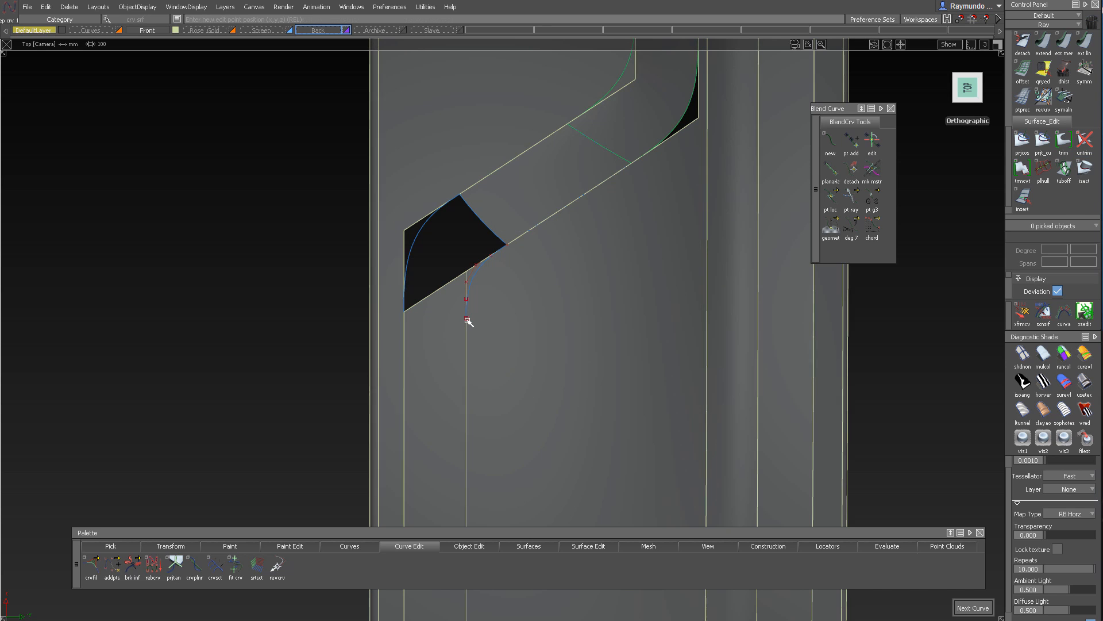
Build a Square surface from the four curves around the lower bend, with G2 Curvature at the boundary shared with the diagonal strip
click(451, 291)
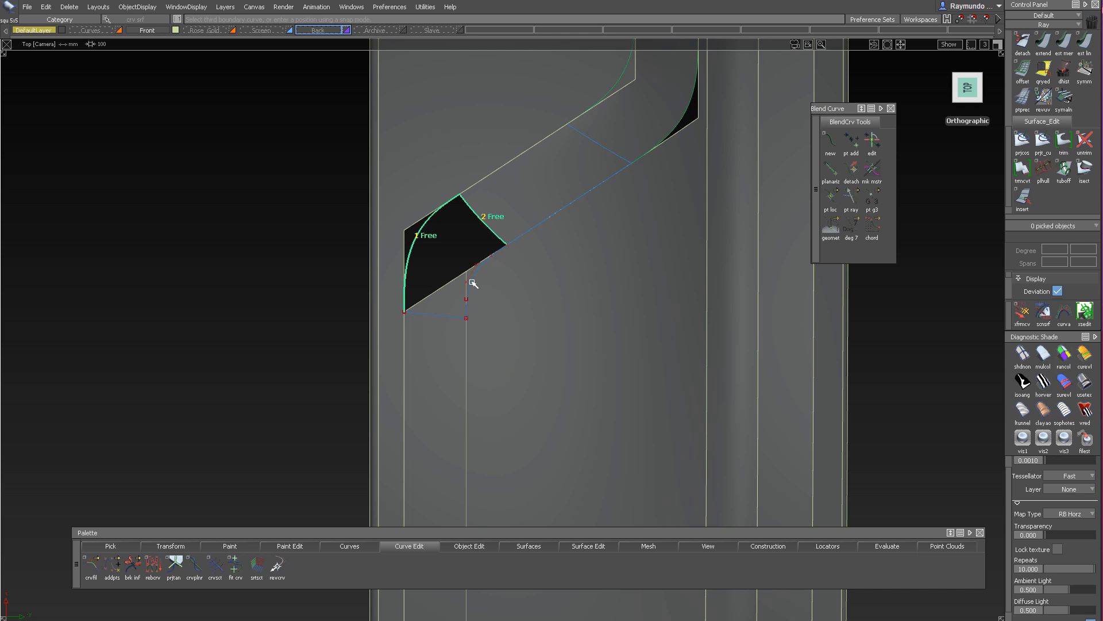
click(450, 317)
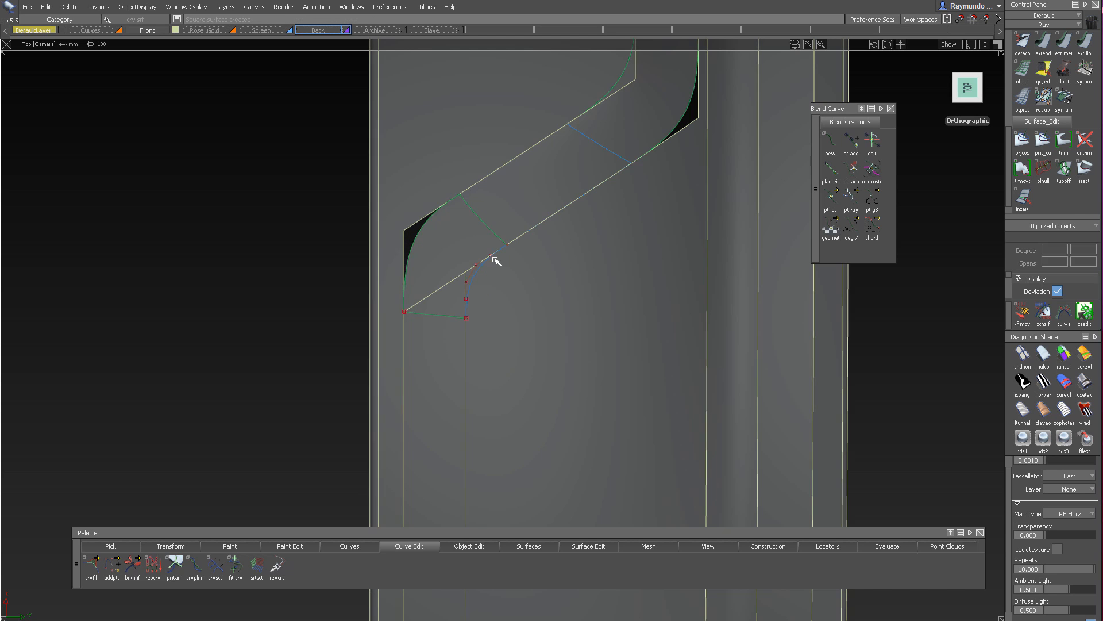
scroll(513, 244, up, 1)
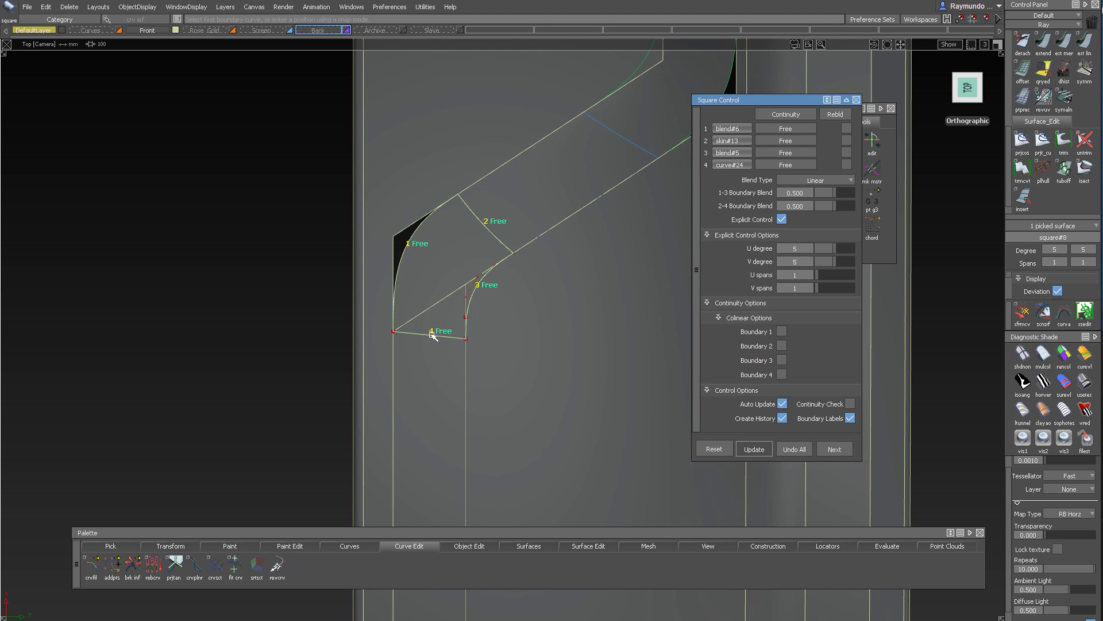
ctrl+shift+drag(472, 223, 480, 268)
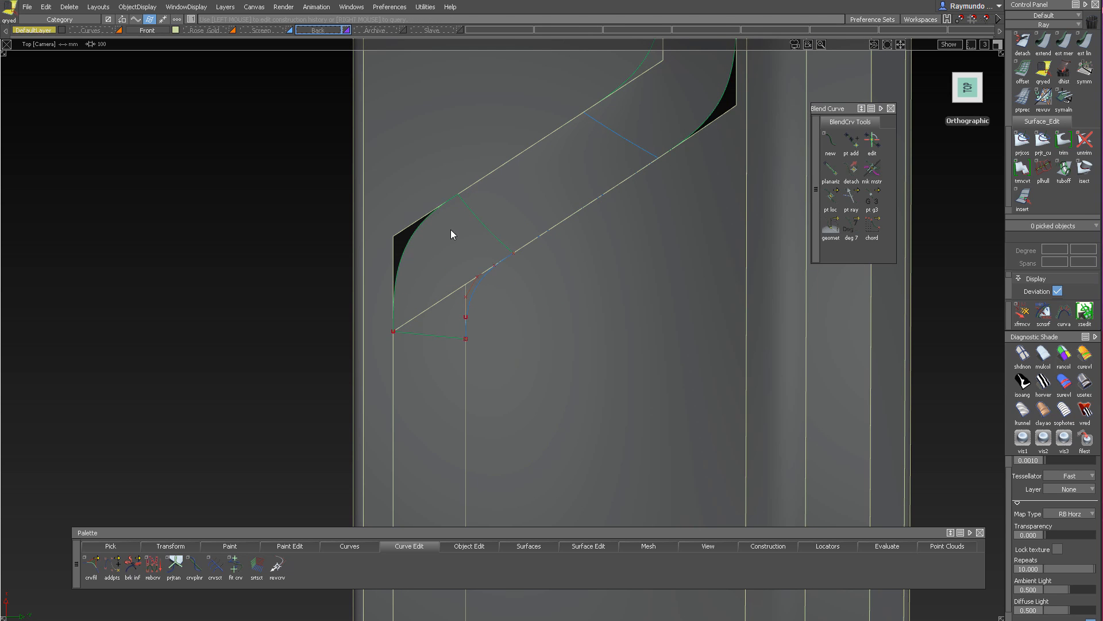
click(451, 233)
click(798, 141)
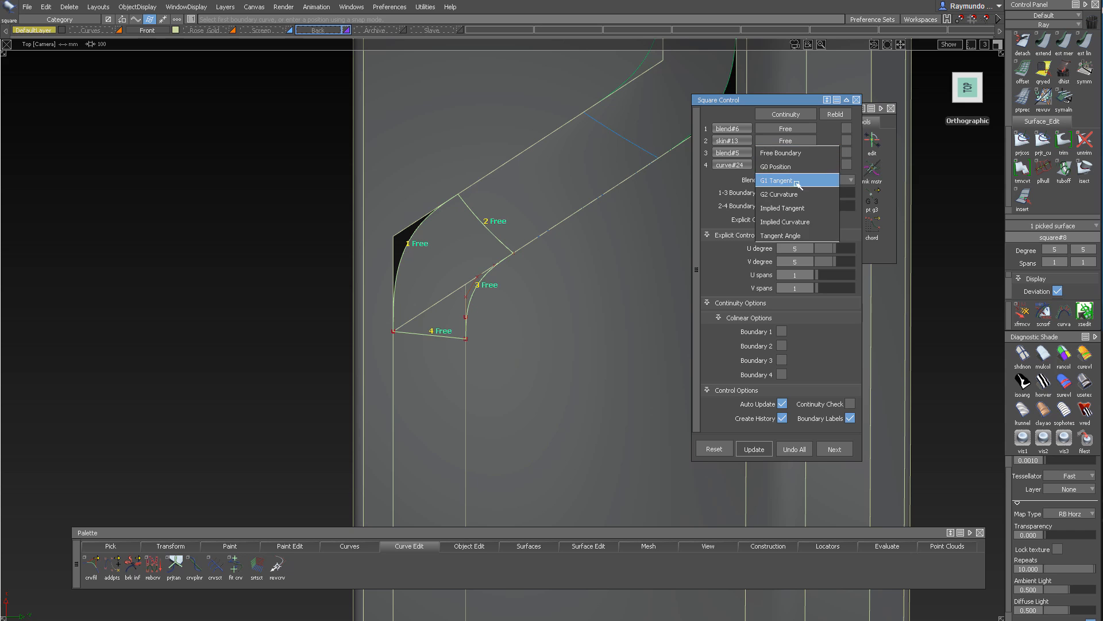
click(810, 180)
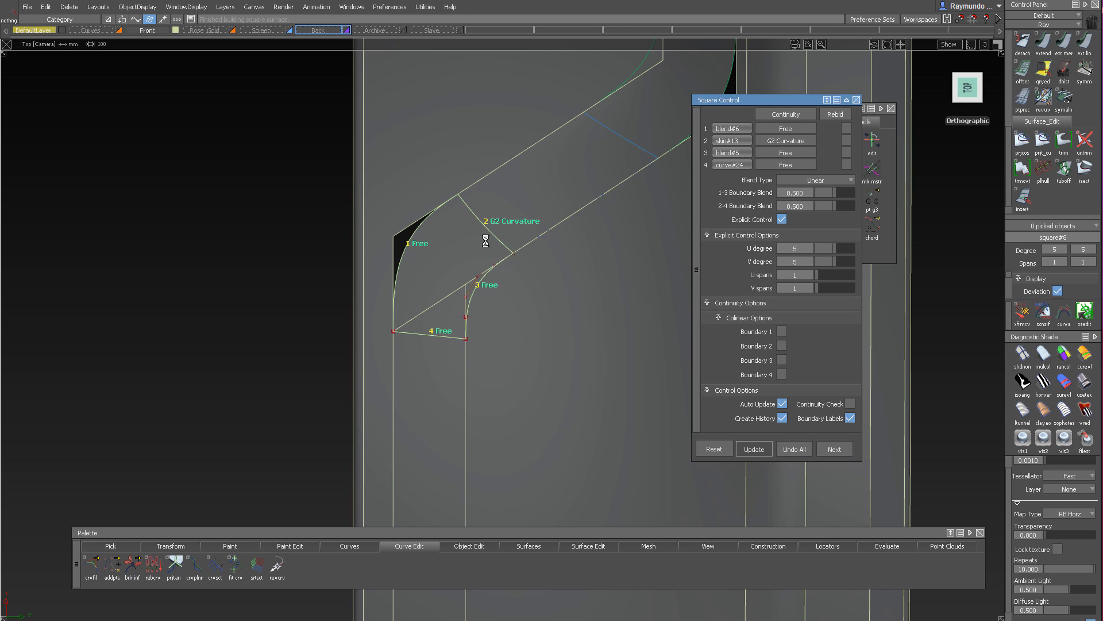
Delete the leftover vertical line below the lower bend and hide the blend curve's control vertices
ctrl+shift+drag(556, 216, 557, 444)
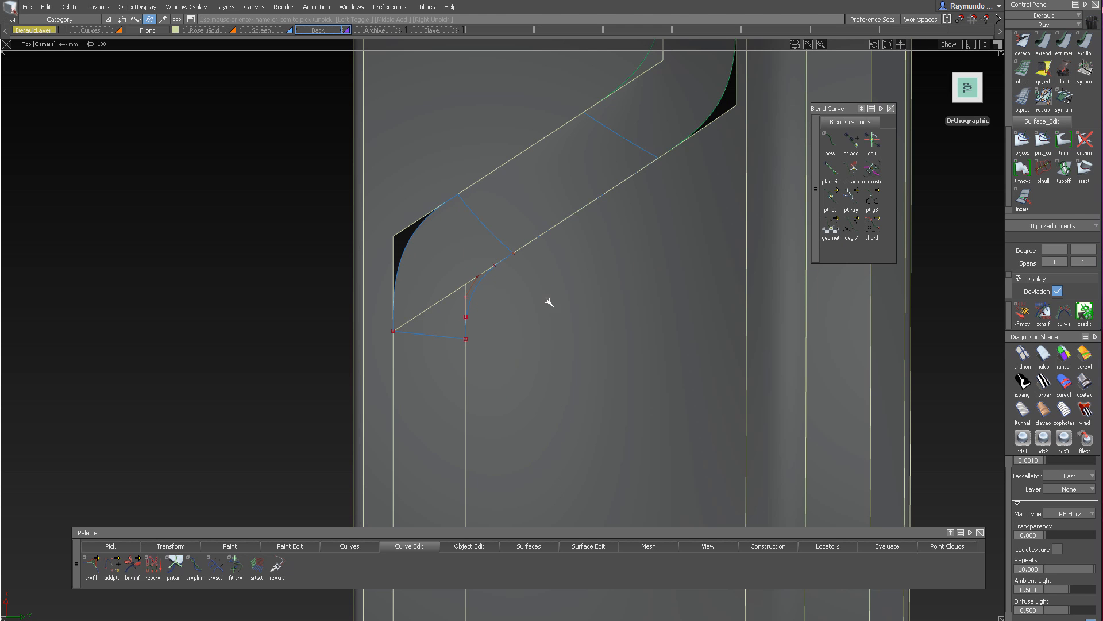
click(514, 389)
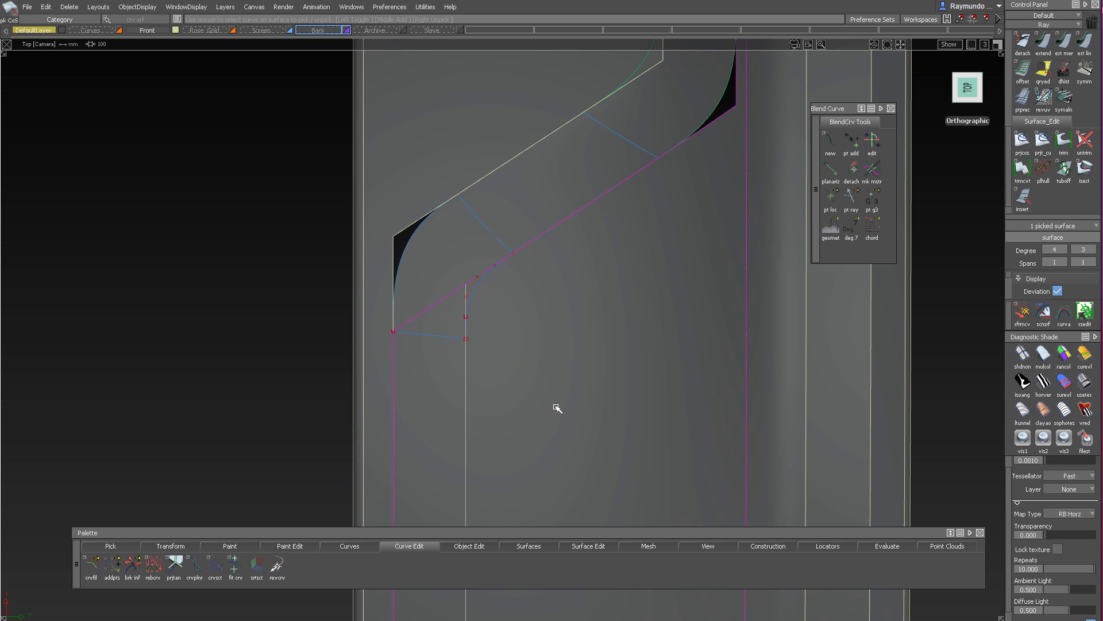
click(465, 338)
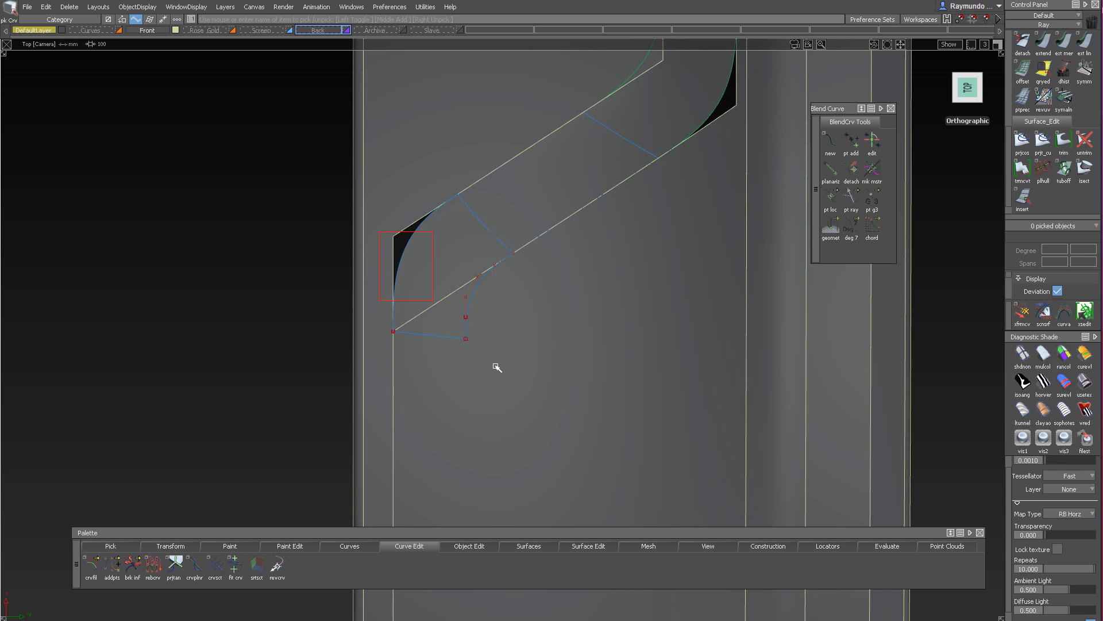
click(506, 328)
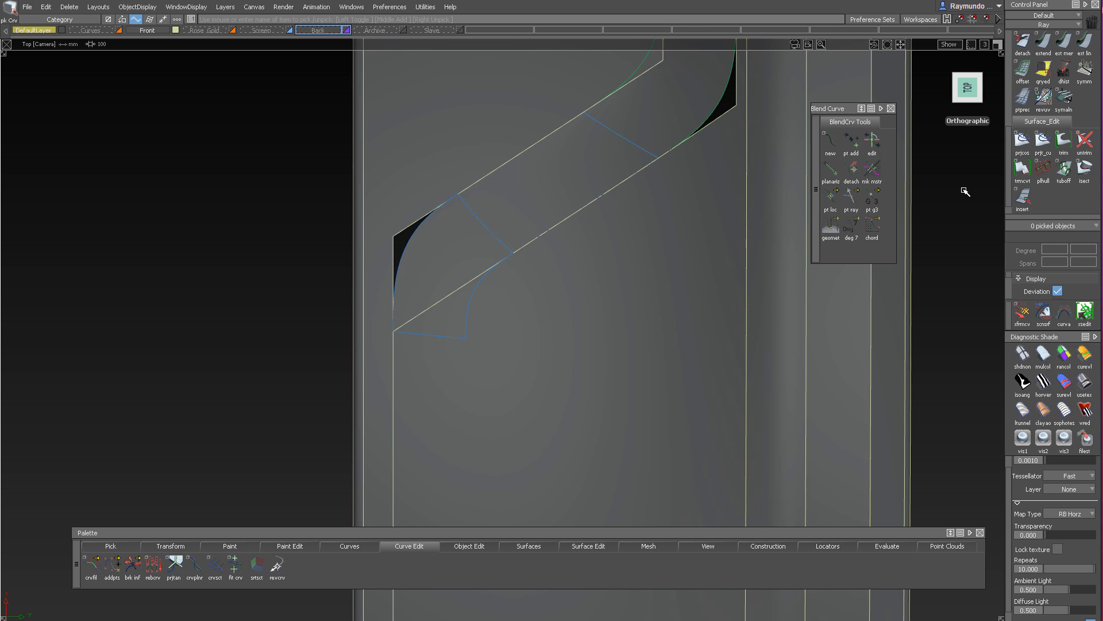
Align the lower bend surface's inner edge and its closing edge to the main surface with G2 continuity and Project alignment
ctrl+shift+drag(661, 295, 870, 180)
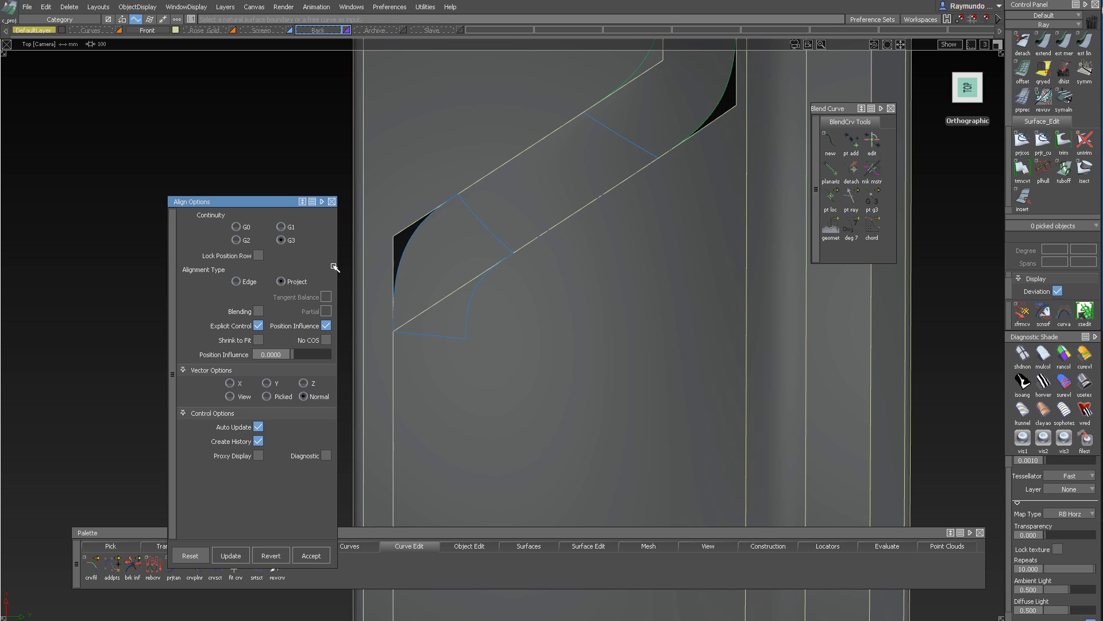
click(462, 323)
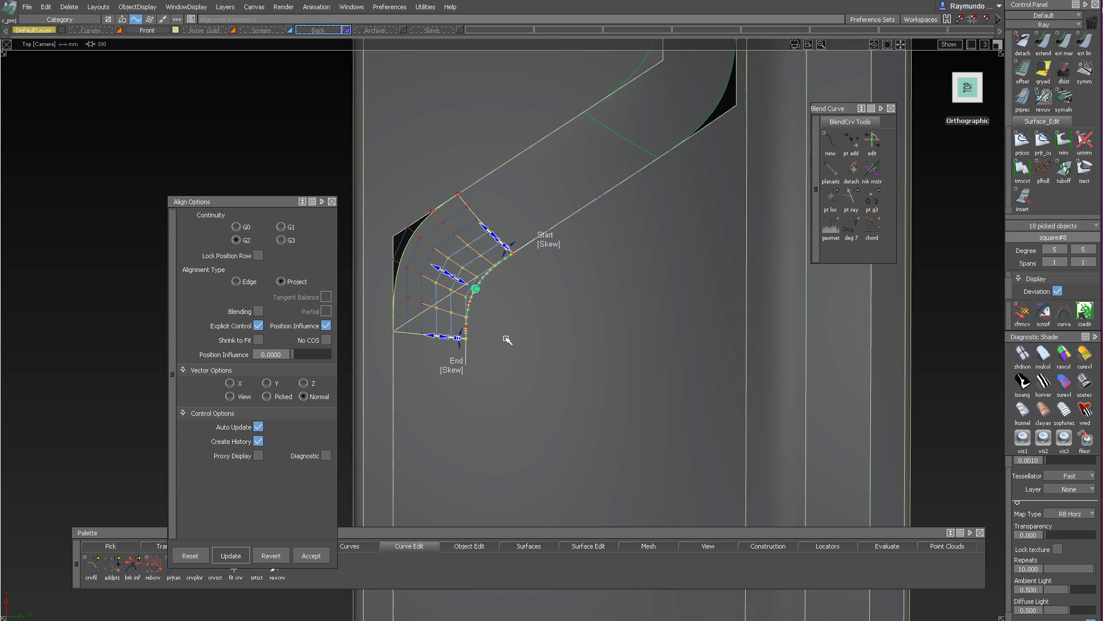
click(444, 337)
key(Return)
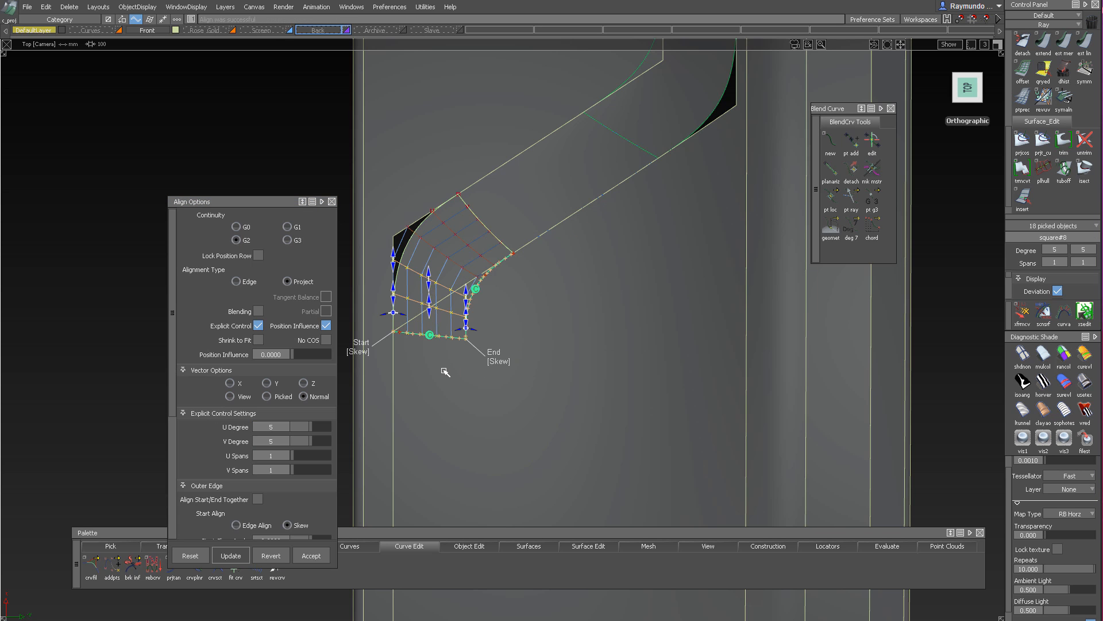
Delete the construction history of the diagonal strip and the bend surfaces
ctrl+shift+drag(454, 476, 499, 266)
mouse_move(402, 160)
mouse_down()
mouse_move(682, 431)
mouse_move(680, 453)
mouse_move(704, 210)
mouse_up()
key(shift+d)
key(Return)
click(968, 84)
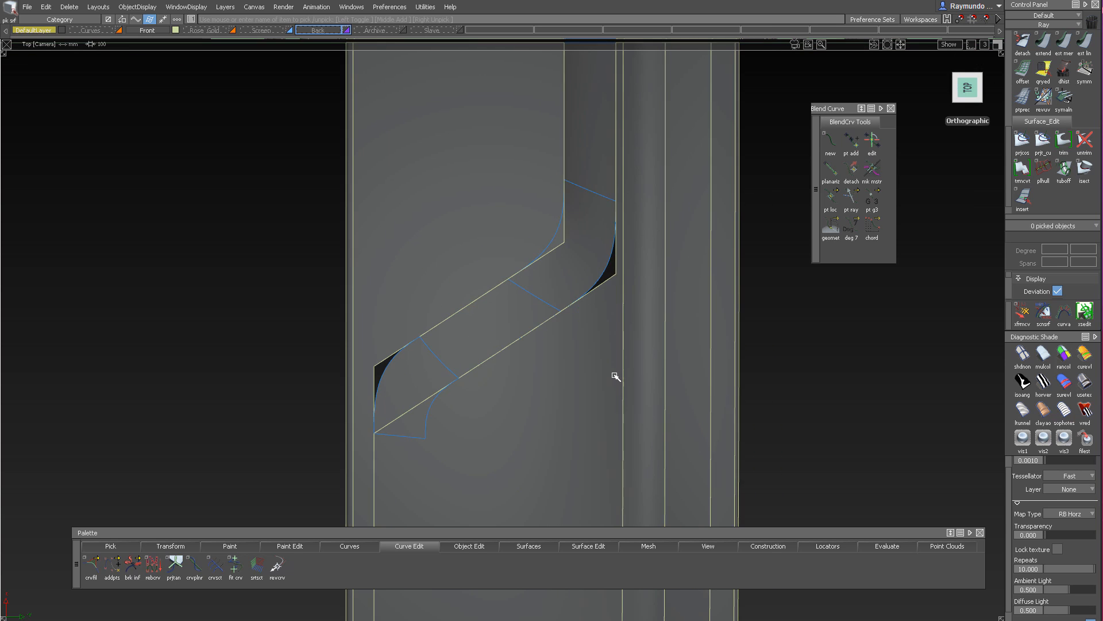
Untrim the recessed main surface and delete its old angular trim curves along the strip
mouse_move(616, 376)
ctrl+shift+mouse_down()
mouse_move(612, 280)
mouse_move(622, 283)
ctrl+shift+mouse_up()
click(611, 326)
key(Delete)
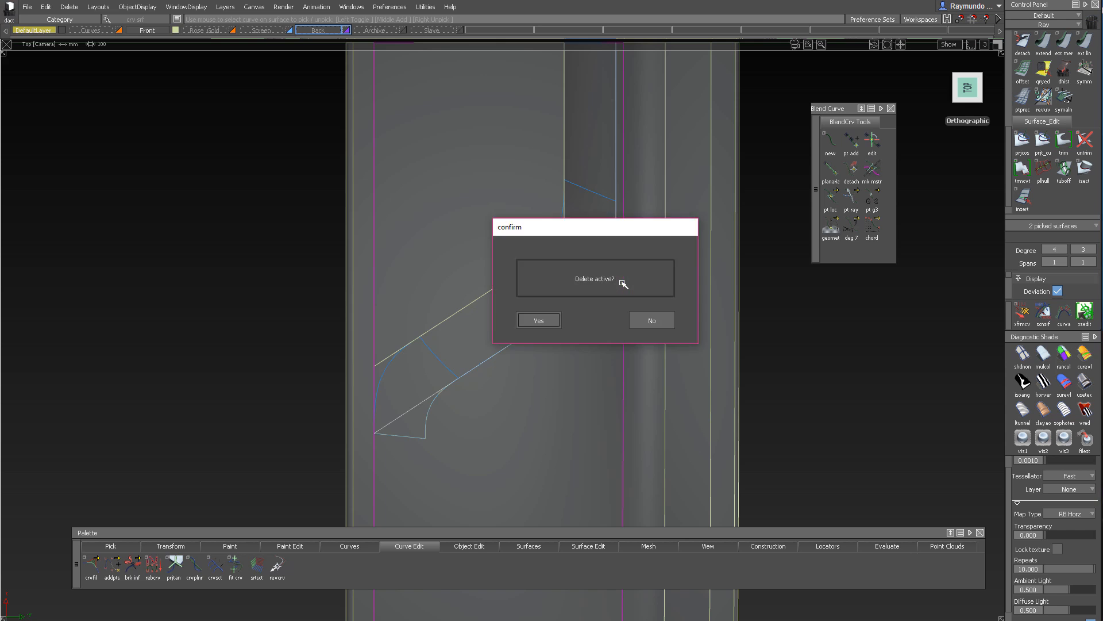
key(Return)
Align the edges of the vertical strip, upper bend and diagonal strip facing the recessed surface to that surface with G2 continuity
ctrl+shift+drag(643, 165, 624, 178)
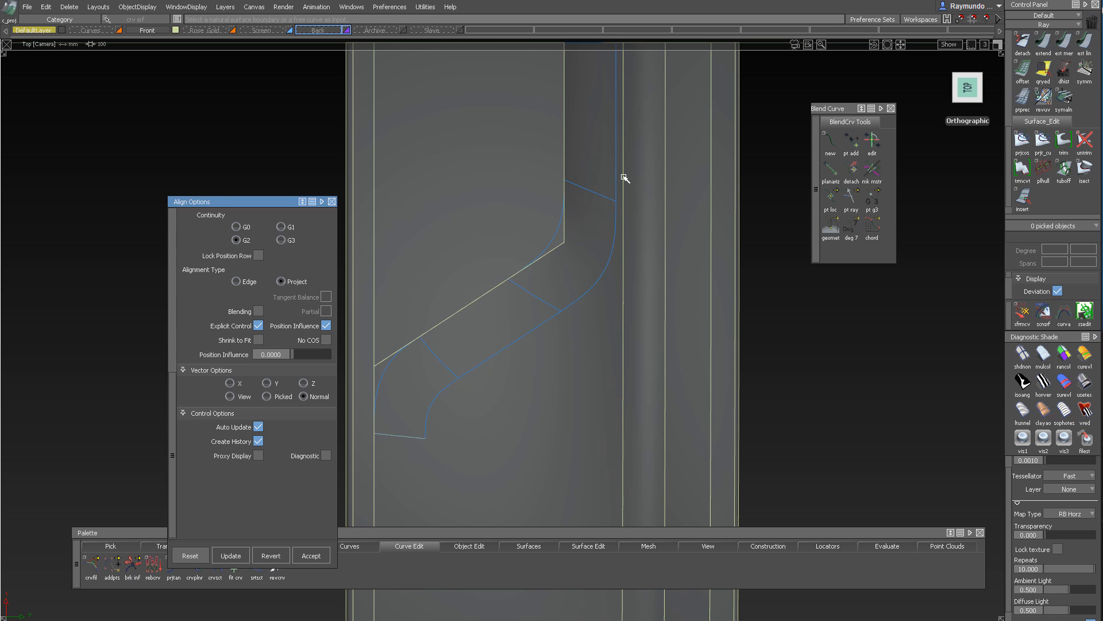
click(617, 178)
click(600, 338)
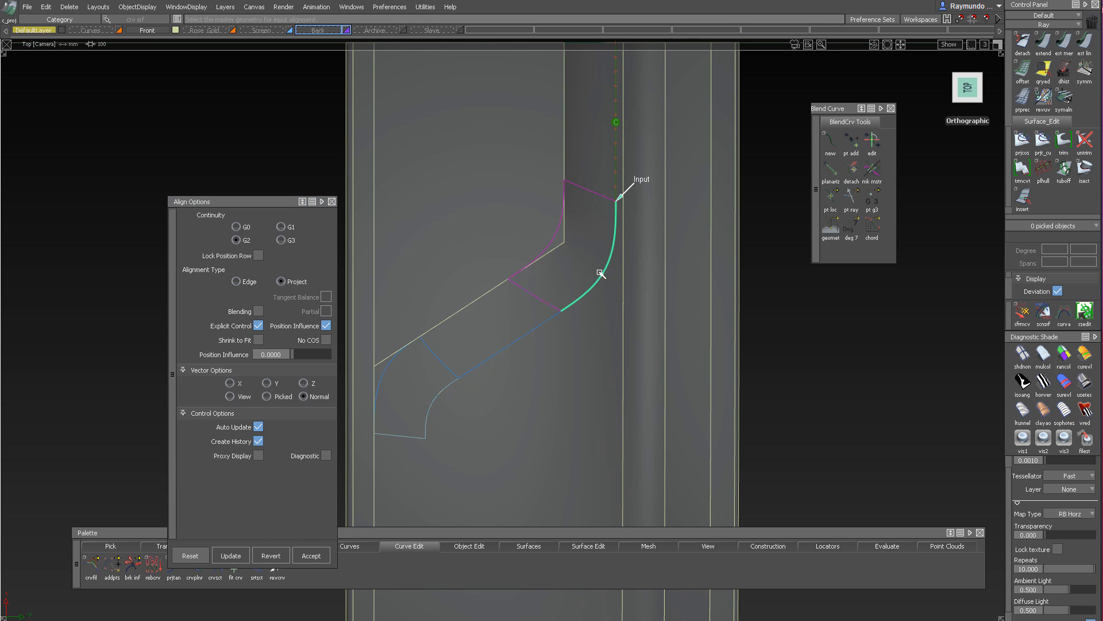
ctrl+shift+drag(529, 325, 512, 337)
click(511, 344)
click(510, 412)
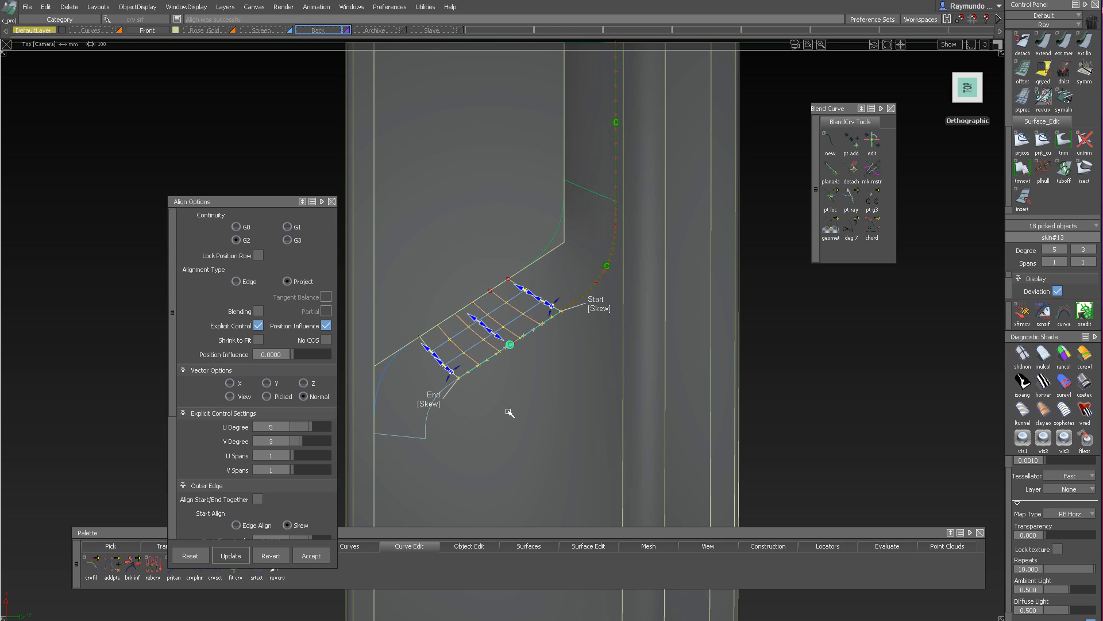
ctrl+shift+drag(493, 377, 493, 375)
Isolate the recessed main surface so that only it and its curves on surface are displayed
alt+shift+right_drag(609, 351, 577, 367)
alt+shift+middle_drag(576, 367, 573, 330)
ctrl+shift+drag(559, 262, 561, 371)
click(607, 322)
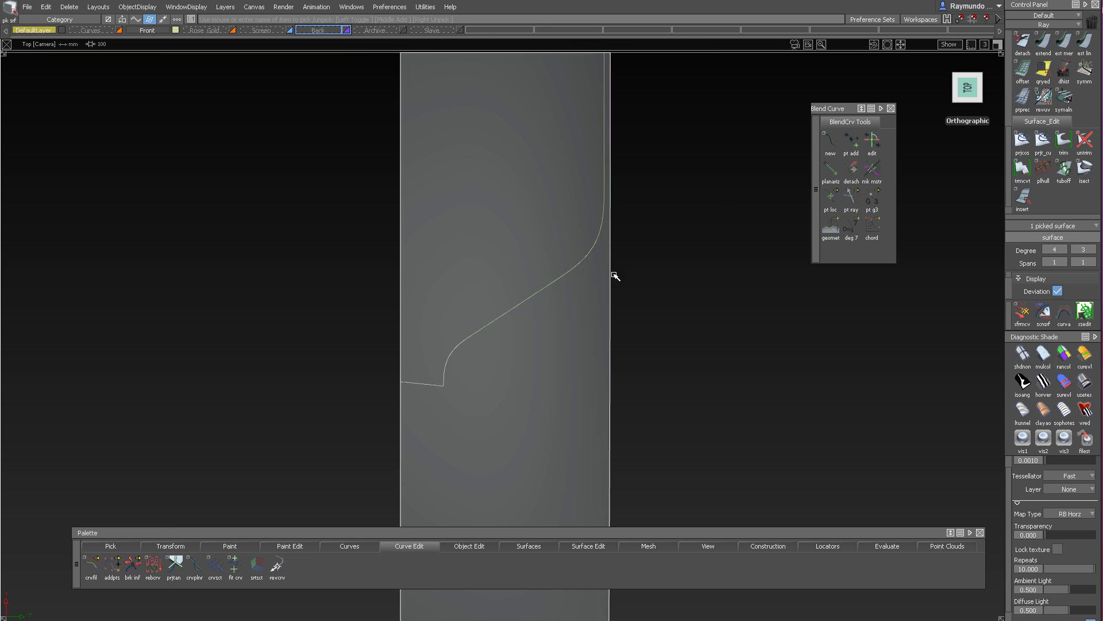
alt+shift+right_drag(632, 253, 579, 278)
alt+shift+middle_drag(580, 279, 579, 95)
Trim the isolated surface along the strip's smooth outline, keeping the region below and outside the strip
ctrl+shift+drag(548, 228, 547, 227)
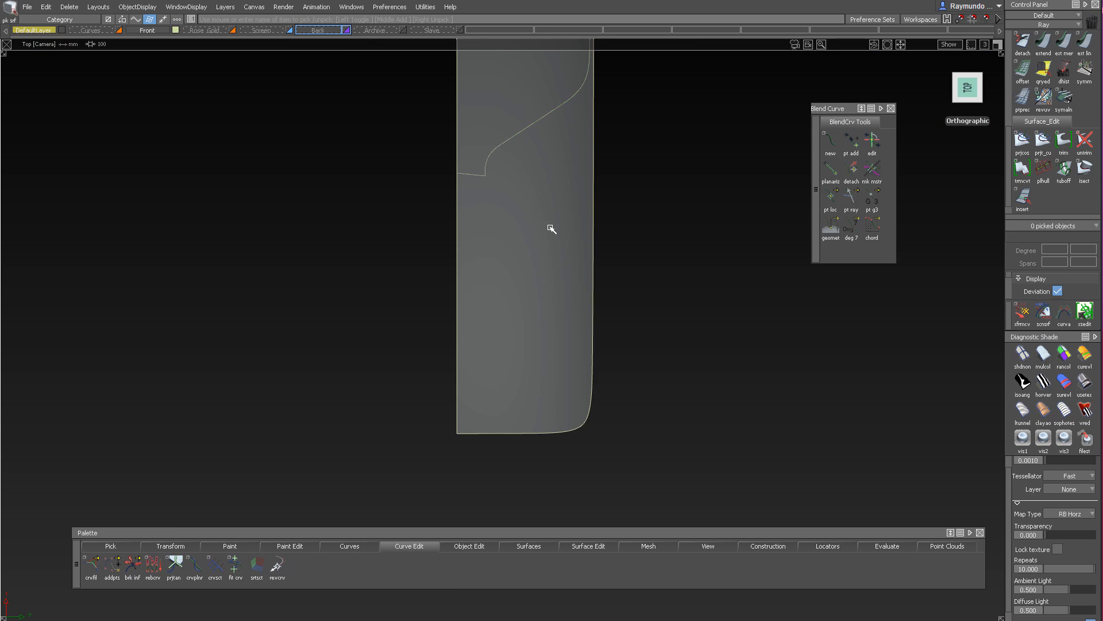
key(t)
click(547, 226)
key(space)
alt+shift+middle_drag(548, 226, 540, 375)
ctrl+shift+drag(532, 253, 534, 316)
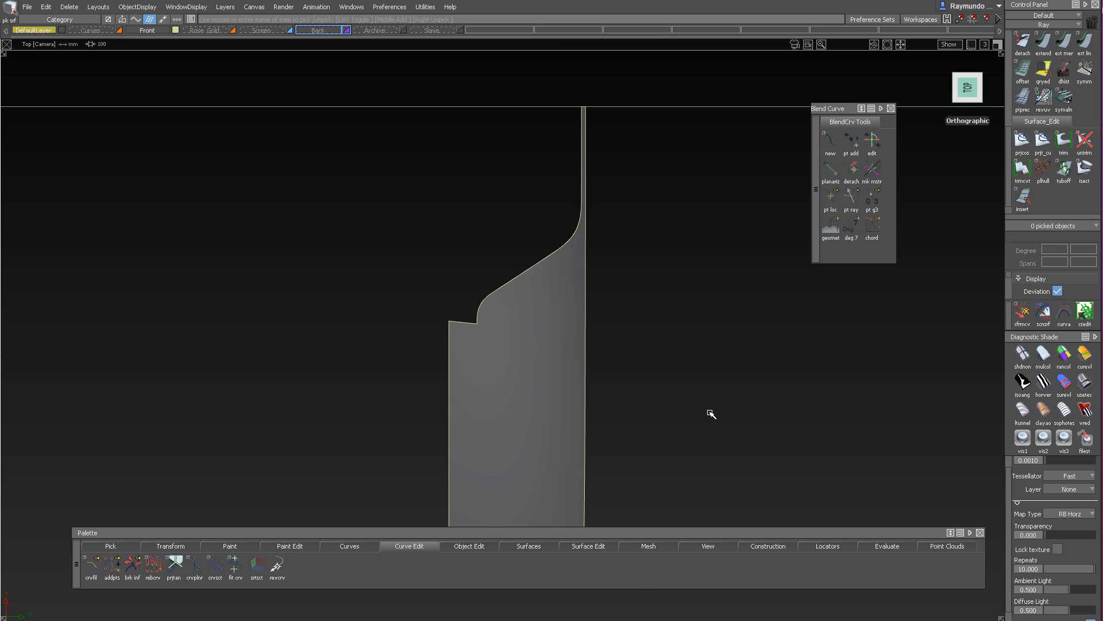
Show all the hidden surfaces again and delete the construction history of the aligned strip surfaces
drag(699, 347, 492, 217)
ctrl+shift+drag(563, 302, 563, 299)
key(alt+v)
key(alt+shift)
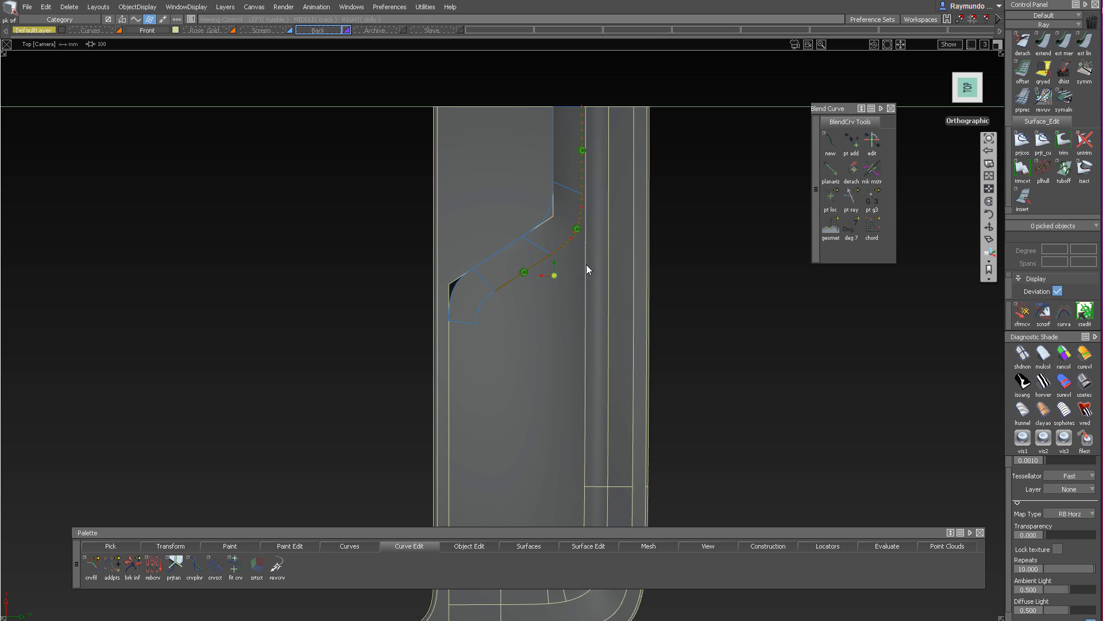
alt+shift+right_drag(567, 137, 569, 183)
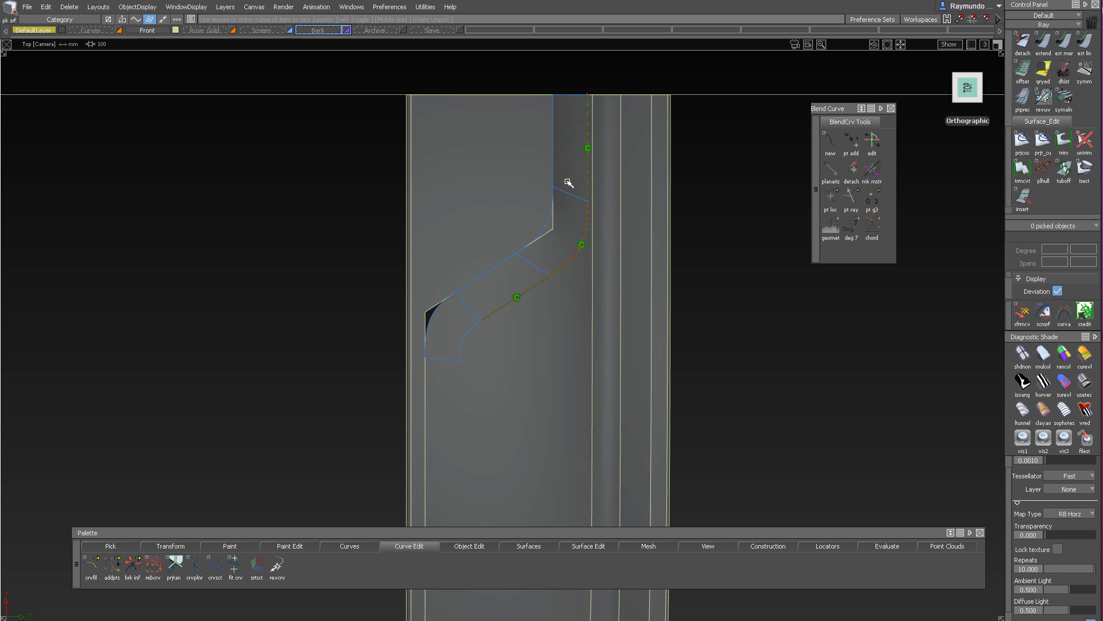
ctrl+shift+middle_drag(587, 433, 614, 238)
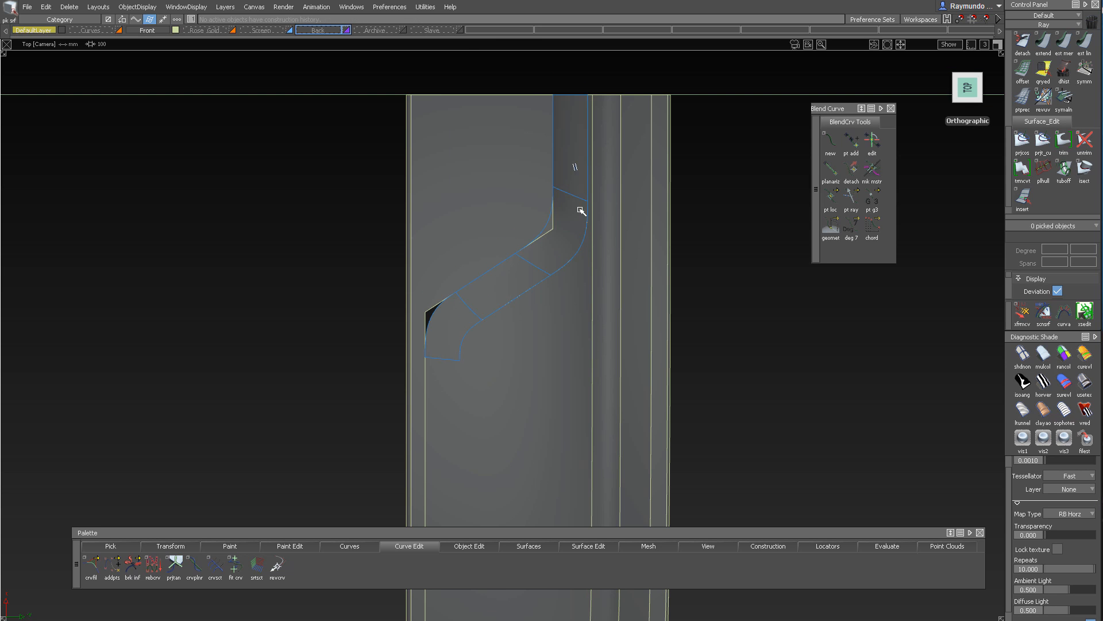
Assign the four surfaces of the strip, including both bends, to the Front layer
ctrl+shift+drag(580, 210, 581, 161)
click(581, 163)
click(579, 227)
click(497, 287)
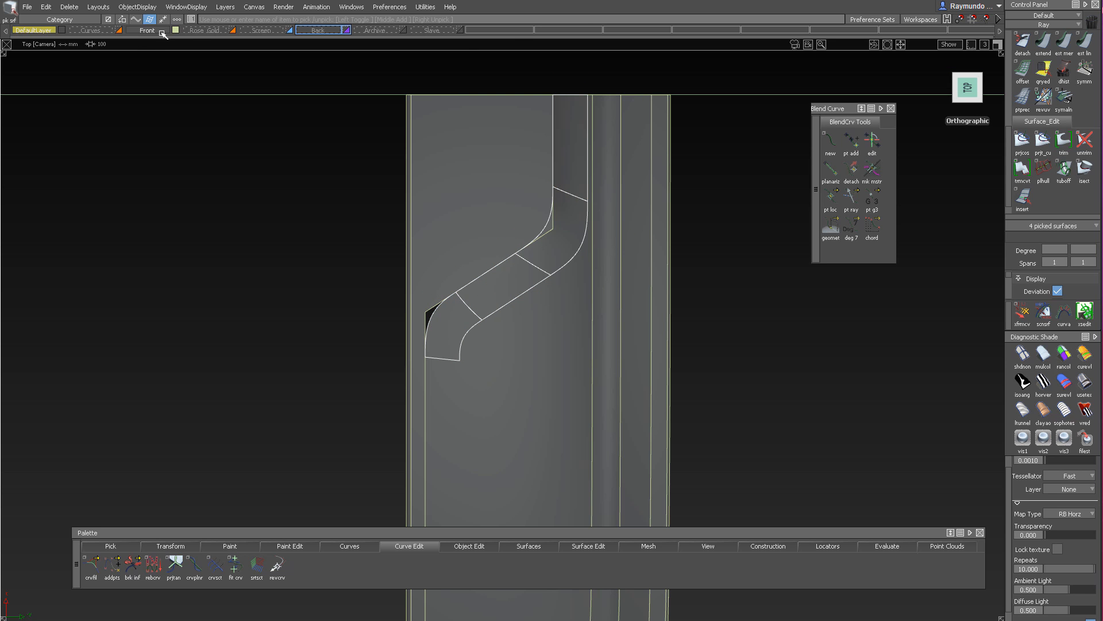
drag(162, 33, 171, 43)
click(518, 210)
Untrim the upper surface and delete its old angular trim curves at the two bends
alt+shift+right_drag(545, 296, 550, 341)
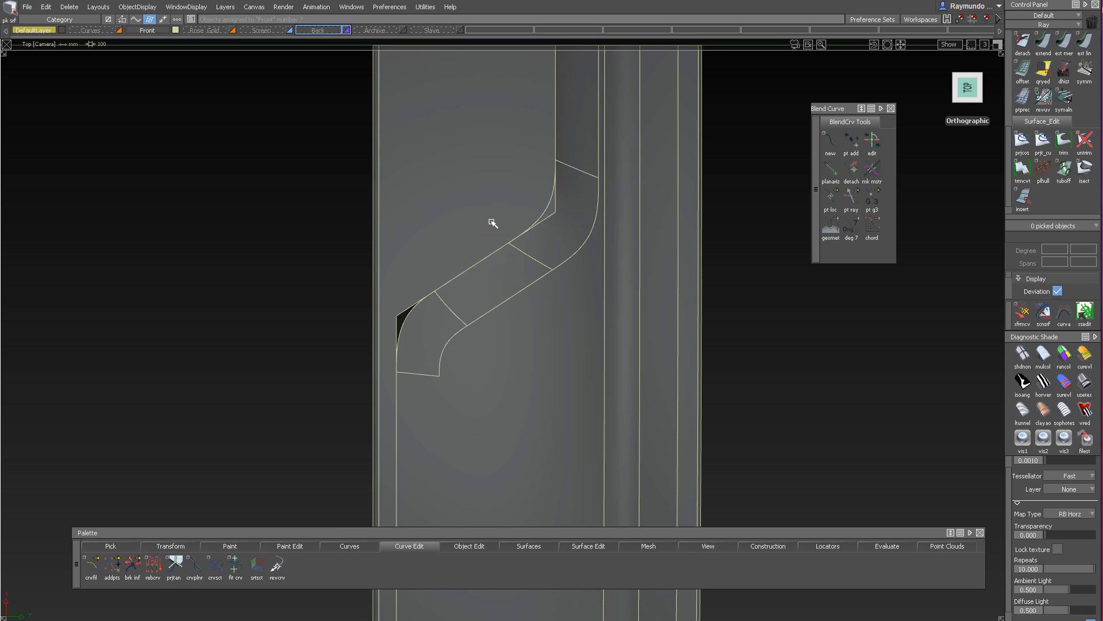
click(469, 222)
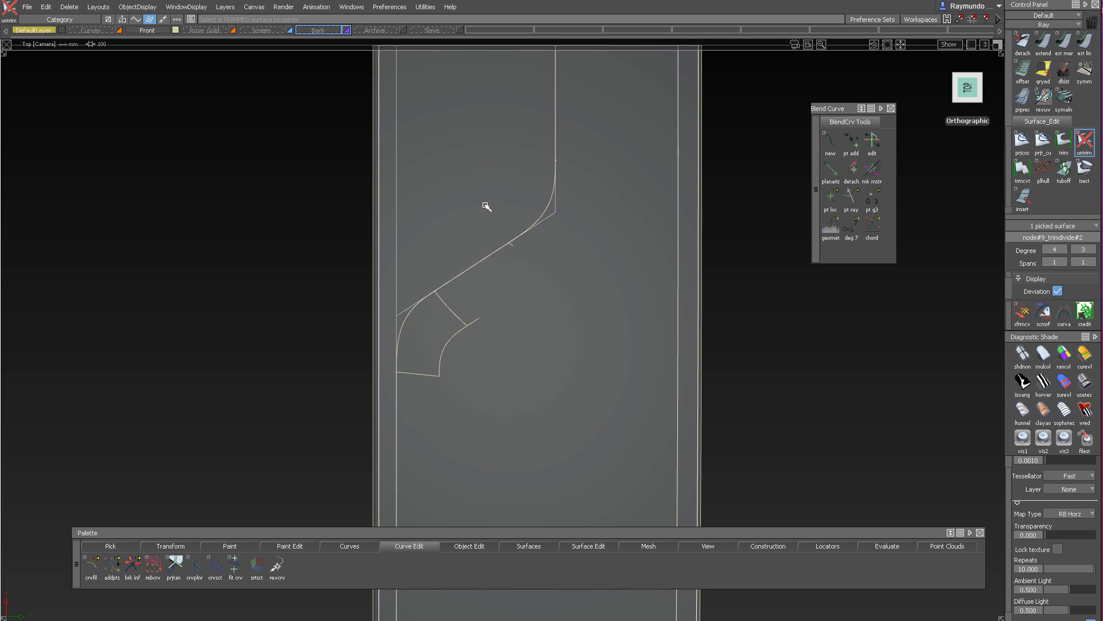
ctrl+shift+drag(575, 266, 515, 175)
drag(506, 152, 595, 243)
key(Delete)
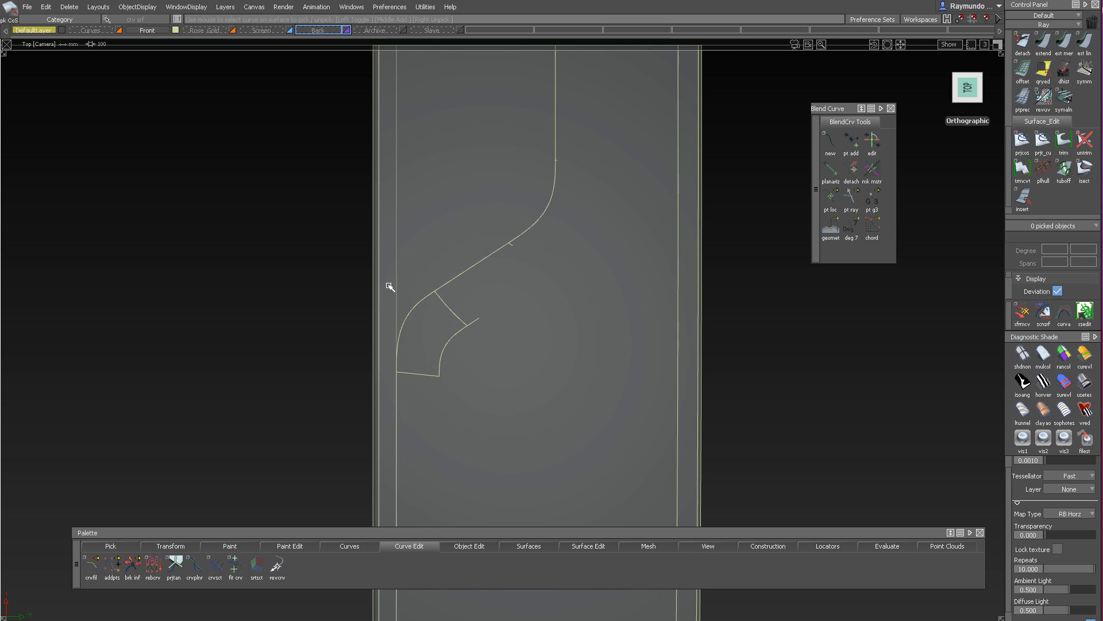
click(437, 320)
key(Delete)
Project the strip's smooth upper edge curves onto the untrimmed upper surface along the View vector as curves on surface
click(644, 321)
mouse_move(505, 387)
ctrl+shift+mouse_down()
mouse_move(505, 236)
mouse_move(487, 191)
ctrl+shift+mouse_up()
key(ctrl+p)
click(430, 300)
click(452, 284)
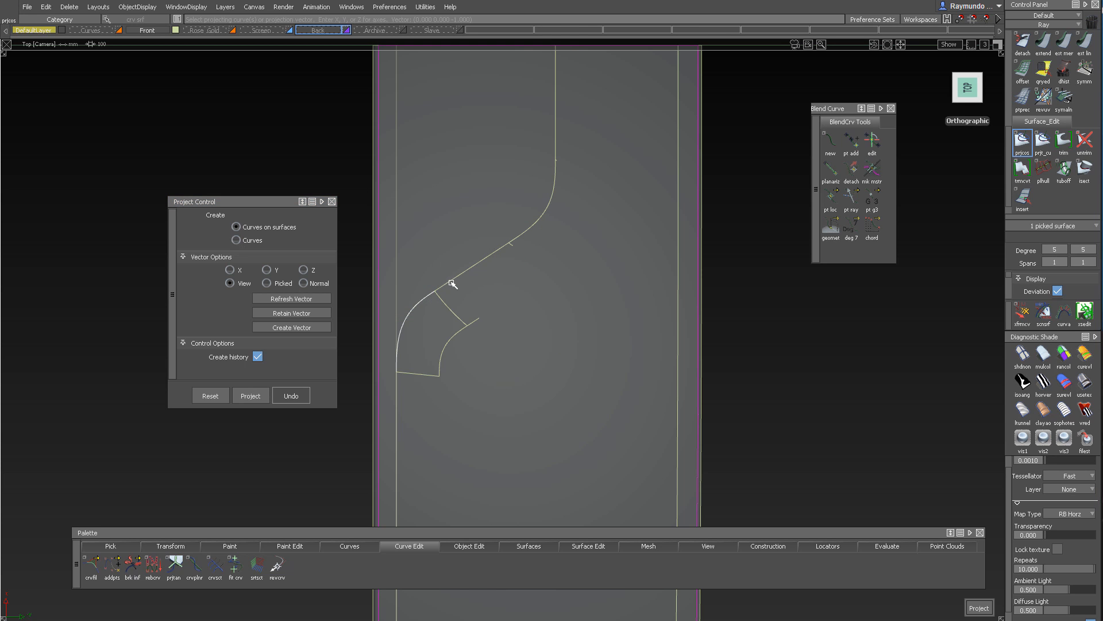
click(555, 130)
key(space)
Trim the upper surface along the projected curves, keeping the region above the strip and the surrounding border
alt+shift+right_drag(633, 135, 583, 157)
alt+shift+middle_drag(583, 156, 594, 113)
ctrl+shift+drag(596, 247, 589, 142)
key(ctrl+t)
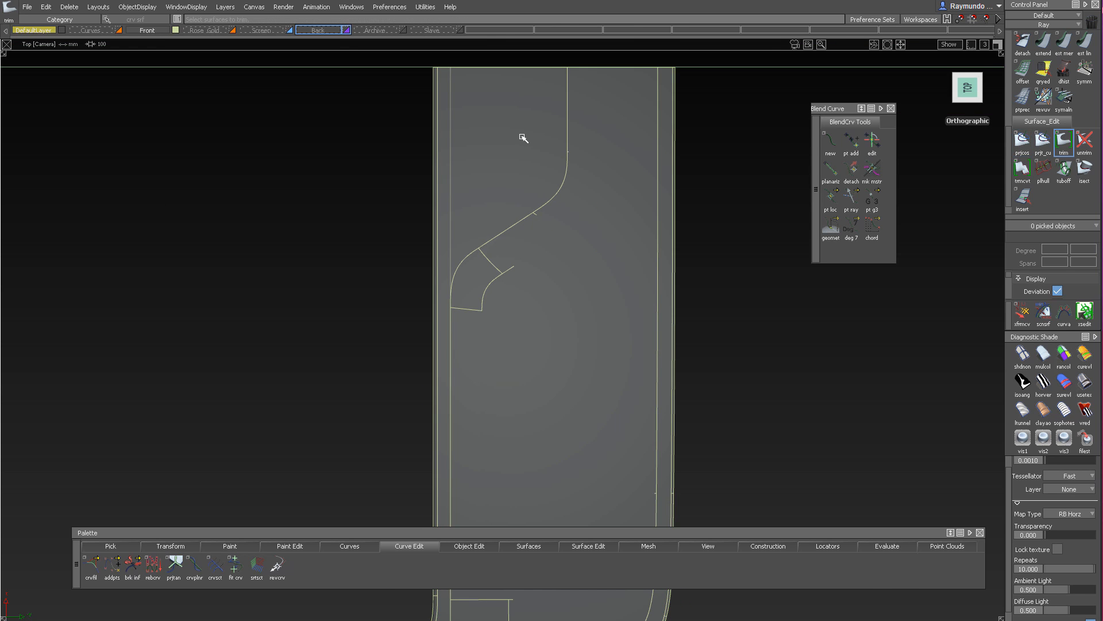
click(523, 138)
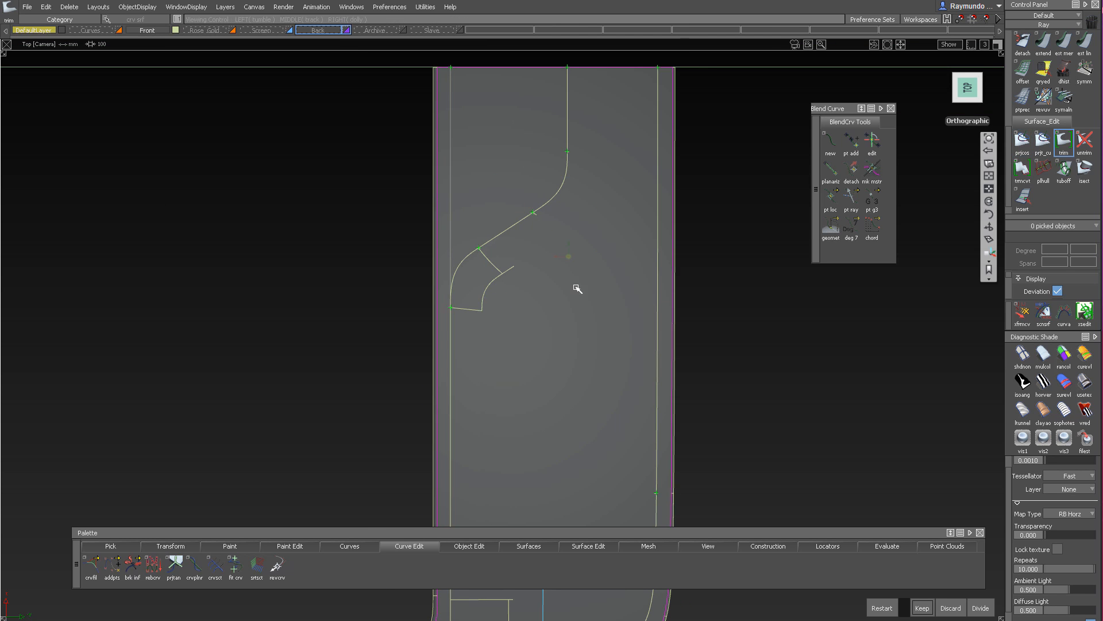
alt+shift+right_drag(579, 288, 517, 284)
alt+shift+middle_drag(517, 283, 538, 193)
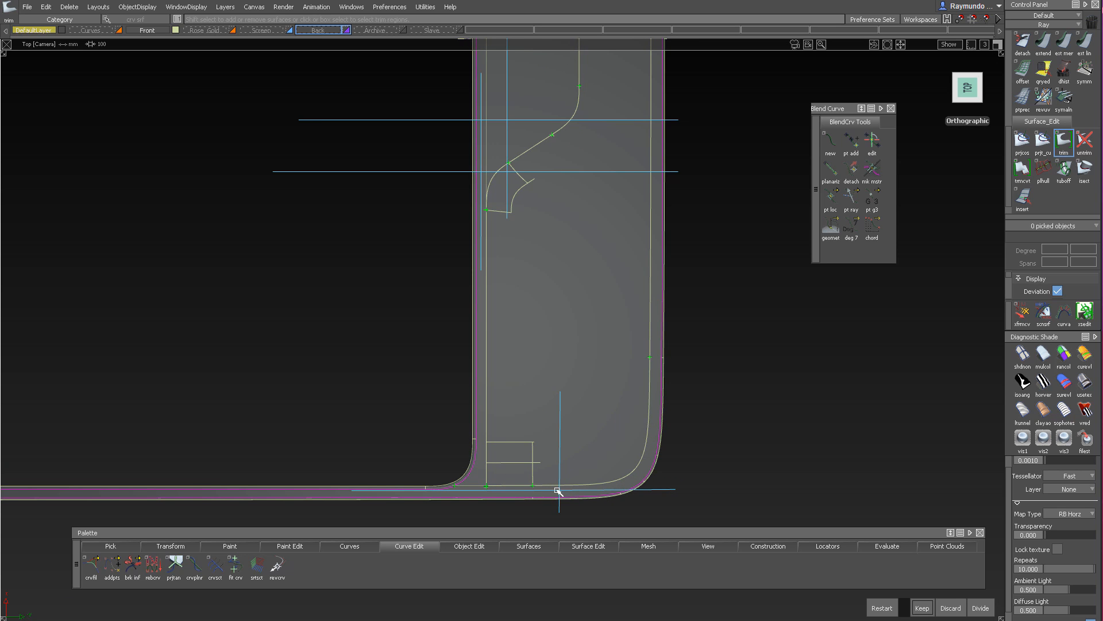
key(space)
alt+shift+click(553, 425)
Inspect the finished strip, its bends and the surrounding trimmed surfaces from several angles in the perspective view
key(alt+m)
mouse_move(523, 163)
alt+shift+mouse_down()
mouse_move(551, 112)
mouse_move(574, 284)
mouse_move(564, 259)
mouse_move(621, 219)
mouse_move(566, 96)
mouse_move(591, 257)
mouse_move(655, 340)
mouse_move(533, 189)
mouse_move(483, 160)
mouse_move(431, 189)
mouse_move(439, 288)
mouse_move(428, 190)
mouse_move(724, 138)
mouse_move(702, 278)
mouse_move(663, 182)
mouse_move(682, 256)
mouse_move(592, 229)
mouse_move(586, 362)
mouse_move(520, 516)
alt+shift+mouse_up()
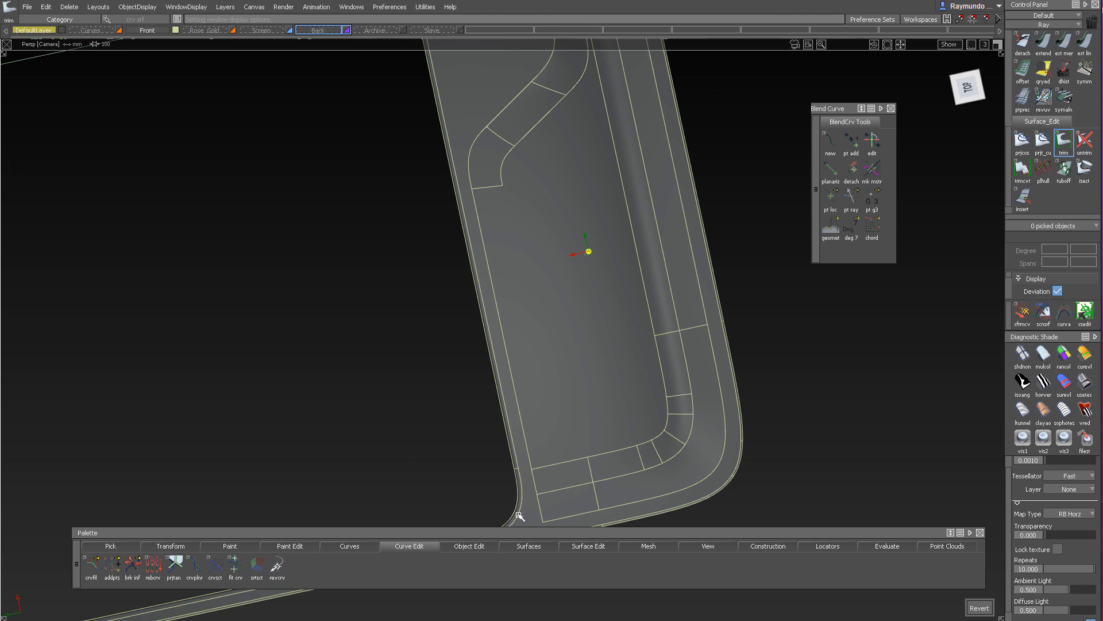
alt+shift+drag(728, 282, 759, 458)
key(ctrl+h)
key(Return)
ctrl+shift+drag(685, 320, 624, 148)
alt+shift+right_drag(624, 149, 305, 82)
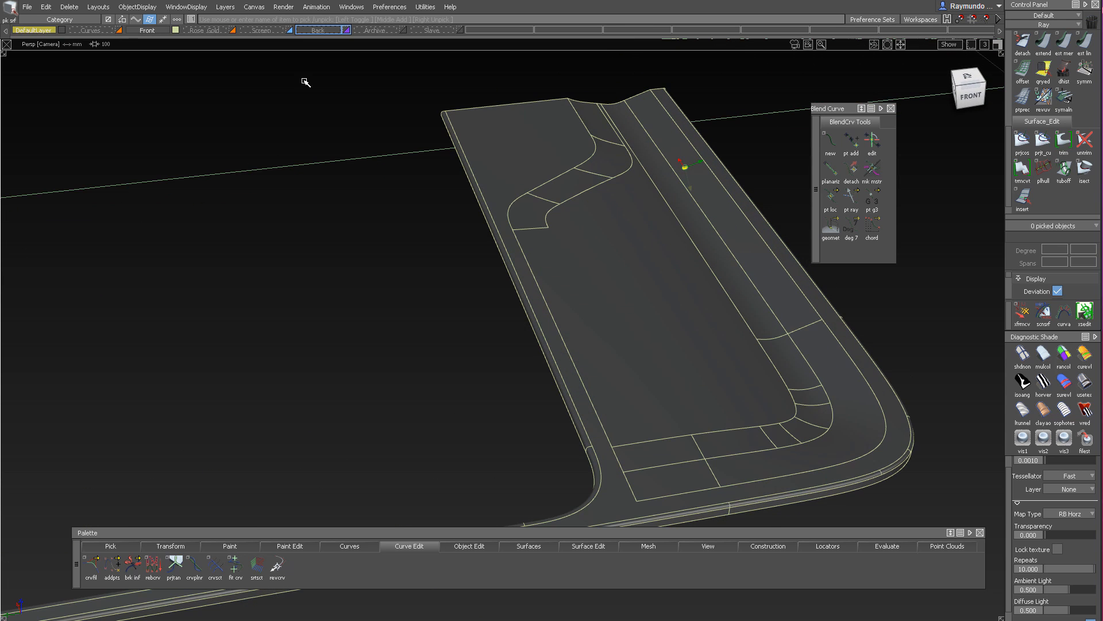
Examine the rounded lower corner and adjoining strip surfaces from several angles, with and without the model's curves displayed
click(27, 8)
click(66, 80)
alt+shift+right_drag(673, 144, 741, 174)
alt+shift+drag(741, 174, 627, 424)
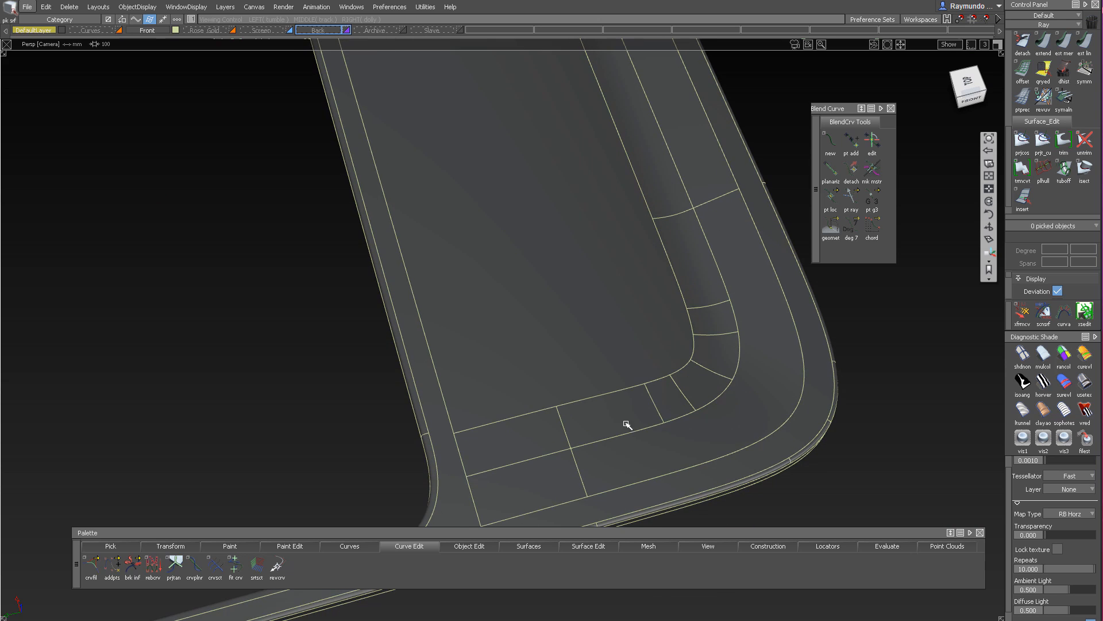
mouse_move(716, 187)
alt+shift+right_down()
mouse_move(719, 126)
mouse_move(662, 300)
alt+shift+right_up()
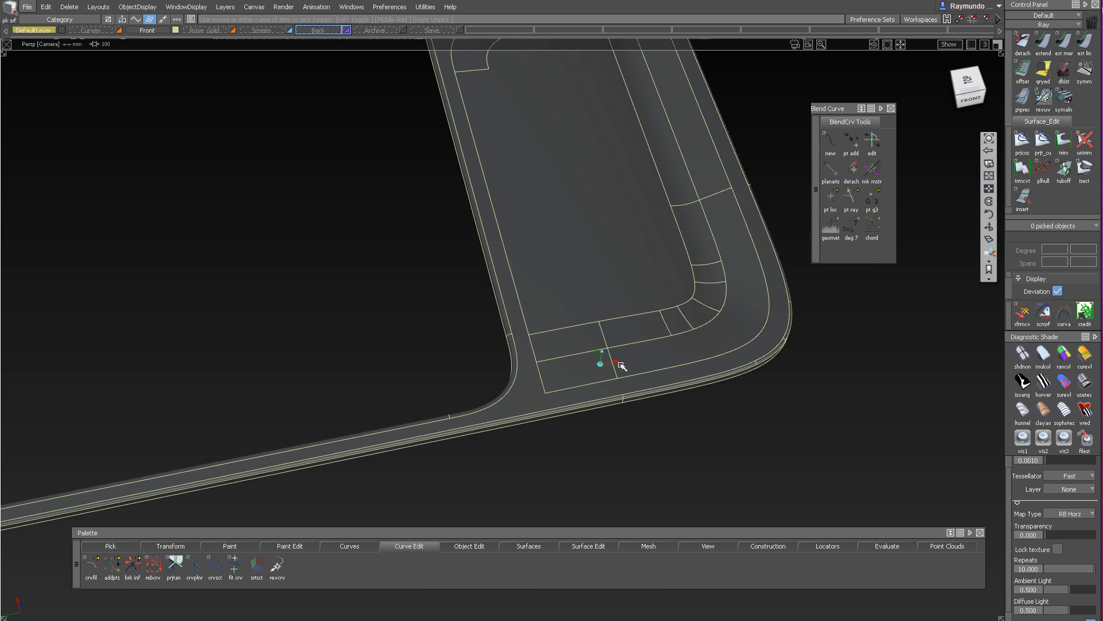
alt+shift+right_drag(621, 365, 661, 368)
mouse_move(661, 368)
alt+shift+mouse_down()
mouse_move(540, 387)
mouse_move(647, 318)
alt+shift+mouse_up()
alt+shift+drag(742, 239, 634, 336)
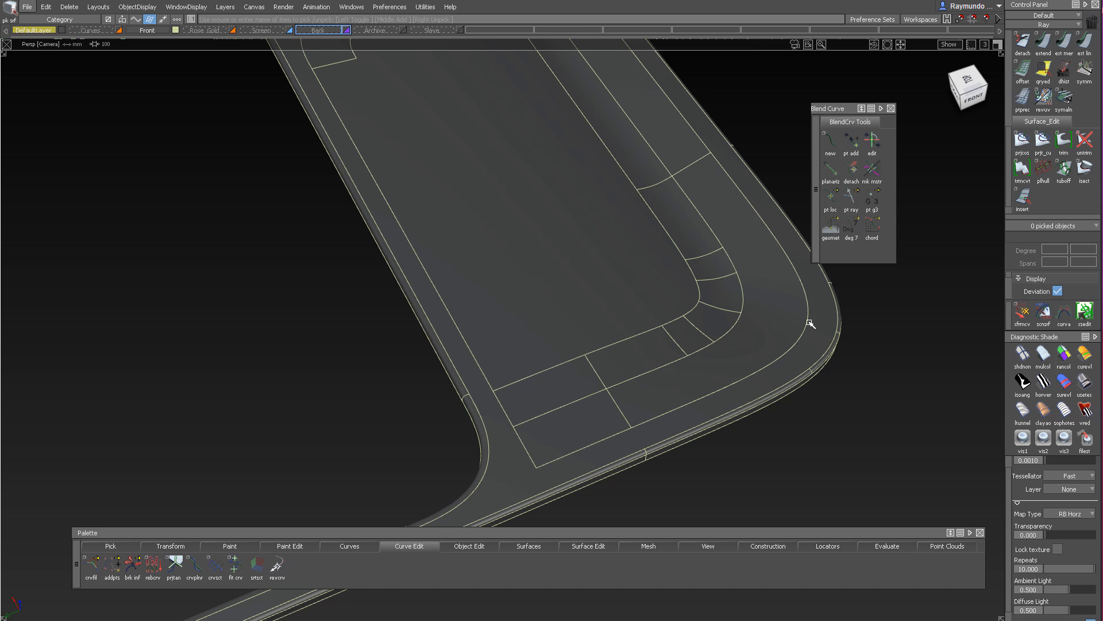
alt+shift+drag(536, 457, 586, 560)
key(alt+m)
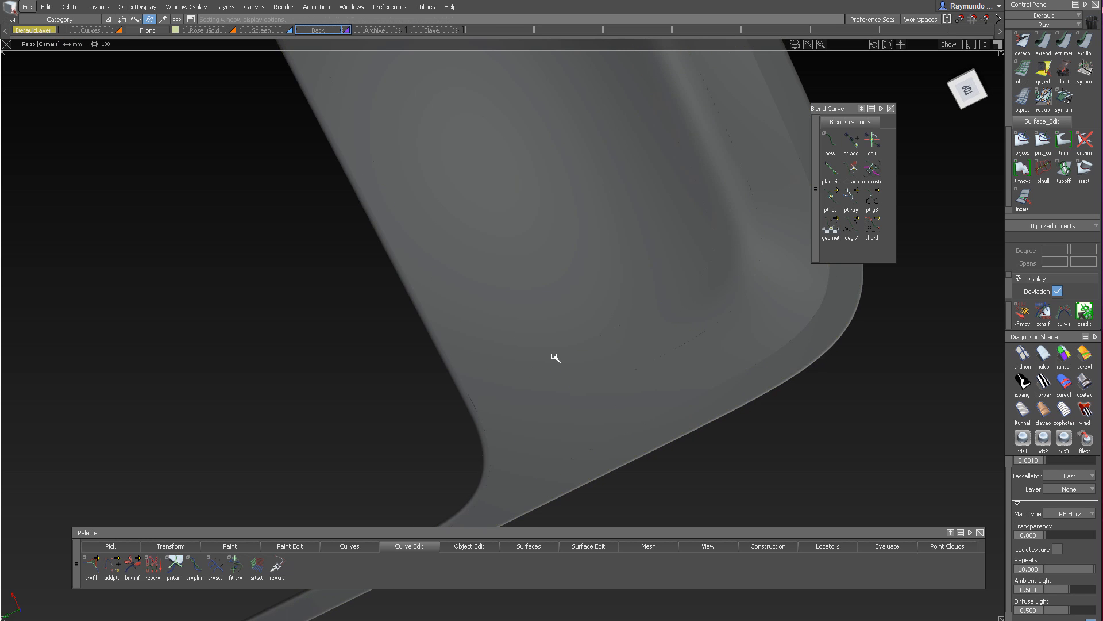
alt+shift+drag(554, 357, 550, 333)
alt+shift+middle_drag(564, 239, 592, 121)
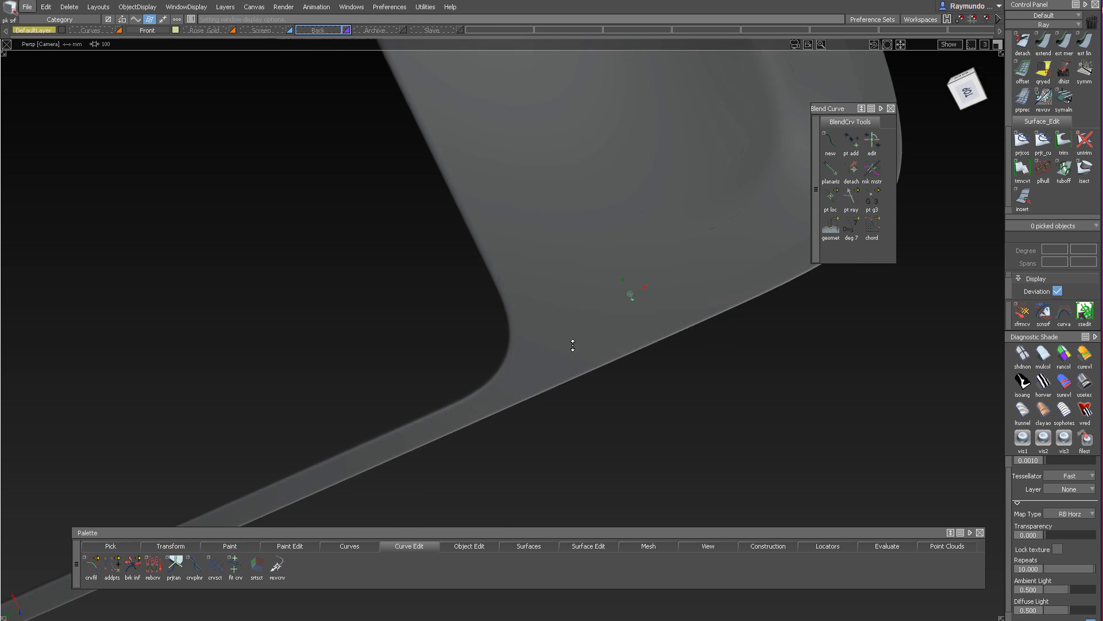
alt+shift+right_drag(571, 345, 707, 276)
ctrl+shift+right_drag(707, 276, 627, 190)
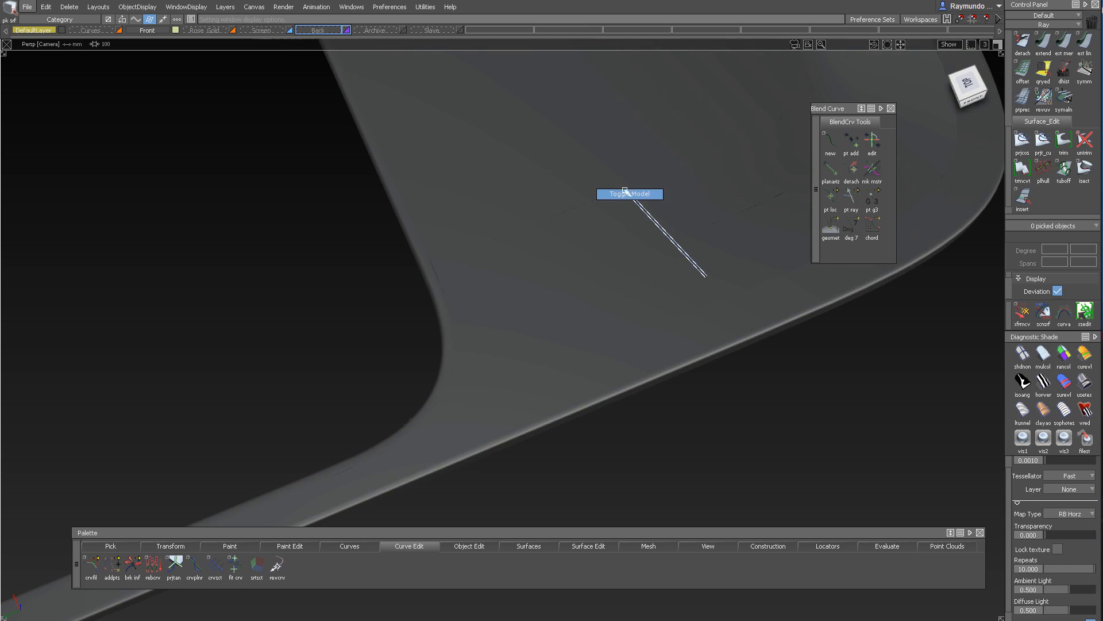
alt+shift+drag(627, 190, 665, 177)
alt+shift+right_drag(665, 177, 574, 230)
alt+shift+middle_drag(575, 230, 585, 311)
alt+shift+drag(585, 311, 569, 426)
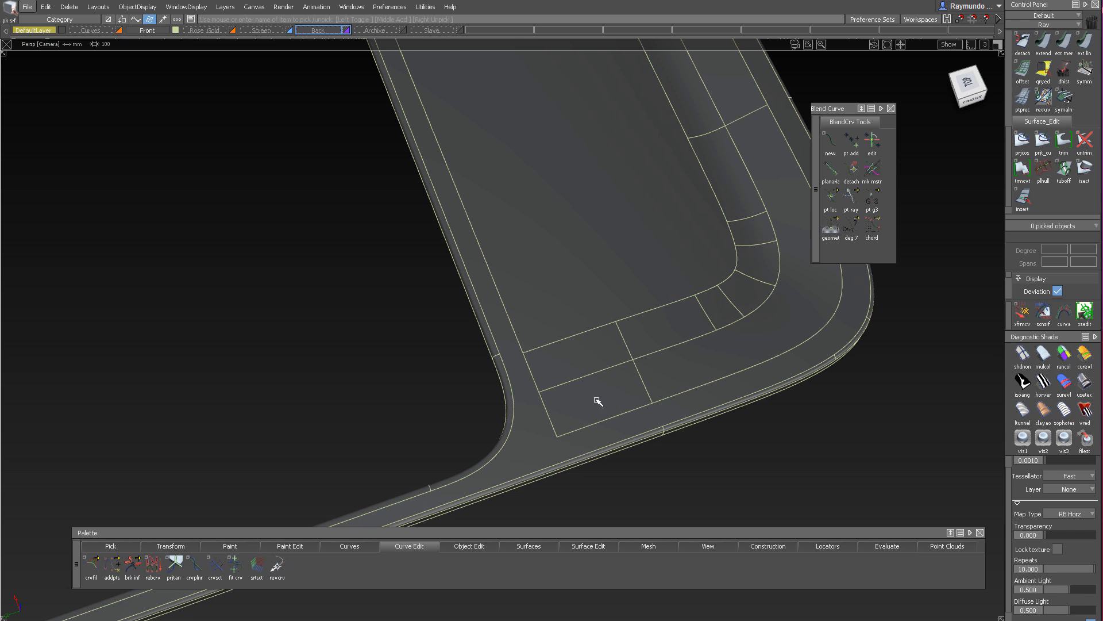
Isolate the outer border surface and draw a straight vertical line from its inner corner across the border in Top view
click(586, 415)
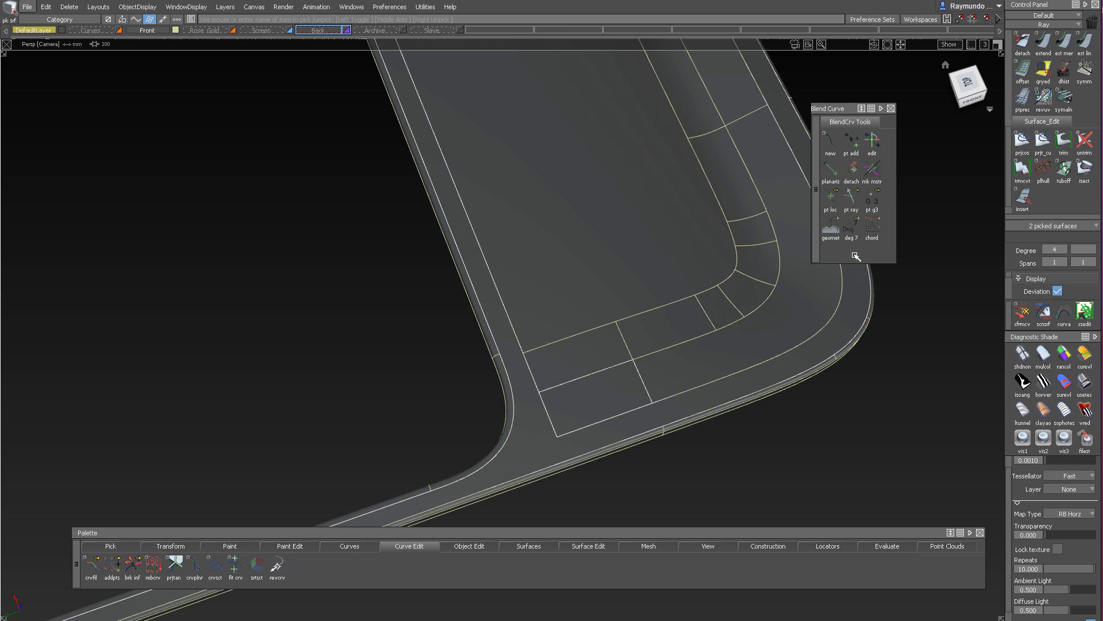
click(707, 399)
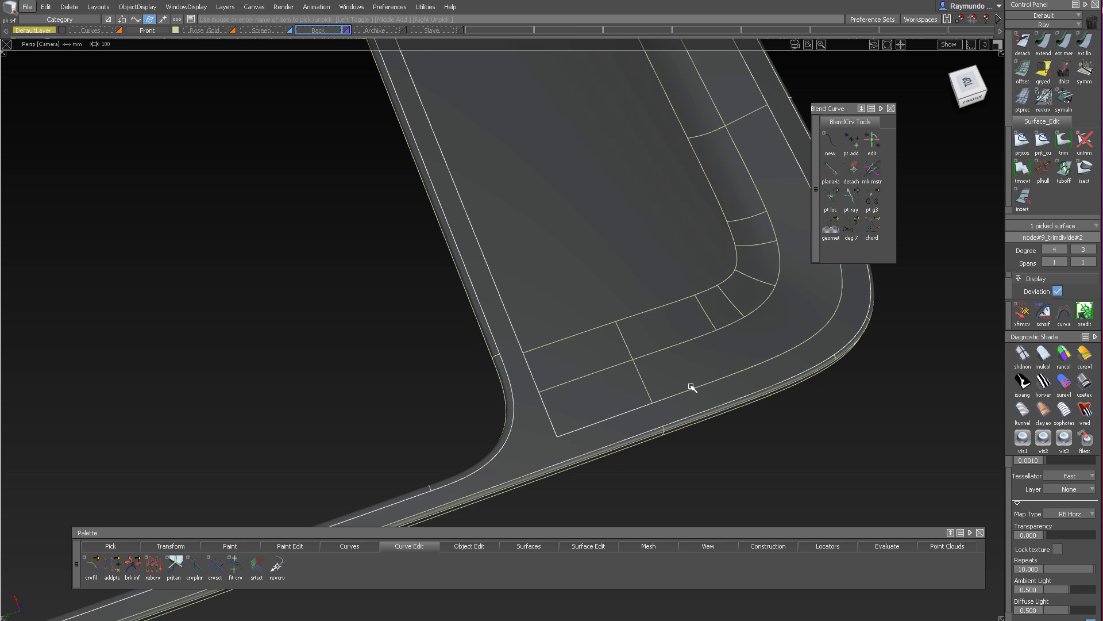
key(alt+h)
click(967, 82)
mouse_move(555, 482)
ctrl+shift+mouse_down()
mouse_move(556, 412)
mouse_move(510, 439)
ctrl+shift+mouse_up()
right_drag(538, 425, 557, 488)
ctrl+shift+drag(558, 488, 590, 421)
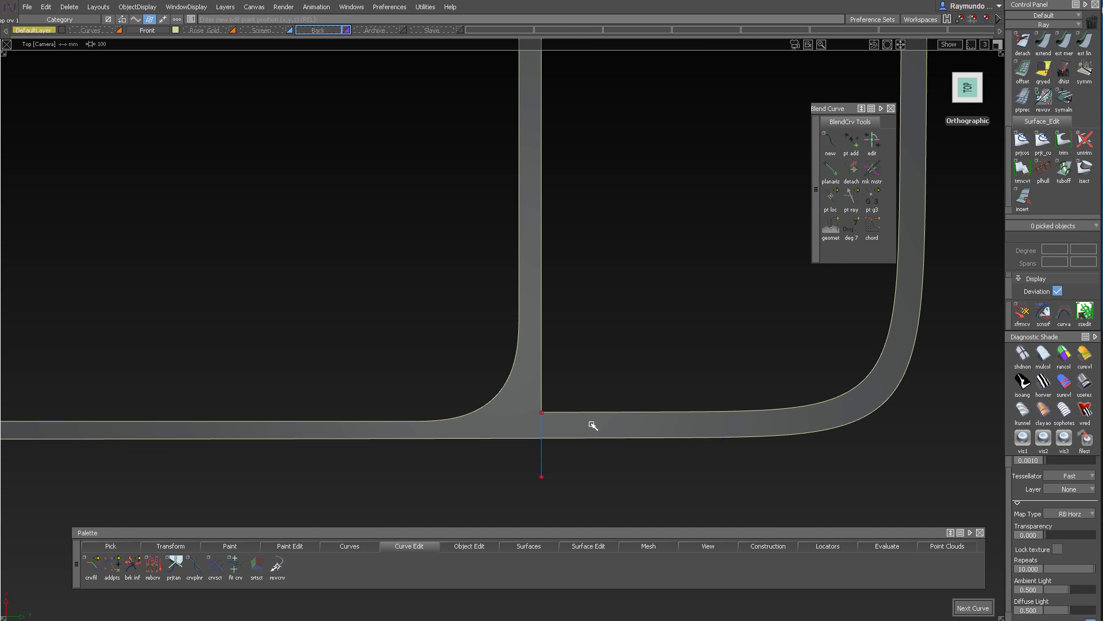
Project the line onto the border surface and trim there, keeping the part that runs around the rounded corner
drag(522, 395, 599, 474)
ctrl+shift+drag(636, 400, 638, 397)
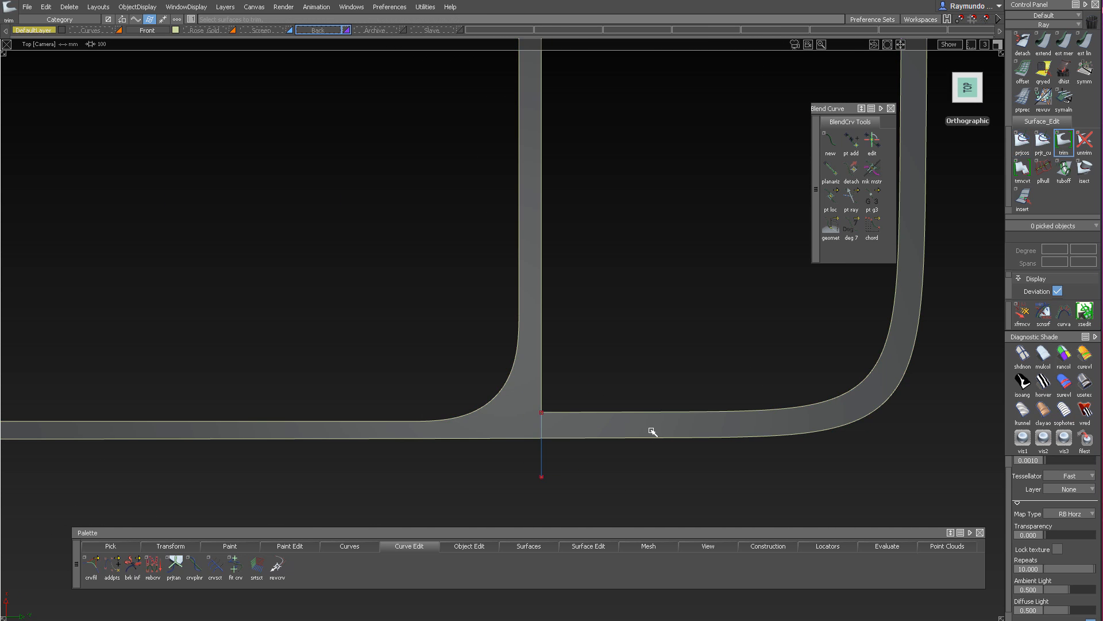
click(653, 430)
click(708, 428)
mouse_move(656, 458)
alt+shift+right_down()
mouse_move(584, 465)
mouse_move(657, 457)
alt+shift+right_up()
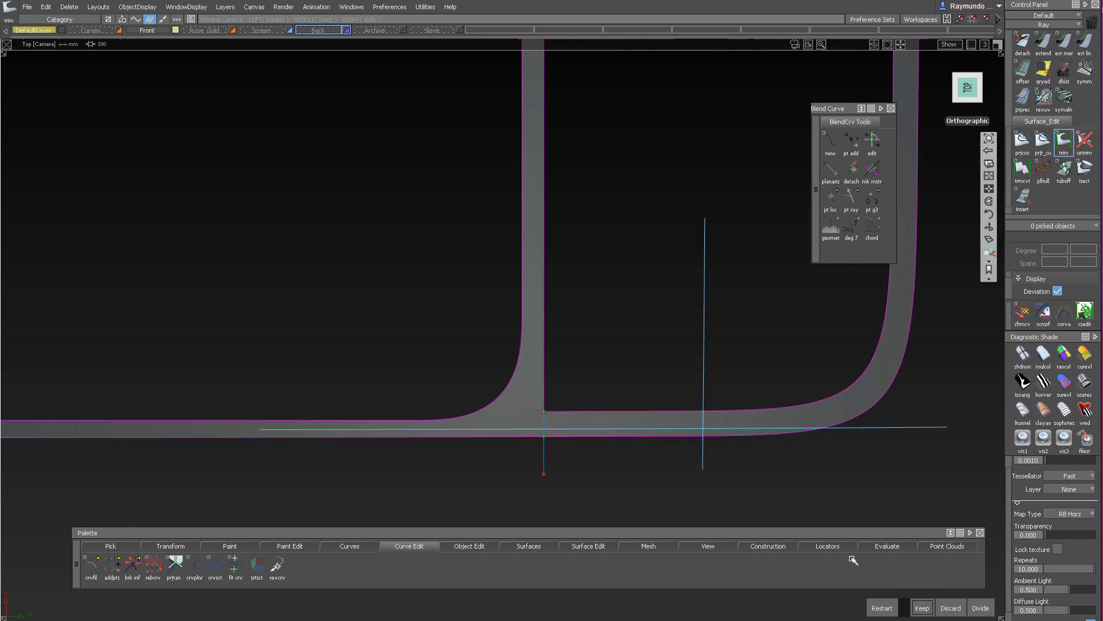
click(922, 607)
Show all hidden geometry and delete the straight construction line
key(alt+v)
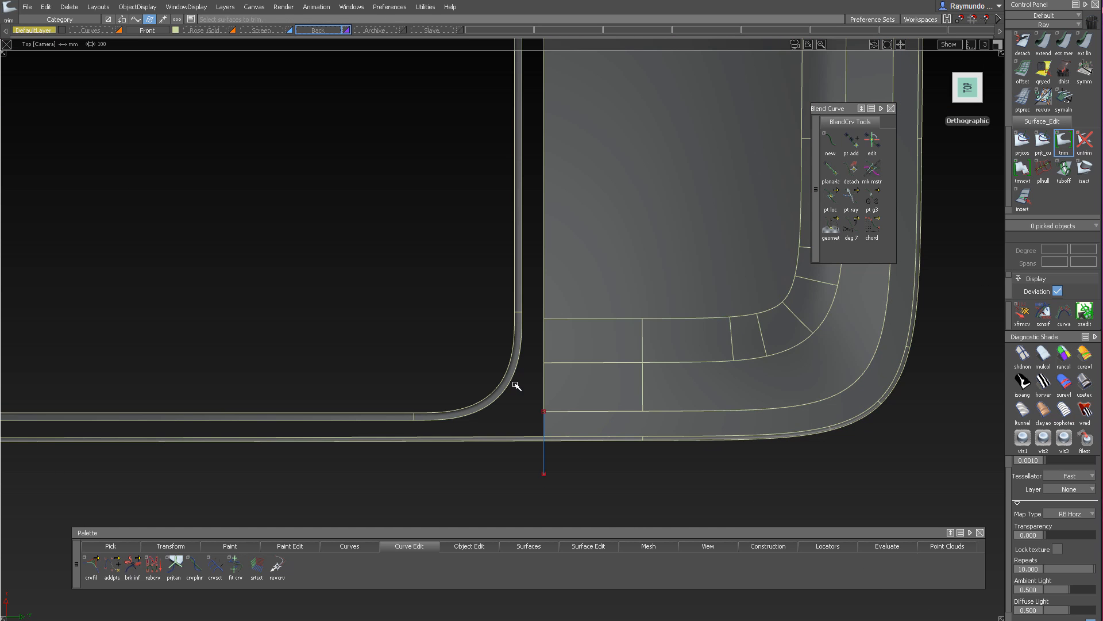
ctrl+shift+drag(582, 439, 546, 452)
drag(529, 457, 643, 512)
key(Delete)
key(Return)
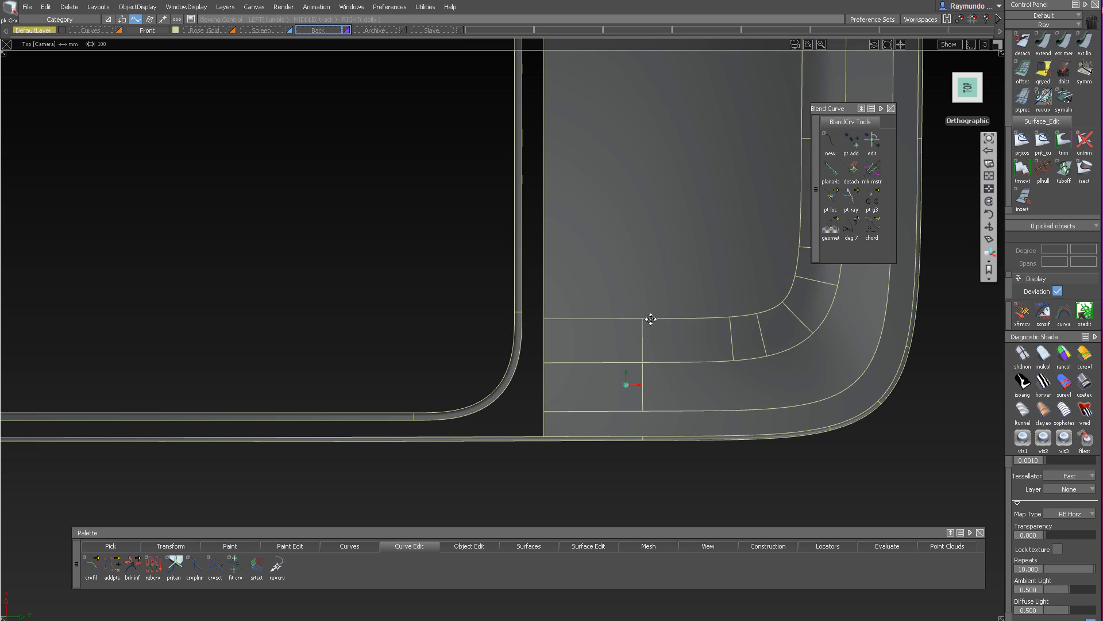
Try to build a G2 Curvature surface fillet between the inner band and the outer border with a chordal length of 1.0
alt+shift+drag(650, 318, 565, 234)
alt+shift+middle_drag(565, 234, 565, 226)
ctrl+shift+right_drag(609, 339, 605, 266)
click(581, 219)
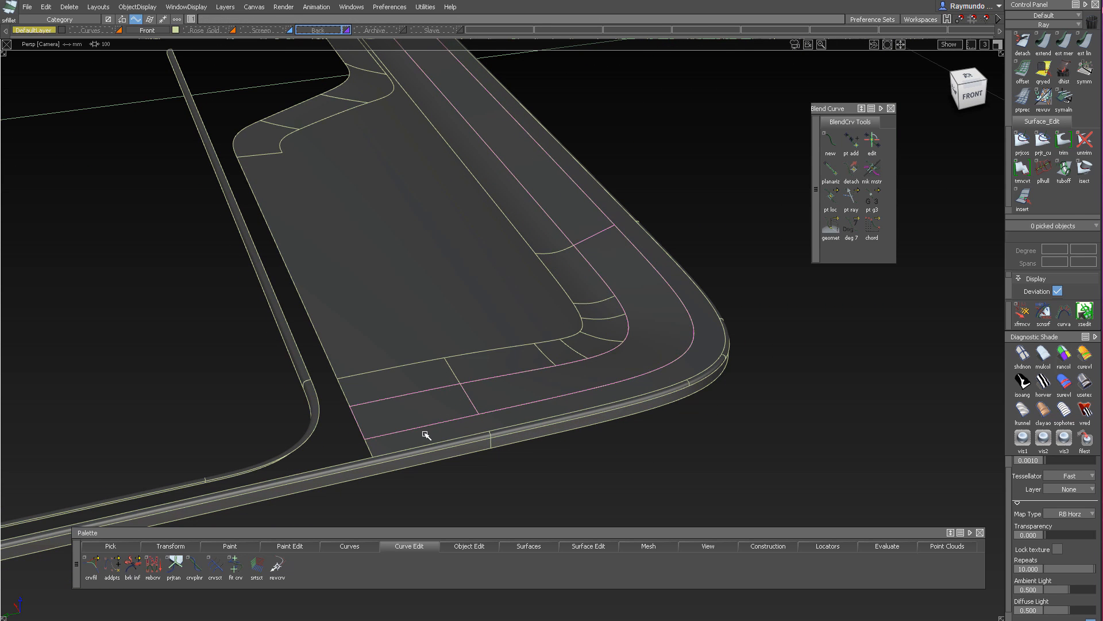
scroll(1017, 78, down, 5)
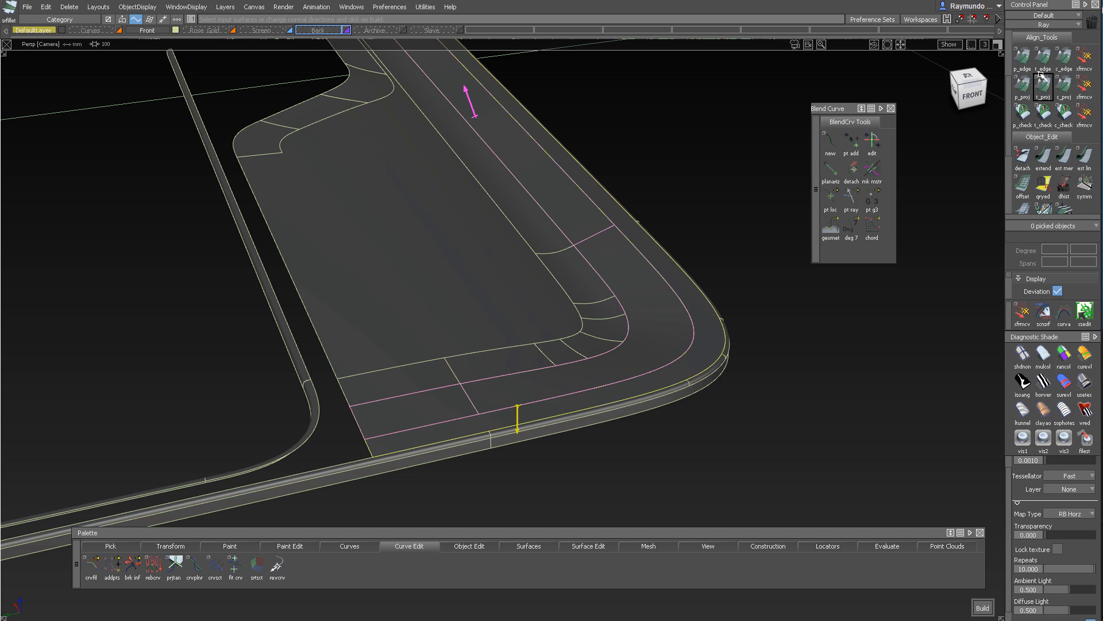
click(1064, 60)
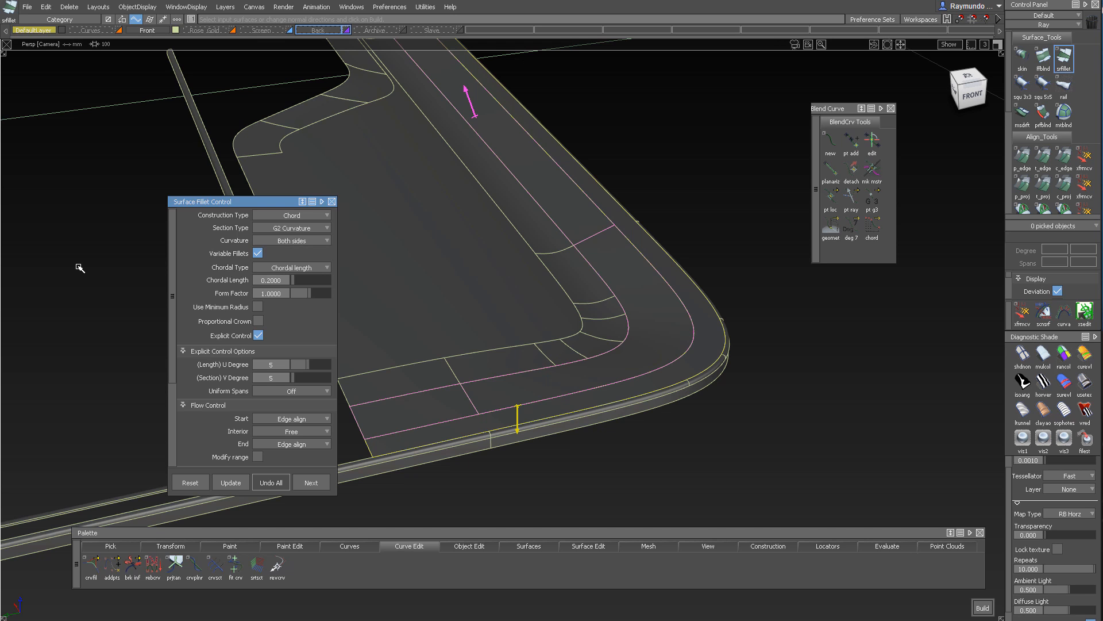
click(281, 280)
key(alt+shift)
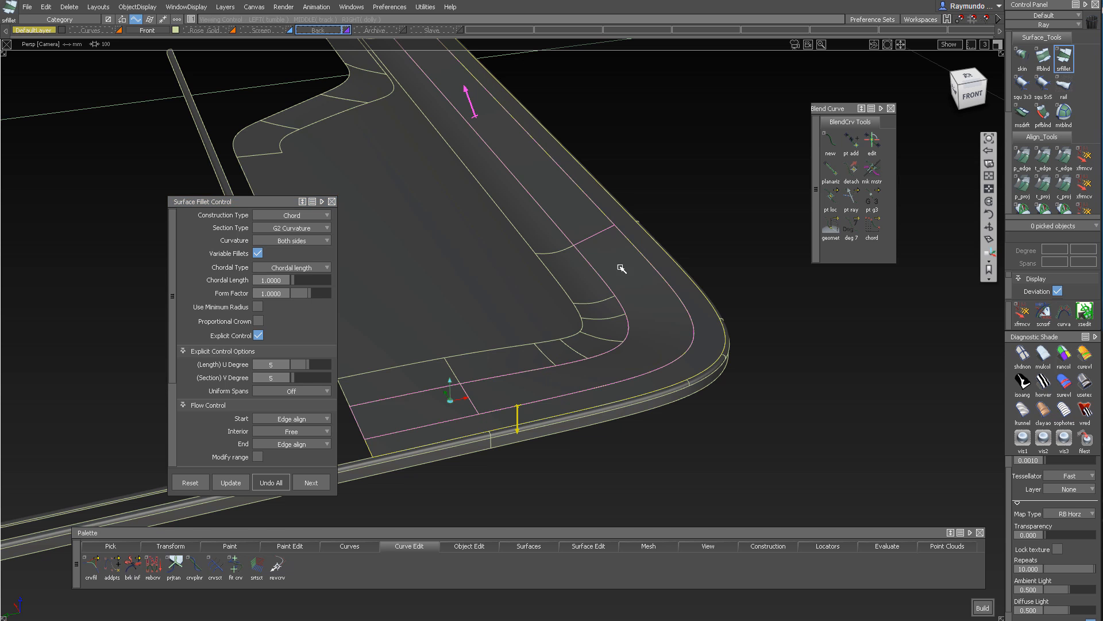
alt+shift+drag(610, 244, 554, 180)
ctrl+shift+drag(634, 309, 634, 232)
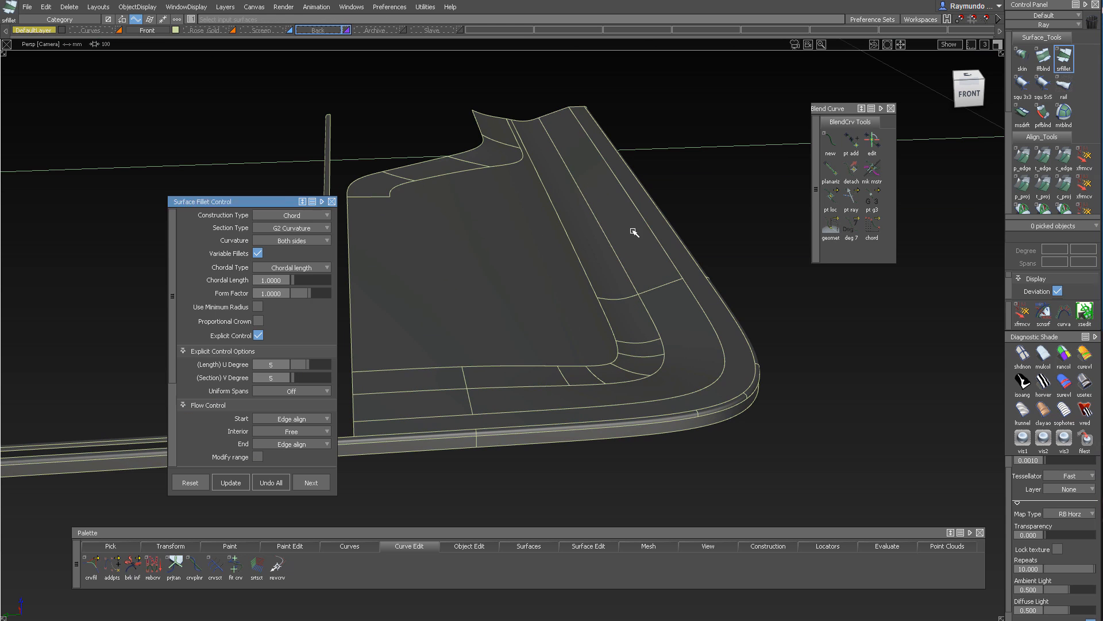
Try the surface fillet again between the band and the border with the chordal length set to 0.02
click(635, 230)
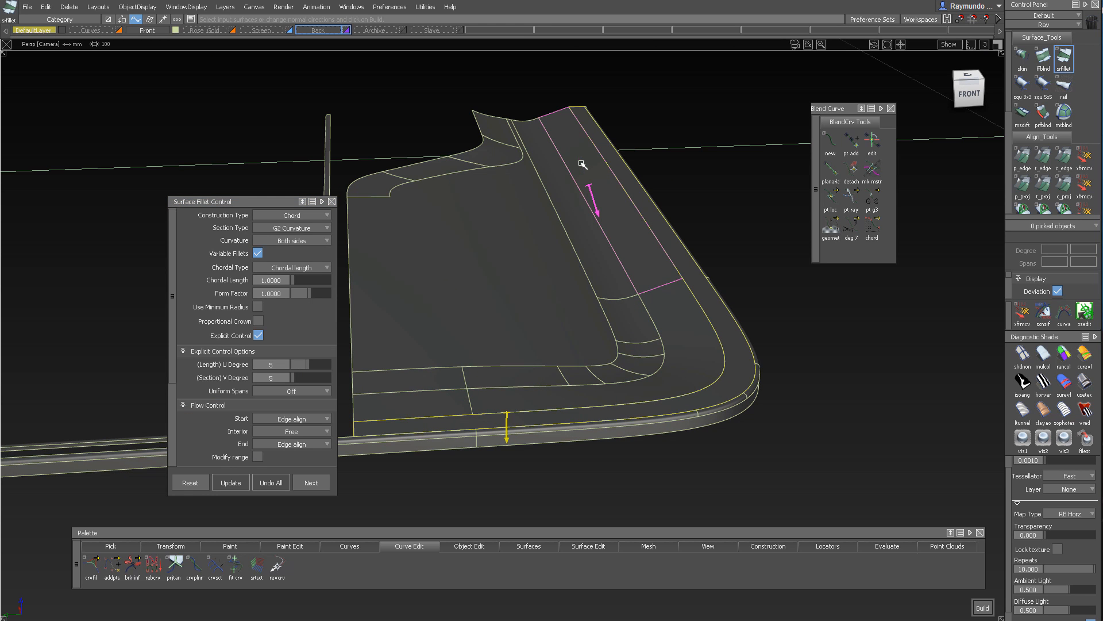
alt+shift+drag(521, 265, 352, 261)
drag(282, 281, 99, 283)
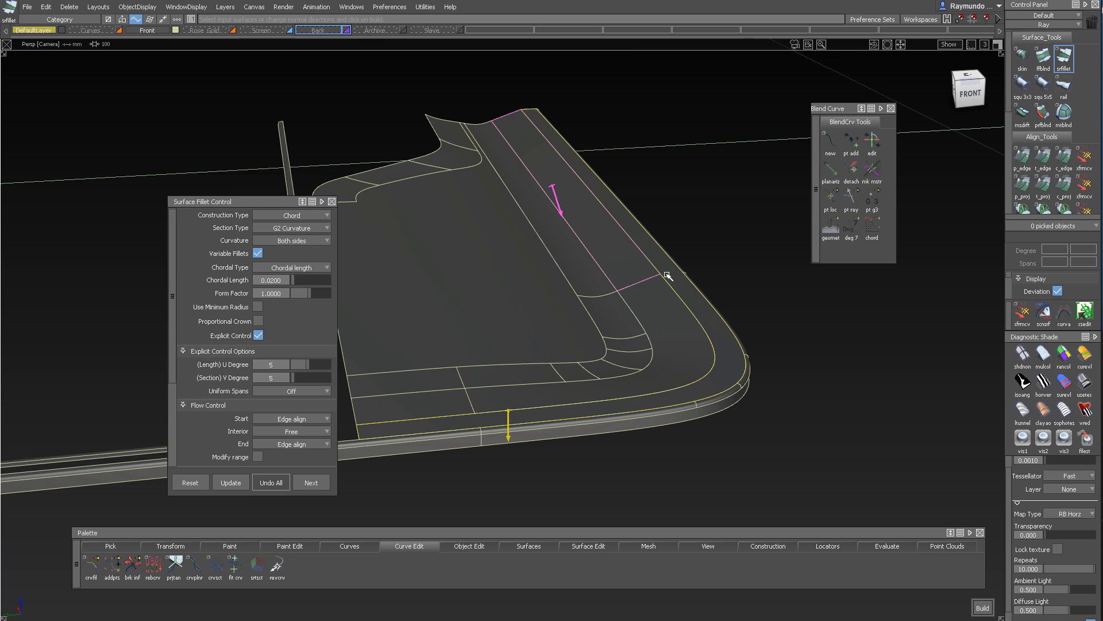
alt+shift+drag(643, 255, 666, 288)
mouse_move(678, 178)
alt+shift+right_down()
mouse_move(687, 165)
mouse_move(673, 161)
alt+shift+right_up()
ctrl+shift+drag(657, 155, 655, 203)
Isolate the three band surfaces just inside the border and set up a Tubular Offset with Surface set to Tube
click(663, 315)
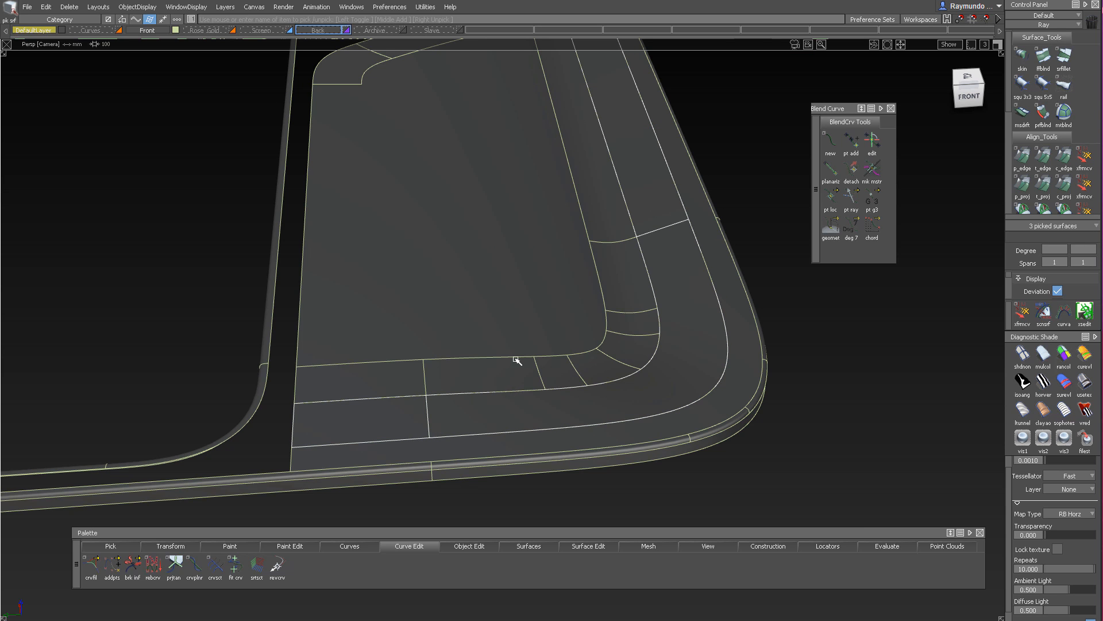
key(ctrl+shift+h)
click(1044, 158)
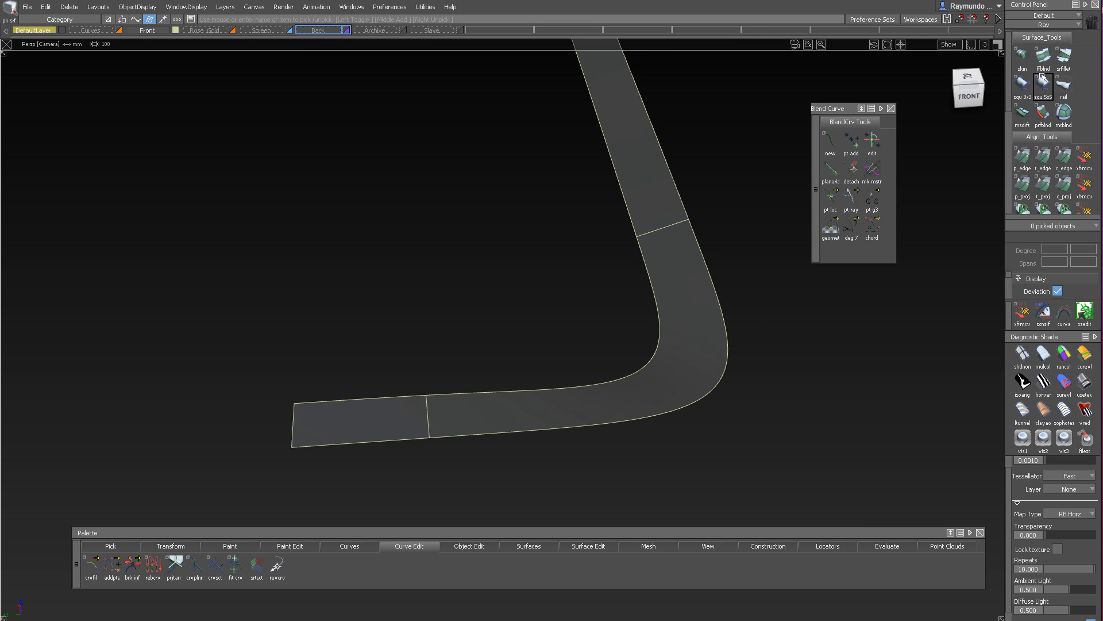
scroll(1077, 59, down, 5)
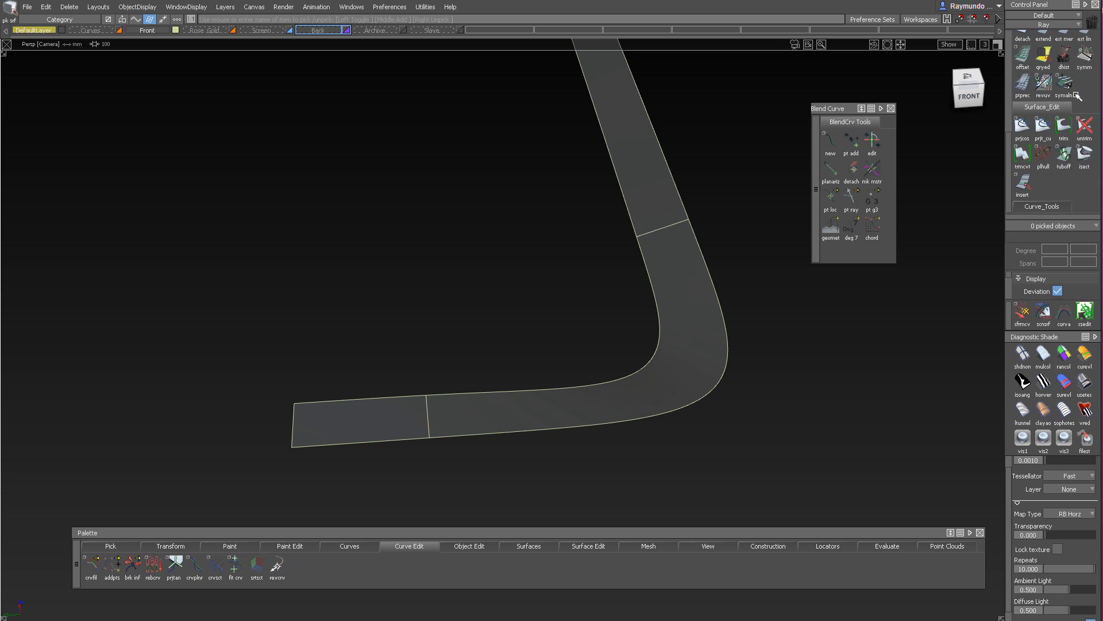
double_click(1072, 160)
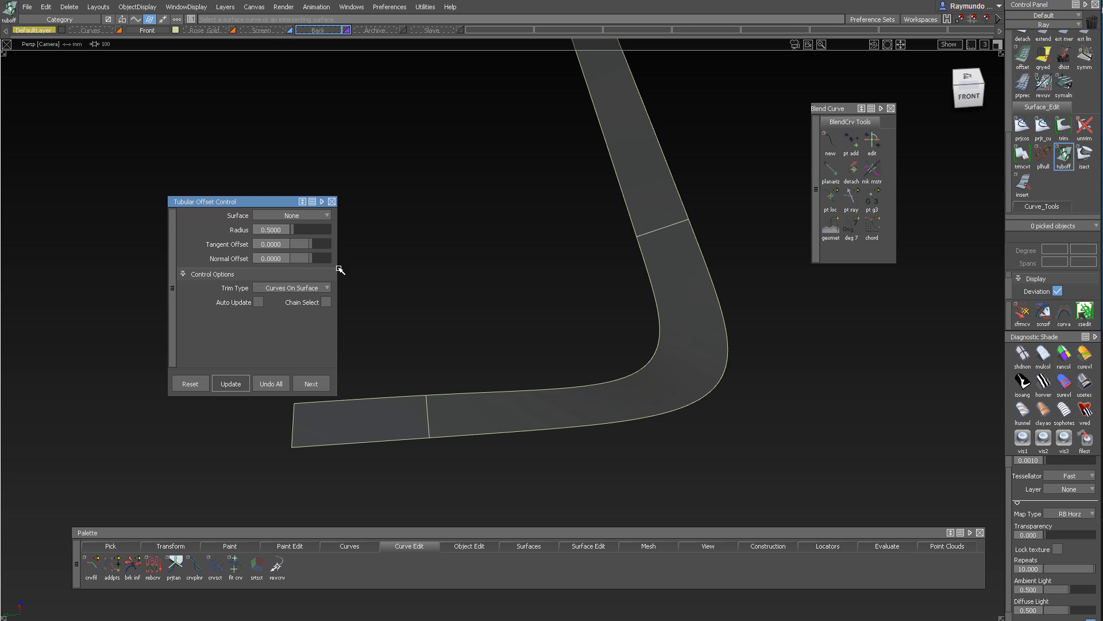
click(286, 213)
click(315, 253)
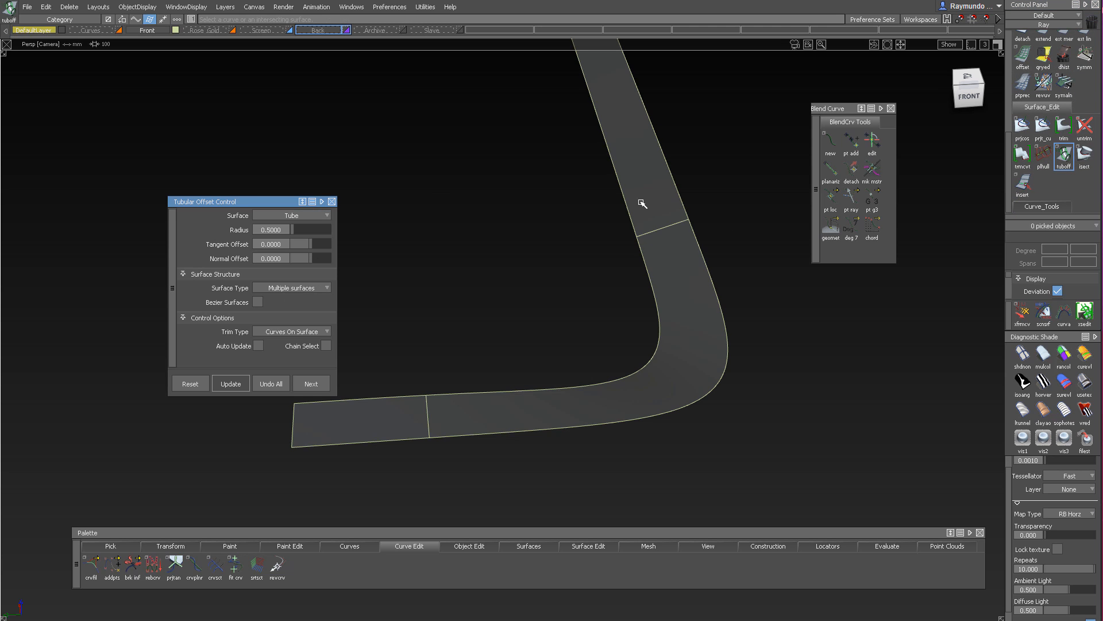
Build a single-surface tube of radius 0.5 along the continuous outer edges of the three band surfaces
alt+shift+drag(628, 205, 639, 277)
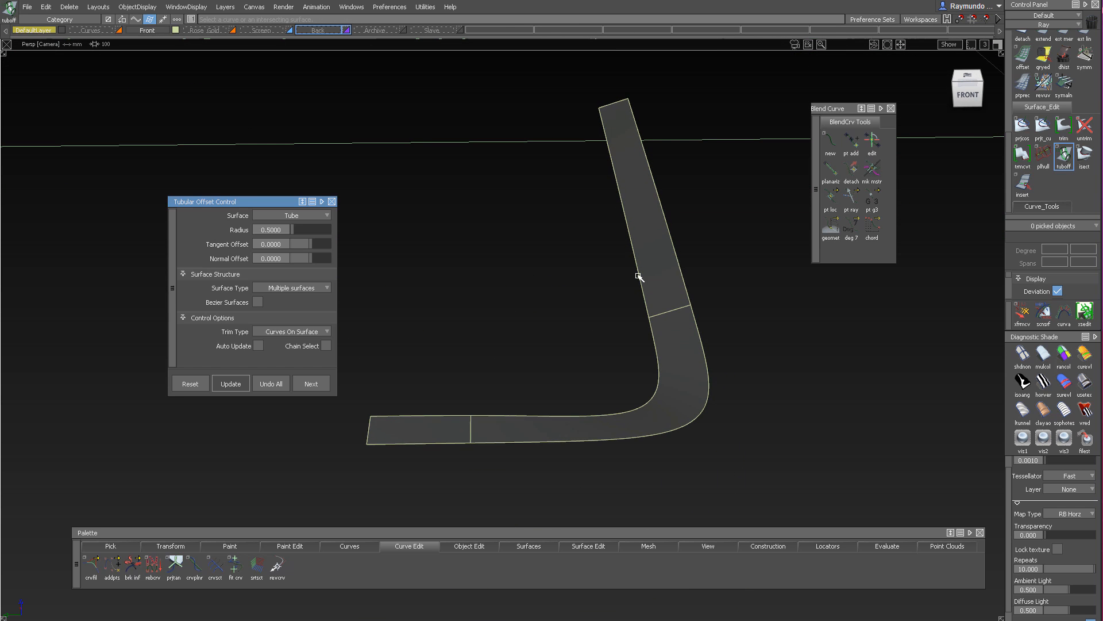
click(678, 264)
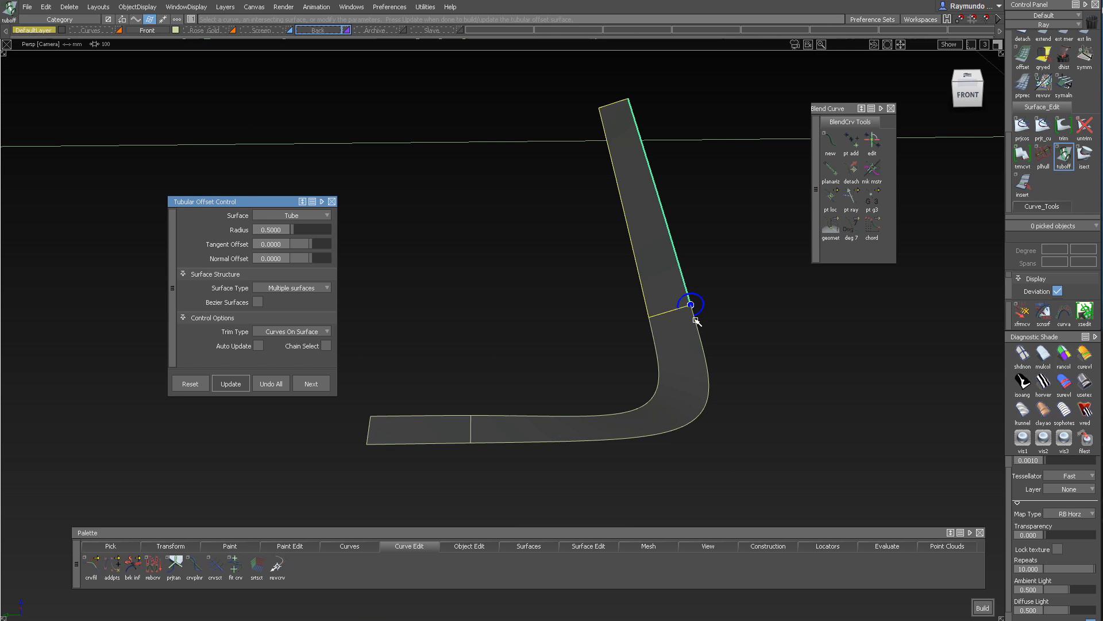
alt+shift+drag(446, 446, 539, 381)
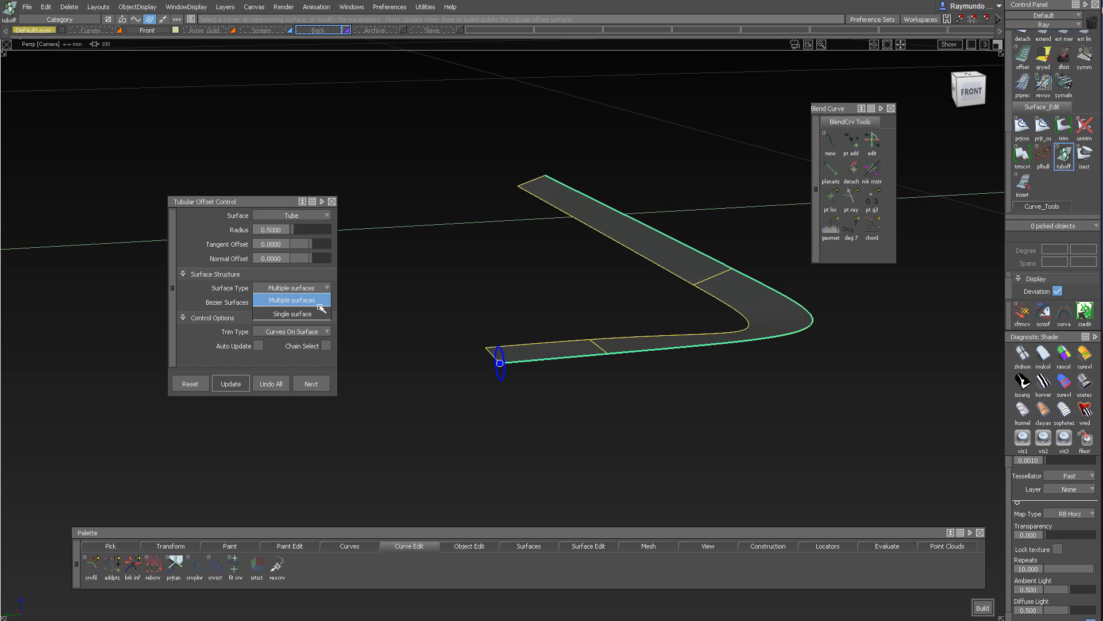
click(320, 312)
alt+shift+right_drag(756, 284, 783, 296)
alt+shift+drag(782, 295, 785, 327)
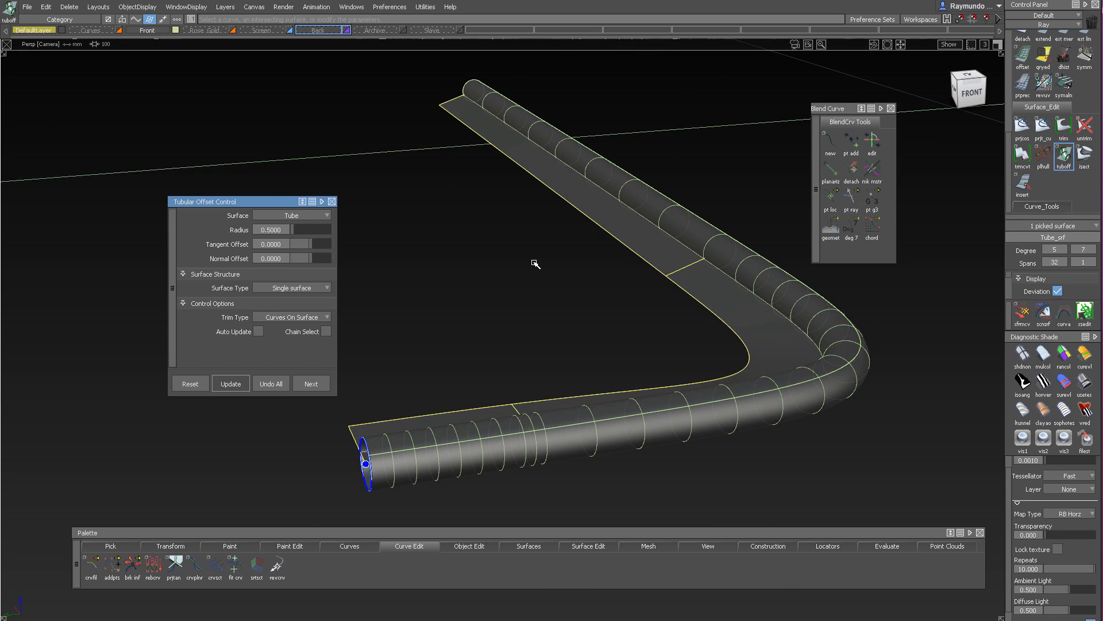
Show all hidden geometry and rebuild the tube along the band's outer edge with a smaller radius
key(alt+v)
alt+shift+drag(673, 285, 406, 258)
click(277, 231)
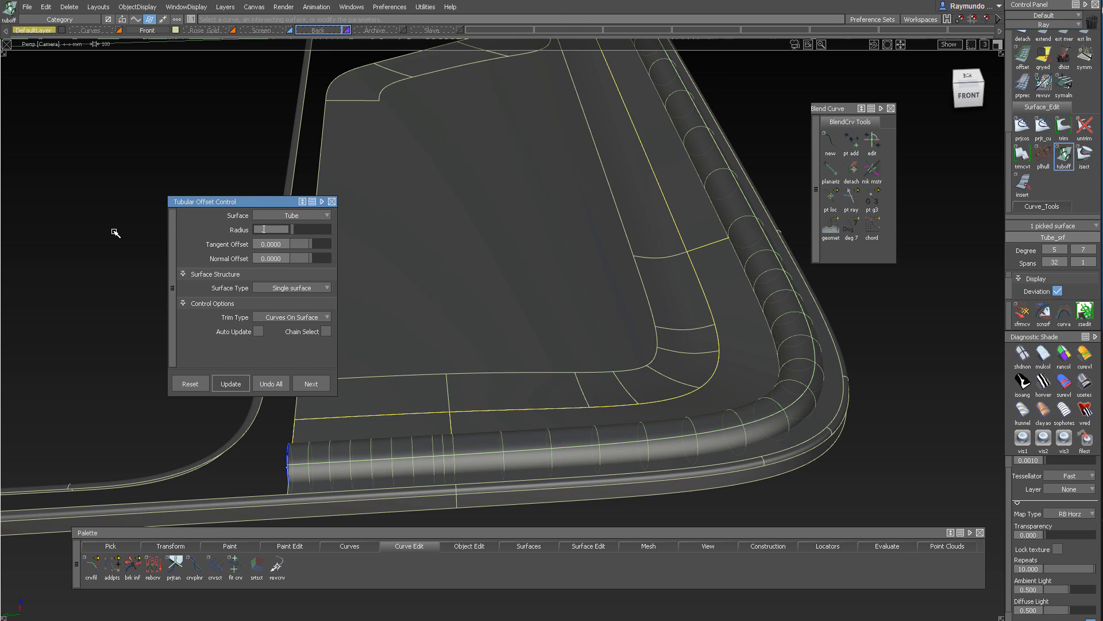
key(space)
alt+shift+drag(624, 232, 763, 281)
click(760, 259)
click(764, 281)
alt+shift+middle_drag(764, 281, 635, 281)
alt+shift+drag(636, 281, 661, 293)
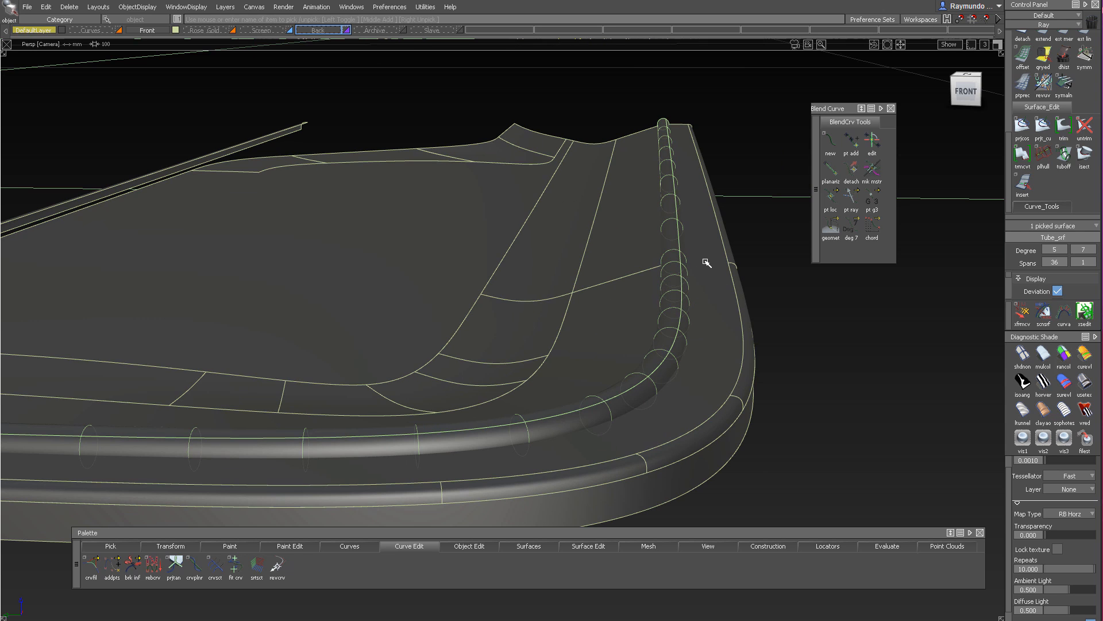
Intersect the tube with the outer border surface to create a curve on surface, and delete the tube
key(ctrl+i)
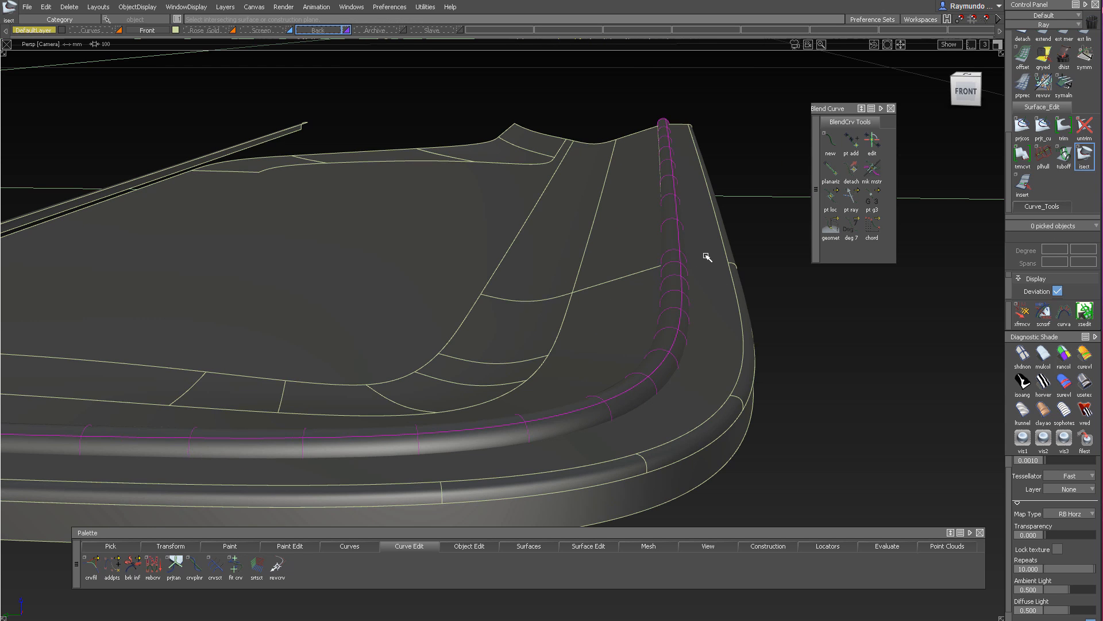
alt+shift+drag(707, 257, 731, 242)
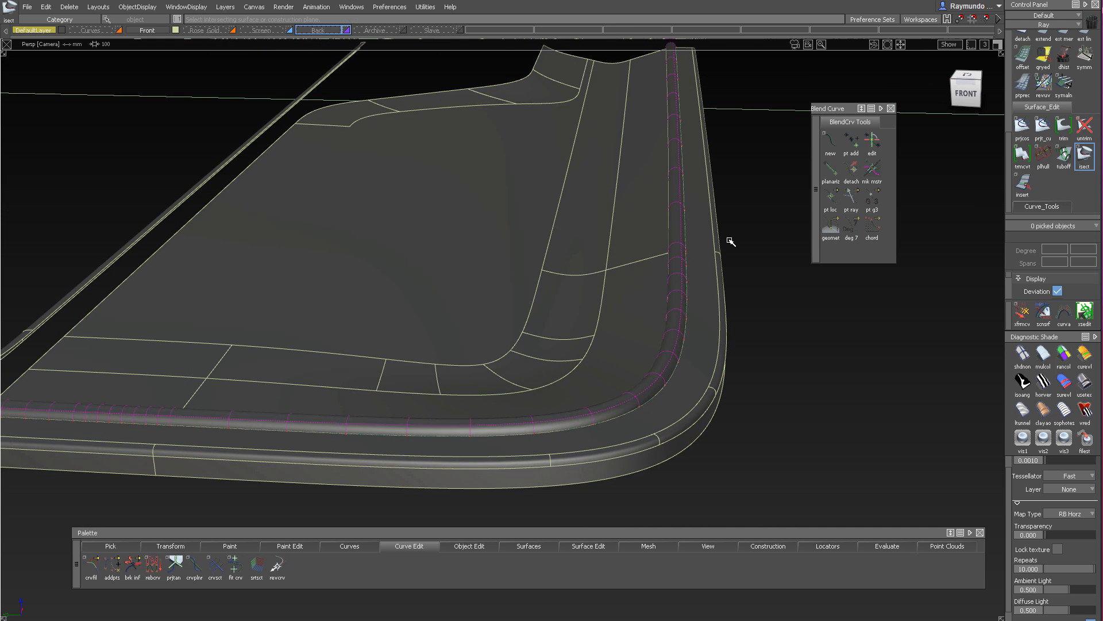
click(673, 314)
key(Delete)
key(Return)
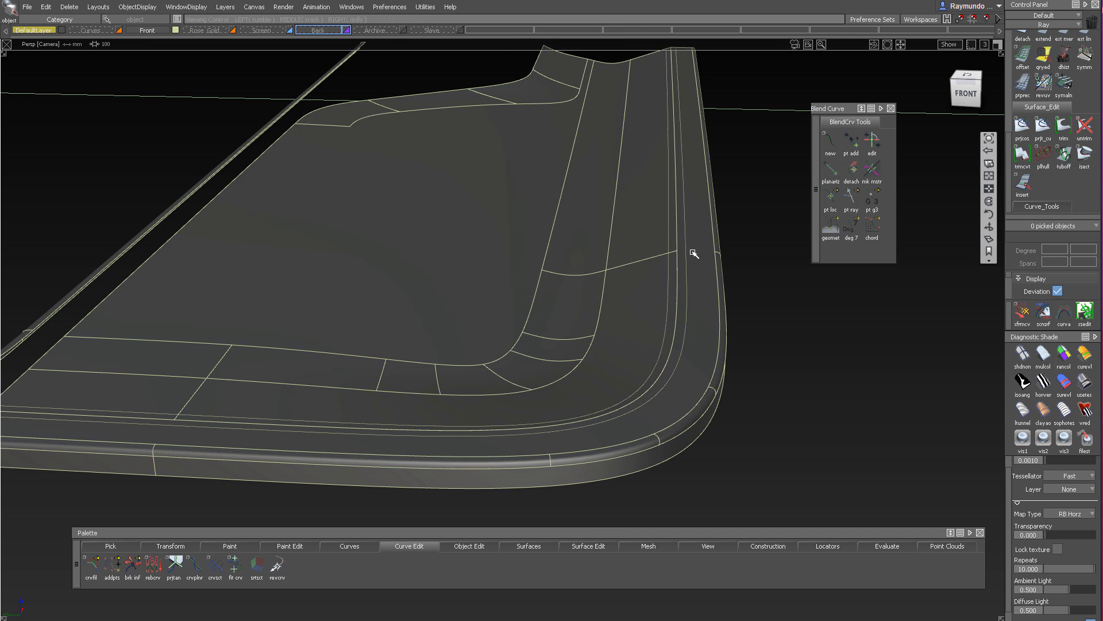
Trim the outer border surface along its curve on surface, keeping the region outside the curve
ctrl+shift+drag(693, 253, 694, 219)
drag(538, 212, 809, 483)
ctrl+shift+drag(707, 390, 702, 345)
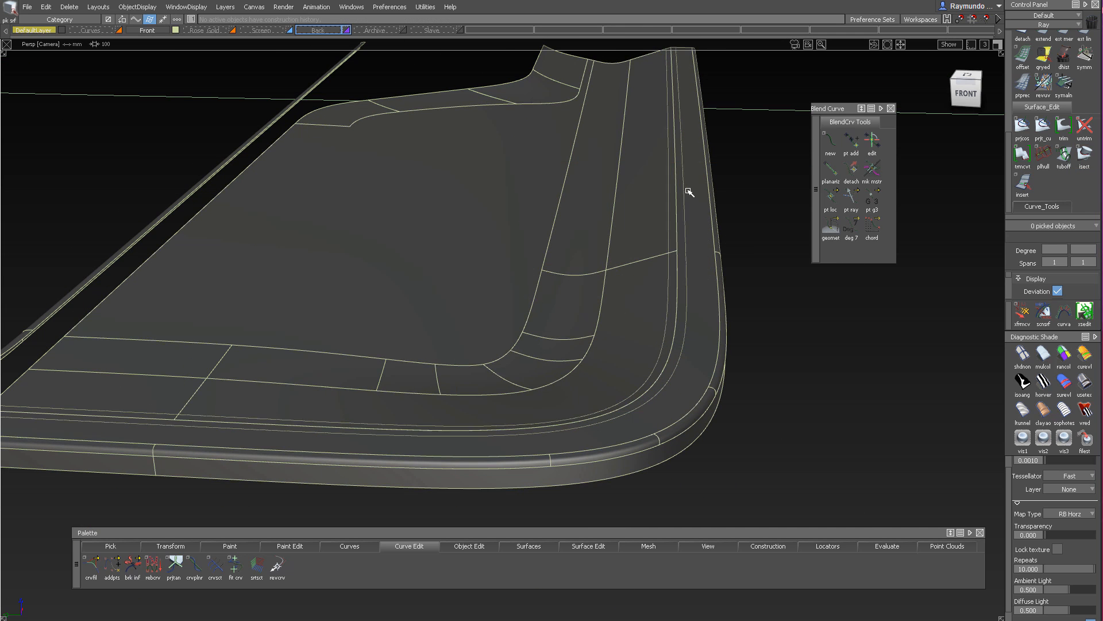
ctrl+shift+right_drag(690, 192, 692, 176)
click(692, 177)
click(692, 177)
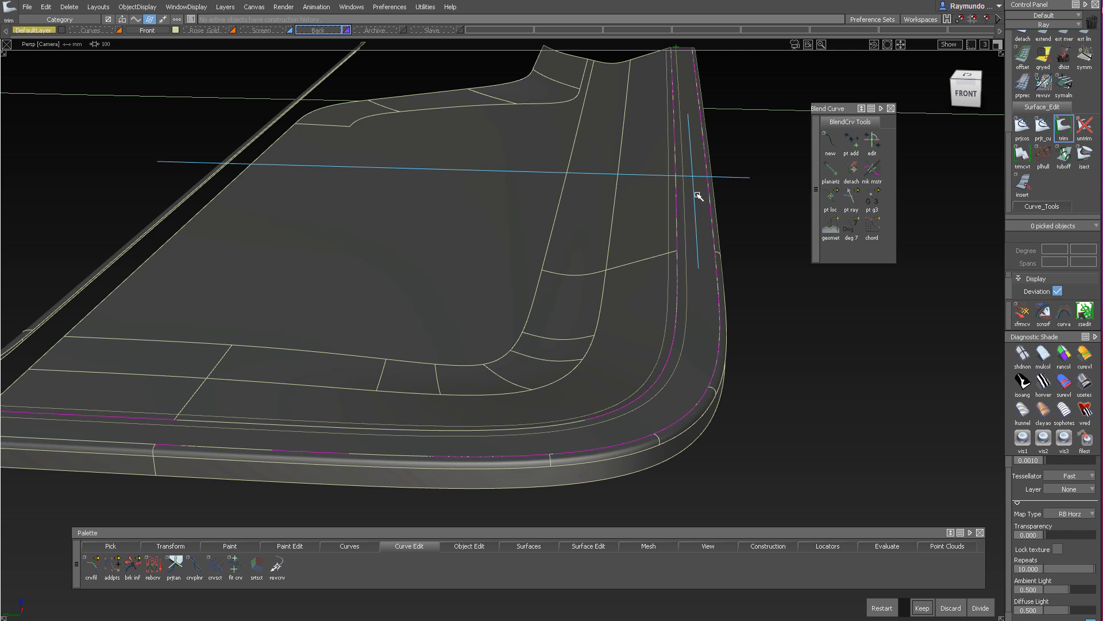
click(918, 607)
Trim the three inner band surfaces along their curves on surface, keeping the inner portions
click(653, 206)
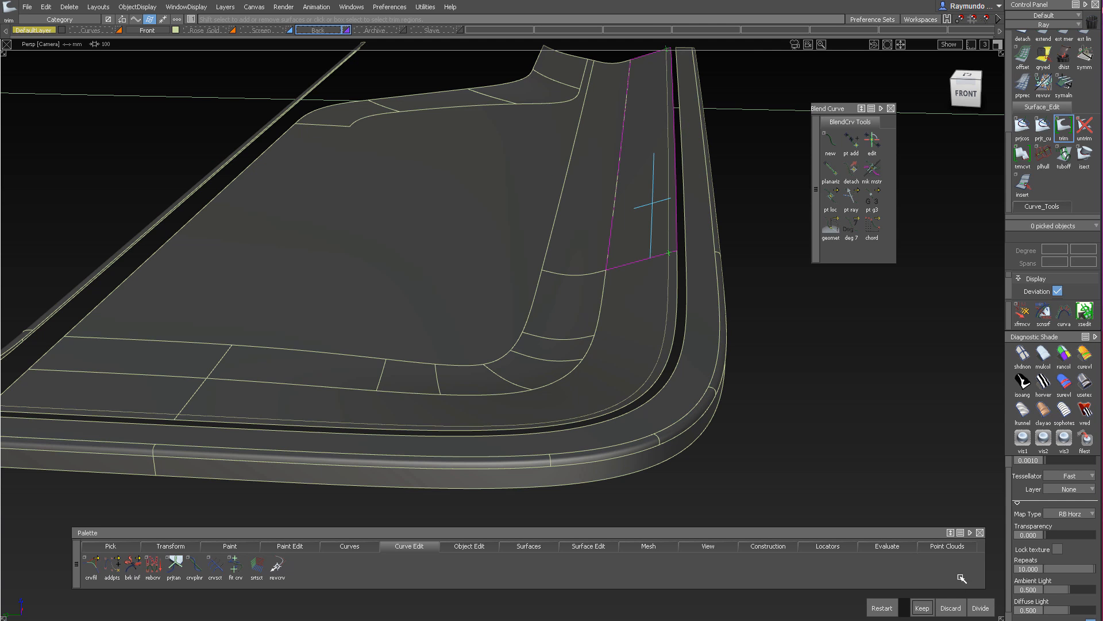
click(922, 608)
click(636, 321)
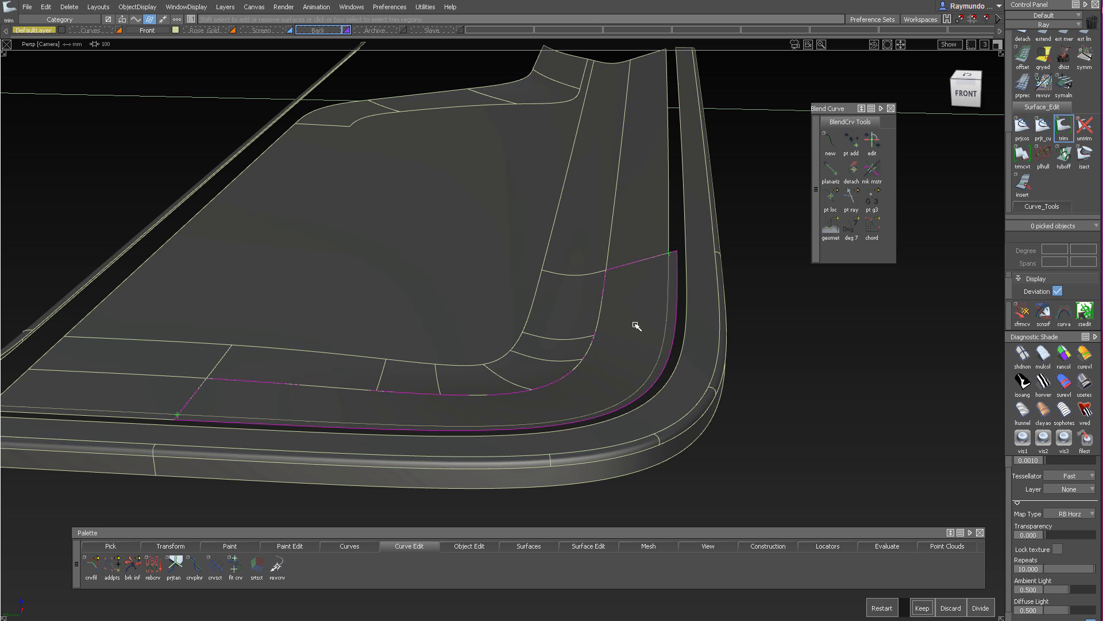
click(920, 608)
click(172, 387)
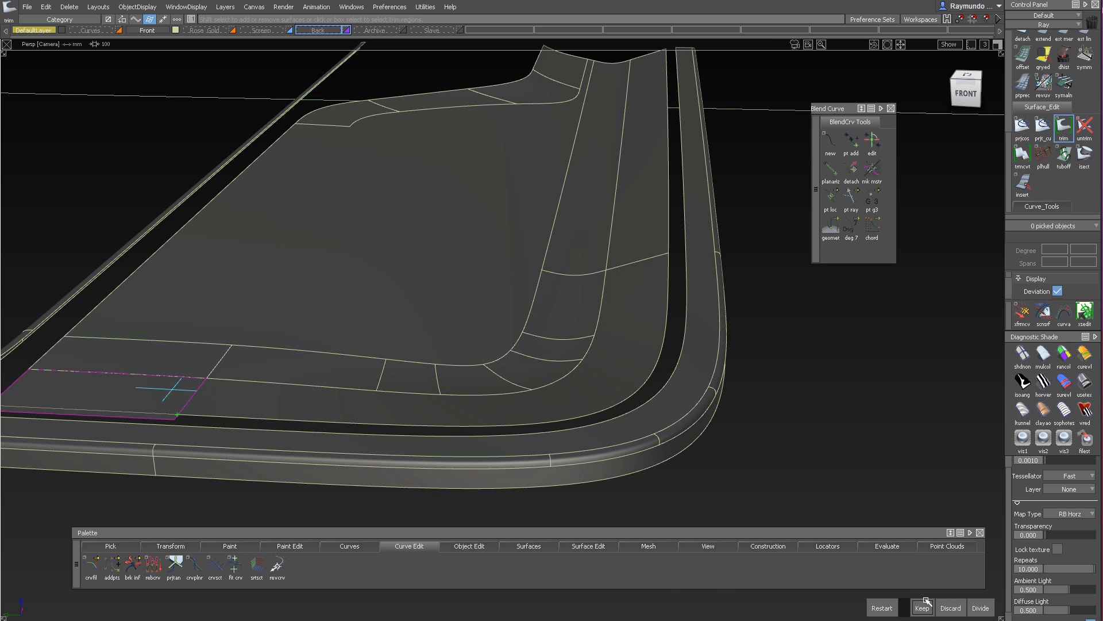
click(923, 608)
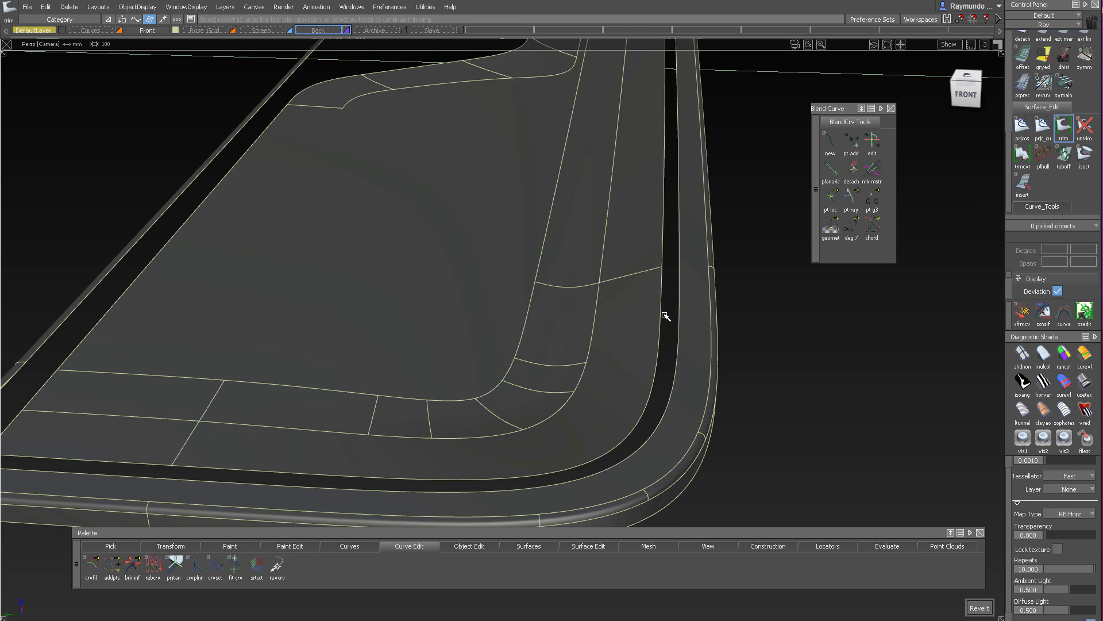
Build a Freeform Blend between the band's three trimmed edges and the border's trimmed edge, with G2 Curvature on both sides
ctrl+shift+drag(664, 315, 670, 255)
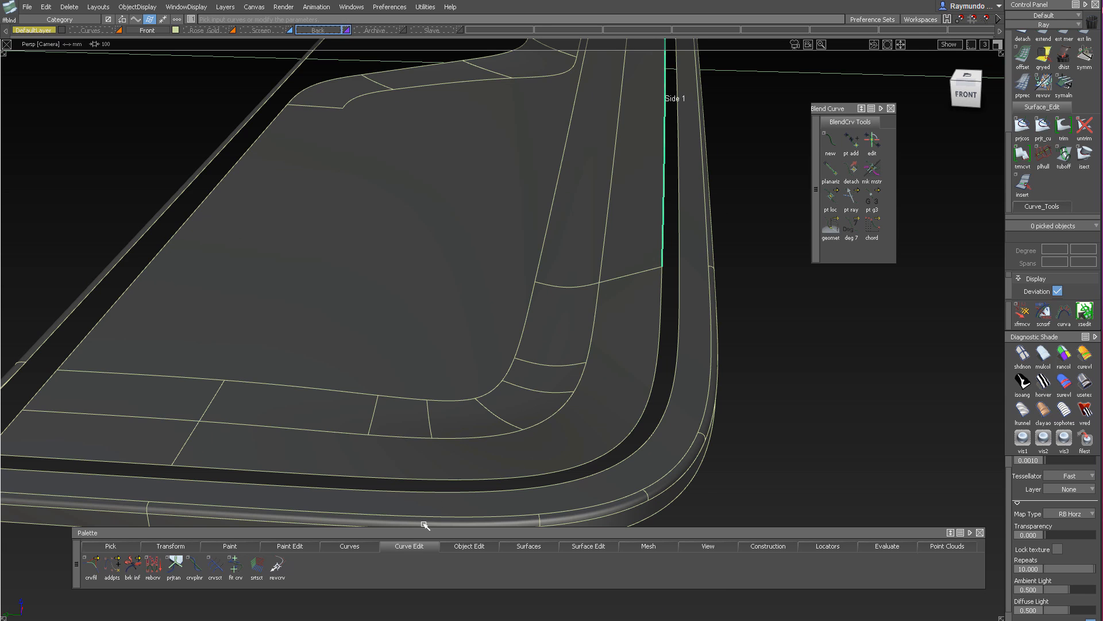
right_click(411, 547)
right_click(535, 547)
mouse_move(546, 409)
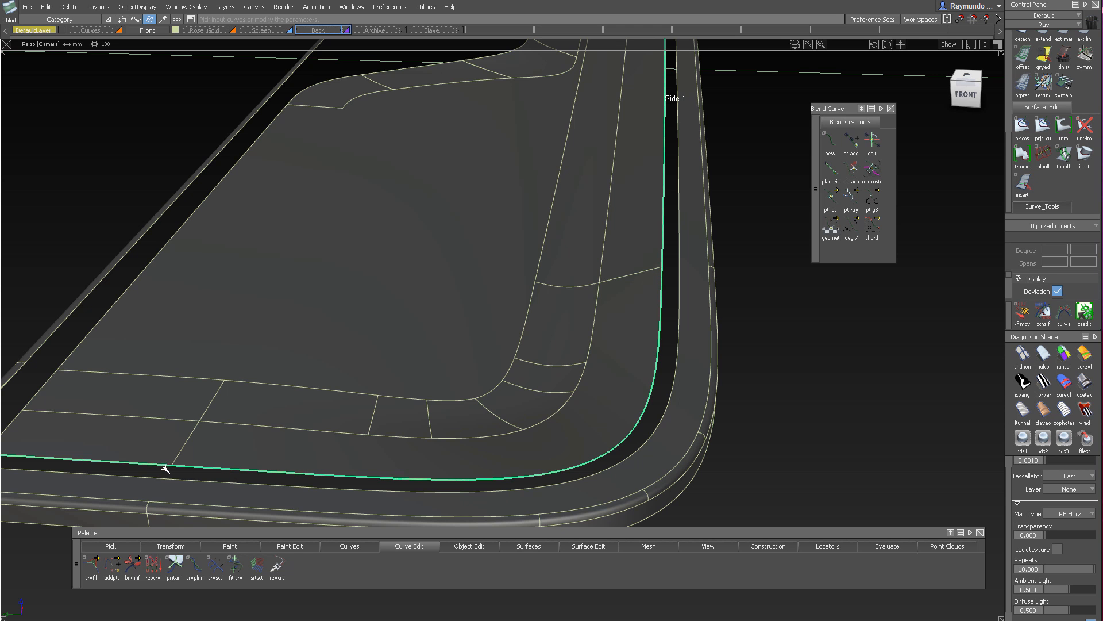
click(679, 210)
scroll(649, 317, down, 3)
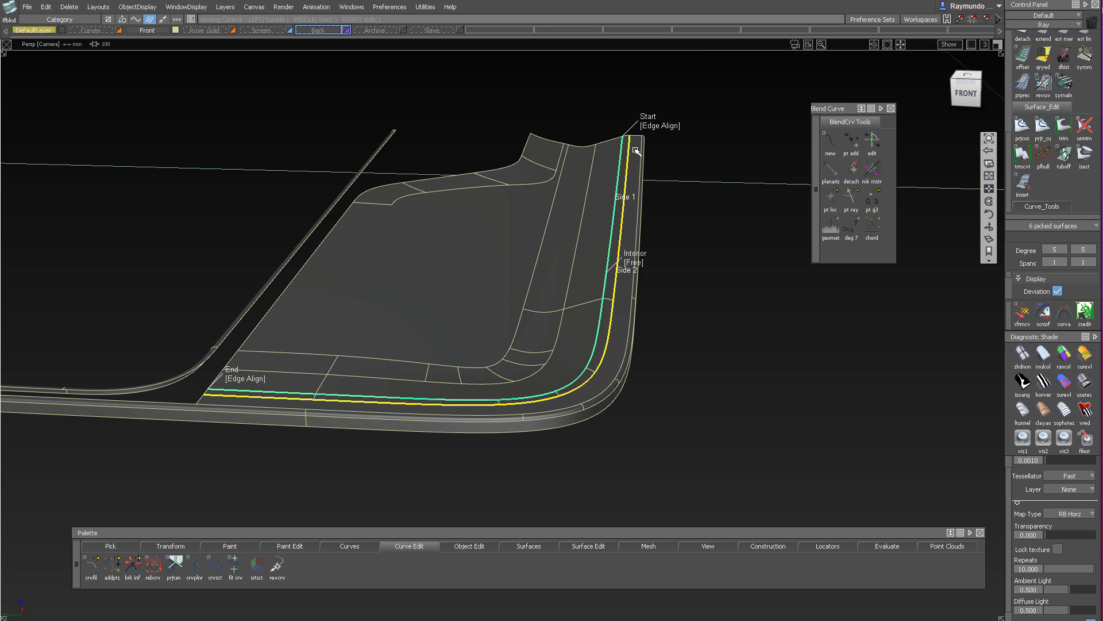
scroll(638, 167, up, 5)
alt+shift+right_drag(639, 169, 601, 239)
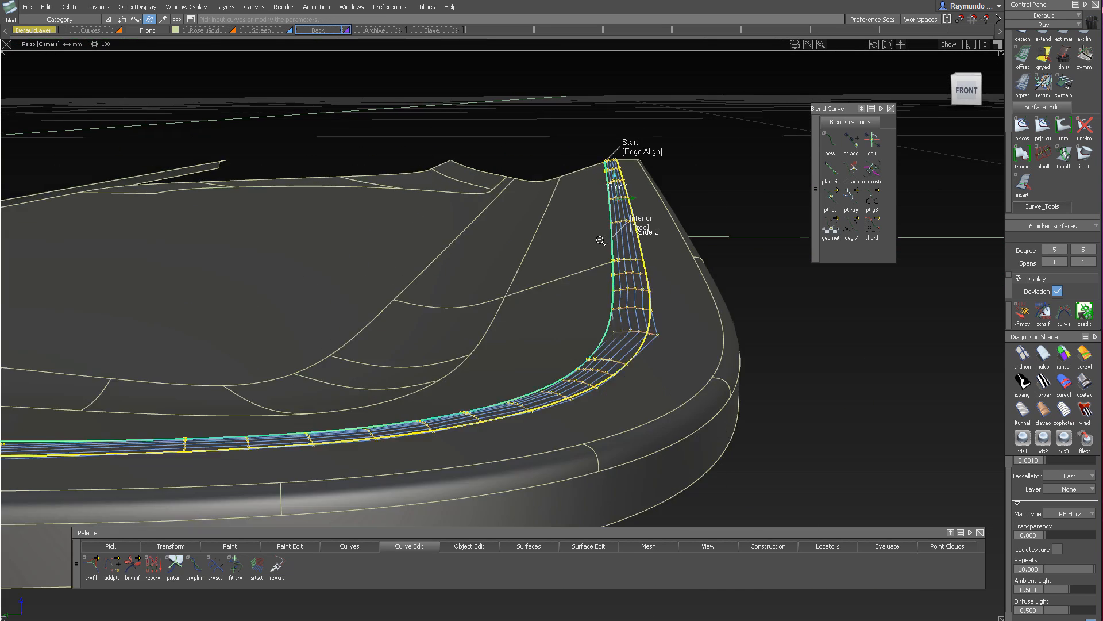
alt+shift+drag(601, 239, 662, 266)
click(598, 241)
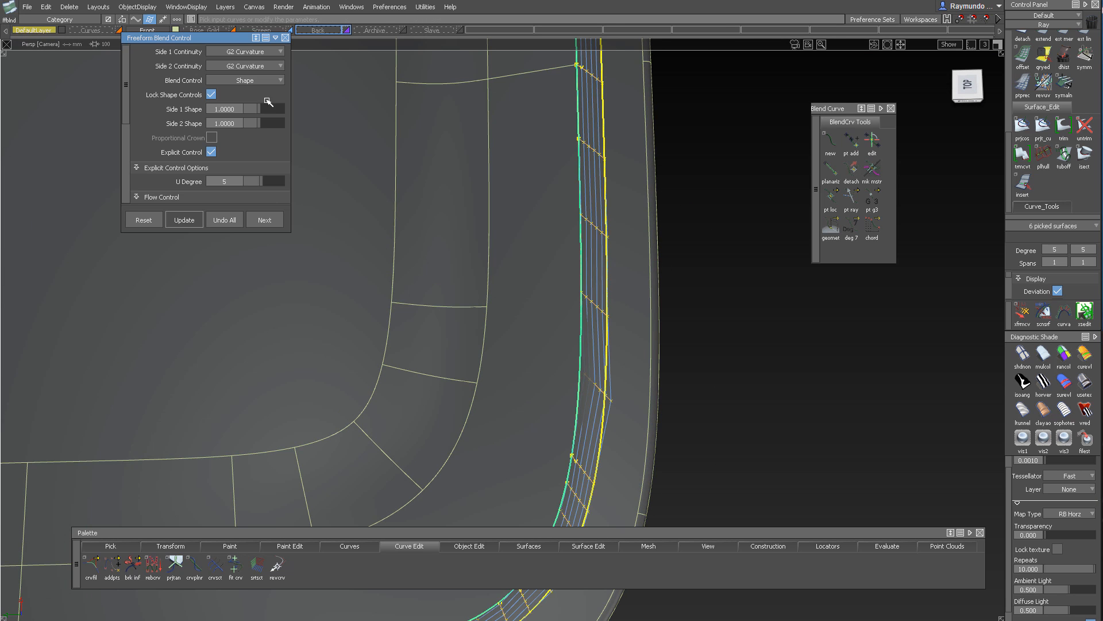
Examine the blend strip's flow and surface structure, and check the shading around the corner
alt+shift+right_drag(594, 223, 517, 230)
alt+shift+middle_drag(518, 230, 675, 239)
alt+shift+drag(675, 239, 665, 75)
alt+shift+middle_drag(665, 74, 631, 179)
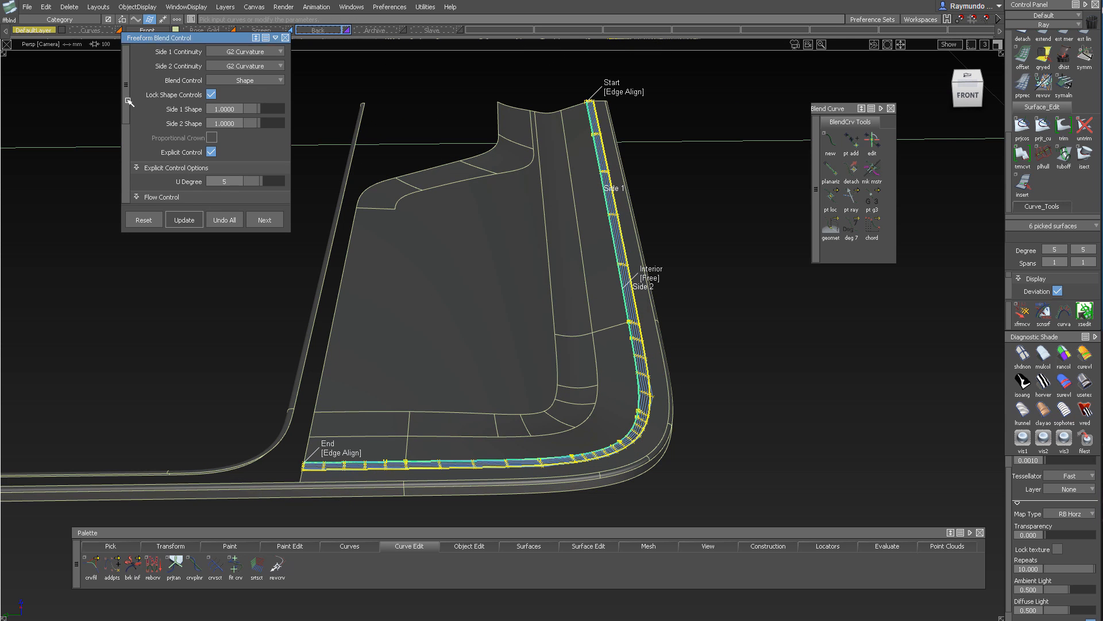
scroll(133, 167, down, 5)
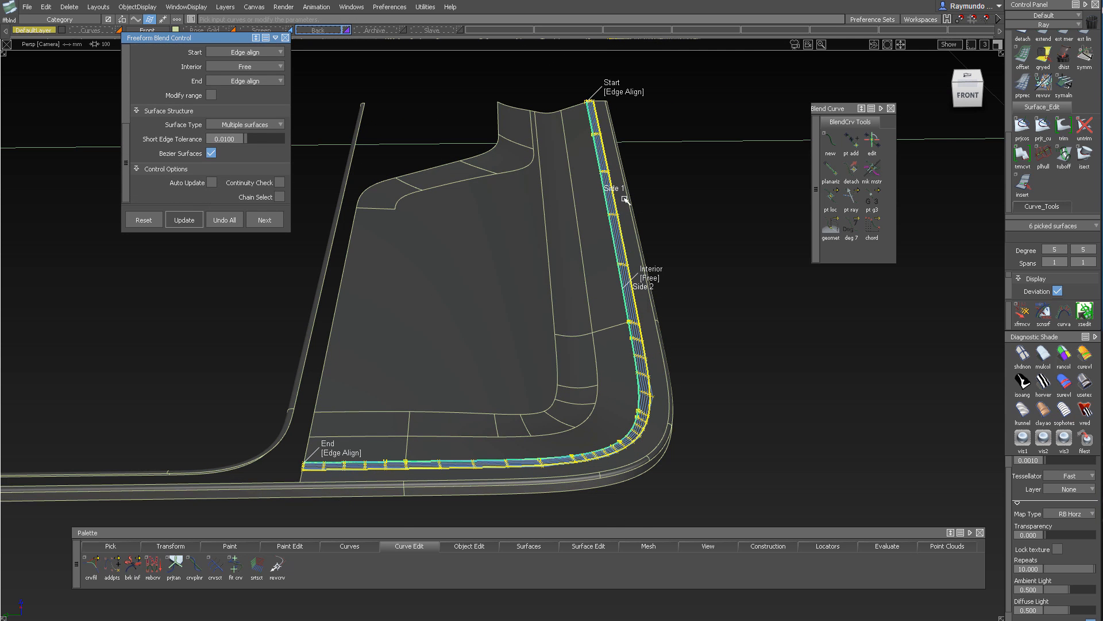
ctrl+shift+drag(624, 199, 625, 187)
alt+shift+drag(626, 138, 660, 348)
ctrl+shift+right_drag(663, 322, 634, 272)
alt+shift+right_drag(614, 322, 625, 324)
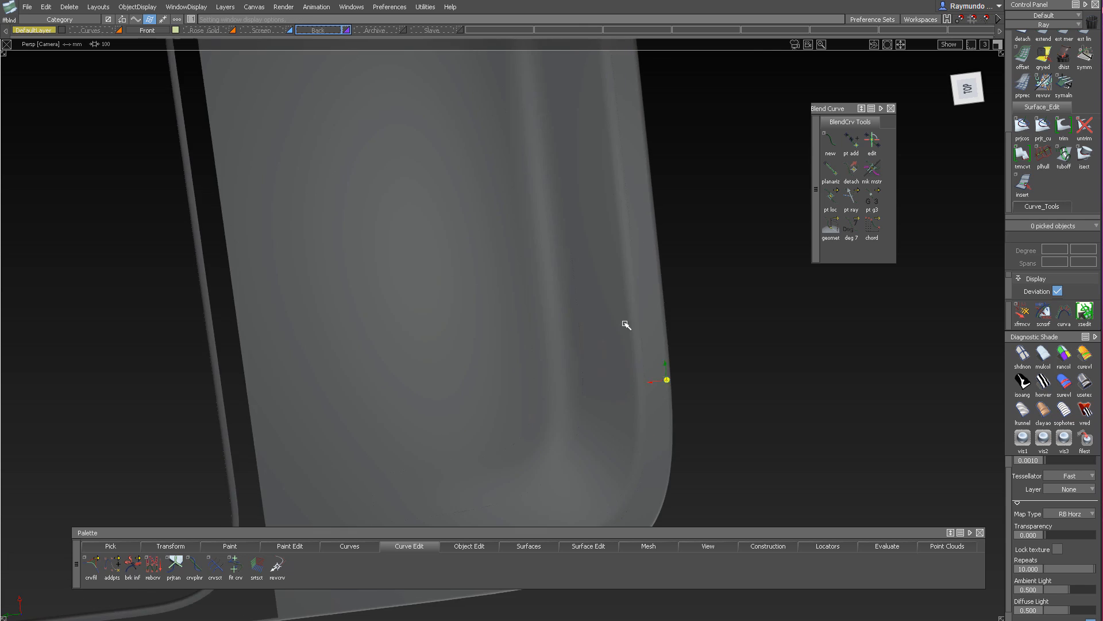
alt+shift+drag(625, 324, 646, 153)
alt+shift+right_drag(646, 153, 681, 222)
ctrl+shift+right_drag(682, 227, 651, 150)
alt+shift+drag(650, 151, 633, 184)
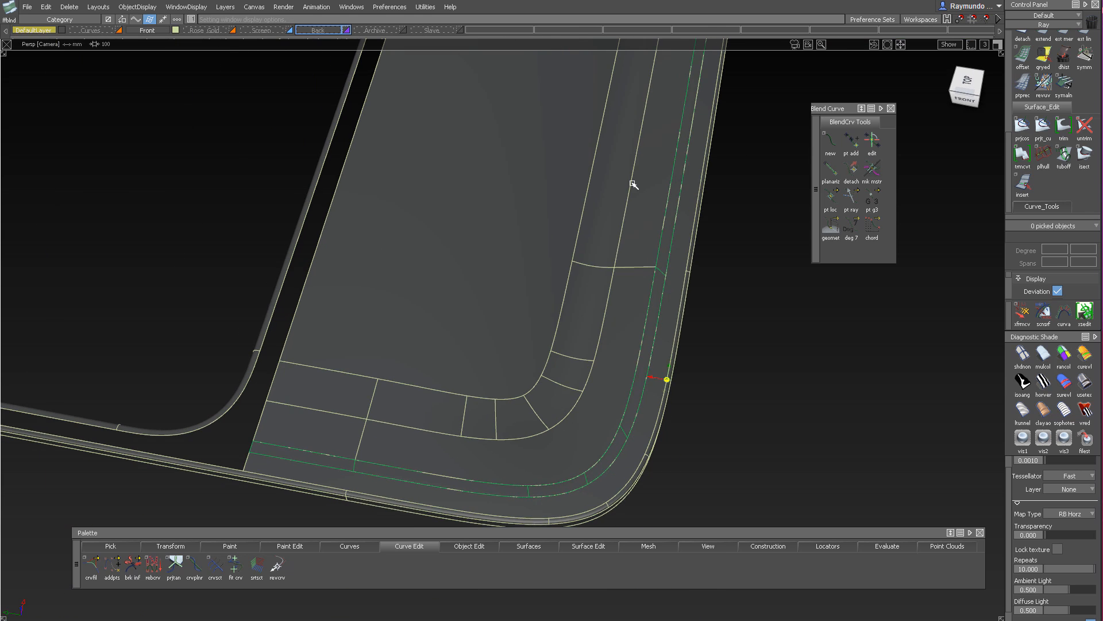
Pick all the blend surfaces and assign them to the Front layer
click(657, 327)
ctrl+shift+drag(656, 445, 659, 269)
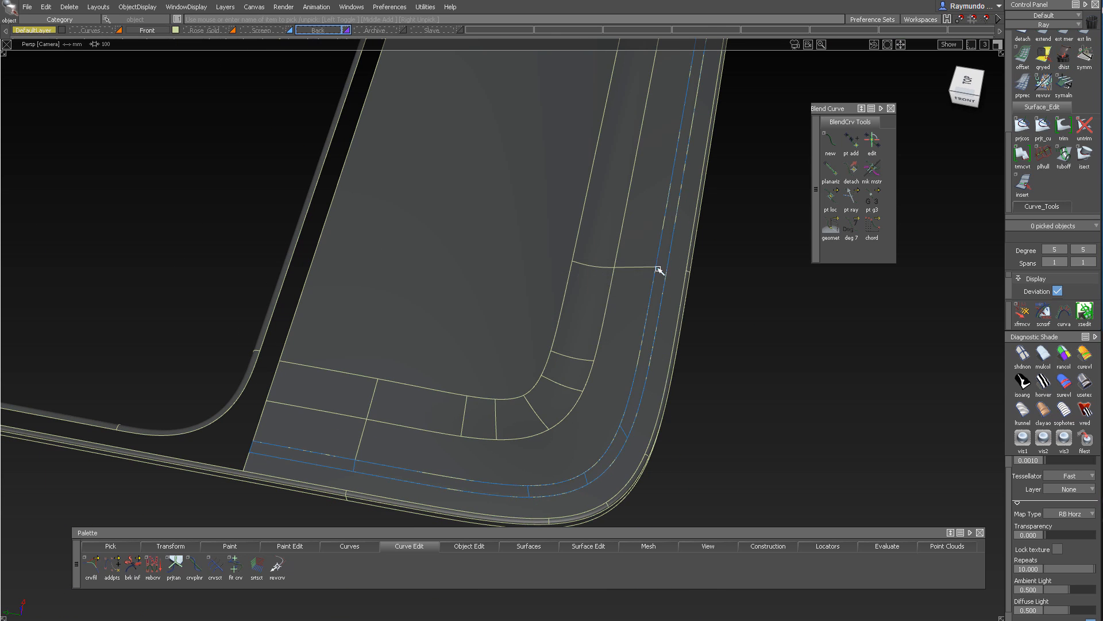
click(656, 298)
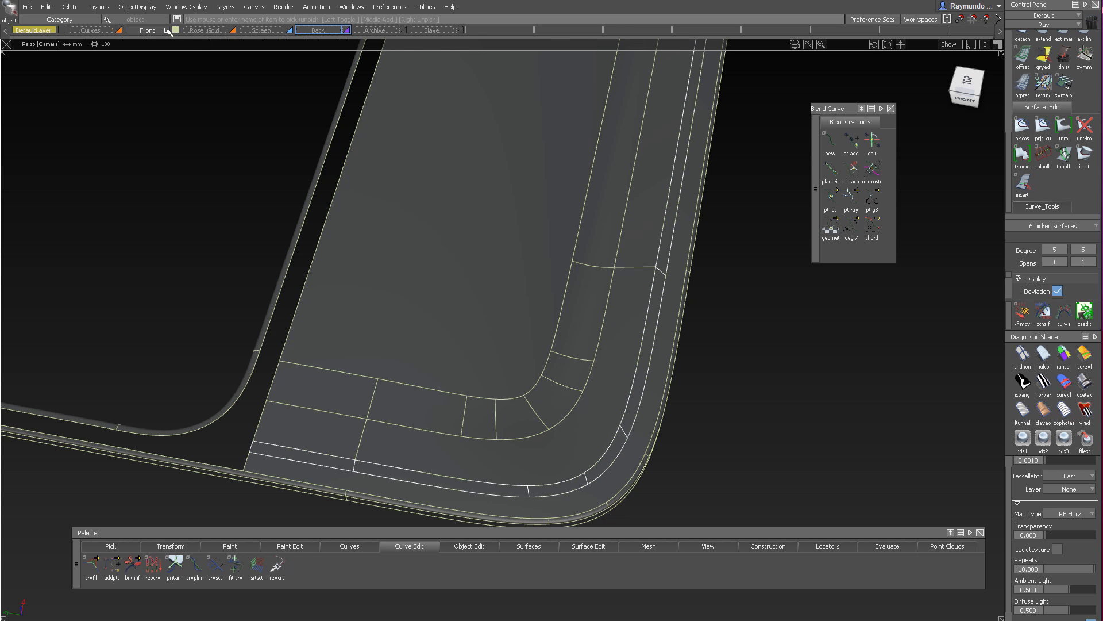
drag(154, 30, 153, 42)
Examine the blended panel with and without wireframe, from the rounded corner up to the angled strip and the open edge
alt+shift+middle_drag(500, 269, 516, 192)
alt+shift+right_drag(516, 192, 460, 198)
alt+shift+drag(472, 230, 608, 214)
alt+shift+right_drag(608, 214, 644, 214)
alt+shift+middle_drag(644, 214, 637, 173)
ctrl+shift+drag(615, 190, 605, 140)
alt+shift+middle_drag(659, 378, 730, 314)
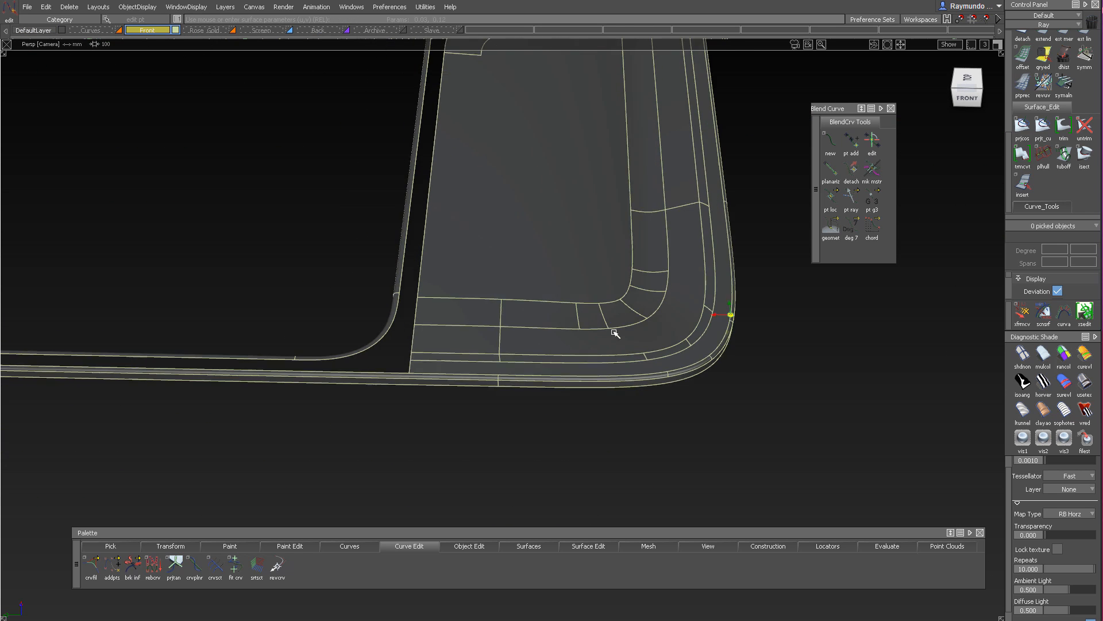
alt+shift+drag(480, 300, 591, 249)
ctrl+shift+right_drag(592, 249, 553, 191)
alt+shift+drag(551, 193, 531, 233)
alt+shift+middle_drag(397, 90, 423, 214)
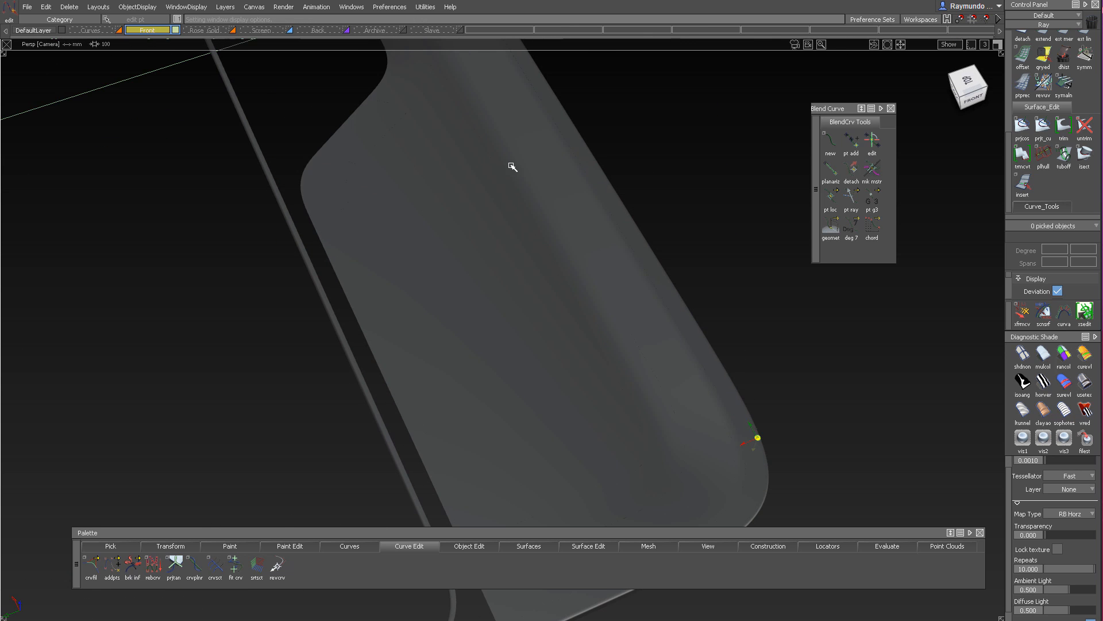
alt+shift+middle_drag(511, 165, 513, 143)
ctrl+shift+right_drag(581, 181, 545, 133)
alt+shift+middle_drag(589, 506, 630, 382)
alt+shift+right_drag(557, 396, 594, 380)
alt+shift+drag(593, 379, 517, 367)
alt+shift+middle_drag(518, 365, 740, 360)
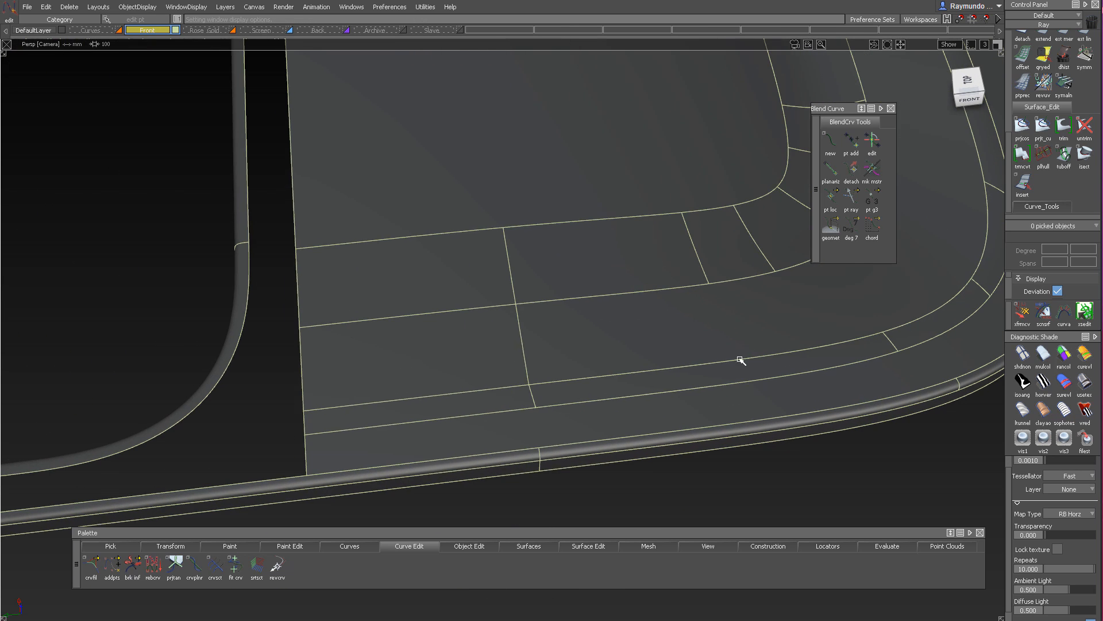
Untrim the outer border surface beside the blend strip
click(346, 452)
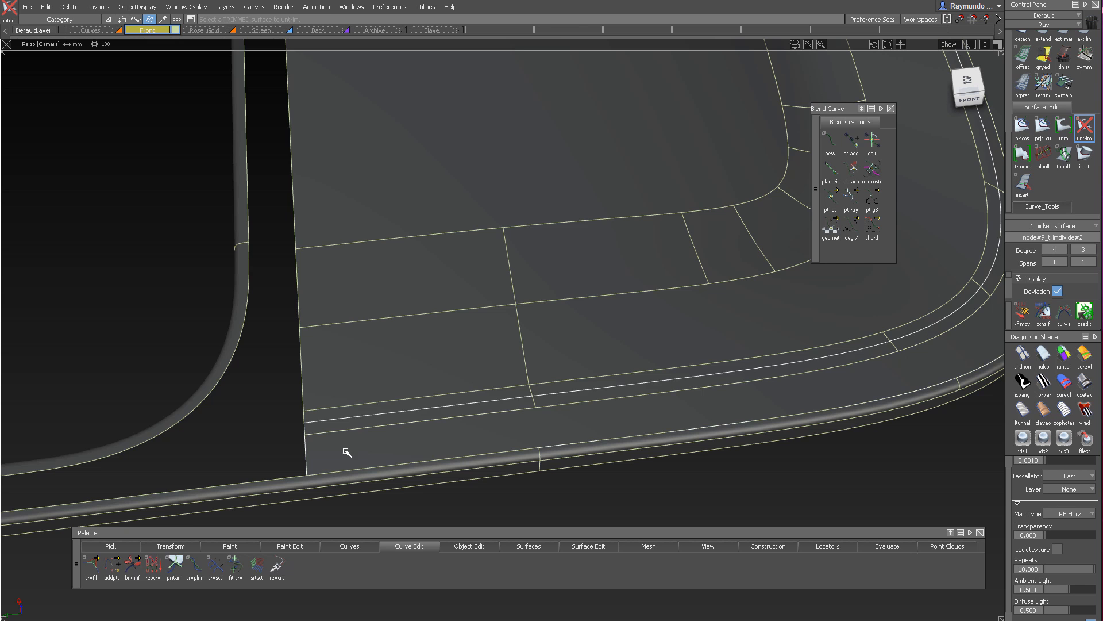
click(347, 452)
alt+shift+middle_drag(360, 435, 495, 424)
mouse_move(491, 324)
ctrl+shift+mouse_down()
mouse_move(488, 274)
mouse_move(486, 380)
ctrl+shift+mouse_up()
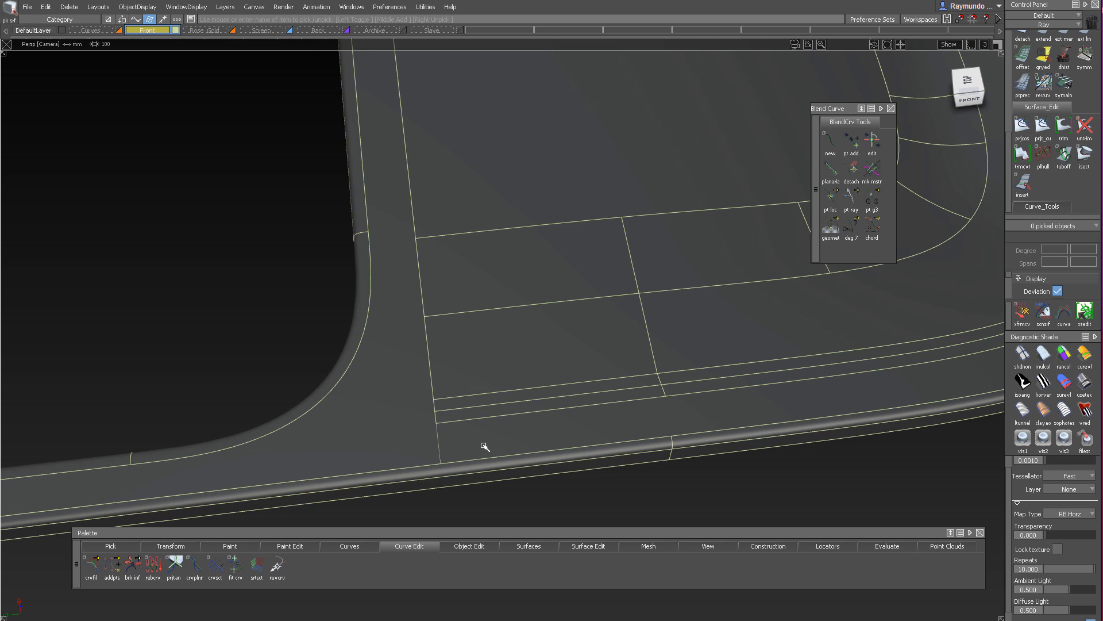
Trim the restored border surface again, keeping the region that runs around the outside of the blended panel
click(477, 447)
alt+shift+right_drag(382, 411, 609, 311)
alt+shift+middle_drag(609, 310, 433, 455)
click(923, 611)
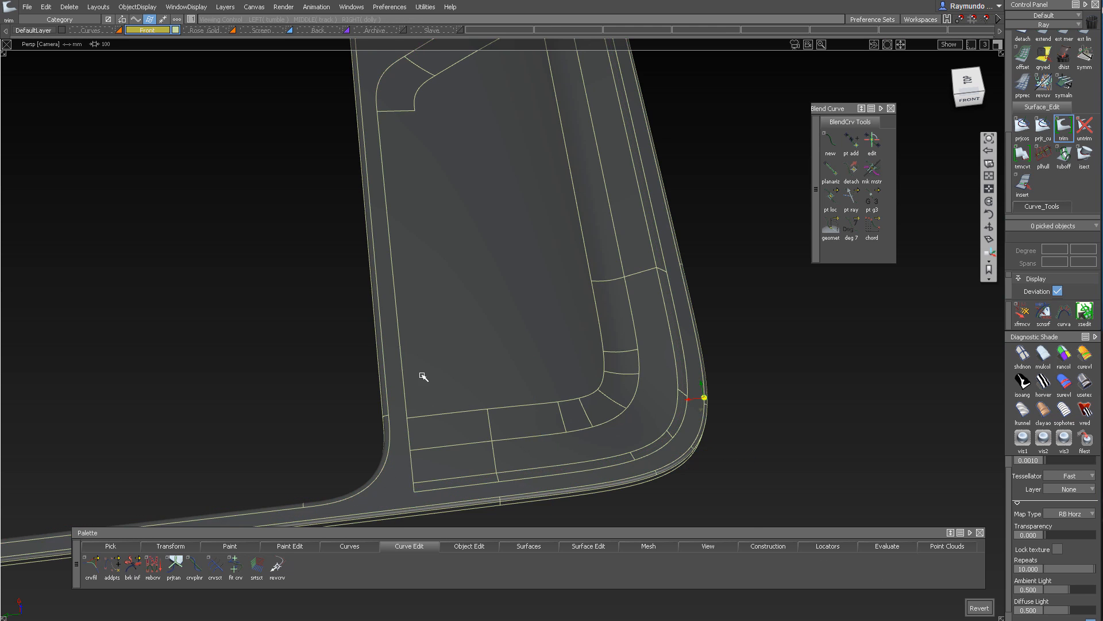
Examine the retrimmed border and the corner blend as shaded surfaces without wireframe
alt+shift+drag(424, 377, 468, 386)
alt+shift+drag(412, 242, 391, 250)
key(alt+m)
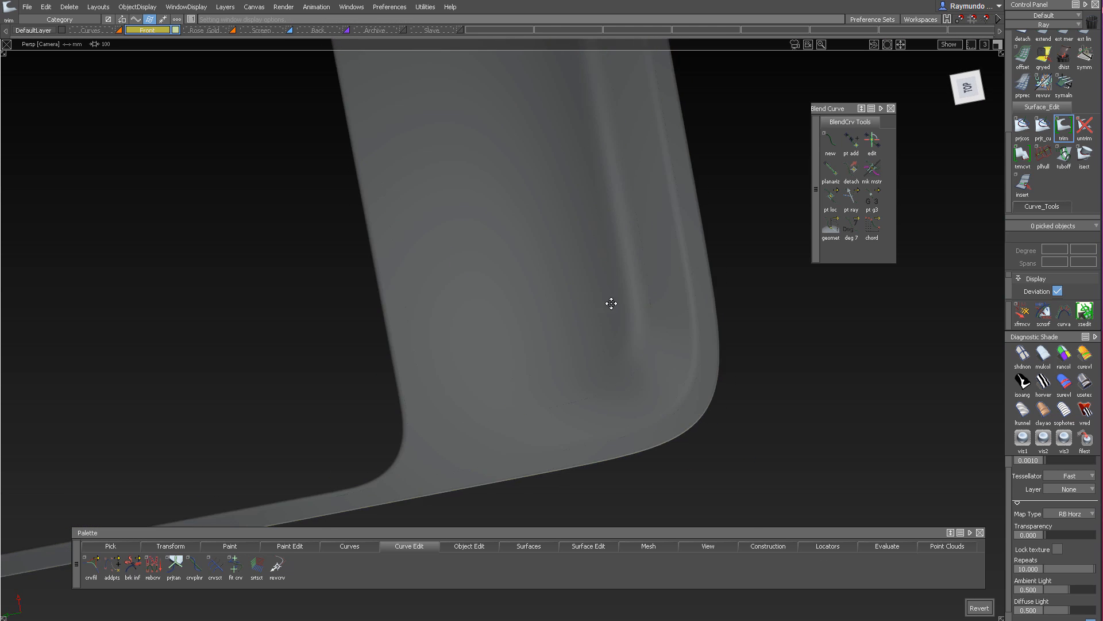
alt+shift+middle_drag(611, 304, 694, 311)
alt+shift+drag(695, 310, 605, 317)
alt+shift+middle_drag(605, 317, 638, 425)
alt+shift+right_drag(638, 425, 608, 383)
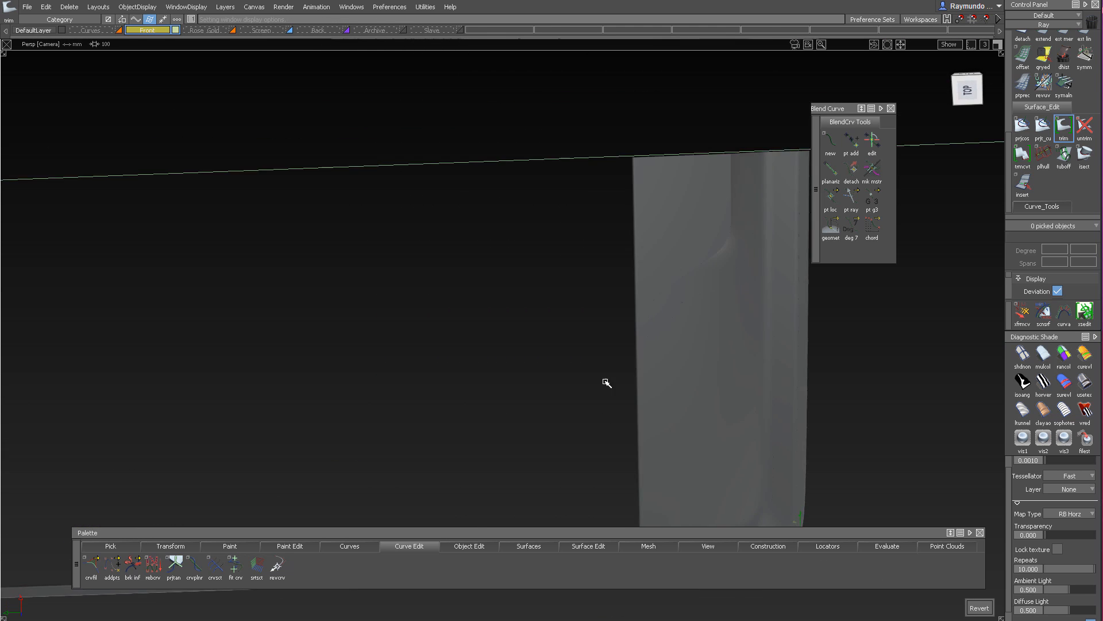
Examine the S-shaped strip and how its end bend meets the neighbouring surfaces, with and without wireframe
alt+shift+right_drag(680, 232, 729, 160)
alt+shift+drag(729, 160, 753, 210)
ctrl+shift+right_drag(752, 210, 738, 180)
alt+shift+middle_drag(741, 192, 641, 197)
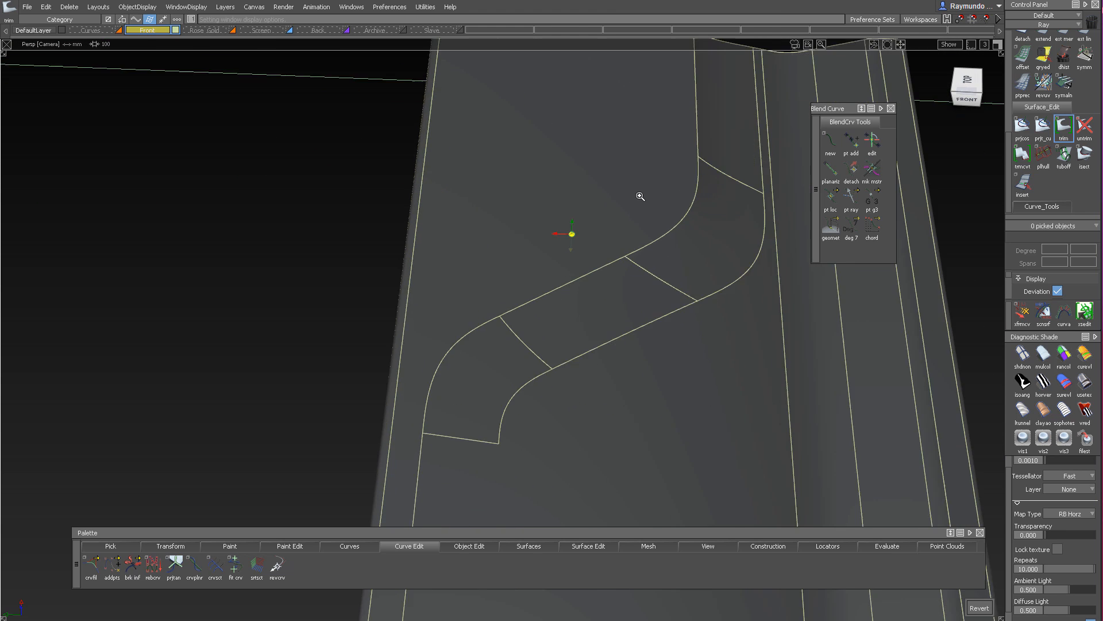
alt+shift+drag(641, 197, 566, 308)
alt+shift+right_drag(566, 308, 548, 365)
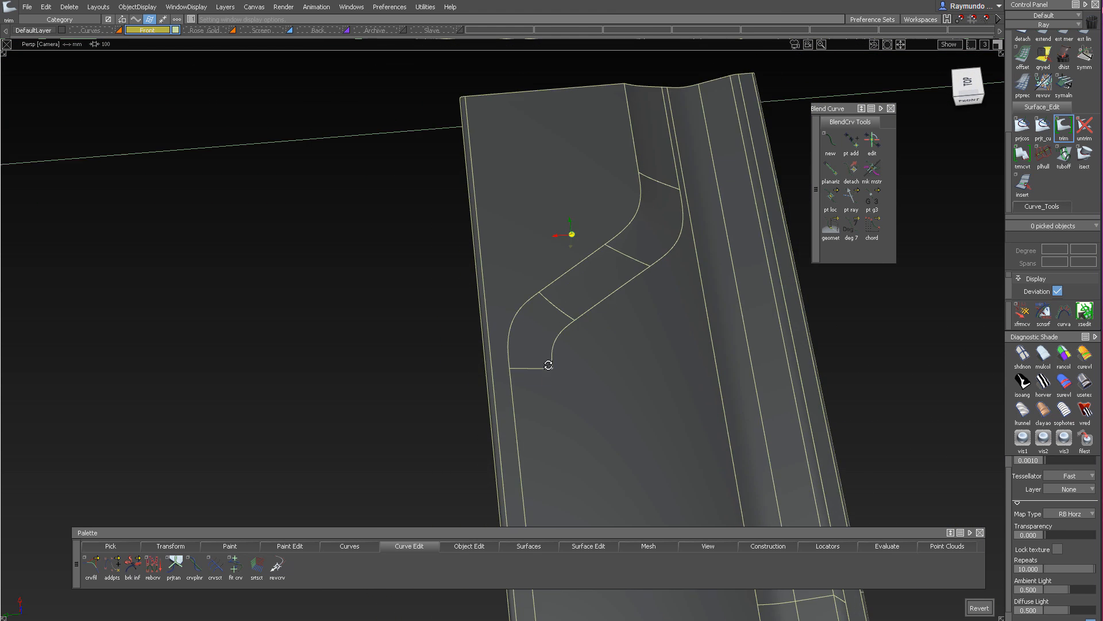
alt+shift+drag(547, 364, 549, 409)
alt+shift+middle_drag(549, 409, 532, 418)
alt+shift+right_drag(532, 419, 474, 386)
alt+shift+middle_drag(614, 326, 614, 259)
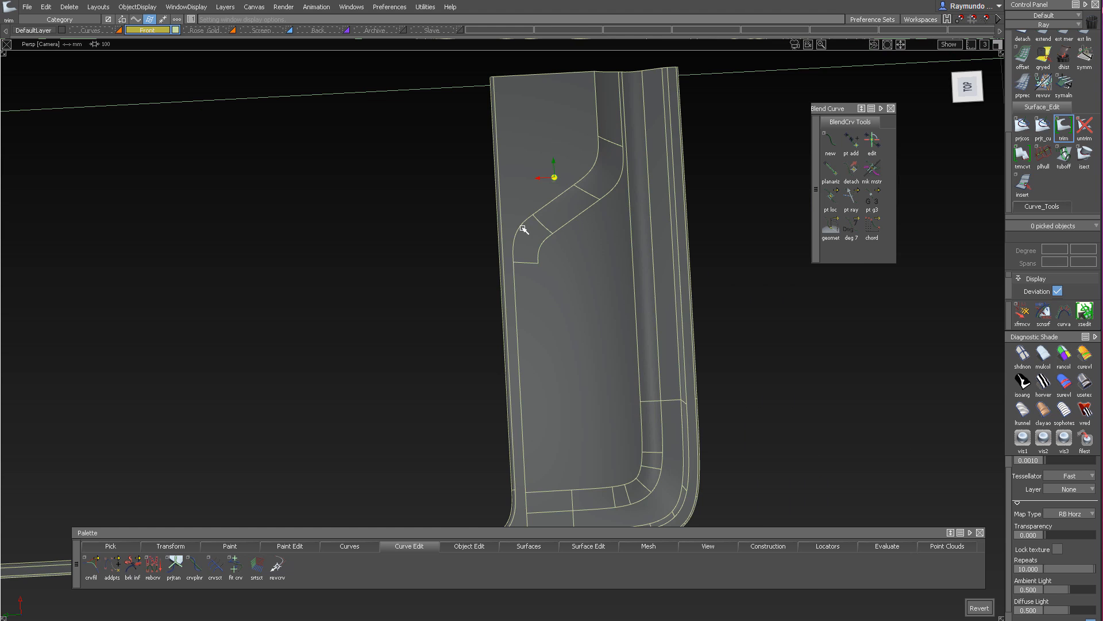
alt+shift+right_drag(522, 229, 566, 141)
ctrl+shift+right_drag(535, 257, 527, 229)
alt+shift+drag(527, 229, 554, 290)
alt+shift+right_drag(554, 290, 557, 143)
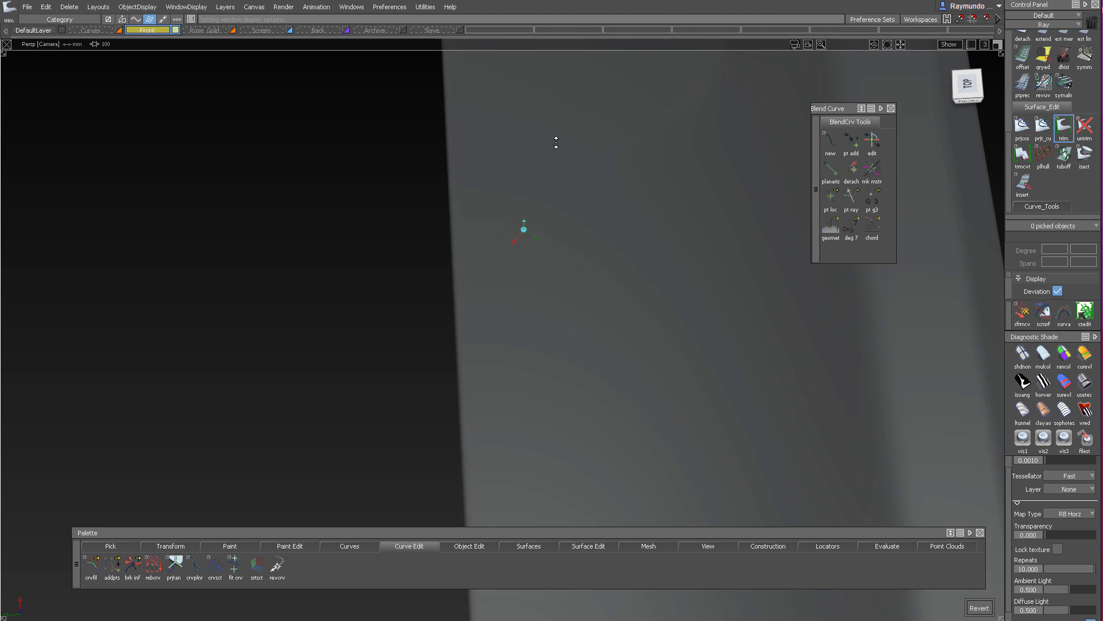
alt+shift+middle_drag(557, 143, 548, 261)
alt+shift+drag(548, 261, 500, 230)
alt+shift+right_drag(500, 230, 528, 170)
alt+shift+middle_drag(528, 170, 318, 159)
alt+shift+drag(319, 159, 417, 224)
ctrl+shift+right_drag(458, 176, 460, 264)
alt+shift+middle_drag(460, 264, 518, 247)
alt+shift+drag(519, 247, 492, 208)
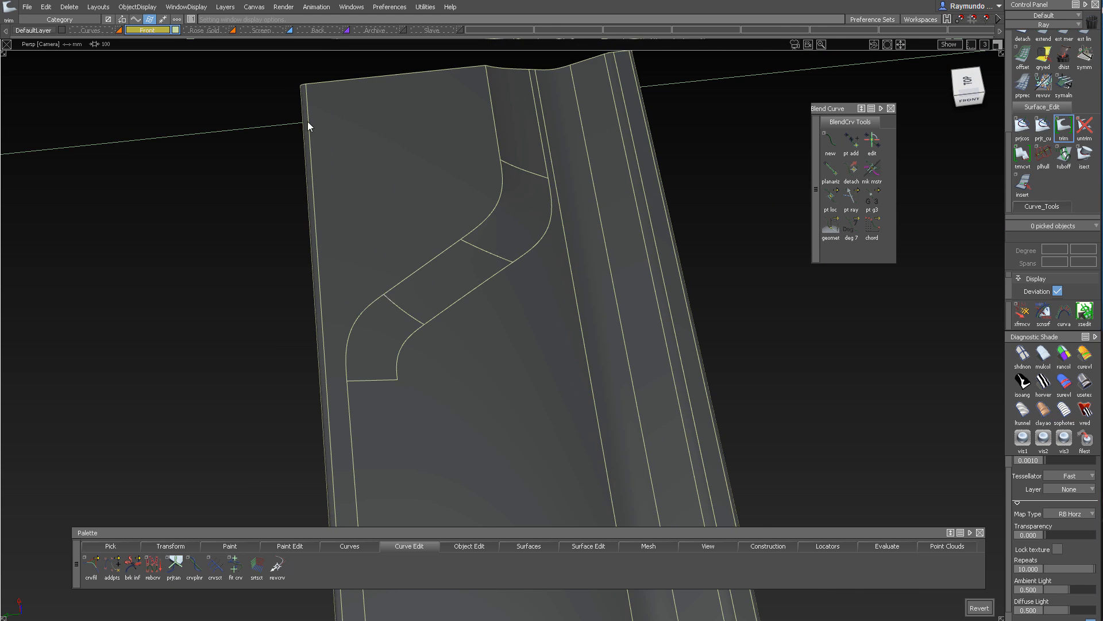
Switch to the top view and isolate the outer border surface together with the end bend surface of the S-shaped strip
ctrl+shift+drag(308, 121, 308, 123)
click(454, 382)
alt+shift+right_drag(542, 276, 510, 382)
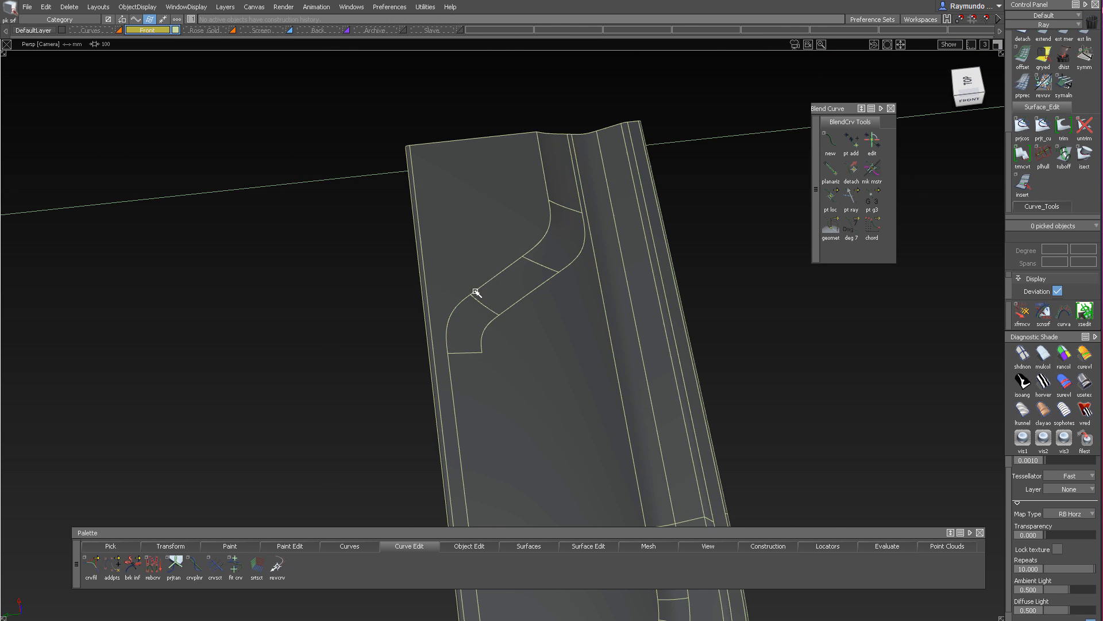
alt+shift+drag(476, 293, 458, 246)
click(461, 360)
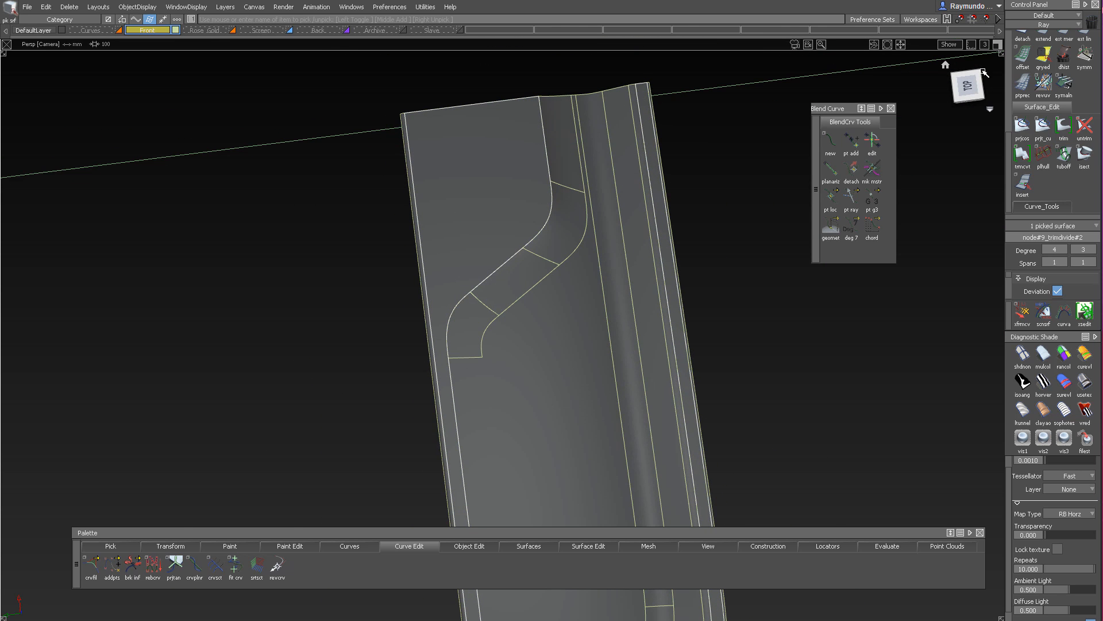
click(972, 86)
click(465, 341)
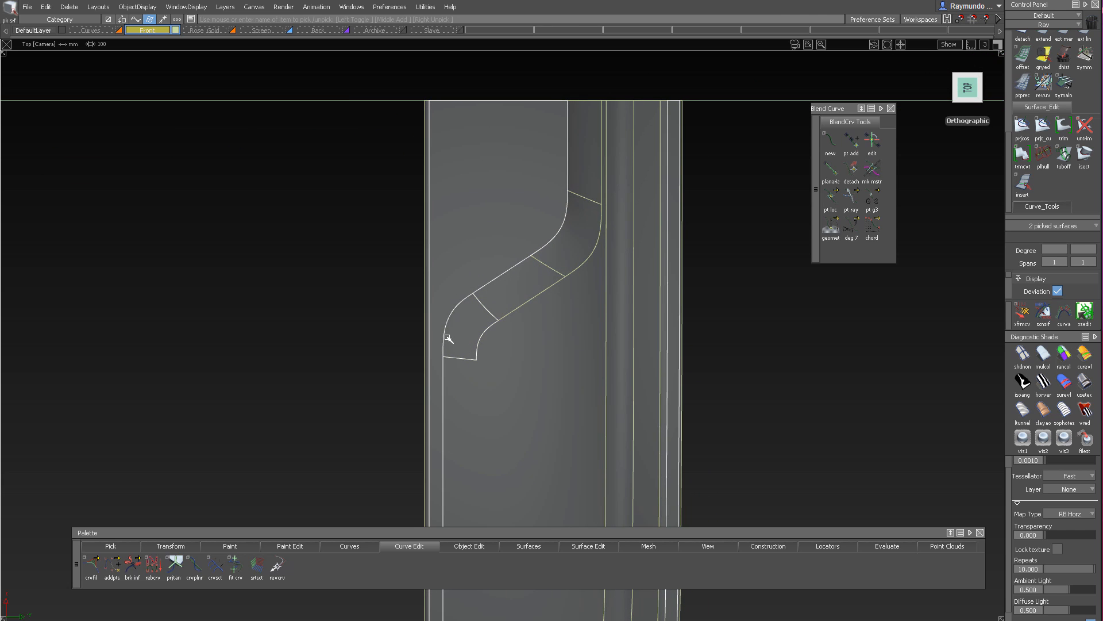
key(Delete)
Draw a straight line from the outer corner of the strip's end bend across the border and project it onto the border surface
click(453, 360)
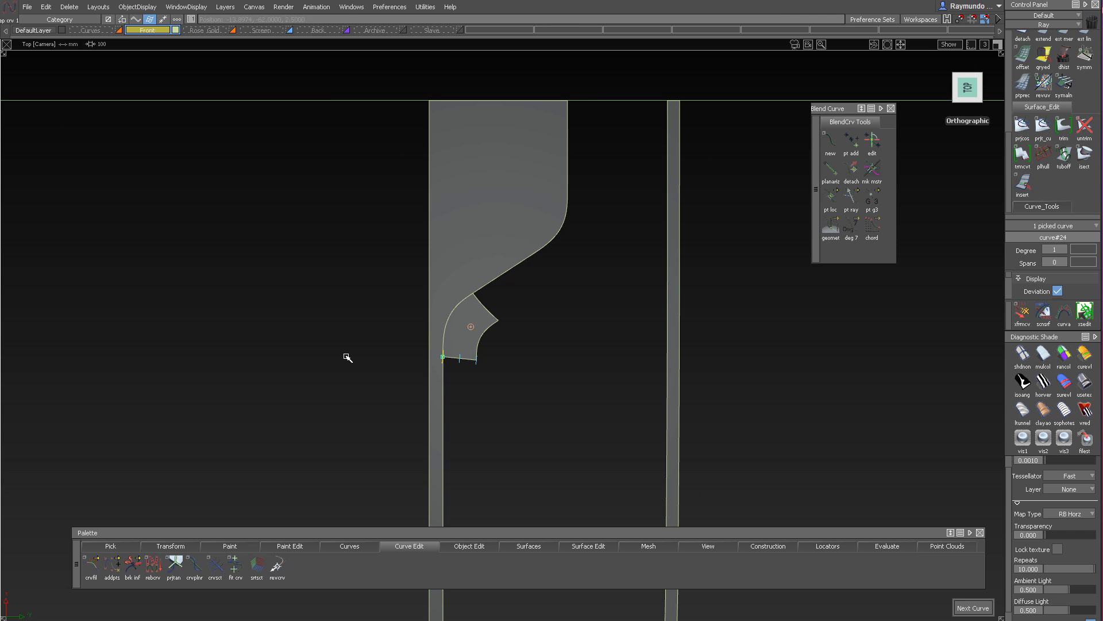
ctrl+shift+drag(482, 216, 416, 324)
click(443, 388)
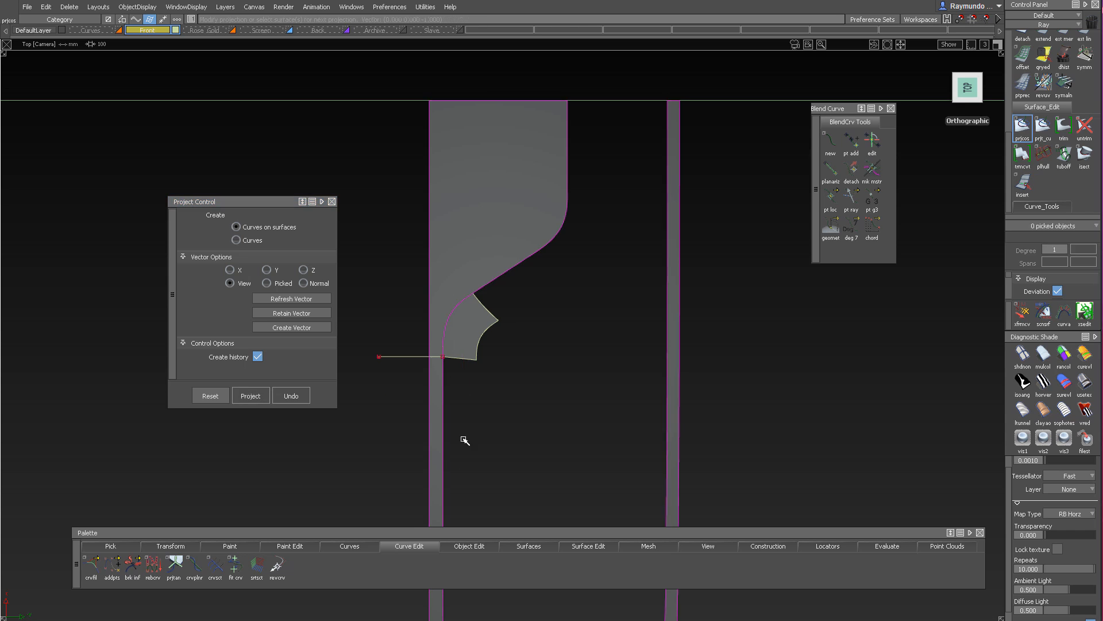
Trim the border surface at the projected line, keeping the wide region beside the S-shaped strip
ctrl+shift+drag(464, 490, 464, 190)
click(463, 186)
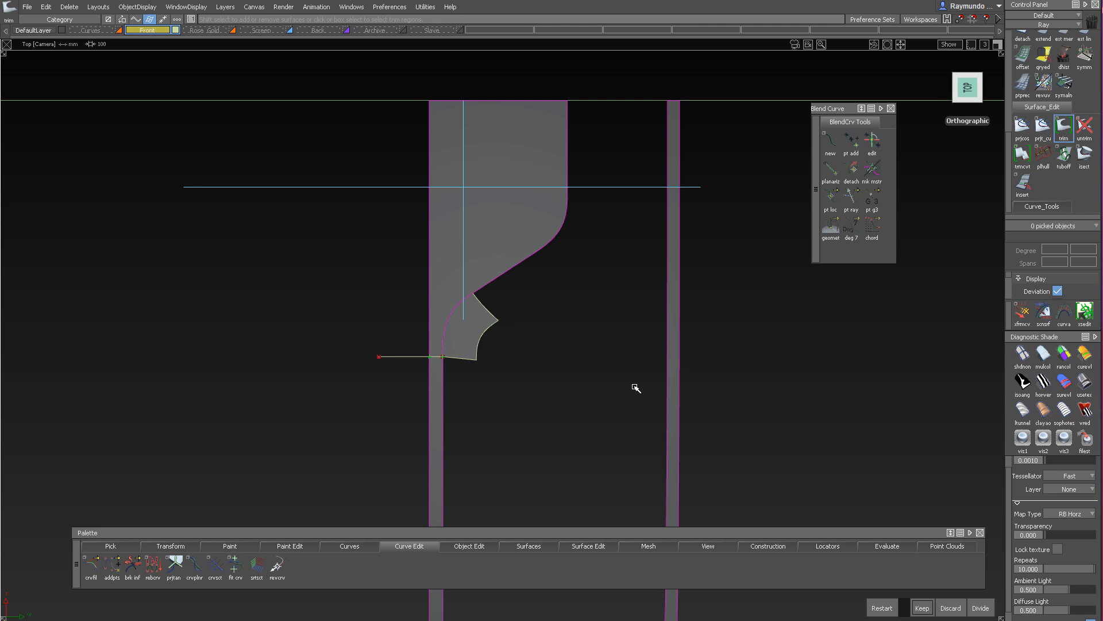
click(922, 608)
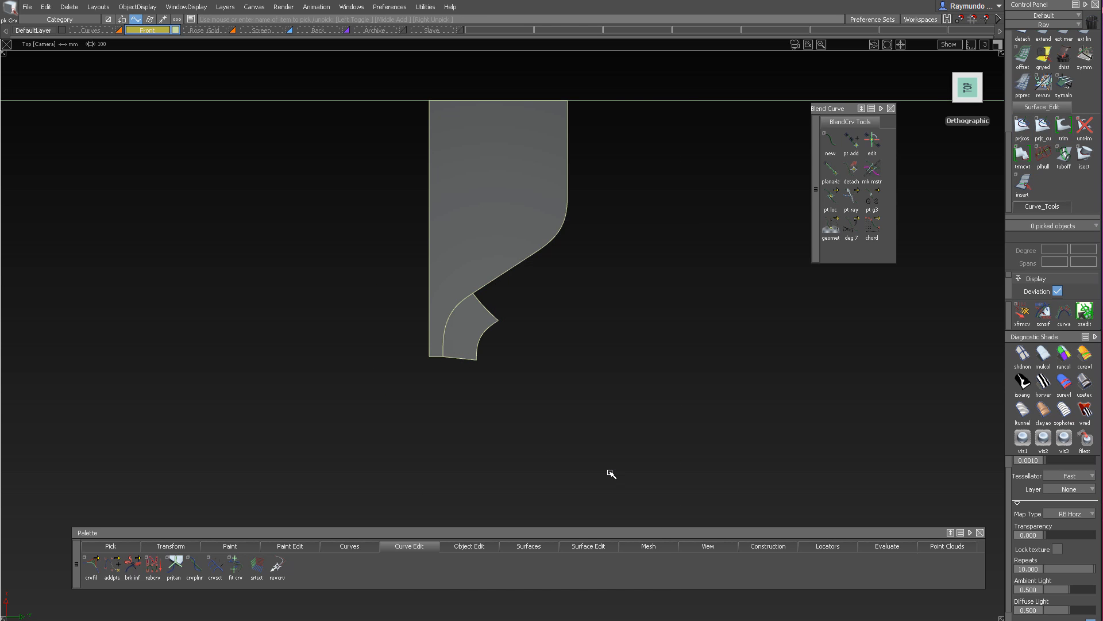
Isolate the shortened border surface together with all sections of the S-shaped strip in the perspective view
key(s)
click(544, 284)
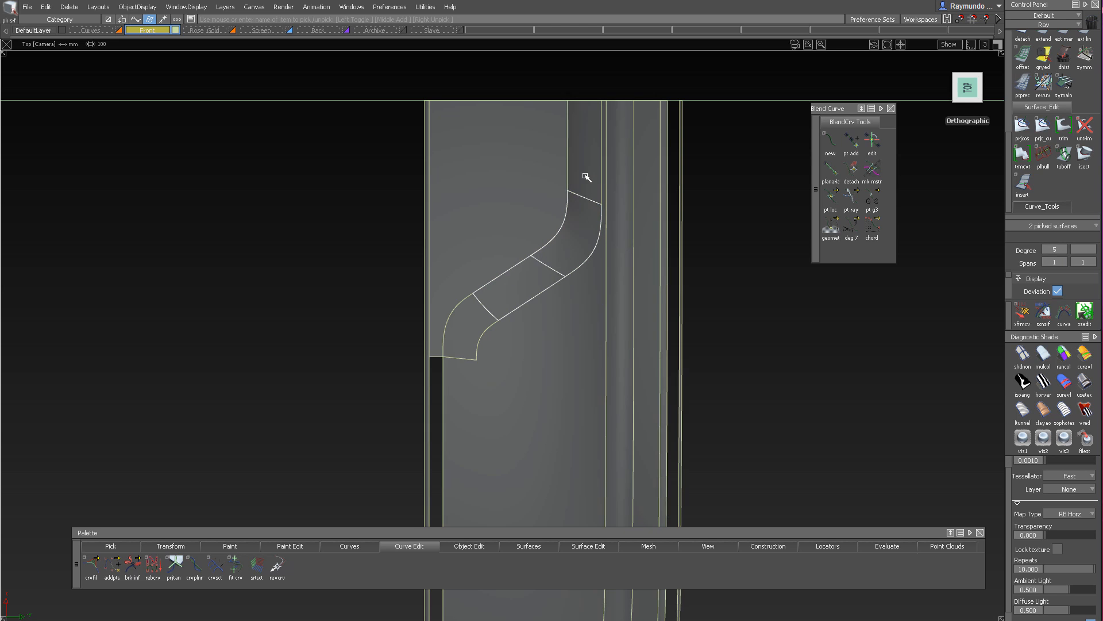
ctrl+shift+right_drag(479, 235, 500, 275)
alt+shift+right_drag(522, 189, 567, 270)
ctrl+shift+drag(567, 270, 567, 162)
alt+shift+middle_drag(567, 167, 569, 274)
ctrl+shift+middle_drag(569, 274, 589, 183)
Try to fillet the S-shaped strip to the border with G2 curvature and a chordal length of 0.02
click(590, 183)
click(651, 158)
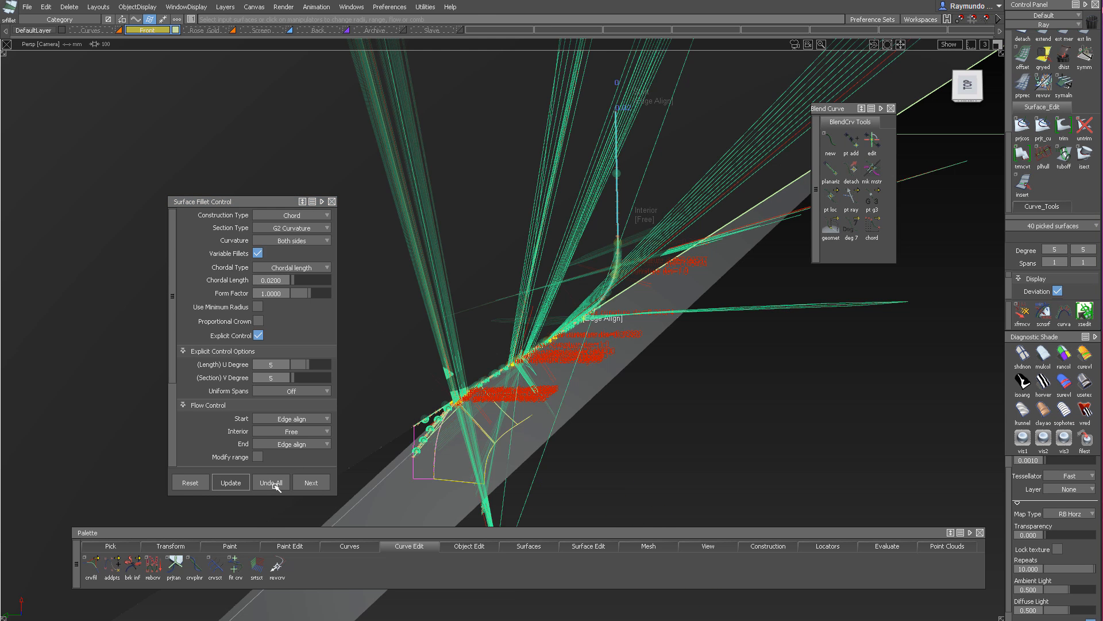
click(271, 483)
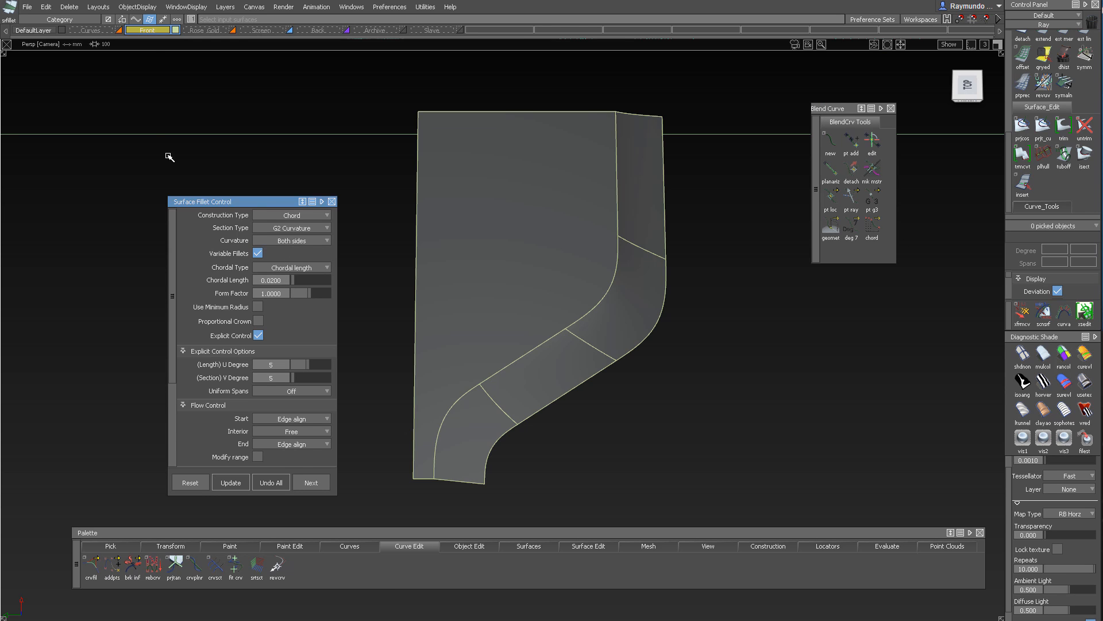
Set the surface fillet's chordal length to 0.2 and try to fillet the strip sections to the border
click(28, 7)
click(47, 78)
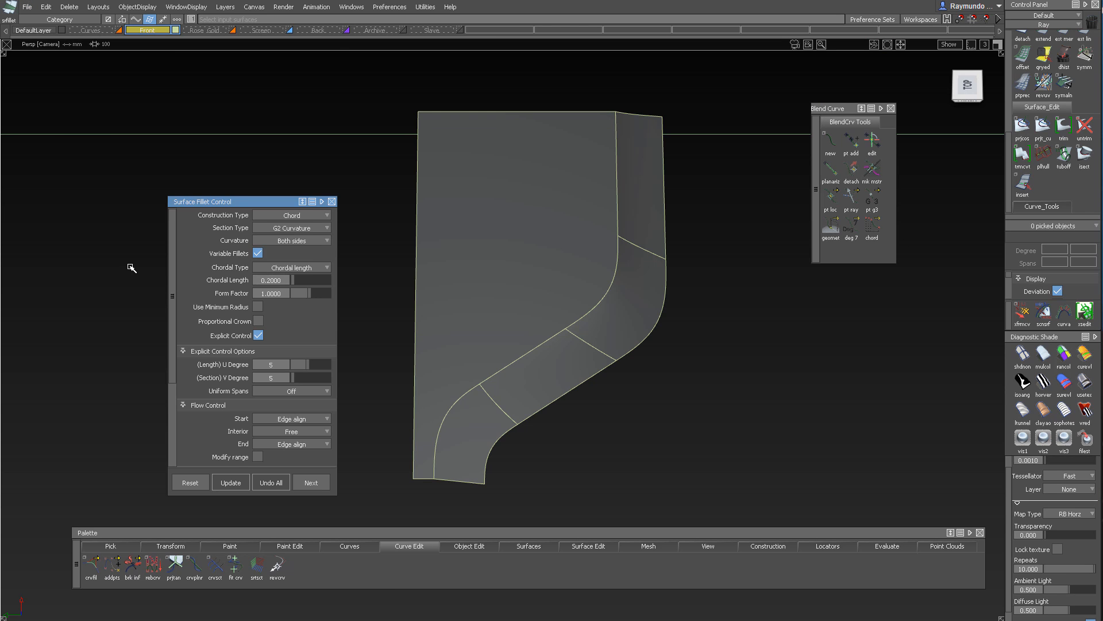
click(631, 190)
click(470, 448)
Check the continuity across the seam between the strip's straight slanted section and its upper bend
alt+shift+right_drag(592, 333, 638, 351)
ctrl+shift+drag(621, 403, 621, 361)
click(624, 389)
alt+shift+right_drag(623, 388, 637, 362)
ctrl+shift+drag(653, 345, 636, 309)
alt+shift+drag(629, 379, 655, 442)
click(610, 364)
click(605, 372)
ctrl+shift+drag(665, 445, 676, 317)
alt+shift+right_drag(650, 304, 626, 275)
alt+shift+drag(626, 275, 670, 185)
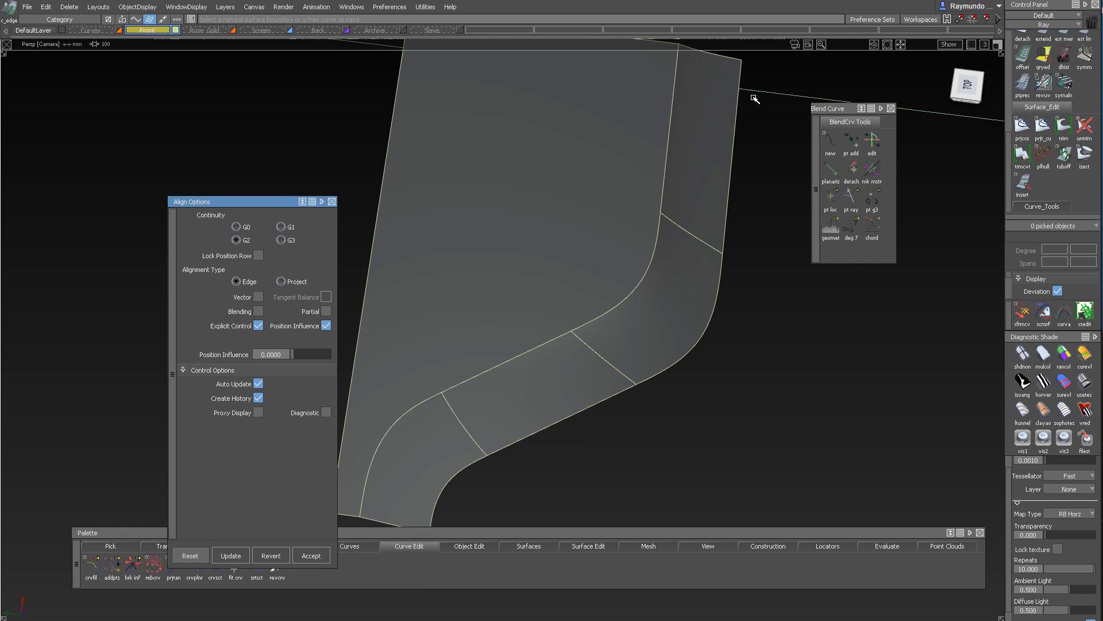
Check the continuity across the seam between the strip's upper bend and its upper end section
alt+shift+drag(693, 147, 715, 94)
alt+shift+right_drag(714, 94, 693, 75)
ctrl+shift+drag(678, 167, 680, 296)
click(676, 277)
ctrl+shift+drag(676, 301, 669, 248)
click(673, 272)
click(673, 278)
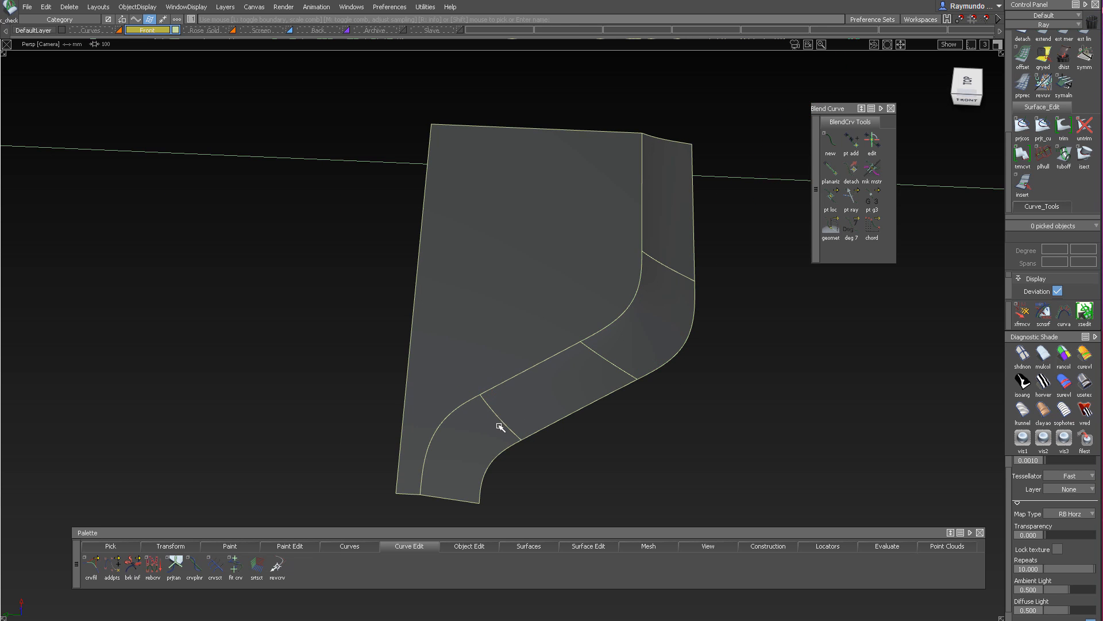
Align the strip's end bend to the slanted section with G2 continuity, explicit control and a position influence of 1
ctrl+shift+drag(500, 427, 496, 411)
click(495, 420)
click(513, 429)
ctrl+shift+drag(568, 408, 472, 453)
click(473, 452)
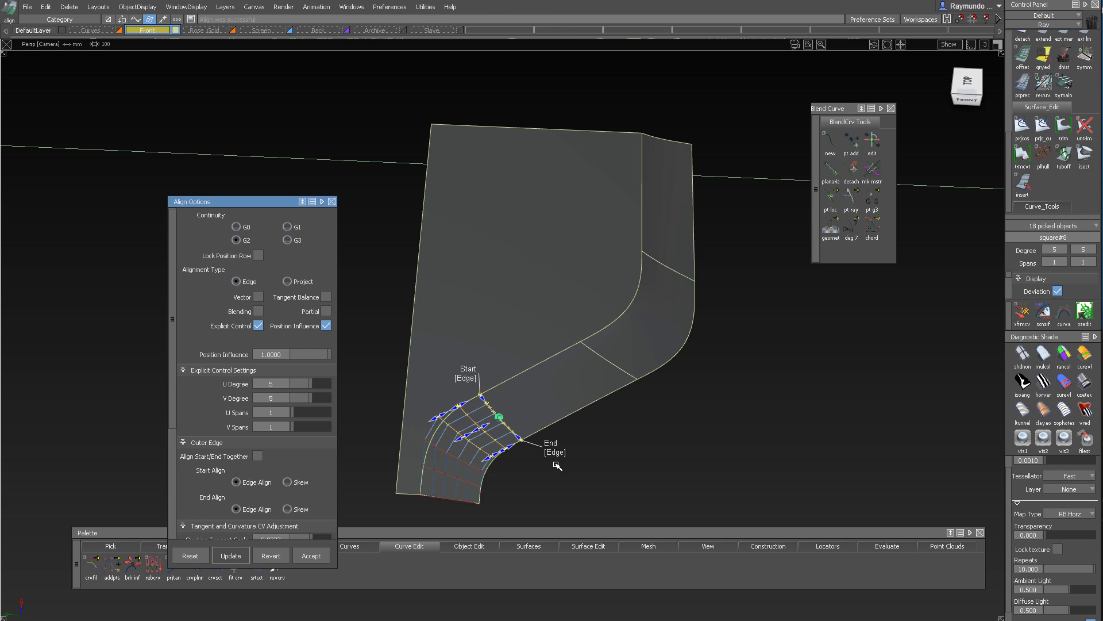
ctrl+shift+drag(537, 375, 584, 394)
alt+shift+drag(559, 456, 562, 473)
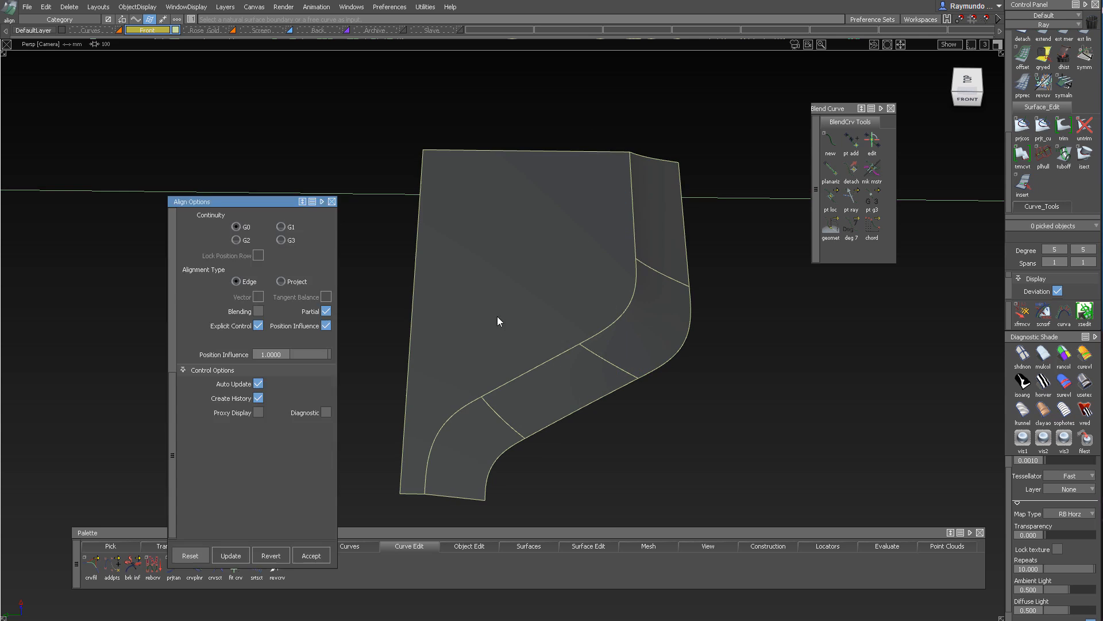
Try to fillet the realigned strip sections to the border with G2 curvature and a chordal length of 0.2
ctrl+shift+drag(498, 316, 645, 426)
alt+shift+drag(578, 274, 596, 382)
alt+shift+right_drag(596, 382, 601, 265)
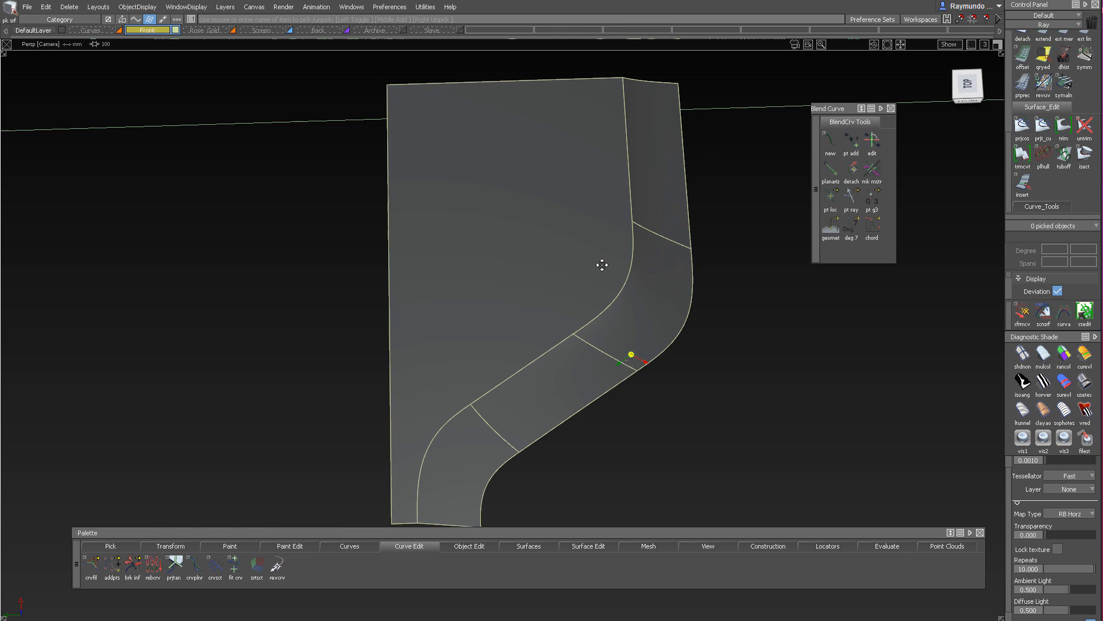
click(660, 164)
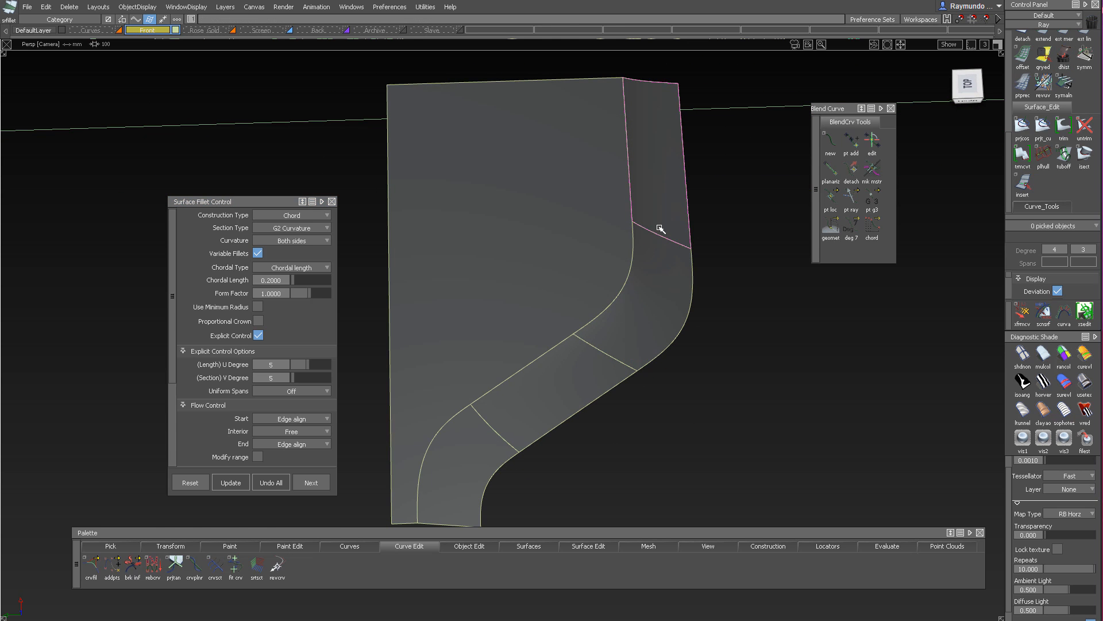
click(475, 298)
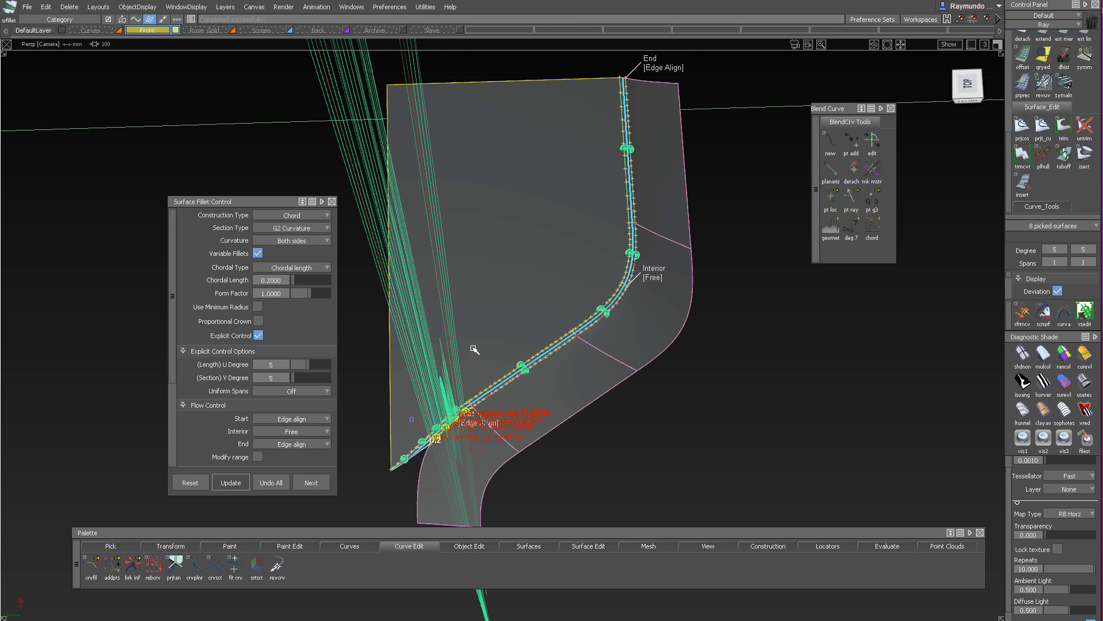
Inspect the fillet where it meets the strip's end bend and undo the fillet
alt+shift+middle_drag(552, 329, 574, 297)
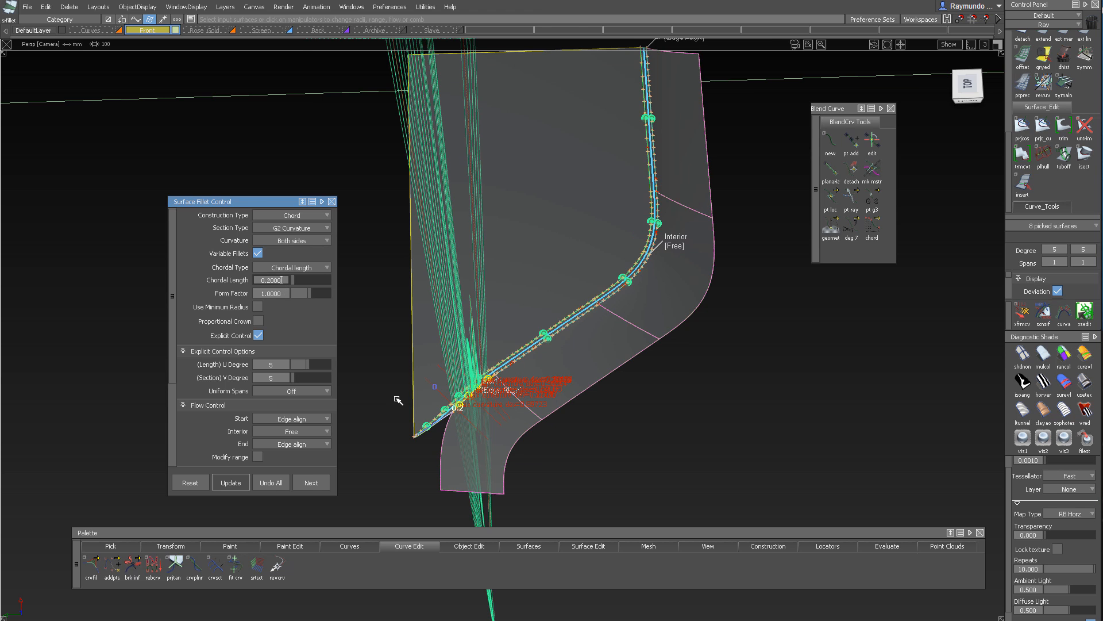
alt+shift+right_drag(653, 323, 706, 334)
alt+shift+middle_drag(495, 385, 690, 237)
alt+shift+right_drag(521, 260, 562, 277)
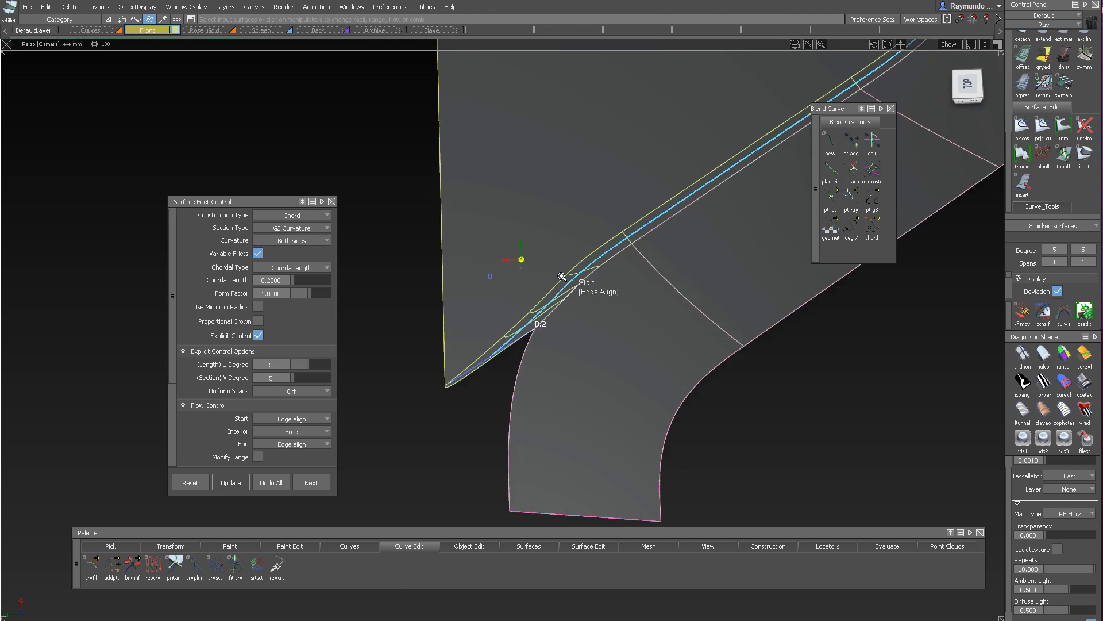
alt+shift+drag(561, 277, 615, 268)
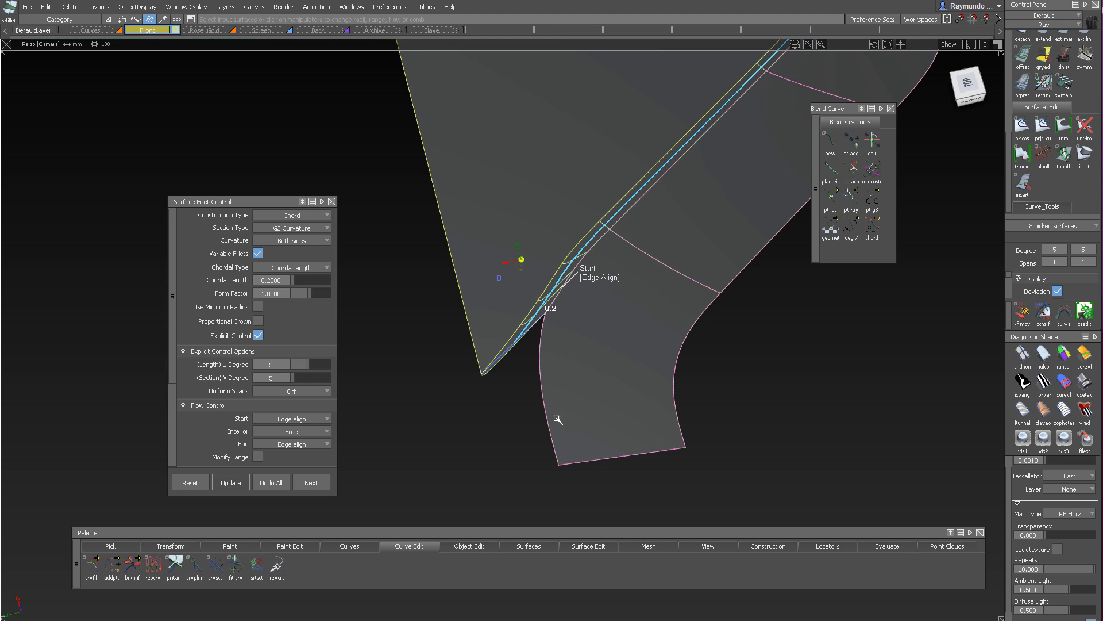
alt+shift+drag(601, 218, 465, 309)
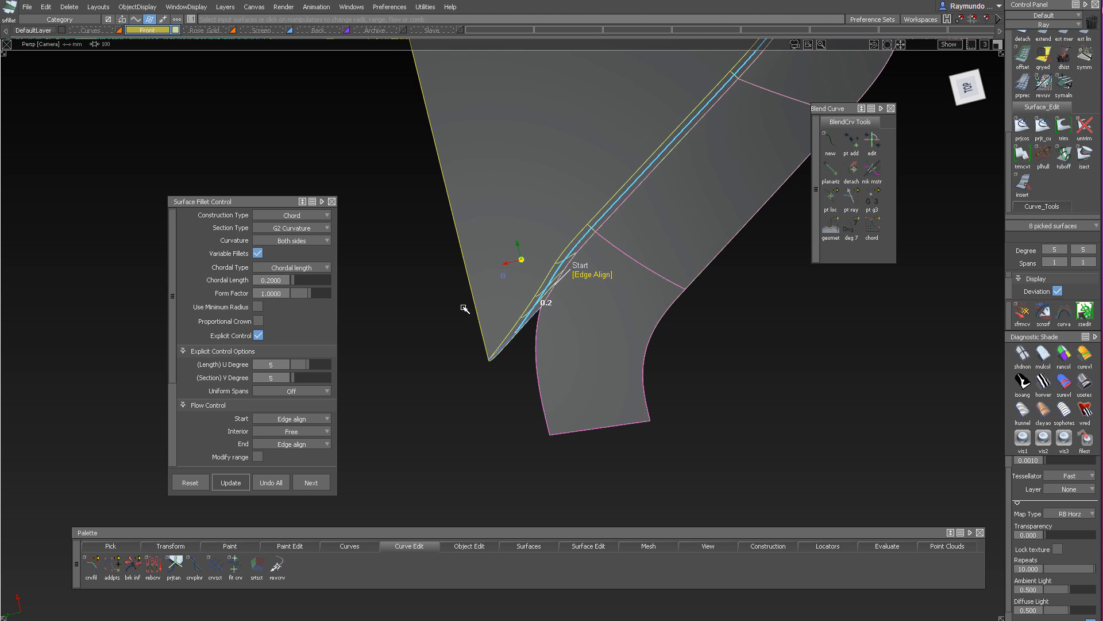
click(281, 476)
Create a single-surface tubular offset with radius 0.2 along the edge between the border and the S-shaped strip
mouse_move(572, 322)
alt+shift+mouse_down()
mouse_move(586, 212)
mouse_move(605, 230)
alt+shift+mouse_up()
ctrl+shift+drag(608, 236, 624, 118)
alt+shift+middle_drag(633, 144, 641, 245)
alt+shift+right_drag(641, 244, 624, 294)
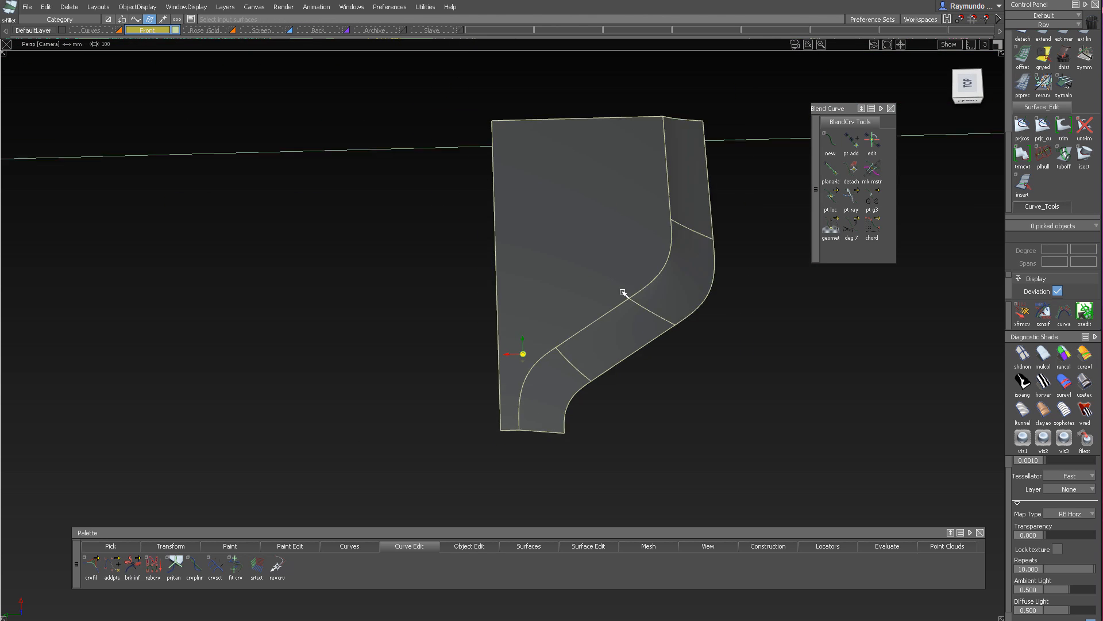
alt+shift+middle_drag(624, 293, 624, 314)
alt+shift+drag(636, 268, 692, 191)
alt+shift+right_drag(692, 192, 692, 196)
ctrl+shift+drag(695, 185, 695, 221)
click(695, 218)
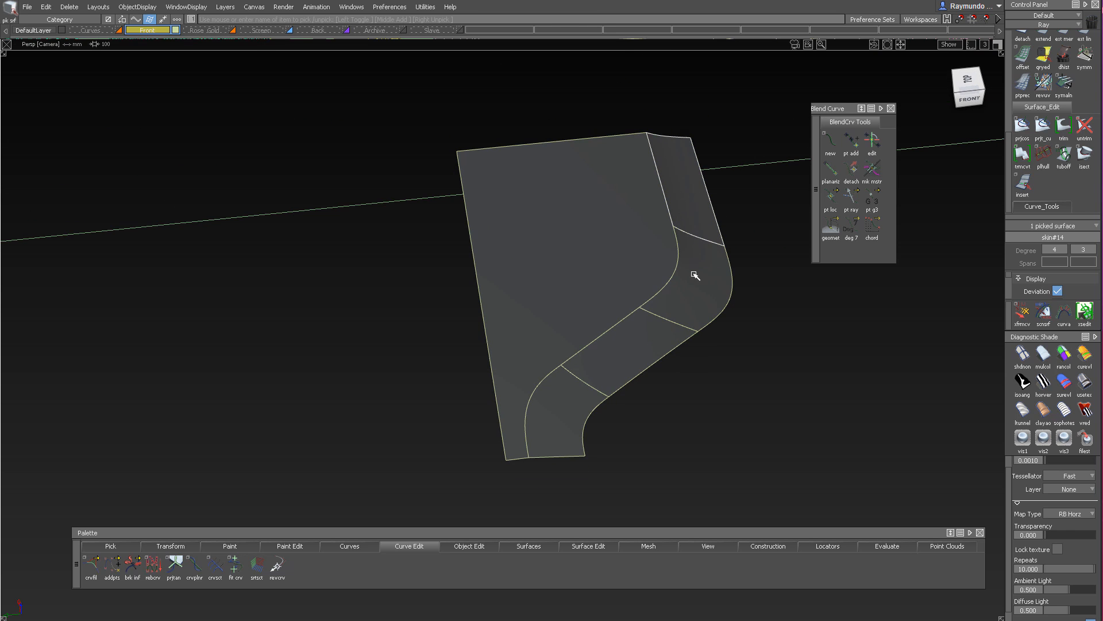
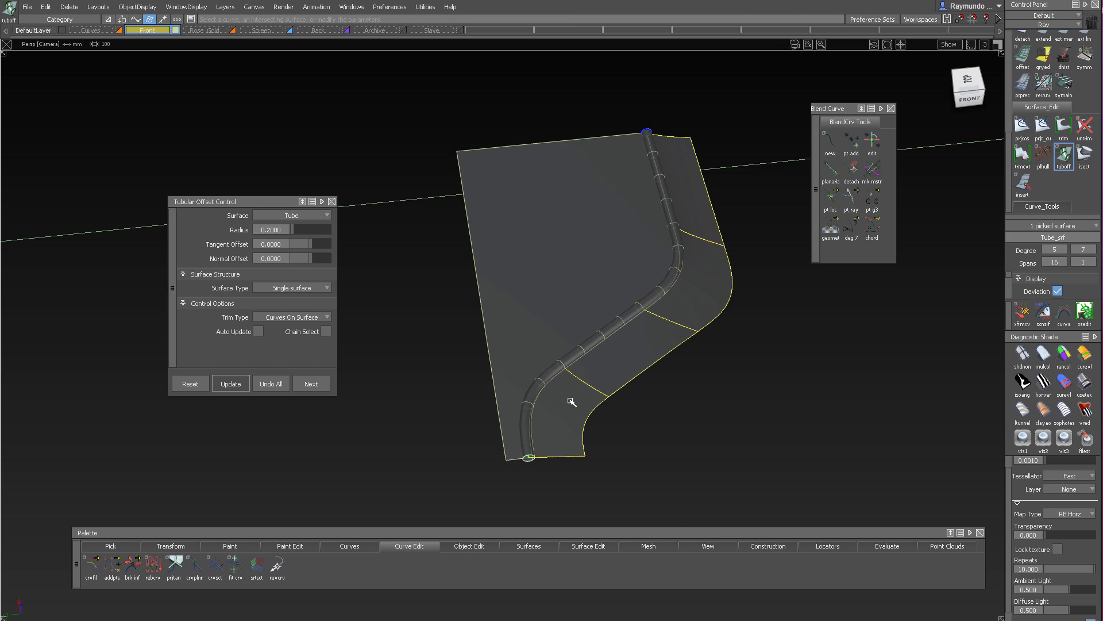
Trim the border and strip surfaces back along their intersections with the tube and delete the tube
mouse_move(647, 254)
alt+shift+right_down()
mouse_move(692, 234)
mouse_move(655, 242)
alt+shift+right_up()
alt+shift+drag(655, 241, 690, 206)
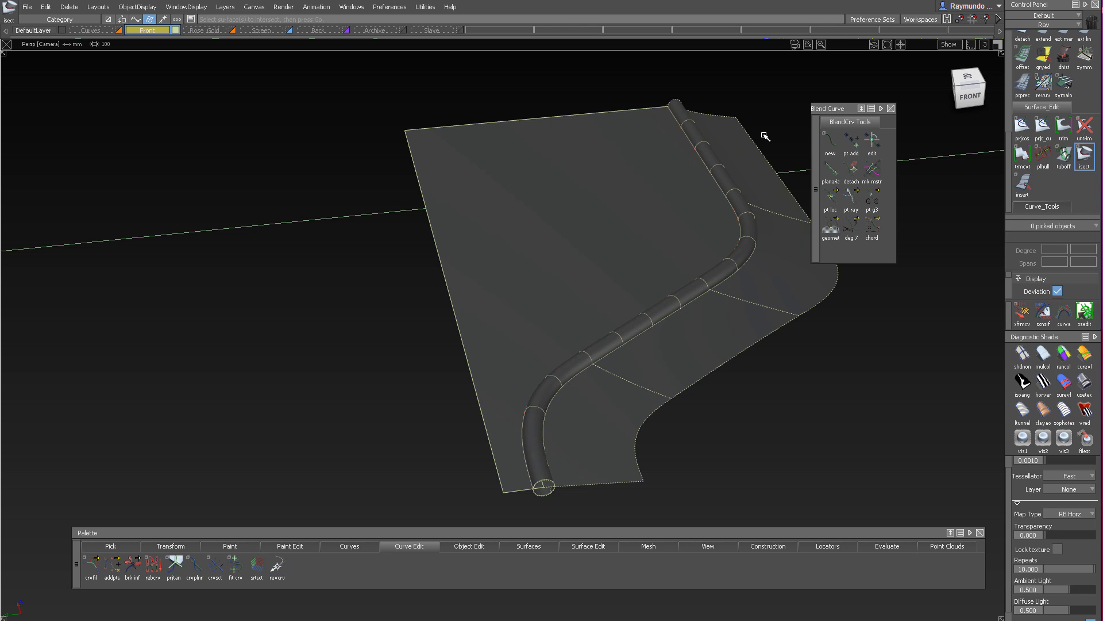
key(Delete)
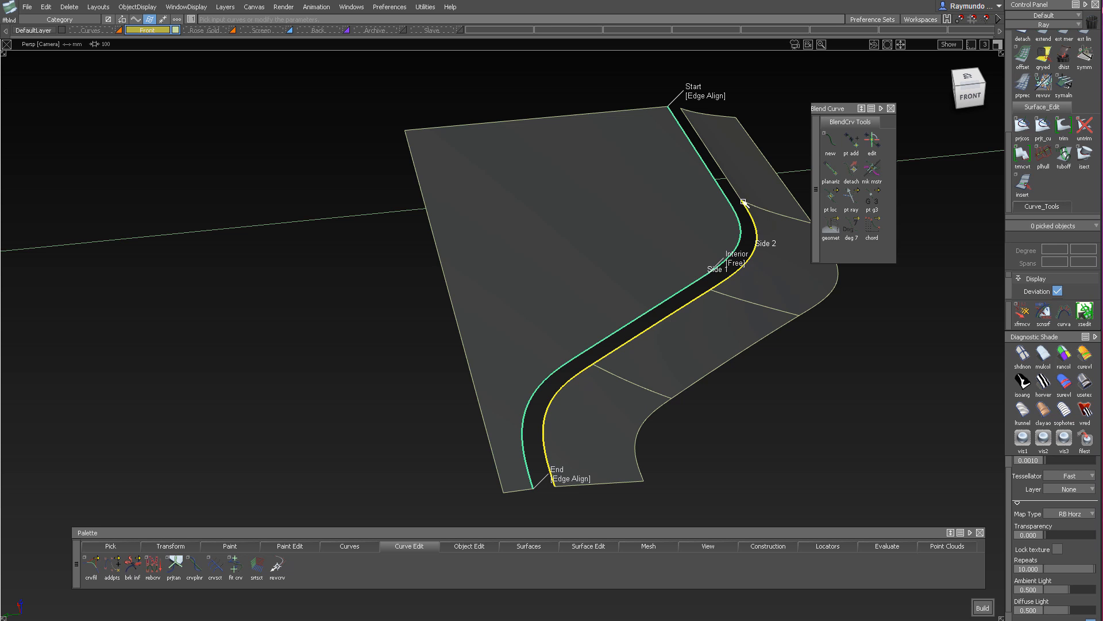
Build a freeform blend with edge-aligned ends across the gap between the trimmed border and the strip
alt+shift+drag(740, 183, 737, 345)
ctrl+shift+drag(736, 345, 736, 295)
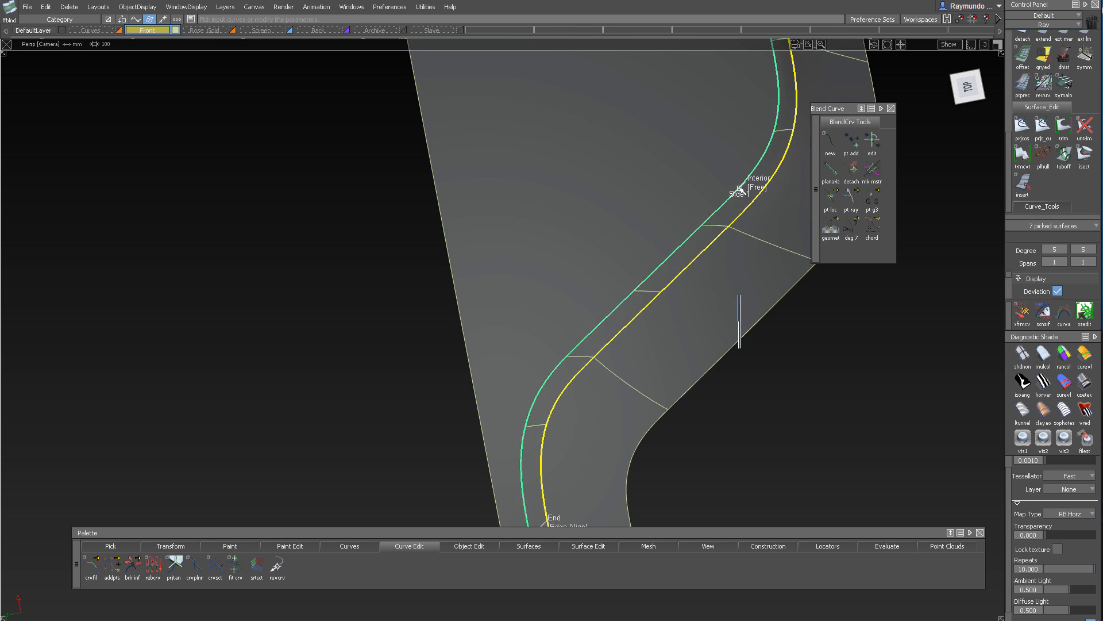
alt+shift+right_drag(736, 288, 698, 201)
Examine the new blend between the border and the strip as shaded surfaces without wireframe
alt+shift+drag(698, 201, 555, 238)
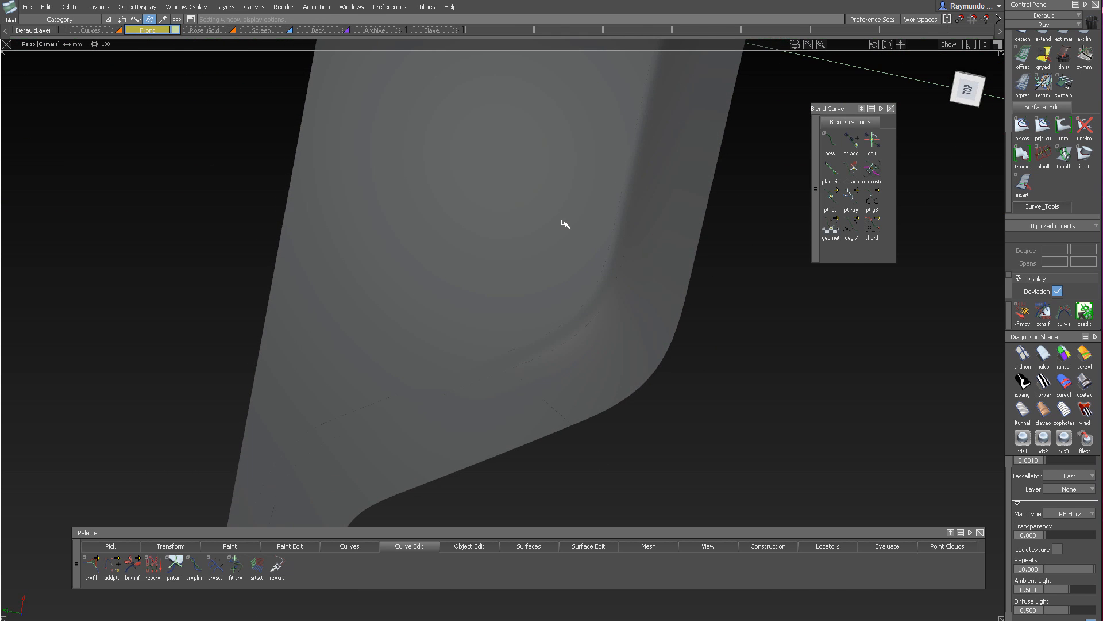
alt+shift+drag(625, 314, 622, 204)
alt+shift+right_drag(623, 204, 537, 286)
alt+shift+drag(537, 286, 566, 239)
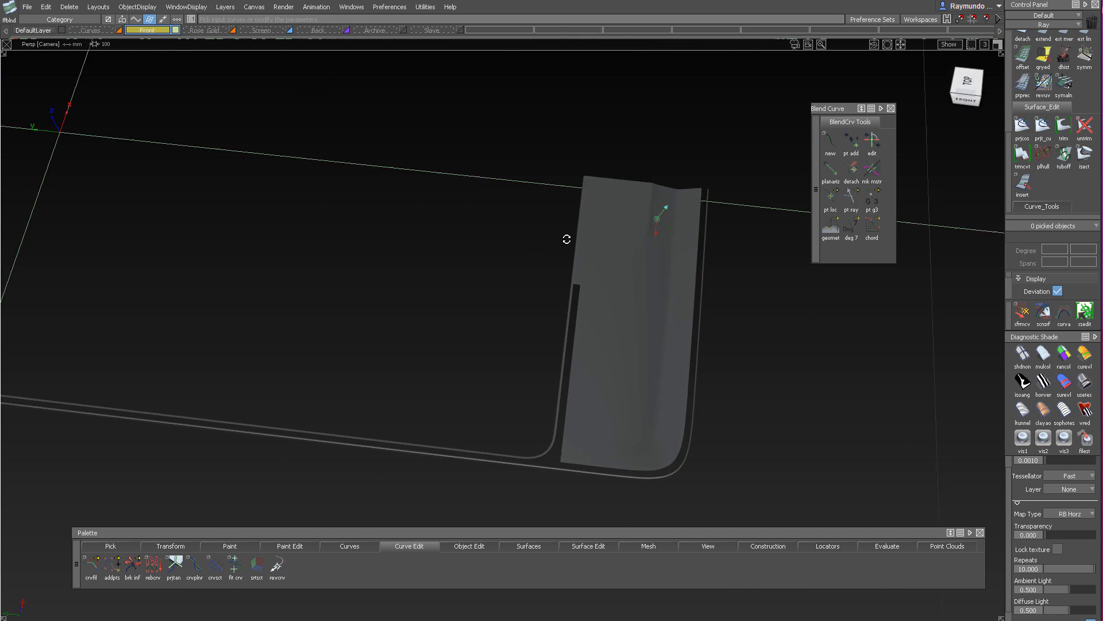
alt+shift+right_drag(566, 239, 648, 333)
alt+shift+drag(647, 332, 601, 337)
Restore the cut-away part of the border surface beyond the strip's end
mouse_move(601, 337)
ctrl+shift+mouse_down()
mouse_move(606, 288)
mouse_move(562, 315)
ctrl+shift+mouse_up()
ctrl+shift+drag(562, 315, 575, 219)
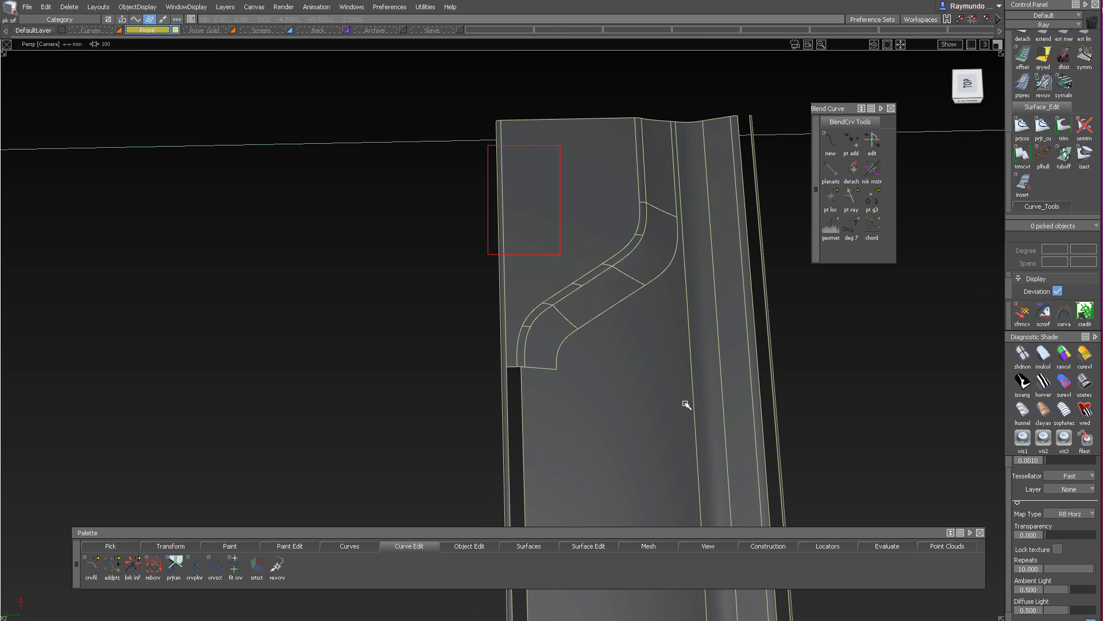
alt+shift+right_drag(639, 448, 580, 216)
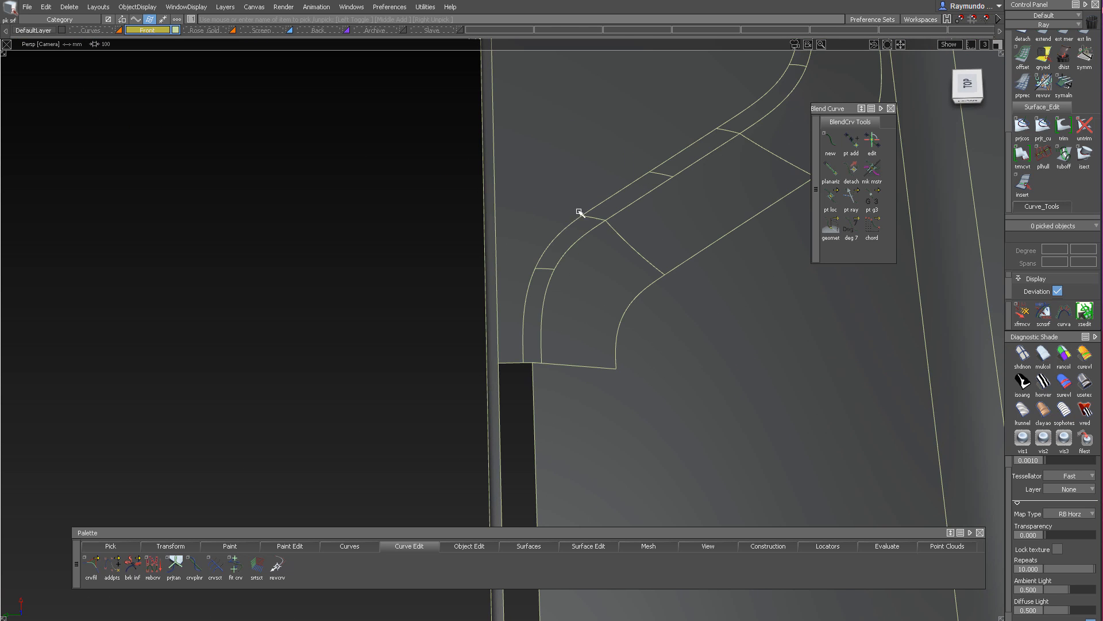
click(559, 178)
alt+shift+drag(560, 178, 541, 183)
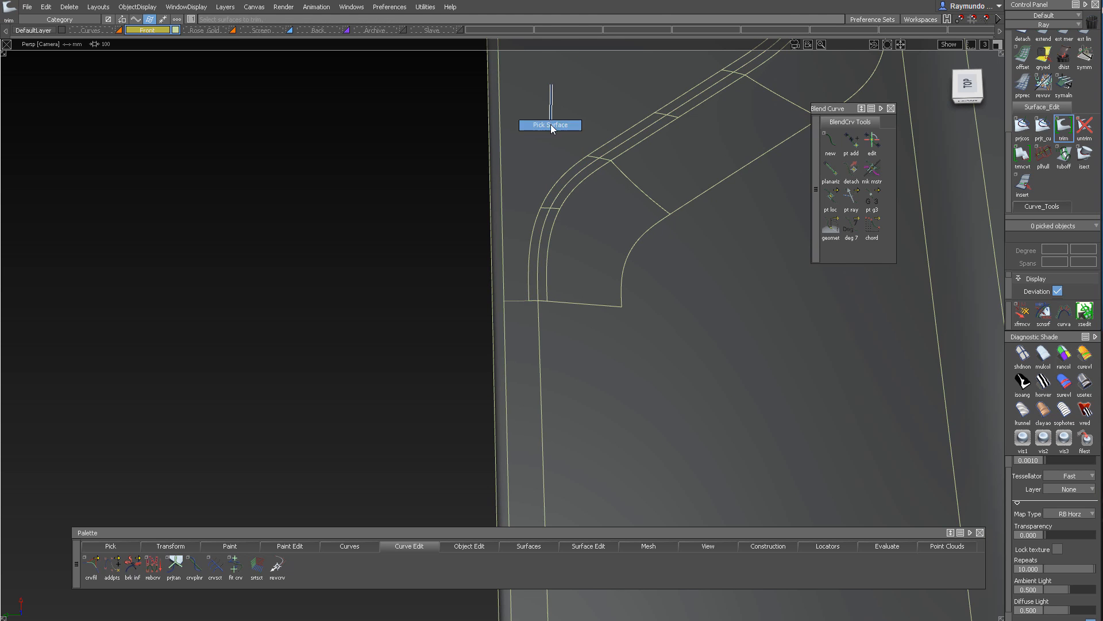
Trim the restored border surface, keeping the region outside the strip's blend and along the panel's rim
ctrl+shift+drag(551, 128, 552, 127)
click(548, 109)
mouse_move(550, 222)
alt+shift+right_down()
mouse_move(517, 241)
mouse_move(532, 226)
alt+shift+right_up()
click(544, 165)
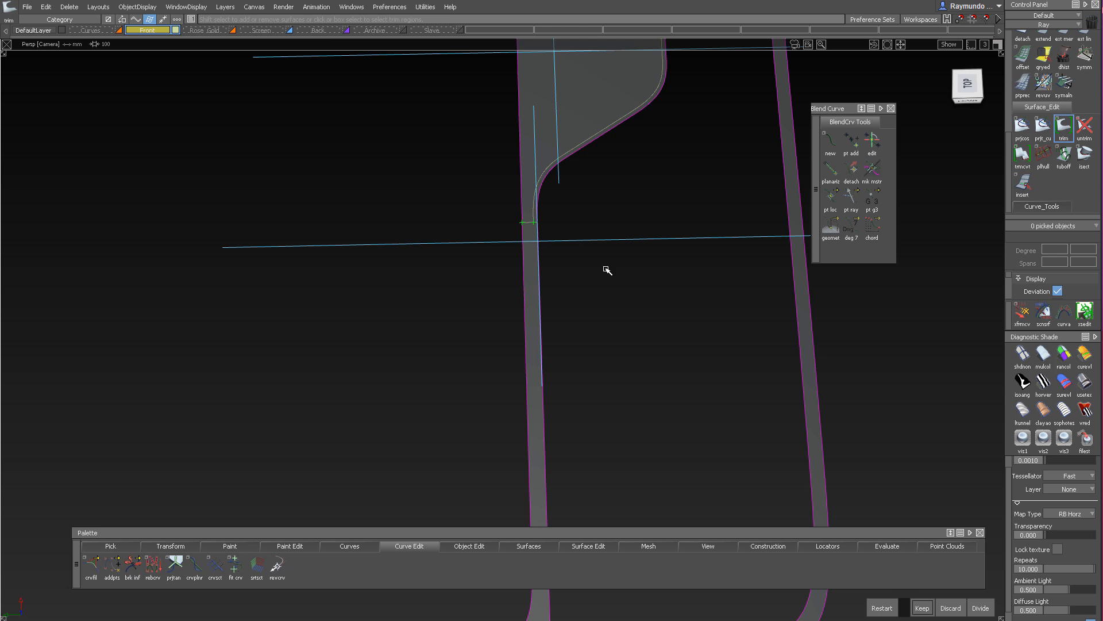
alt+shift+right_drag(652, 230, 603, 225)
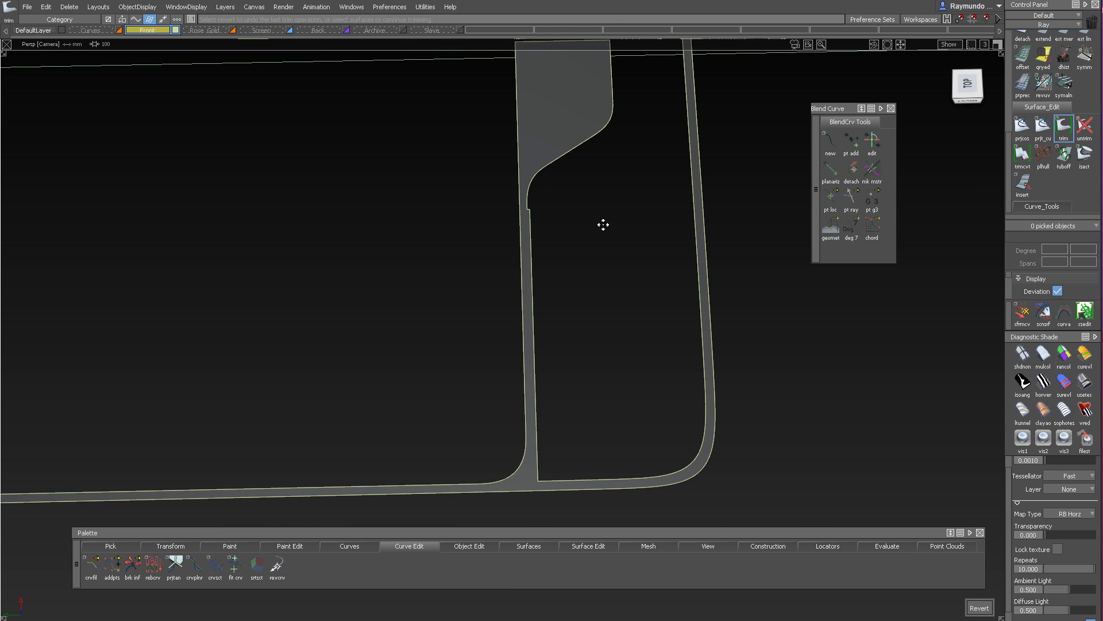
key(ctrl+z)
Examine the blended strip and the surrounding panel from several angles as shaded surfaces without wireframe
alt+shift+click(545, 155)
alt+shift+right_drag(545, 156, 653, 185)
key(alt+t)
alt+shift+drag(652, 185, 618, 135)
alt+shift+right_drag(618, 135, 561, 135)
alt+shift+drag(562, 135, 606, 360)
alt+shift+middle_drag(606, 360, 594, 401)
alt+shift+right_drag(594, 402, 658, 124)
alt+shift+drag(658, 124, 653, 87)
alt+shift+middle_drag(653, 87, 615, 149)
alt+shift+right_drag(615, 149, 589, 224)
alt+shift+drag(589, 224, 354, 308)
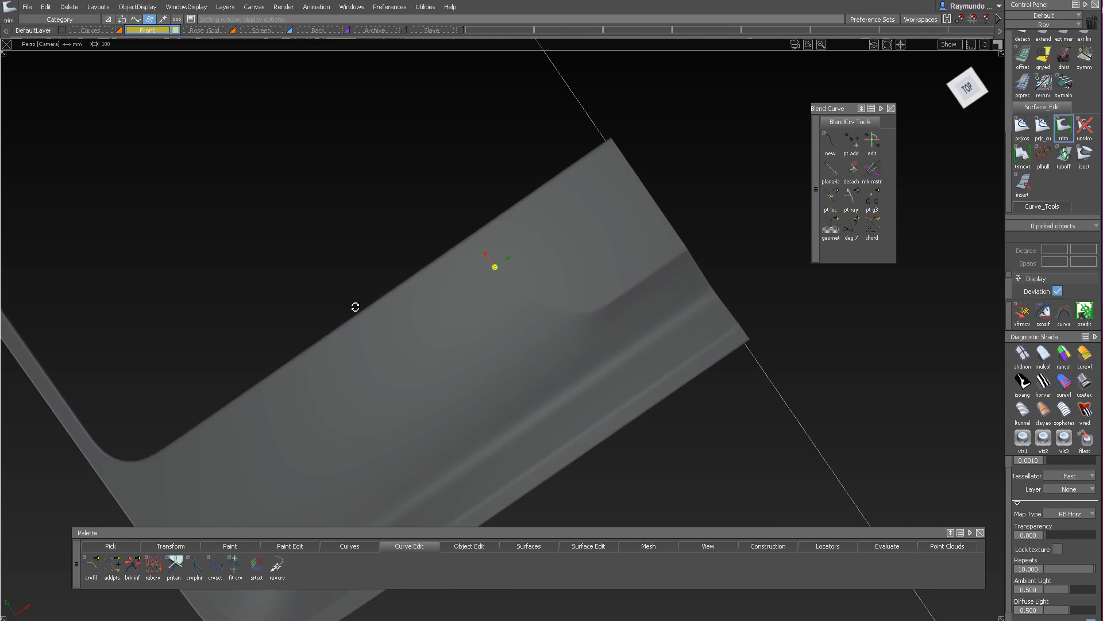
alt+shift+right_drag(354, 308, 322, 310)
alt+shift+drag(321, 310, 660, 221)
Examine the strip's end transition and the whole panel with and without wireframe
key(alt+t)
alt+shift+right_drag(661, 221, 512, 230)
alt+shift+drag(512, 230, 514, 273)
click(568, 169)
alt+shift+right_drag(568, 169, 546, 190)
mouse_move(546, 190)
alt+shift+mouse_down()
mouse_move(556, 249)
mouse_move(503, 201)
mouse_move(528, 196)
mouse_move(571, 131)
mouse_move(613, 214)
mouse_move(593, 274)
mouse_move(654, 133)
mouse_move(468, 54)
mouse_move(457, 131)
alt+shift+mouse_up()
key(alt+t)
alt+shift+middle_drag(544, 74, 481, 157)
alt+shift+drag(480, 157, 542, 313)
ctrl+shift+right_drag(541, 312, 502, 253)
alt+shift+right_drag(536, 327, 478, 323)
alt+shift+middle_drag(478, 322, 552, 271)
alt+shift+drag(552, 271, 216, 72)
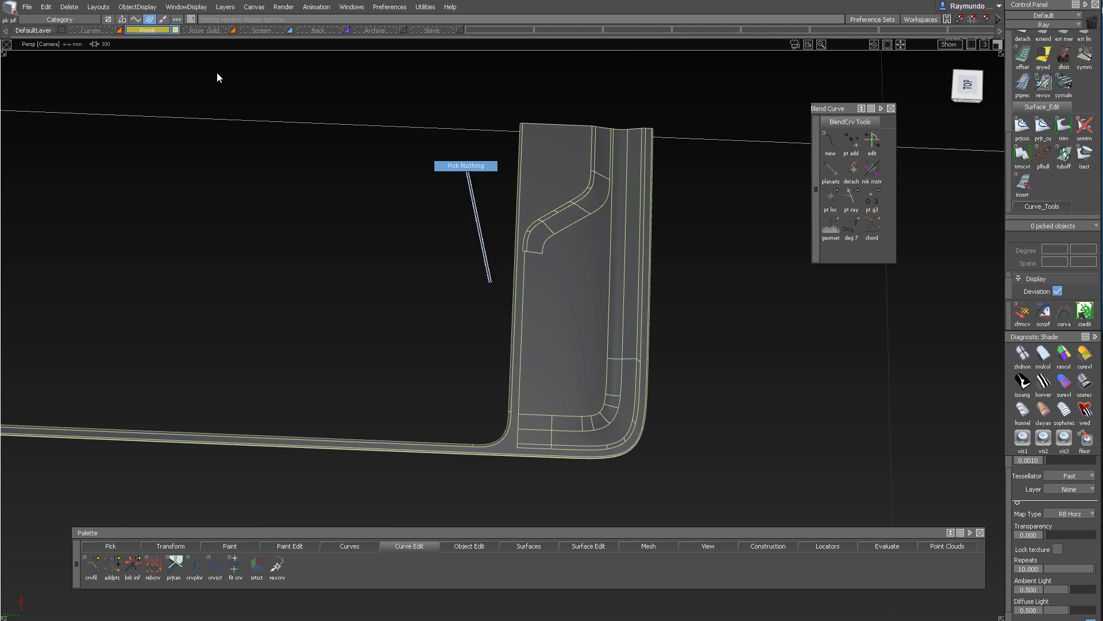
click(137, 7)
click(161, 35)
alt+shift+drag(413, 172, 477, 190)
alt+shift+right_drag(477, 190, 475, 258)
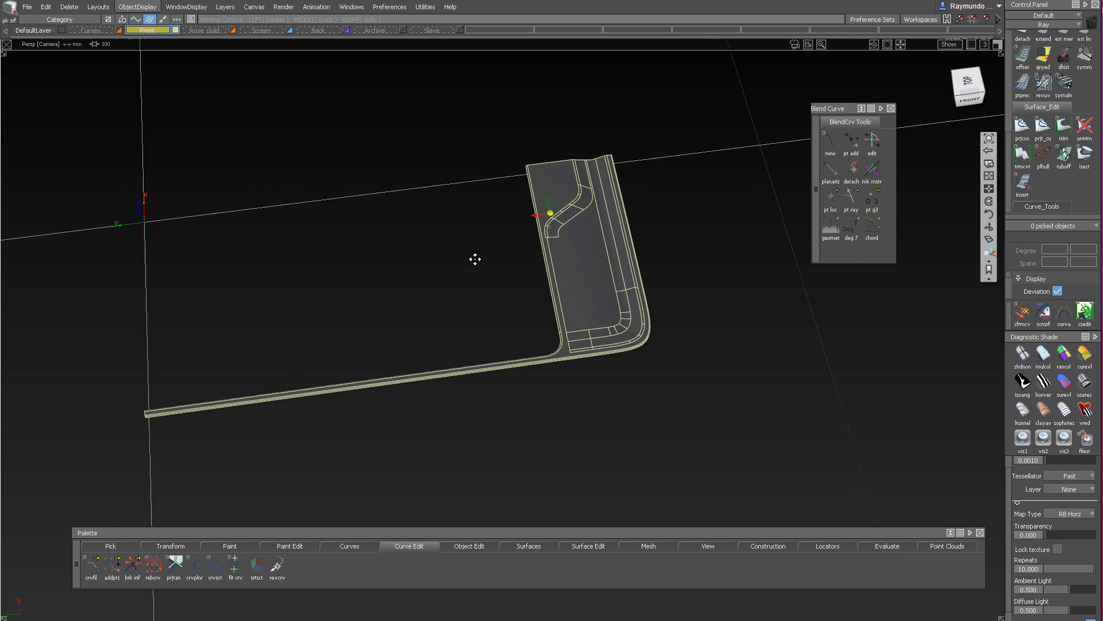
Examine the front panel against the orange frame by temporarily showing the Rose Gold layer
alt+shift+middle_drag(475, 258, 495, 263)
alt+shift+click(590, 250)
alt+shift+right_drag(616, 249, 586, 209)
click(231, 31)
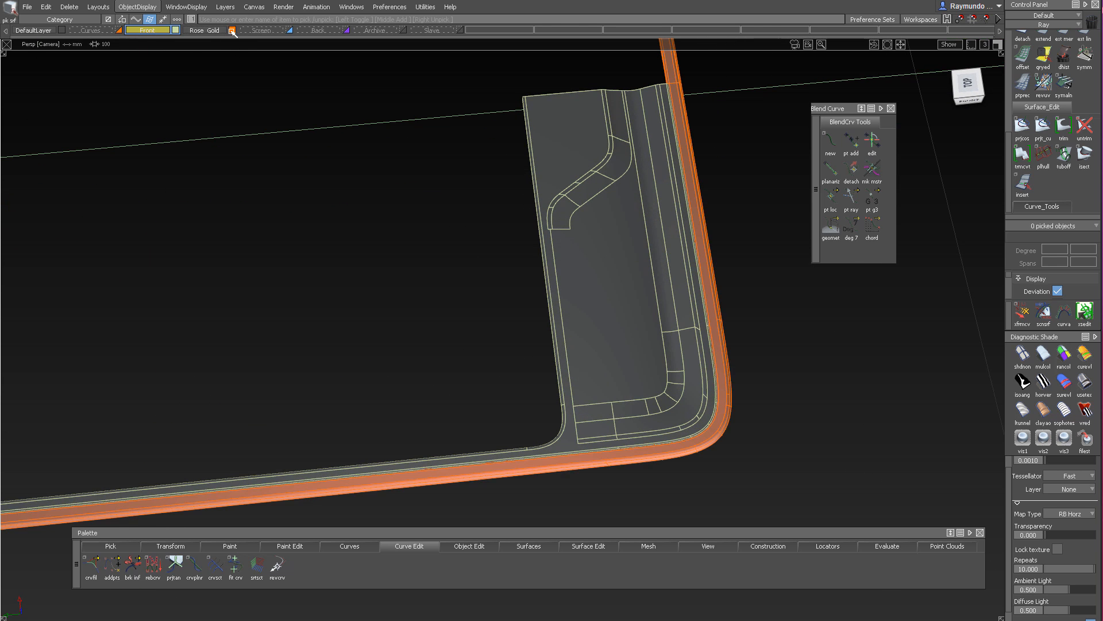
alt+shift+middle_drag(370, 131, 411, 251)
alt+shift+right_drag(411, 251, 320, 207)
alt+shift+drag(320, 207, 269, 59)
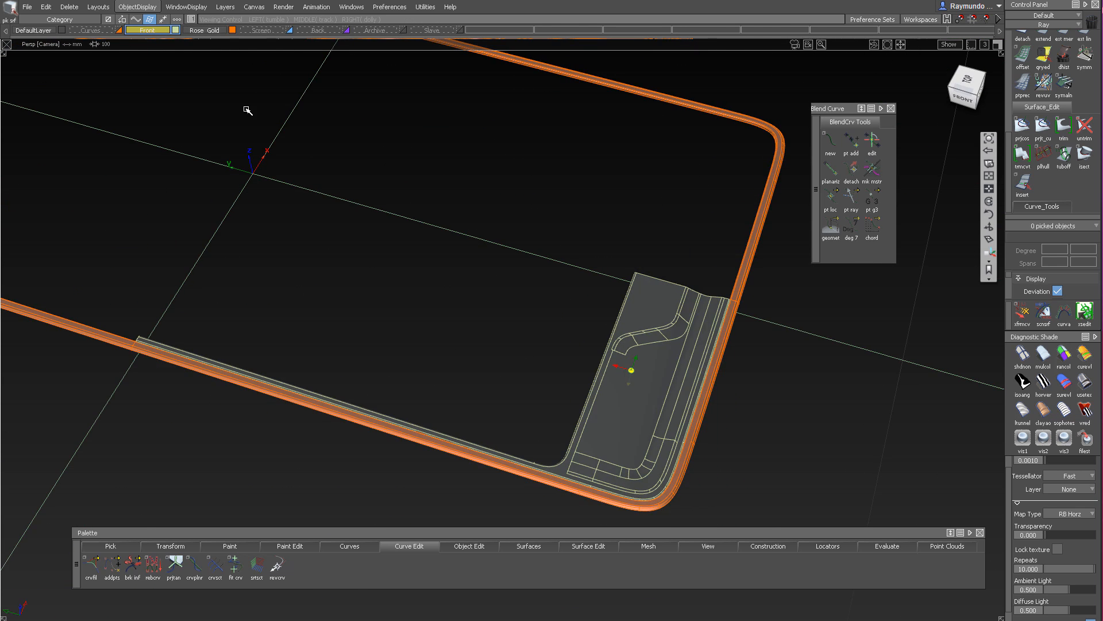
alt+shift+drag(247, 109, 298, 72)
click(232, 31)
Select all the front panel surfaces and create a mirrored duplicate across the phone's lengthwise centre line
alt+shift+middle_drag(513, 255, 431, 188)
alt+shift+drag(431, 188, 339, 204)
ctrl+shift+drag(339, 204, 343, 229)
alt+shift+middle_drag(373, 225, 447, 223)
drag(889, 536, 891, 538)
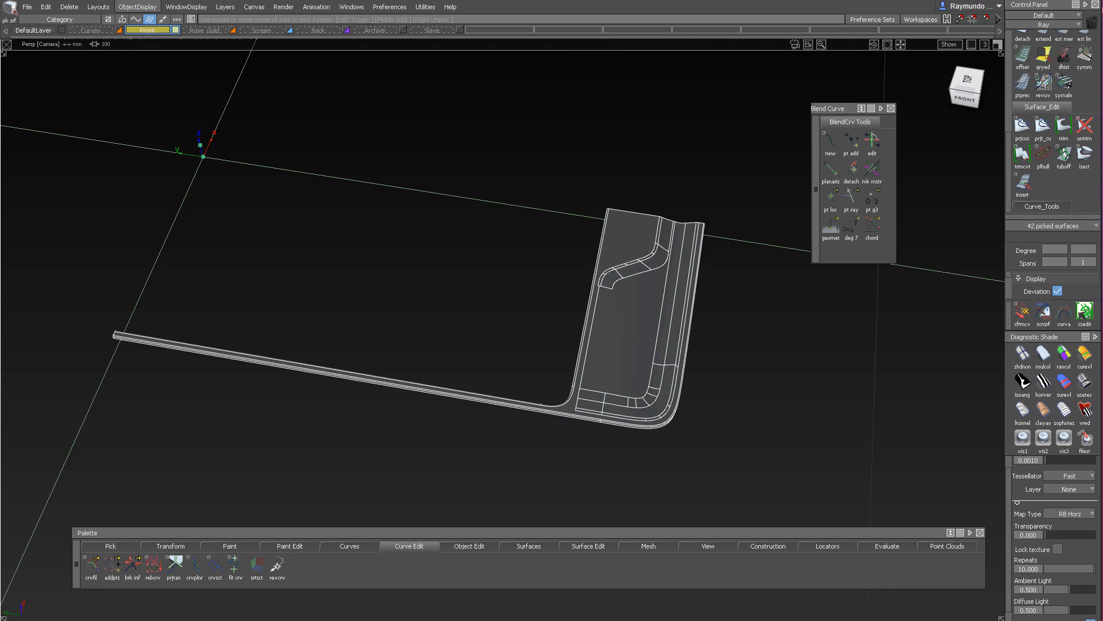
click(46, 7)
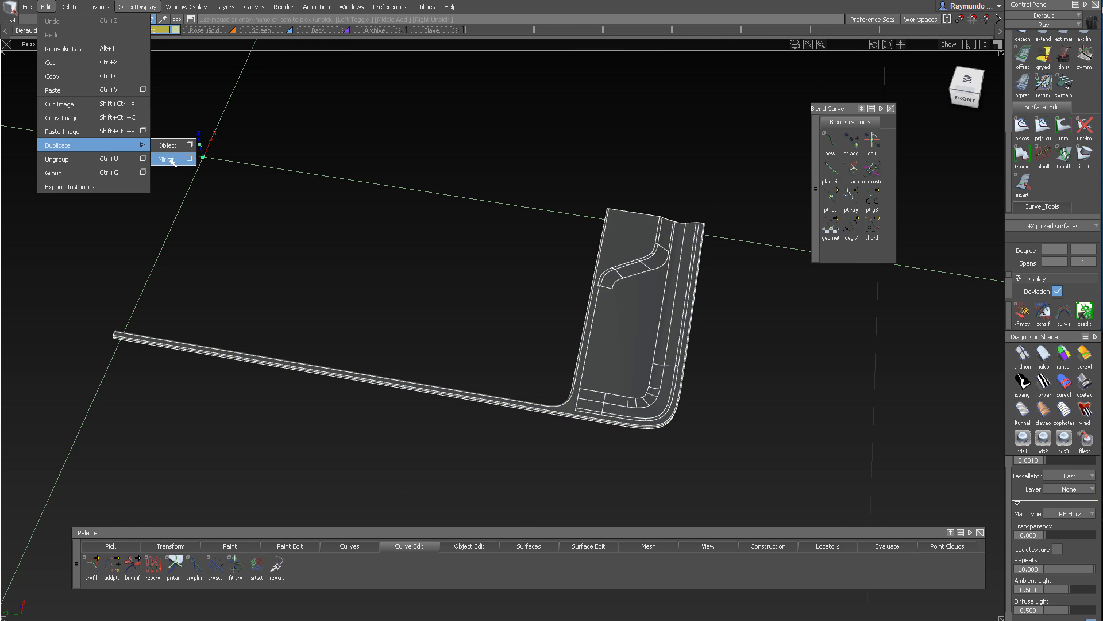
click(167, 160)
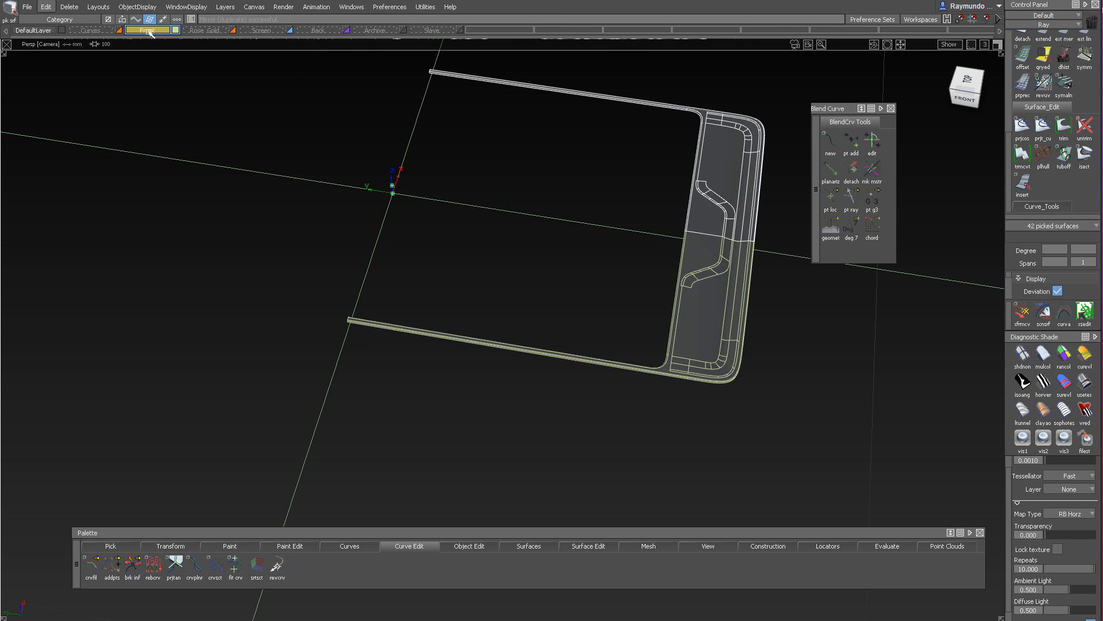
Turn on symmetry for the Front layer and show the Rose Gold, Screen and Back layers with shading only
click(174, 85)
alt+shift+drag(449, 106, 515, 261)
alt+shift+middle_drag(515, 261, 565, 315)
alt+shift+drag(489, 297, 469, 309)
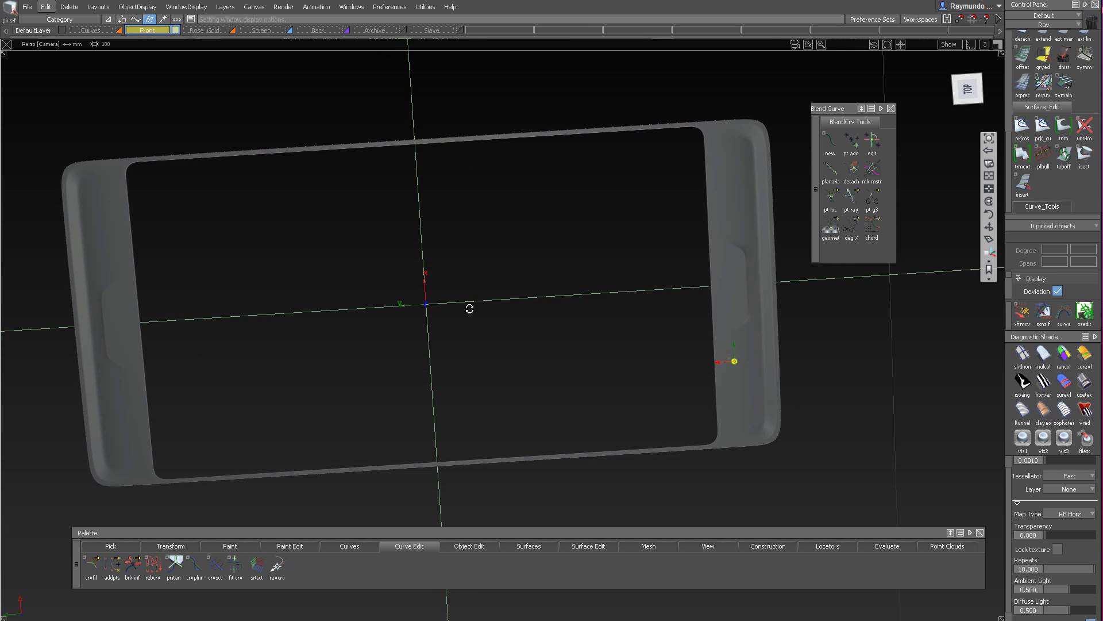
click(234, 30)
click(288, 29)
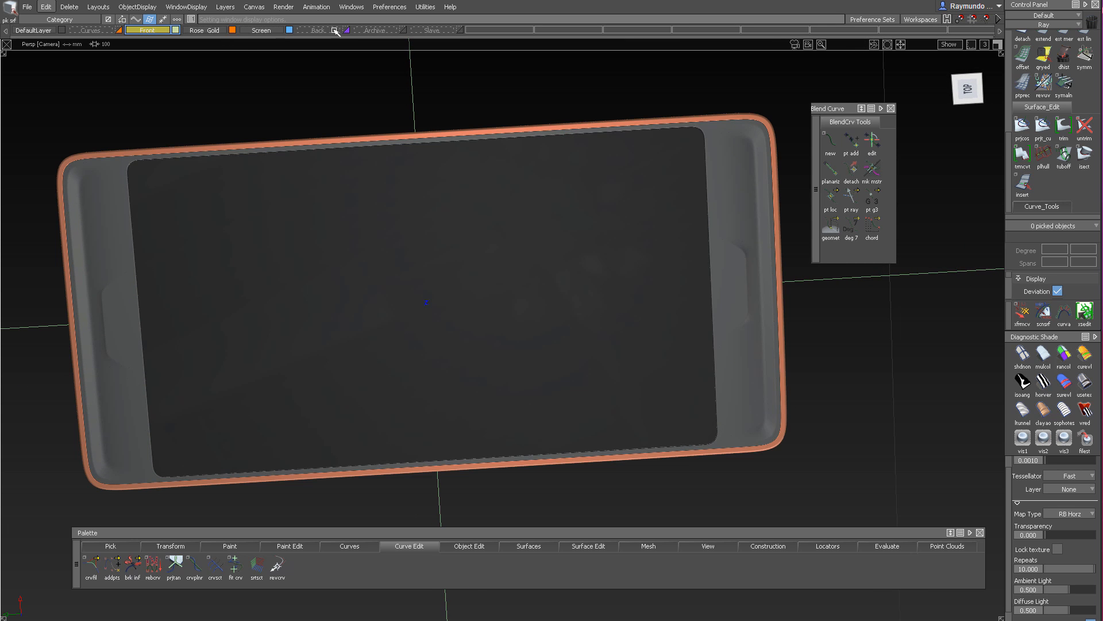
alt+shift+drag(427, 215, 589, 271)
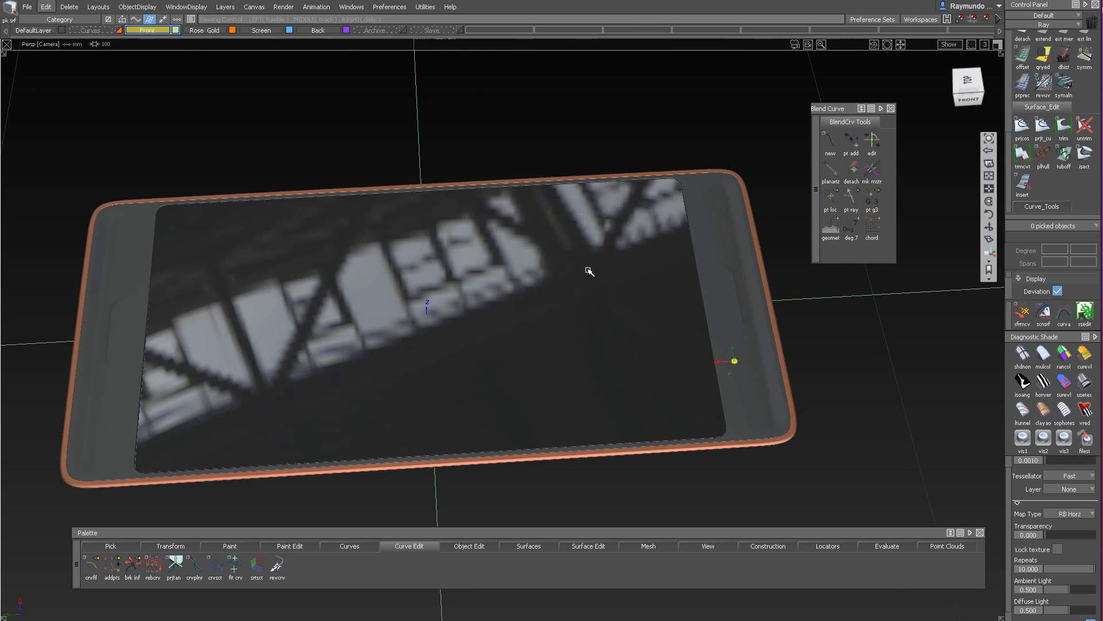
Examine the assembled phone's end panel, corners and frame in shaded view from several low angles
alt+shift+right_drag(588, 271, 812, 421)
alt+shift+drag(813, 422, 669, 347)
alt+shift+middle_drag(668, 347, 586, 431)
alt+shift+drag(586, 431, 473, 118)
alt+shift+middle_drag(707, 296, 632, 209)
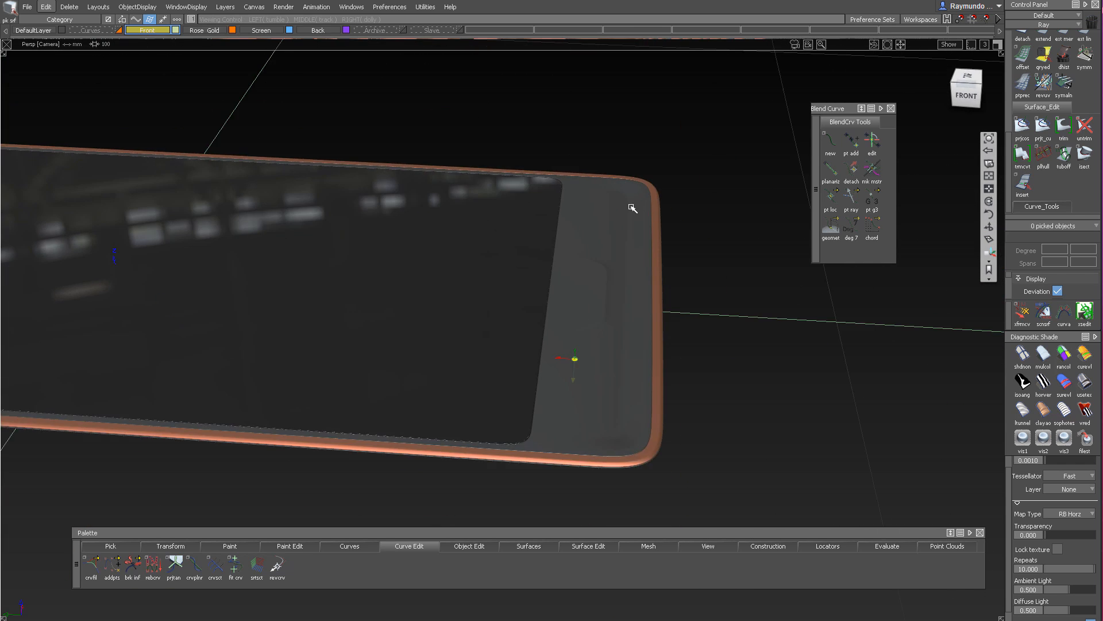
alt+shift+drag(633, 209, 661, 389)
alt+shift+right_drag(661, 390, 518, 339)
alt+shift+drag(518, 339, 423, 286)
alt+shift+middle_drag(422, 287, 559, 283)
alt+shift+drag(559, 283, 697, 198)
alt+shift+click(408, 158)
alt+shift+right_drag(408, 158, 517, 155)
alt+shift+drag(518, 155, 554, 150)
alt+shift+right_drag(554, 150, 449, 141)
mouse_move(449, 141)
alt+shift+mouse_down()
mouse_move(173, 60)
mouse_move(282, 22)
mouse_move(448, 115)
mouse_move(621, 175)
mouse_move(546, 113)
mouse_move(562, 129)
alt+shift+mouse_up()
ctrl+shift+right_drag(563, 129, 527, 100)
Examine the whole front face and the end panel's recess from overhead and tilted angles
alt+shift+right_drag(581, 276, 519, 292)
mouse_move(519, 292)
alt+shift+mouse_down()
mouse_move(37, 101)
mouse_move(17, 138)
alt+shift+mouse_up()
alt+shift+middle_drag(357, 170, 557, 169)
alt+shift+right_drag(557, 168, 396, 172)
alt+shift+drag(397, 172, 505, 322)
alt+shift+middle_drag(505, 323, 632, 288)
alt+shift+drag(529, 190, 500, 213)
alt+shift+right_drag(500, 213, 562, 244)
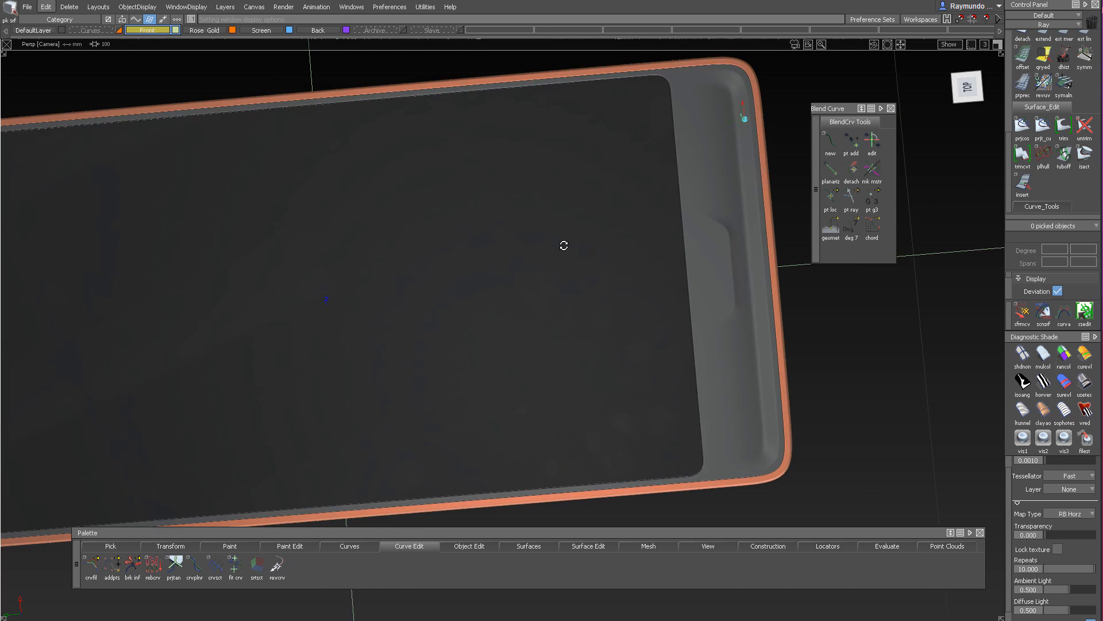
alt+shift+drag(562, 244, 566, 259)
mouse_move(741, 257)
ctrl+shift+right_down()
mouse_move(711, 230)
mouse_move(729, 210)
ctrl+shift+right_up()
mouse_move(699, 222)
alt+shift+mouse_down()
mouse_move(725, 339)
mouse_move(697, 232)
alt+shift+mouse_up()
alt+shift+right_drag(697, 233, 597, 224)
alt+shift+drag(716, 178, 728, 218)
Examine the shaded phone front without wireframe in the orthographic top view, centring on the end panel
click(969, 87)
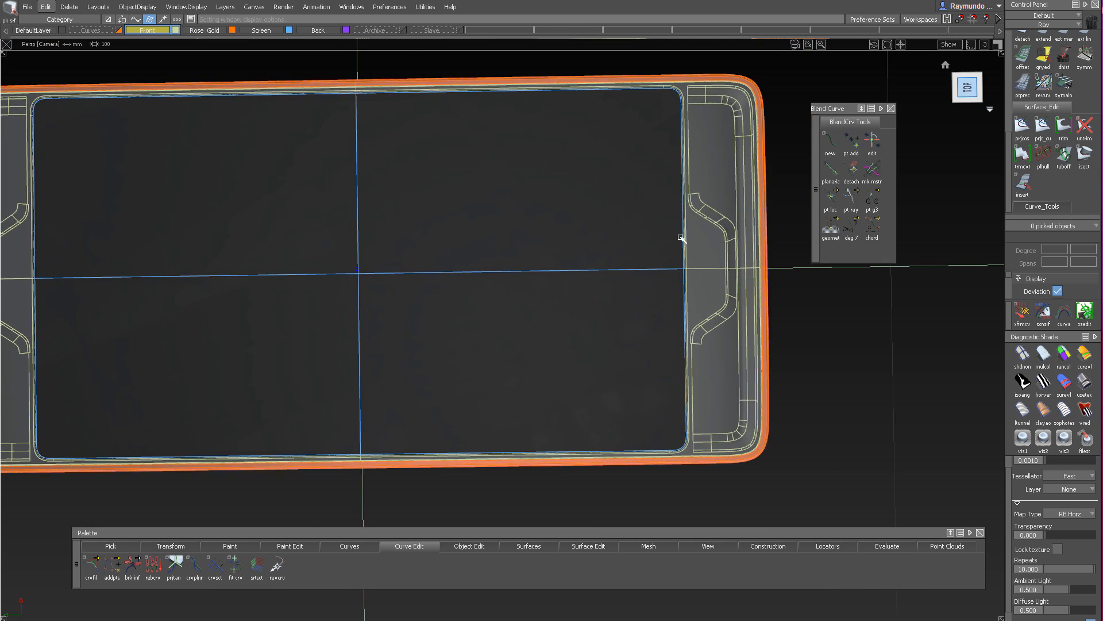
alt+shift+middle_drag(714, 229, 657, 251)
alt+shift+right_drag(657, 251, 589, 261)
ctrl+shift+right_drag(589, 258, 563, 208)
alt+shift+middle_drag(536, 203, 738, 198)
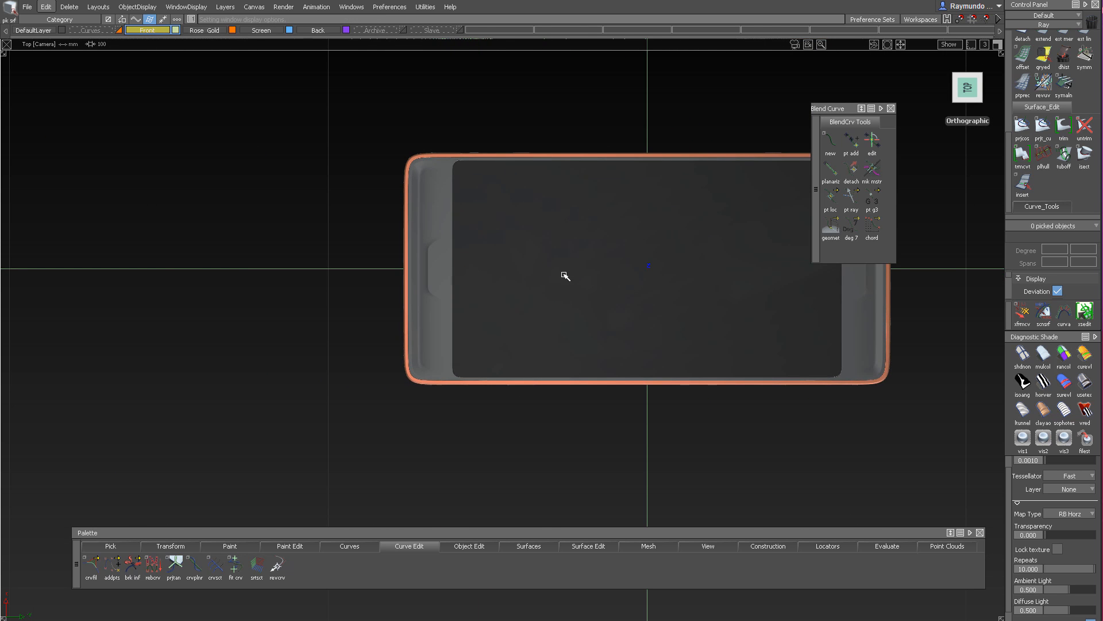
alt+shift+middle_drag(601, 274, 438, 273)
alt+shift+right_drag(438, 273, 446, 272)
alt+shift+right_drag(625, 235, 682, 233)
alt+shift+middle_drag(648, 232, 623, 234)
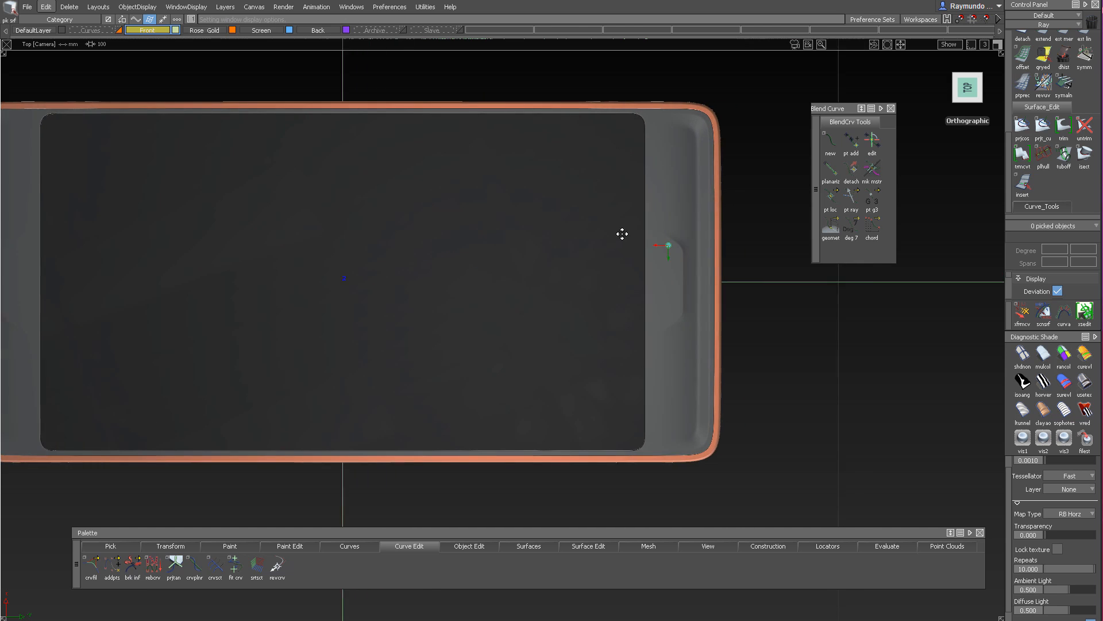
Examine the recess, angled strip and rounded corners up close in perspective, with and without wireframe
alt+shift+right_drag(622, 234, 738, 180)
alt+shift+drag(664, 281, 680, 177)
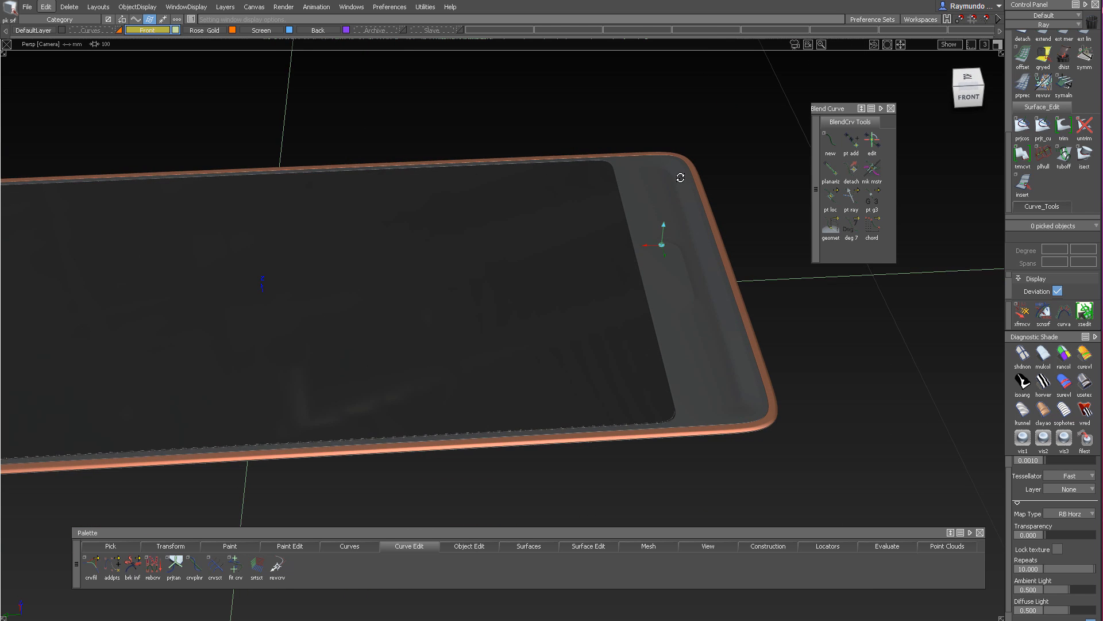
alt+shift+right_drag(680, 177, 739, 241)
alt+shift+drag(738, 241, 750, 385)
alt+shift+middle_drag(670, 167, 676, 263)
alt+shift+drag(724, 172, 704, 144)
alt+shift+right_drag(738, 199, 707, 212)
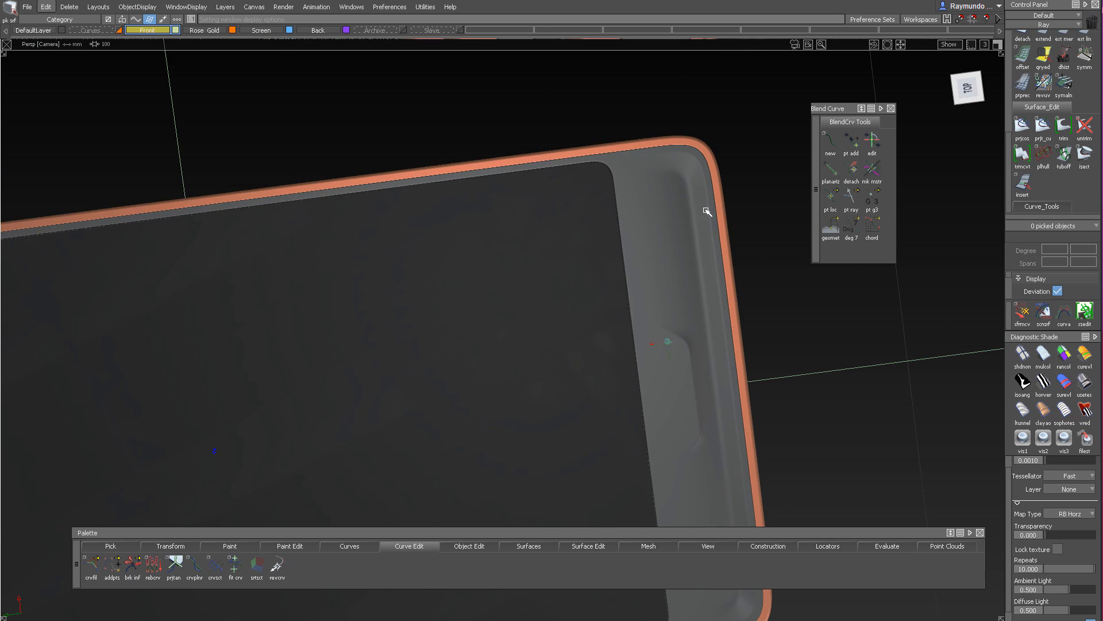
alt+shift+drag(707, 212, 727, 229)
alt+shift+middle_drag(689, 253, 680, 106)
alt+shift+drag(736, 304, 717, 318)
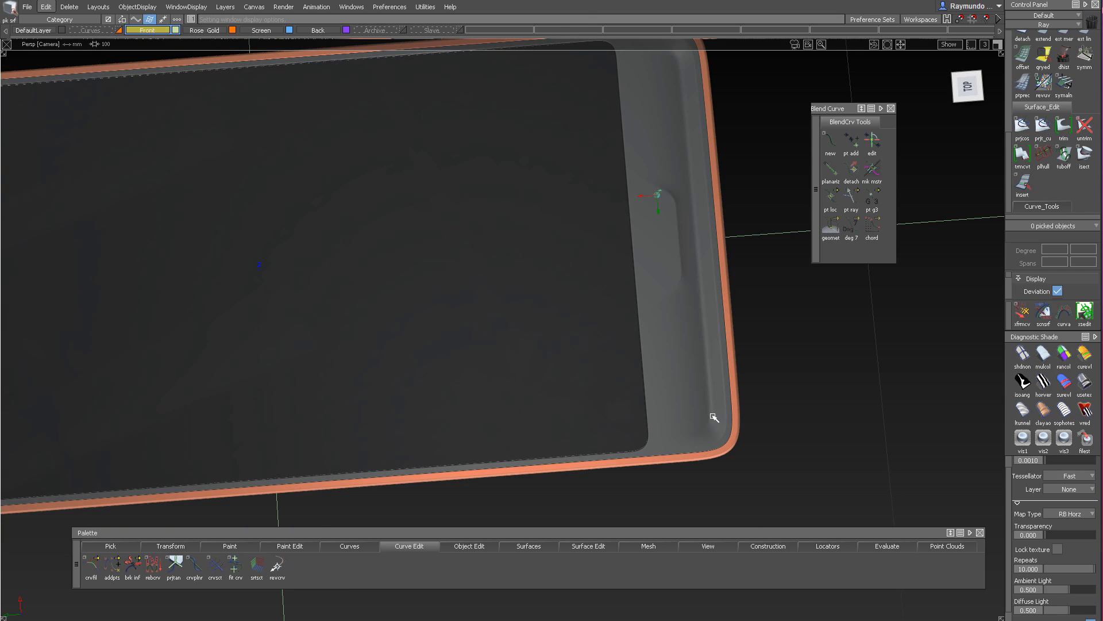
alt+shift+middle_drag(680, 135, 685, 193)
alt+shift+drag(715, 253, 711, 199)
ctrl+shift+right_drag(709, 190, 673, 117)
alt+shift+right_drag(709, 225, 768, 234)
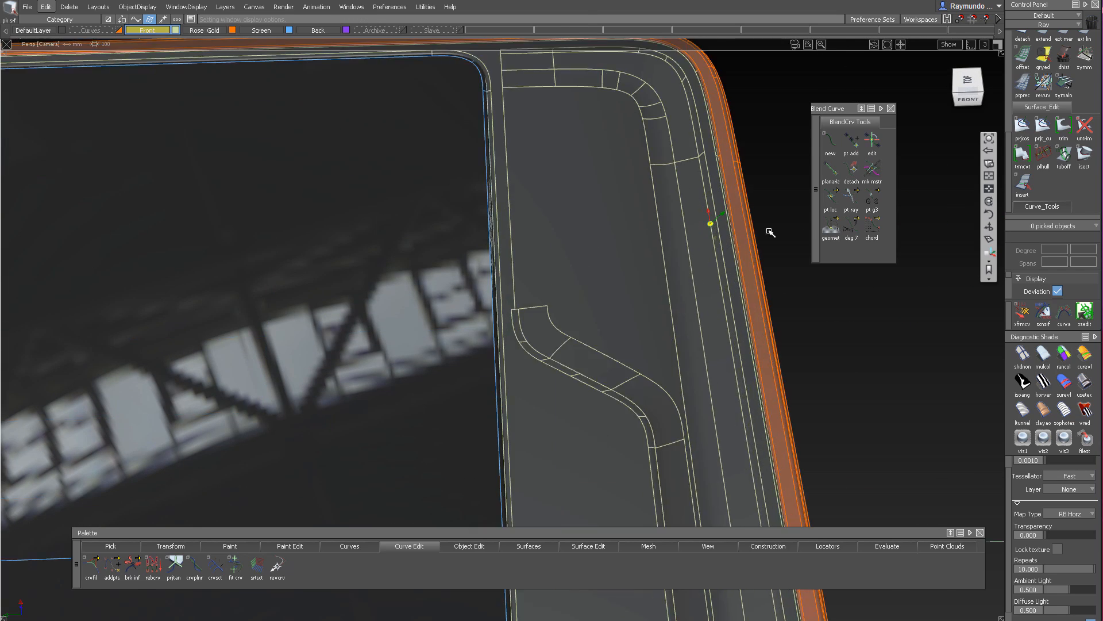
alt+shift+drag(768, 234, 769, 283)
alt+shift+right_drag(768, 282, 704, 255)
alt+shift+drag(662, 188, 631, 18)
Turn off the Front layer's symmetry and hide the Rose Gold, Screen and Back layers
alt+shift+drag(659, 126, 194, 45)
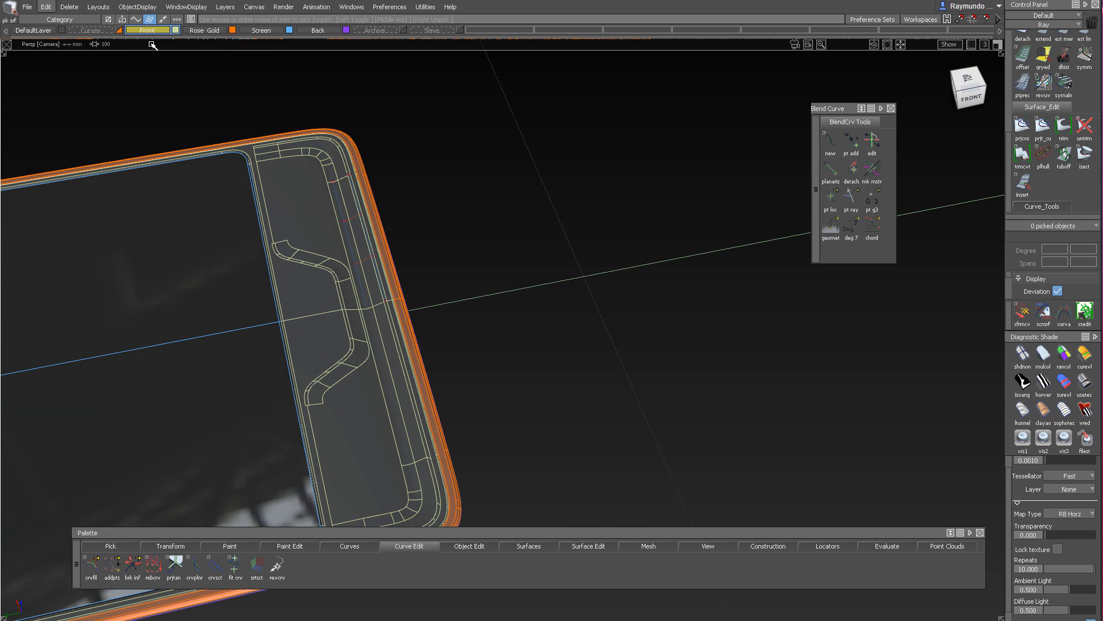
alt+shift+right_drag(550, 120, 803, 148)
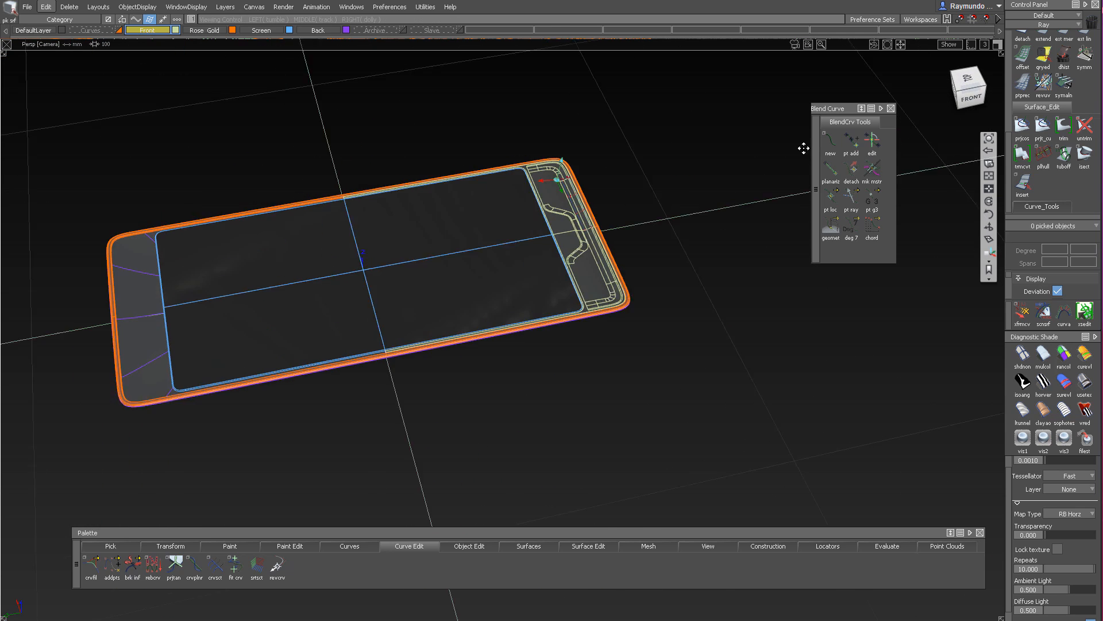
alt+shift+drag(802, 147, 539, 266)
alt+shift+right_drag(539, 266, 448, 189)
alt+shift+drag(448, 190, 238, 32)
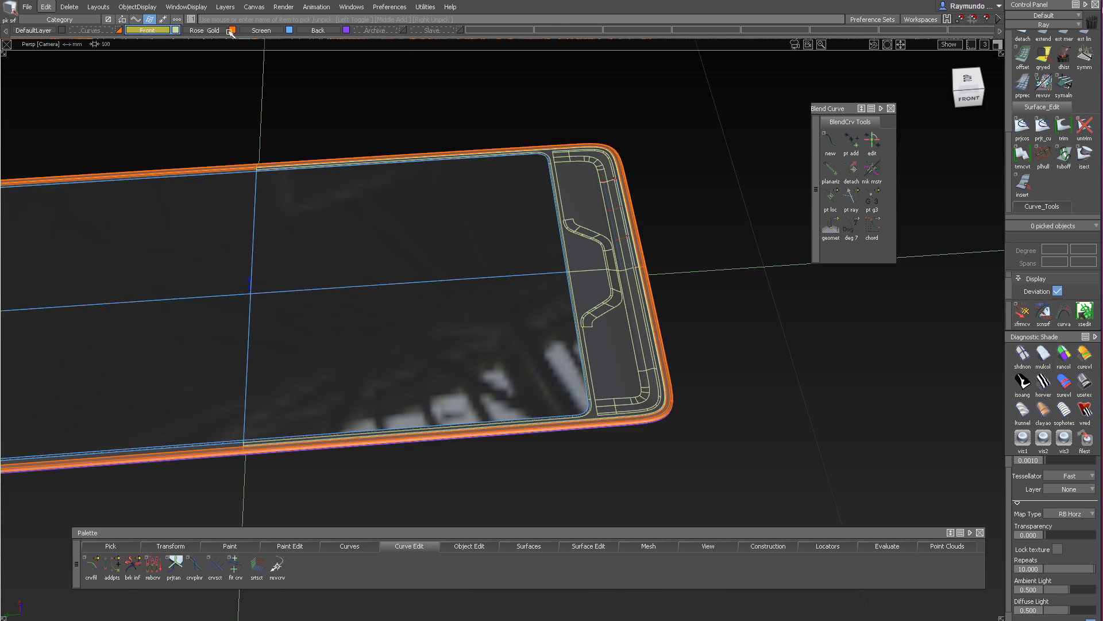
click(286, 32)
click(346, 31)
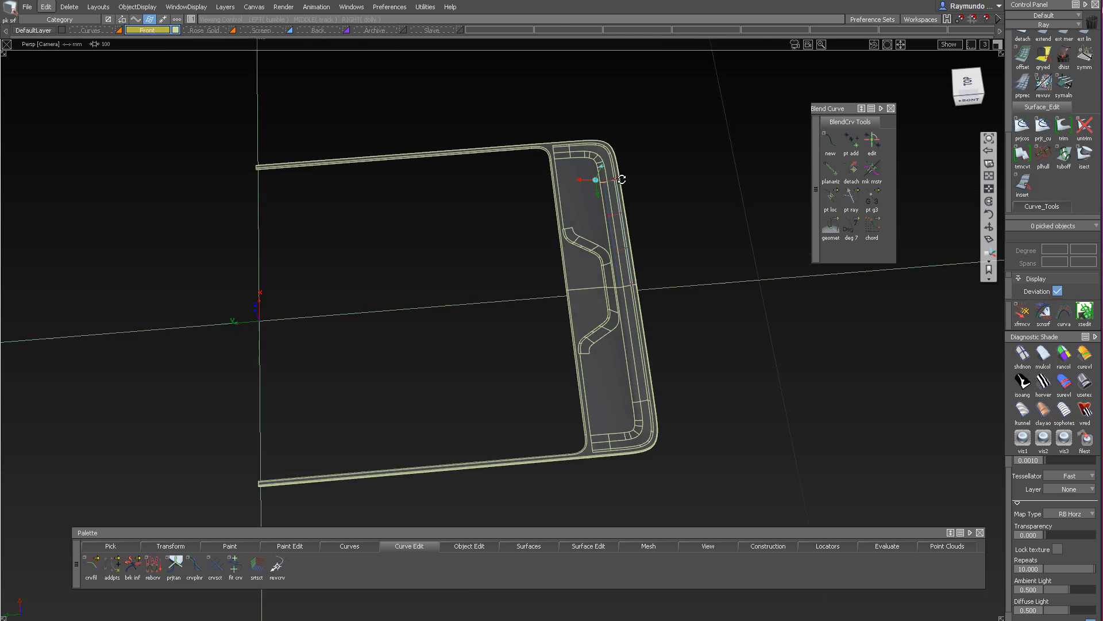
Select the mirrored half of the front panel in the top view and delete it
alt+shift+drag(636, 205, 591, 196)
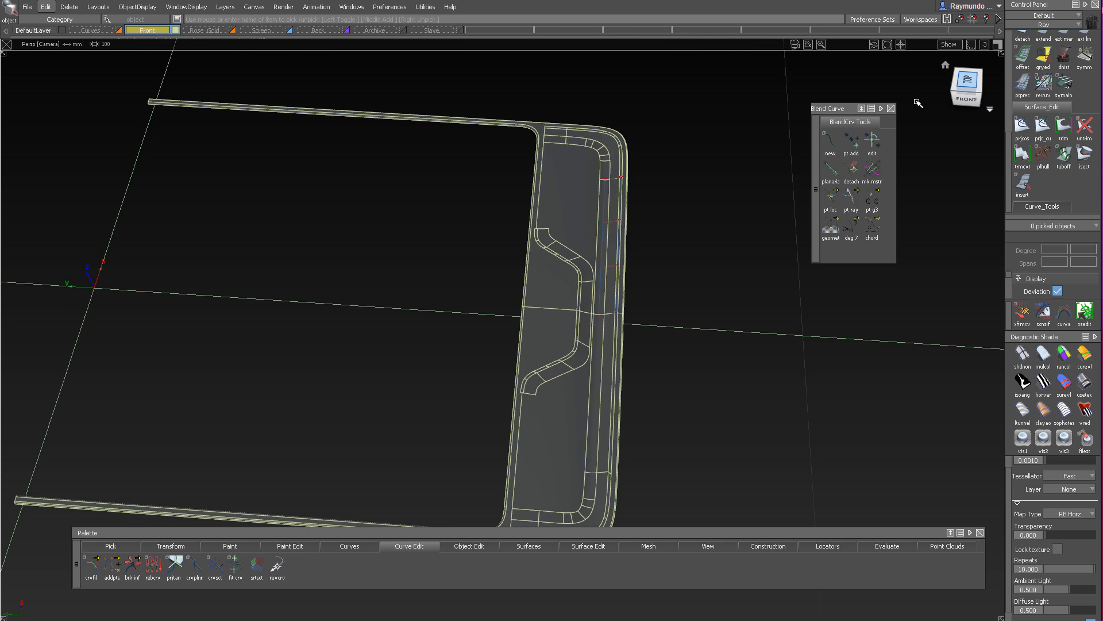
alt+shift+middle_drag(673, 148, 724, 159)
ctrl+shift+drag(384, 78, 124, 99)
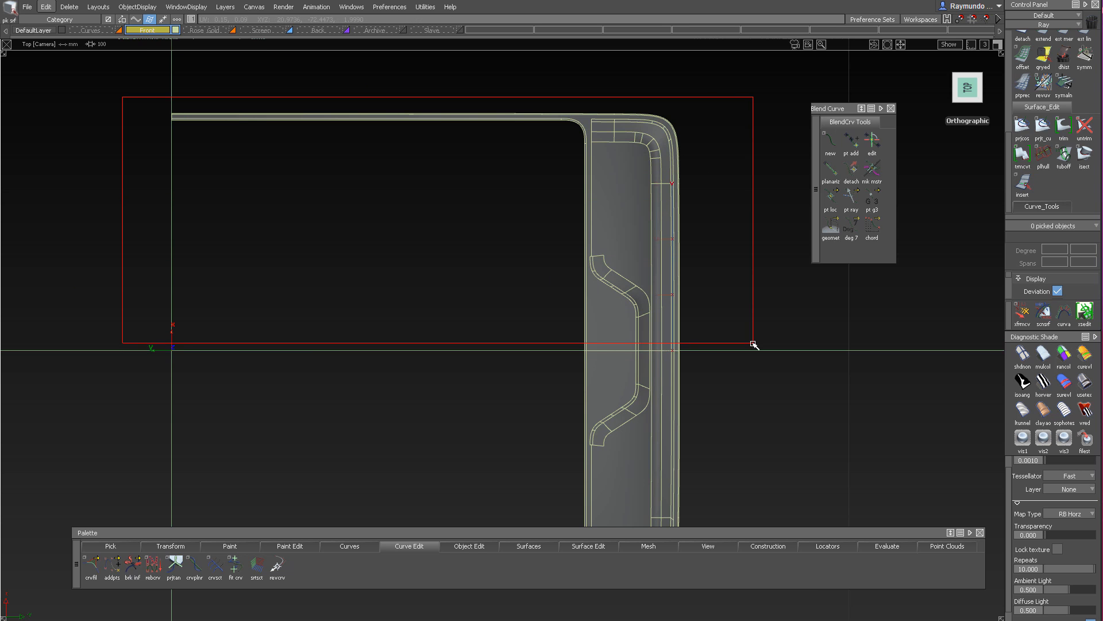
key(Delete)
Examine the remaining half panel, its recess, corner bend and angled strip from several angles
alt+shift+drag(663, 360, 160, 72)
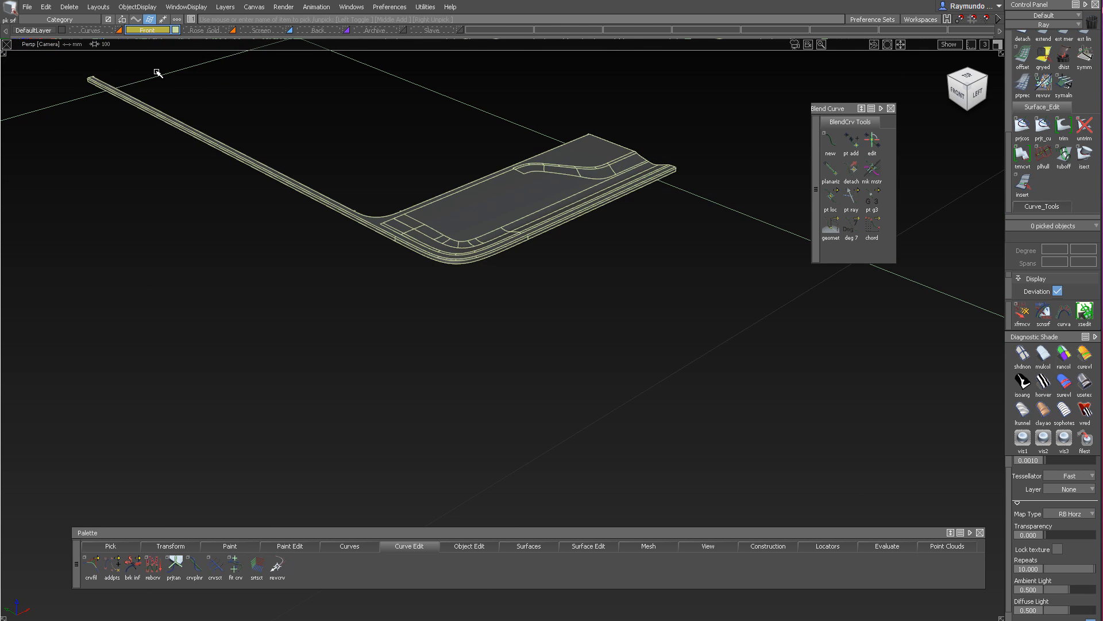
click(662, 185)
alt+shift+right_drag(598, 149, 678, 167)
alt+shift+drag(677, 167, 638, 256)
alt+shift+middle_drag(638, 256, 500, 241)
alt+shift+right_drag(620, 201, 649, 167)
alt+shift+drag(649, 167, 694, 327)
alt+shift+drag(687, 229, 725, 223)
alt+shift+right_drag(725, 223, 625, 189)
alt+shift+drag(626, 189, 646, 222)
alt+shift+right_drag(602, 242, 678, 242)
alt+shift+drag(678, 241, 473, 286)
alt+shift+right_drag(604, 239, 635, 253)
alt+shift+drag(635, 253, 513, 472)
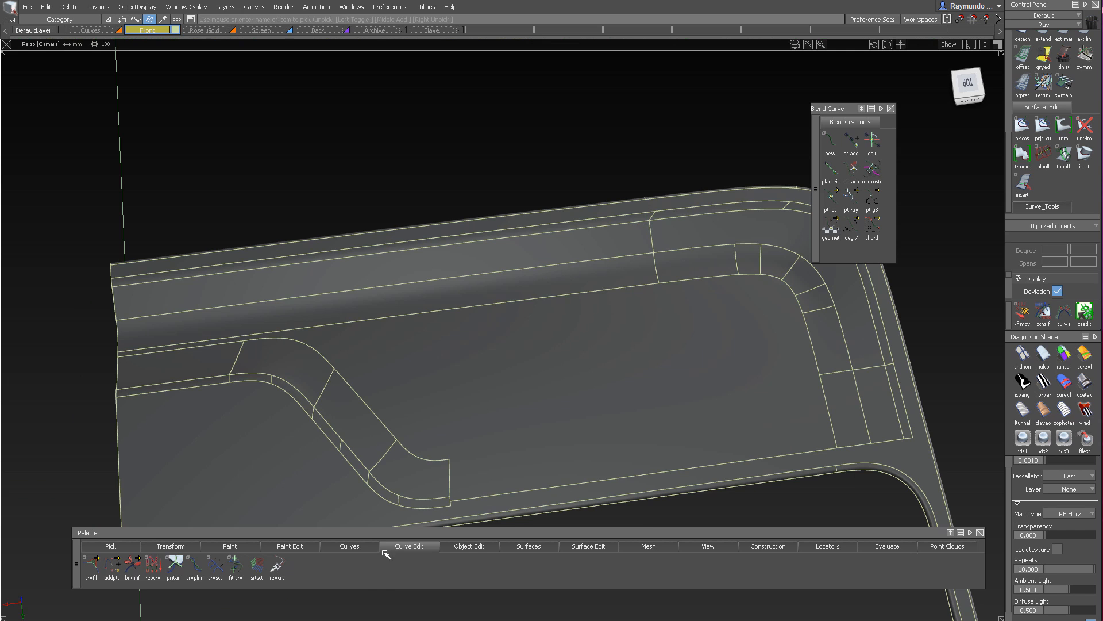
Place a circle primitive on the cross seam of the sloped band between the angled strip and the corner
right_click(362, 548)
right_click(396, 547)
click(454, 262)
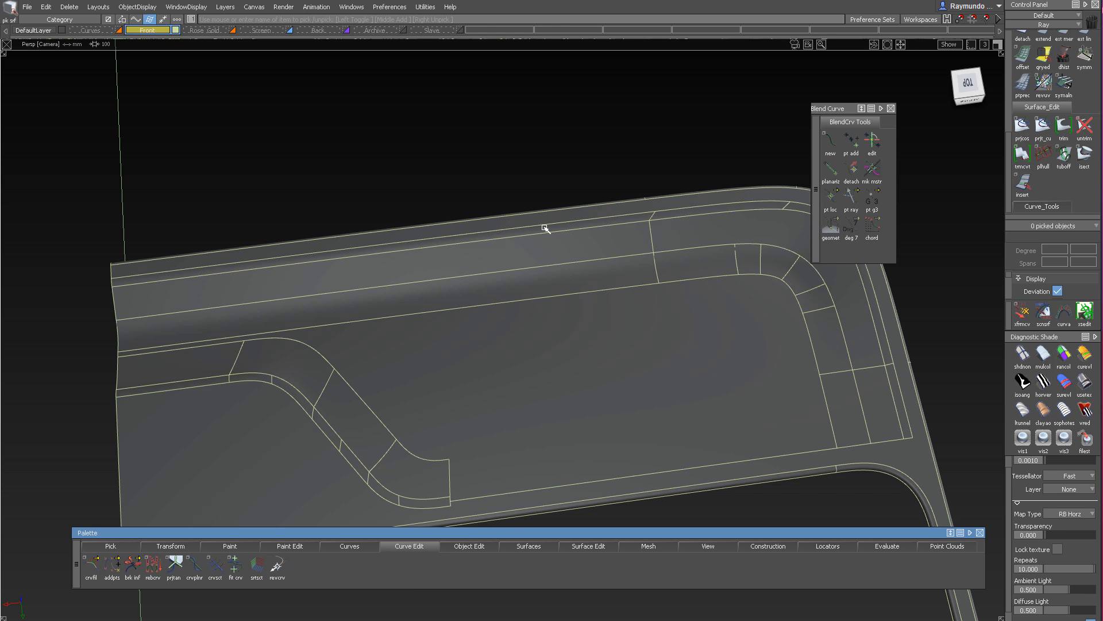
alt+shift+drag(422, 323, 673, 226)
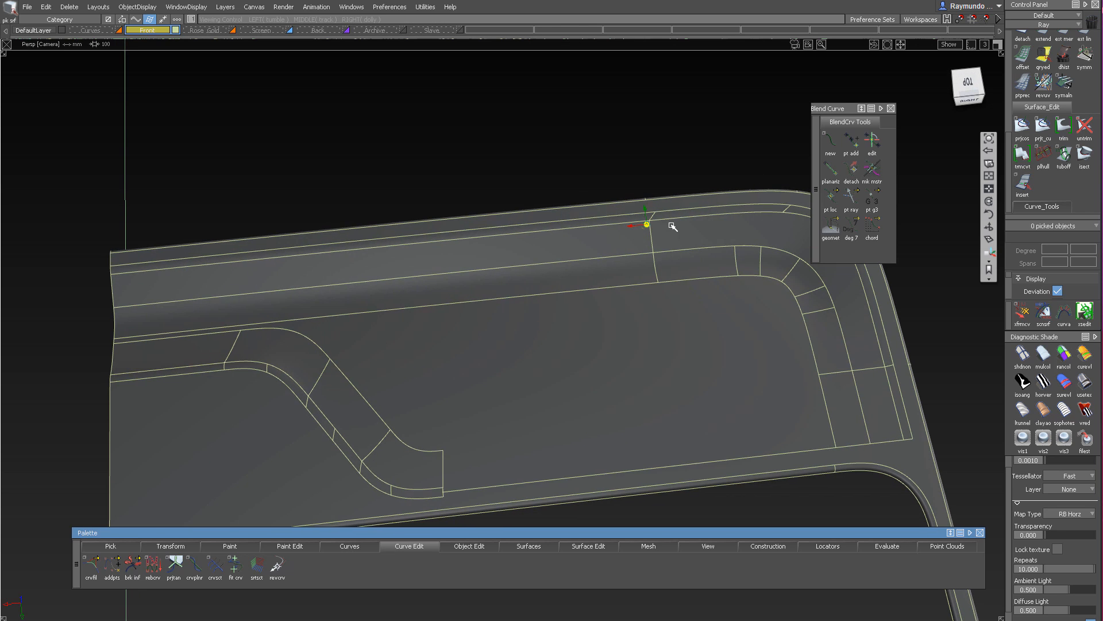
alt+shift+drag(396, 471, 386, 514)
right_click(351, 547)
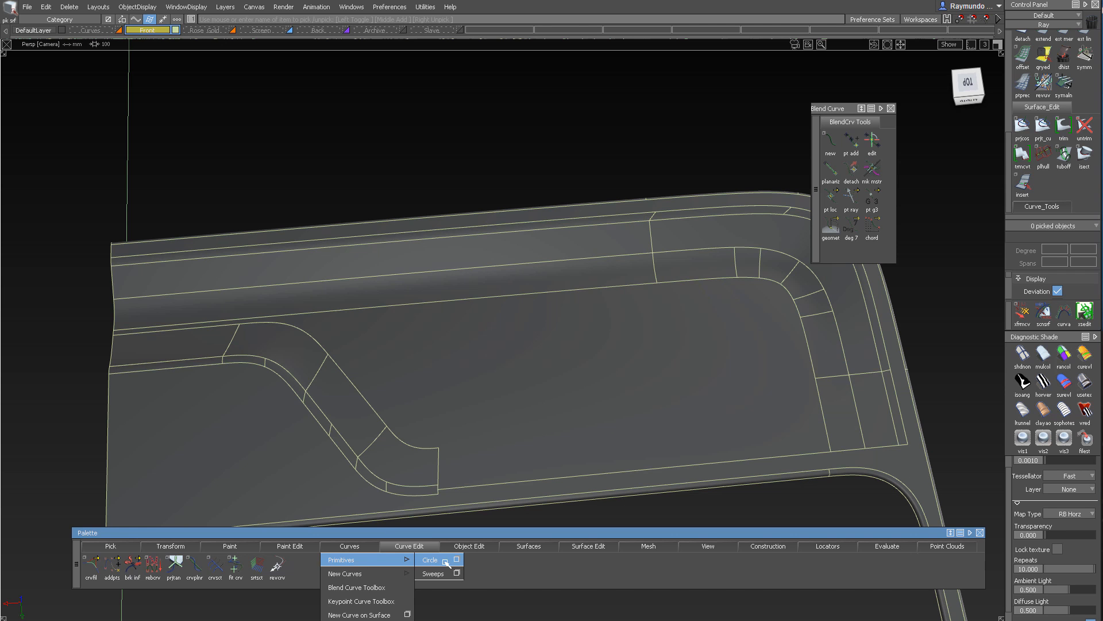
click(446, 563)
scroll(653, 251, up, 5)
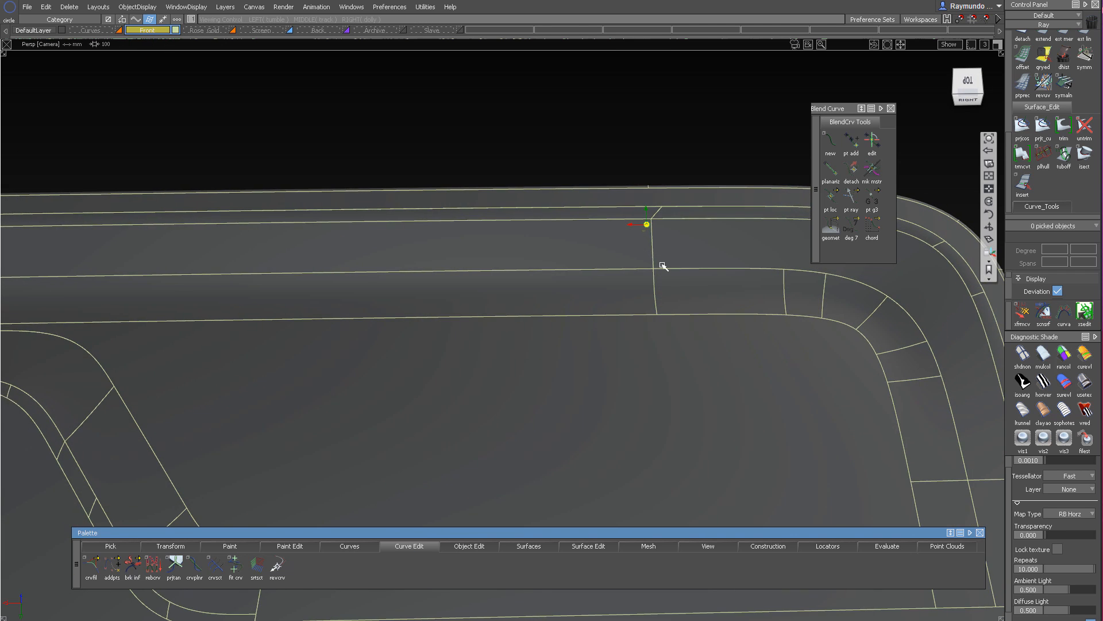
alt+shift+drag(659, 246, 652, 141)
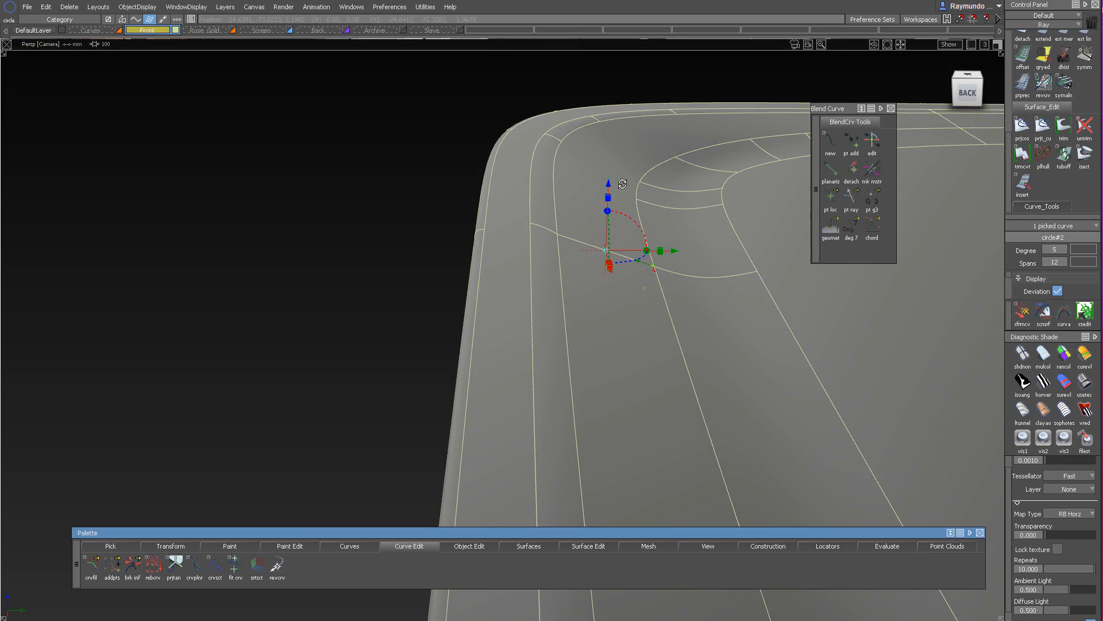
Lay the circle along the sloped band and scale it to fit between the band's two edge lines
alt+shift+drag(608, 193, 103, 305)
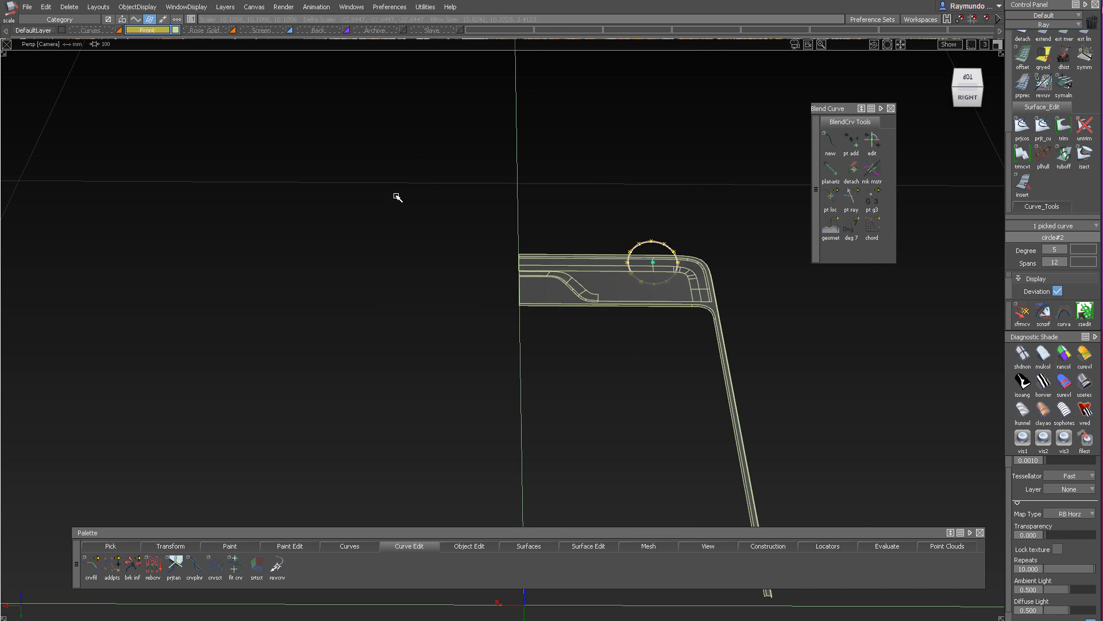
alt+shift+right_drag(339, 219, 646, 330)
alt+shift+drag(645, 330, 699, 213)
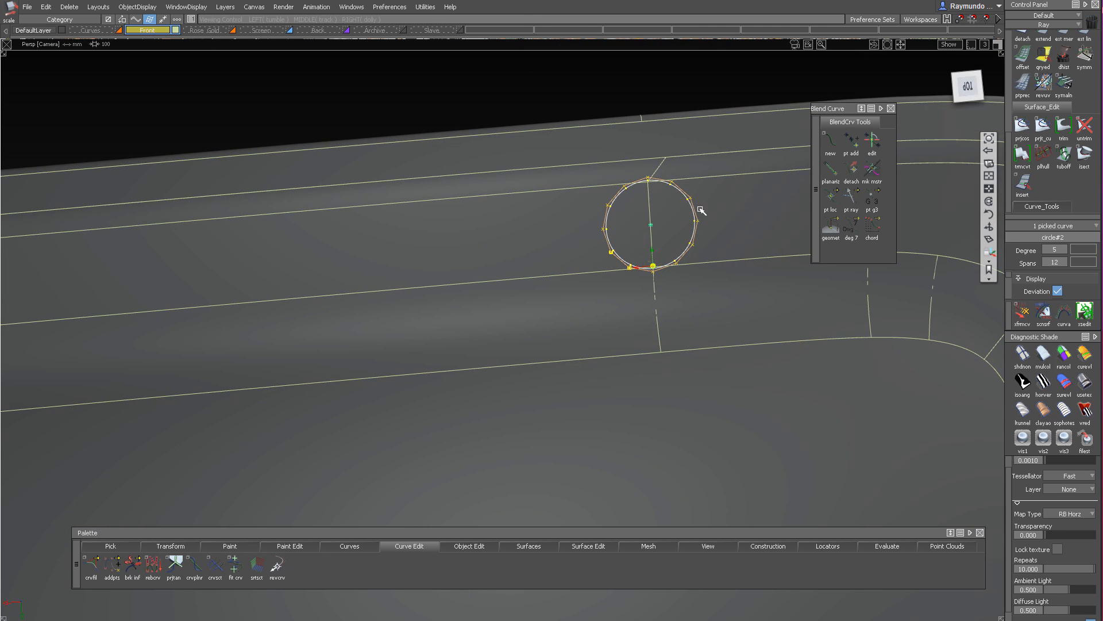
alt+shift+right_drag(700, 213, 667, 165)
alt+shift+middle_drag(667, 165, 681, 198)
ctrl+shift+middle_drag(685, 125, 710, 124)
drag(710, 124, 696, 127)
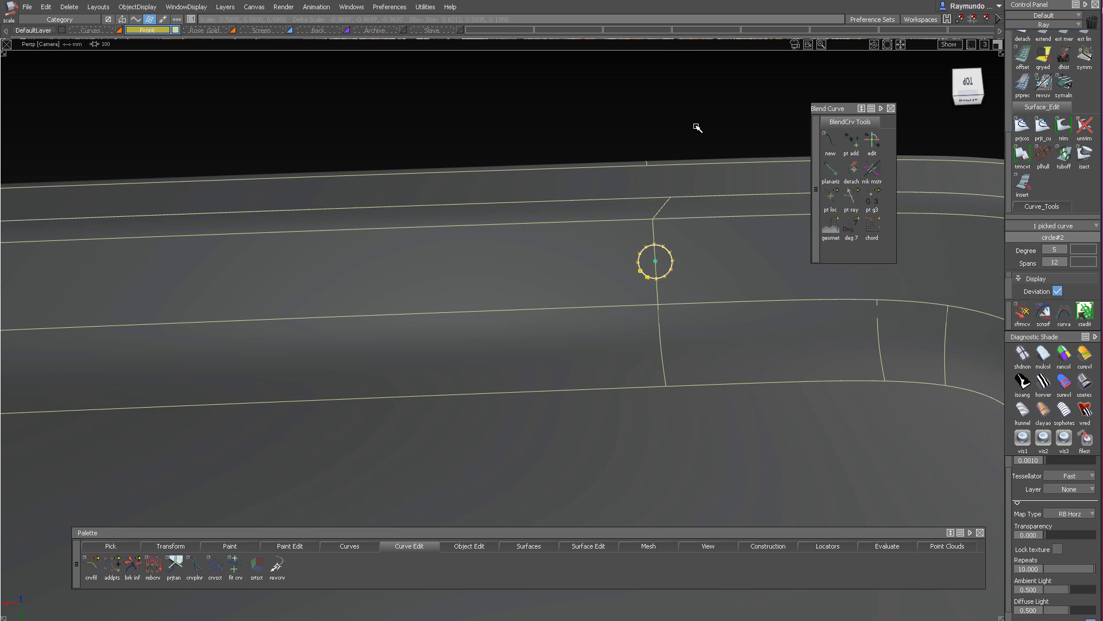
key(alt+shift)
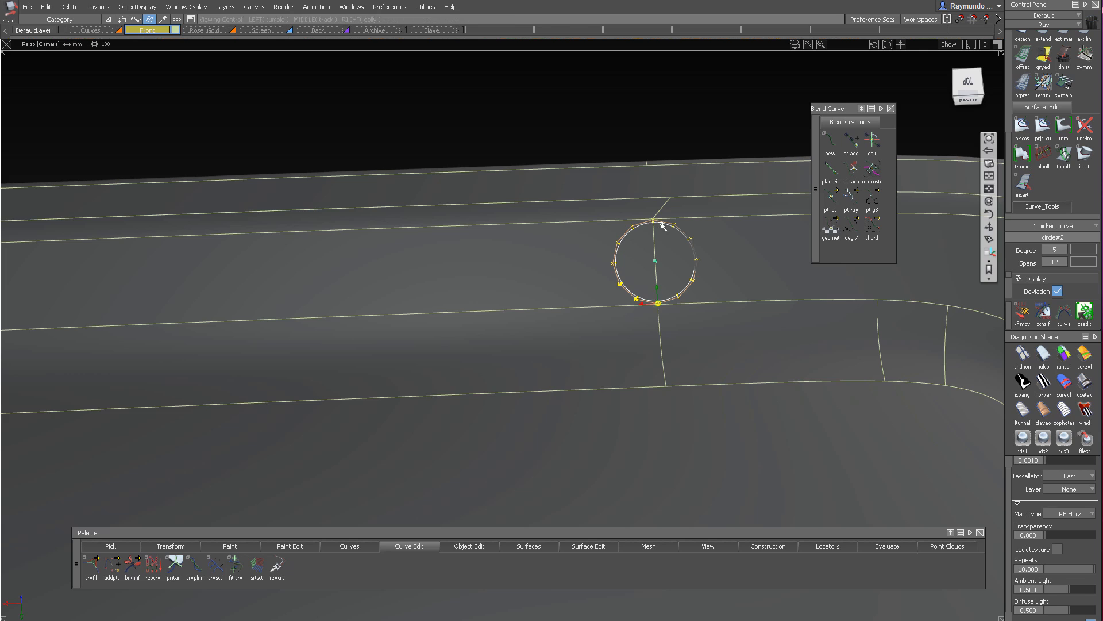
Examine the circle's position and fit on the sloped band from close up and overhead, and clear the selection
alt+shift+right_drag(691, 225, 665, 180)
alt+shift+drag(665, 180, 706, 154)
alt+shift+right_drag(706, 155, 656, 219)
alt+shift+drag(655, 218, 663, 313)
alt+shift+right_drag(663, 313, 645, 328)
alt+shift+drag(645, 327, 676, 302)
ctrl+shift+drag(677, 304, 677, 232)
alt+shift+right_drag(739, 228, 663, 202)
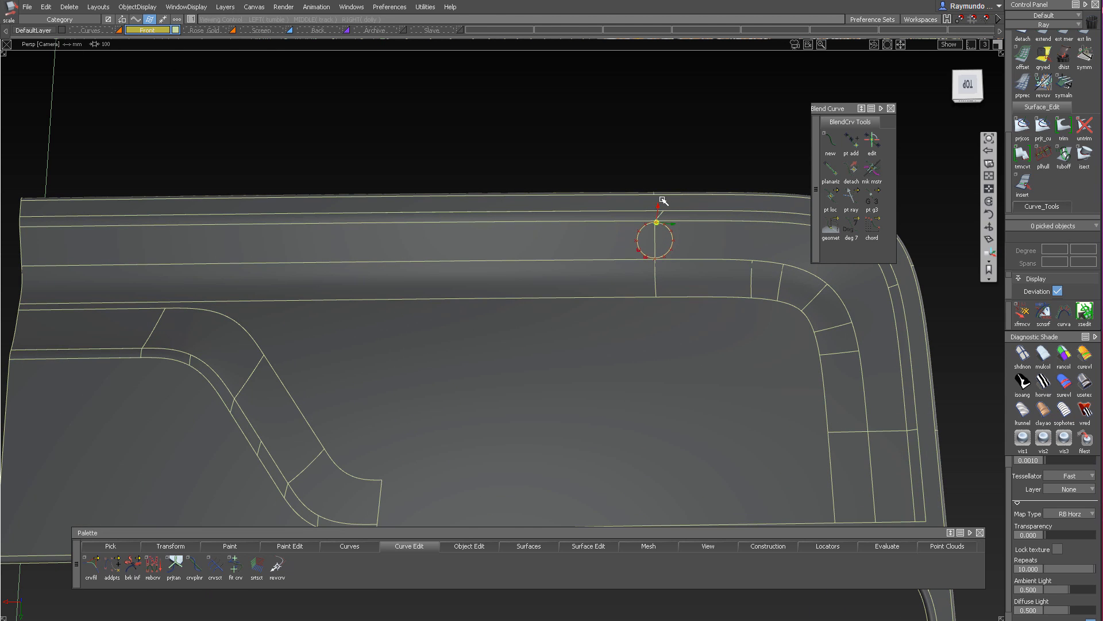
Move the circle about 3.2 mm along the sloped band toward the corner and nudge it 0.02 mm crosswise between the edge lines
ctrl+shift+drag(662, 203, 657, 259)
alt+shift+click(967, 84)
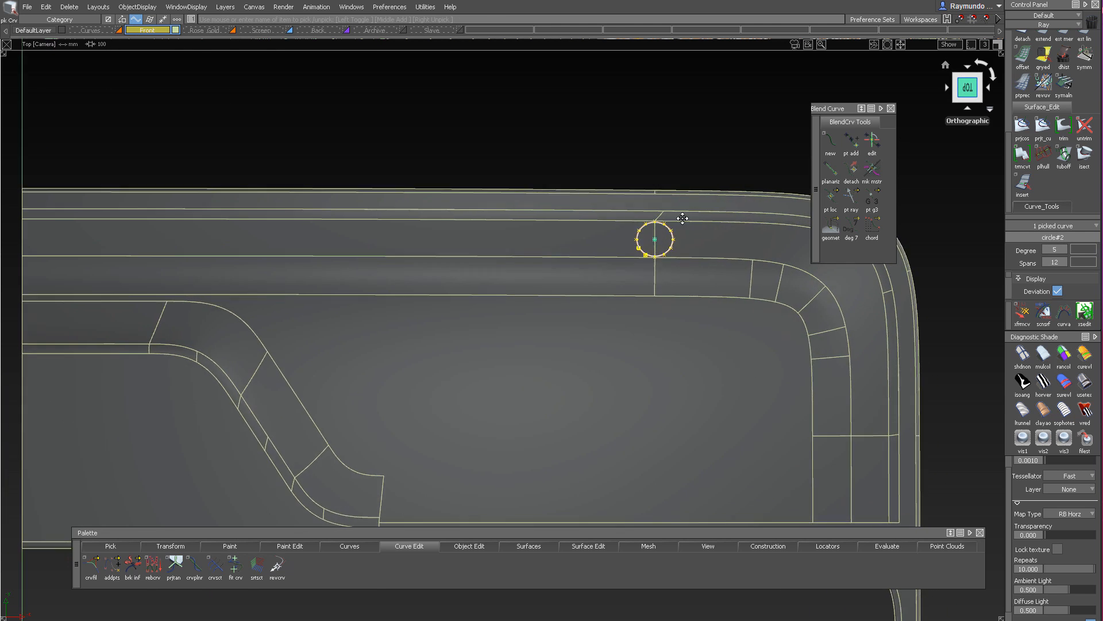
alt+shift+middle_drag(682, 216, 603, 252)
ctrl+shift+middle_drag(647, 248, 648, 185)
mouse_move(724, 188)
middle_down()
mouse_move(759, 185)
mouse_move(736, 188)
middle_up()
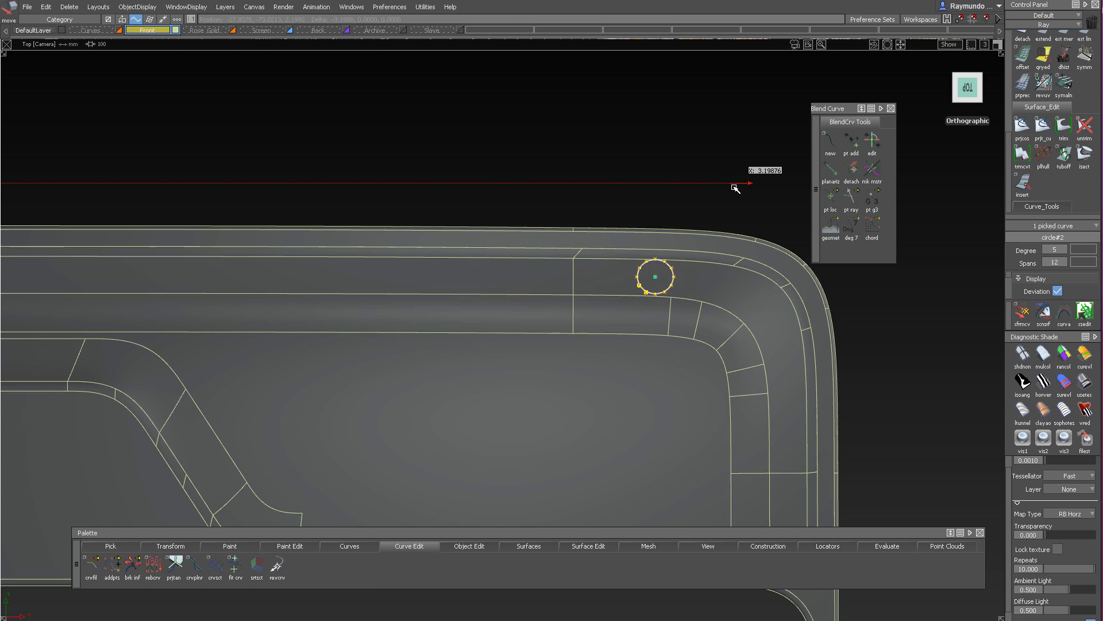
alt+shift+right_drag(751, 187, 806, 180)
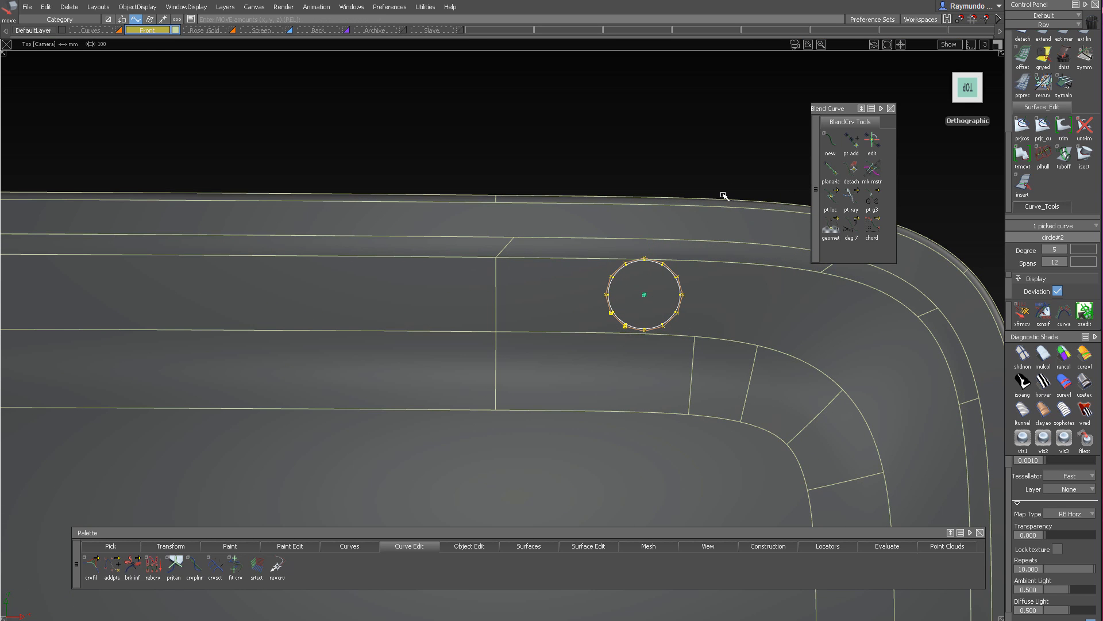
ctrl+shift+middle_drag(723, 193, 725, 179)
right_drag(724, 176, 725, 177)
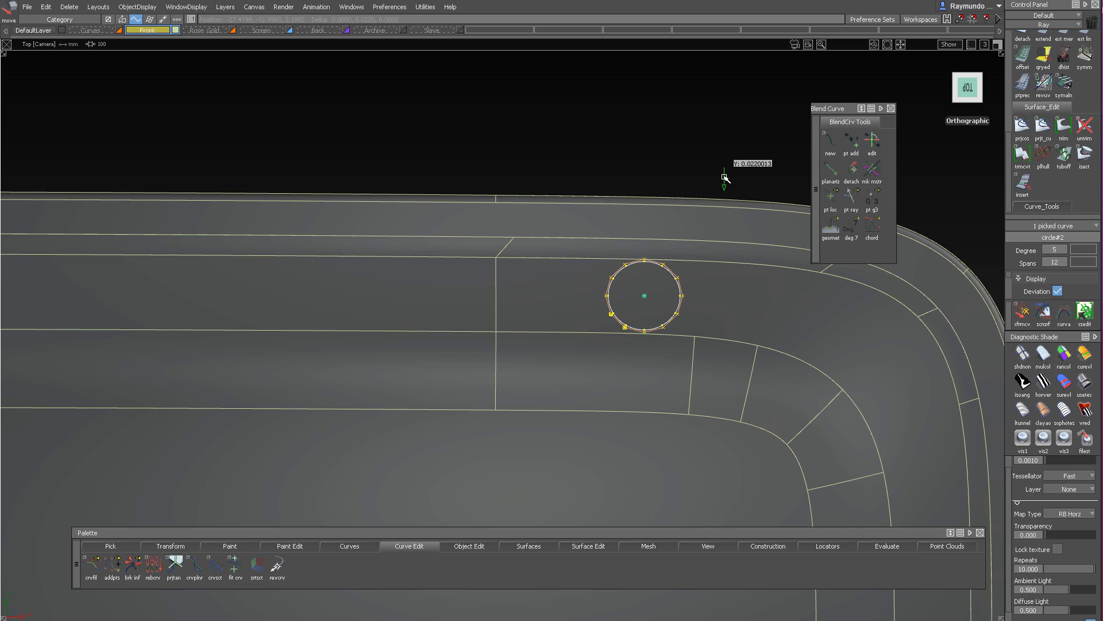
Scale the circle down slightly so it sits just inside the band's two edge lines
alt+shift+right_drag(721, 233, 657, 273)
ctrl+shift+drag(684, 350, 720, 368)
click(705, 257)
alt+shift+right_drag(706, 256, 772, 110)
drag(773, 109, 769, 109)
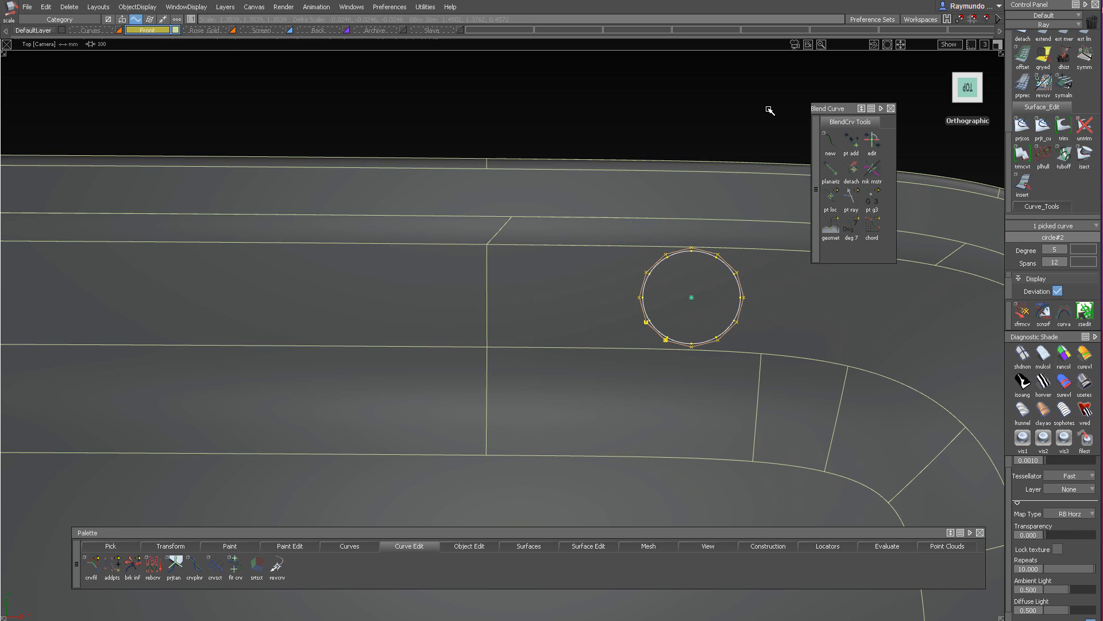
Detach the circle at its uppermost and lowermost points and delete the half facing away from the corner
alt+shift+right_drag(769, 114, 683, 138)
alt+shift+middle_drag(682, 138, 686, 117)
ctrl+shift+drag(685, 167, 688, 229)
alt+shift+right_drag(575, 241, 753, 224)
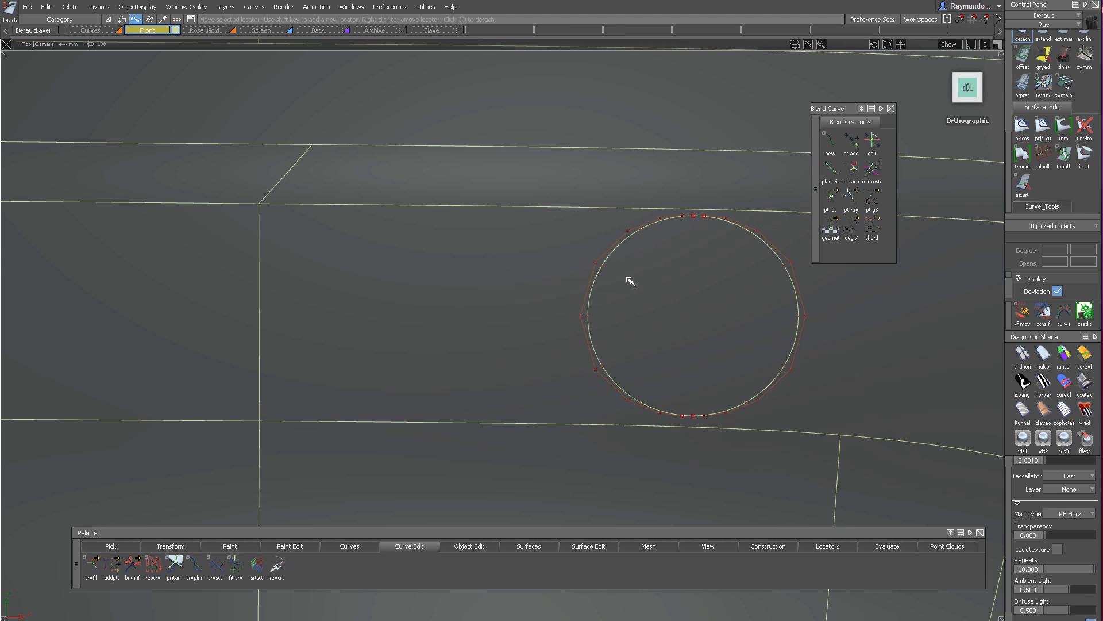
ctrl+shift+drag(630, 281, 615, 287)
drag(580, 305, 650, 347)
alt+shift+right_drag(650, 347, 611, 346)
alt+shift+middle_drag(611, 346, 650, 323)
key(Delete)
click(650, 315)
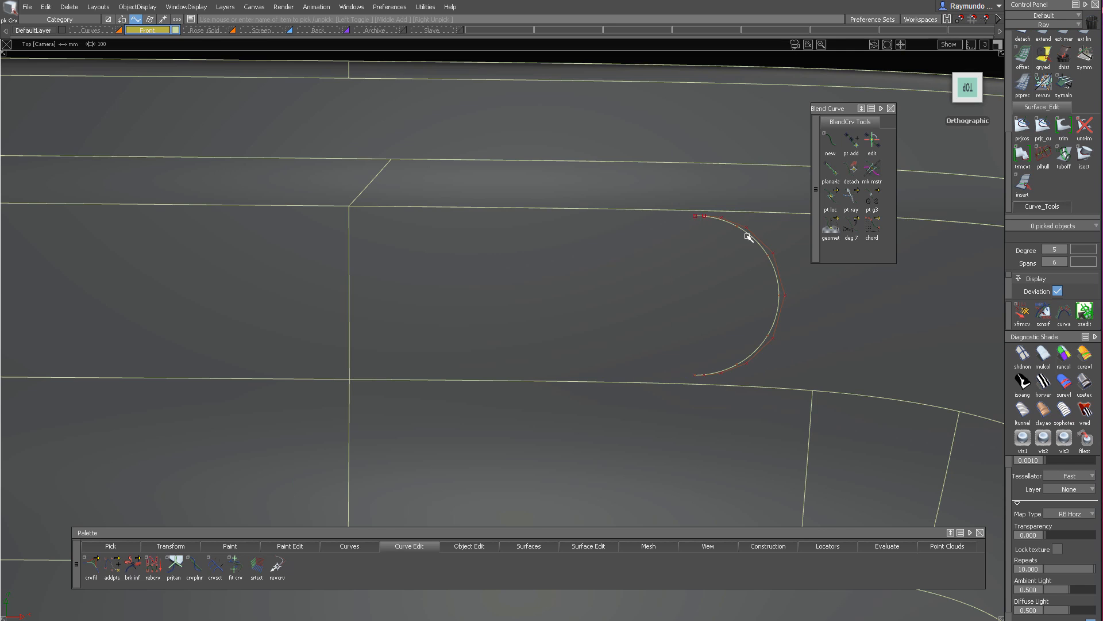
Draw a long straight line from the half circle's upper end along the band, away from the corner
alt+shift+right_drag(692, 253, 575, 315)
alt+shift+middle_drag(574, 315, 712, 271)
alt+shift+right_drag(711, 270, 503, 352)
alt+shift+middle_drag(503, 352, 626, 311)
ctrl+shift+middle_drag(695, 275, 746, 255)
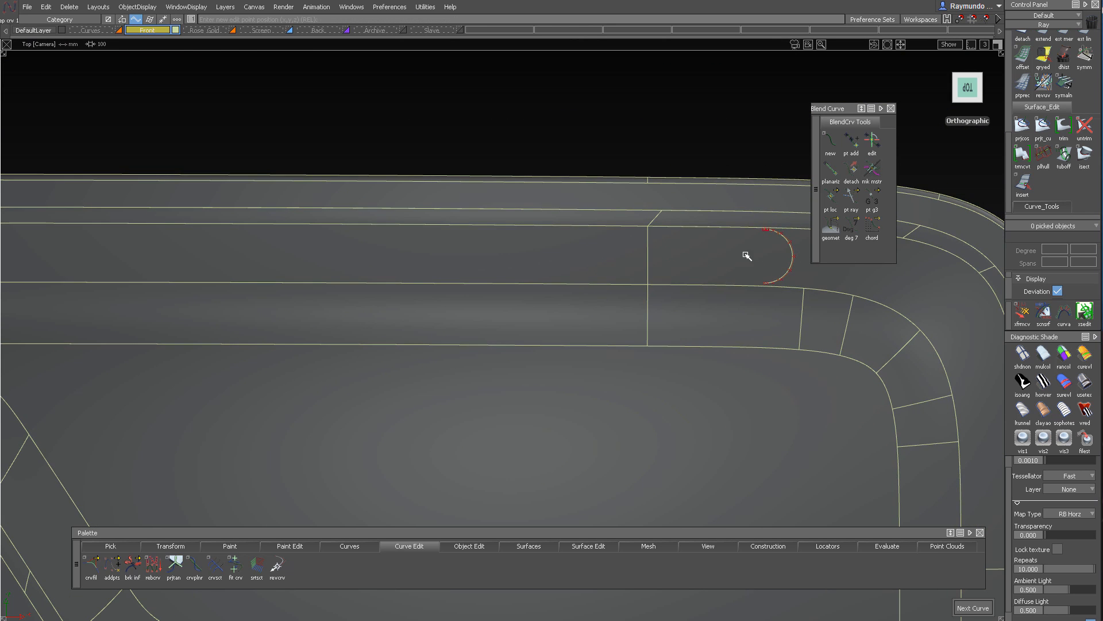
ctrl+click(737, 247)
alt+shift+right_drag(738, 247, 511, 331)
alt+shift+middle_drag(511, 331, 665, 286)
middle_drag(247, 191, 221, 172)
alt+shift+right_drag(786, 233, 953, 229)
alt+shift+middle_drag(755, 399, 724, 329)
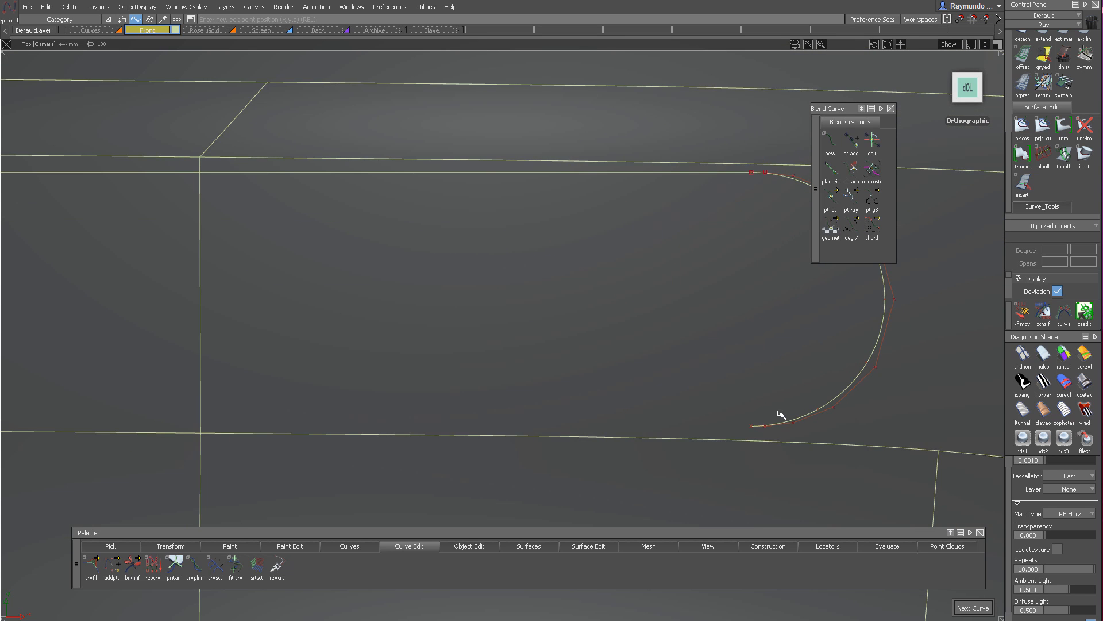
Draw a second long straight line from the half circle's lower end along the band, away from the corner
ctrl+click(750, 424)
alt+shift+right_drag(749, 424, 442, 517)
alt+shift+middle_drag(442, 517, 584, 434)
alt+shift+right_drag(584, 433, 459, 345)
alt+shift+middle_drag(460, 345, 896, 288)
alt+shift+right_drag(896, 287, 240, 308)
alt+shift+right_drag(666, 322, 976, 368)
alt+shift+middle_drag(907, 377, 887, 363)
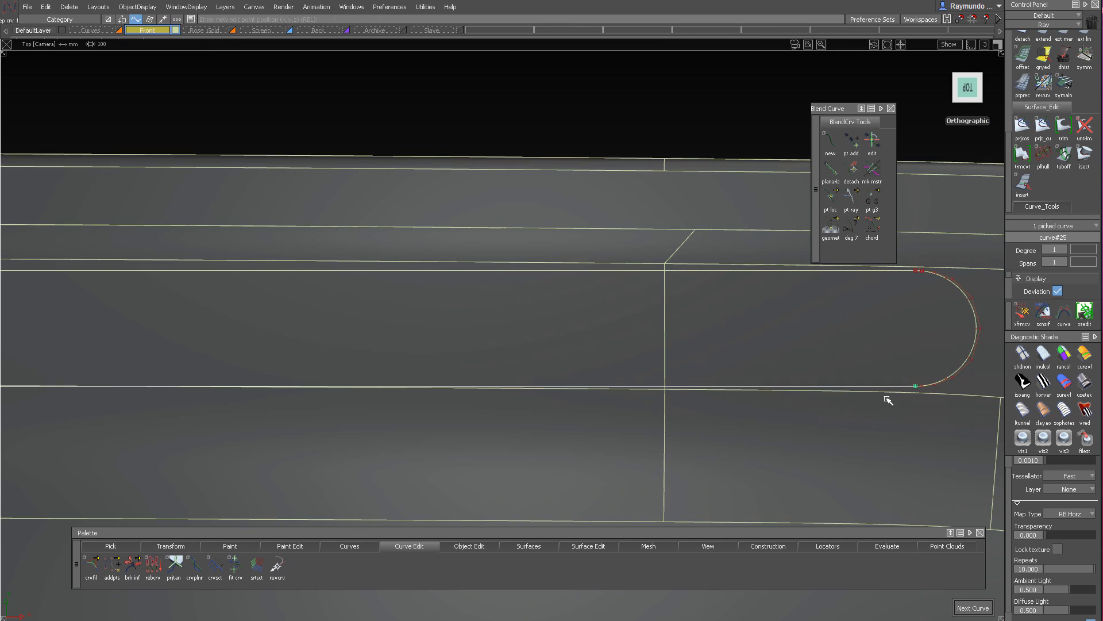
Pick the lower straight line and move it slightly inward, toward the upper line
ctrl+shift+drag(888, 397, 874, 329)
alt+shift+right_drag(879, 345, 1086, 391)
alt+shift+middle_drag(821, 363, 765, 329)
alt+shift+right_drag(765, 329, 732, 350)
alt+shift+middle_drag(732, 350, 544, 364)
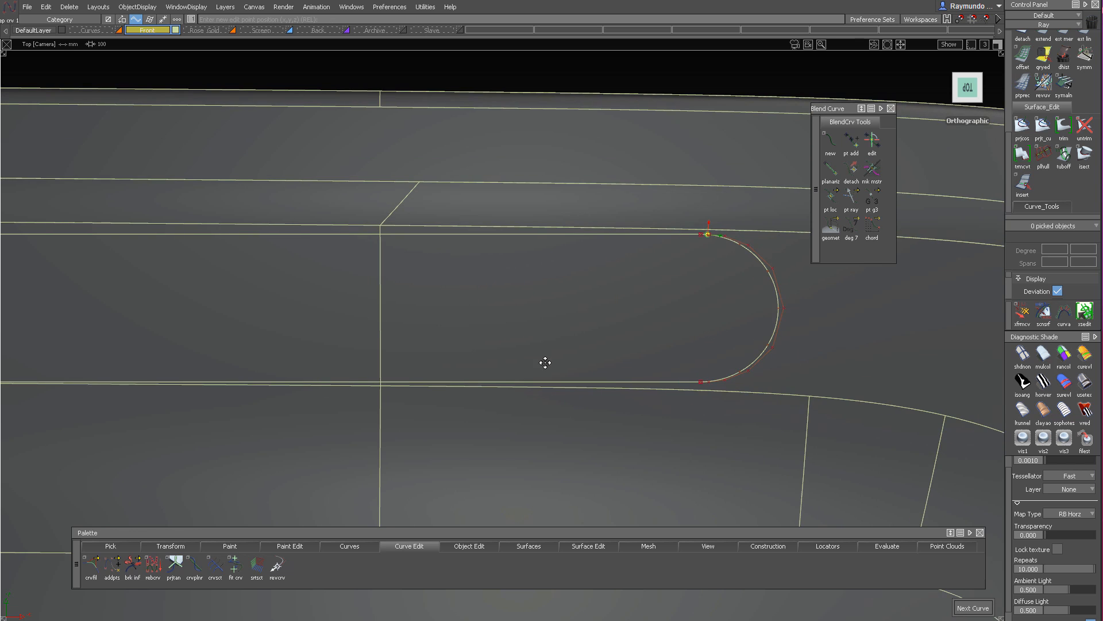
alt+shift+right_drag(641, 365, 621, 347)
click(617, 363)
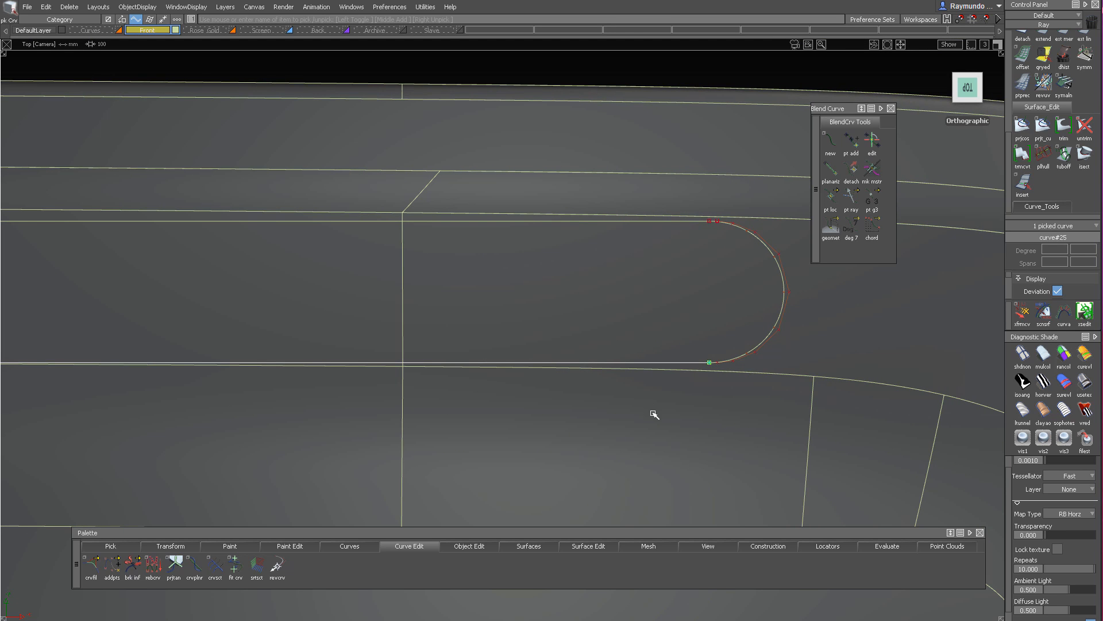
right_drag(654, 400, 724, 389)
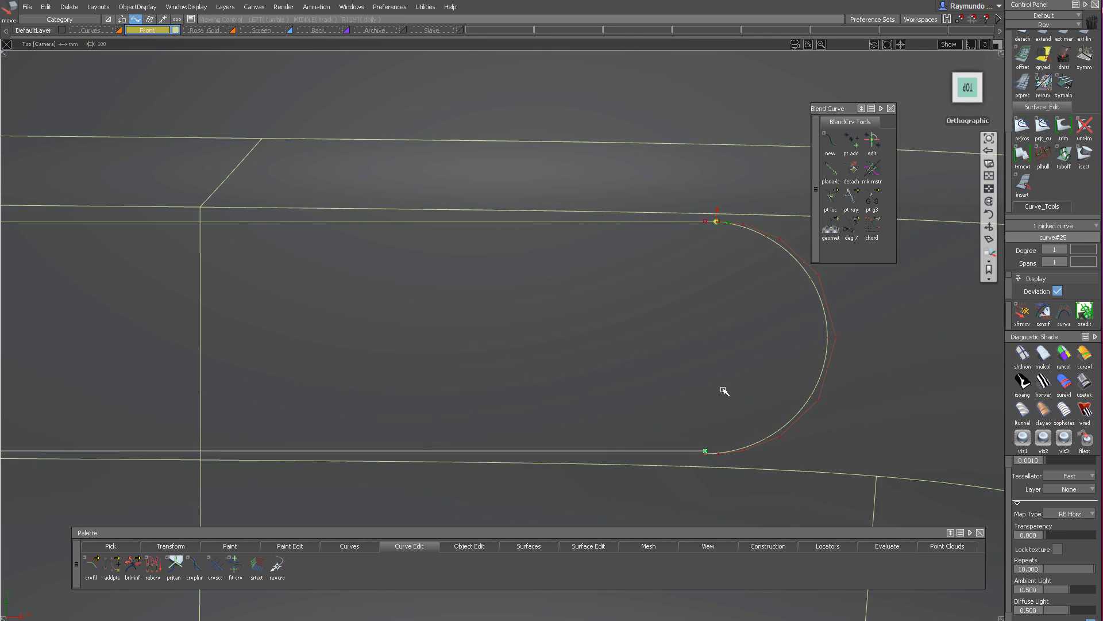
alt+shift+middle_drag(724, 416, 699, 398)
ctrl+shift+drag(699, 398, 700, 374)
alt+shift+right_drag(701, 371, 643, 362)
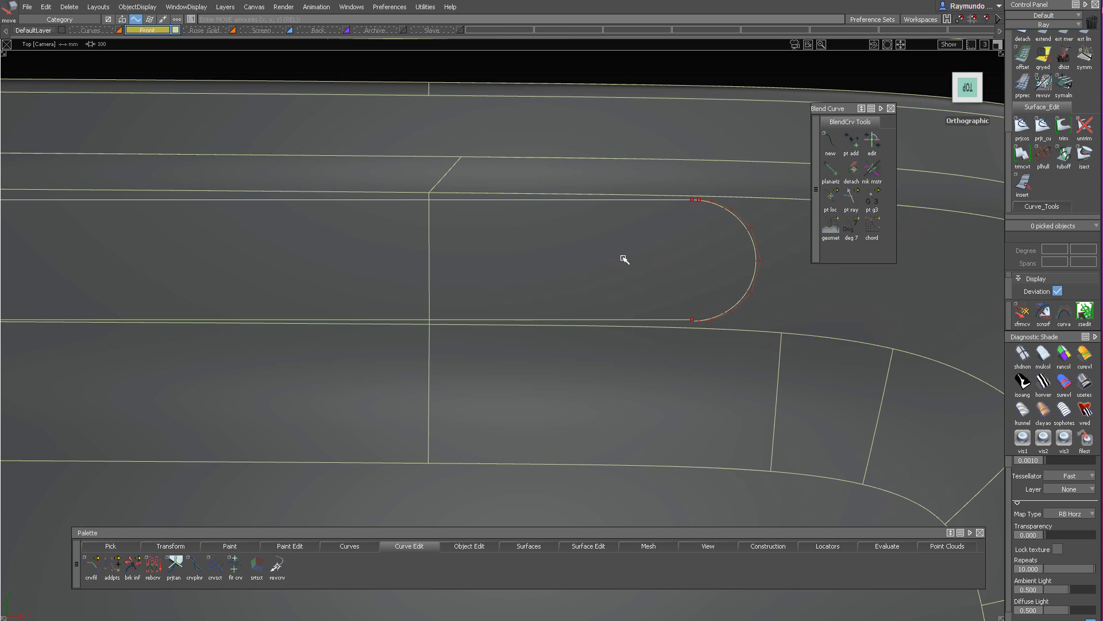
Examine how the two straight lines meet the half circle and how they sit against the band's edges
alt+shift+right_drag(655, 299, 745, 261)
alt+shift+middle_drag(745, 261, 631, 230)
alt+shift+right_drag(632, 231, 655, 286)
alt+shift+right_drag(604, 219, 567, 222)
alt+shift+middle_drag(568, 223, 603, 242)
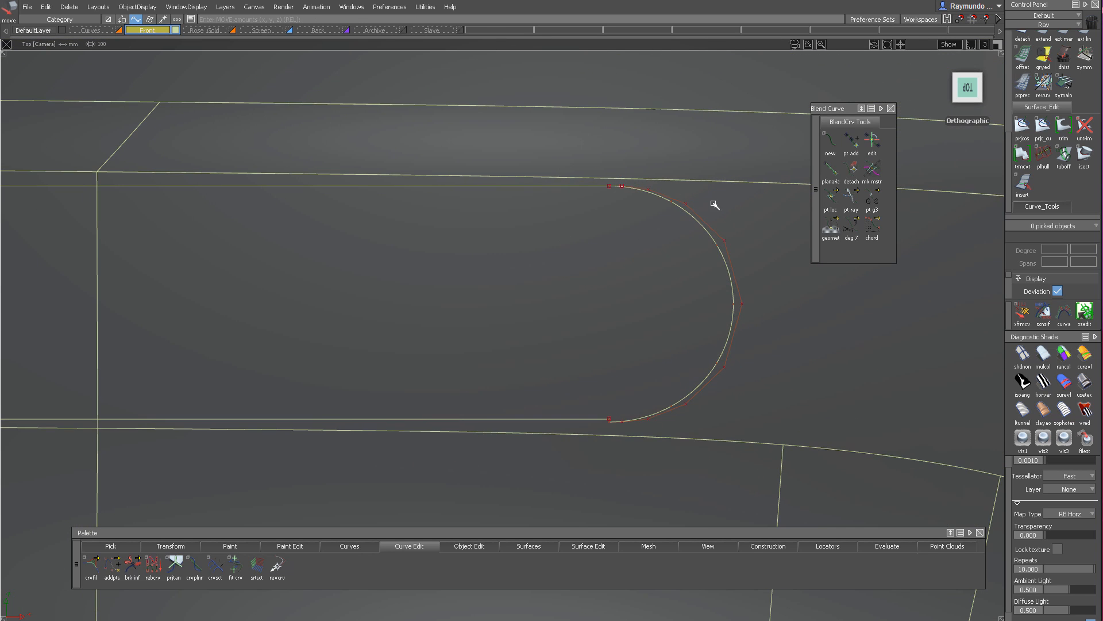
alt+shift+middle_drag(705, 243, 701, 217)
alt+shift+right_drag(702, 216, 749, 280)
alt+shift+right_drag(681, 234, 670, 181)
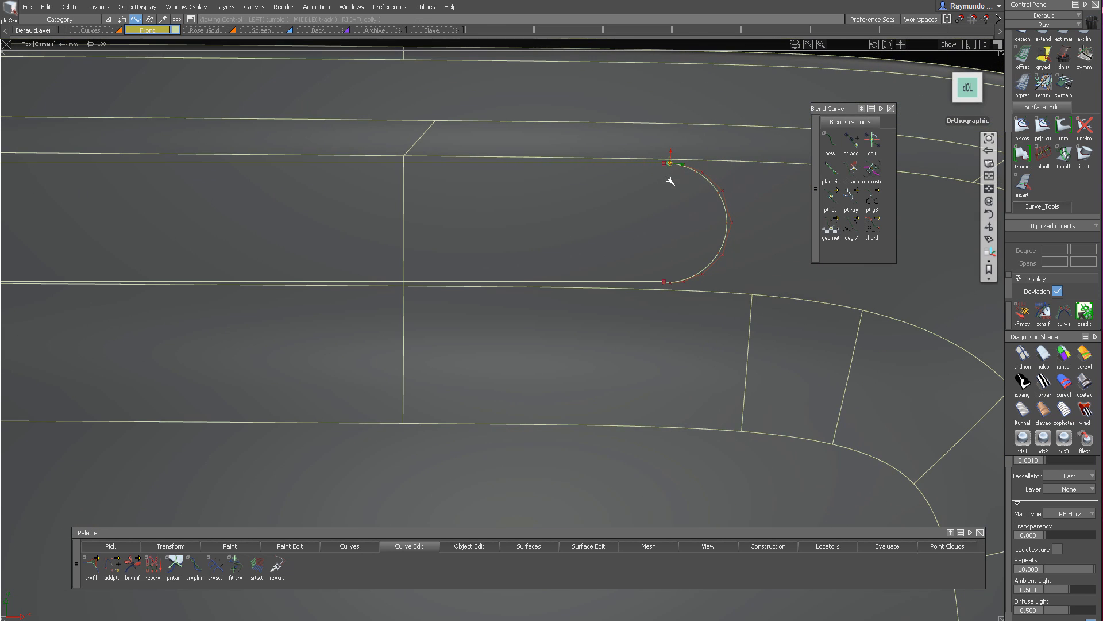
alt+shift+middle_drag(719, 246, 717, 308)
Shorten both straight lines with Extend so they end a little before the half circle
click(689, 314)
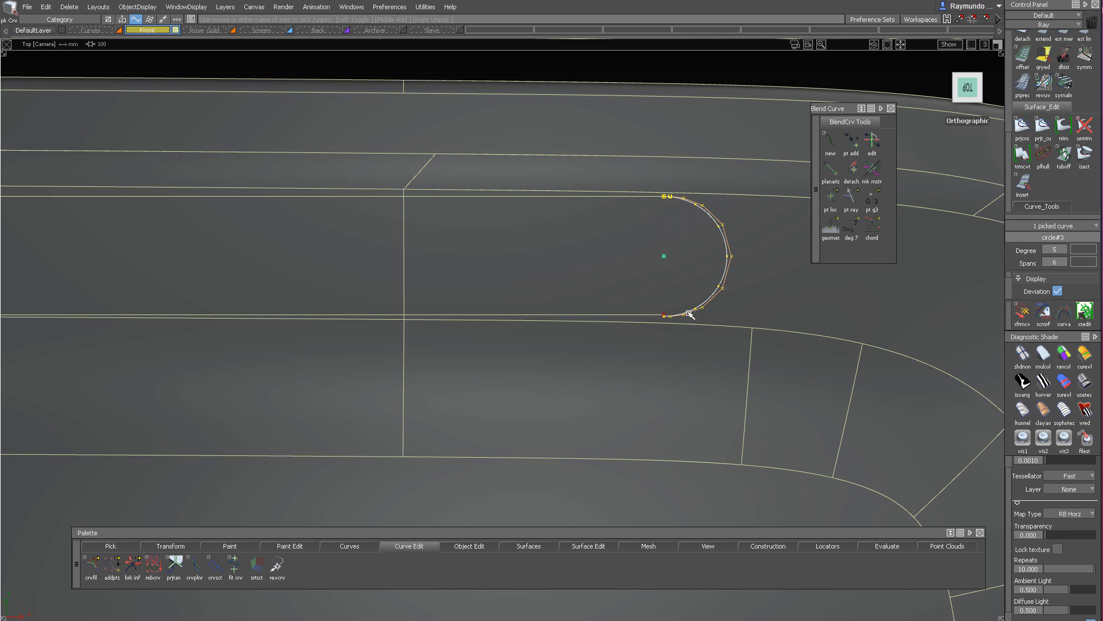
ctrl+shift+drag(682, 232, 552, 202)
drag(644, 315, 653, 350)
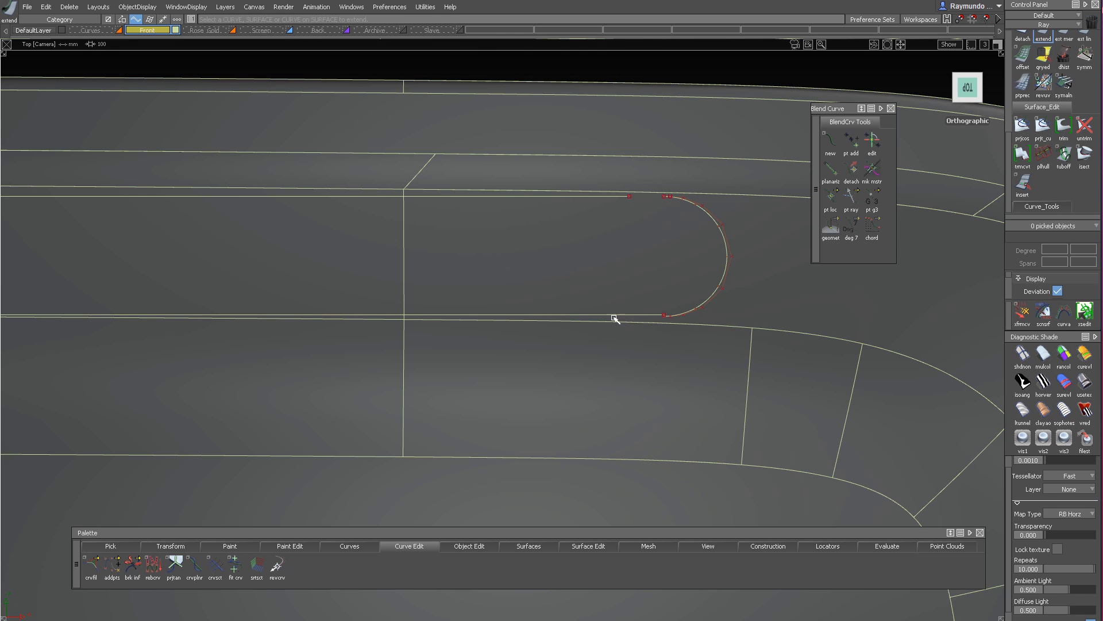
ctrl+shift+drag(599, 305, 647, 335)
ctrl+shift+drag(641, 258, 641, 253)
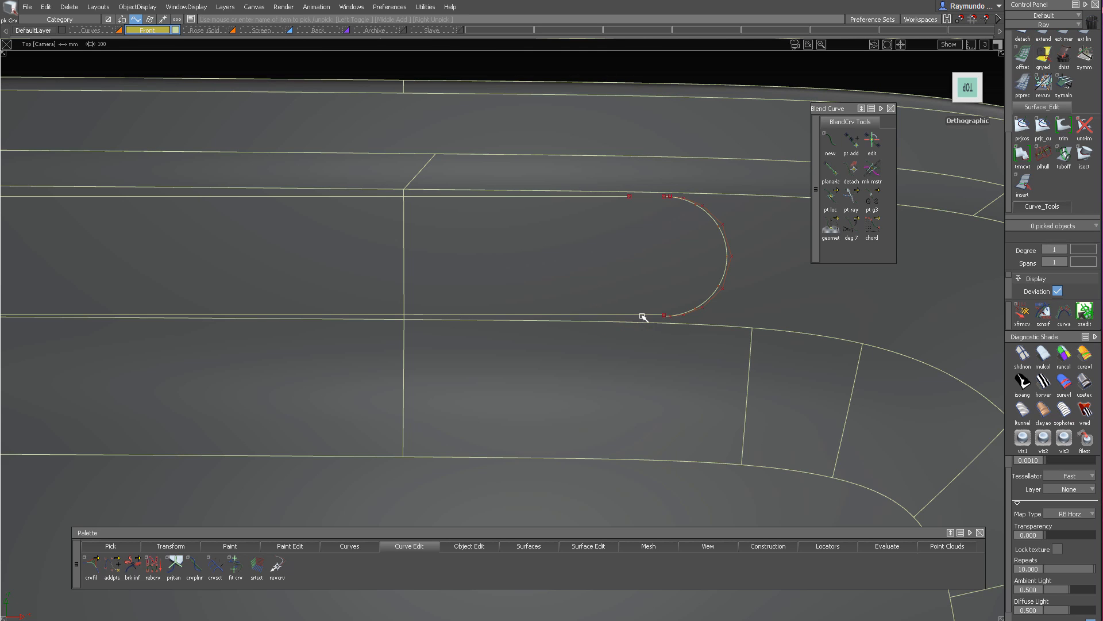
click(651, 317)
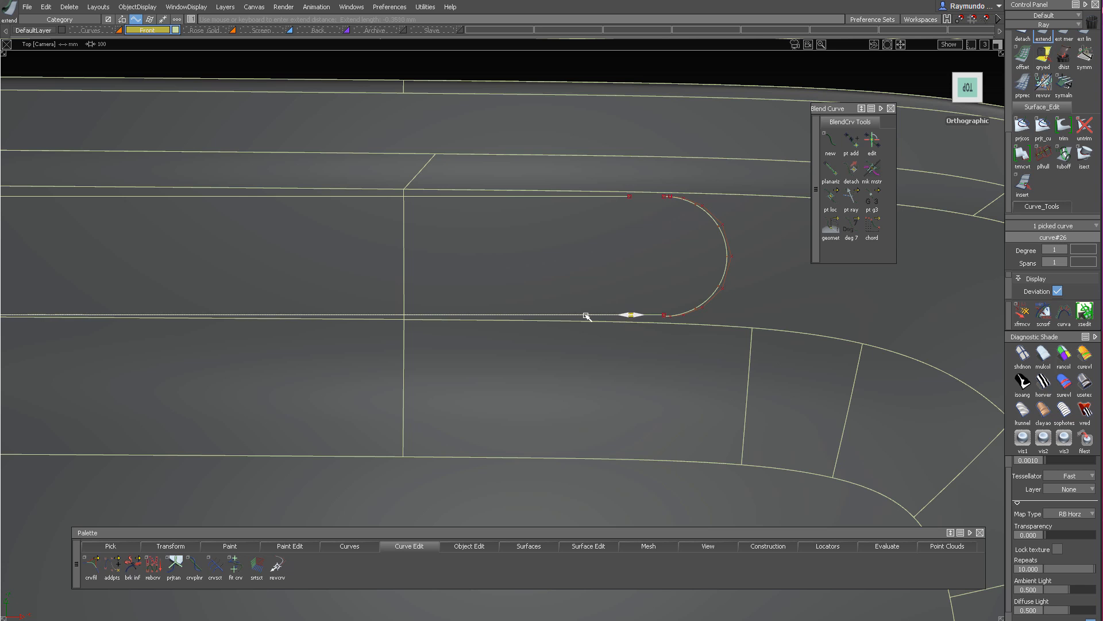
ctrl+shift+drag(581, 294, 617, 192)
alt+shift+right_drag(661, 198, 544, 229)
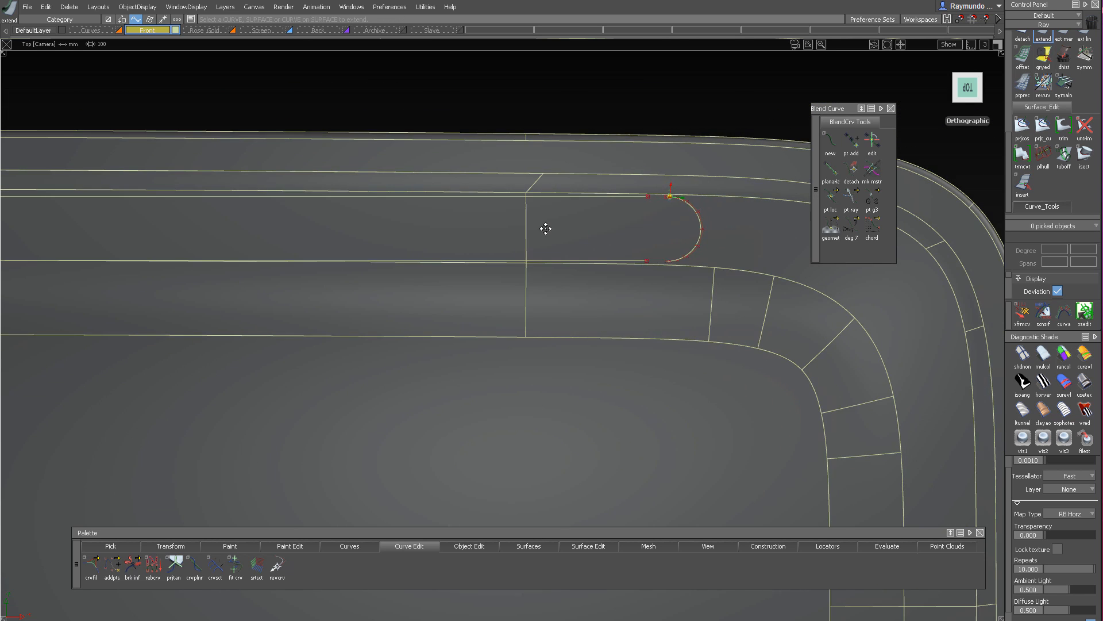
Move the lower straight line further inward so it clears the band's lower edge and the half circle's end
alt+shift+middle_drag(545, 229, 686, 253)
ctrl+shift+drag(686, 253, 719, 283)
drag(661, 272, 614, 319)
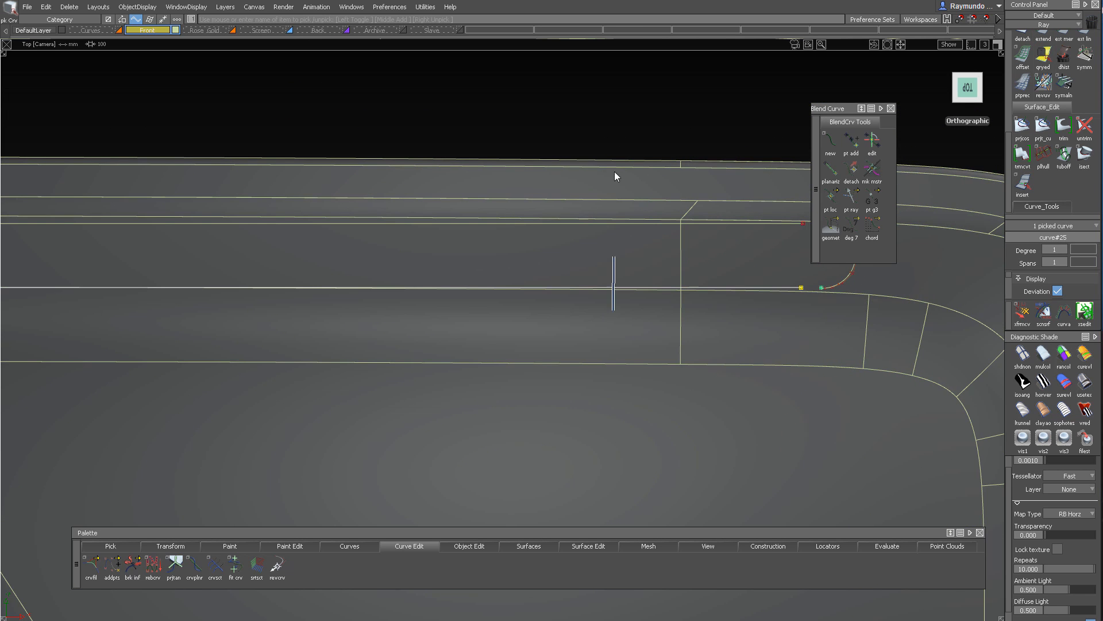
ctrl+shift+middle_drag(614, 171, 615, 110)
right_drag(616, 95, 616, 91)
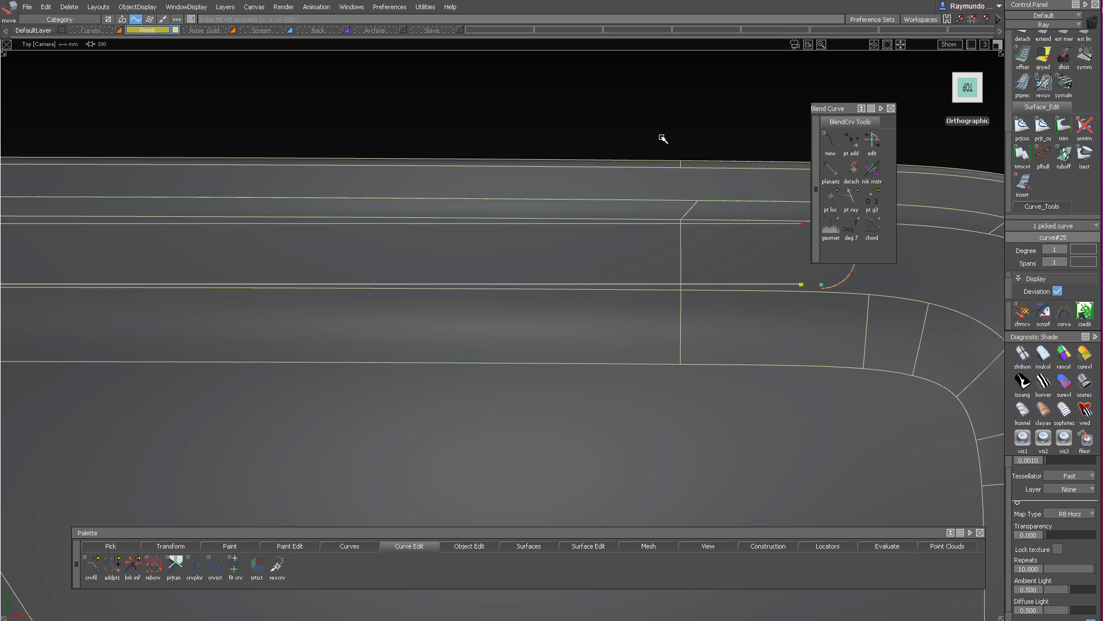
alt+shift+middle_drag(660, 140, 579, 145)
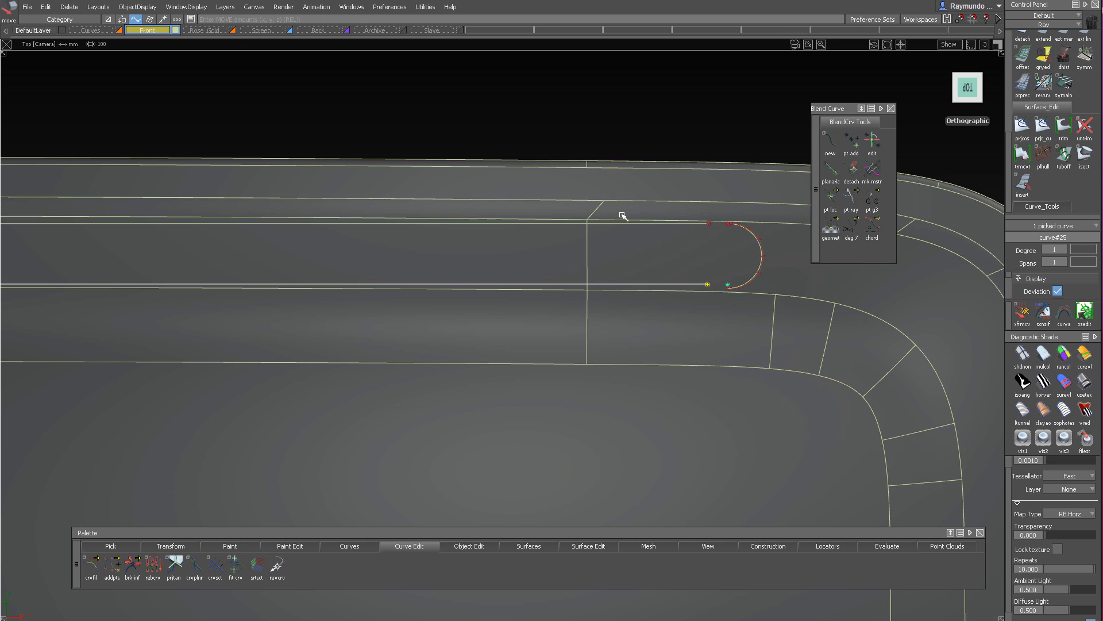
Draw a straight connecting line between the shortened ends of the upper and lower lines
alt+shift+right_drag(623, 216, 618, 184)
click(591, 302)
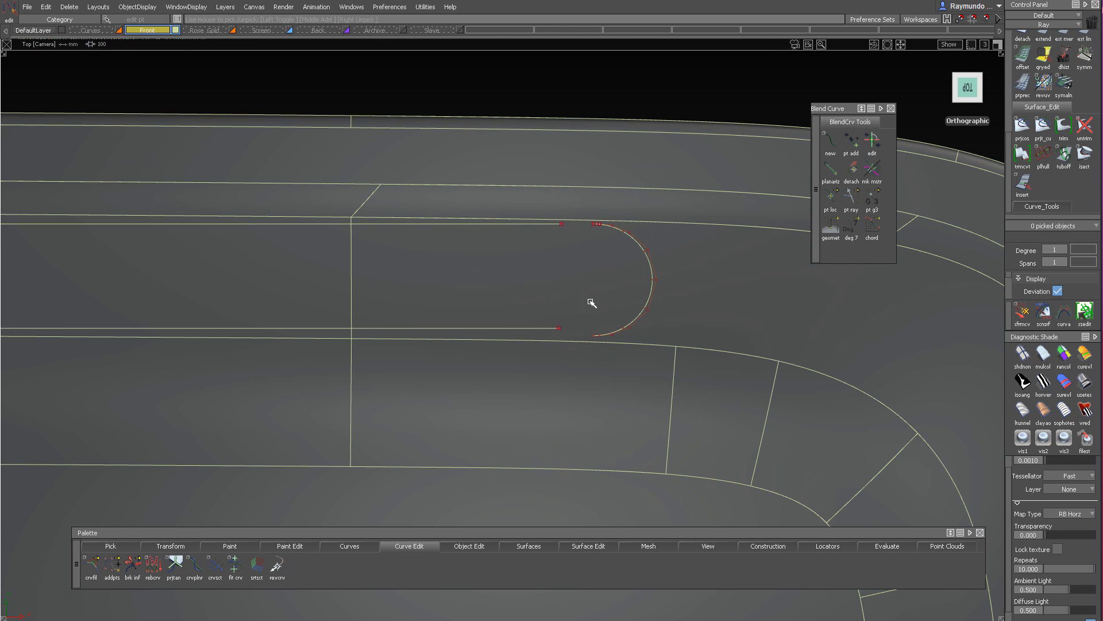
alt+click(569, 239)
alt+click(572, 329)
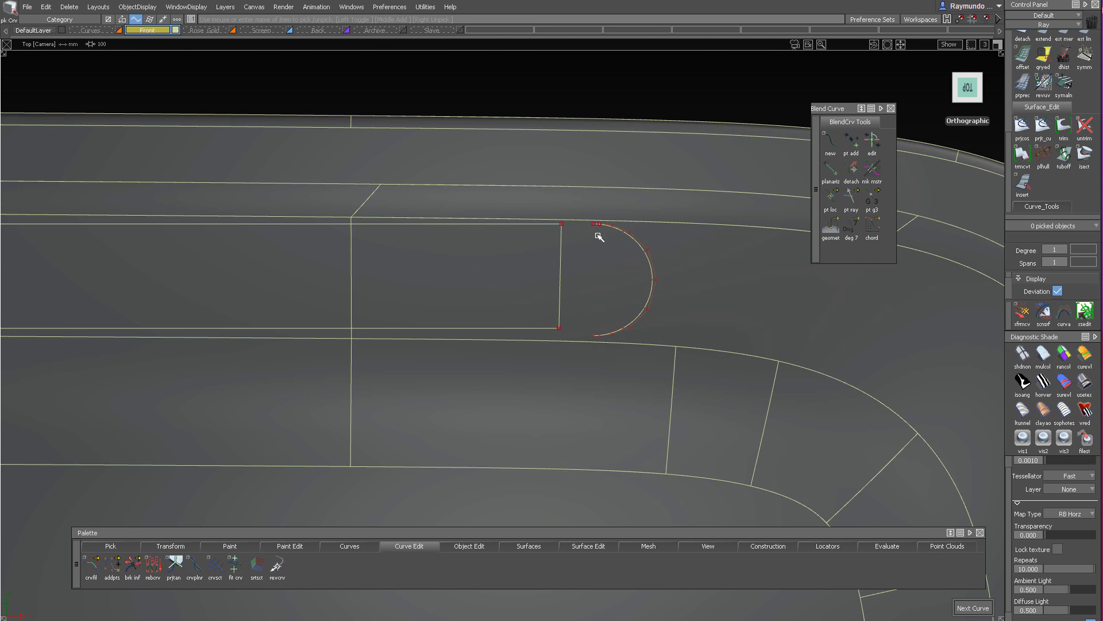
Hide the control vertices, pick the short connecting line and raise its degree to 5
ctrl+shift+drag(670, 239, 668, 453)
ctrl+shift+drag(664, 363, 665, 154)
ctrl+shift+drag(607, 389, 590, 263)
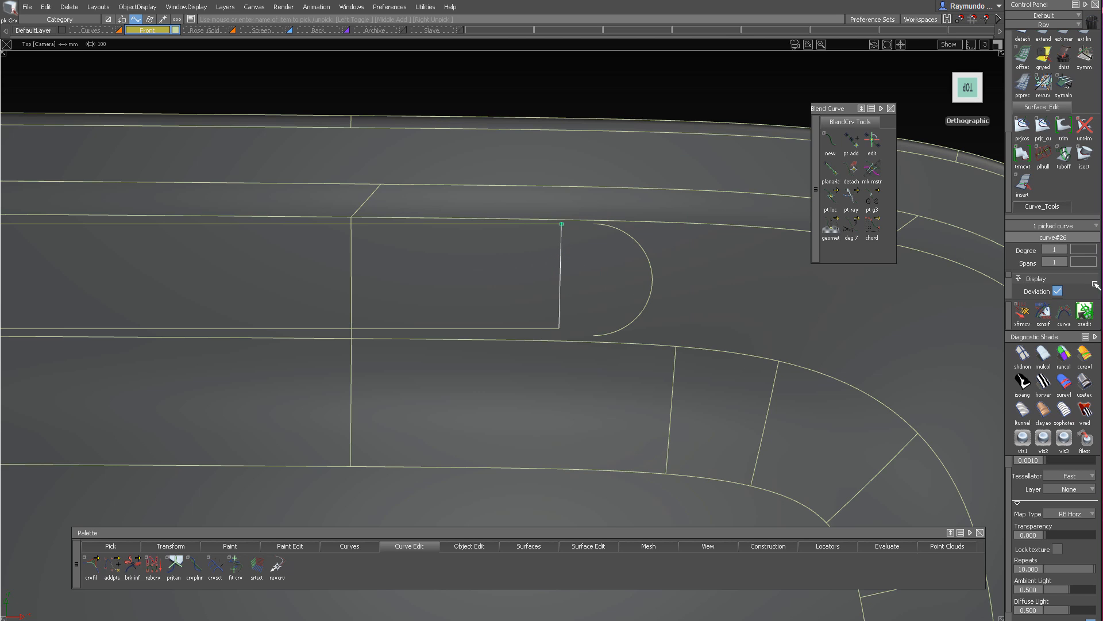
click(1070, 250)
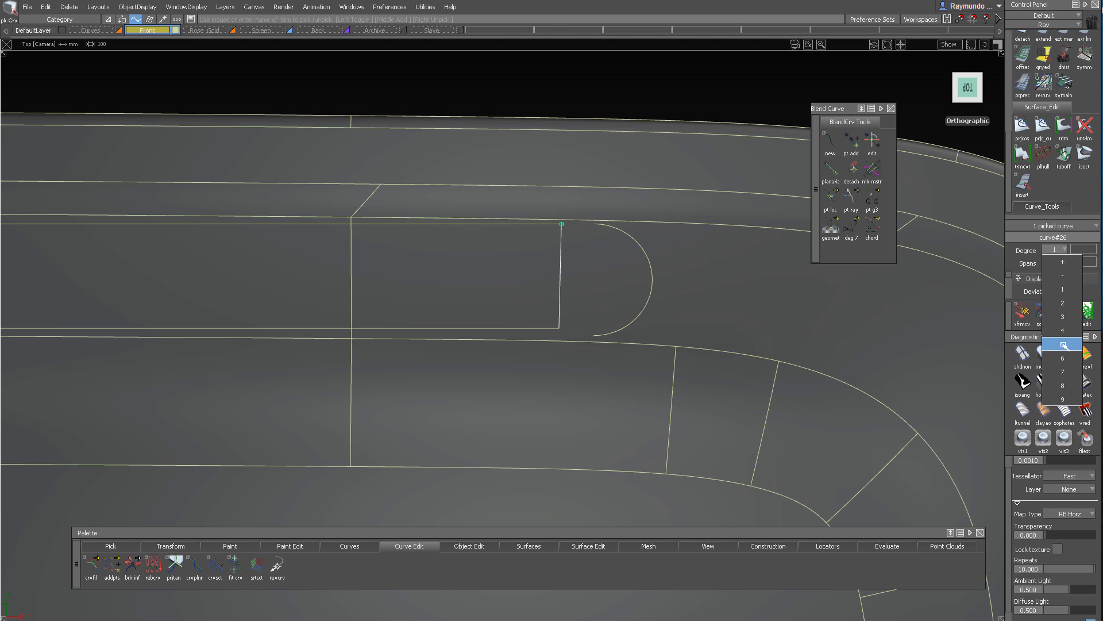
click(1064, 345)
Align the connecting curve's upper end to the upper straight line with G2 continuity
scroll(1058, 104, down, 5)
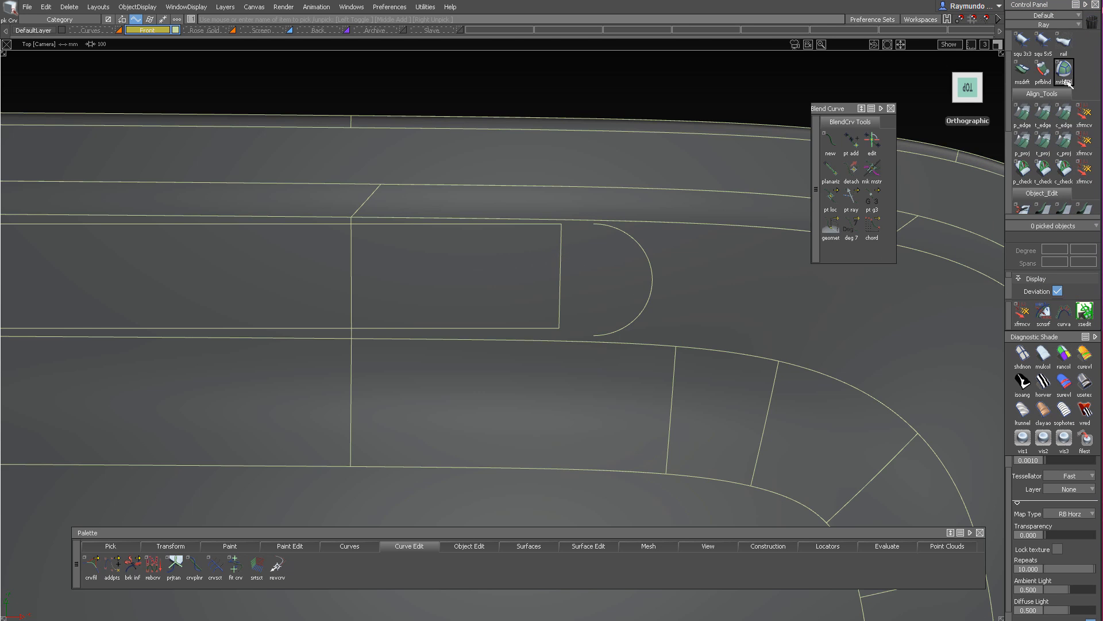
click(560, 232)
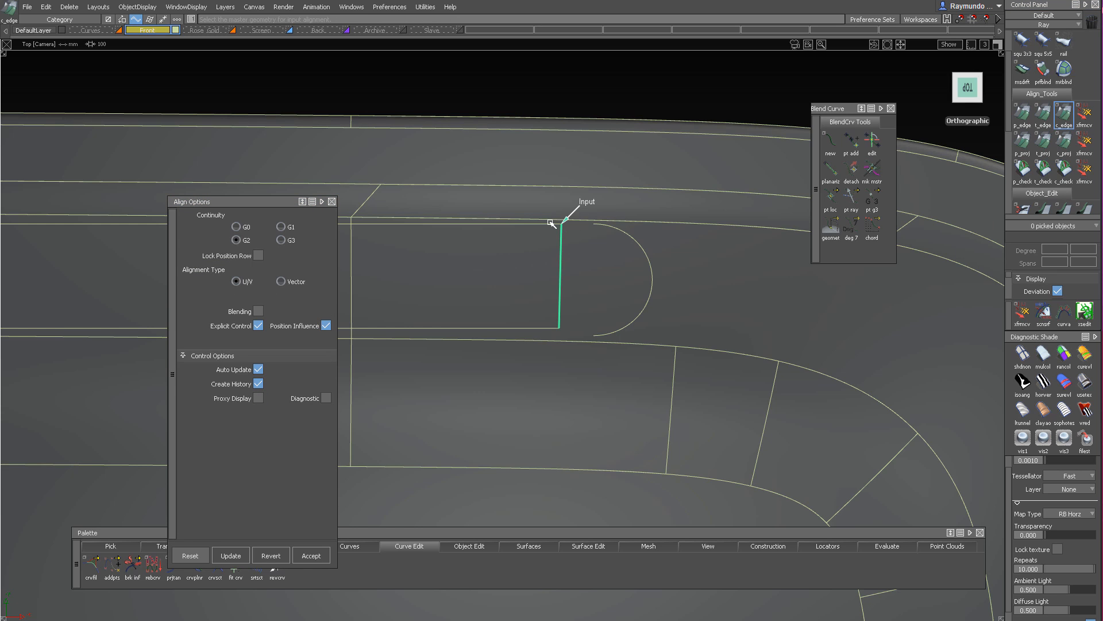
click(554, 224)
mouse_move(604, 223)
mouse_down()
mouse_move(659, 225)
mouse_move(598, 225)
mouse_up()
ctrl+shift+drag(579, 388, 584, 334)
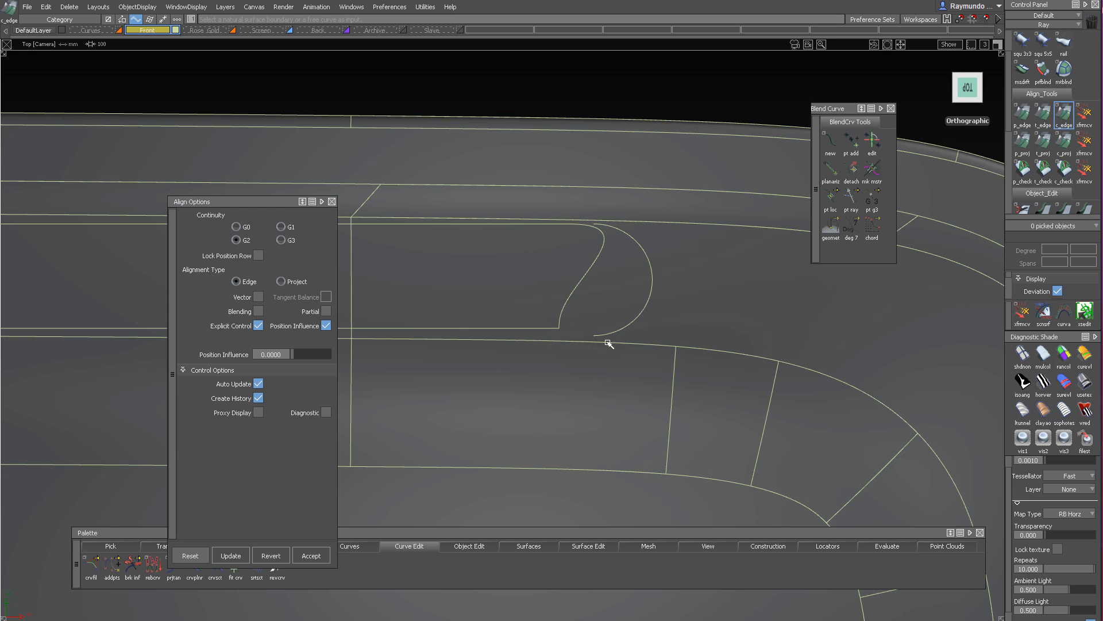
Display the connecting curve's control vertices and isolate it with the half circle and both straight lines
mouse_move(608, 343)
ctrl+shift+right_down()
mouse_move(529, 266)
mouse_move(588, 290)
ctrl+shift+right_up()
ctrl+shift+drag(584, 254, 630, 286)
click(581, 279)
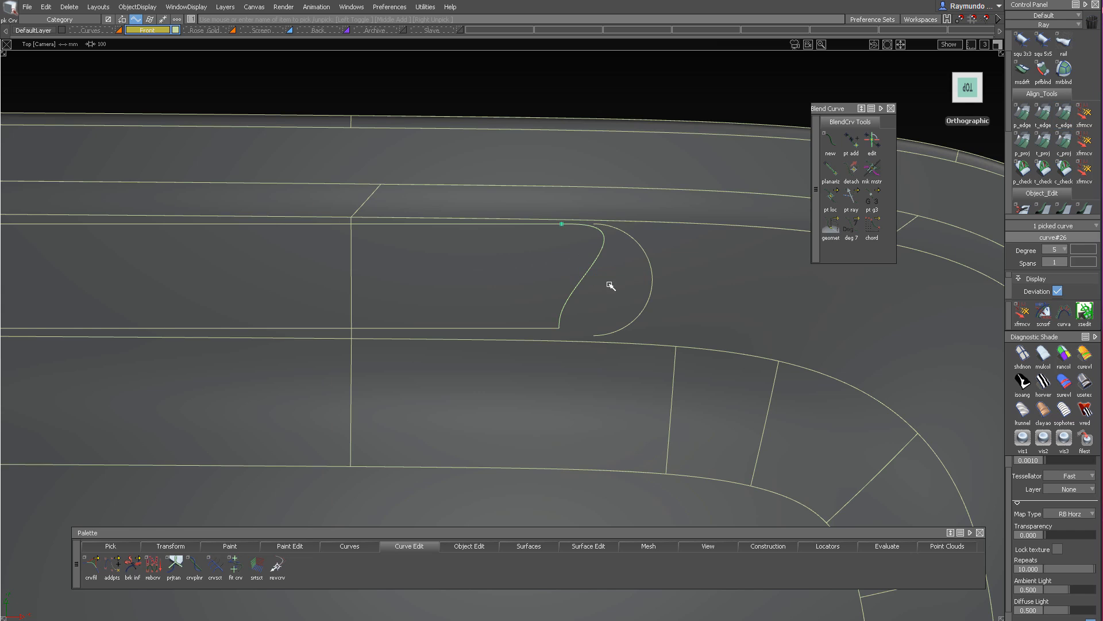
click(639, 237)
click(553, 220)
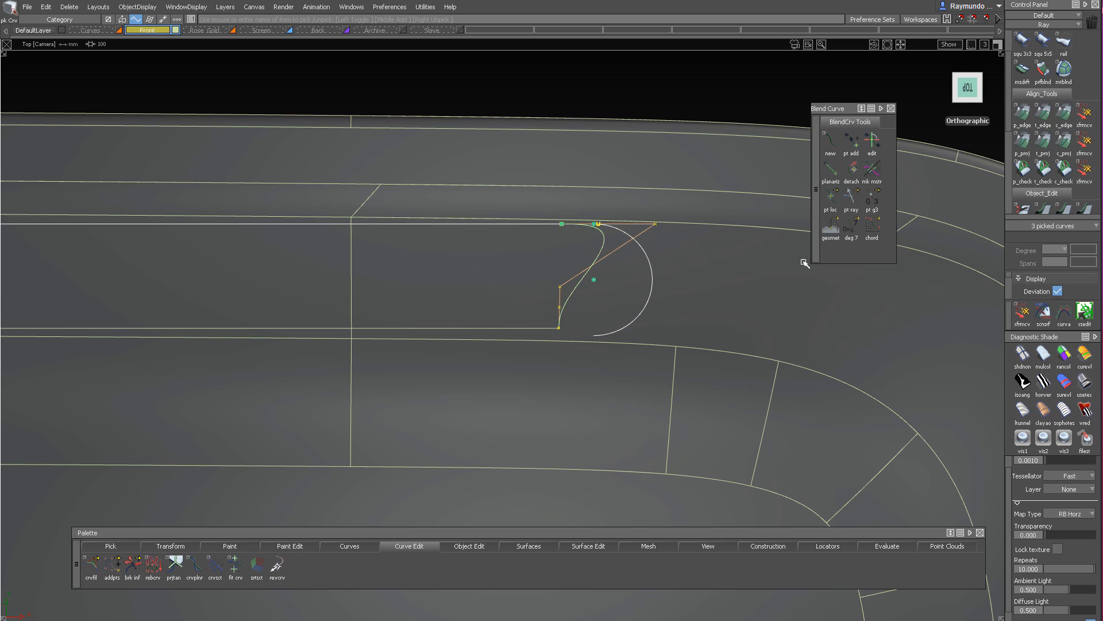
double_click(1065, 114)
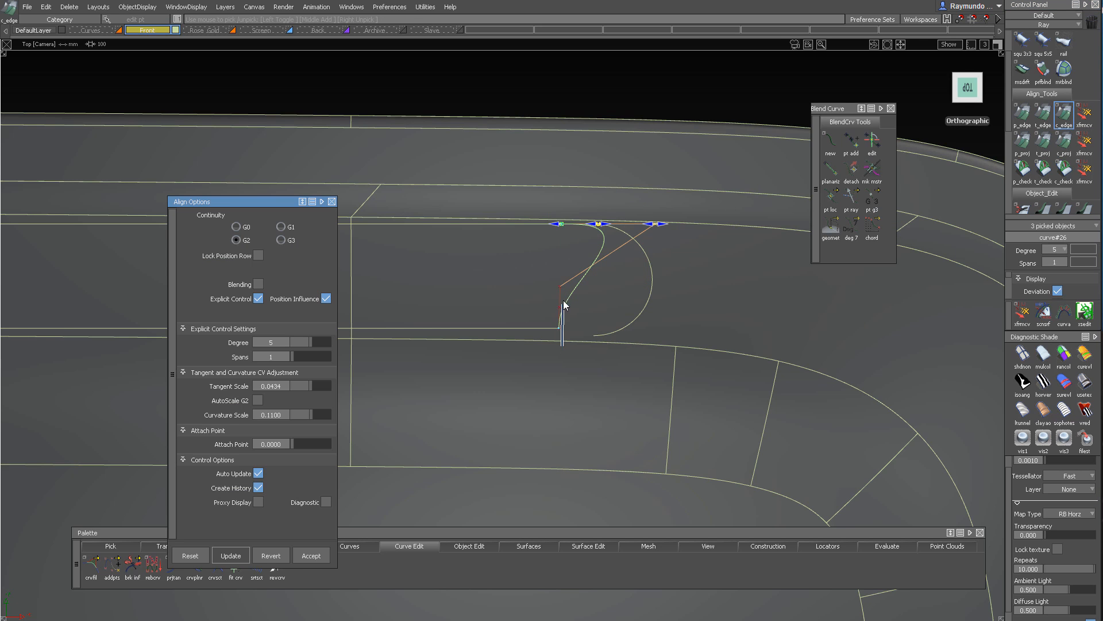
mouse_move(562, 346)
ctrl+shift+mouse_down()
mouse_move(564, 302)
mouse_move(614, 369)
mouse_move(624, 351)
ctrl+shift+mouse_up()
key(alt+h)
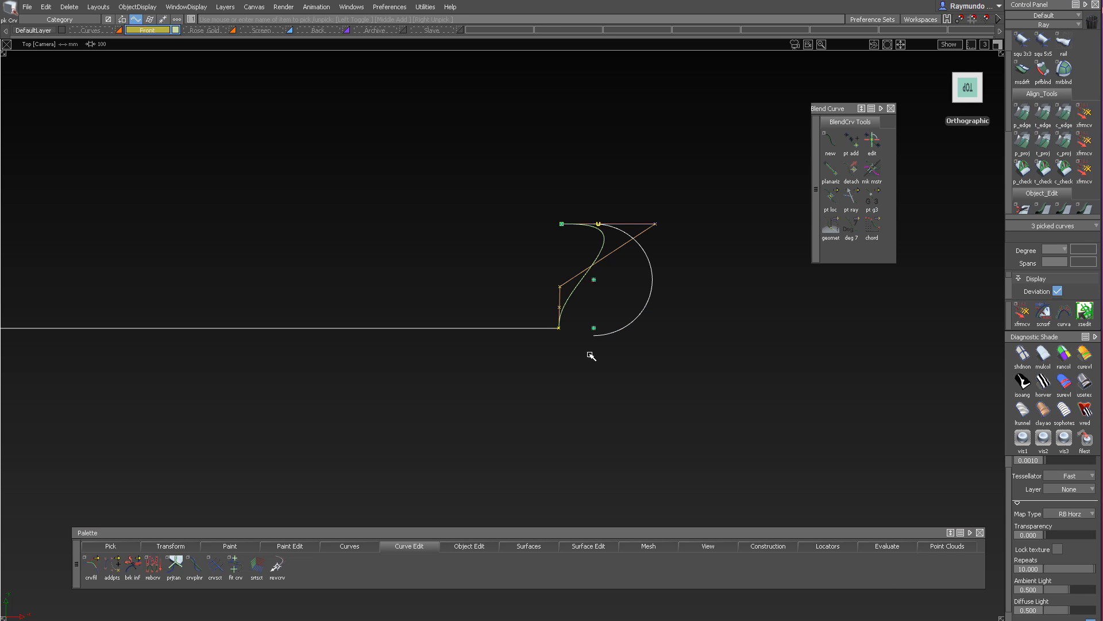
Align the connecting curve's lower end to the lower straight line with G2 continuity and show the hidden geometry again
click(559, 313)
click(545, 328)
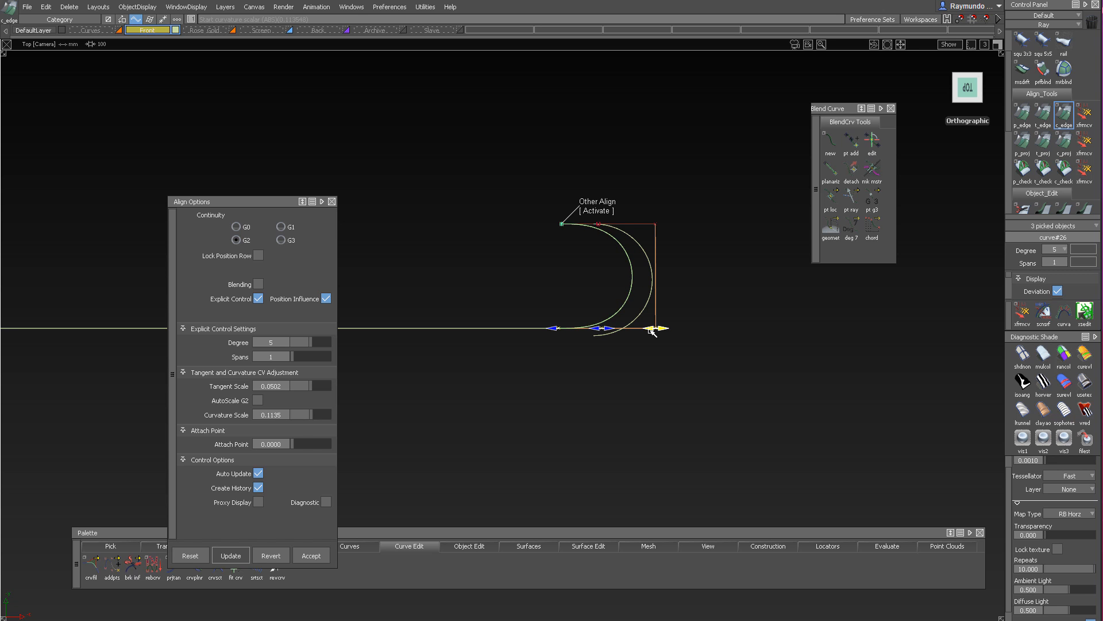
ctrl+shift+drag(651, 326, 663, 229)
key(alt+v)
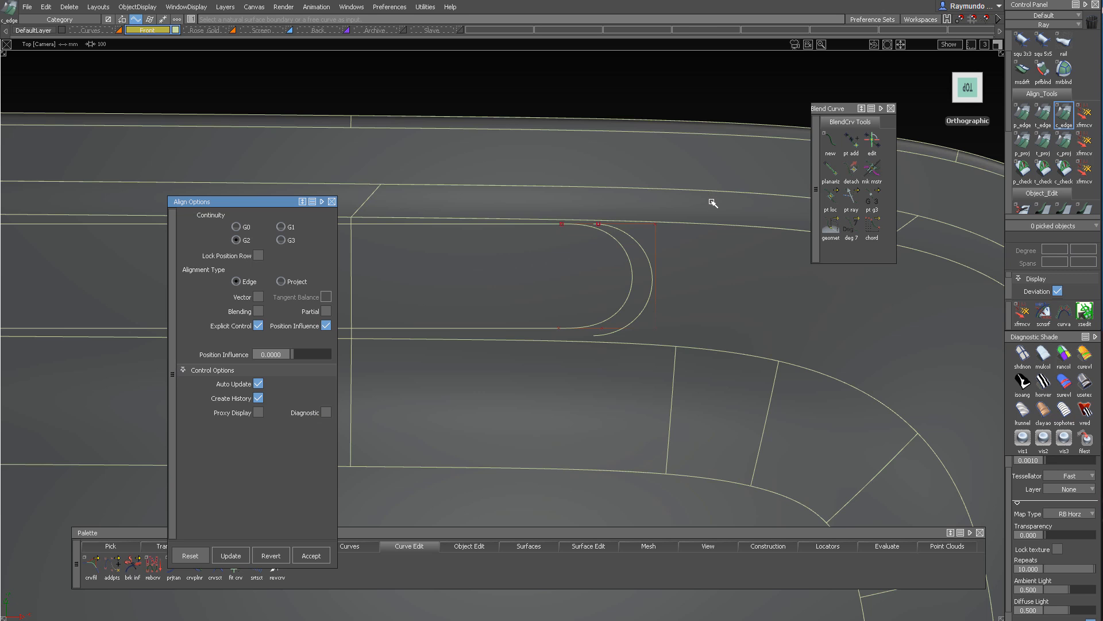
alt+shift+middle_drag(625, 253, 696, 251)
alt+shift+right_drag(696, 251, 658, 327)
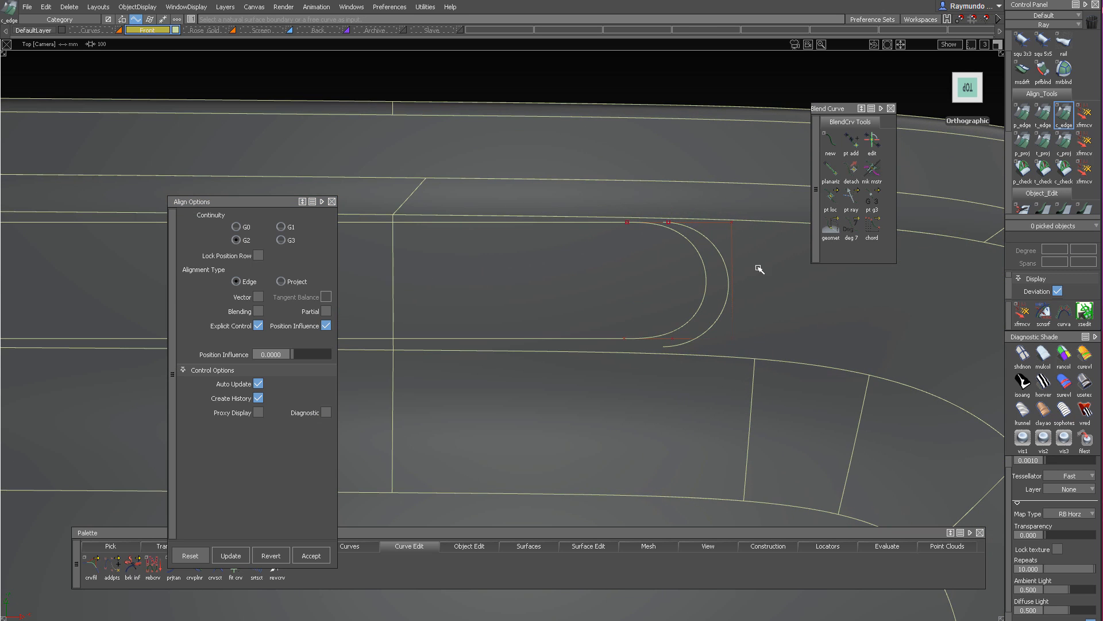
alt+shift+right_drag(731, 268, 738, 289)
Pick the original half circle beside the slot's rounded end and remove it
mouse_move(670, 172)
ctrl+shift+mouse_down()
mouse_move(758, 262)
mouse_move(679, 282)
ctrl+shift+mouse_up()
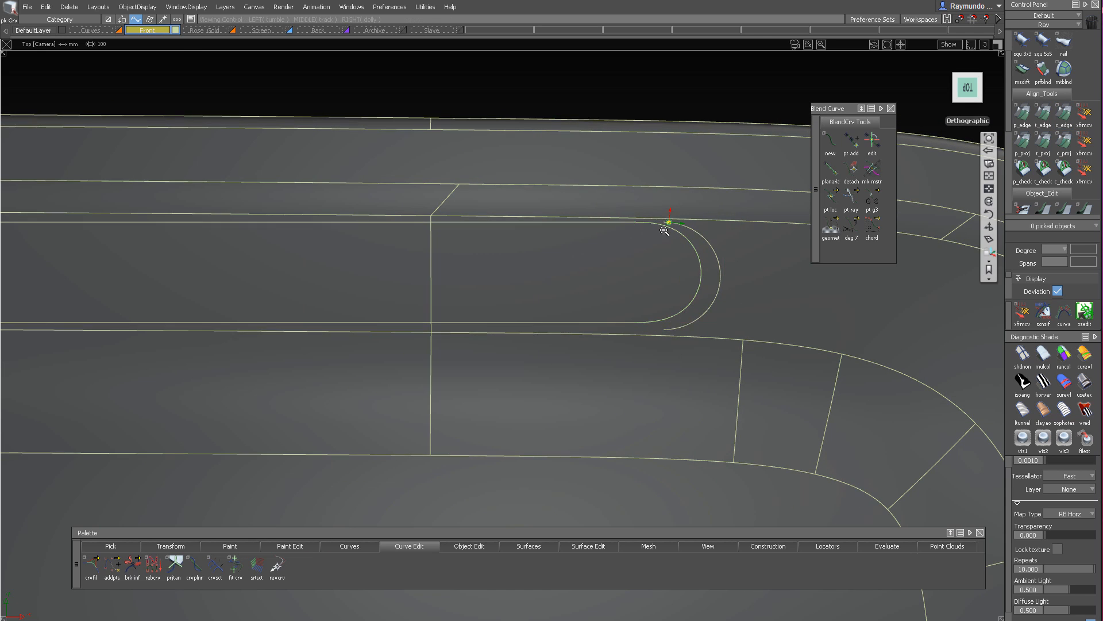
alt+shift+middle_drag(669, 229, 754, 231)
alt+shift+right_drag(754, 231, 782, 265)
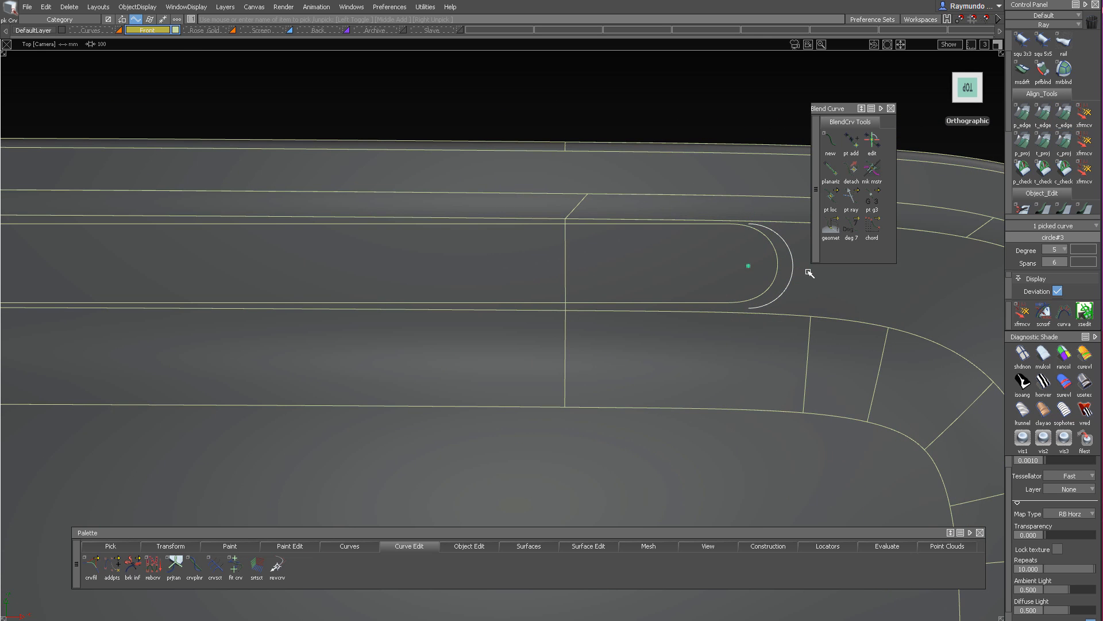
alt+shift+right_drag(739, 239, 629, 264)
alt+shift+middle_drag(630, 264, 718, 260)
alt+shift+right_drag(718, 260, 805, 270)
alt+shift+middle_drag(805, 270, 621, 286)
alt+shift+right_drag(604, 287, 628, 286)
alt+shift+middle_drag(629, 285, 555, 285)
Project the two straight lines and the rounded end curve along the view onto both sloped band surfaces as curves-on-surface
ctrl+shift+drag(625, 352, 633, 266)
key(p)
click(676, 295)
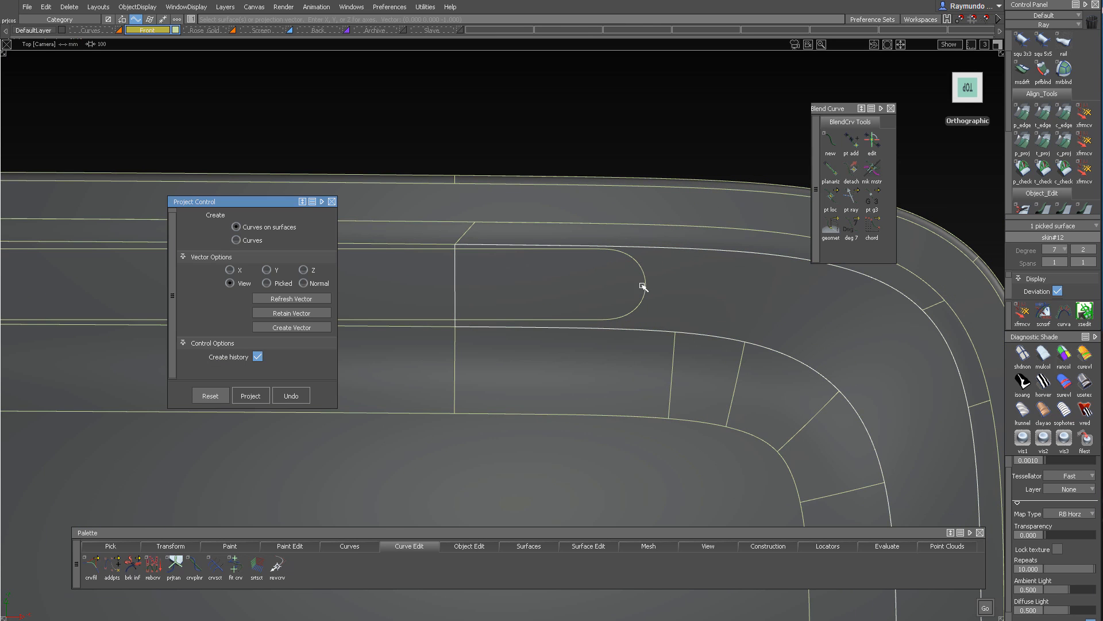
click(437, 265)
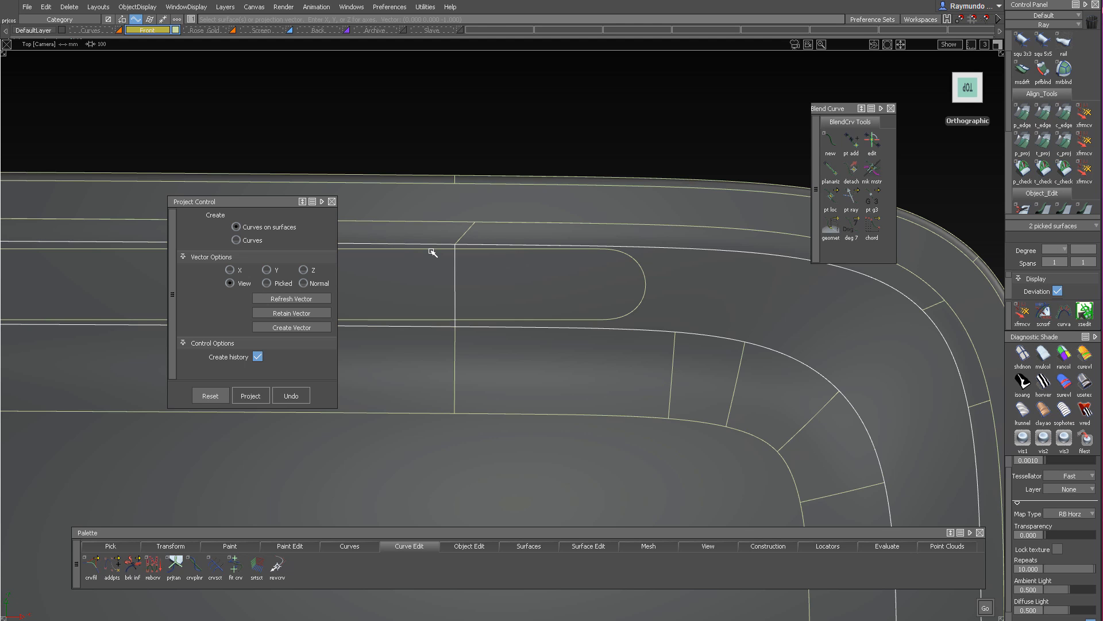
key(space)
click(434, 251)
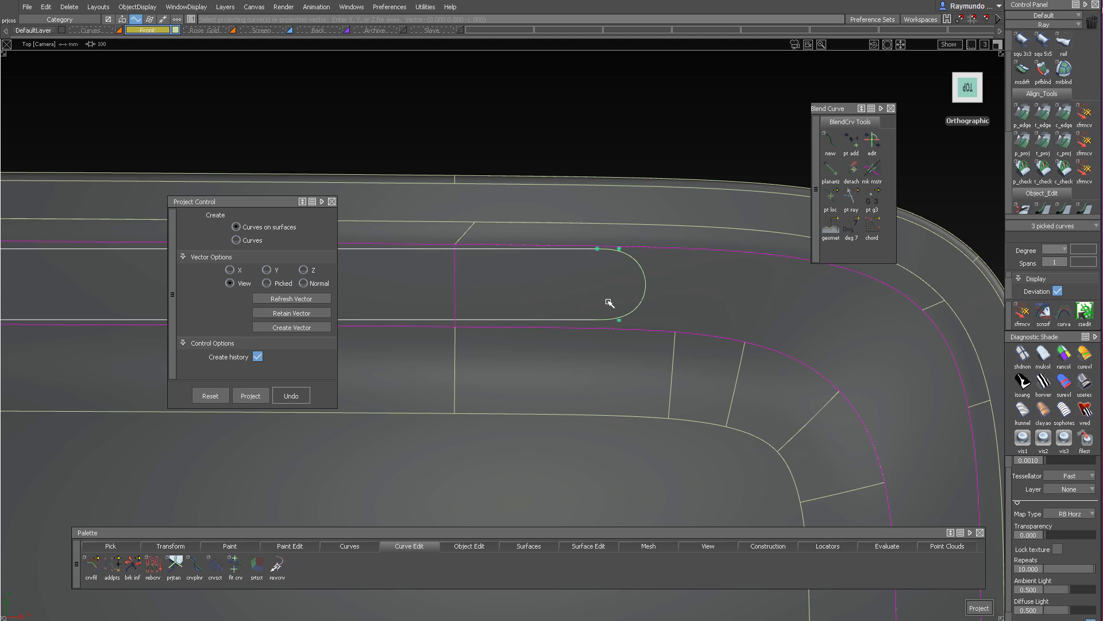
key(space)
Draw a vertical reference line down from the upper straight line's end, past the lower line
key(e)
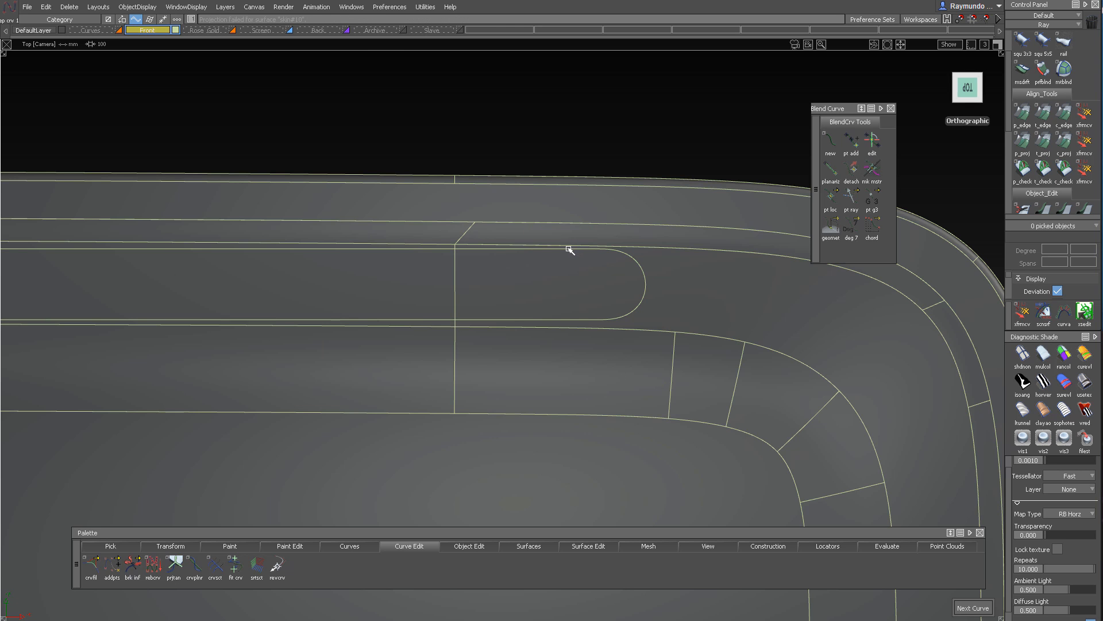
ctrl+alt+drag(570, 249, 689, 268)
right_click(628, 374)
alt+shift+right_drag(630, 375, 787, 325)
key(c)
drag(591, 244, 671, 353)
alt+shift+right_drag(749, 349, 766, 340)
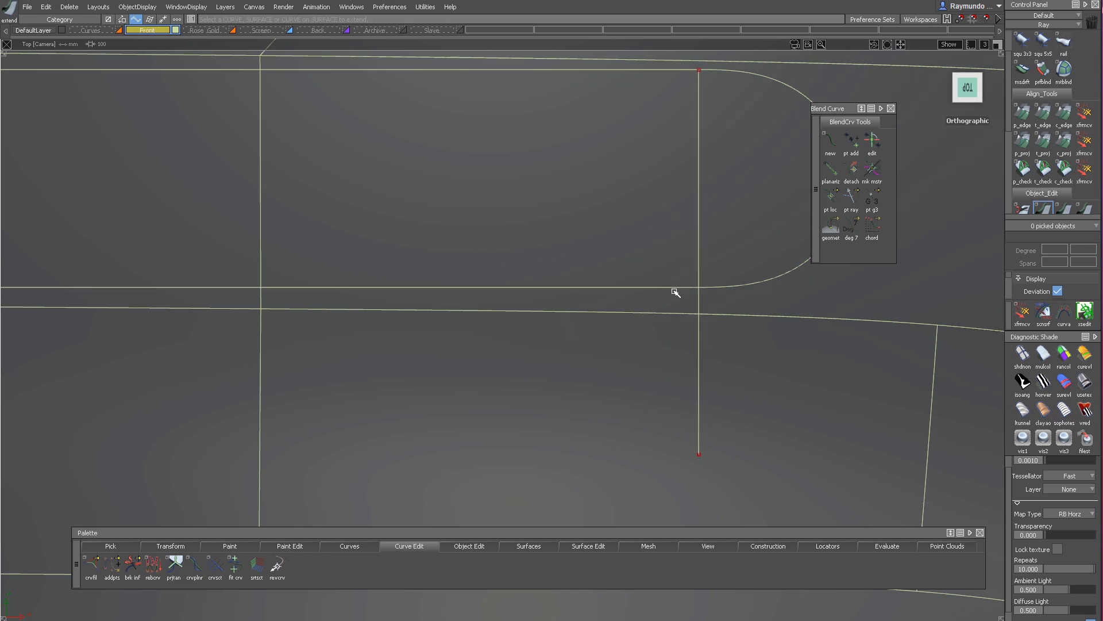
click(687, 290)
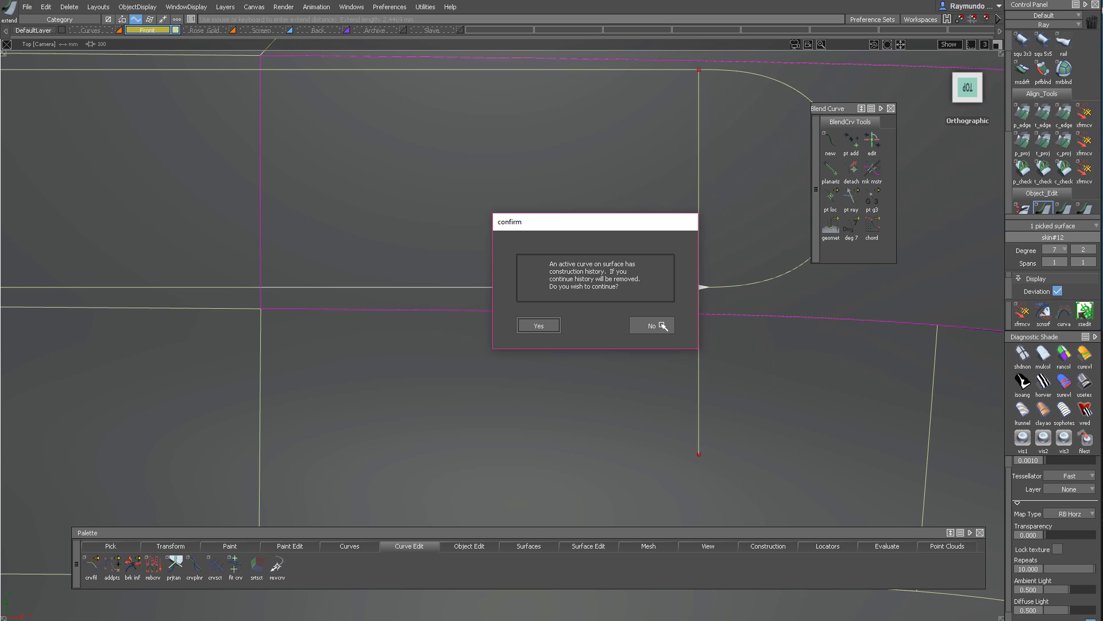
click(661, 324)
alt+shift+right_drag(697, 287, 593, 263)
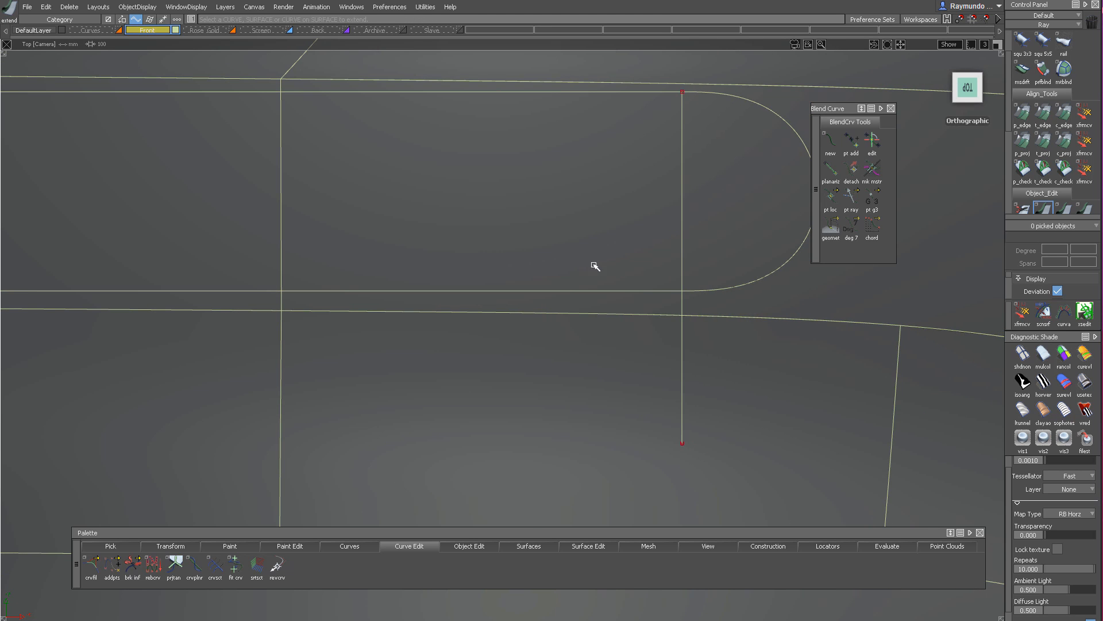
Slide the lower straight line's end control vertex along the line to meet the vertical reference line
ctrl+shift+drag(593, 262, 598, 290)
click(631, 290)
ctrl+shift+drag(686, 337, 682, 300)
ctrl+shift+middle_drag(682, 303, 670, 286)
click(672, 292)
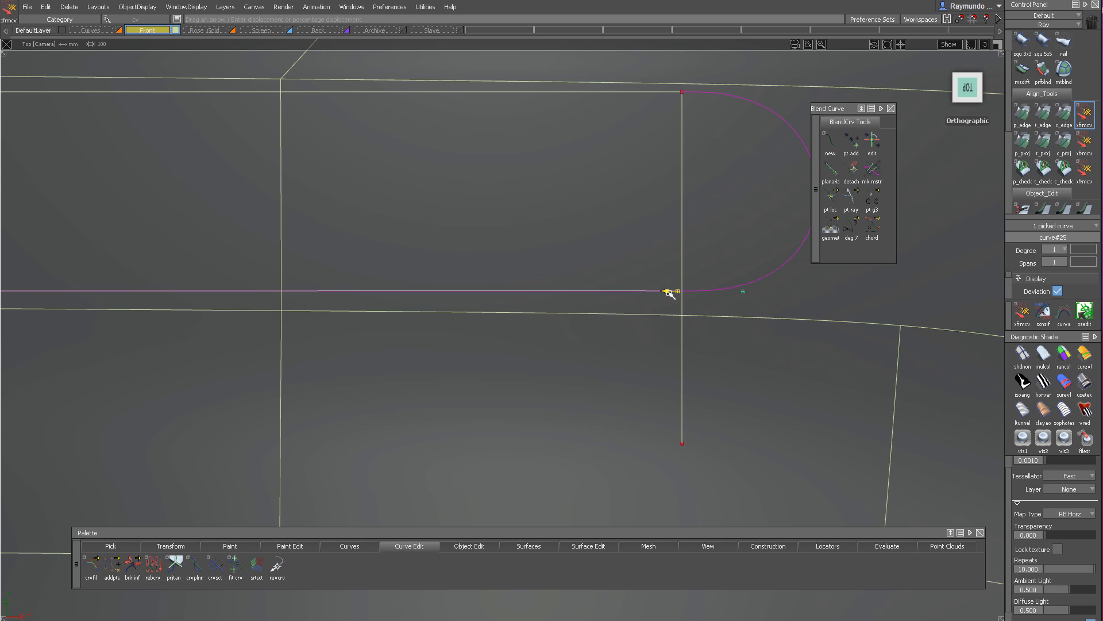
Delete the vertical reference line at the slot's rounded end
ctrl+shift+drag(712, 303, 729, 190)
alt+shift+right_drag(728, 193, 633, 265)
alt+shift+middle_drag(633, 265, 712, 262)
click(678, 290)
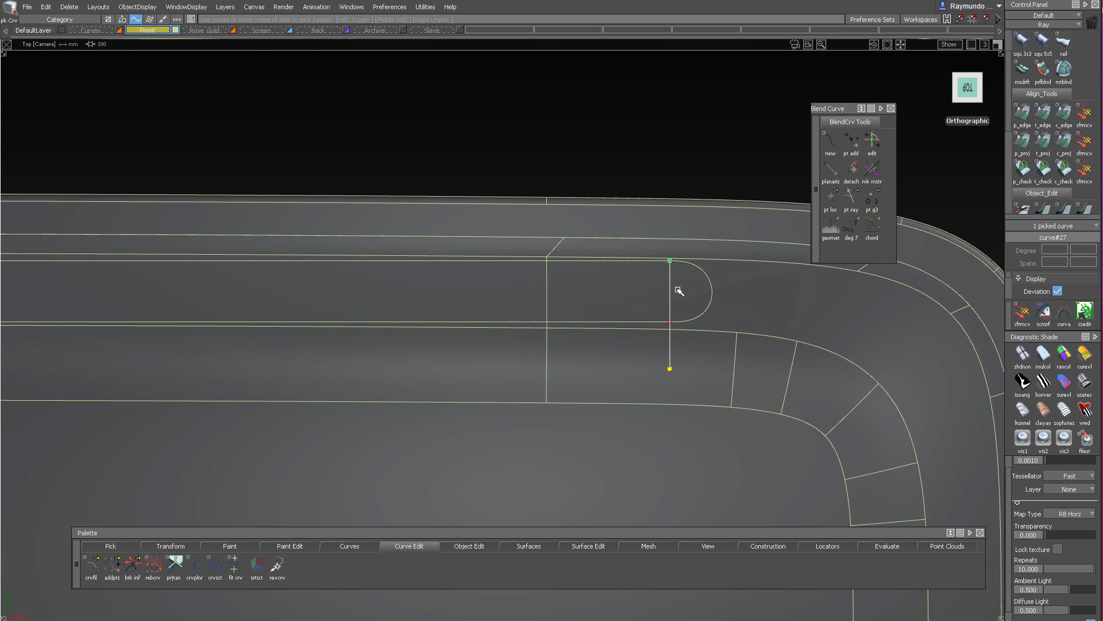
key(Delete)
Isolate the two sloped band surfaces that carry the projected slot outline
ctrl+shift+drag(696, 282, 696, 339)
click(626, 305)
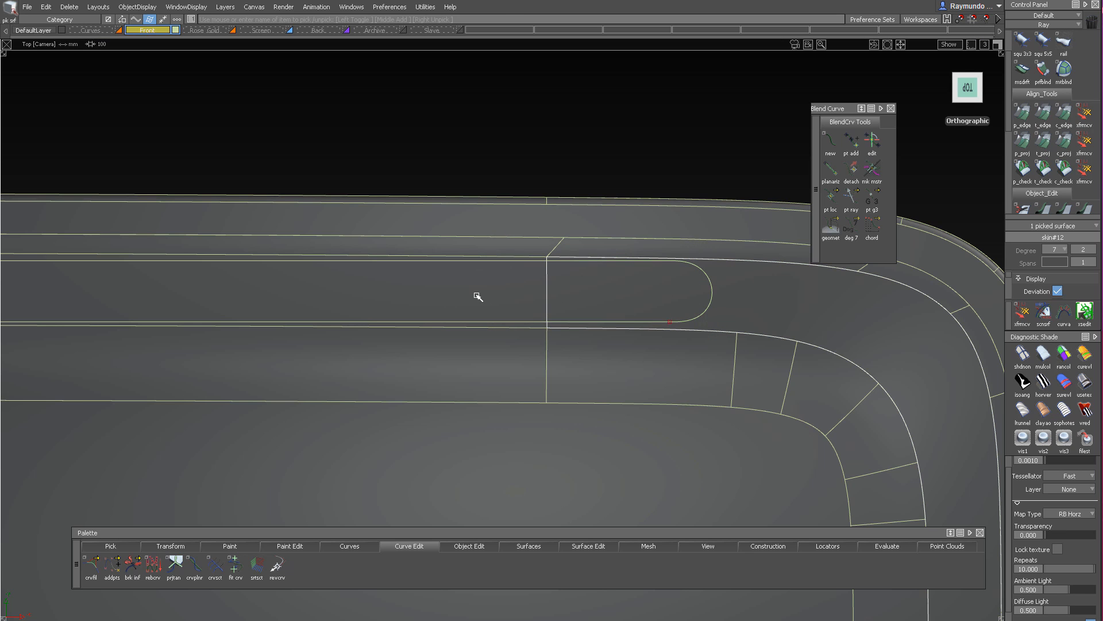
click(476, 296)
key(alt+h)
click(667, 215)
alt+shift+right_drag(667, 214, 556, 334)
alt+shift+middle_drag(556, 333, 624, 317)
Trim both band surfaces with the Divide option, splitting off the region inside the slot outline
click(520, 278)
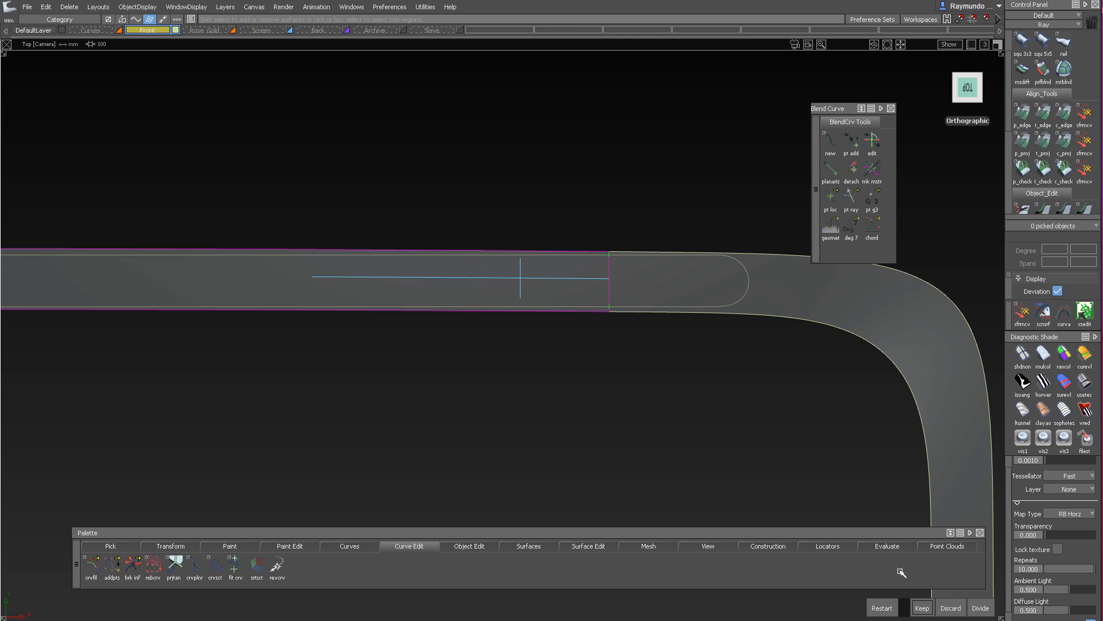
click(977, 608)
click(675, 291)
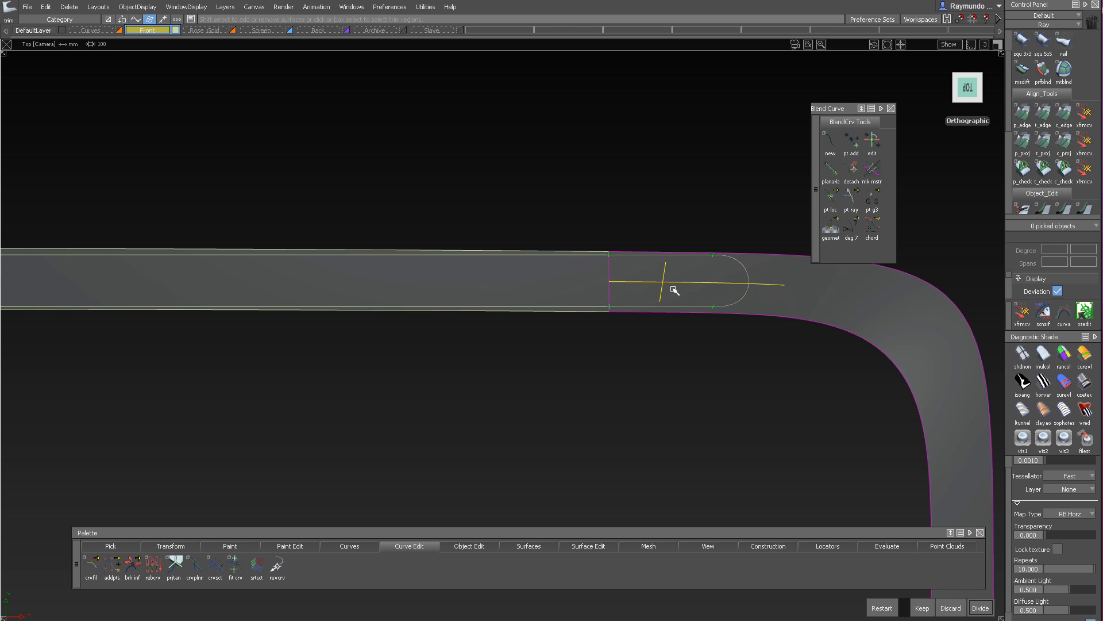
click(977, 608)
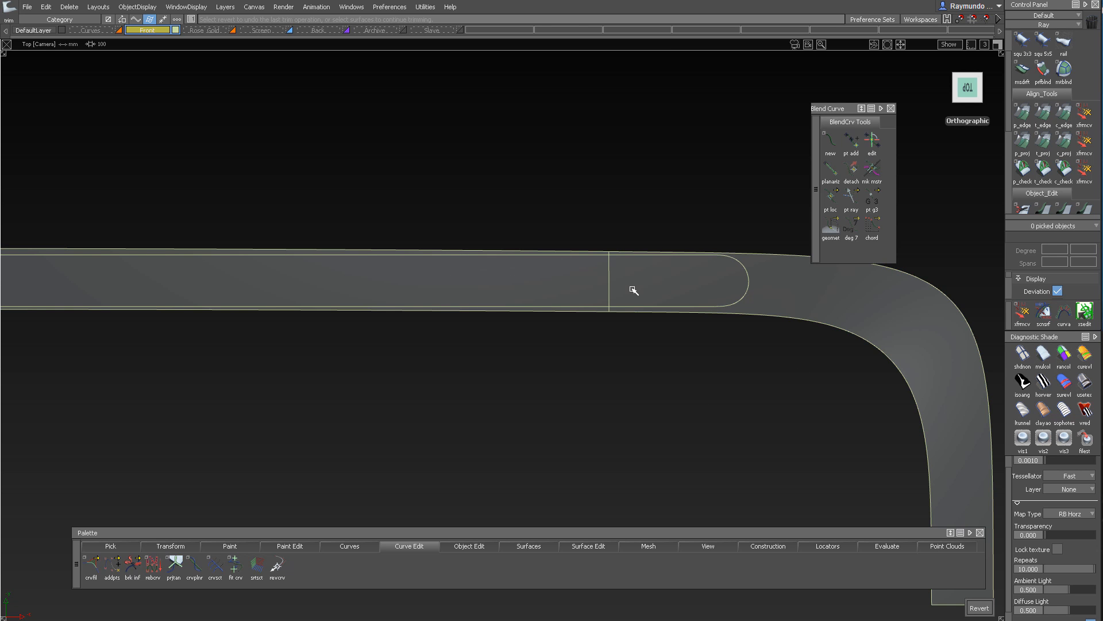
Show the rest of the front panel again and pick the two straight slot lines
scroll(635, 291, down, 2)
alt+shift+drag(692, 297, 575, 230)
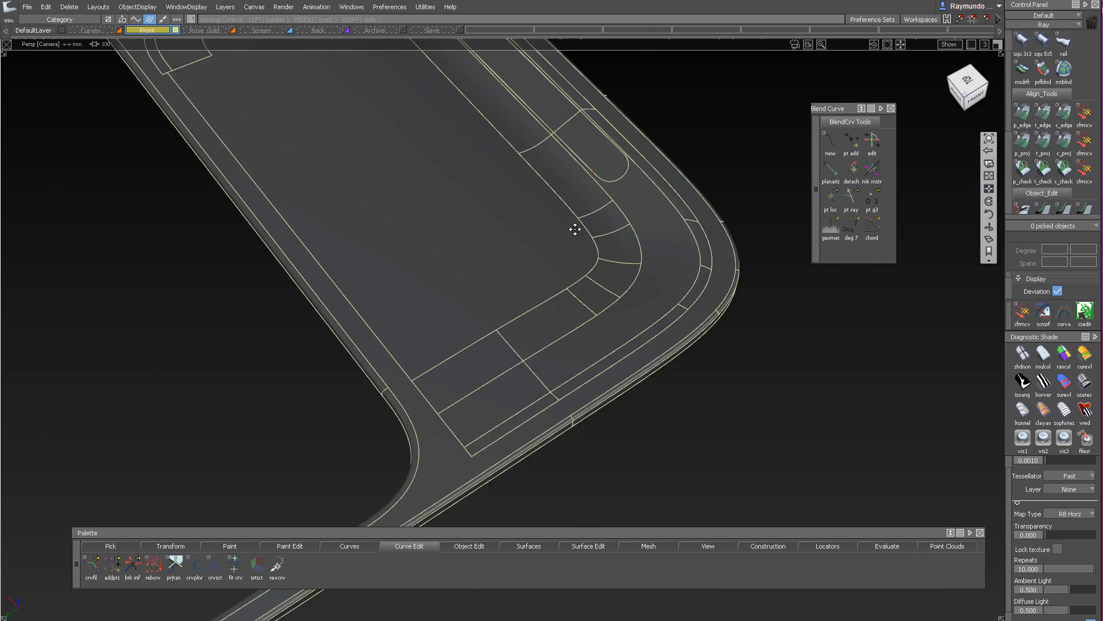
alt+shift+middle_drag(575, 230, 703, 359)
ctrl+shift+drag(703, 359, 708, 333)
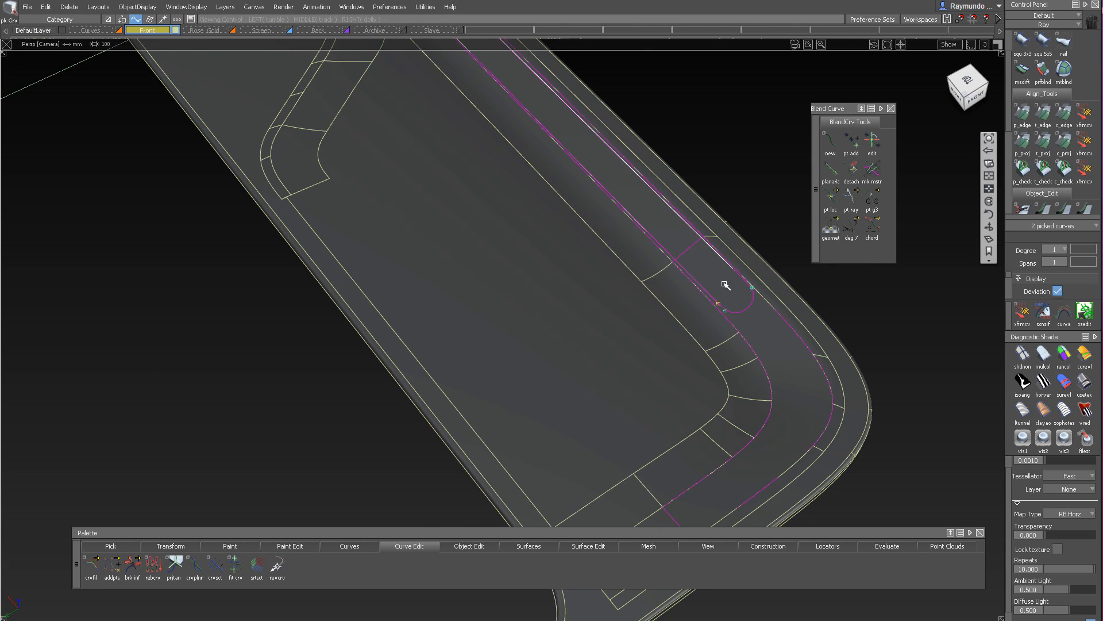
alt+shift+drag(725, 283, 754, 299)
alt+shift+middle_drag(695, 315, 725, 454)
ctrl+shift+drag(657, 325, 656, 234)
Bring up the resident shaders and duplicate the white default shader
ctrl+shift+drag(716, 255, 752, 276)
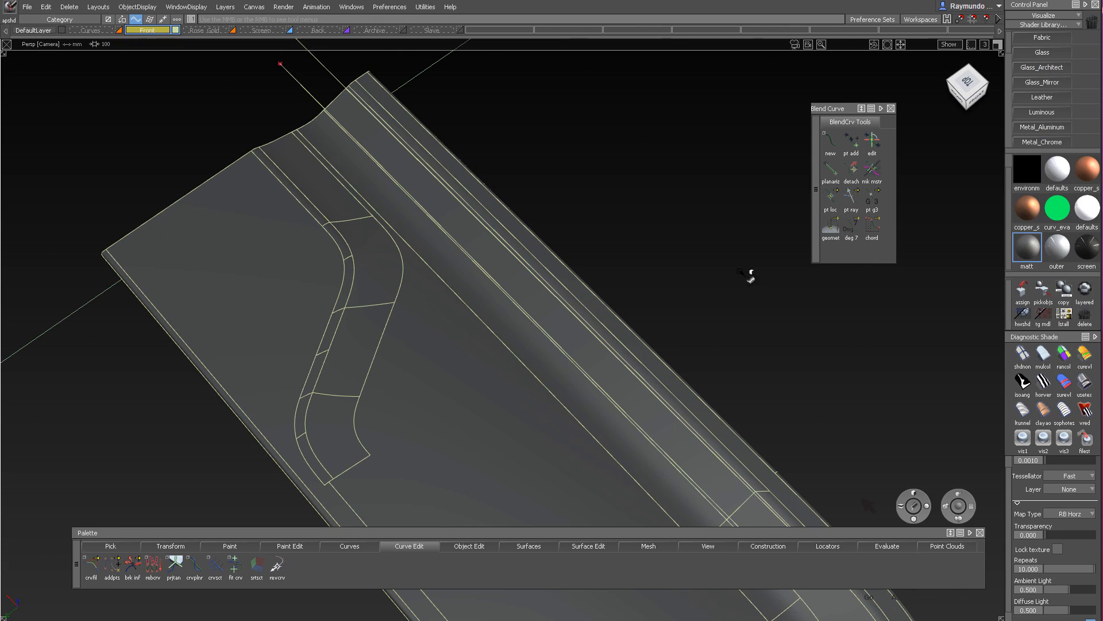
alt+shift+middle_drag(632, 489, 685, 271)
alt+shift+right_drag(684, 271, 714, 266)
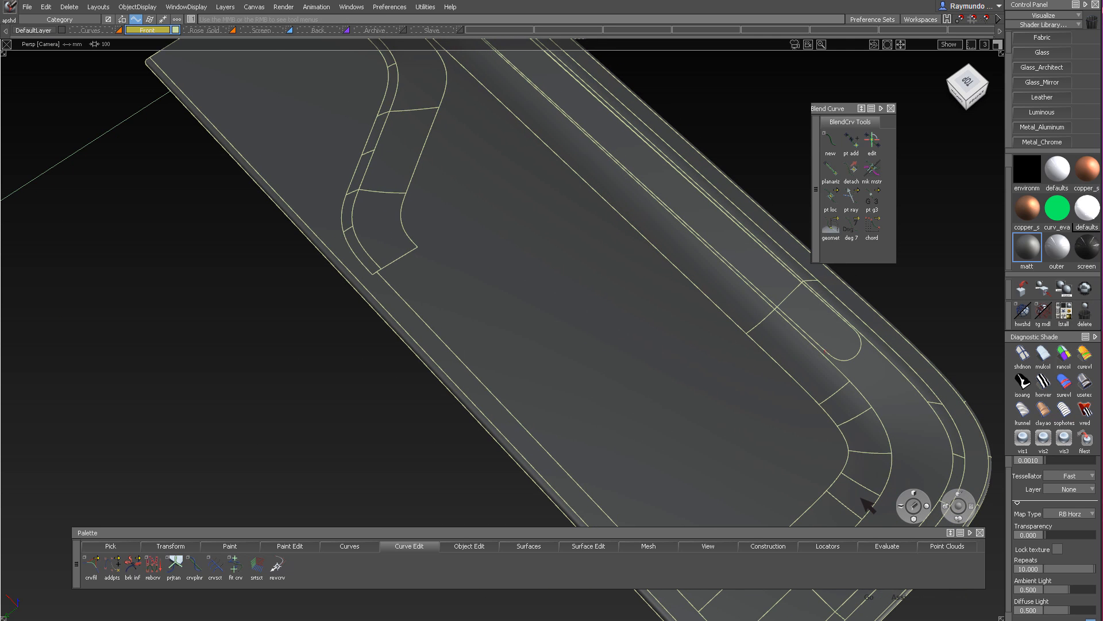
scroll(1073, 237, up, 1)
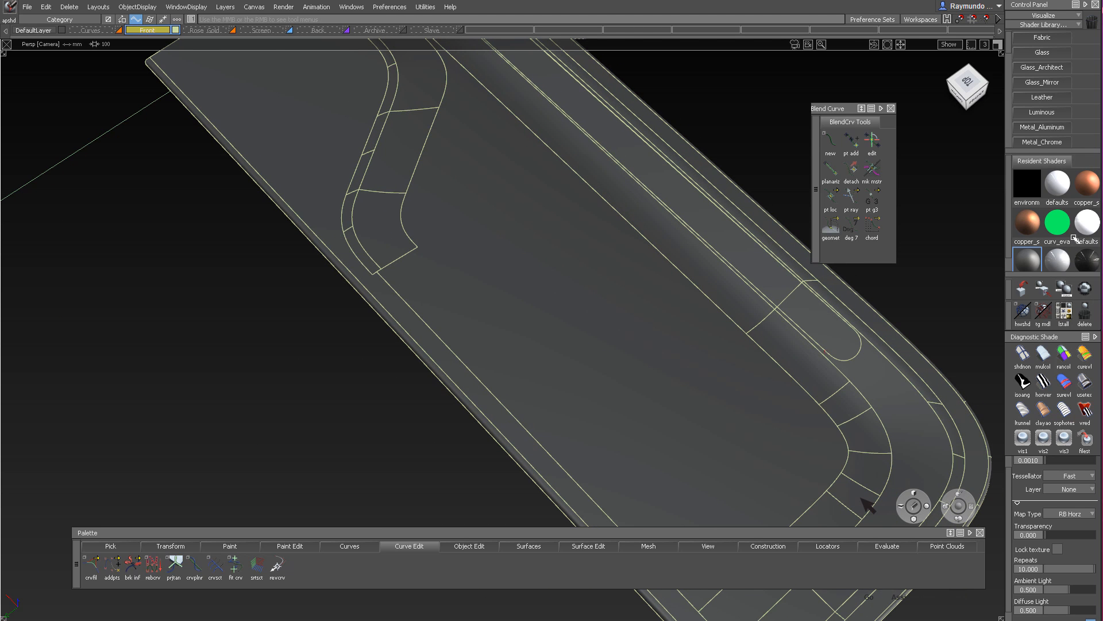
click(1057, 183)
click(1065, 288)
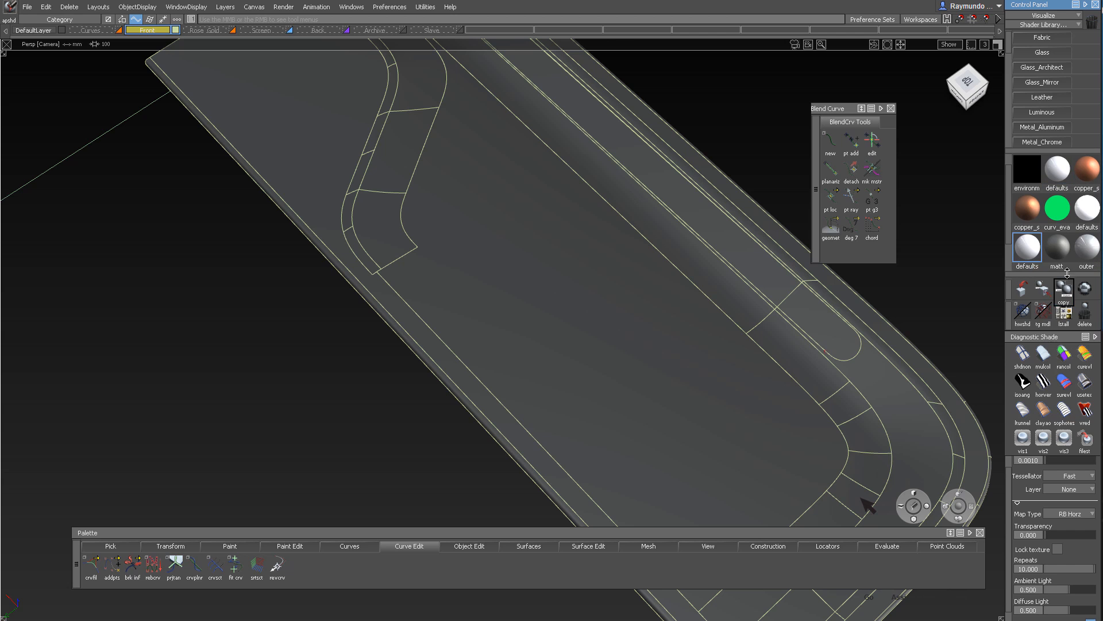
Set the copied shader's color to bright blue, RGB 0, 182.75, 255
double_click(1026, 247)
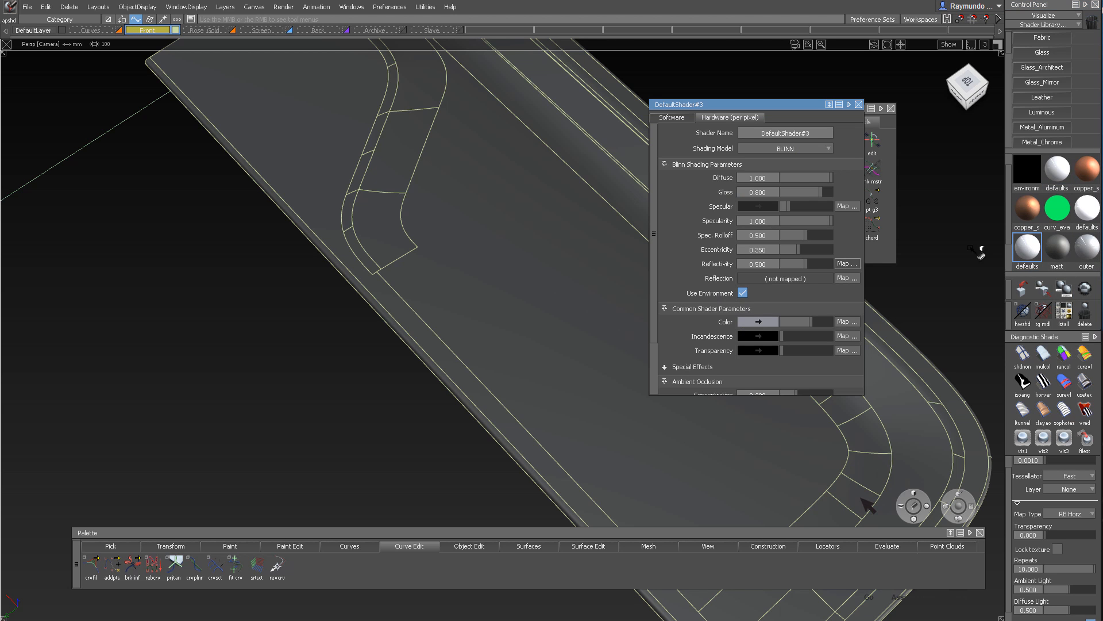
click(771, 321)
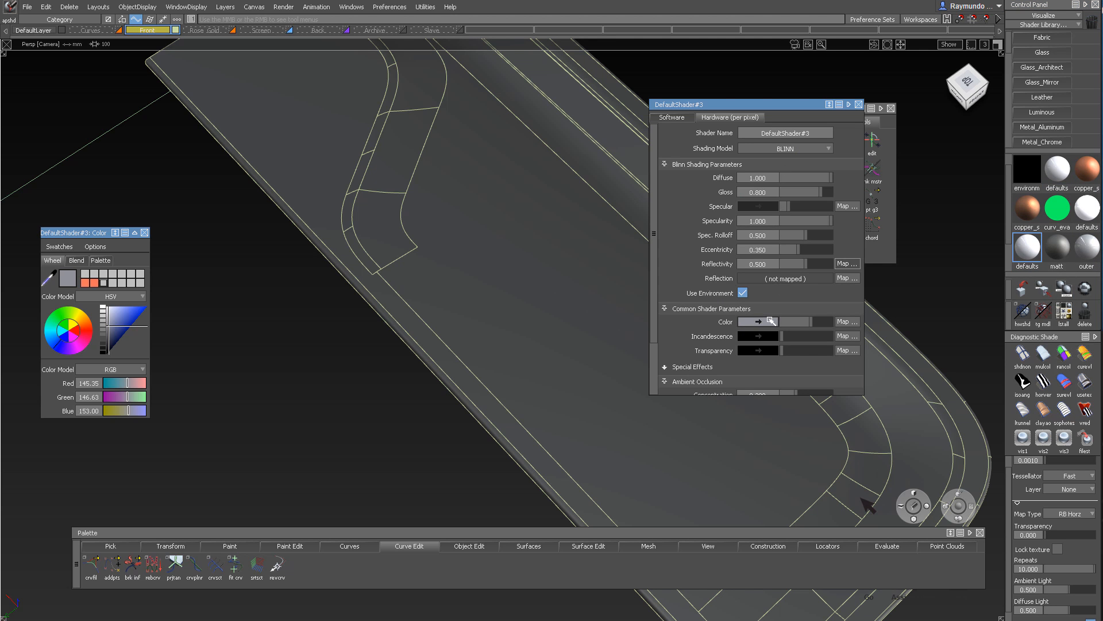
click(138, 315)
drag(63, 347, 44, 340)
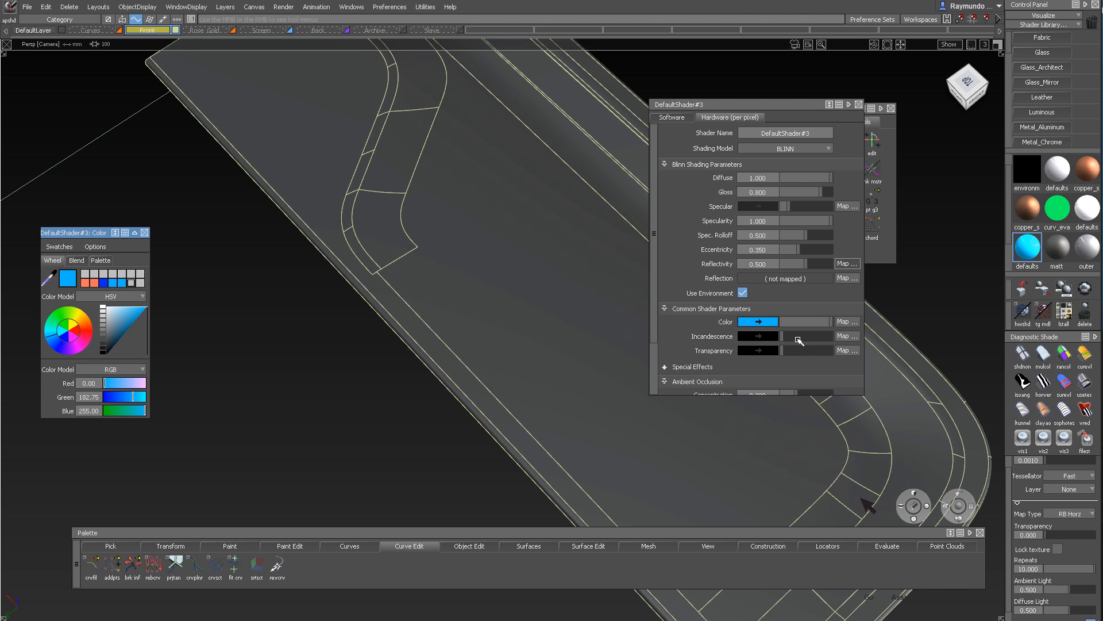
Set the copied shader's incandescence to light blue, RGB 143.30, 214.21, 242.25, and close its settings
drag(798, 340, 836, 339)
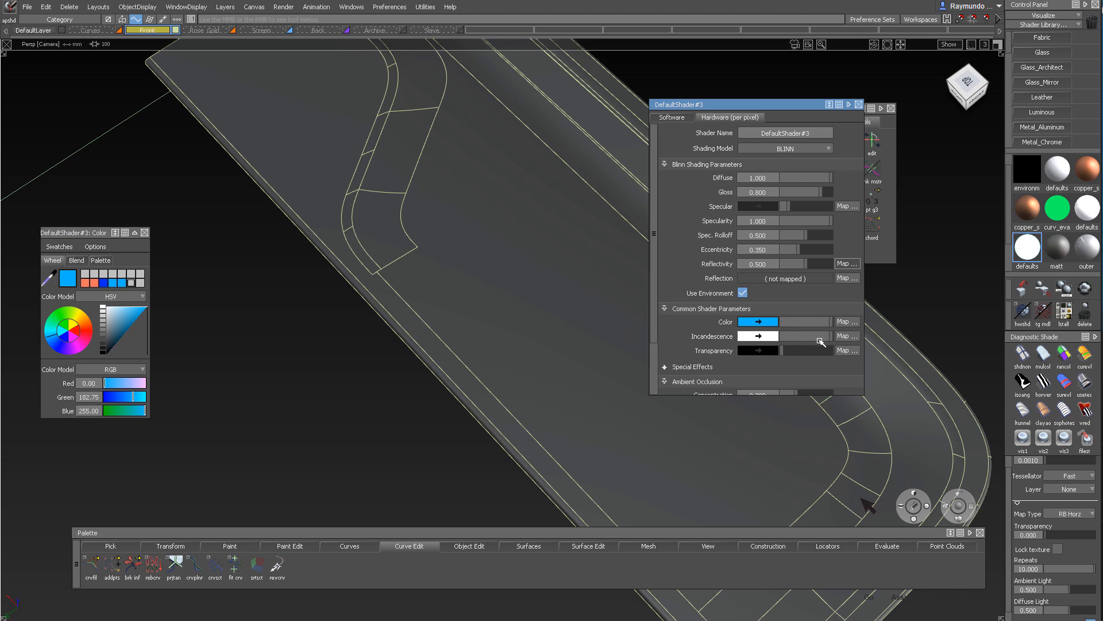
click(128, 312)
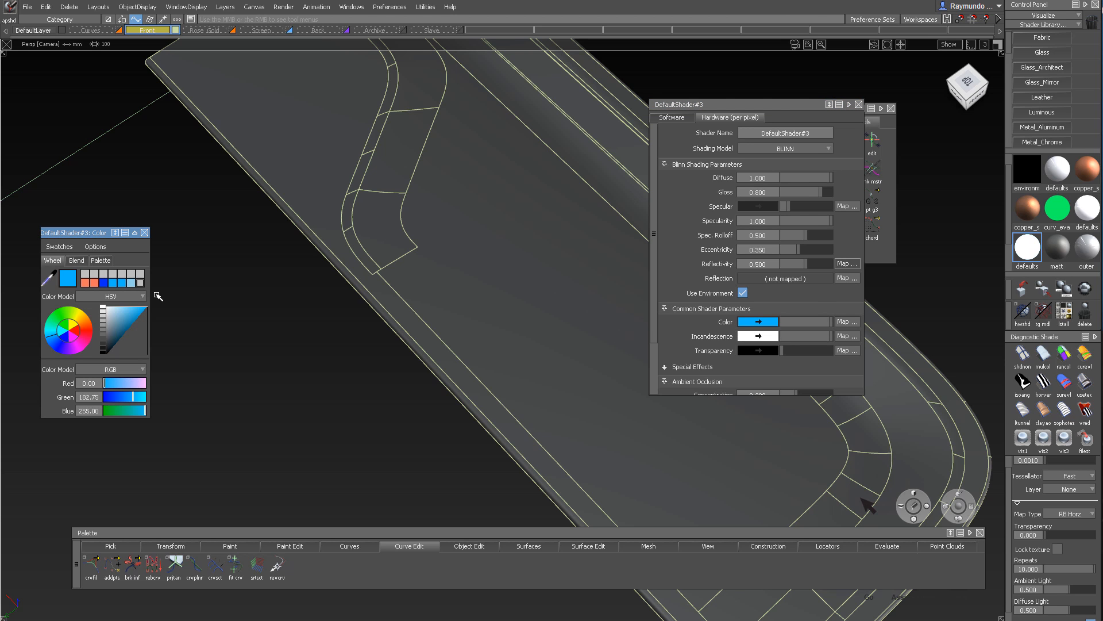
click(765, 340)
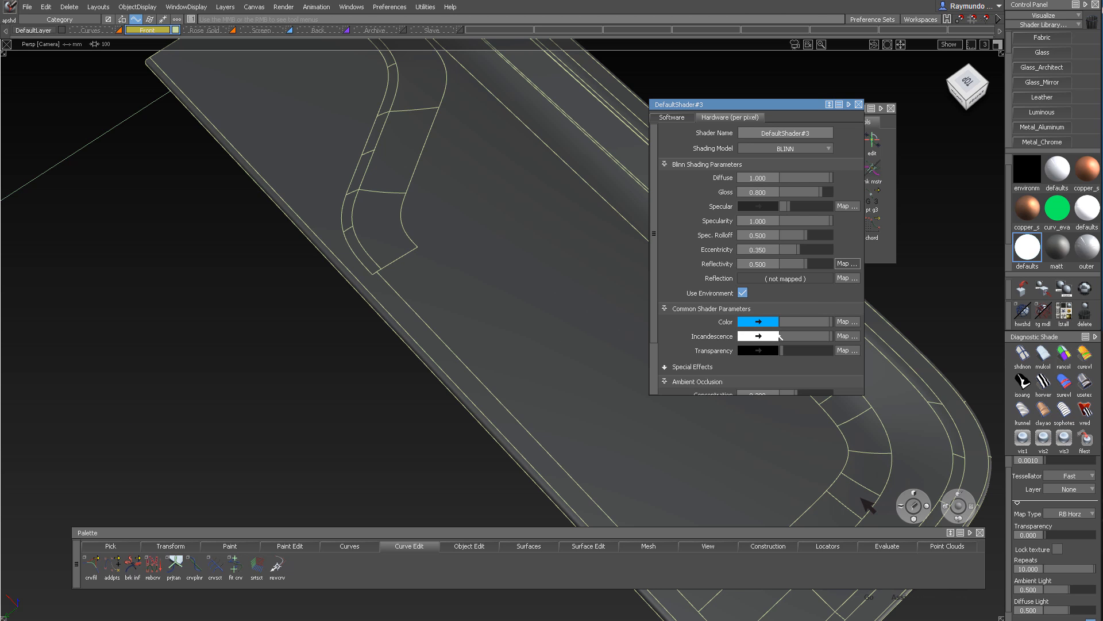
click(770, 336)
click(94, 274)
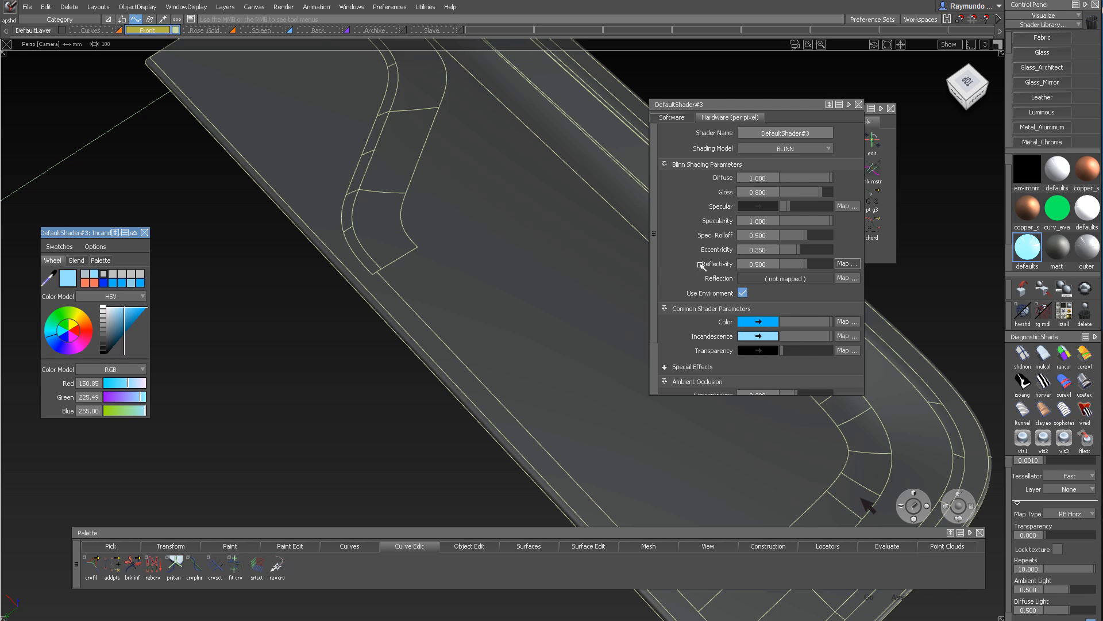
scroll(680, 259, down, 2)
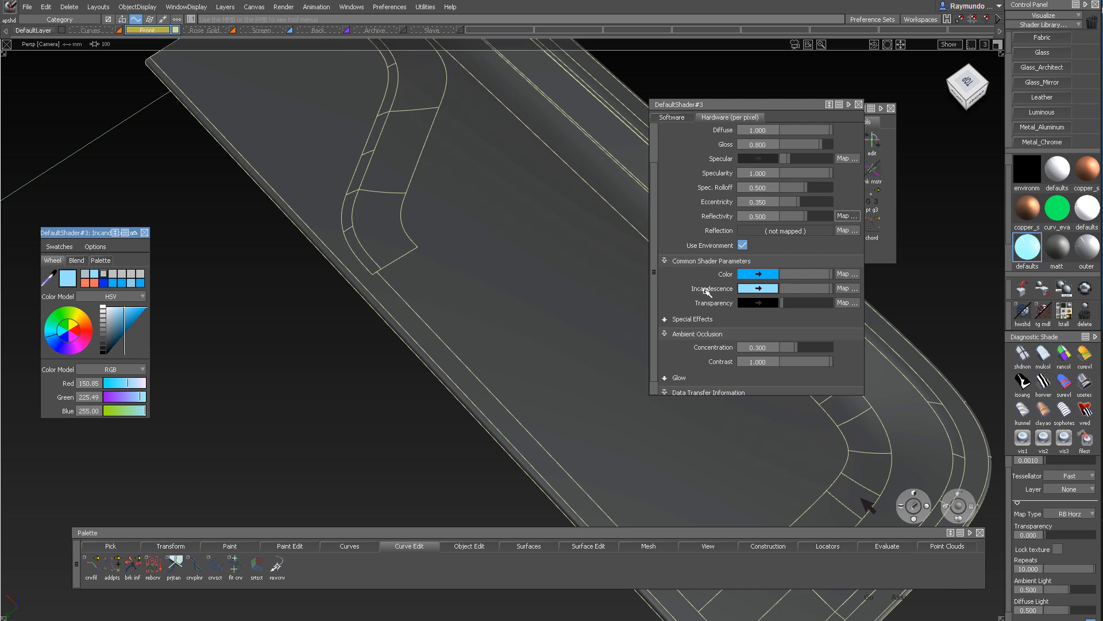
drag(830, 289, 828, 289)
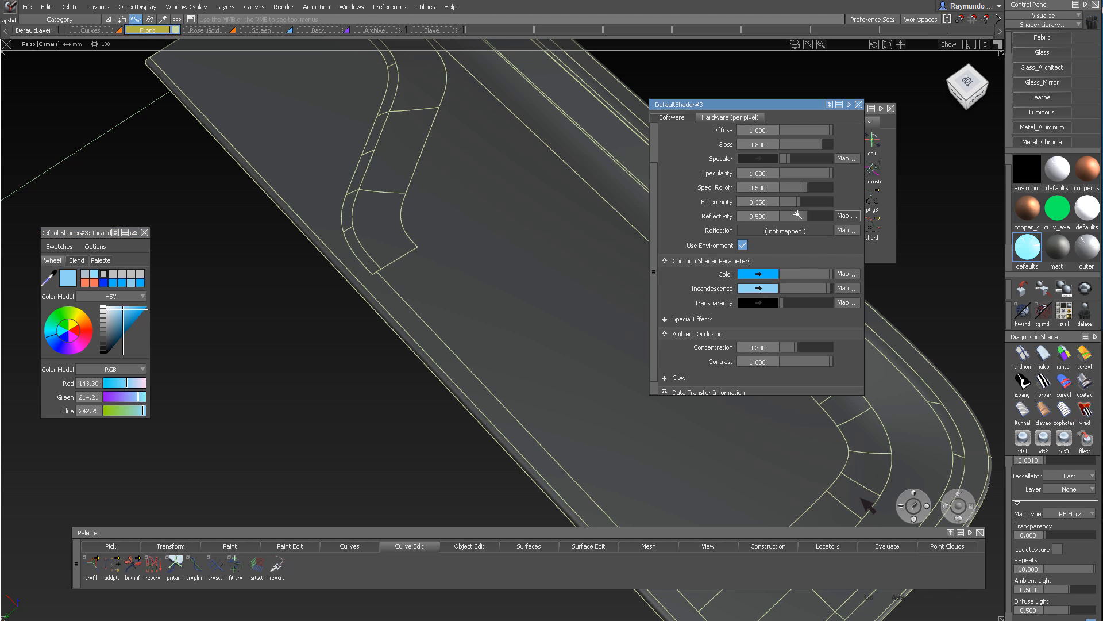
click(860, 104)
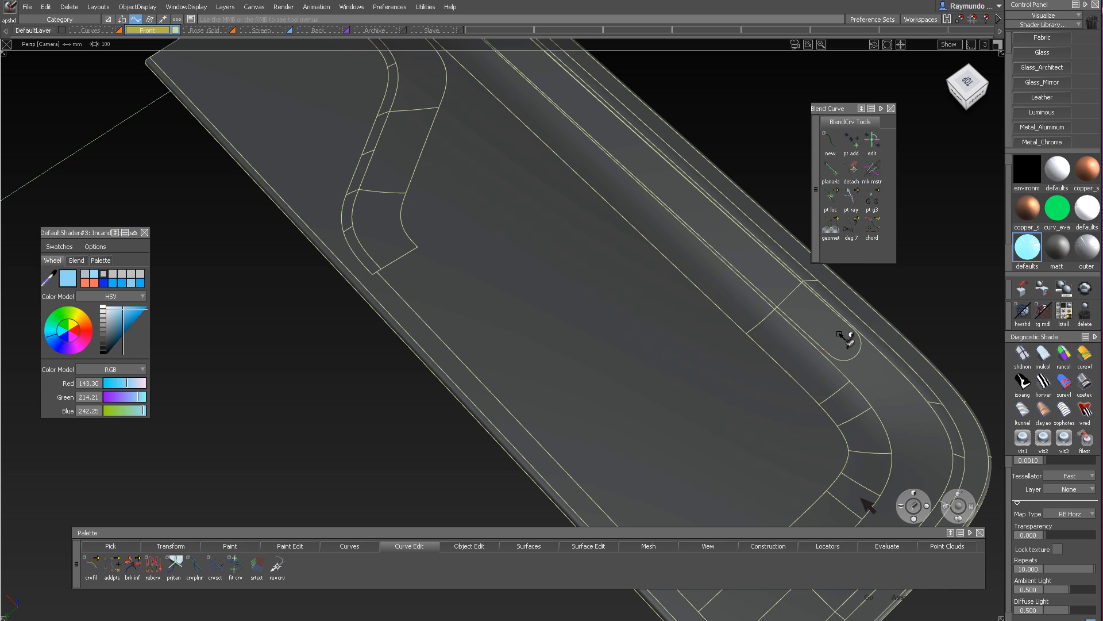
Assign the glowing blue shader to the two slot surfaces and hide the model's wireframe curves
click(842, 338)
click(783, 300)
alt+shift+drag(783, 301, 683, 303)
ctrl+shift+right_drag(682, 303, 632, 267)
alt+shift+right_drag(632, 267, 633, 290)
alt+shift+drag(633, 290, 540, 387)
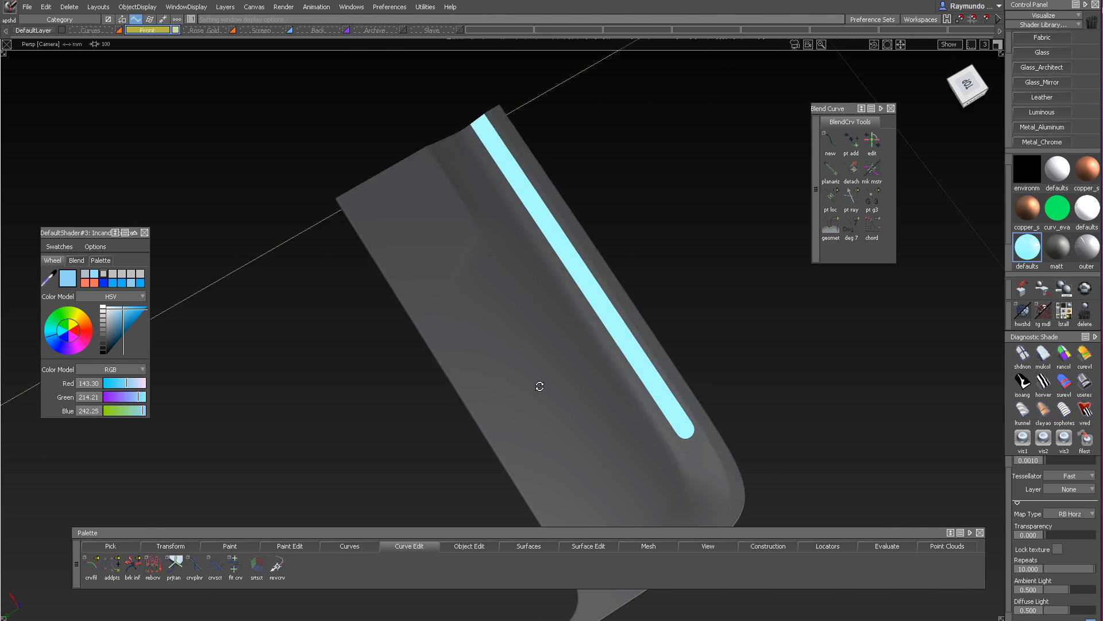
Pick the three remaining curves around the light strip and assign them to the Curves layer
alt+shift+right_drag(540, 387, 654, 405)
alt+shift+middle_drag(653, 406, 566, 391)
ctrl+shift+right_drag(598, 362, 553, 309)
alt+shift+drag(698, 324, 712, 373)
ctrl+shift+drag(717, 388, 719, 287)
alt+shift+middle_drag(718, 288, 683, 330)
ctrl+shift+drag(718, 344, 747, 373)
drag(742, 368, 916, 497)
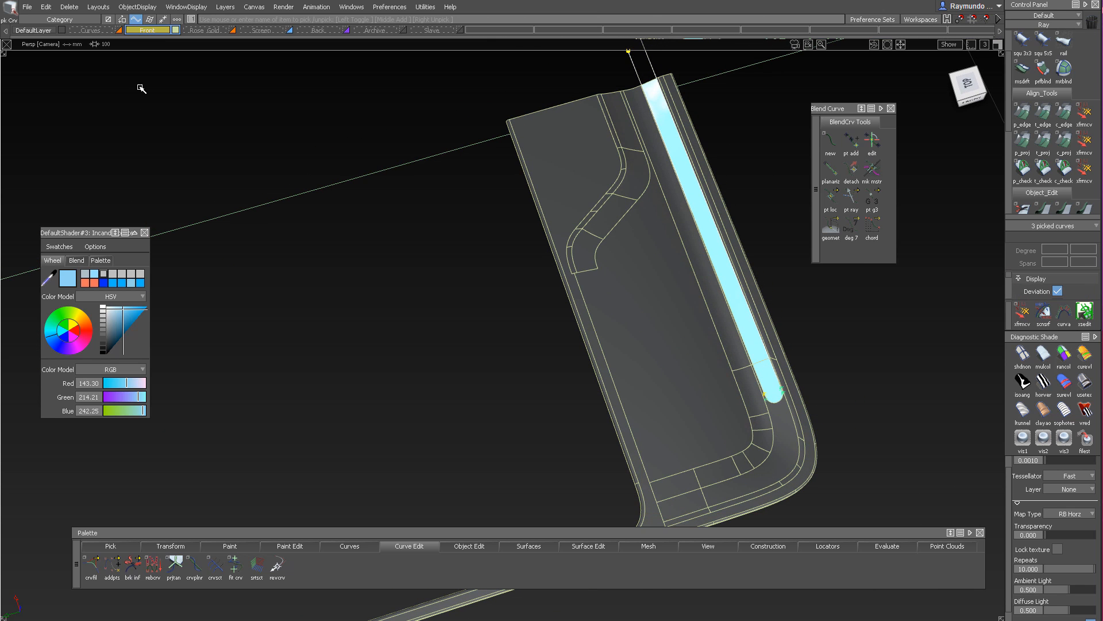
drag(92, 31, 92, 42)
alt+shift+right_drag(566, 236, 530, 231)
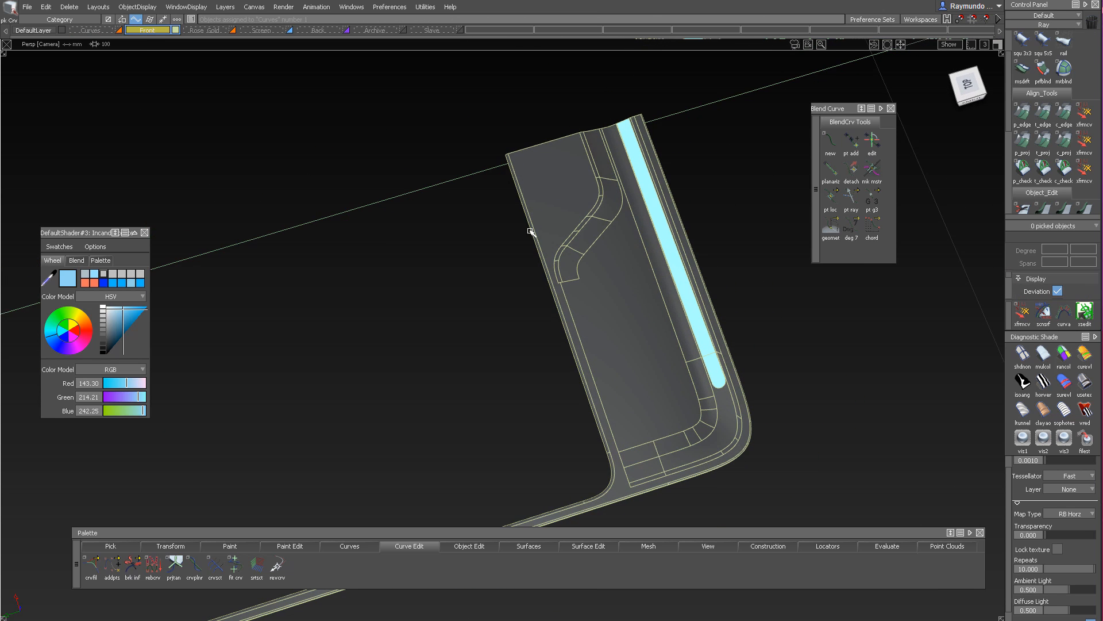
Mirror the Front layer's surfaces across the centre plane to form the panel's opposite end
mouse_move(632, 262)
alt+shift+mouse_down()
mouse_move(734, 315)
mouse_move(492, 283)
mouse_move(652, 338)
mouse_move(622, 202)
mouse_move(546, 239)
mouse_move(571, 270)
mouse_move(642, 254)
alt+shift+mouse_up()
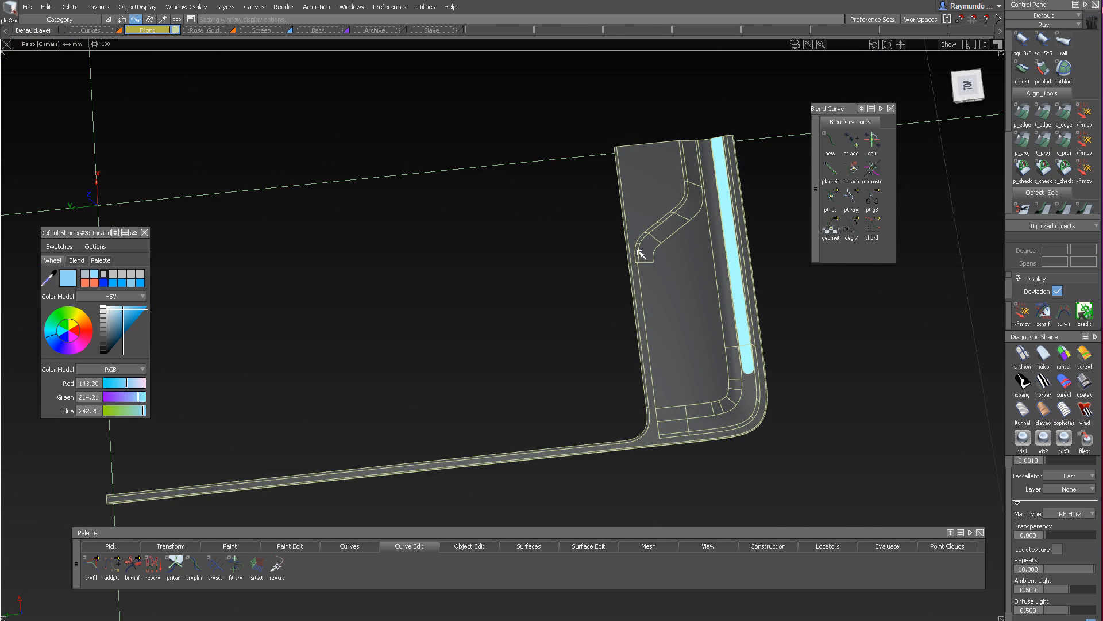
alt+shift+drag(722, 258, 533, 203)
drag(154, 33, 167, 82)
alt+shift+drag(460, 155, 507, 190)
alt+shift+middle_drag(507, 190, 683, 287)
alt+shift+drag(684, 288, 278, 152)
Select all surfaces of the half panel and mirror-duplicate them to complete the closed front frame
drag(123, 110, 975, 487)
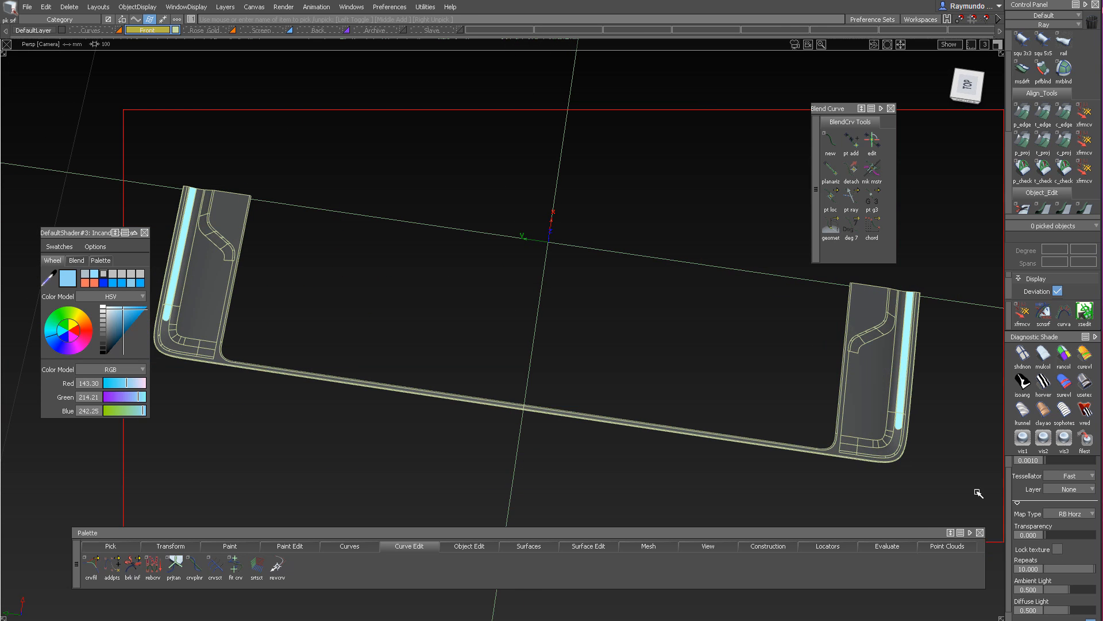
alt+shift+drag(626, 185, 563, 168)
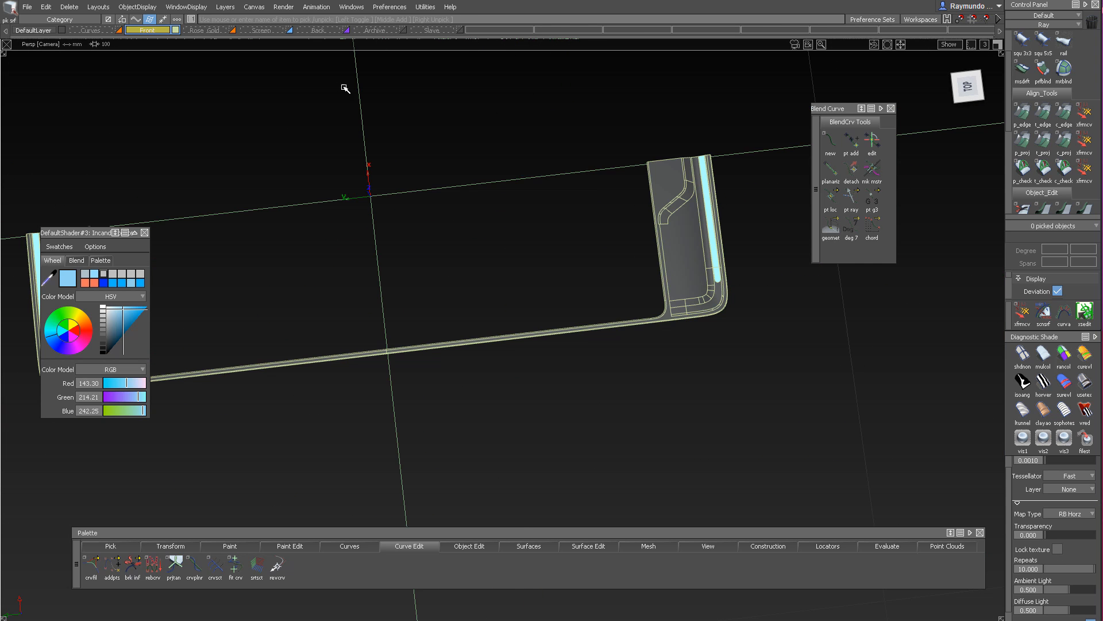
drag(345, 90, 827, 461)
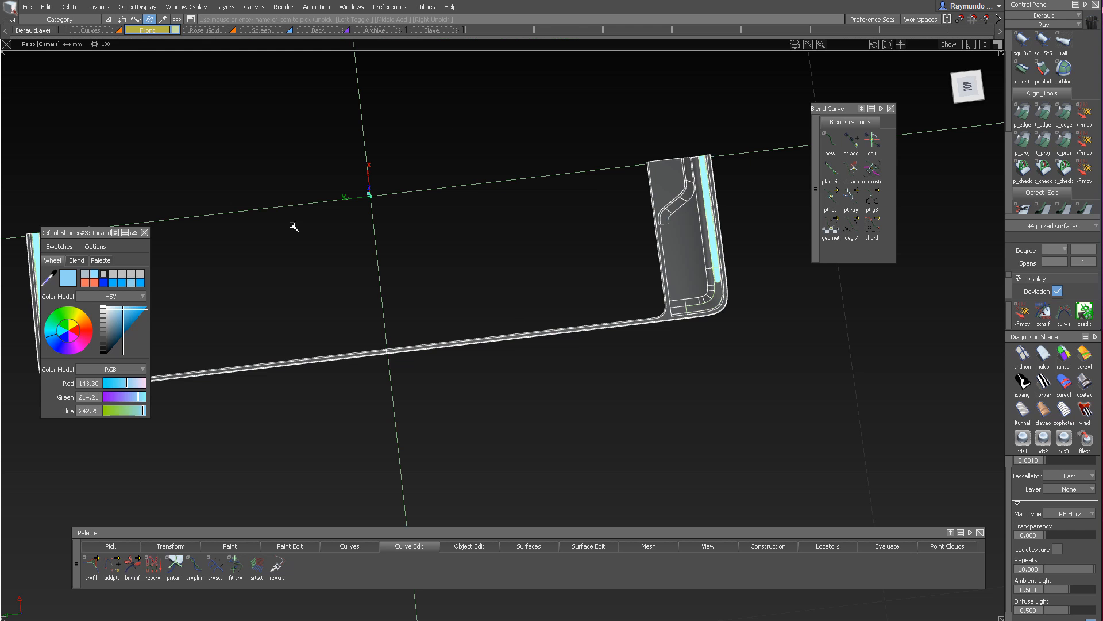
click(42, 8)
mouse_move(112, 149)
click(166, 159)
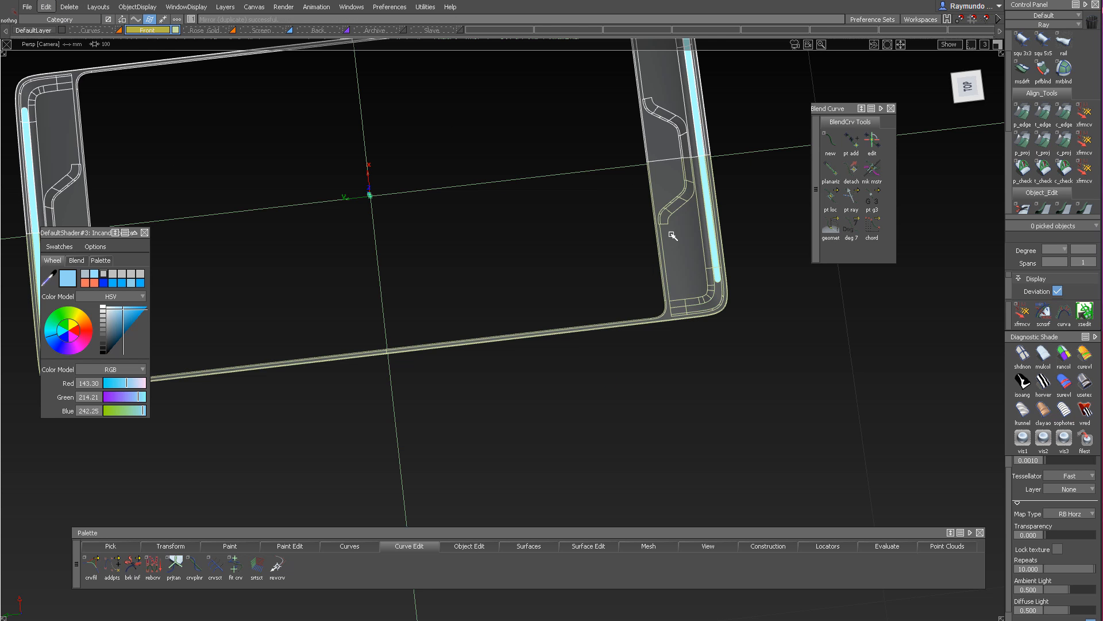
Show the Rose Gold, Screen and Back layers and inspect the assembled phone from front and back
mouse_move(673, 235)
alt+shift+mouse_down()
mouse_move(638, 357)
mouse_move(594, 337)
mouse_move(550, 228)
mouse_move(712, 278)
mouse_move(734, 148)
mouse_move(787, 121)
mouse_move(685, 108)
mouse_move(682, 338)
mouse_move(709, 257)
mouse_move(677, 215)
mouse_move(680, 291)
alt+shift+mouse_up()
click(232, 31)
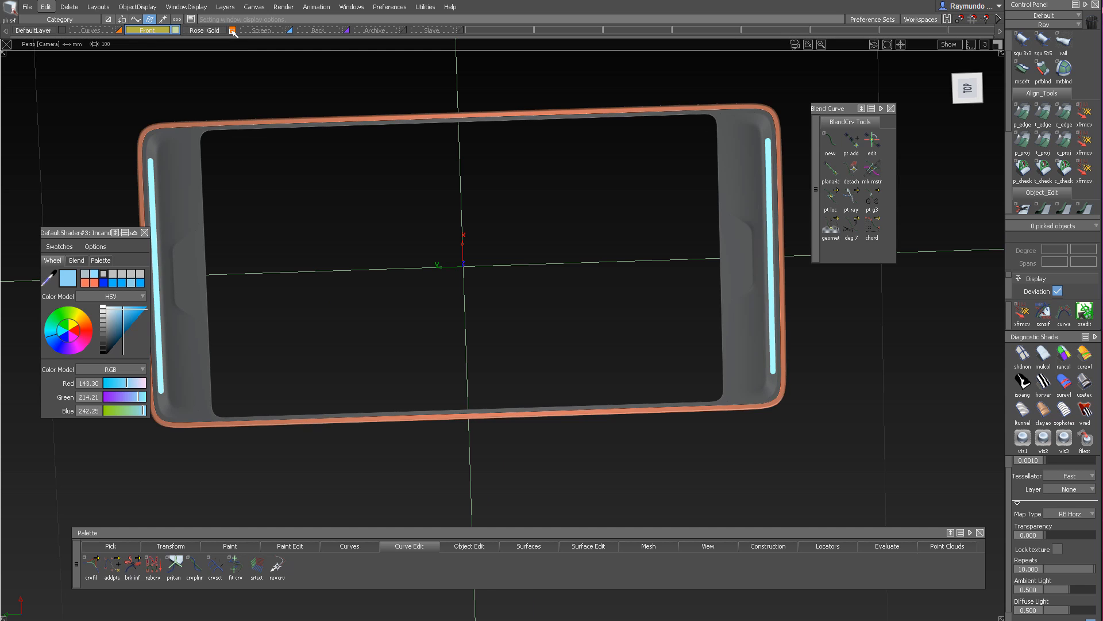
click(290, 31)
alt+shift+drag(614, 229, 657, 187)
alt+shift+right_drag(658, 188, 726, 230)
alt+shift+drag(727, 230, 722, 152)
alt+shift+right_drag(722, 153, 586, 203)
alt+shift+drag(585, 203, 726, 246)
alt+shift+middle_drag(629, 219, 584, 339)
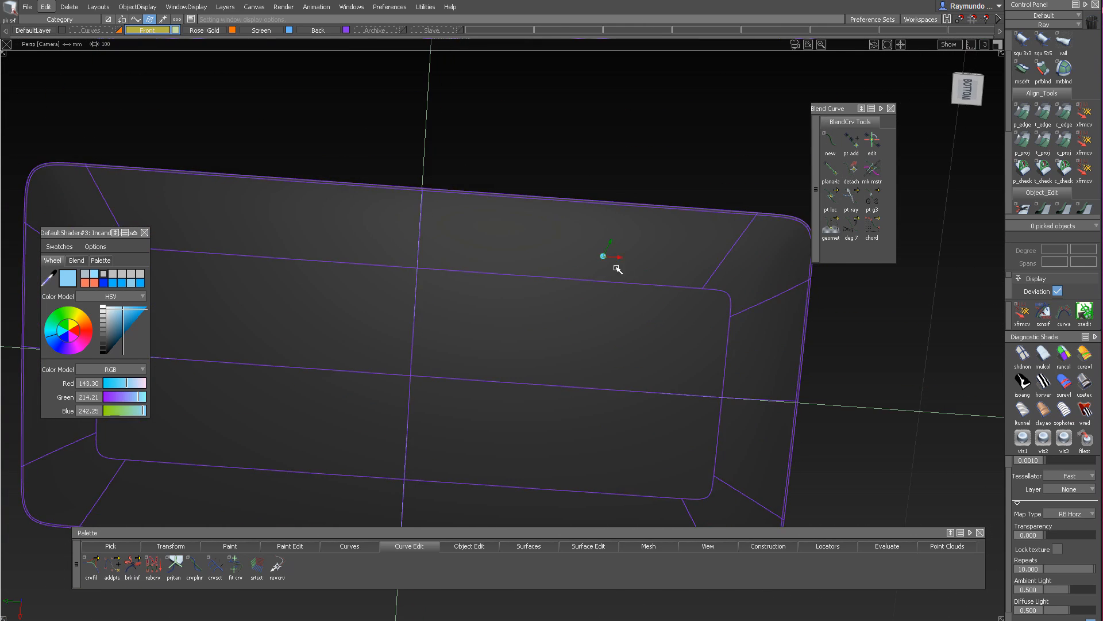
alt+shift+drag(616, 266, 649, 222)
click(649, 292)
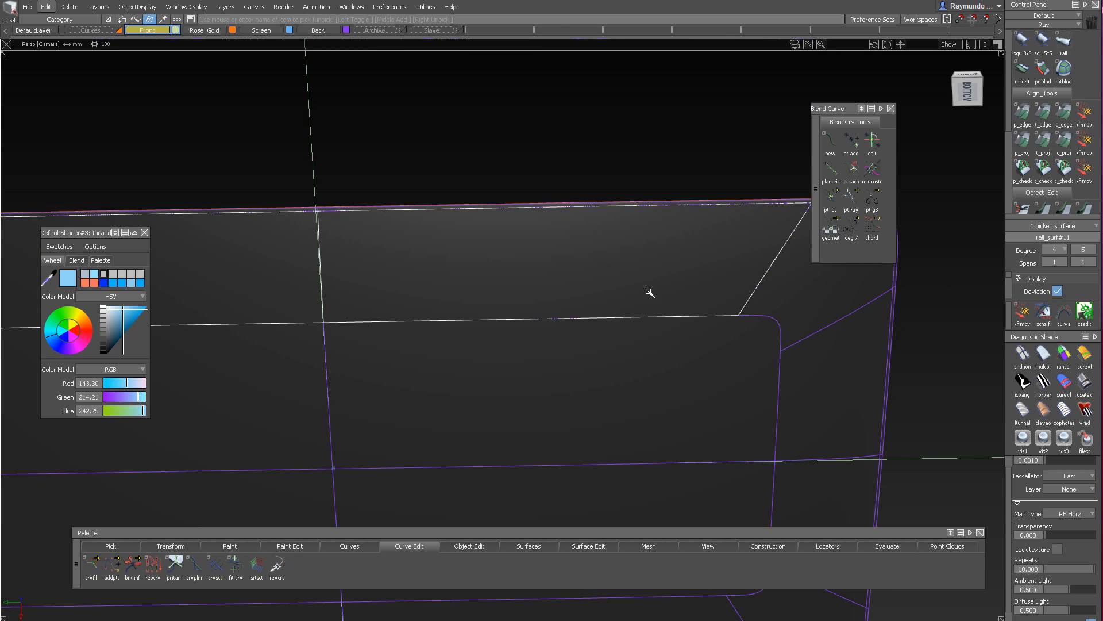
key(alt+h)
key(shift+n)
alt+shift+drag(642, 340, 646, 251)
key(i)
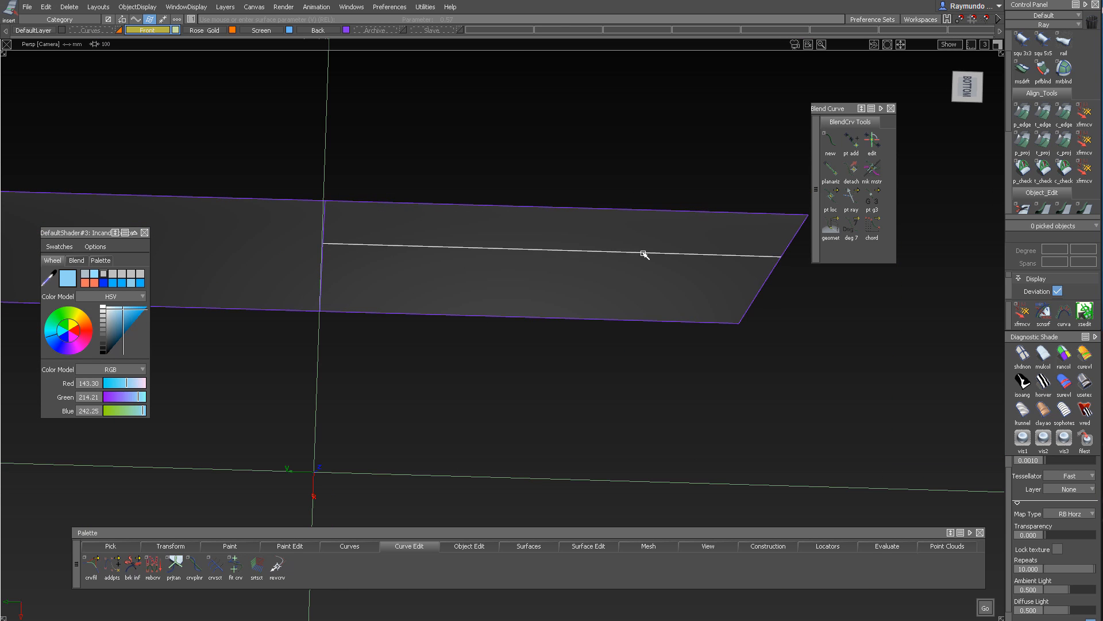
mouse_move(624, 294)
alt+shift+mouse_down()
mouse_move(628, 274)
mouse_move(602, 291)
alt+shift+mouse_up()
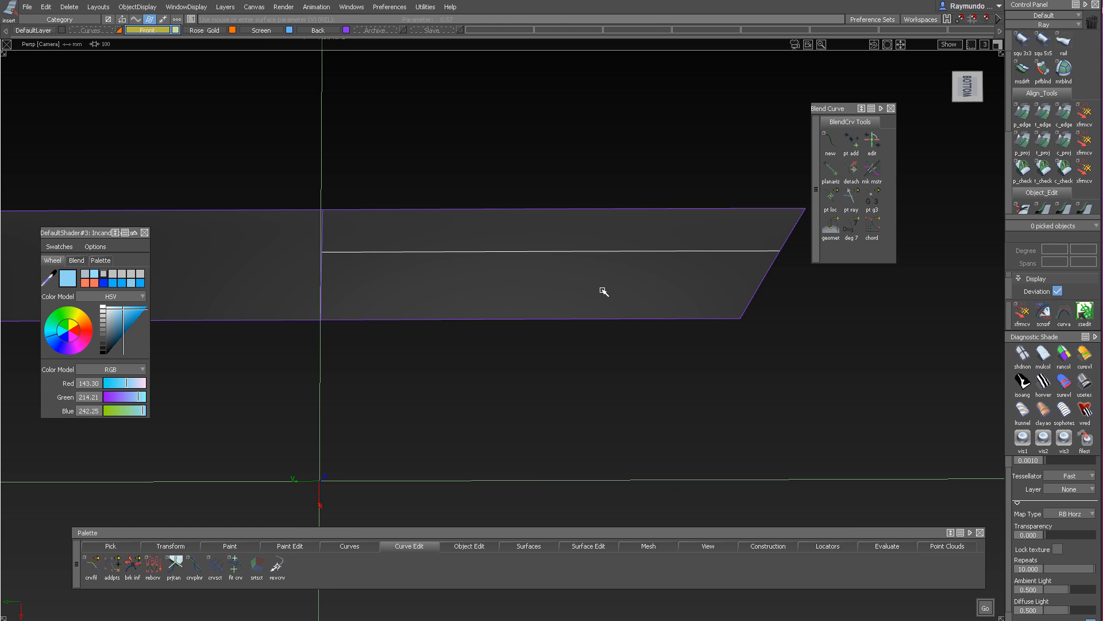
drag(602, 253, 601, 245)
key(alt+v)
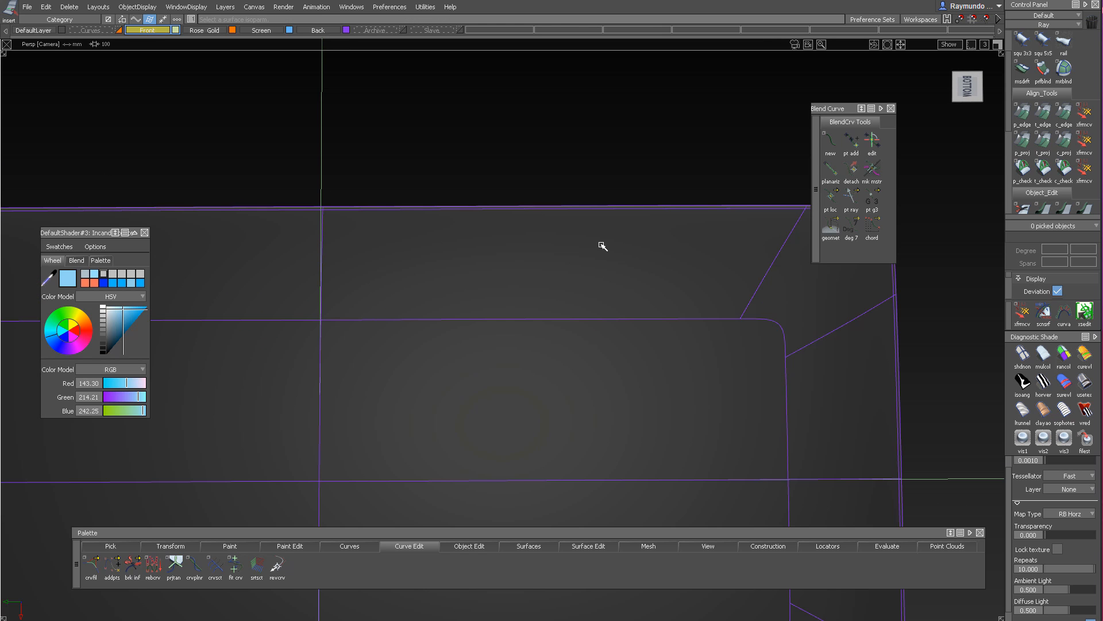
In the orthographic bottom view, insert a lengthwise curve-on-surface on the back's long side band, close to its outer edge
alt+shift+drag(594, 314, 592, 317)
alt+shift+right_drag(592, 317, 586, 246)
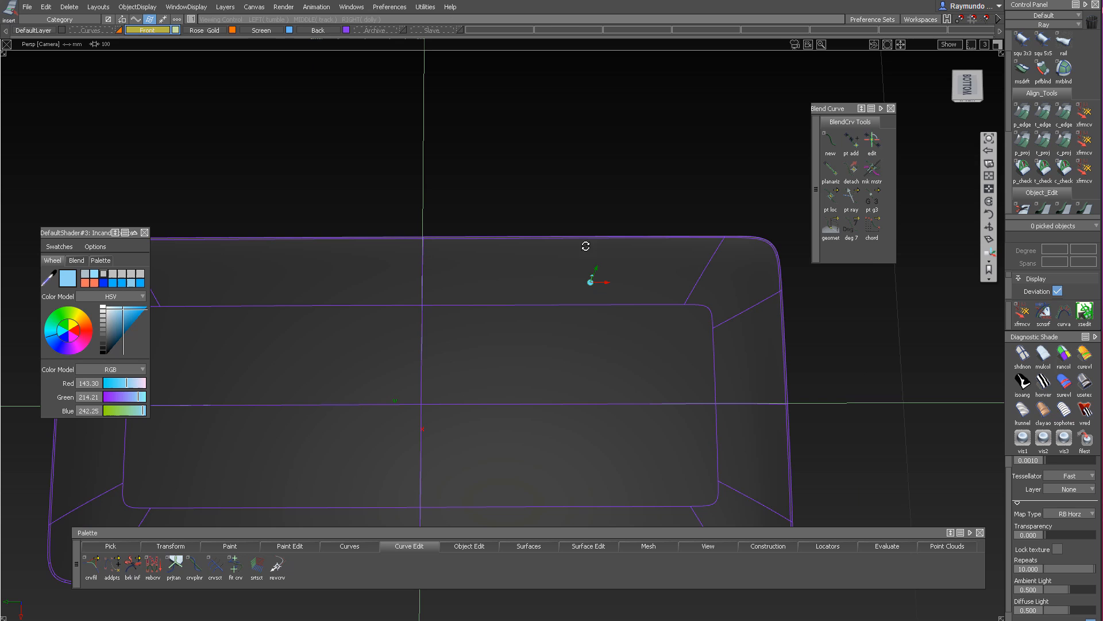
click(968, 85)
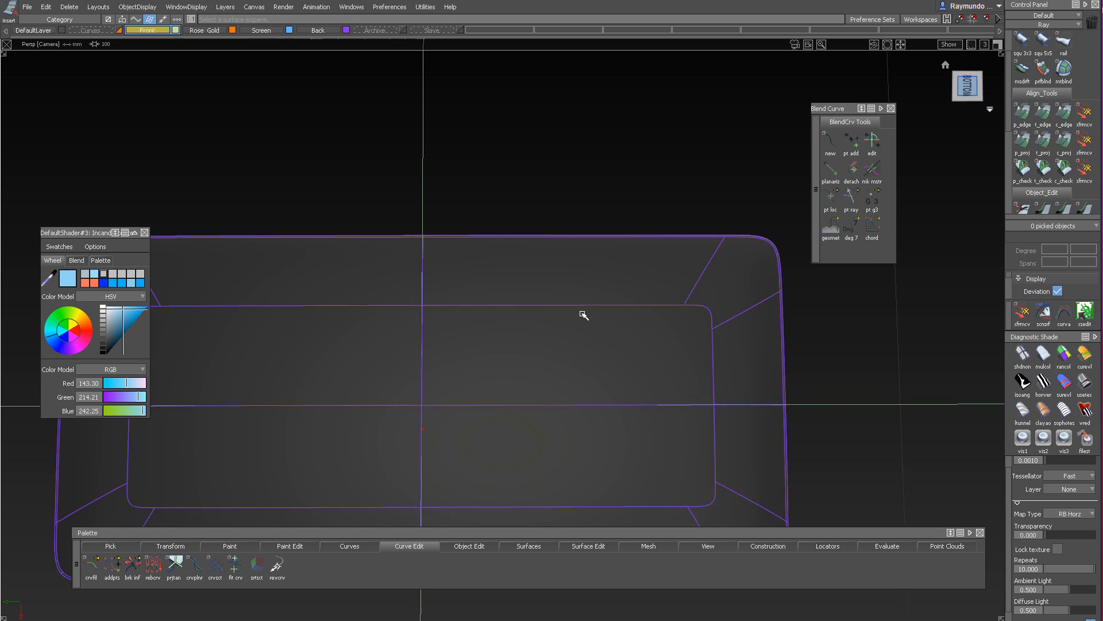
alt+shift+drag(617, 317, 666, 253)
click(610, 305)
click(626, 316)
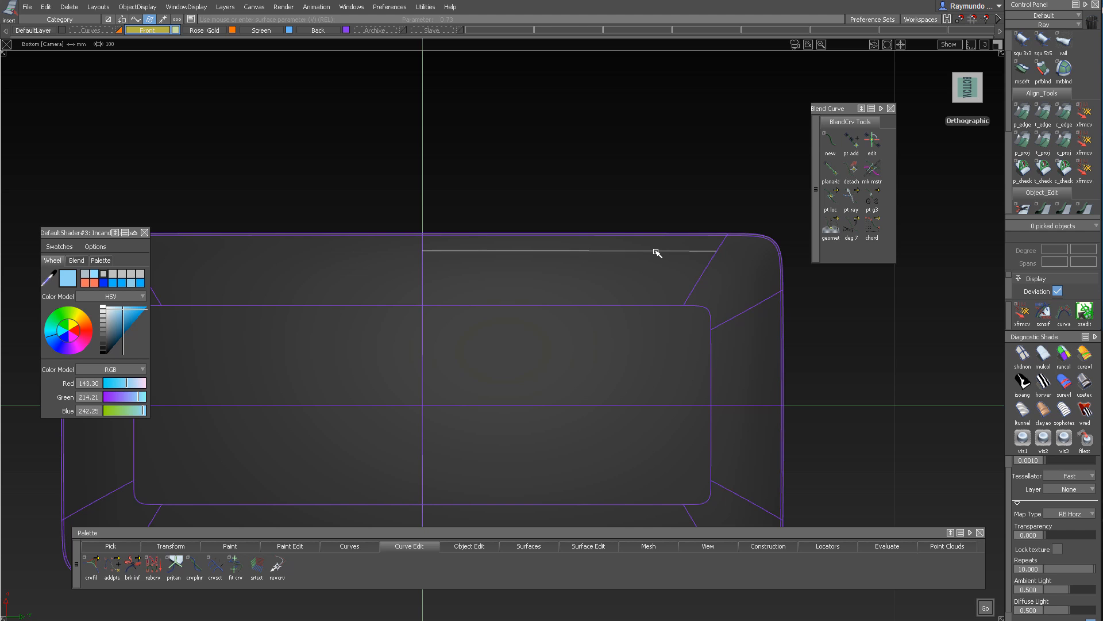
alt+shift+right_drag(690, 257, 755, 299)
alt+shift+middle_drag(756, 298, 688, 322)
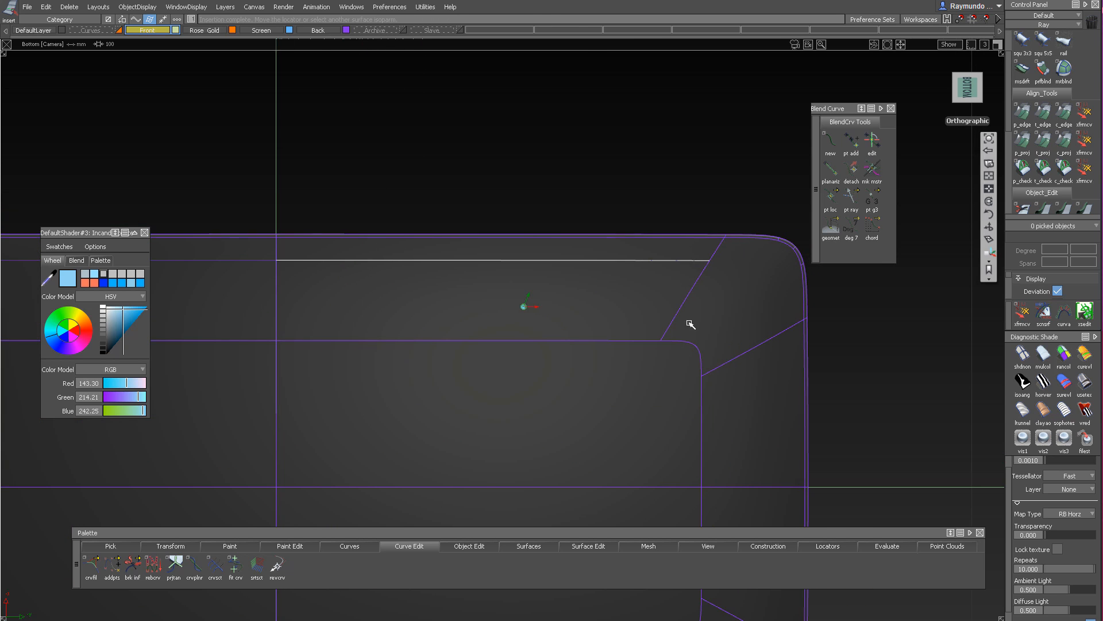
ctrl+shift+drag(754, 415, 753, 302)
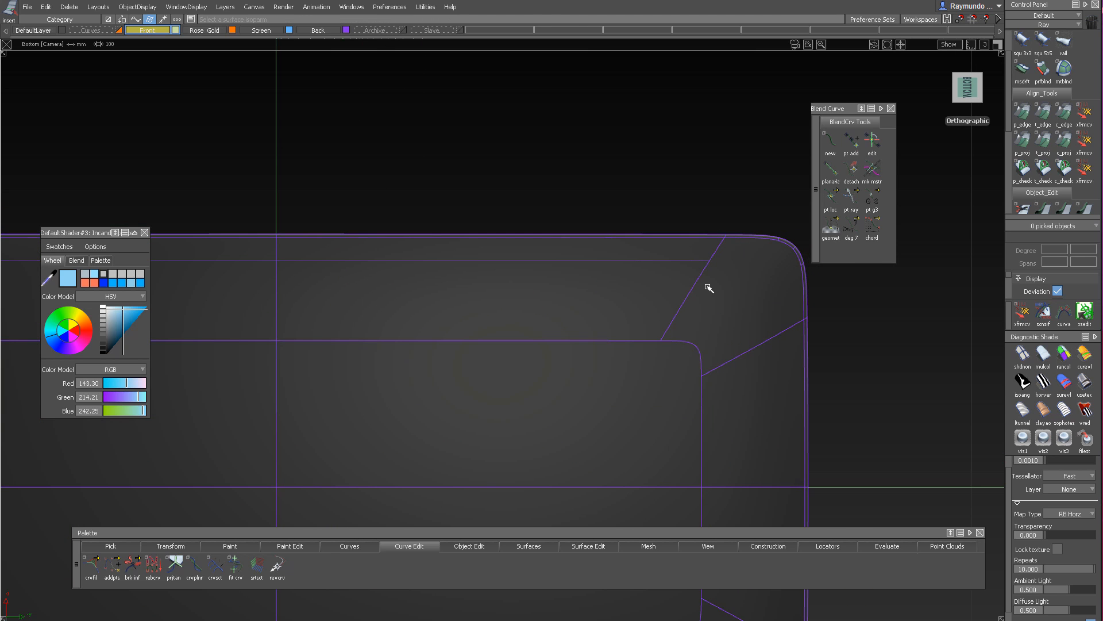
Insert a curve-on-surface on the adjoining corner surface, snapped to the end of rail_surf#11.cos1
click(682, 354)
click(702, 347)
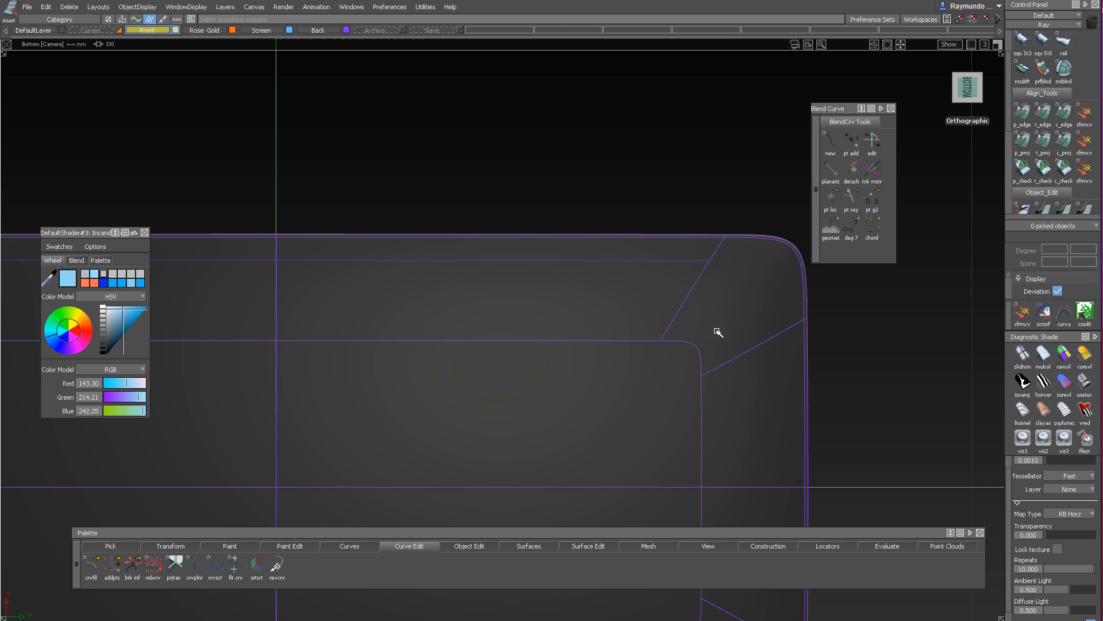
click(696, 262)
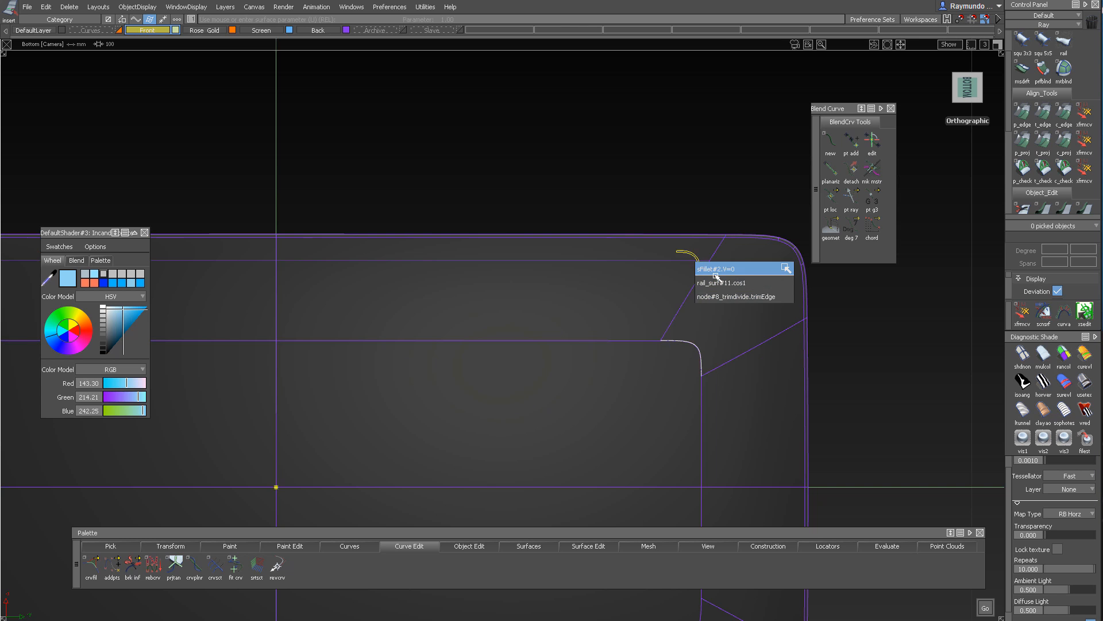
click(721, 283)
ctrl+shift+drag(722, 471, 712, 402)
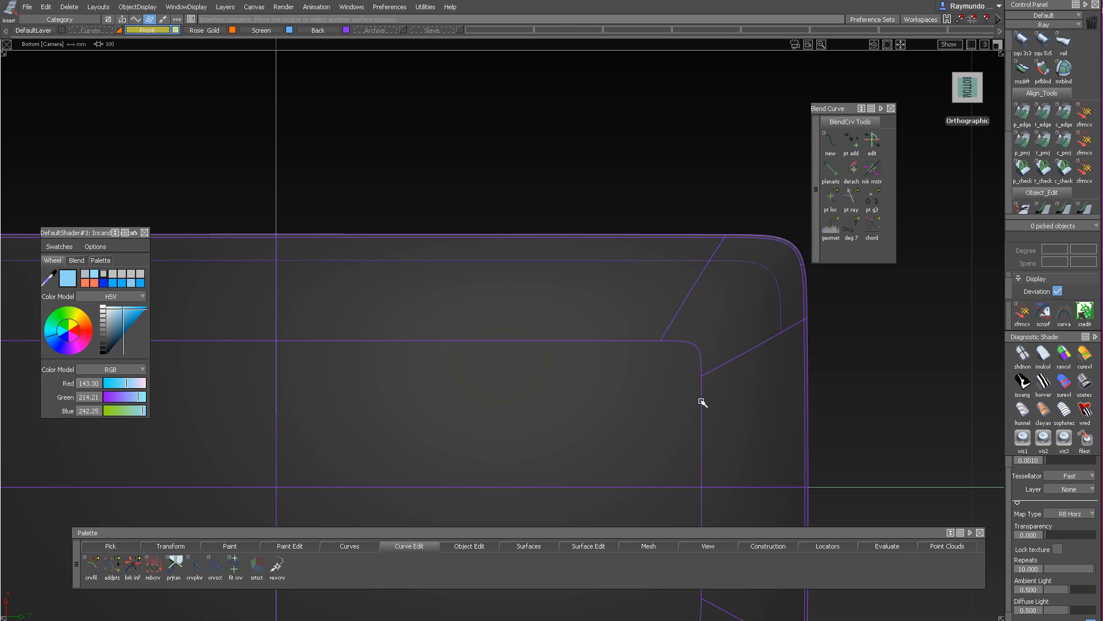
Insert a curve-on-surface on the back's short side band, continuing from the end of the corner's curve
click(701, 400)
click(725, 477)
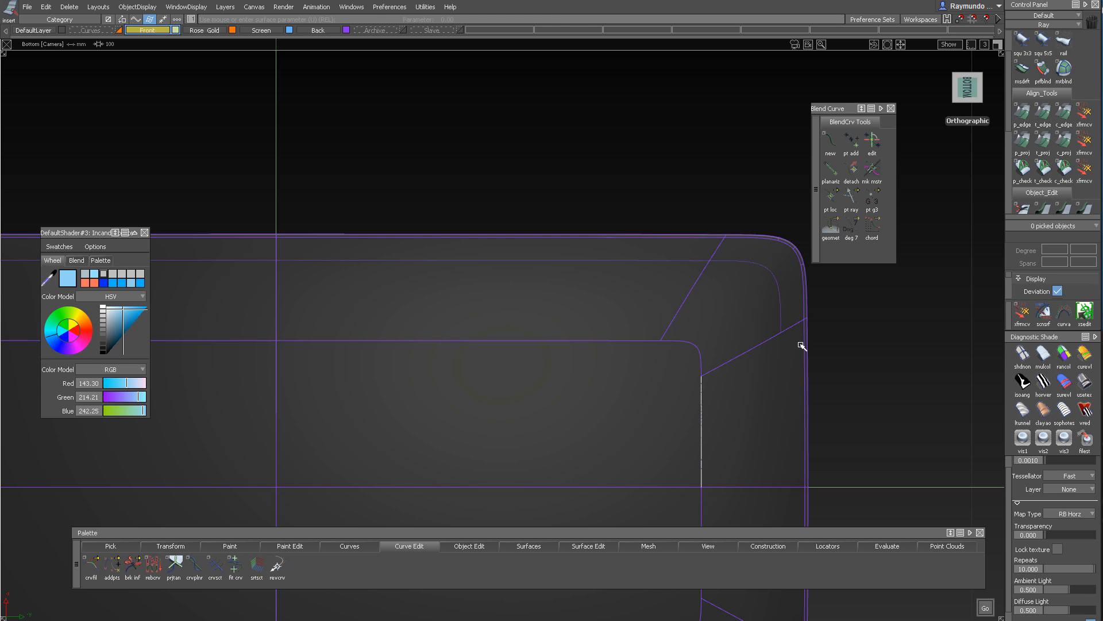
click(782, 315)
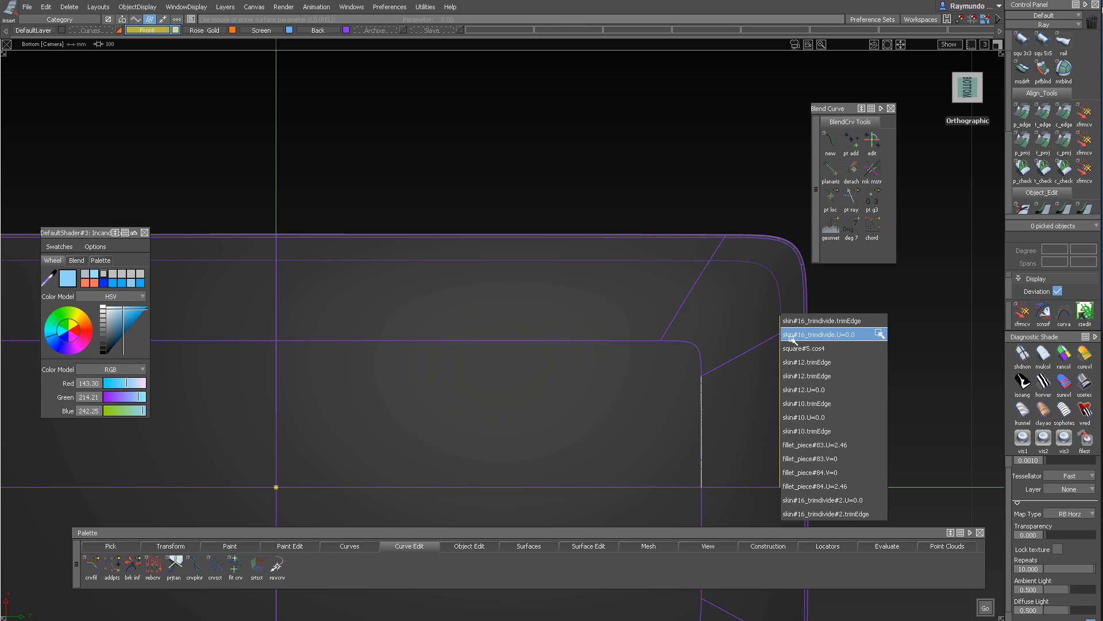
Insert an isoparm at the snapped position in the skin#16_trimdivide side surface, in line with the isoparm of the corner surface
click(832, 347)
alt+shift+right_drag(747, 356, 685, 365)
alt+shift+middle_drag(685, 364, 733, 374)
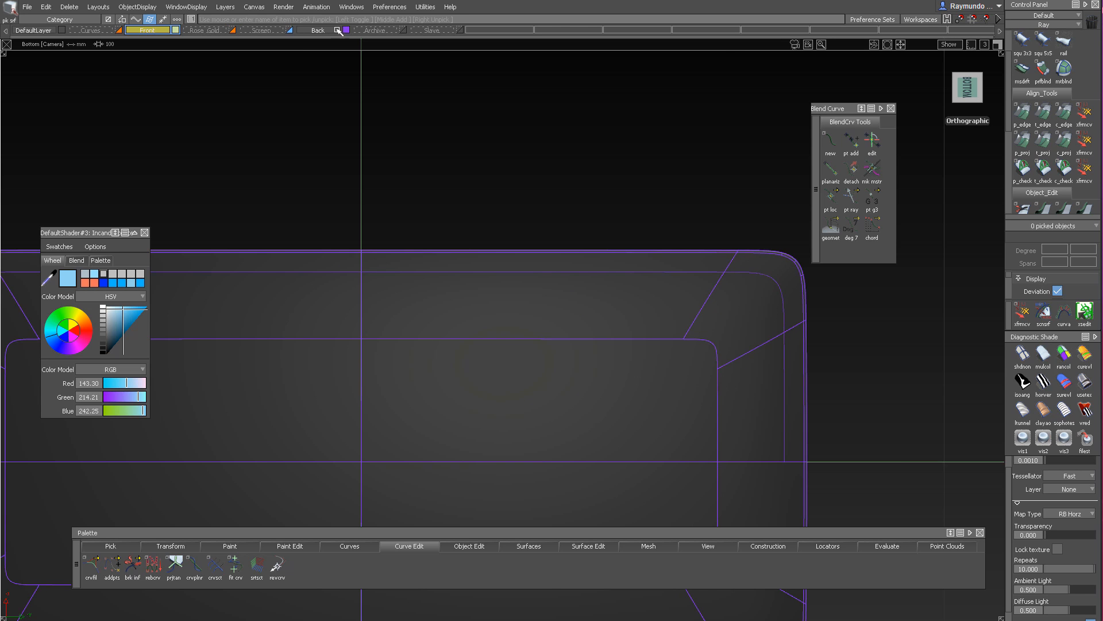
Make the Back layer active and turn off its symmetry
alt+shift+middle_drag(670, 262, 643, 231)
alt+shift+right_drag(643, 232, 632, 364)
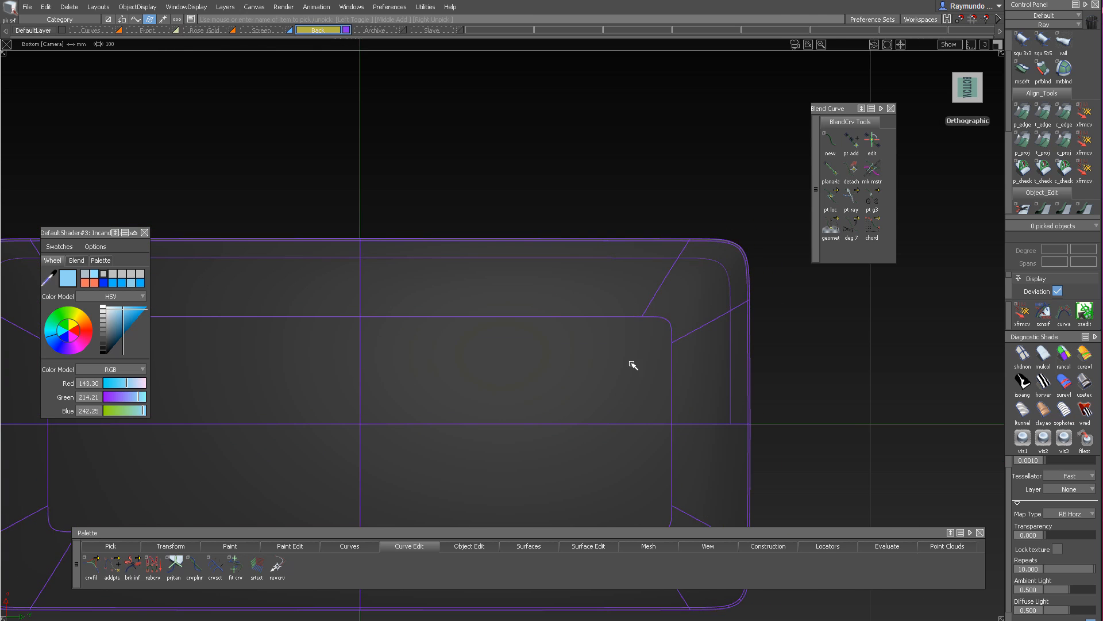
alt+shift+right_drag(660, 285, 596, 351)
alt+shift+middle_drag(596, 351, 642, 315)
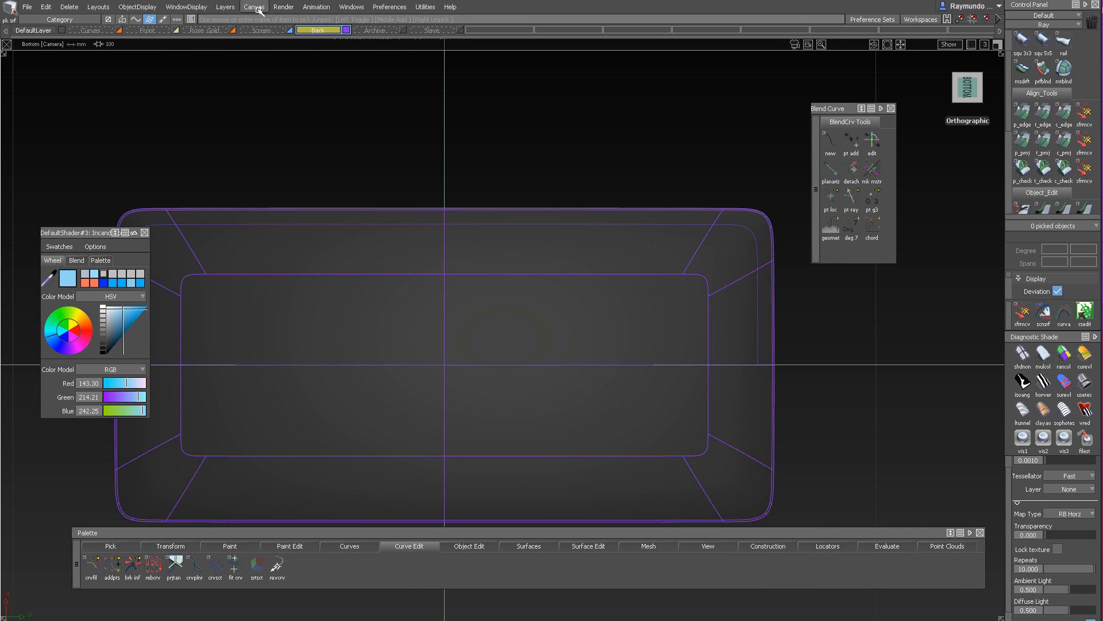
drag(321, 29, 327, 83)
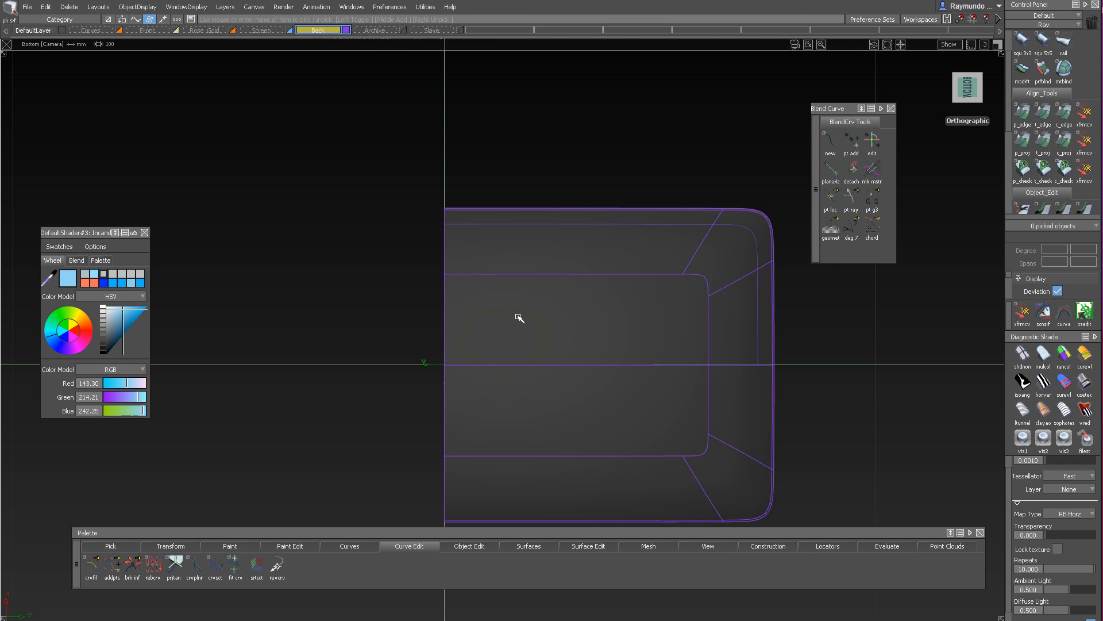
Delete all surfaces of the back panel below the horizontal centre axis in the Bottom view
alt+shift+middle_drag(479, 428, 481, 392)
drag(942, 339, 746, 343)
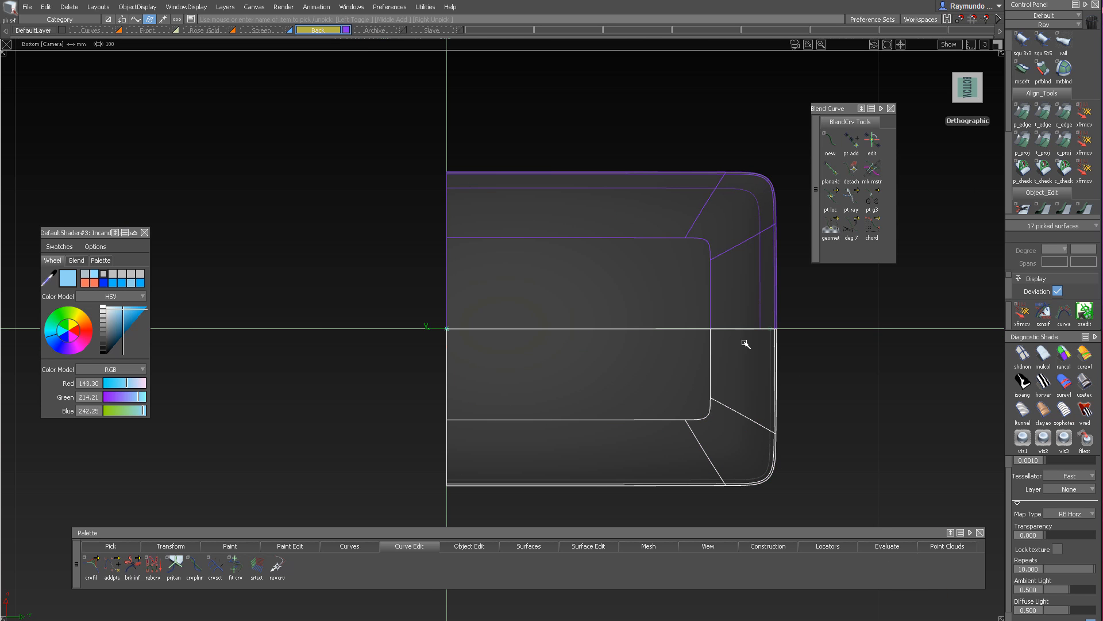
alt+shift+drag(663, 202, 788, 207)
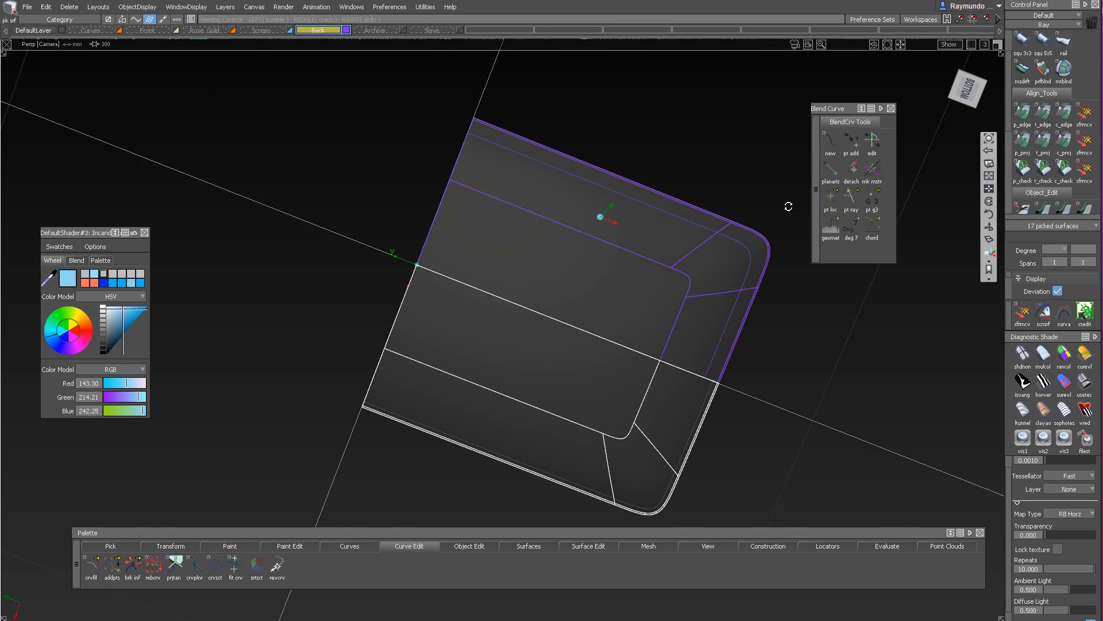
click(968, 88)
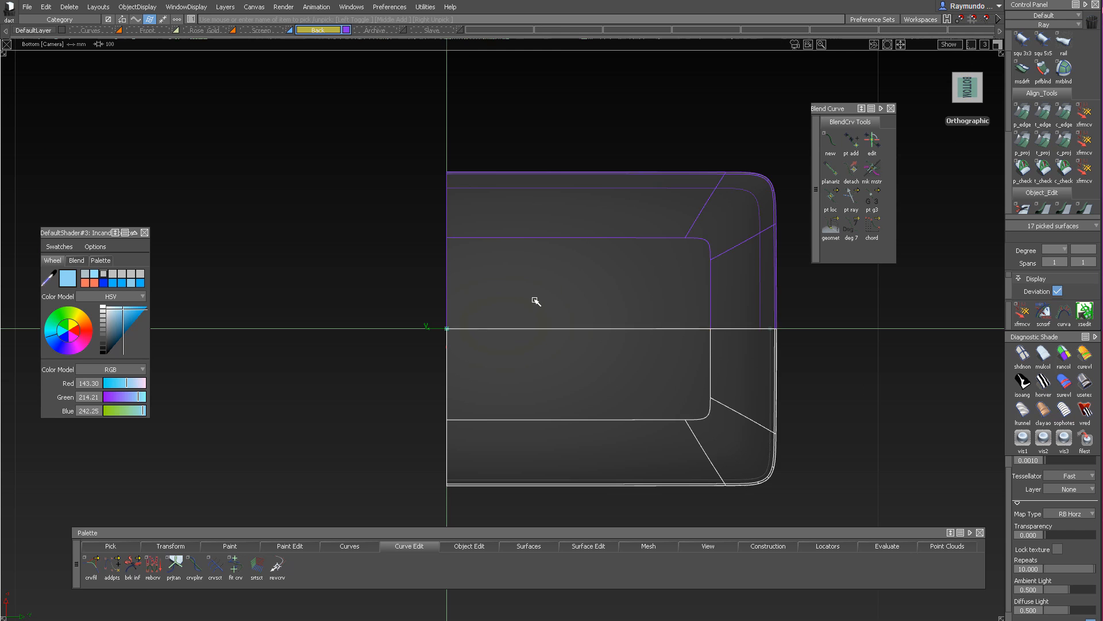
key(Delete)
Insert a second isoparm in the upper long surface of the back panel, slightly inside the existing one
alt+shift+right_drag(600, 216, 706, 293)
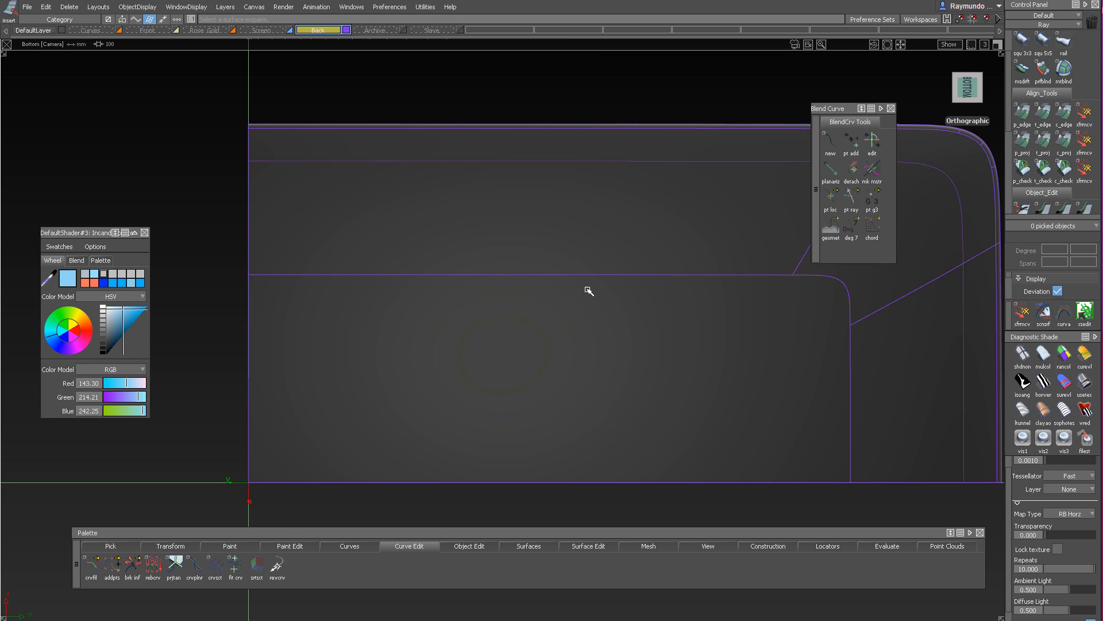
drag(589, 291, 617, 176)
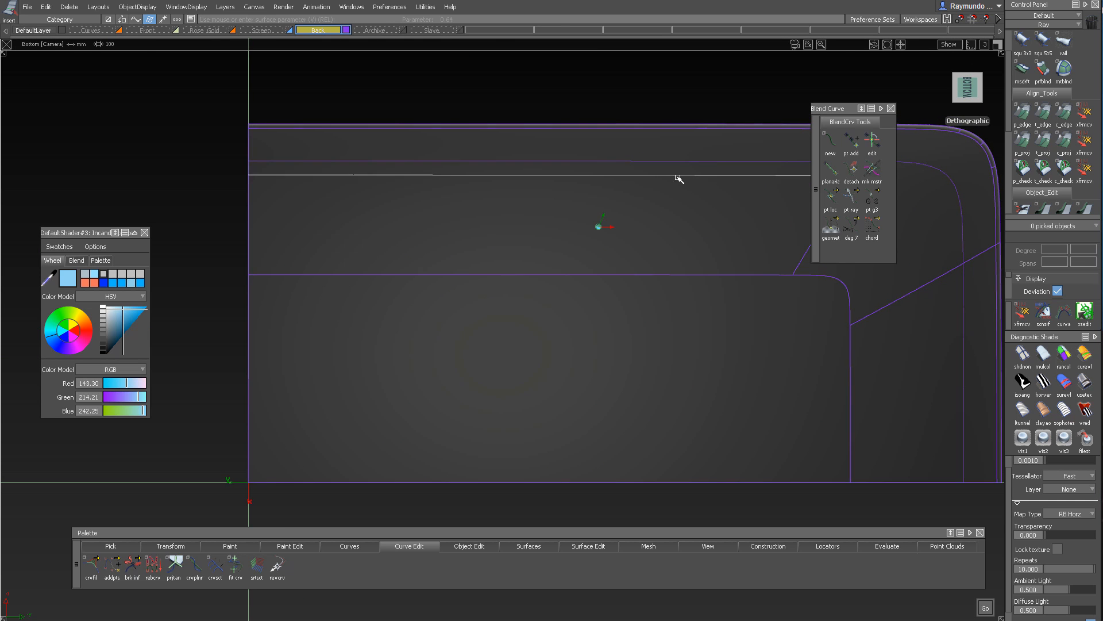
alt+shift+right_drag(678, 179, 509, 196)
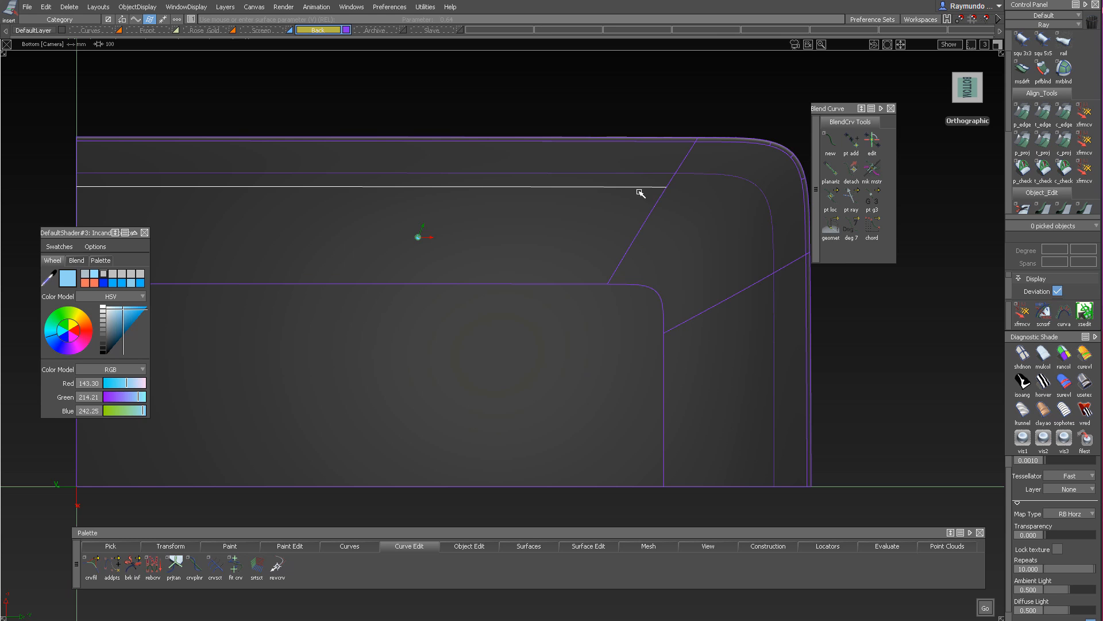
alt+shift+middle_drag(639, 192, 649, 202)
drag(616, 198, 619, 204)
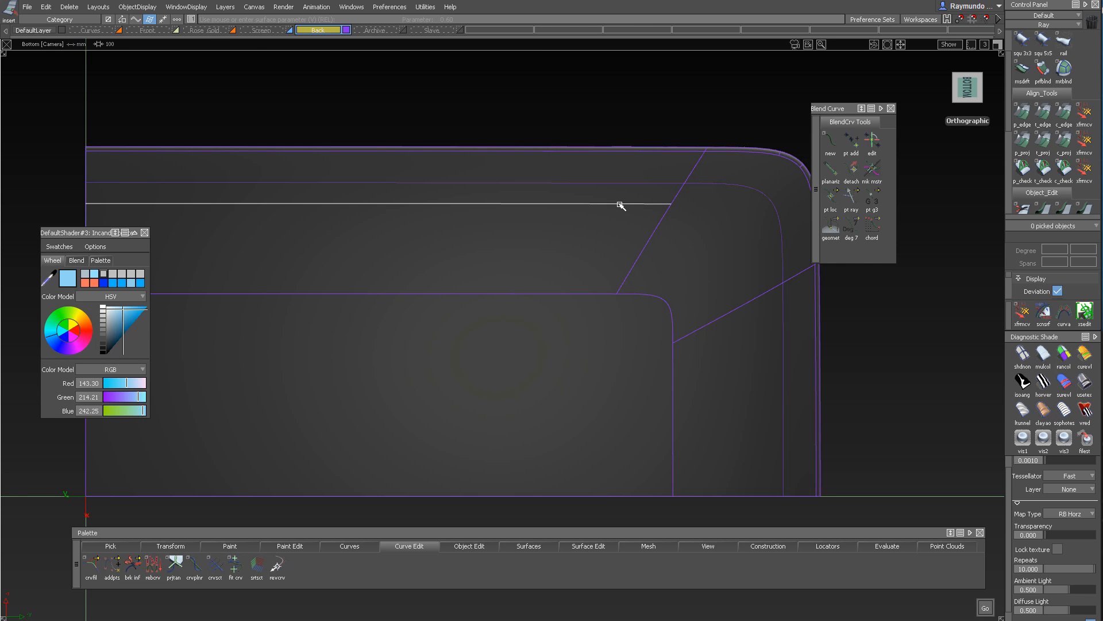
Insert an isoparm in the rounded corner surface, aligned with the end of the new isoparm in the long surface
ctrl+shift+drag(677, 384, 675, 300)
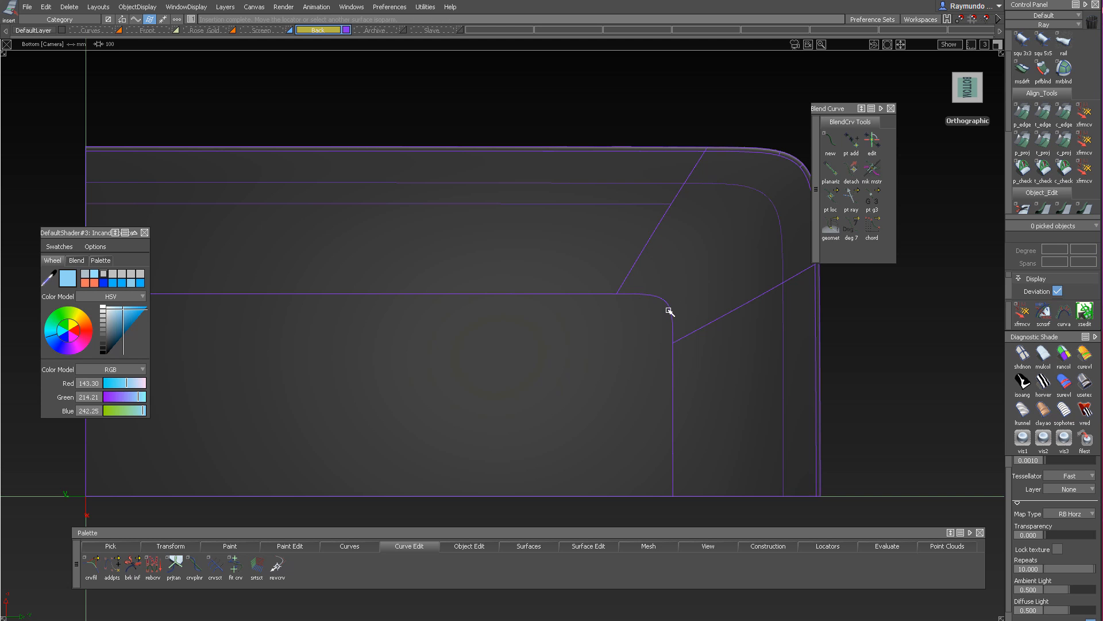
click(673, 307)
click(681, 329)
drag(684, 267, 665, 201)
alt+shift+right_drag(689, 212, 686, 229)
key(space)
Insert an isoparm in the side surface, aligned with the corner surface's new inner isoparm
ctrl+shift+drag(733, 412, 756, 321)
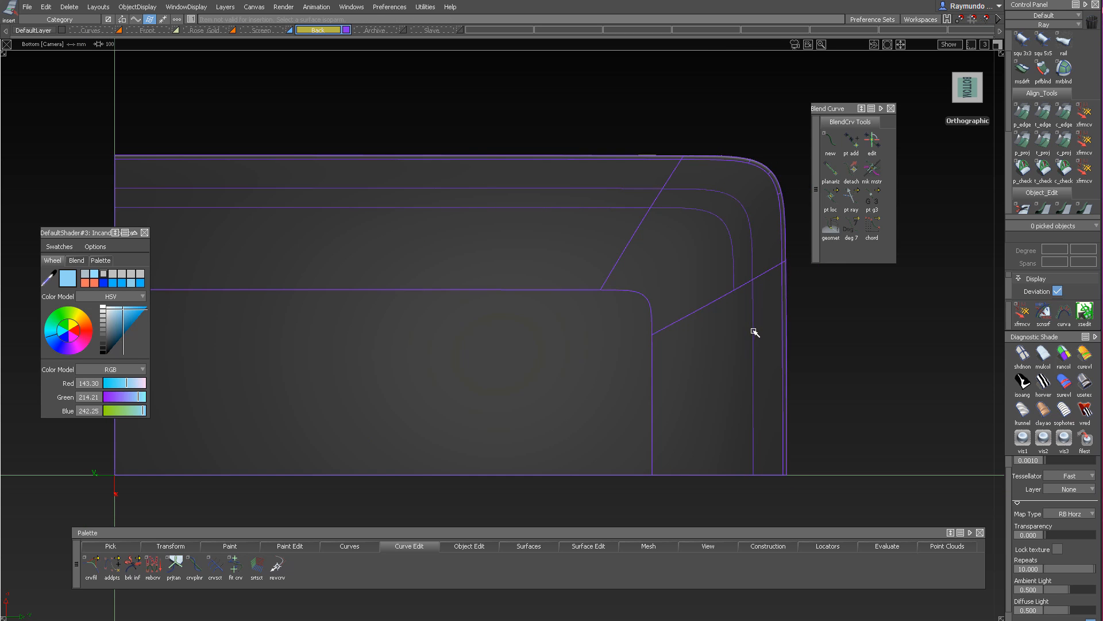
click(654, 353)
click(719, 367)
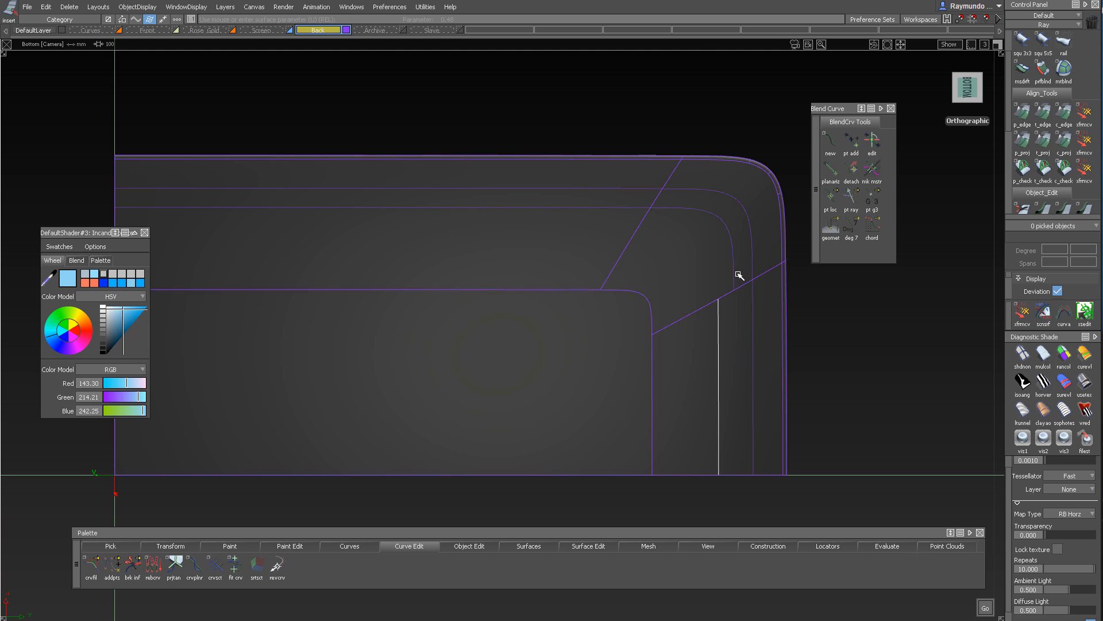
key(space)
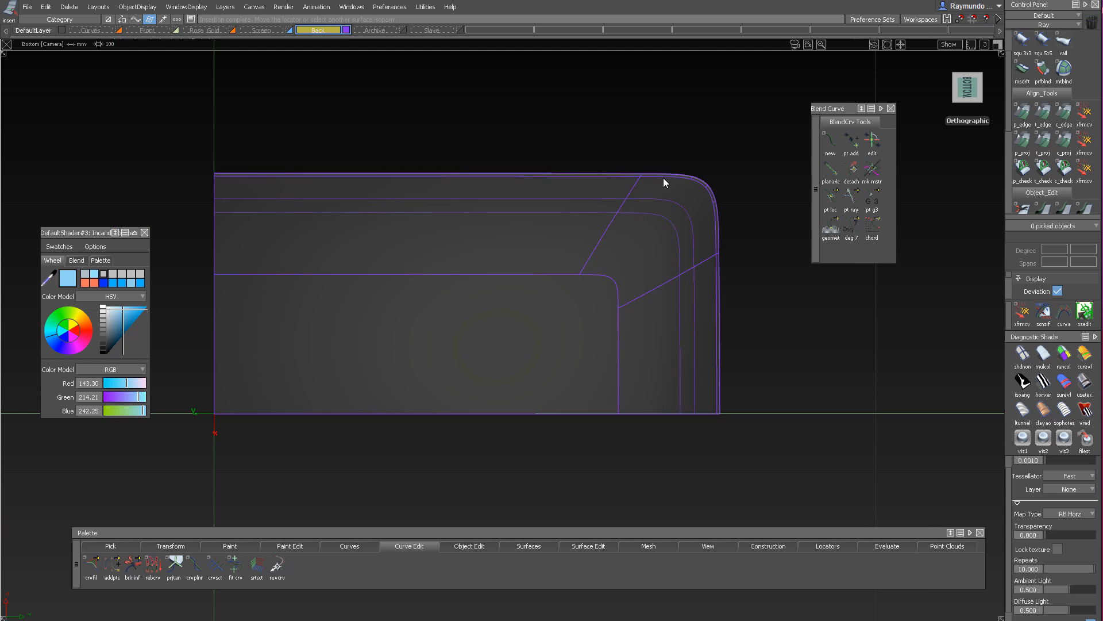
Examine the two inset isoparm lines around the panel's rounded corner from several angles
alt+shift+right_drag(595, 204, 623, 212)
alt+shift+middle_drag(622, 211, 568, 246)
alt+shift+right_drag(568, 246, 555, 245)
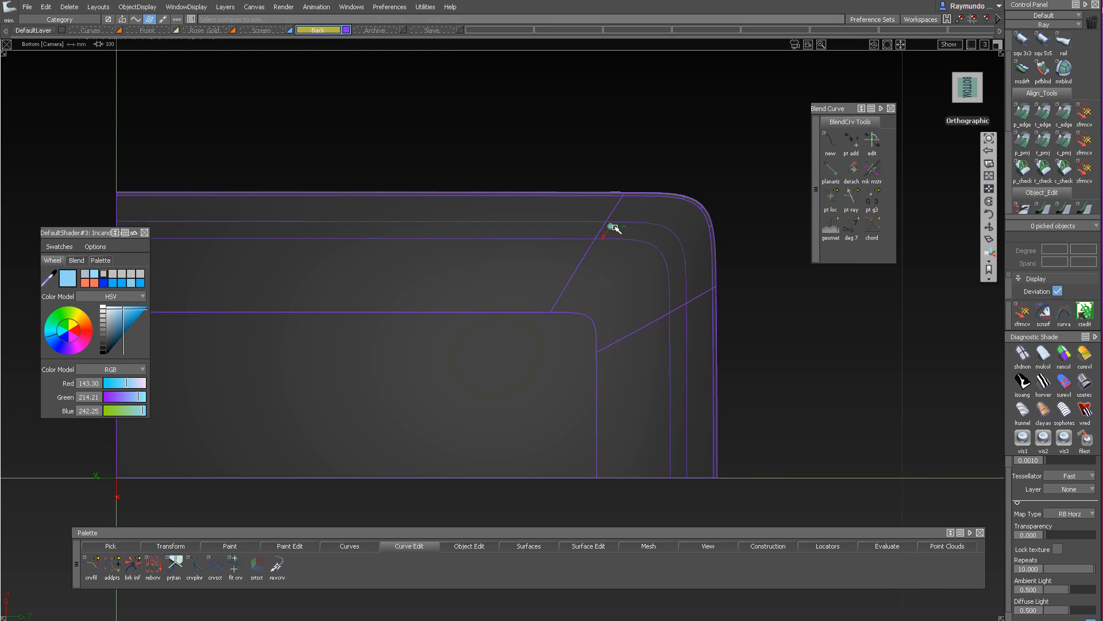
alt+shift+drag(639, 227, 657, 176)
alt+shift+right_drag(657, 176, 653, 121)
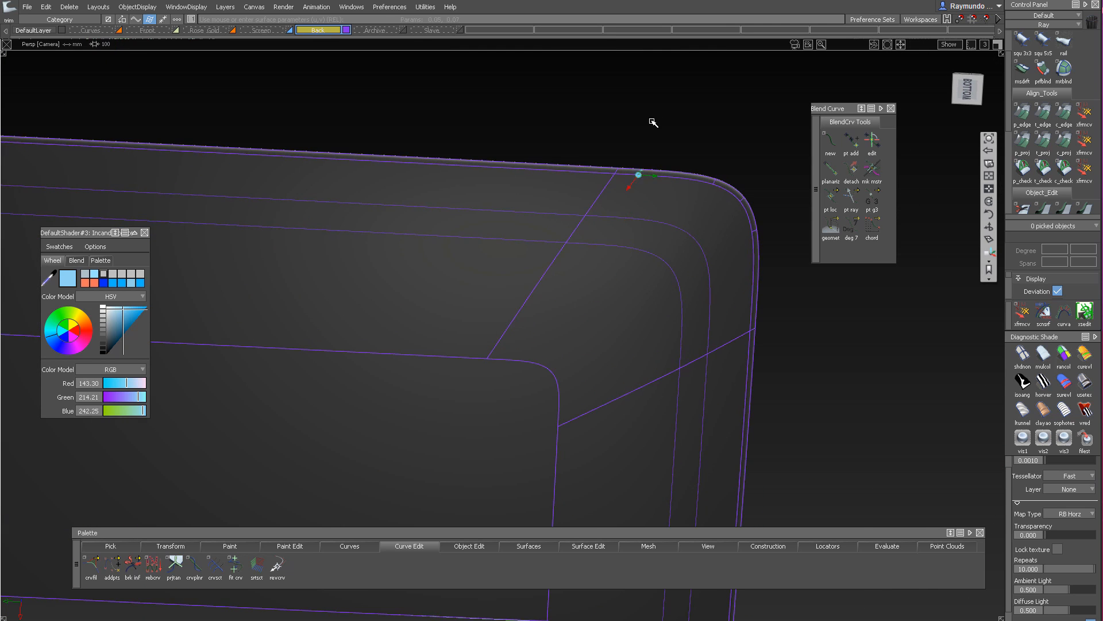
alt+shift+drag(653, 121, 412, 214)
alt+shift+right_drag(412, 215, 399, 327)
alt+shift+drag(398, 328, 404, 183)
alt+shift+right_drag(404, 182, 480, 316)
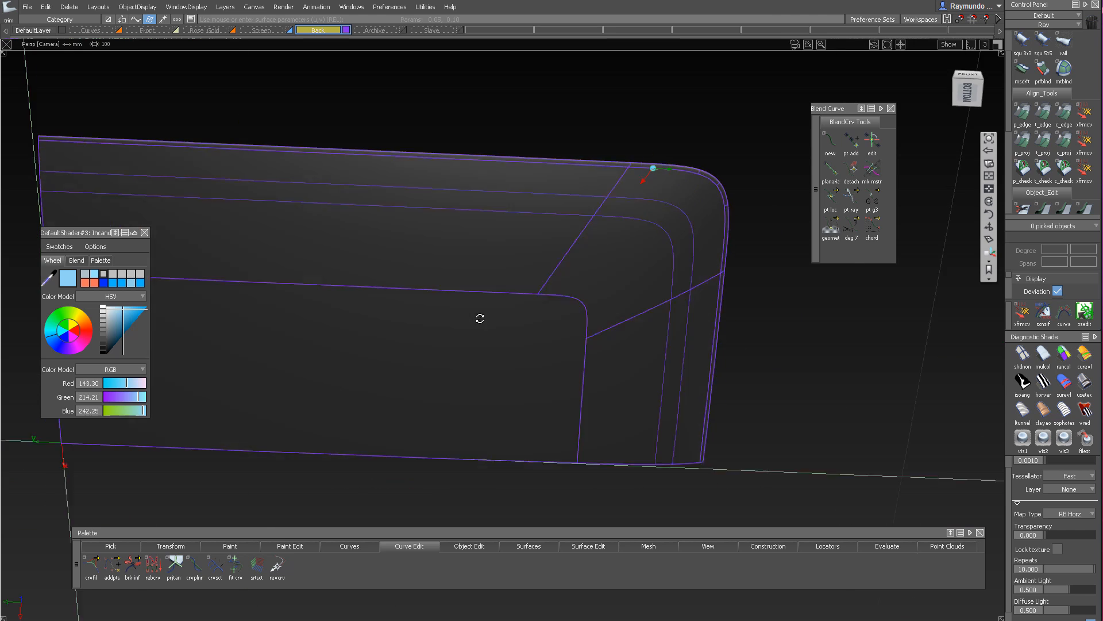
alt+shift+drag(480, 316, 499, 170)
alt+shift+right_drag(498, 170, 515, 259)
alt+shift+drag(515, 259, 516, 153)
alt+shift+right_drag(516, 153, 537, 298)
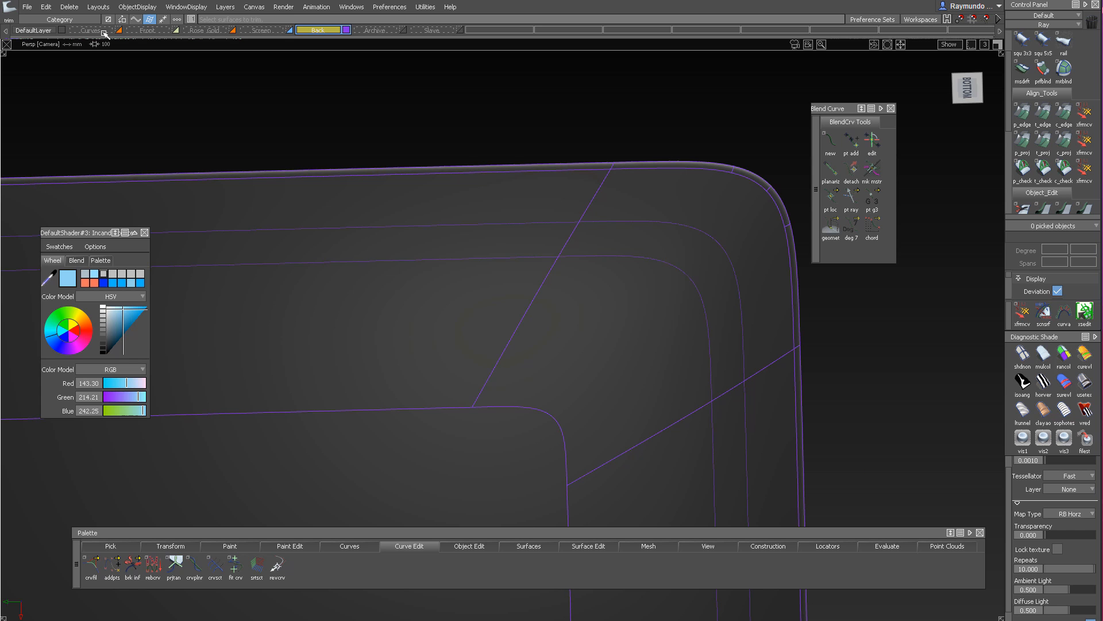
Save the file
click(27, 7)
click(65, 75)
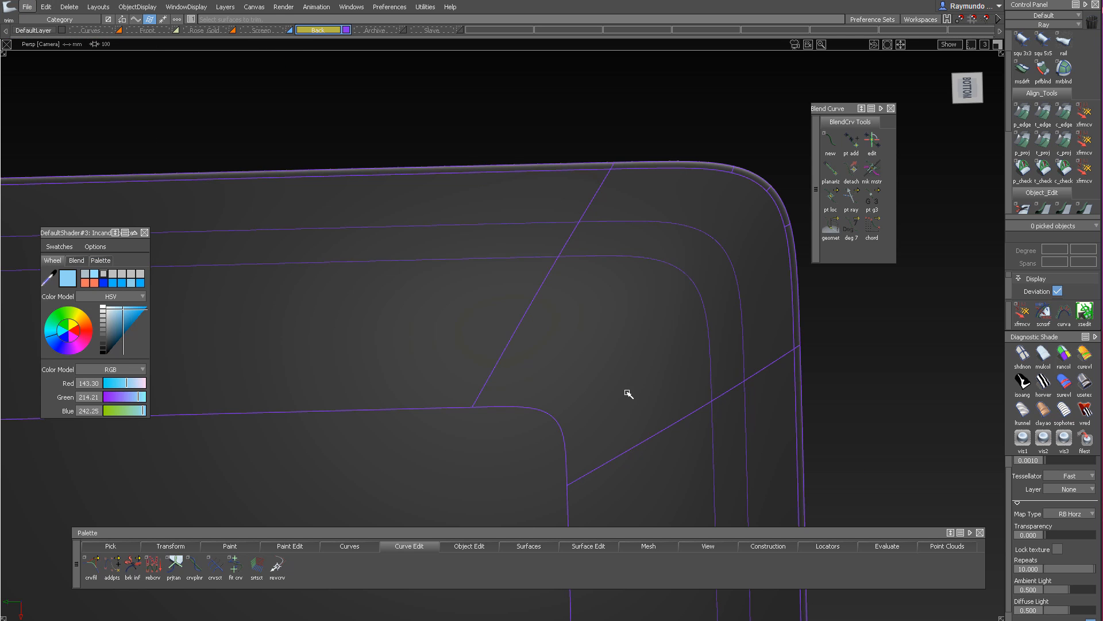
Try to build a panel gap along the outer of the two inset isoparm lines around the back panel
click(553, 547)
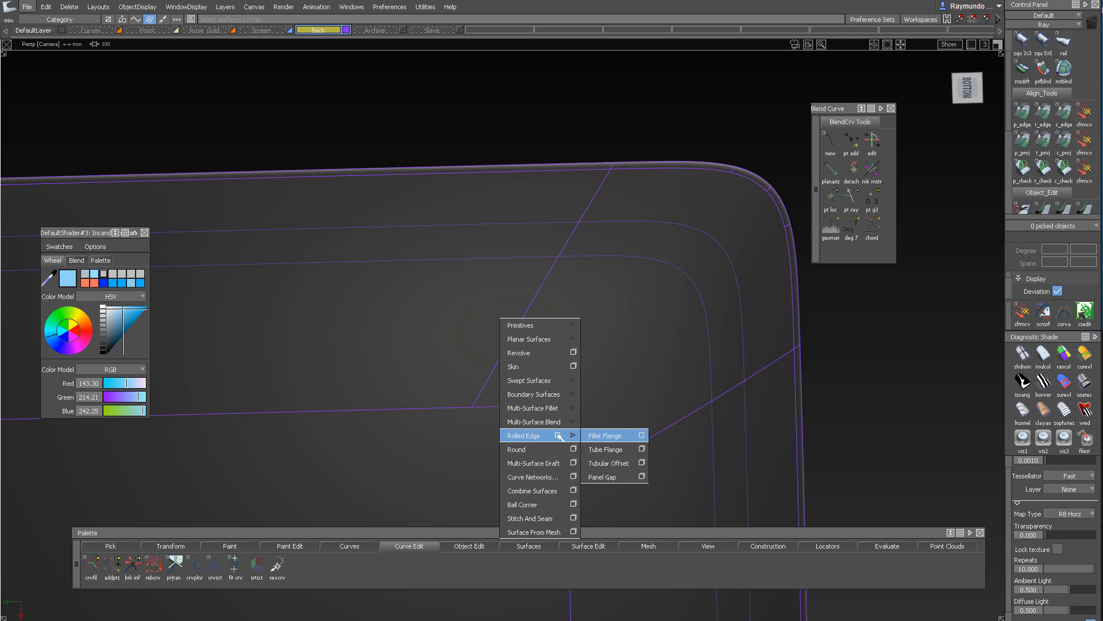
click(638, 477)
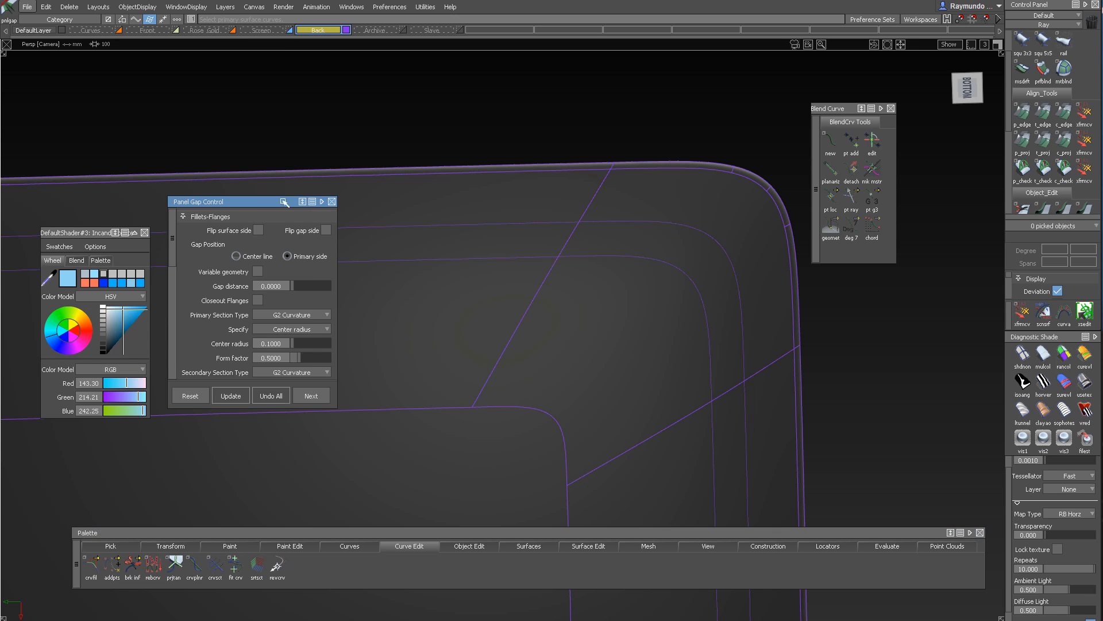
drag(283, 203, 444, 205)
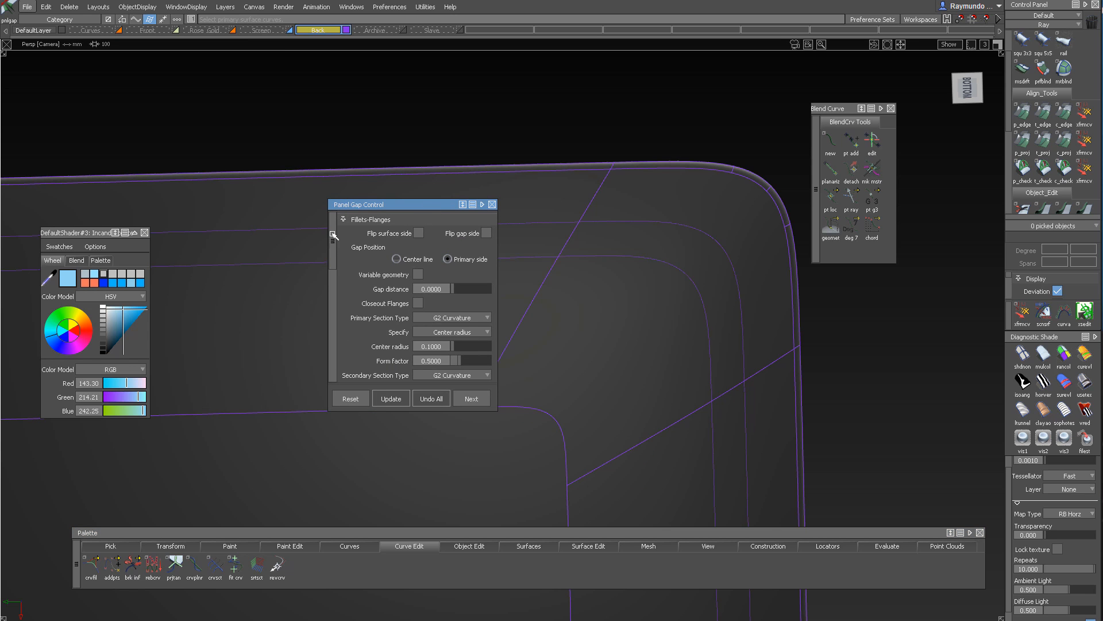
drag(333, 236, 333, 255)
drag(366, 208, 403, 288)
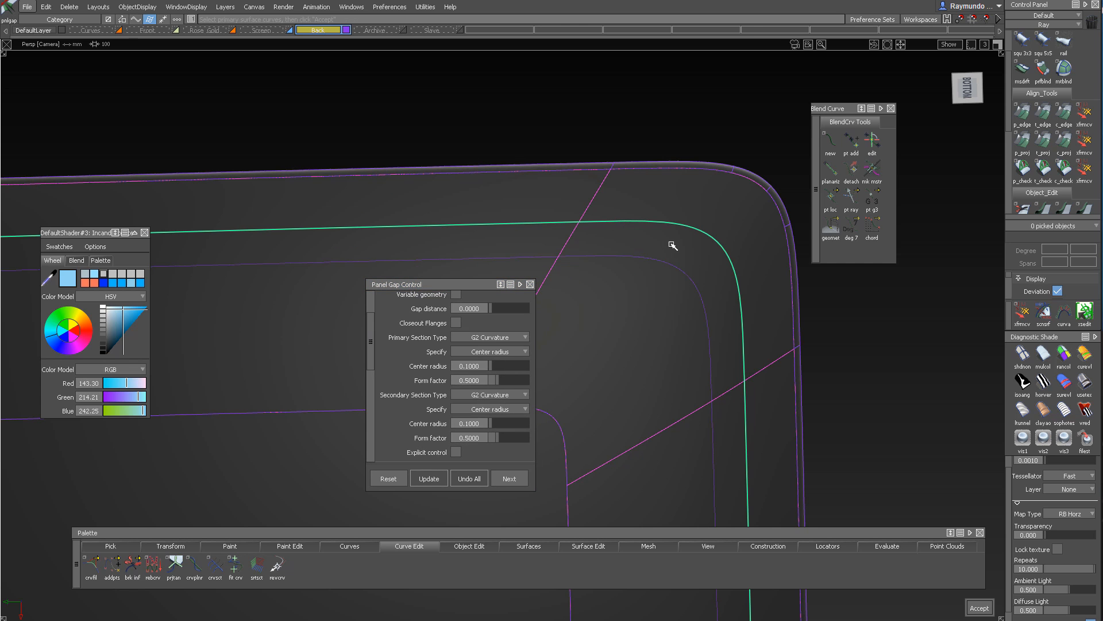
mouse_move(679, 259)
alt+shift+right_down()
mouse_move(697, 198)
mouse_move(655, 222)
mouse_move(670, 261)
mouse_move(674, 248)
alt+shift+right_up()
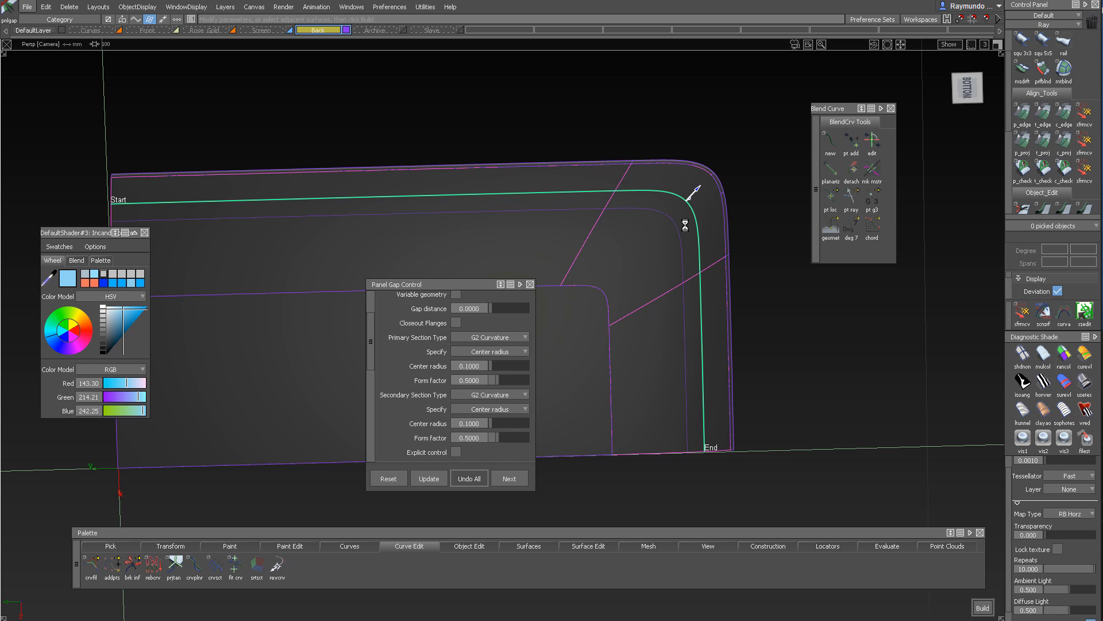
alt+shift+right_drag(668, 180, 739, 185)
alt+shift+drag(739, 184, 421, 220)
alt+shift+right_drag(422, 221, 604, 115)
alt+shift+middle_drag(603, 115, 616, 148)
alt+shift+drag(616, 148, 715, 188)
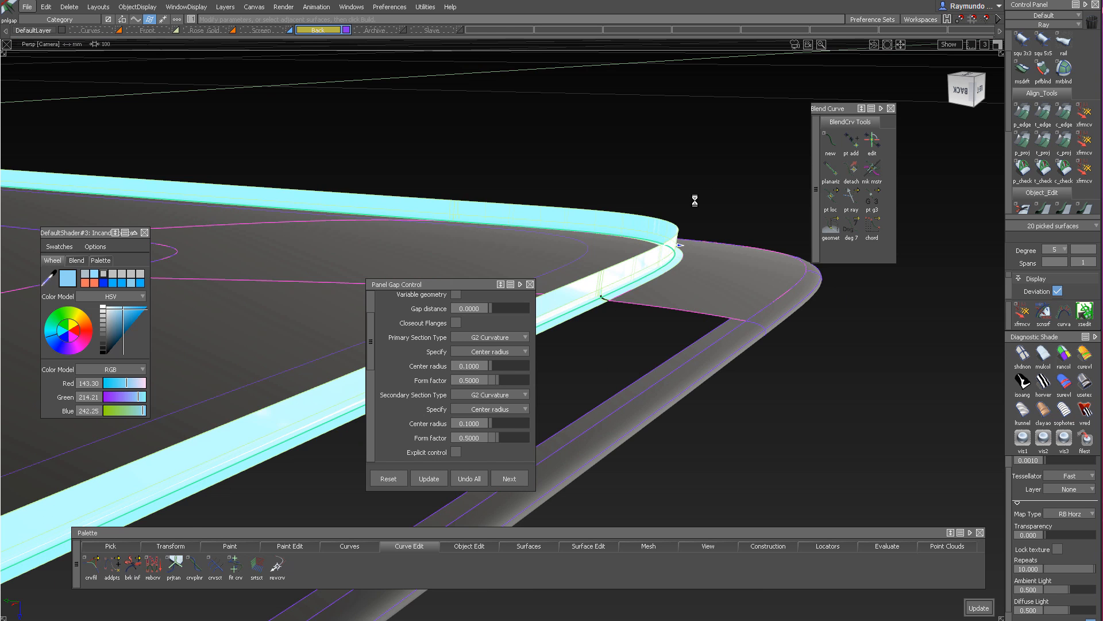
alt+shift+drag(695, 200, 655, 193)
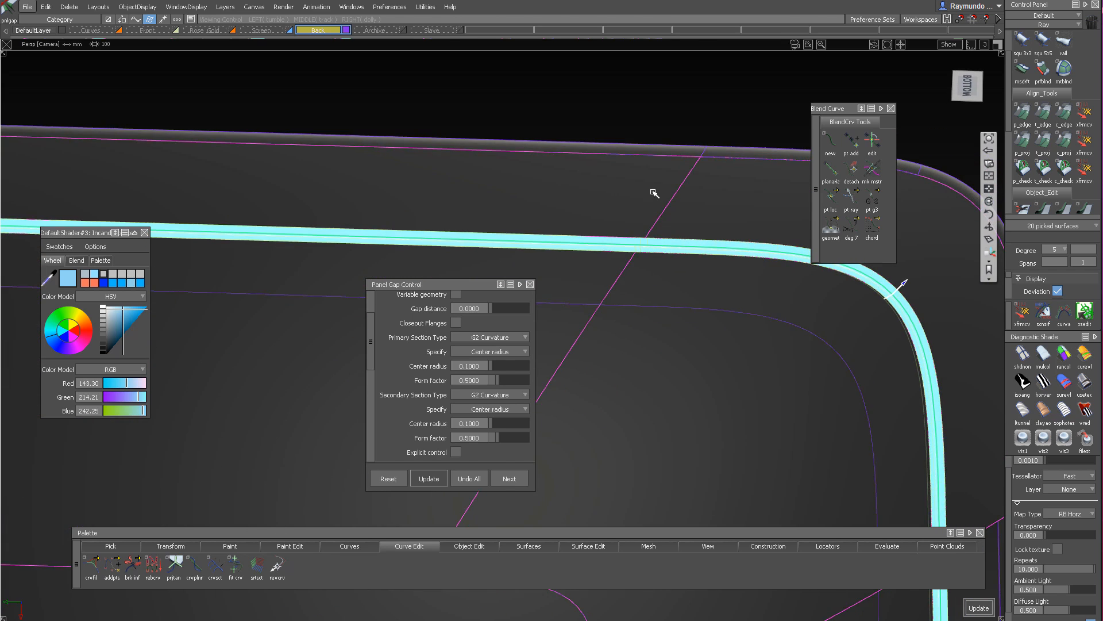
Inspect the panel gap's fillets and flanges along the long side and around the corner
alt+shift+right_drag(654, 193, 653, 312)
ctrl+shift+drag(653, 313, 658, 250)
alt+shift+right_drag(659, 250, 638, 237)
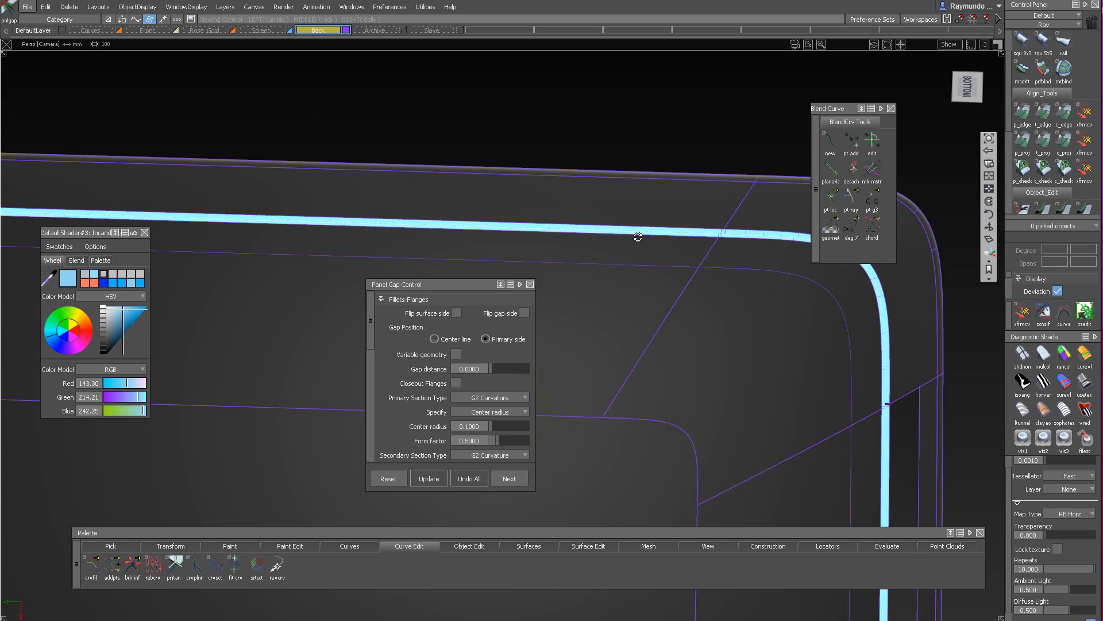
alt+shift+drag(638, 236, 640, 253)
ctrl+shift+drag(640, 254, 650, 217)
alt+shift+middle_drag(667, 236, 621, 197)
alt+shift+right_drag(621, 197, 663, 196)
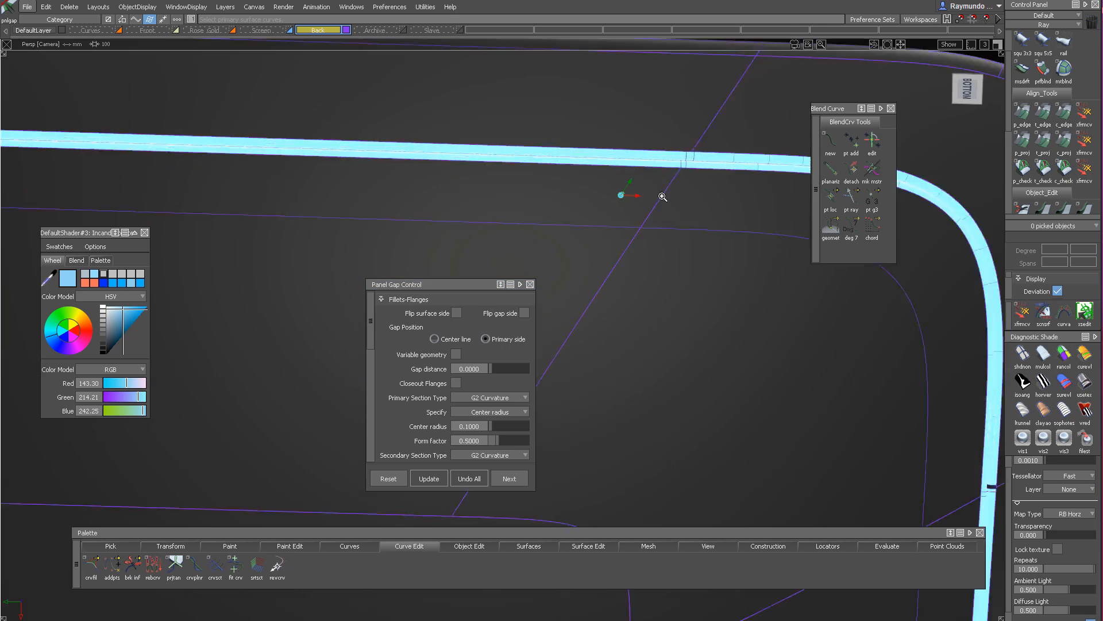
alt+shift+drag(663, 196, 852, 217)
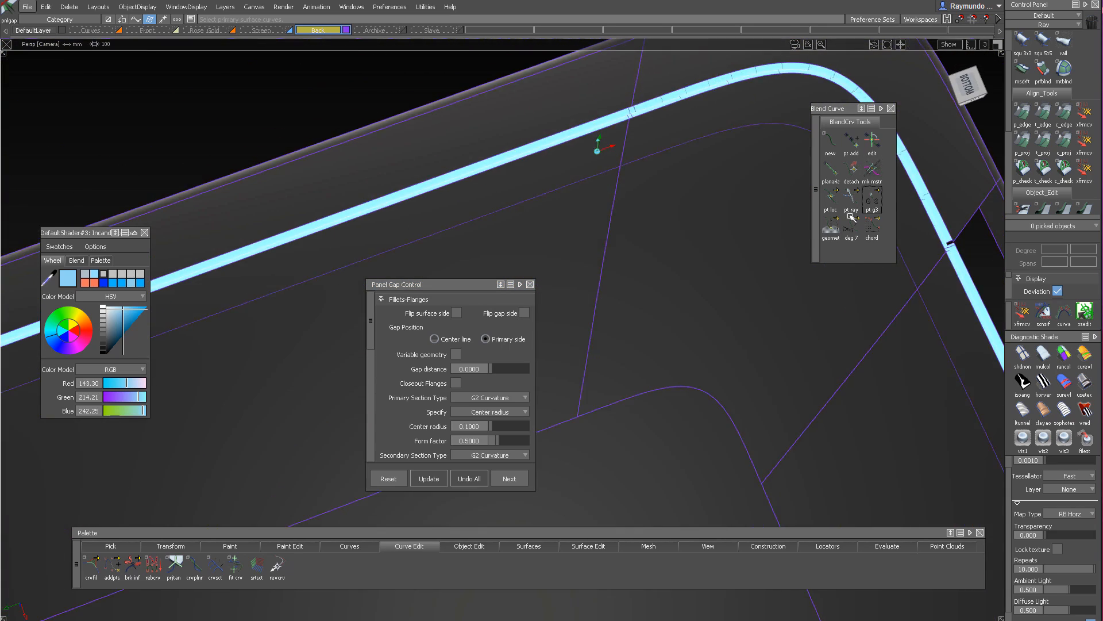
alt+shift+middle_drag(851, 217, 702, 226)
alt+shift+right_drag(667, 259, 741, 258)
alt+shift+drag(741, 258, 729, 397)
Pick the corner fillet surface of the panel gap and examine its joint with the side flange up close
click(719, 276)
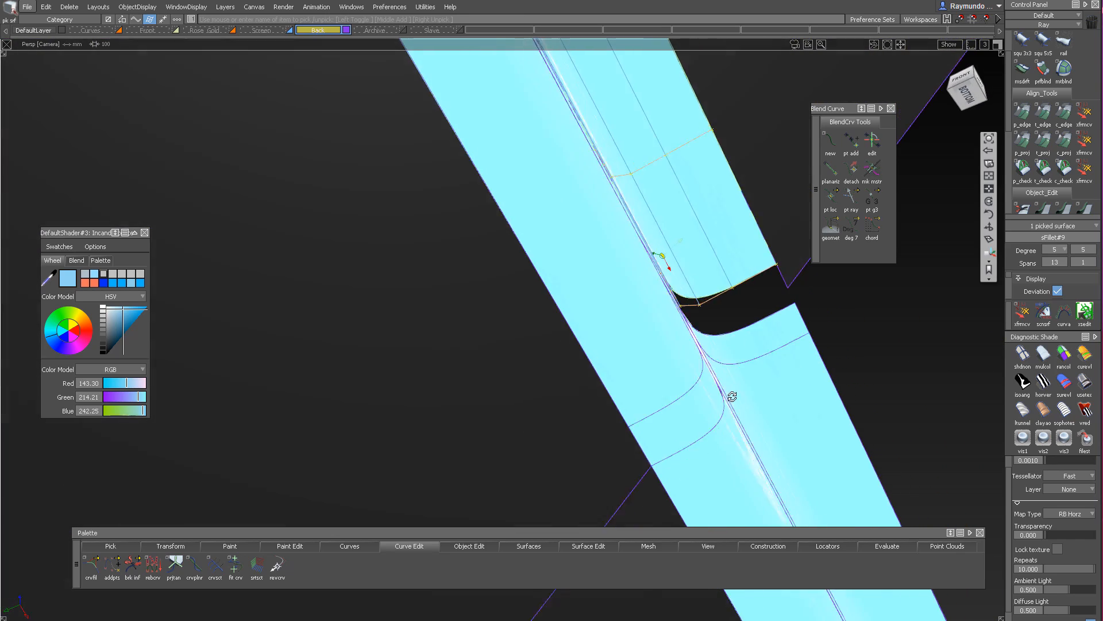
alt+shift+right_drag(729, 396, 698, 223)
alt+shift+drag(697, 223, 911, 116)
alt+shift+right_drag(912, 116, 581, 186)
alt+shift+drag(581, 186, 621, 339)
alt+shift+right_drag(620, 339, 547, 327)
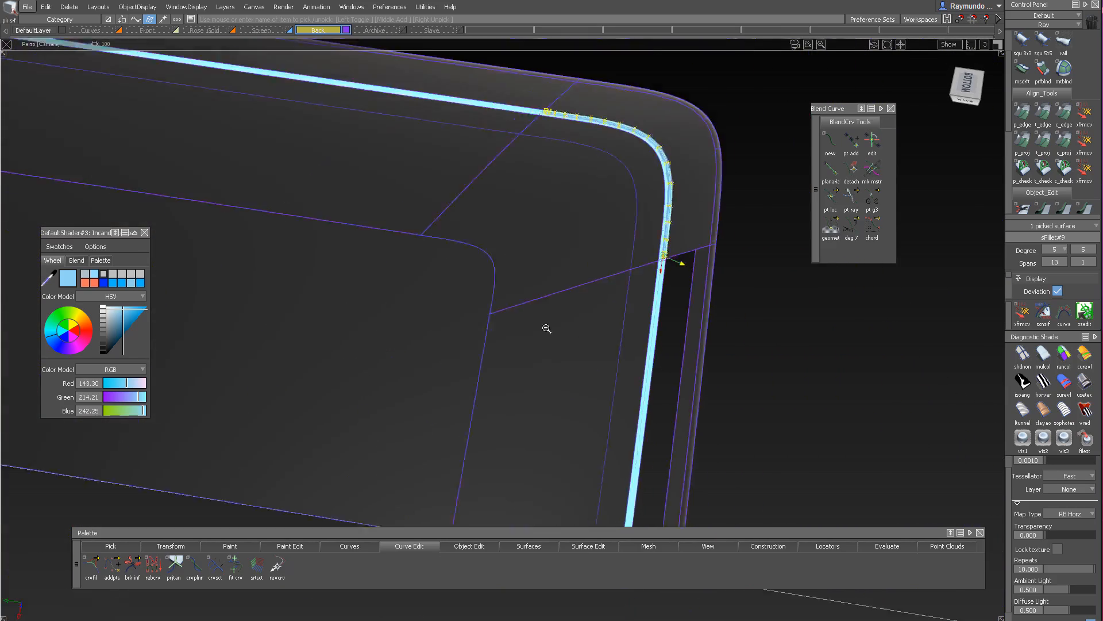
alt+shift+drag(547, 328, 611, 382)
alt+shift+right_drag(611, 382, 739, 313)
alt+shift+drag(739, 312, 862, 263)
alt+shift+right_drag(862, 263, 734, 309)
alt+shift+drag(734, 308, 672, 195)
alt+shift+middle_drag(672, 195, 650, 174)
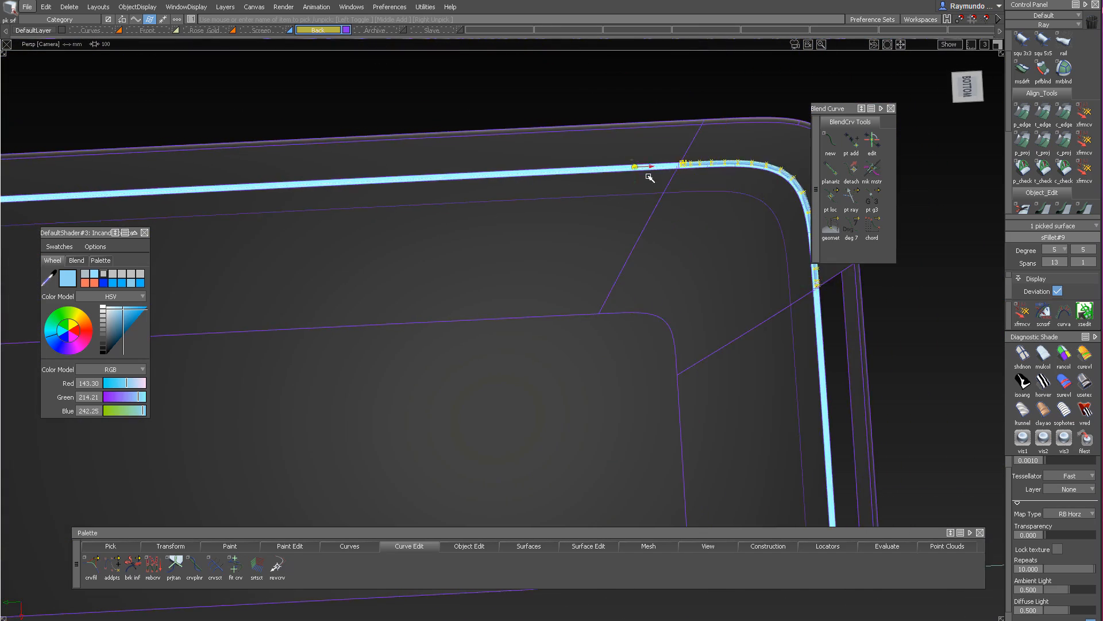
Reopen the panel gap for editing and undo all of its surfaces
alt+shift+right_drag(650, 175, 719, 190)
alt+shift+middle_drag(718, 190, 672, 216)
click(581, 174)
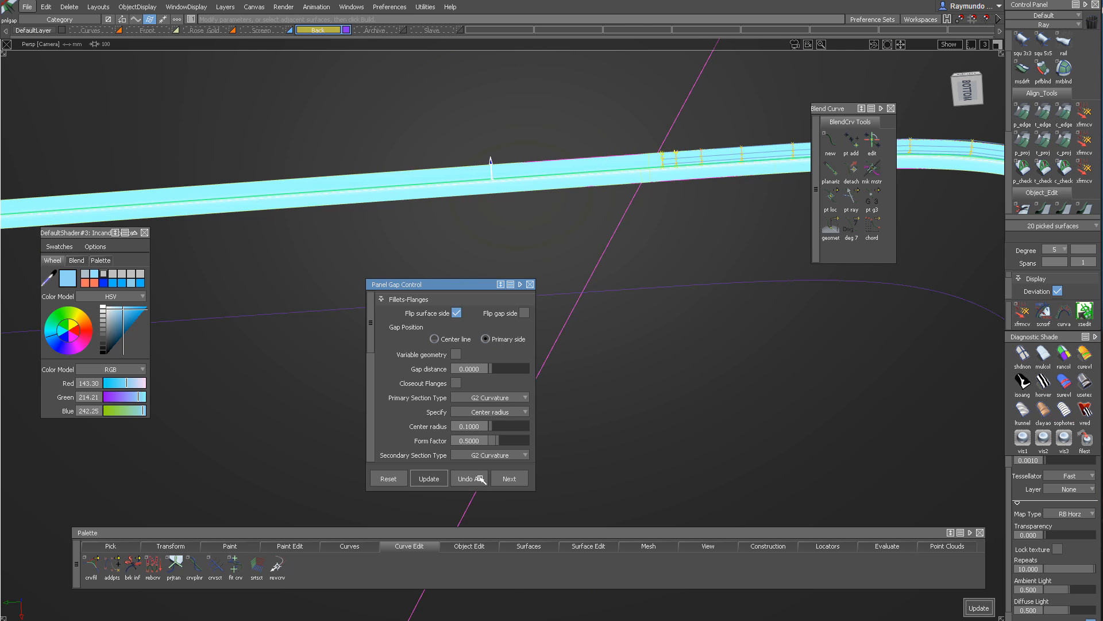
alt+shift+right_drag(627, 174, 557, 251)
alt+shift+drag(557, 251, 538, 259)
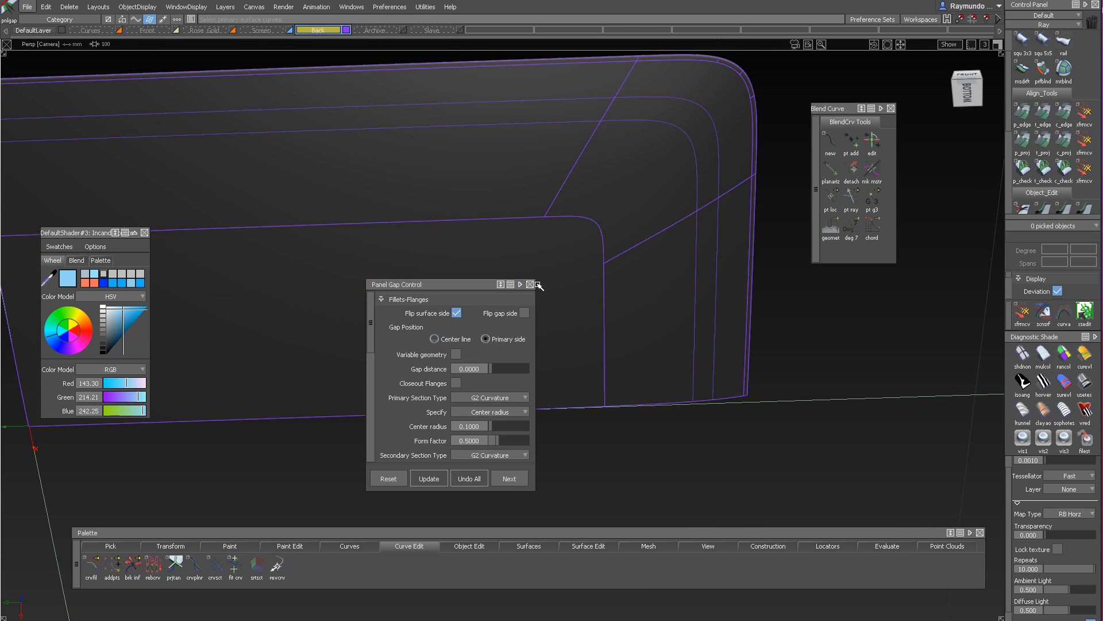
Close the panel gap command and build a 0.5 mm multi-surface draft flange along Z on the inner inset isoparm line
click(531, 284)
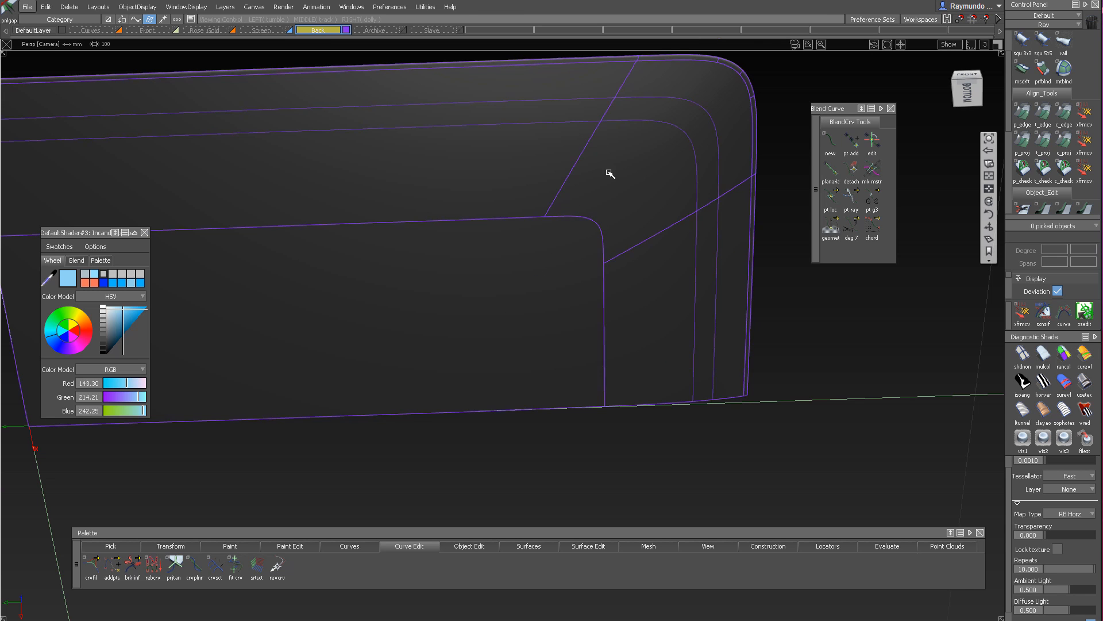
alt+shift+middle_drag(611, 172, 611, 204)
alt+shift+right_drag(609, 224, 617, 256)
alt+shift+drag(616, 256, 675, 328)
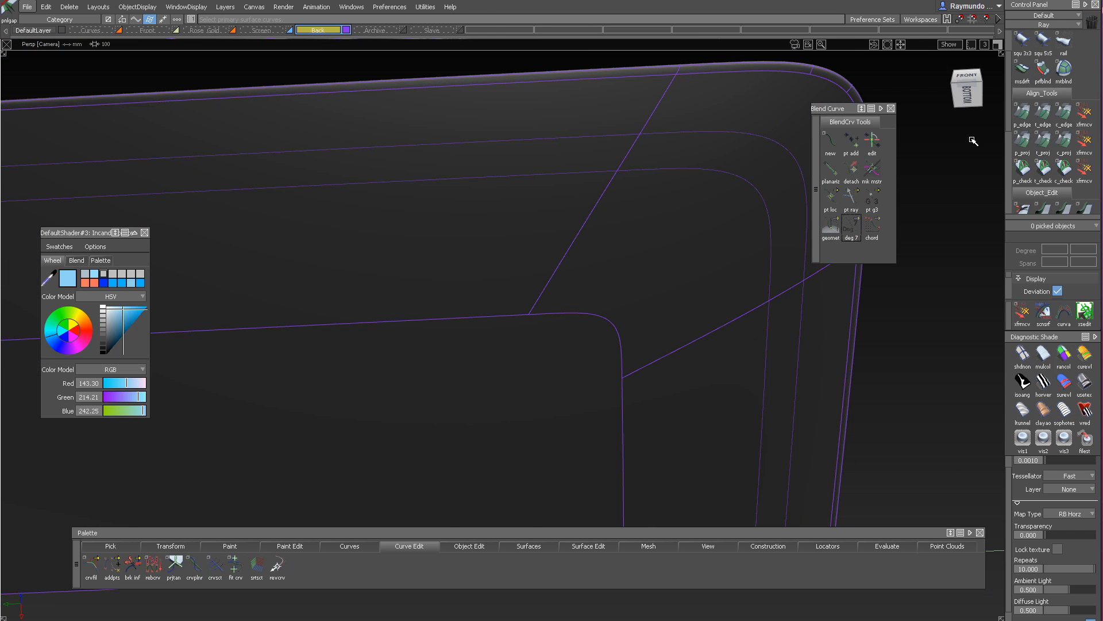
click(550, 174)
alt+shift+drag(544, 172, 555, 207)
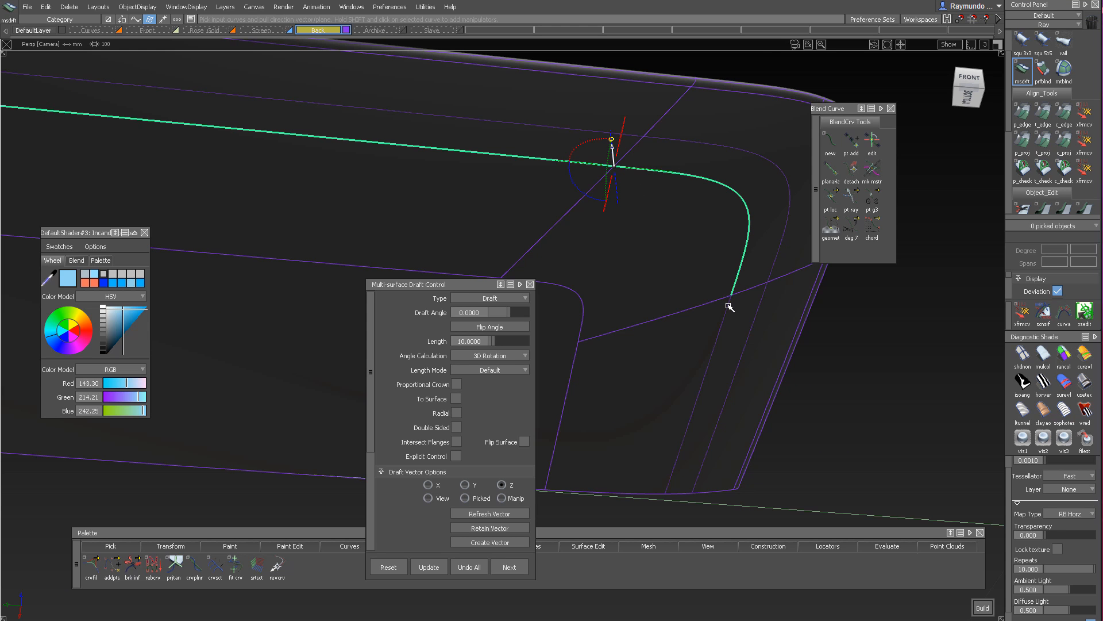
alt+shift+drag(601, 174, 616, 257)
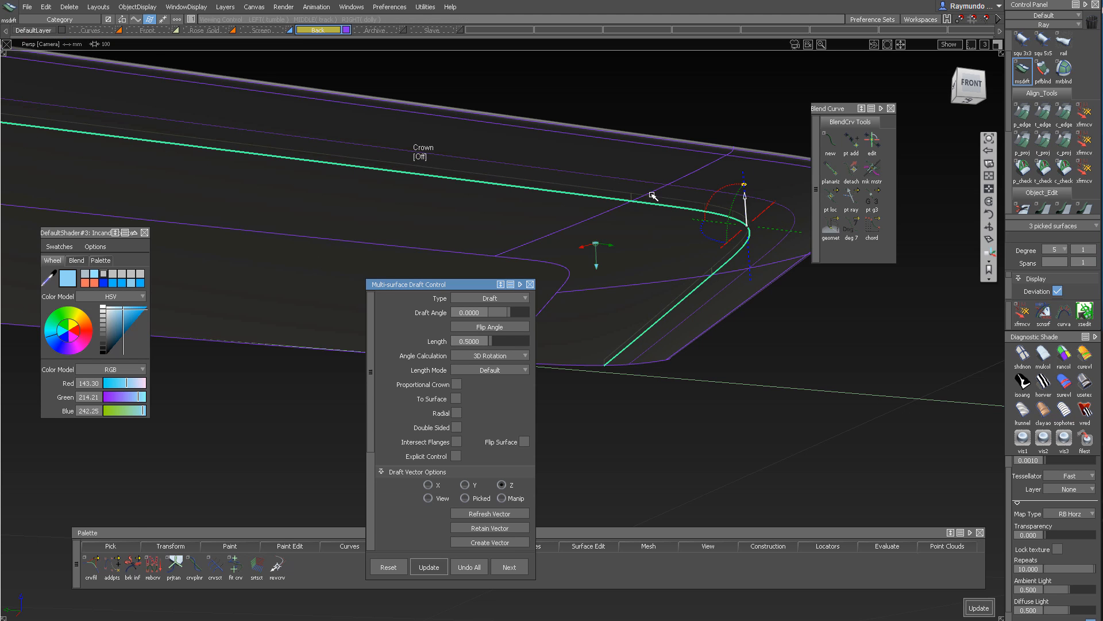
alt+shift+drag(653, 196, 755, 298)
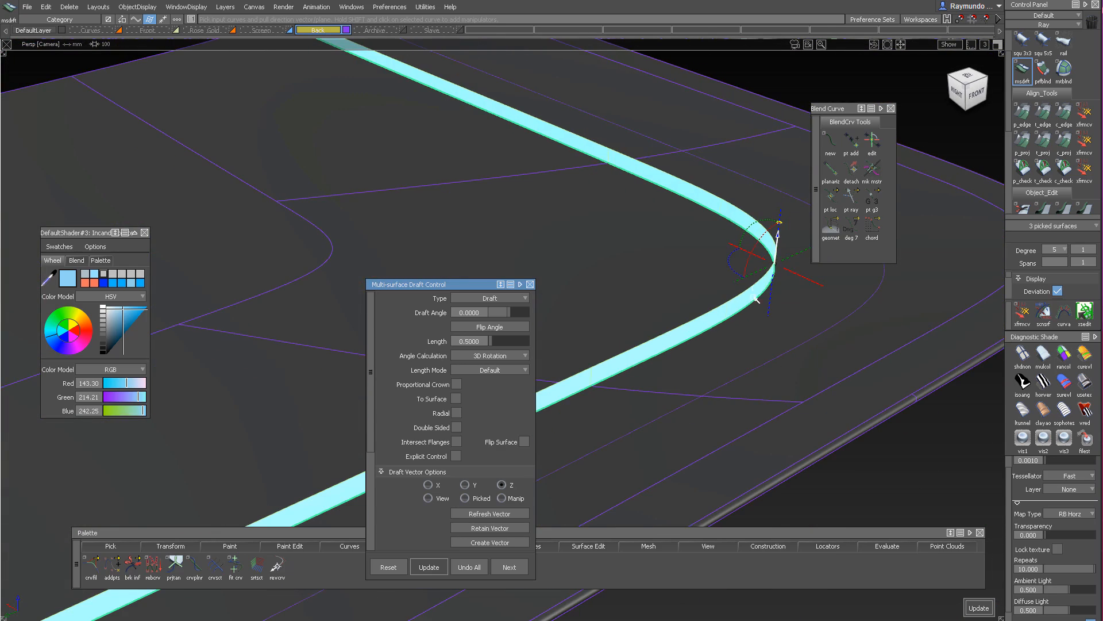
mouse_move(719, 147)
ctrl+shift+mouse_down()
mouse_move(720, 189)
mouse_move(788, 160)
mouse_move(943, 177)
mouse_move(923, 209)
mouse_move(1026, 490)
mouse_move(729, 194)
mouse_move(732, 81)
mouse_move(544, 43)
mouse_move(593, 264)
ctrl+shift+mouse_up()
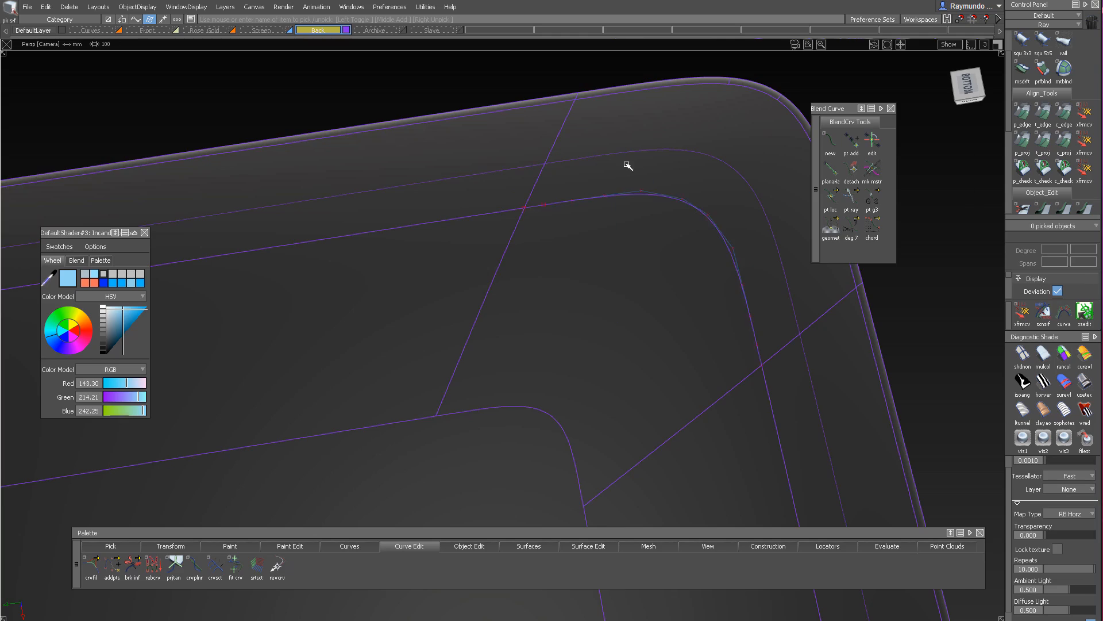
Build a matching multi-surface draft flange, 0.5 mm long at 0° draft angle, along the outer inset isoparm line
alt+shift+drag(628, 166, 748, 239)
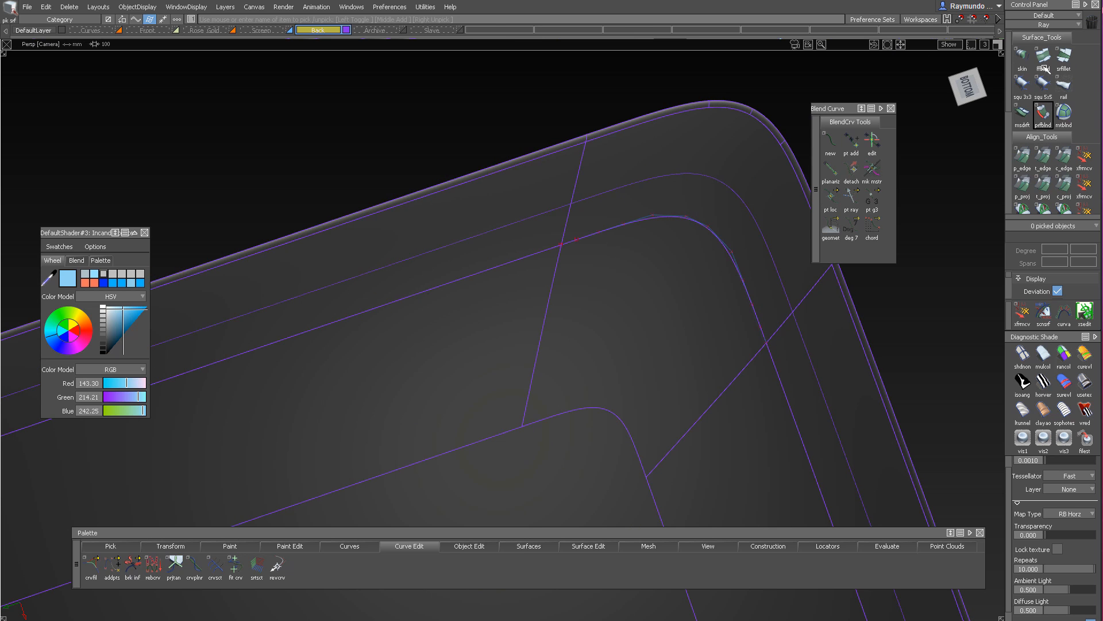
click(1022, 113)
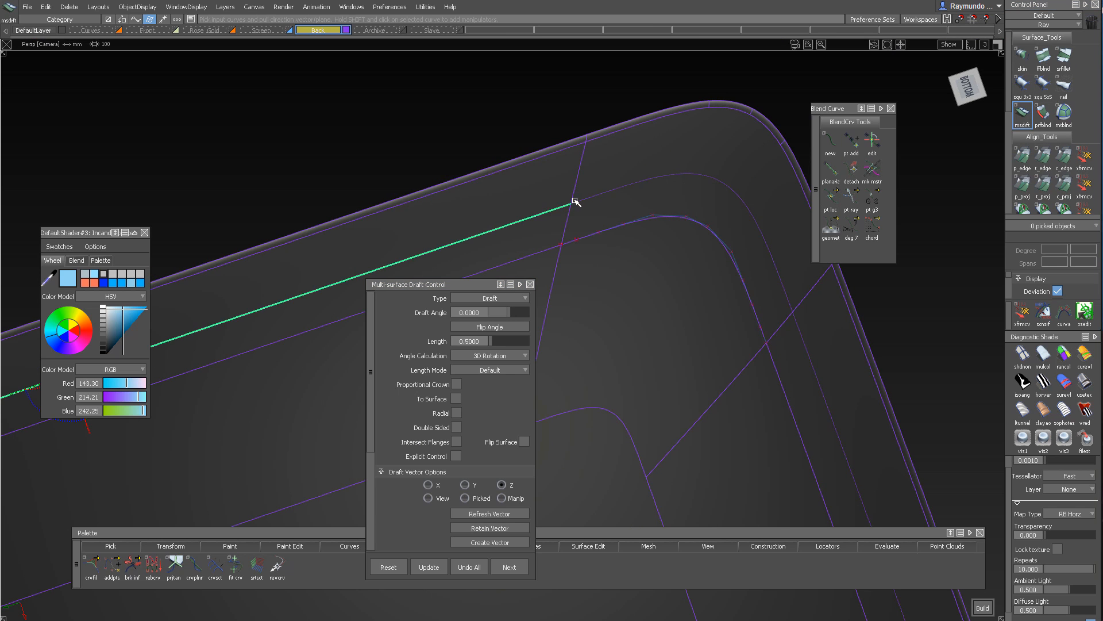
alt+shift+drag(787, 313, 707, 359)
key(space)
mouse_move(707, 299)
alt+shift+mouse_down()
mouse_move(674, 293)
mouse_move(717, 311)
alt+shift+mouse_up()
alt+shift+drag(725, 201, 796, 158)
click(531, 285)
Create a new layer and pick all the visible back panel and flange surfaces
alt+shift+drag(531, 284, 576, 167)
alt+shift+drag(551, 118, 684, 260)
alt+shift+drag(754, 226, 742, 346)
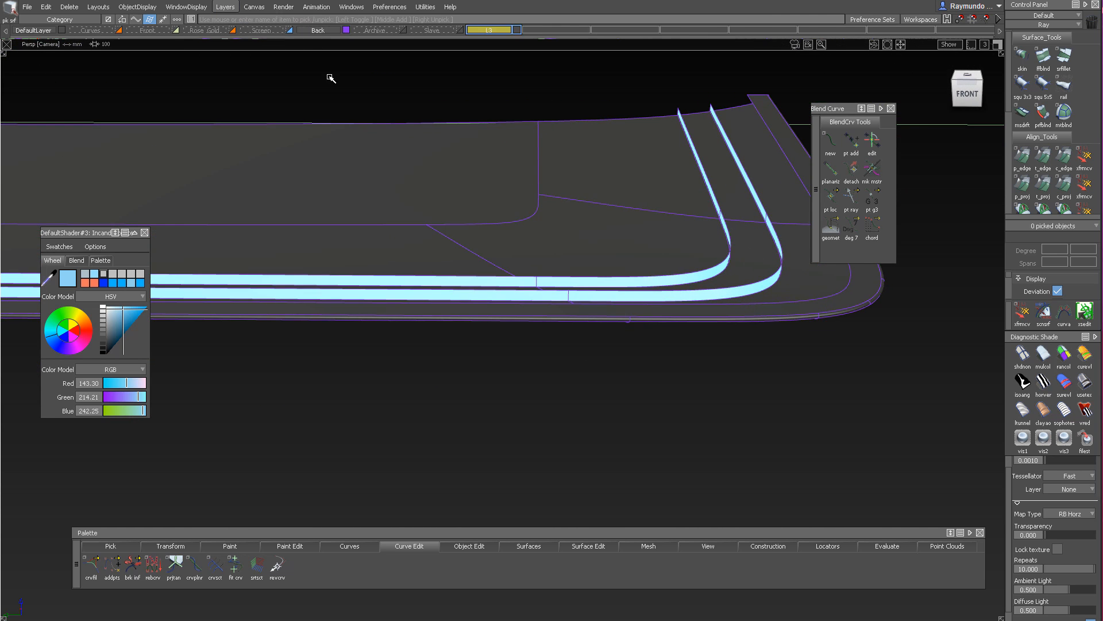
alt+shift+drag(331, 78, 645, 112)
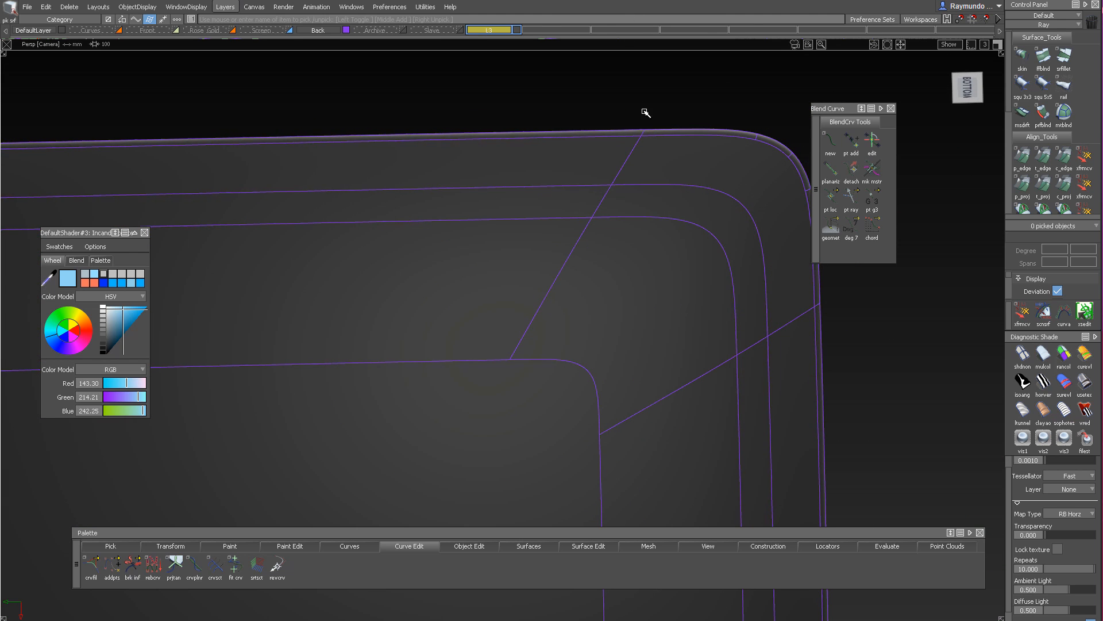
alt+shift+drag(624, 231, 626, 356)
ctrl+shift+drag(626, 369, 629, 223)
mouse_move(635, 150)
alt+shift+mouse_down()
mouse_move(643, 385)
mouse_move(647, 349)
alt+shift+mouse_up()
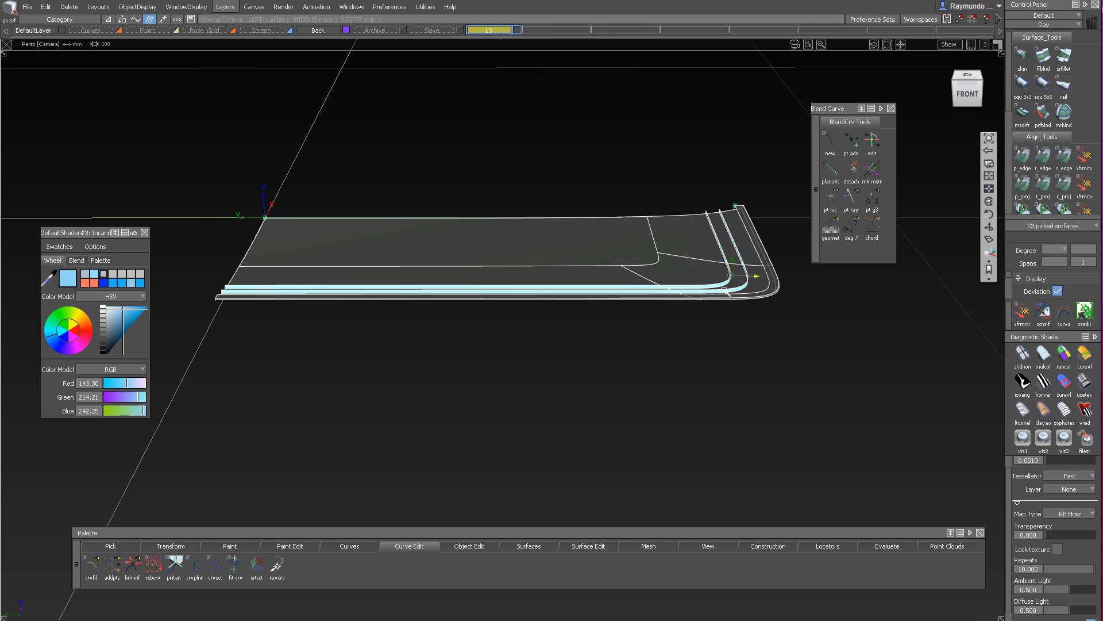
Trim the back panel surfaces by dividing them along the two inset lines on the long side, corner and short side
alt+shift+drag(752, 277, 664, 174)
alt+shift+middle_drag(665, 241, 670, 172)
mouse_move(670, 173)
alt+shift+mouse_down()
mouse_move(710, 294)
mouse_move(703, 172)
alt+shift+mouse_up()
mouse_move(698, 158)
alt+shift+mouse_down()
mouse_move(650, 167)
mouse_move(603, 345)
mouse_move(603, 145)
alt+shift+mouse_up()
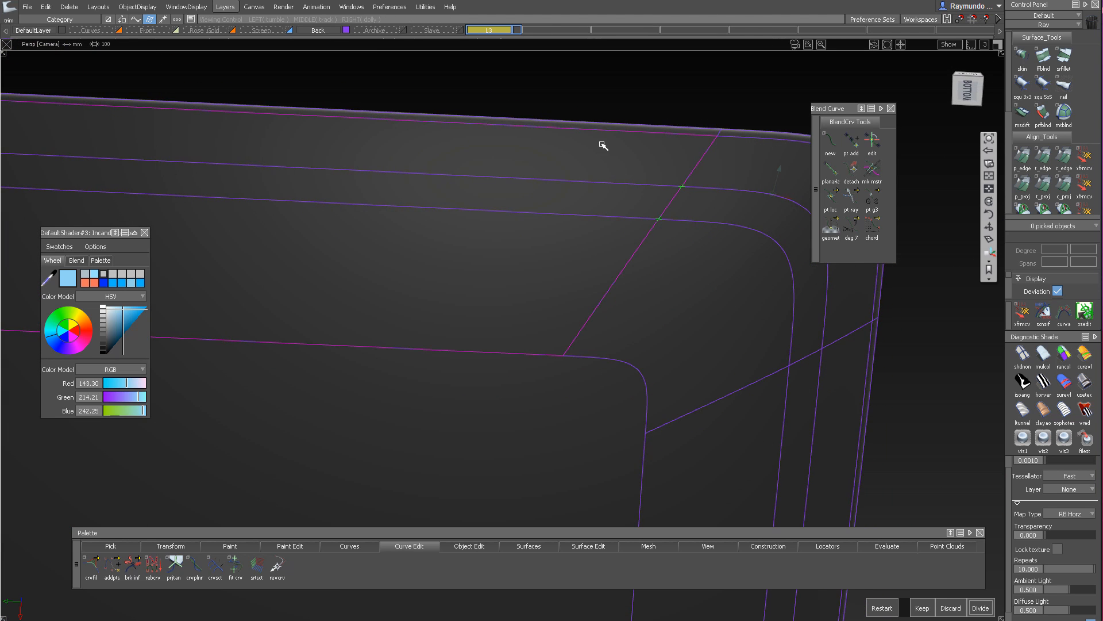
alt+shift+drag(592, 183, 651, 222)
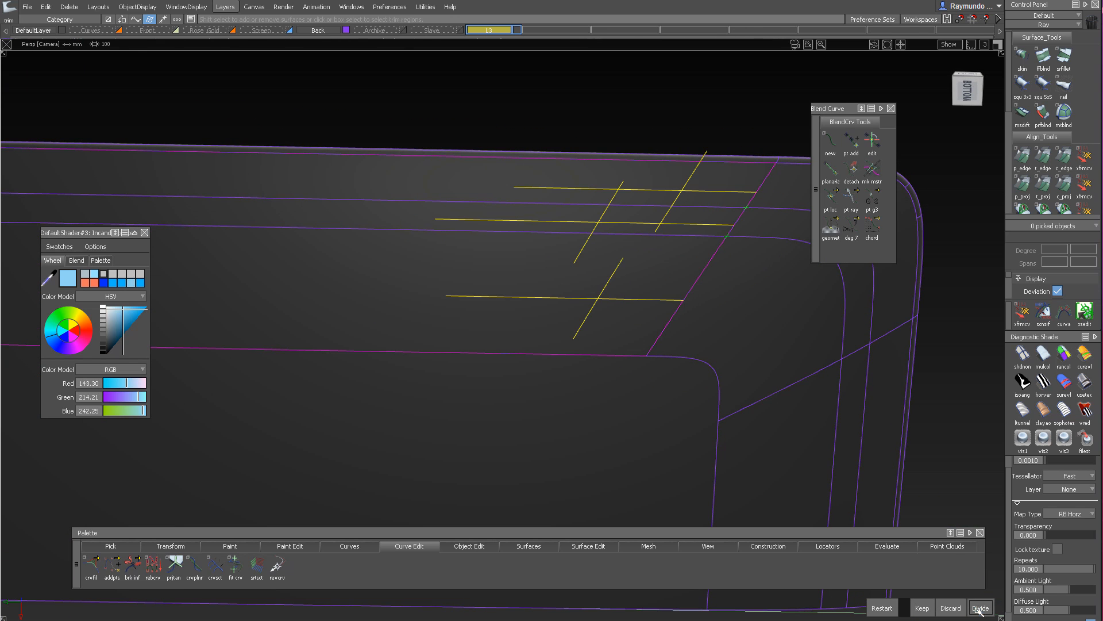
alt+shift+drag(827, 348, 732, 229)
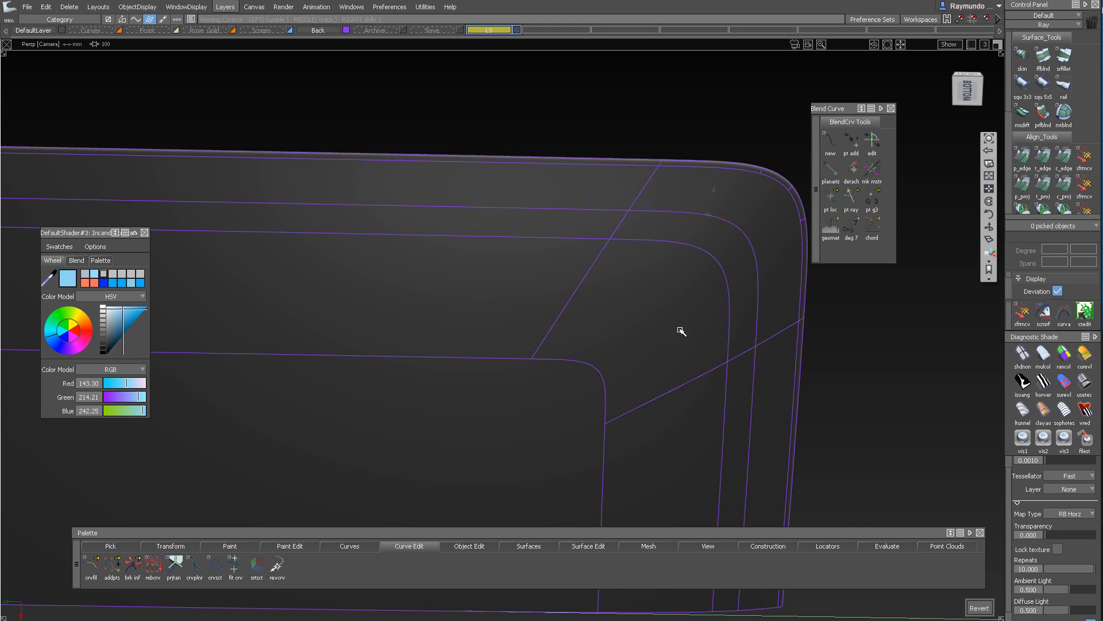
alt+shift+drag(682, 331, 760, 307)
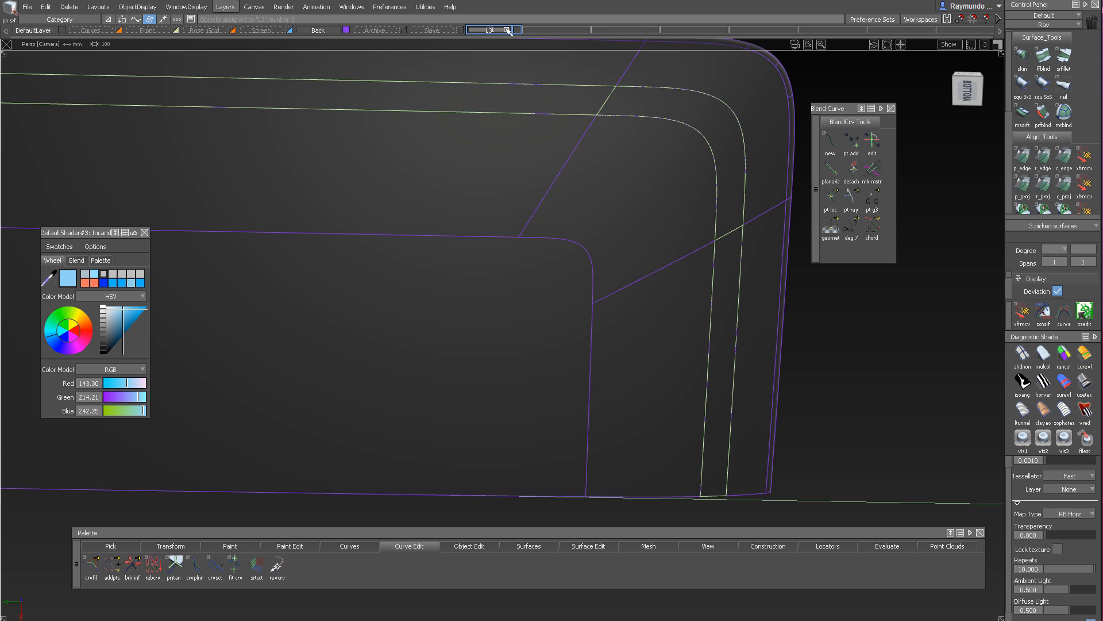
Assign the three strip surfaces between the inset lines to the new layer, name the layer led and hide it
alt+shift+drag(559, 64, 587, 226)
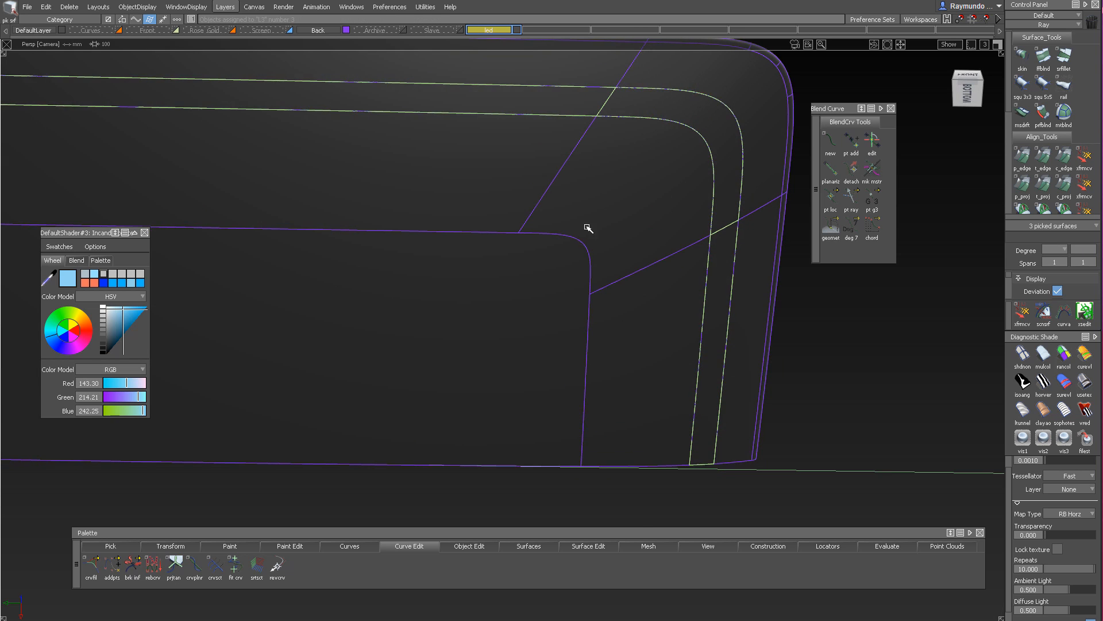
click(585, 225)
alt+shift+drag(517, 190, 694, 196)
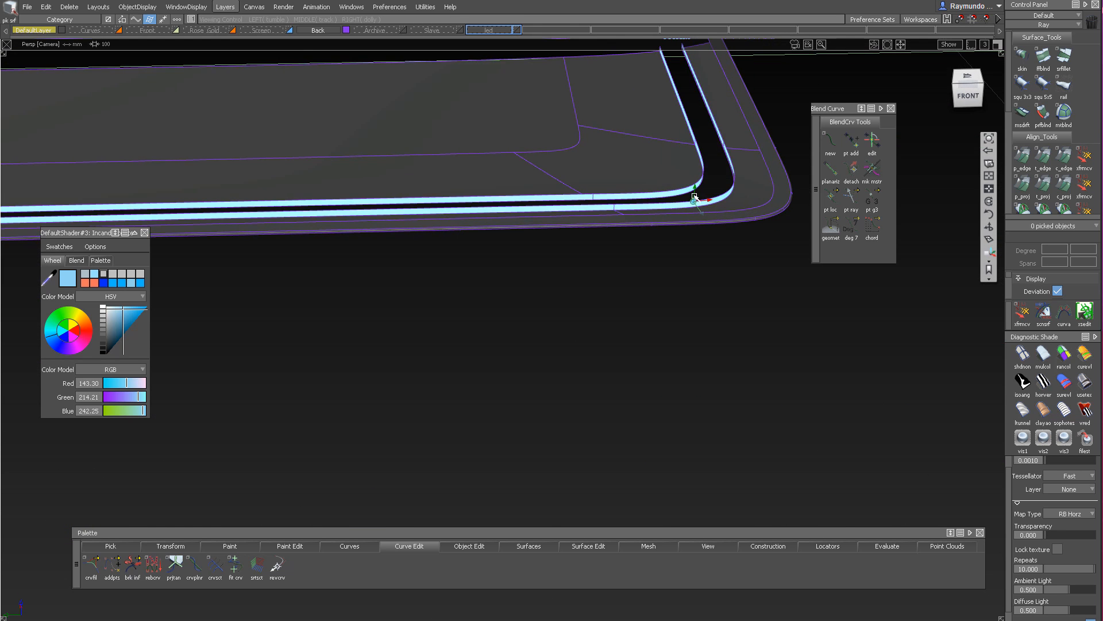
Duplicate the six draft flange surfaces on both sides of the gap and assign one set to the led layer
alt+shift+right_drag(684, 183, 737, 160)
alt+shift+drag(736, 160, 733, 135)
ctrl+shift+drag(732, 136, 714, 174)
alt+shift+right_drag(714, 175, 665, 230)
alt+shift+drag(665, 229, 665, 250)
alt+shift+right_drag(665, 250, 696, 177)
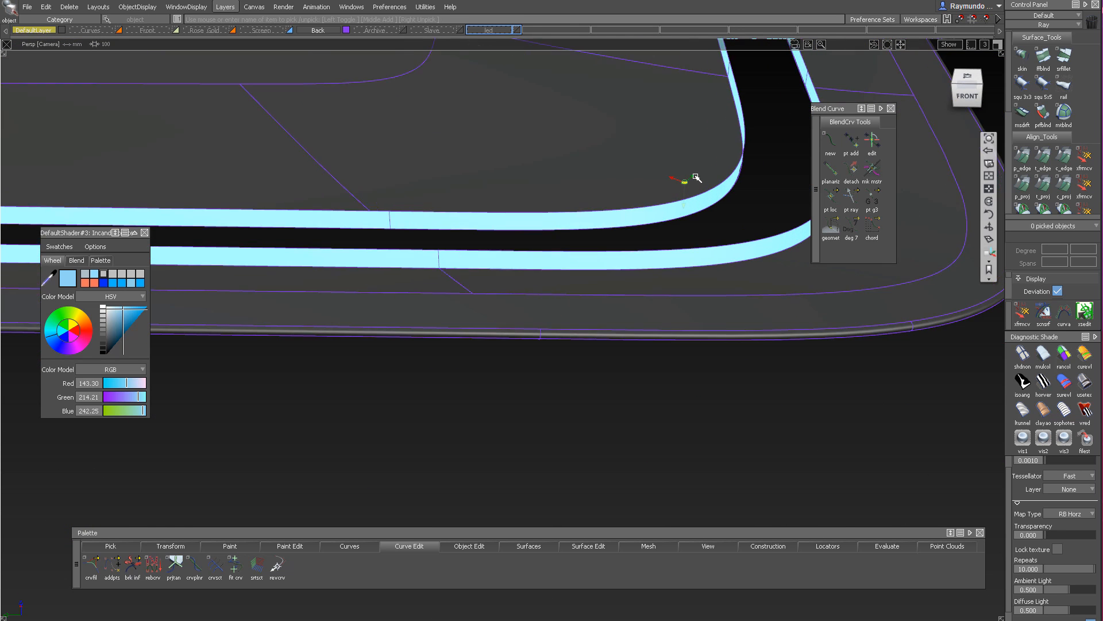
alt+shift+drag(696, 177, 678, 195)
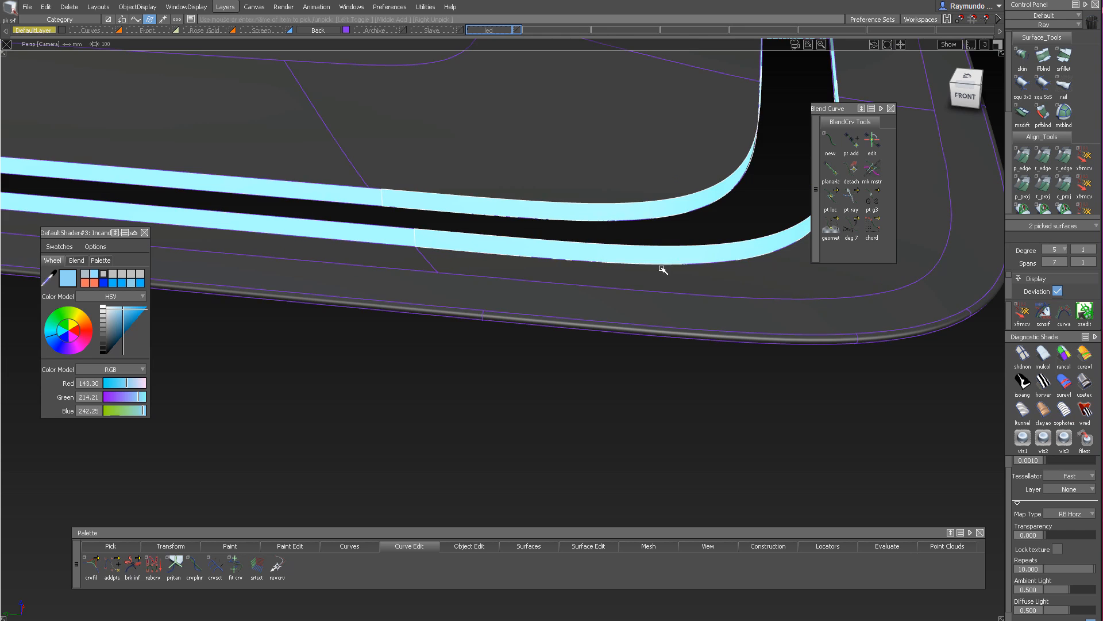
alt+shift+drag(662, 268, 668, 264)
ctrl+shift+drag(668, 263, 695, 117)
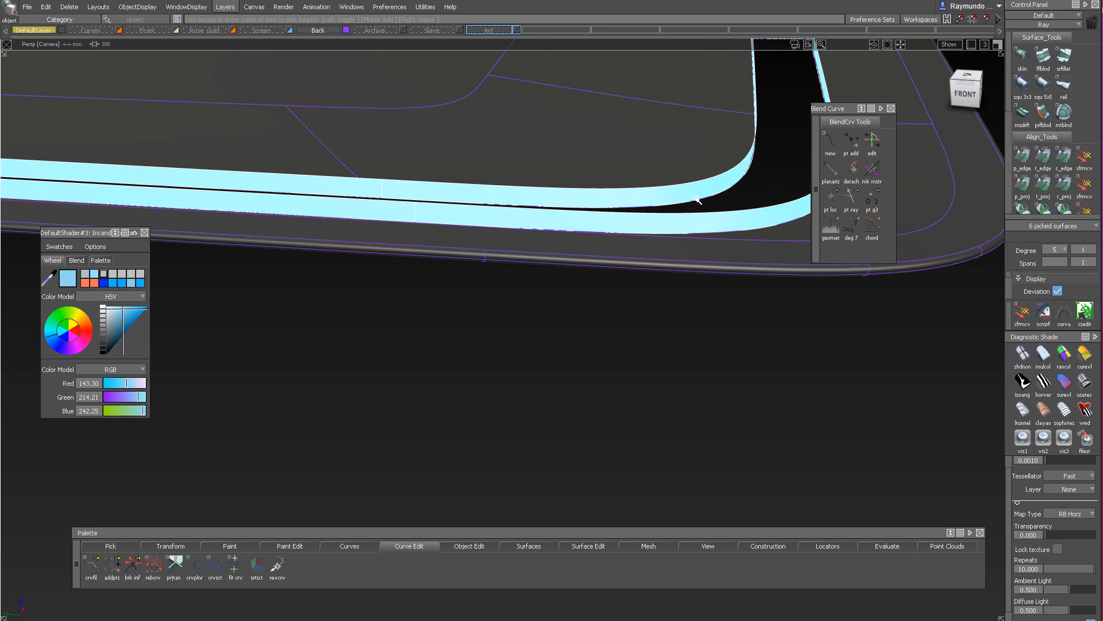
alt+shift+drag(697, 199, 622, 231)
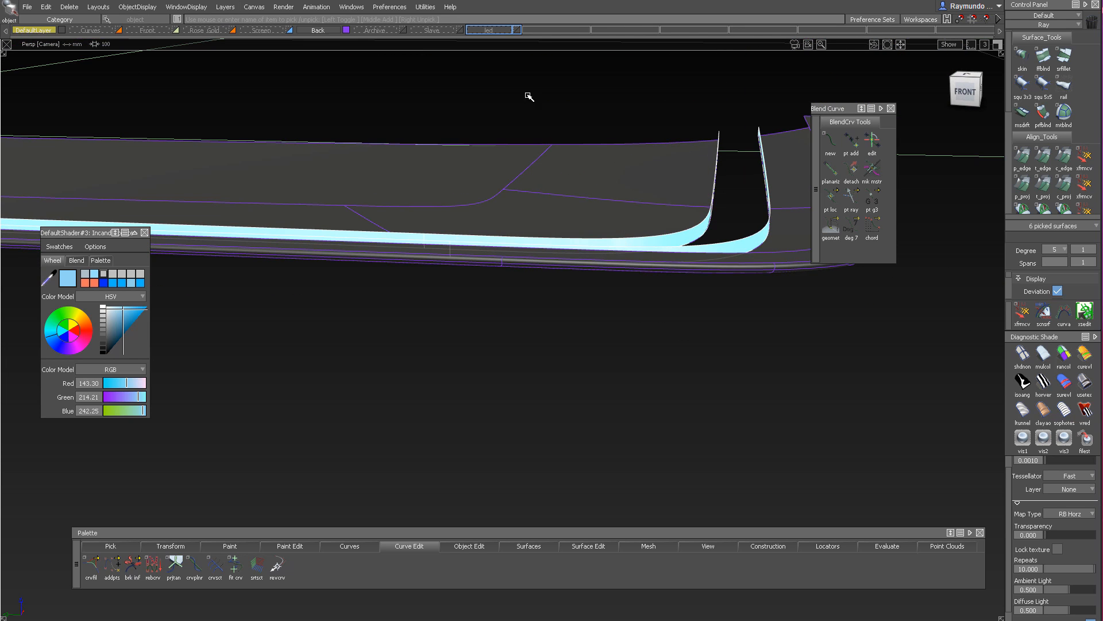
key(ctrl+v)
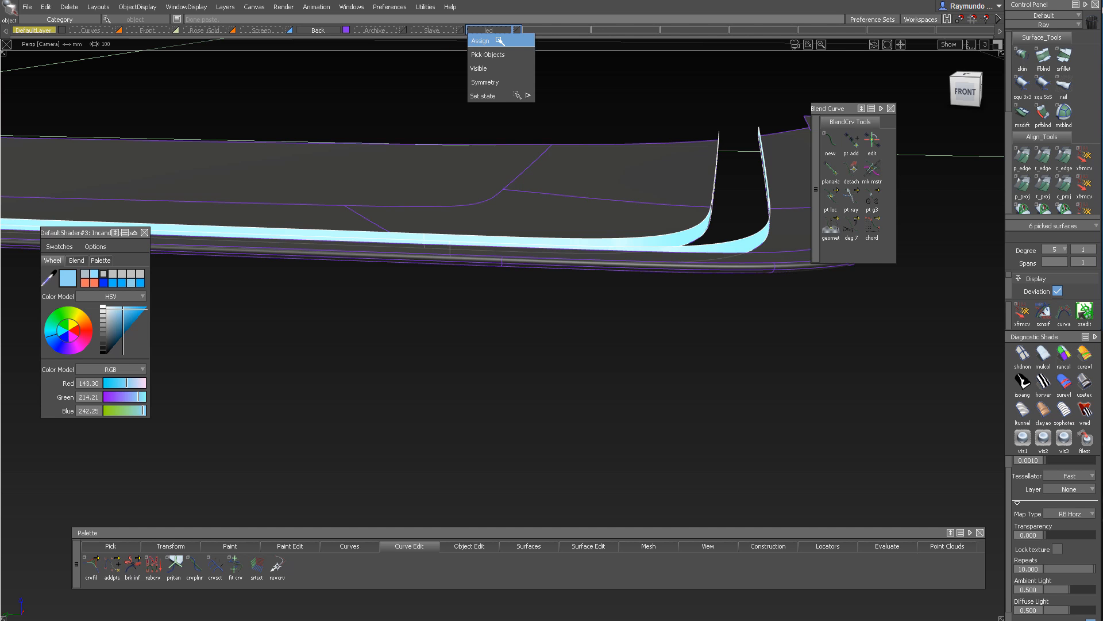
Assign the matt shader to the visible draft flanges on both sides of the gap and save the file
mouse_move(500, 181)
alt+shift+mouse_down()
mouse_move(512, 89)
mouse_move(519, 266)
mouse_move(598, 240)
mouse_move(594, 279)
alt+shift+mouse_up()
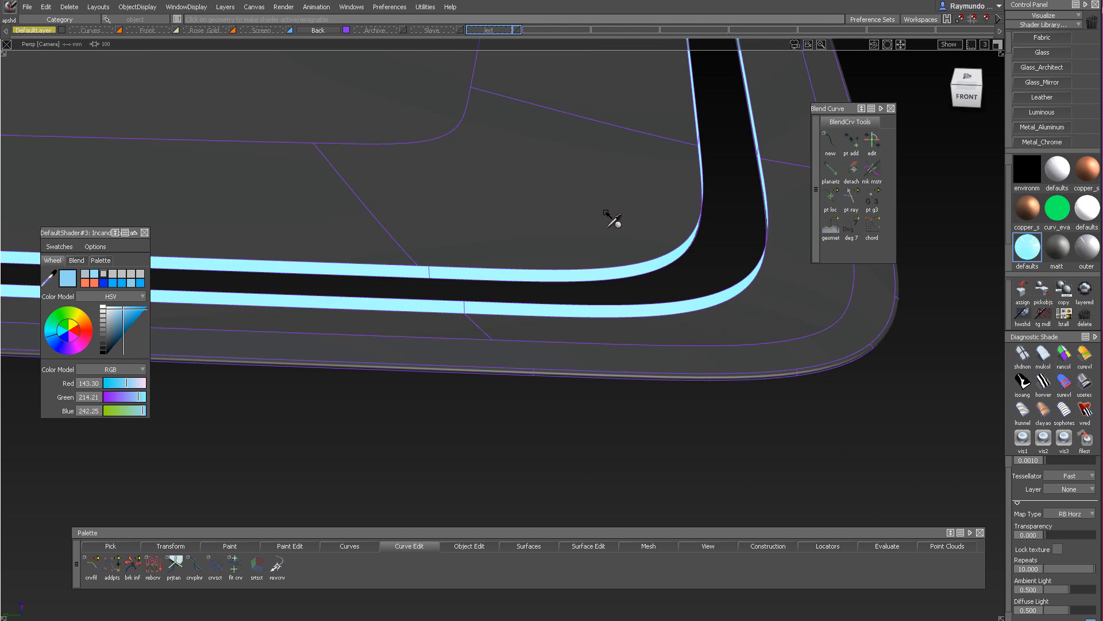
drag(362, 221, 452, 326)
alt+shift+right_drag(452, 325, 468, 253)
alt+shift+middle_drag(562, 116, 565, 165)
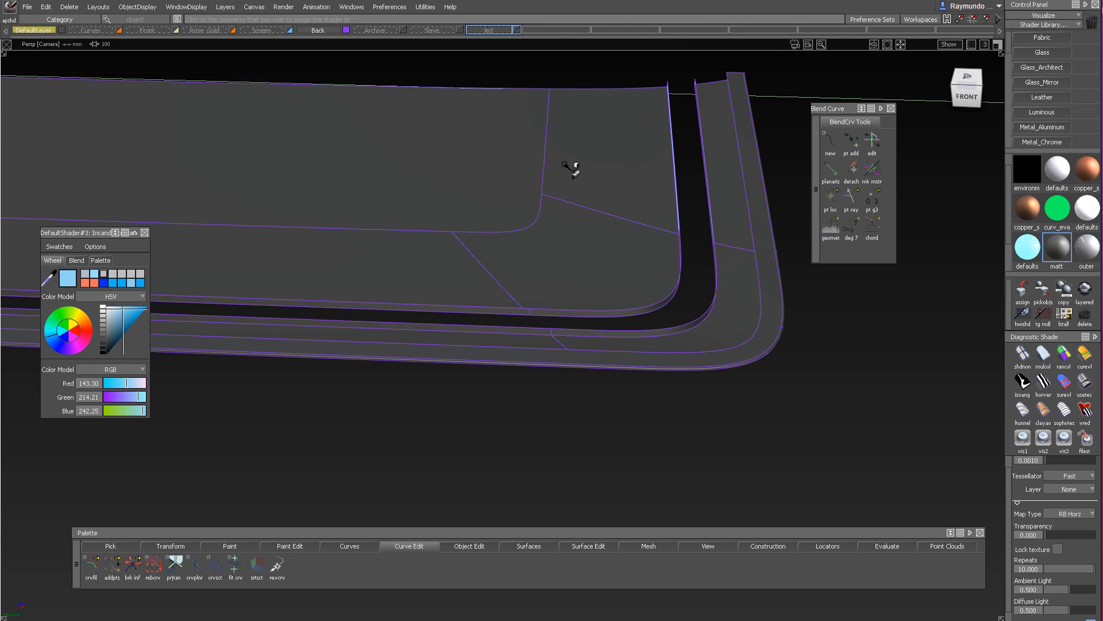
alt+shift+right_drag(691, 210, 698, 261)
alt+shift+drag(698, 262, 349, 241)
alt+shift+middle_drag(497, 374, 551, 317)
alt+shift+drag(552, 318, 622, 227)
alt+shift+drag(604, 353, 598, 374)
ctrl+shift+drag(598, 374, 552, 128)
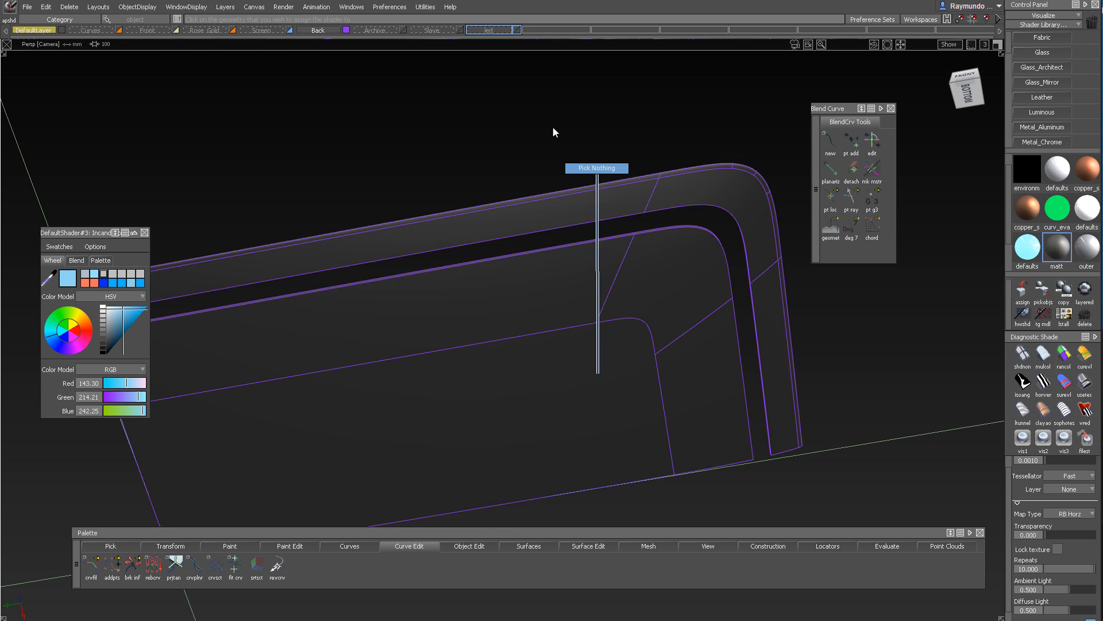
click(24, 10)
click(52, 78)
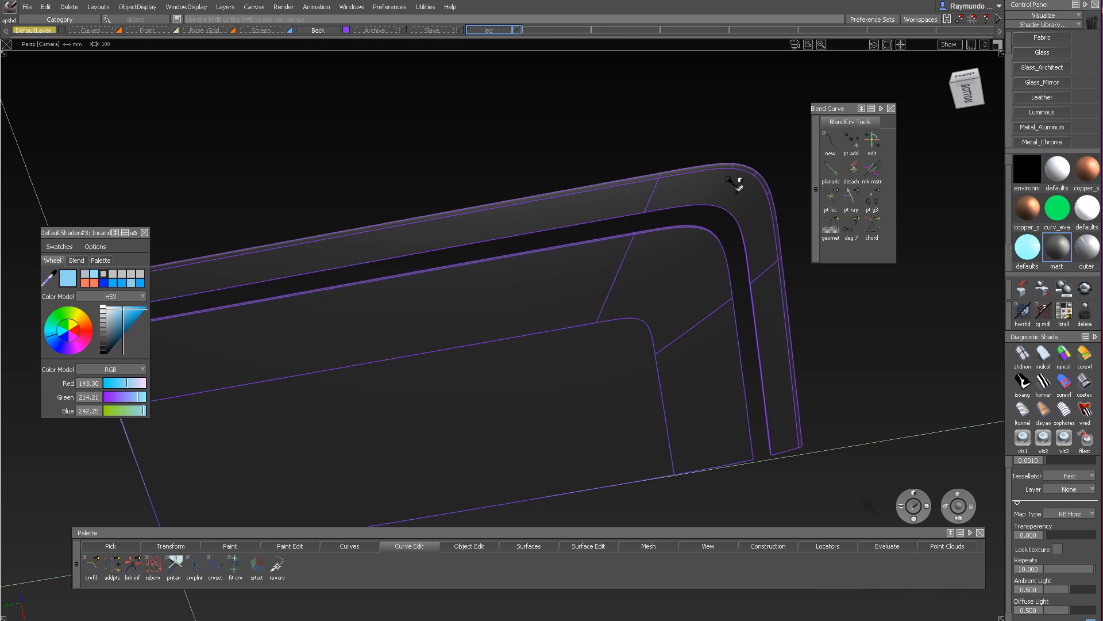
Build a G2 curvature surface fillet with 0.2 mm chordal length between the inner back panel surfaces and their draft flanges
alt+shift+right_drag(662, 207, 687, 247)
alt+shift+middle_drag(688, 247, 604, 298)
alt+shift+drag(603, 299, 500, 309)
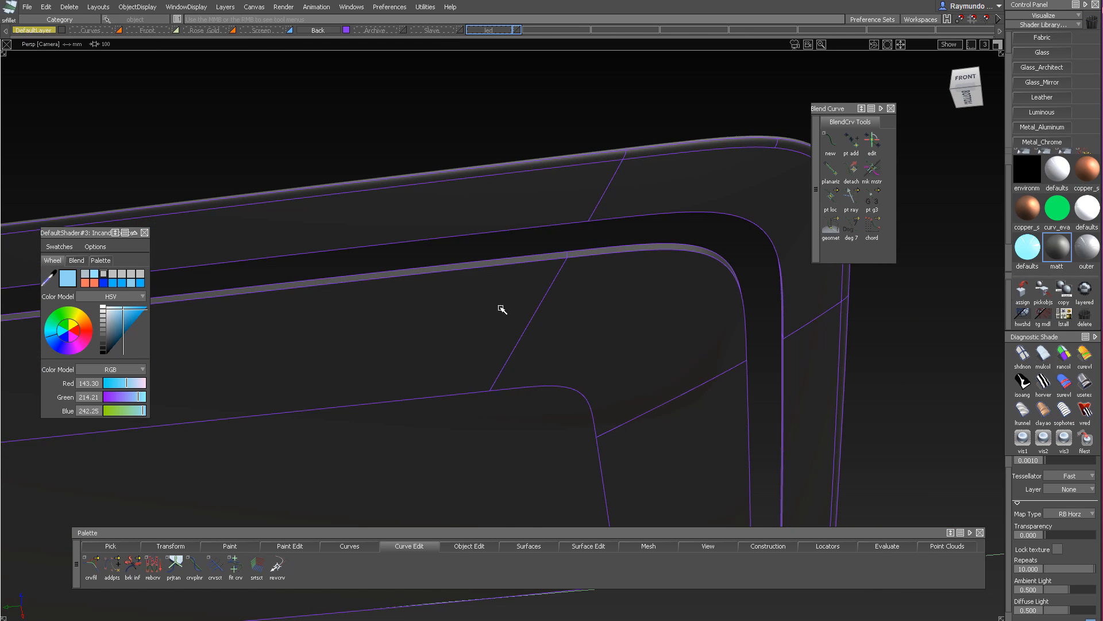
click(500, 308)
alt+shift+drag(603, 236, 563, 286)
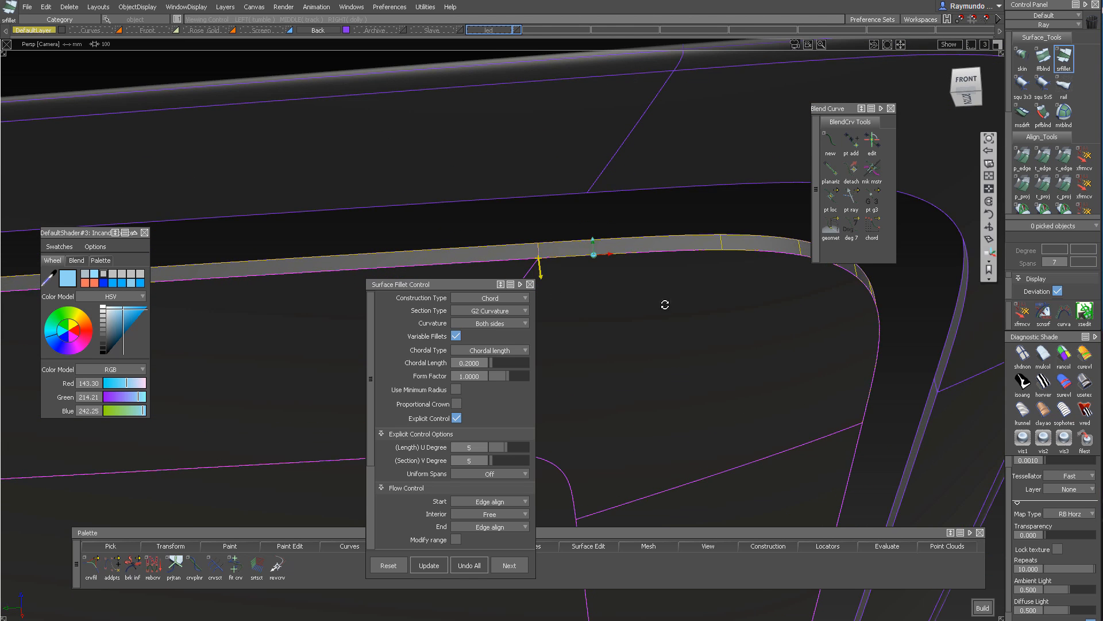
alt+shift+drag(665, 305, 497, 345)
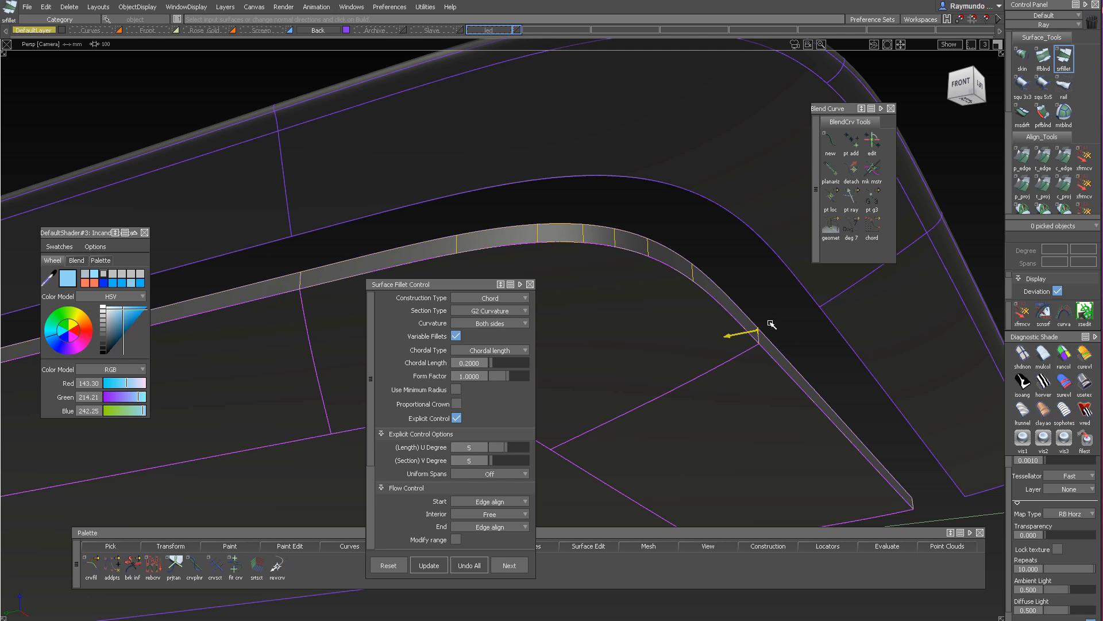
alt+shift+drag(770, 320, 790, 190)
ctrl+shift+drag(743, 112, 742, 109)
alt+shift+drag(742, 109, 722, 153)
ctrl+shift+drag(722, 153, 721, 70)
alt+shift+drag(721, 70, 707, 40)
alt+shift+right_drag(707, 40, 697, 188)
alt+shift+drag(697, 188, 692, 296)
alt+shift+right_drag(692, 296, 623, 278)
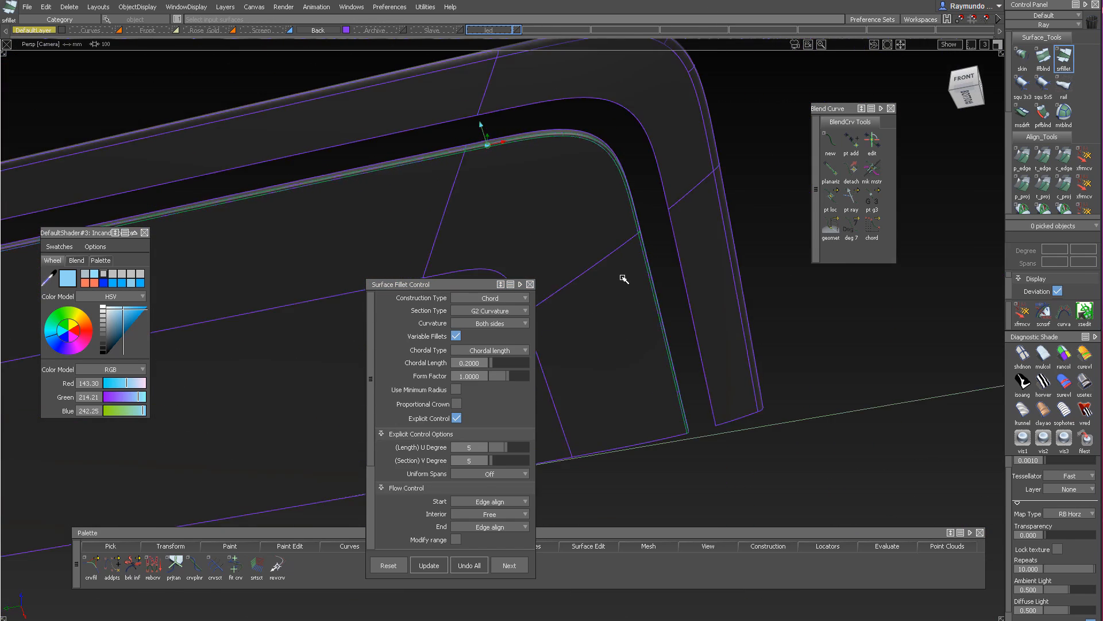
Pick the eight new fillet surfaces along the inner edge of the gap and assign them to the Back layer
alt+shift+drag(623, 278, 626, 146)
alt+shift+middle_drag(626, 146, 552, 143)
alt+shift+right_drag(552, 118, 615, 123)
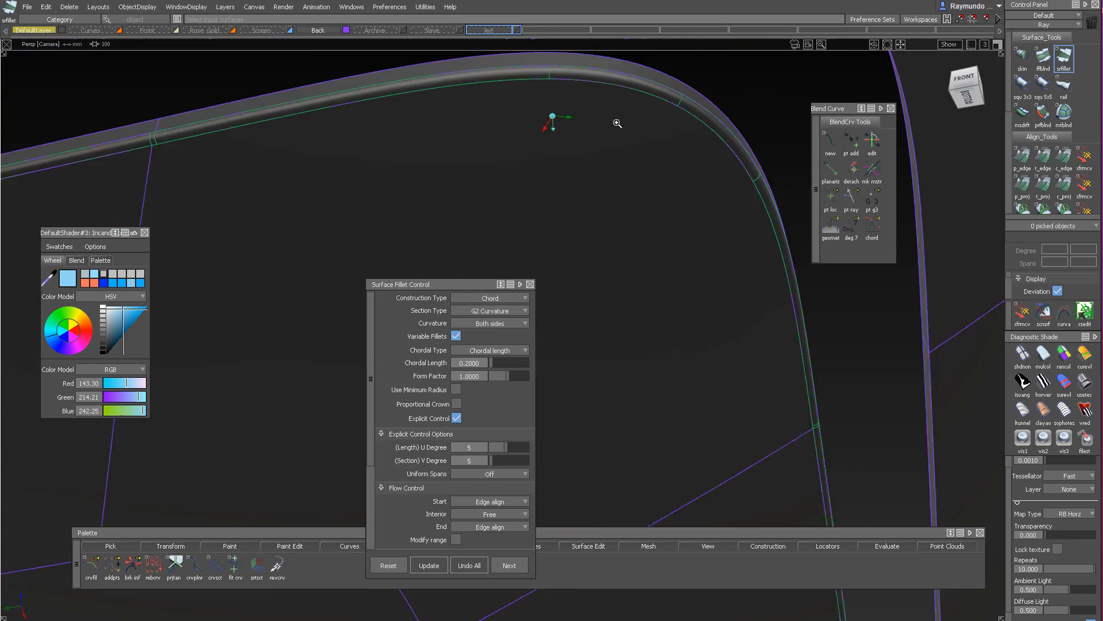
alt+shift+middle_drag(615, 123, 615, 164)
alt+shift+drag(615, 164, 610, 97)
ctrl+shift+drag(610, 96, 578, 173)
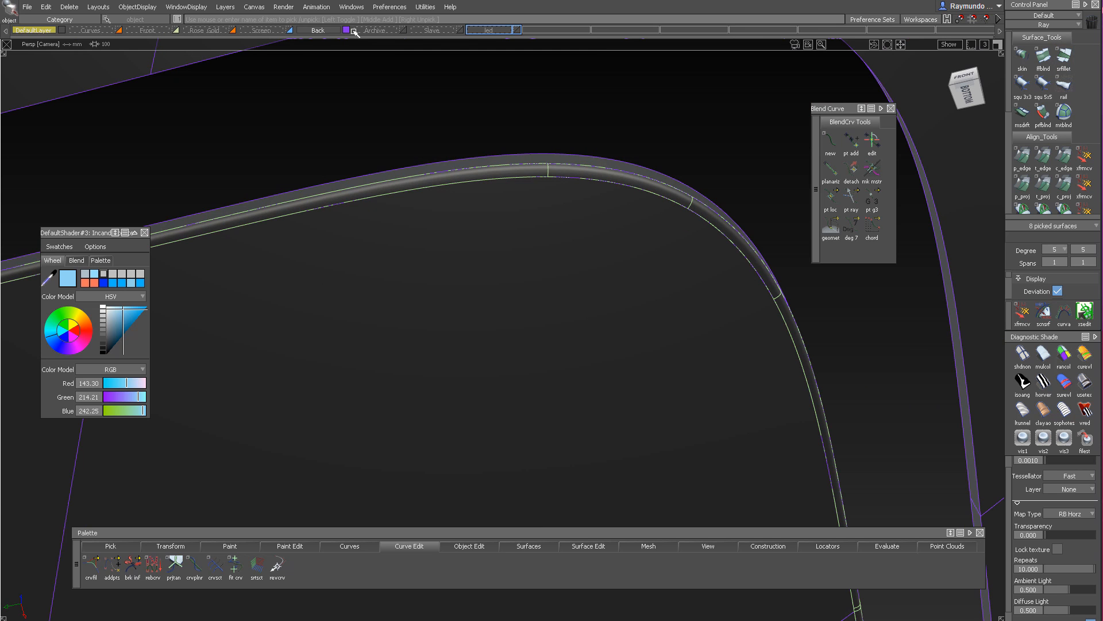
alt+shift+right_drag(679, 216, 618, 148)
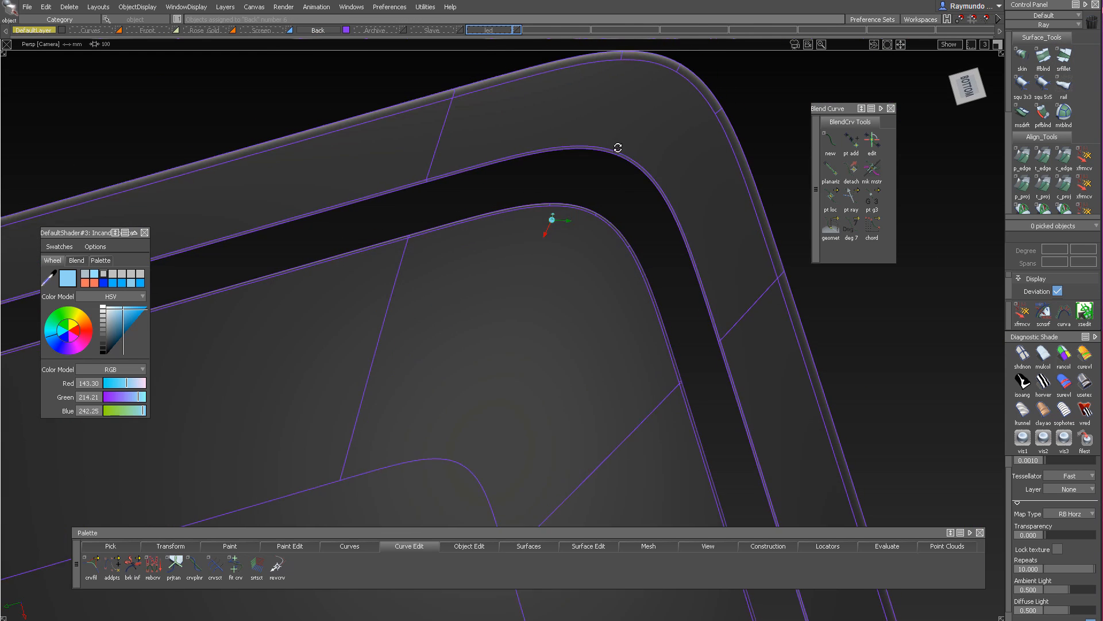
Inspect the shading of the rounded inner edge around the corner and along the gap's long side
alt+shift+drag(618, 147, 650, 155)
alt+shift+right_drag(650, 156, 697, 151)
alt+shift+drag(697, 151, 695, 87)
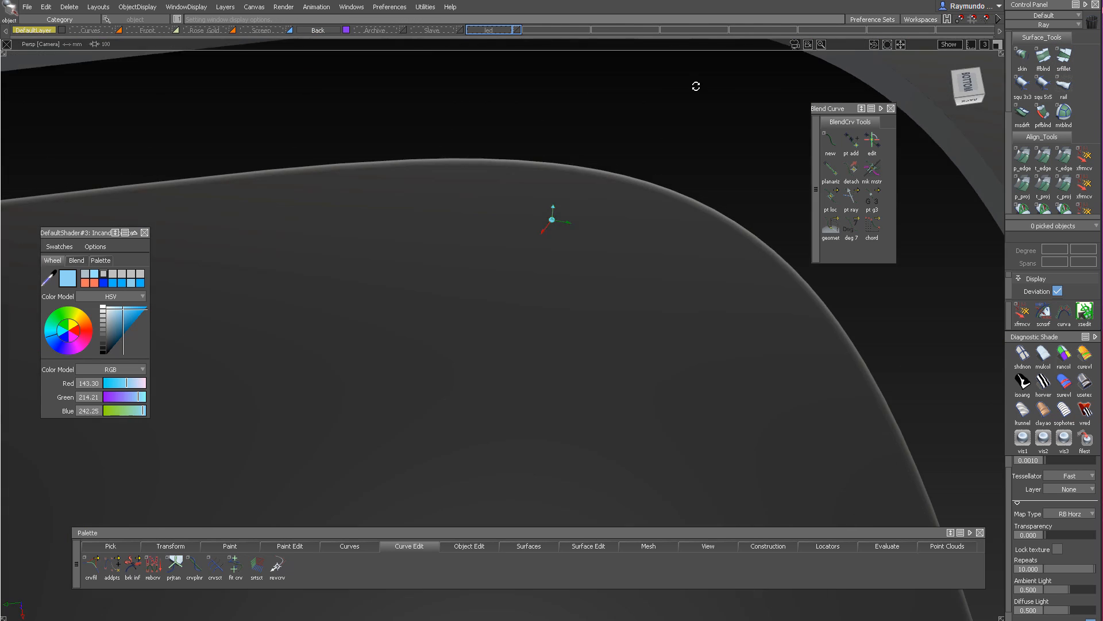
alt+shift+middle_drag(694, 86, 679, 281)
ctrl+shift+right_drag(680, 281, 630, 281)
alt+shift+middle_drag(631, 281, 704, 212)
alt+shift+right_drag(704, 213, 483, 259)
alt+shift+drag(447, 292, 646, 190)
alt+shift+right_drag(646, 190, 489, 210)
alt+shift+middle_drag(489, 209, 567, 232)
alt+shift+drag(567, 231, 412, 329)
alt+shift+middle_drag(412, 330, 661, 218)
alt+shift+right_drag(661, 219, 657, 273)
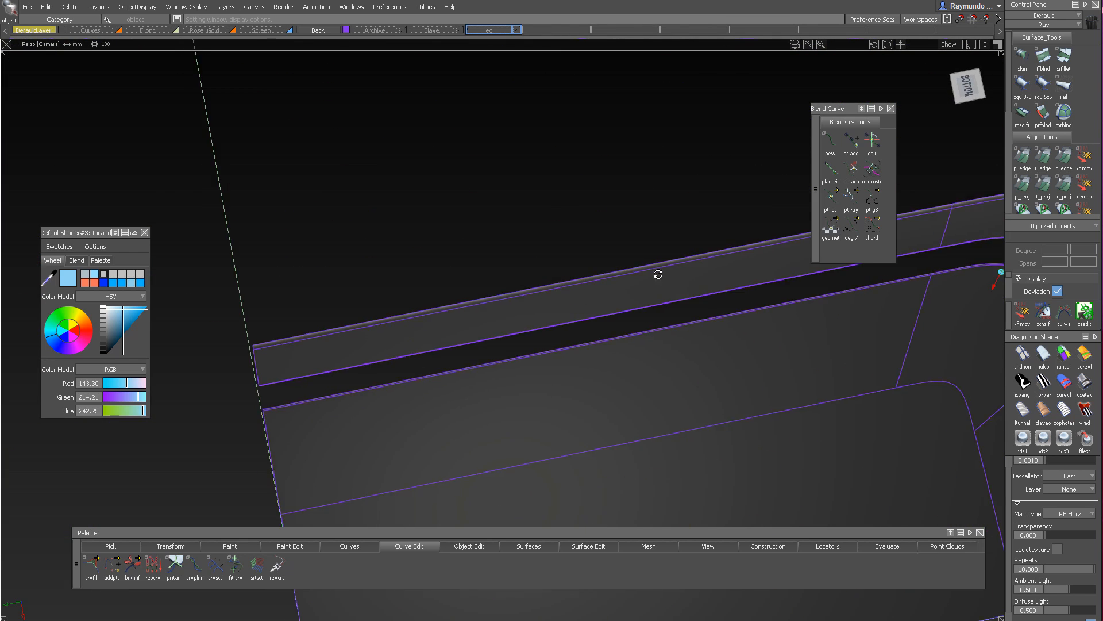
Build a G2 curvature surface fillet with 0.2 mm chordal length between the outer back panel surfaces and their draft flanges
alt+shift+drag(657, 273, 665, 226)
alt+shift+middle_drag(665, 226, 432, 224)
alt+shift+right_drag(689, 241, 684, 215)
alt+shift+middle_drag(684, 215, 682, 223)
ctrl+shift+drag(591, 267, 593, 172)
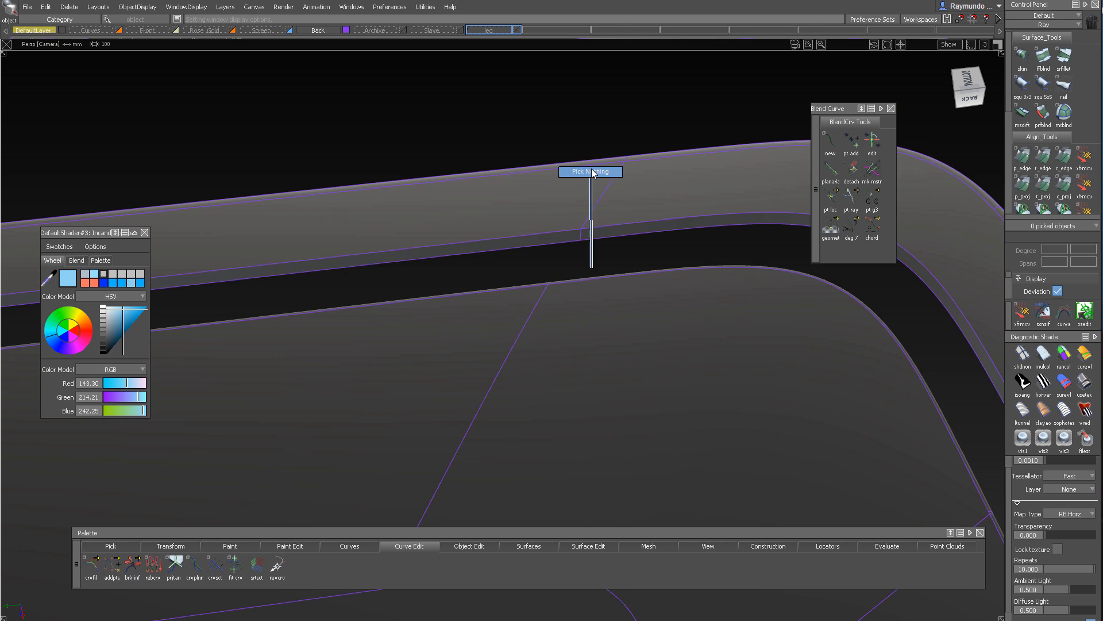
click(540, 231)
alt+shift+right_drag(623, 231, 569, 178)
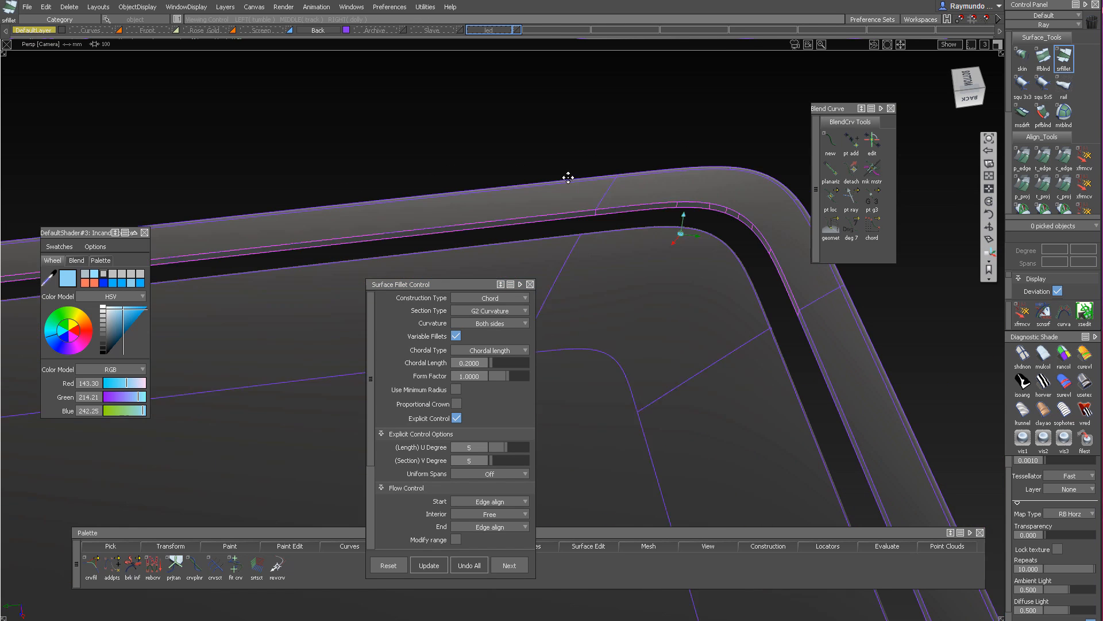
alt+shift+middle_drag(569, 178, 554, 162)
alt+shift+right_drag(788, 300, 575, 179)
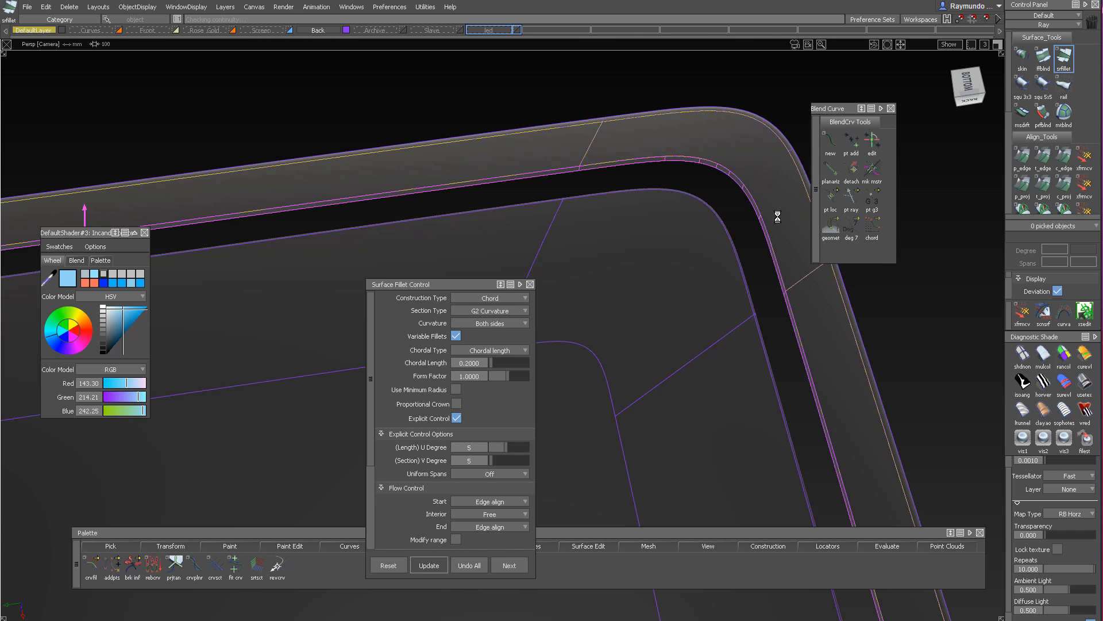
ctrl+shift+drag(753, 169, 752, 120)
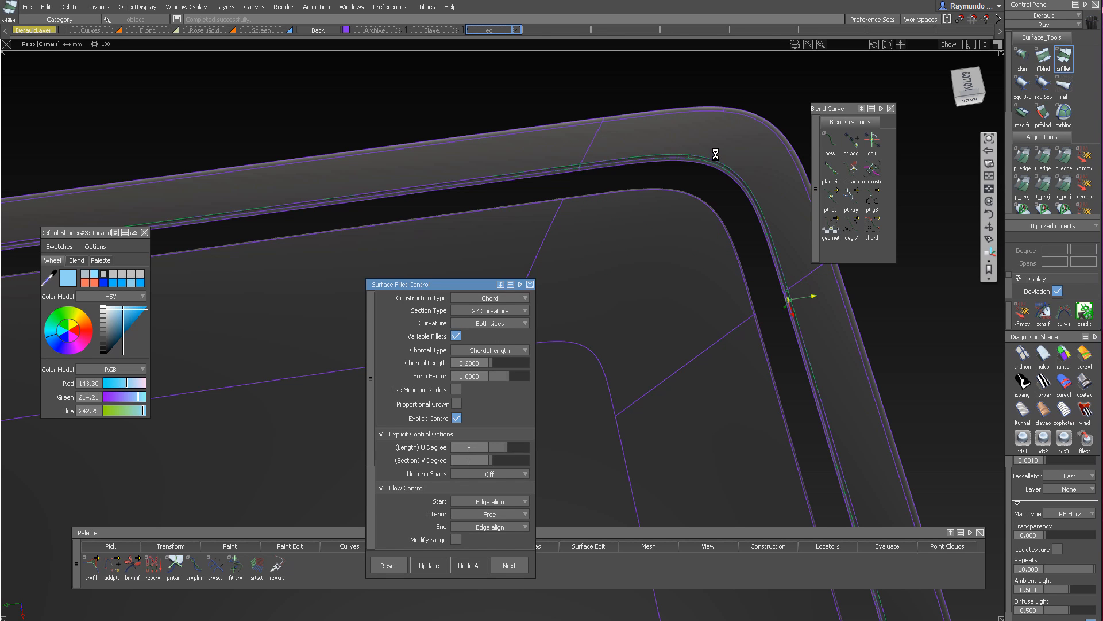
ctrl+shift+drag(717, 153, 718, 118)
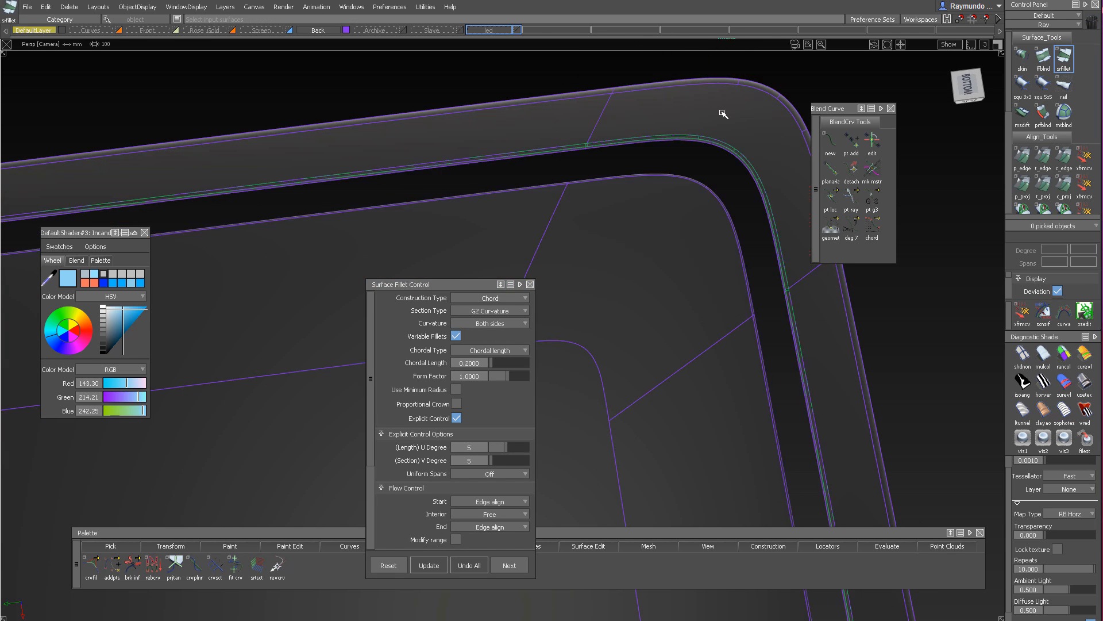
Inspect the new fillet around the corner, at the open end and along the outer edge of the gap
alt+shift+right_drag(722, 113, 758, 135)
alt+shift+drag(758, 135, 747, 99)
alt+shift+right_drag(725, 144, 663, 158)
alt+shift+middle_drag(816, 346, 734, 318)
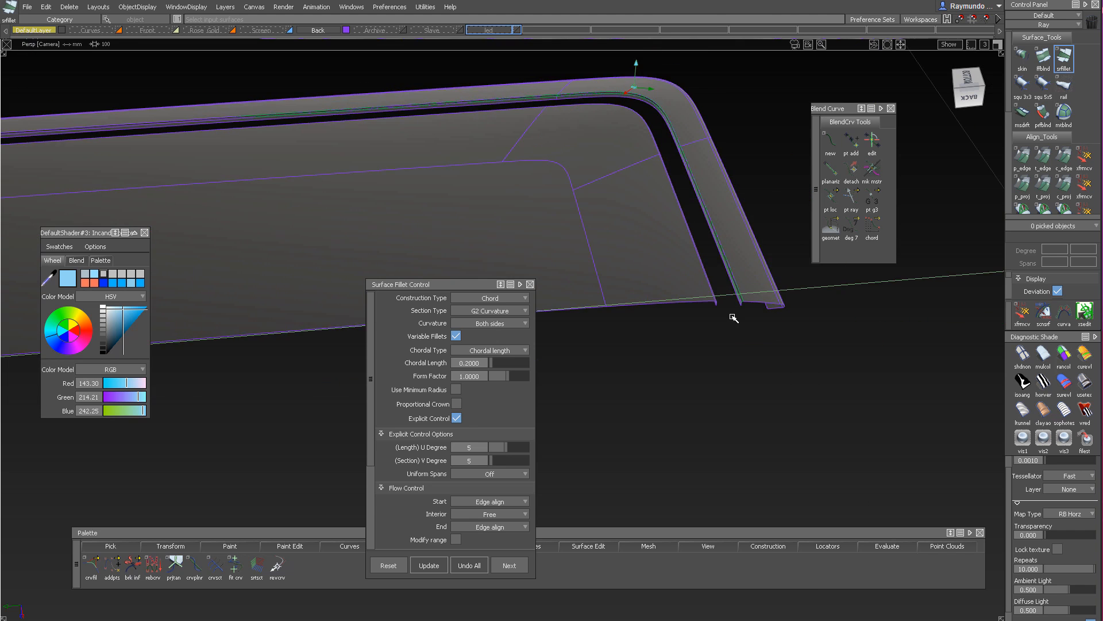
alt+shift+right_drag(738, 290, 778, 300)
alt+shift+drag(777, 299, 613, 288)
alt+shift+right_drag(613, 288, 628, 258)
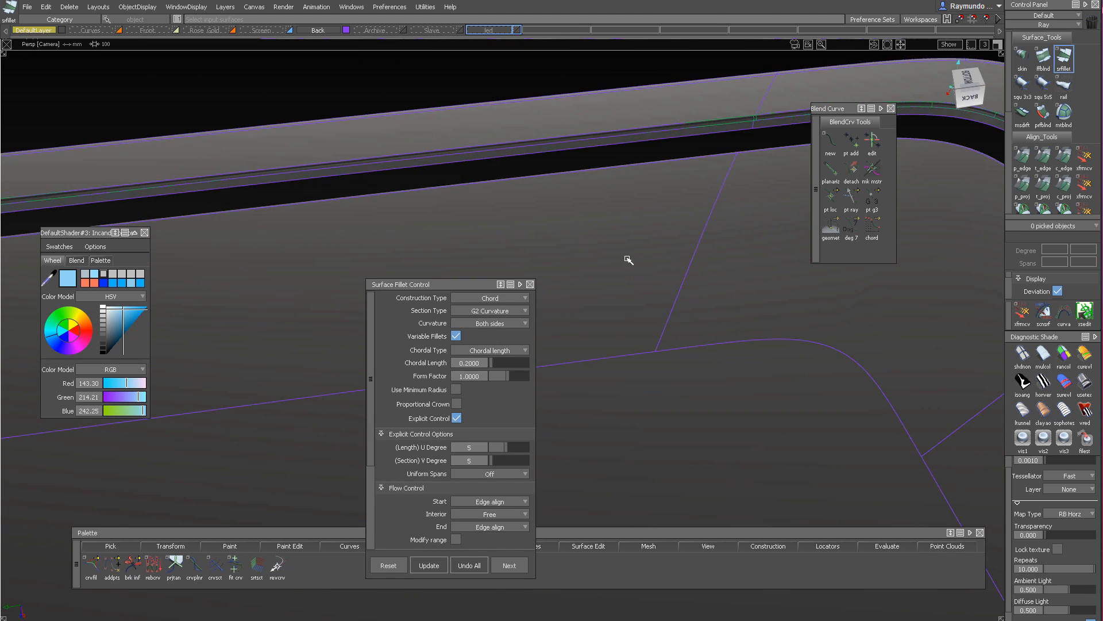
alt+shift+middle_drag(628, 258, 882, 219)
alt+shift+middle_drag(518, 216, 635, 219)
alt+shift+right_drag(449, 244, 493, 239)
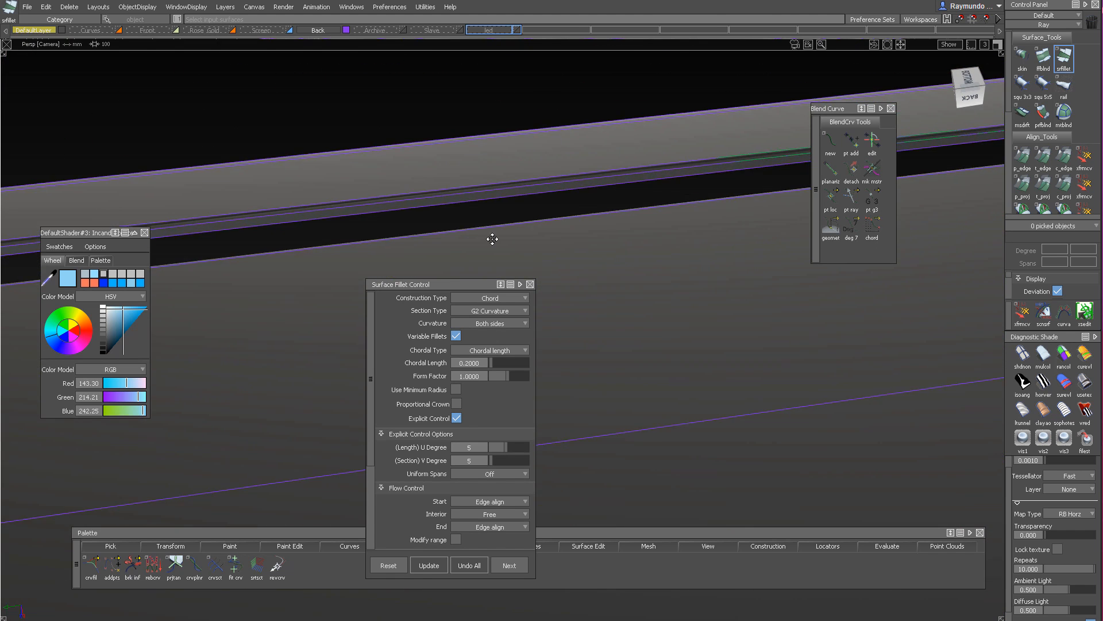
alt+shift+middle_drag(493, 240, 563, 223)
Delete the construction history of the visible back panel and fillet surfaces
ctrl+shift+drag(660, 201, 648, 216)
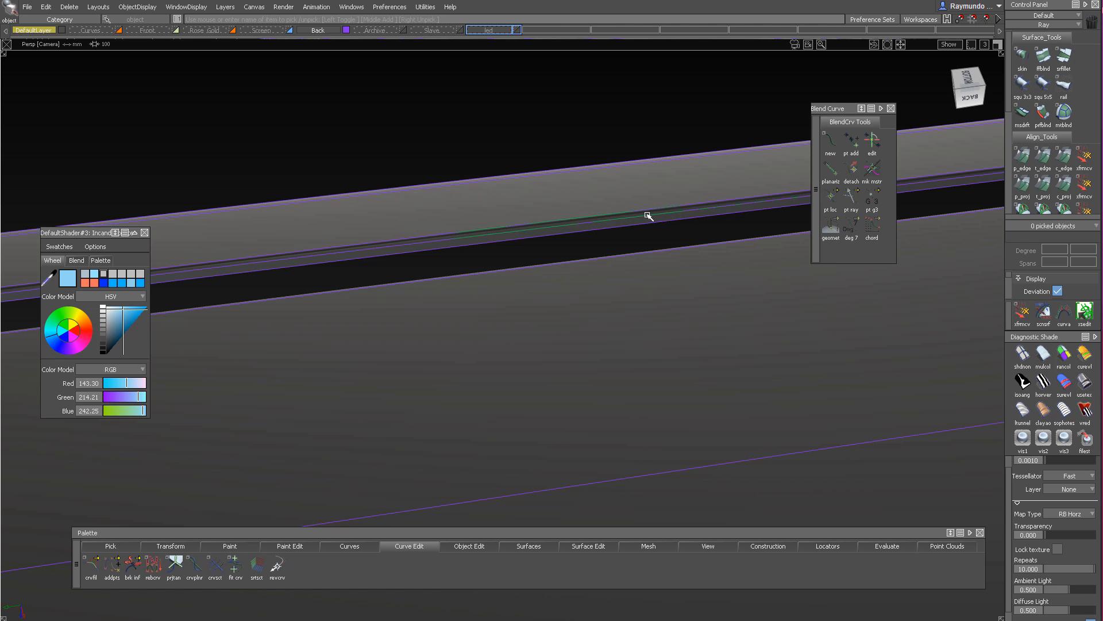
drag(683, 368, 684, 369)
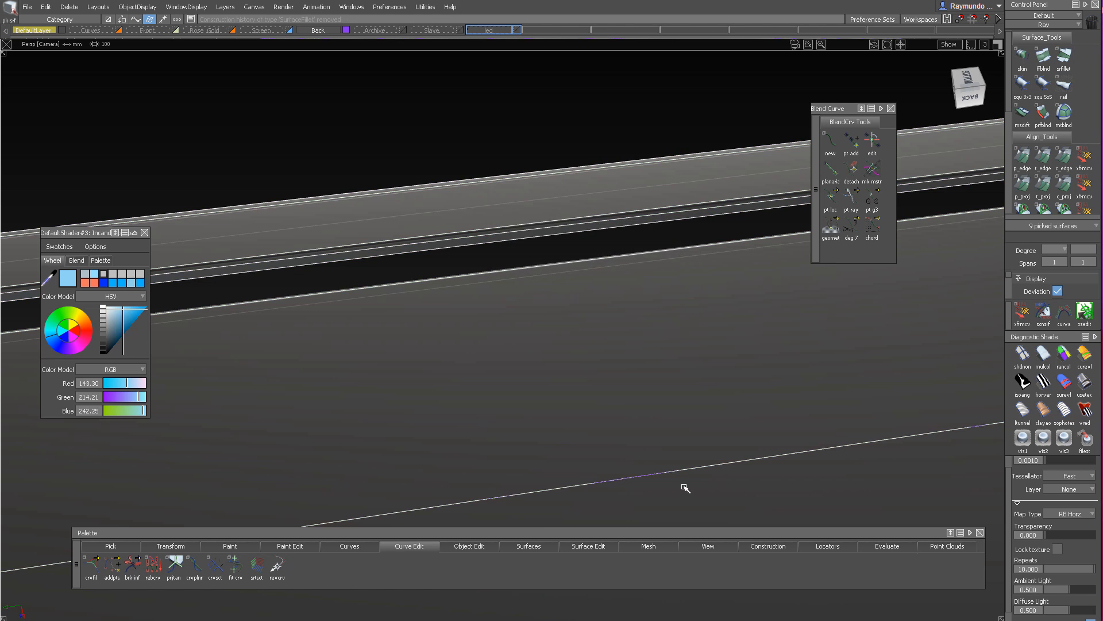
click(682, 486)
Pick the eight new fillet surfaces along the outer edge of the gap and assign them to the Back layer
alt+shift+right_drag(683, 322, 601, 290)
alt+shift+drag(601, 291, 603, 268)
alt+shift+middle_drag(603, 268, 477, 285)
alt+shift+right_drag(478, 285, 566, 253)
alt+shift+drag(566, 253, 678, 192)
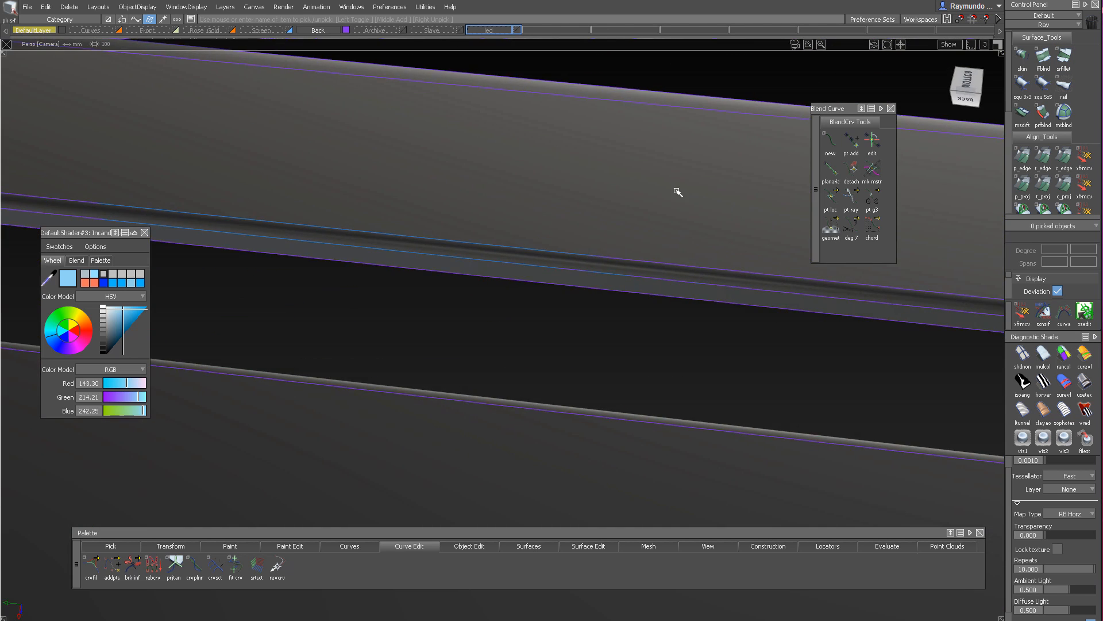
alt+shift+drag(577, 270, 556, 396)
alt+shift+right_drag(626, 373, 638, 324)
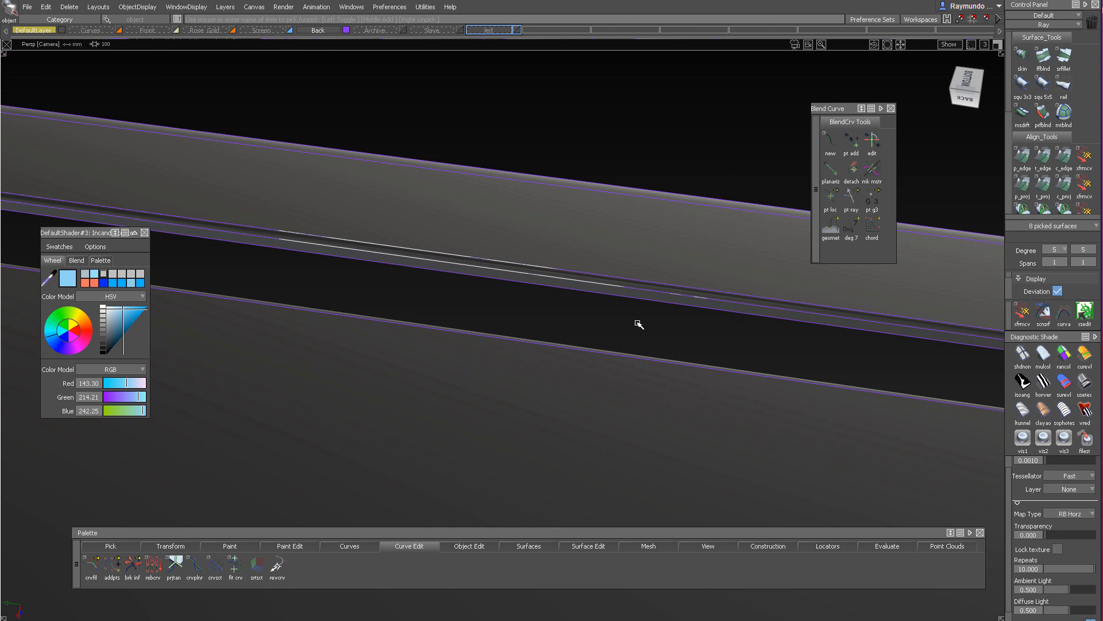
alt+shift+drag(399, 156, 515, 88)
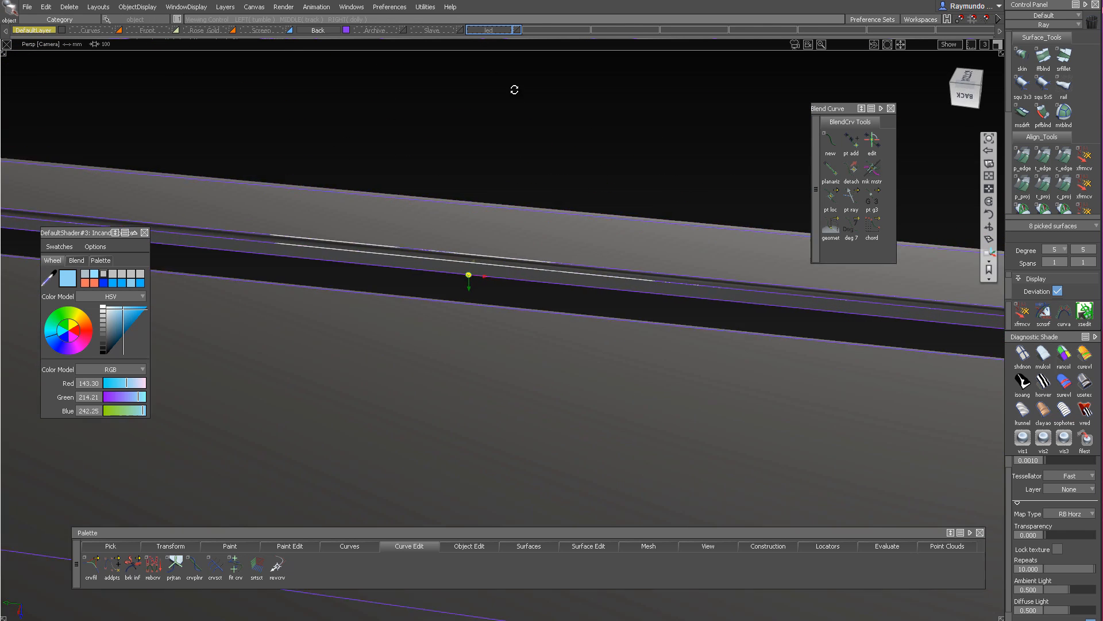
alt+shift+right_drag(515, 89, 477, 212)
alt+shift+drag(478, 212, 455, 234)
alt+shift+right_drag(455, 234, 469, 175)
alt+shift+drag(471, 175, 464, 164)
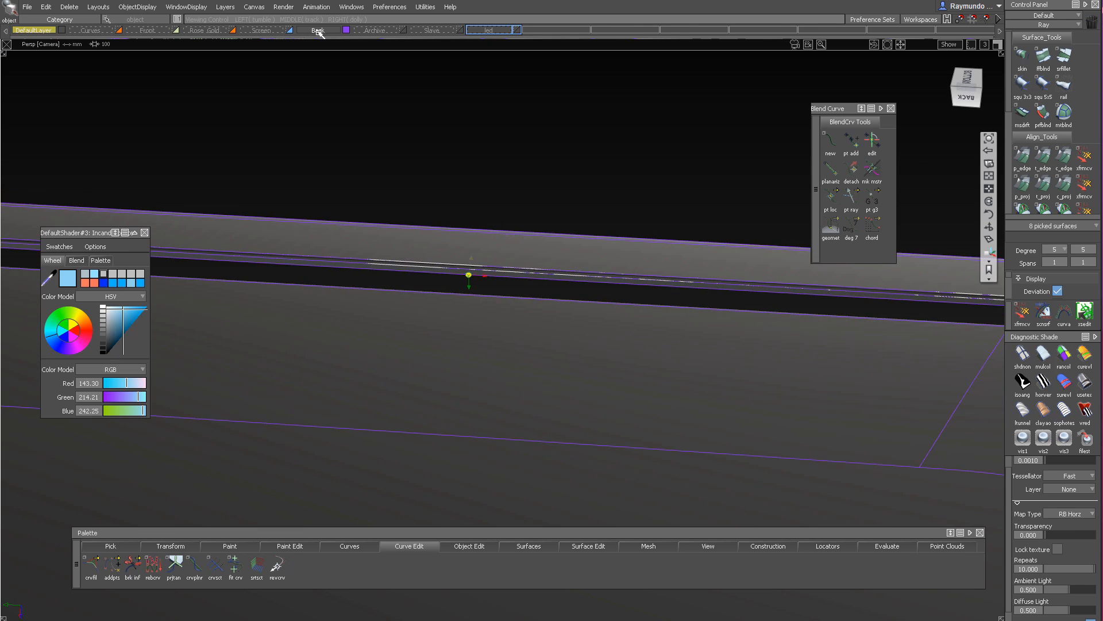
click(347, 30)
click(346, 30)
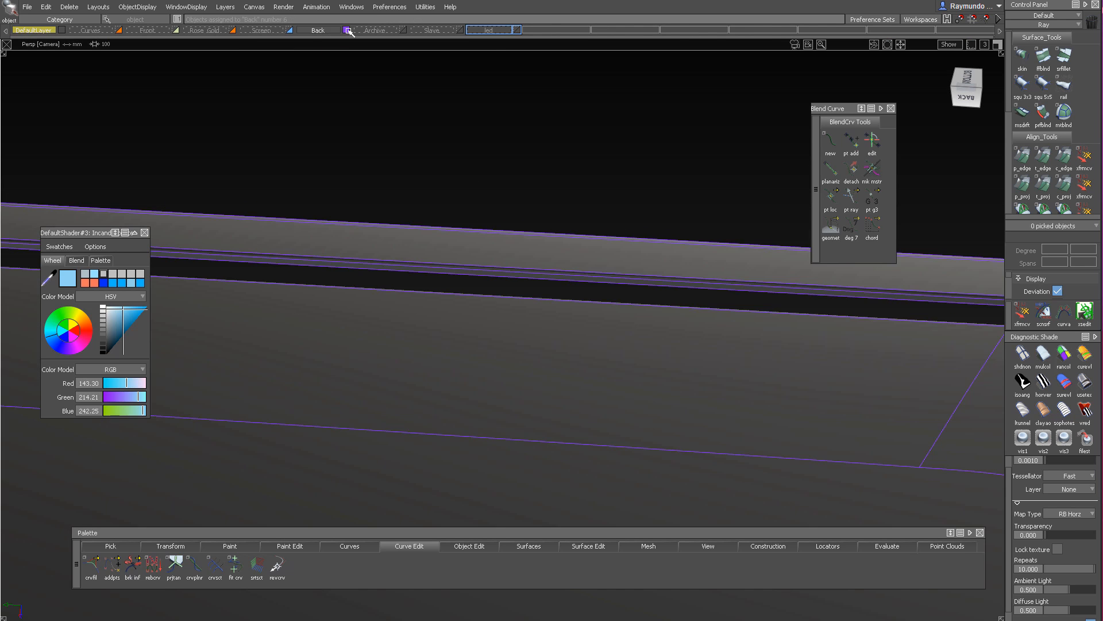
Hide the Back layer and show the led layer to isolate the led strip
click(346, 30)
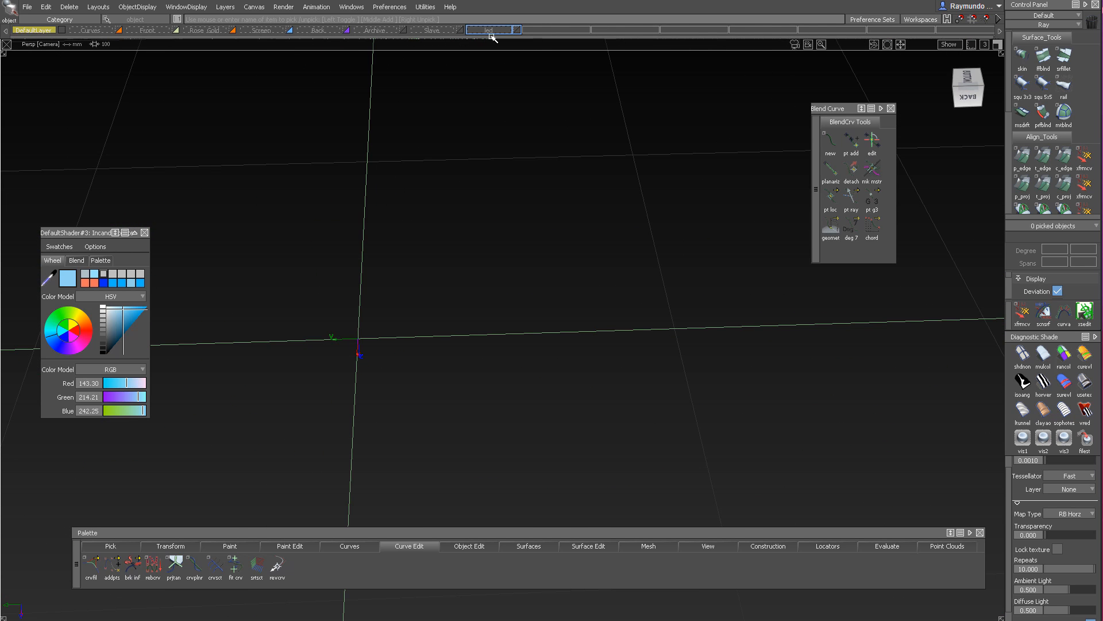
click(517, 30)
alt+shift+drag(522, 250, 587, 296)
alt+shift+right_drag(577, 296, 648, 203)
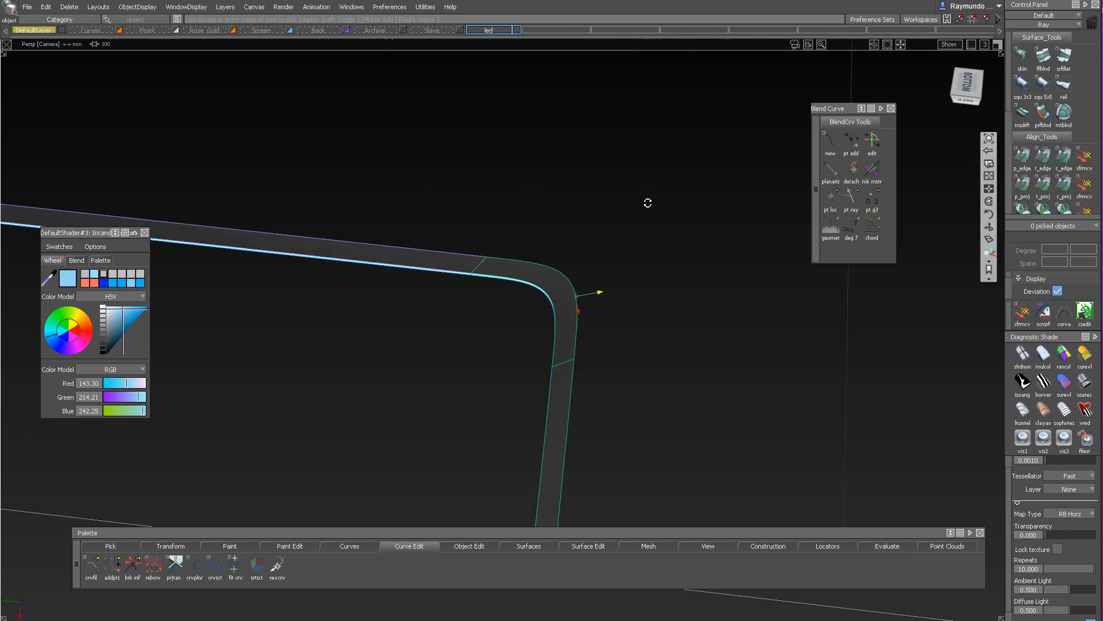
alt+shift+drag(648, 203, 538, 255)
Assign the light blue shader to the led strip's grey surfaces
key(v)
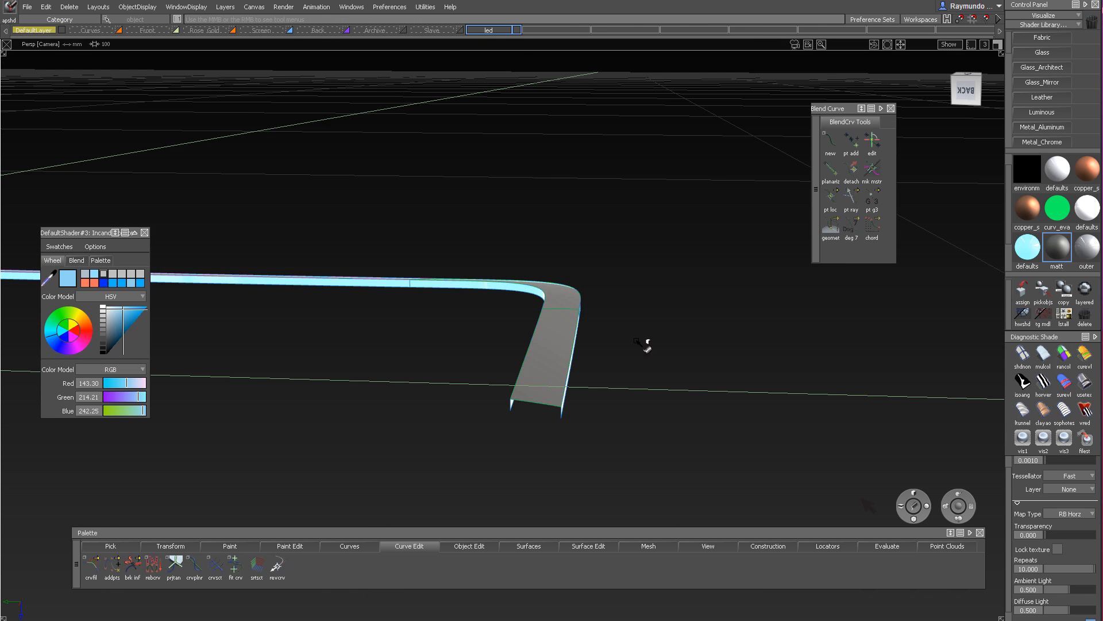
click(565, 320)
alt+shift+drag(562, 323, 459, 247)
click(413, 199)
alt+shift+drag(419, 195, 649, 138)
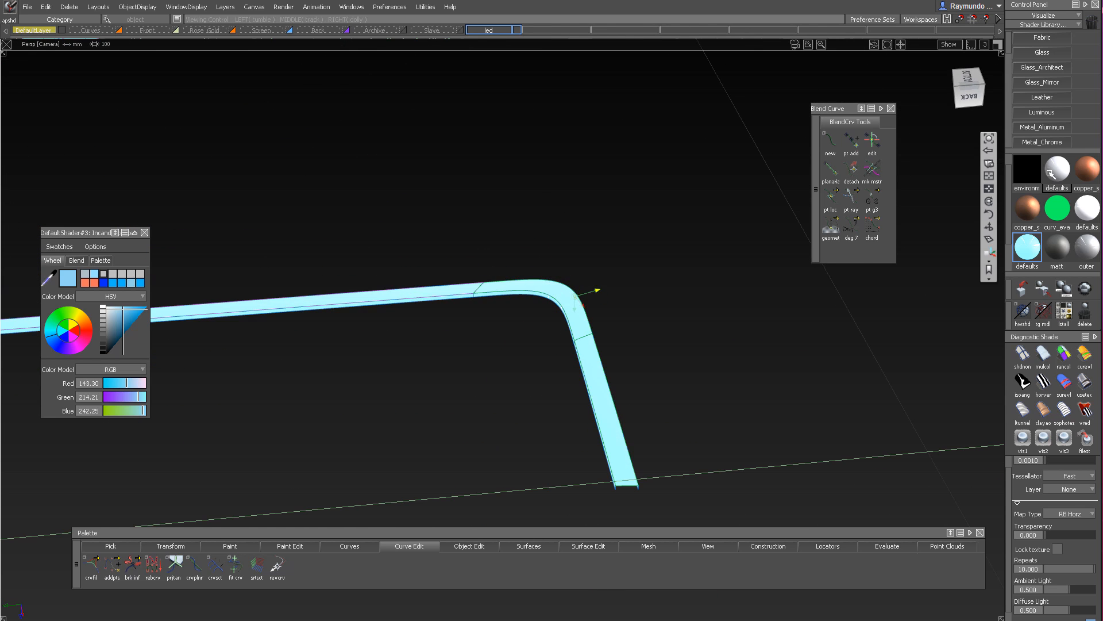
Rename the light blue shader as led and save the file
double_click(1040, 254)
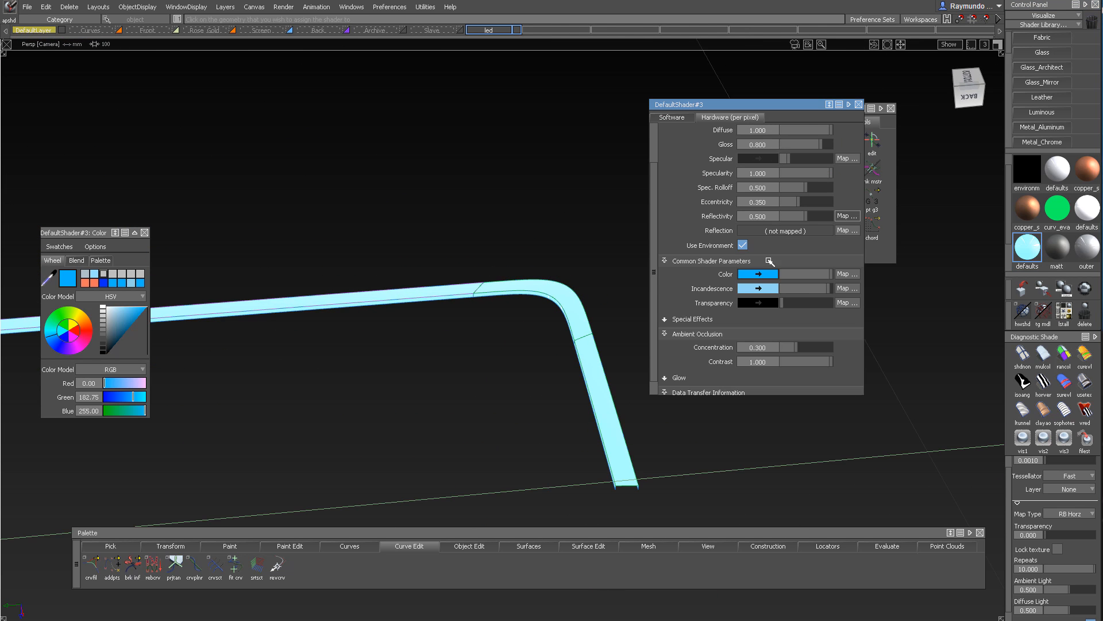
scroll(770, 213, up, 2)
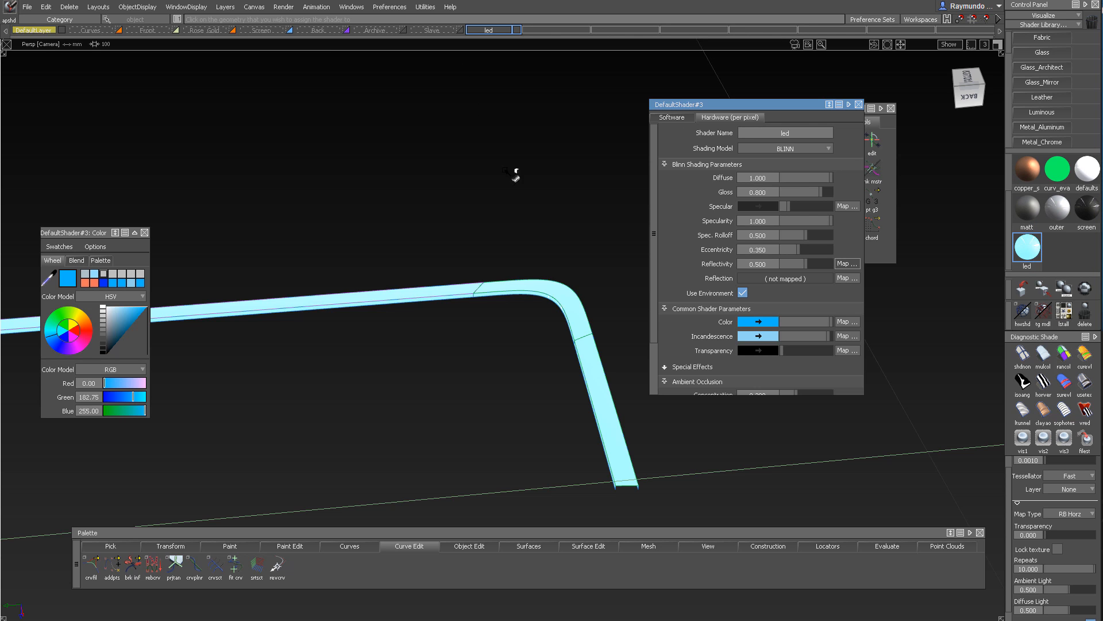
click(859, 104)
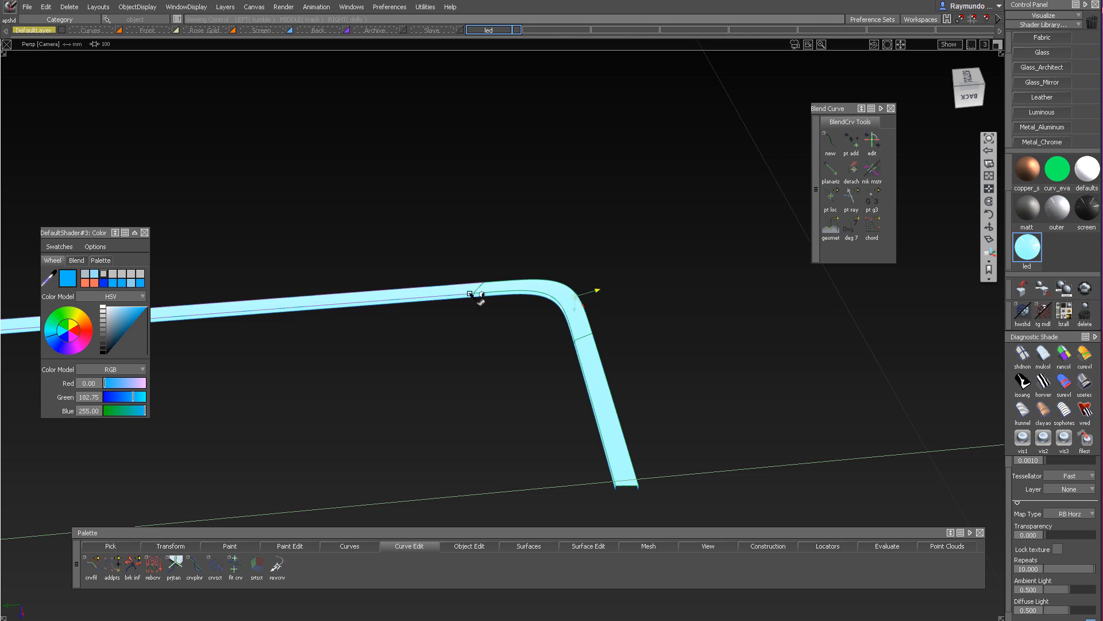
alt+shift+drag(470, 295, 552, 249)
ctrl+shift+drag(553, 249, 559, 431)
ctrl+shift+drag(559, 357, 558, 124)
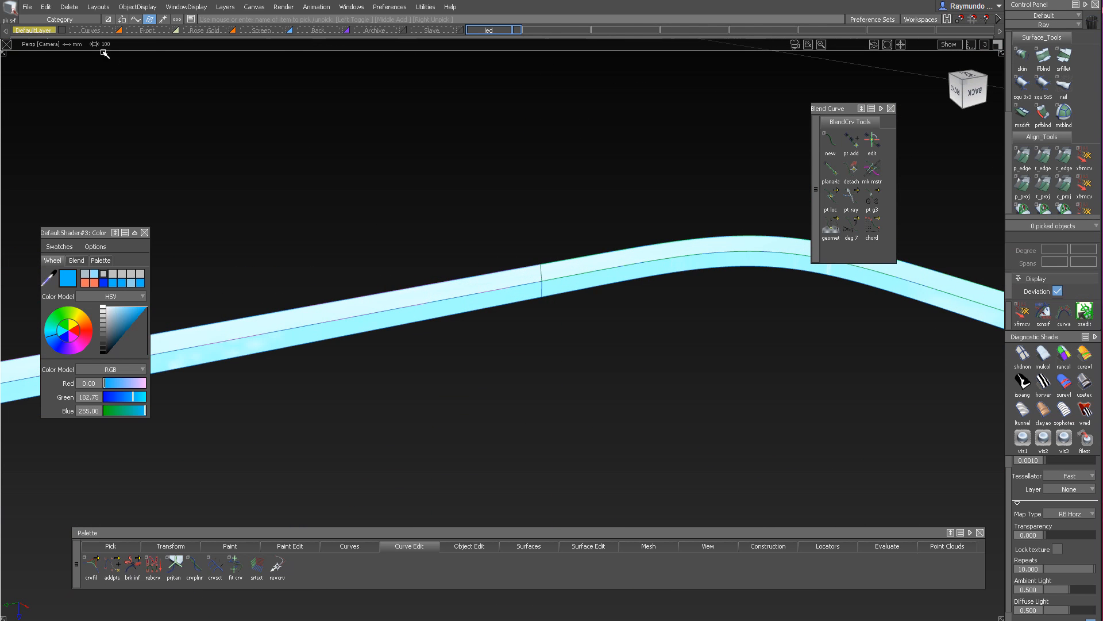
click(27, 7)
click(71, 77)
Build a G2 curvature surface fillet with 0.2 mm chordal length between the led strip's face and its inner side flanges
ctrl+shift+right_drag(541, 235, 511, 297)
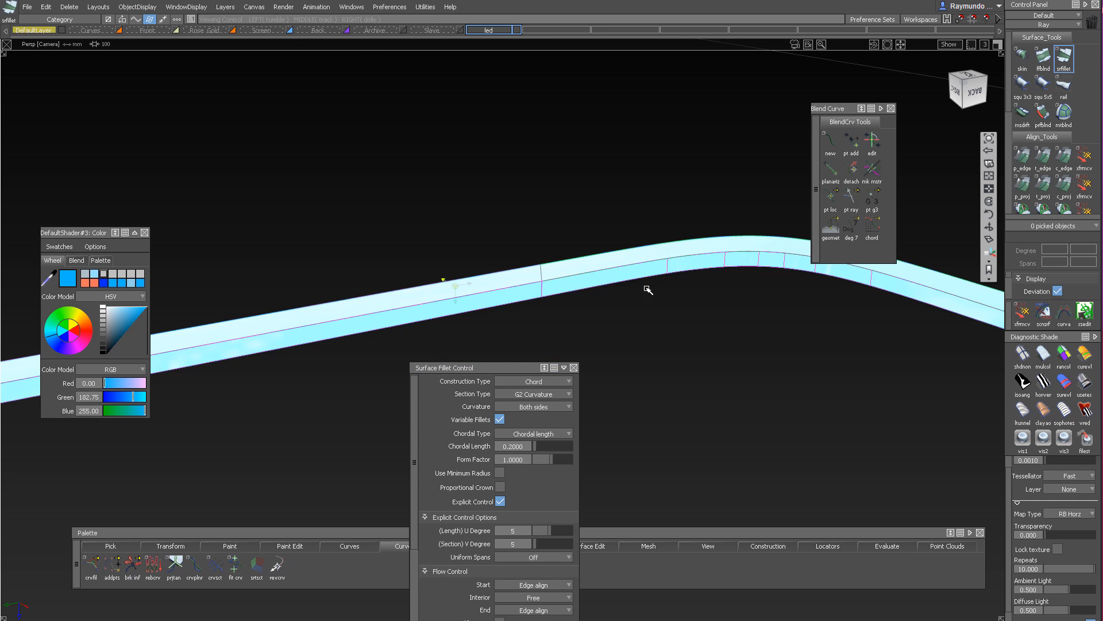
alt+shift+middle_drag(648, 290, 566, 290)
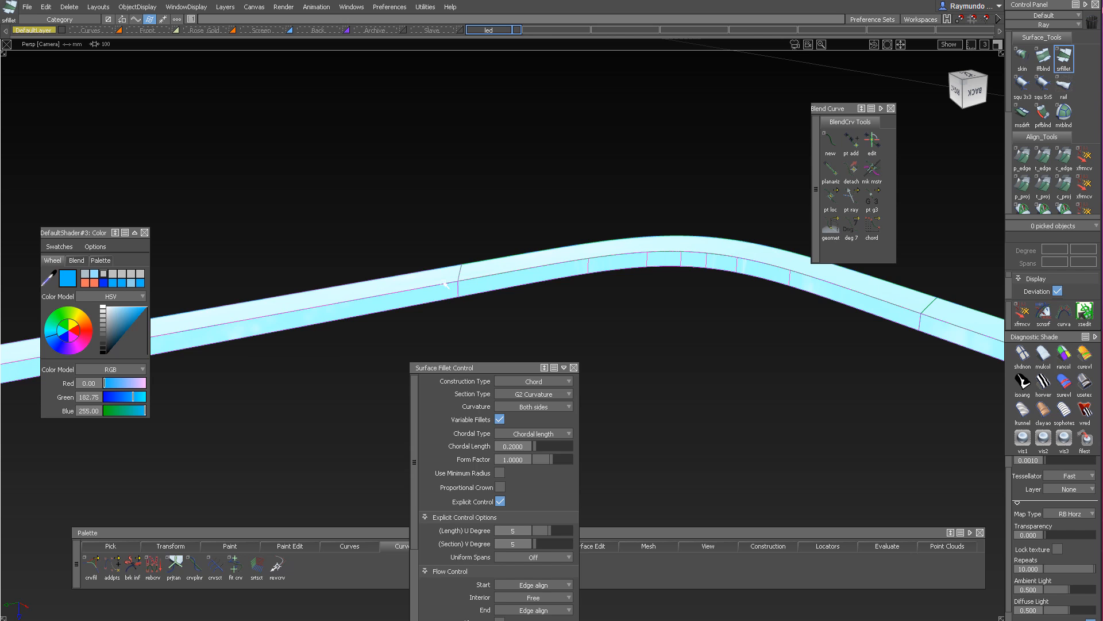
alt+shift+drag(503, 265, 856, 398)
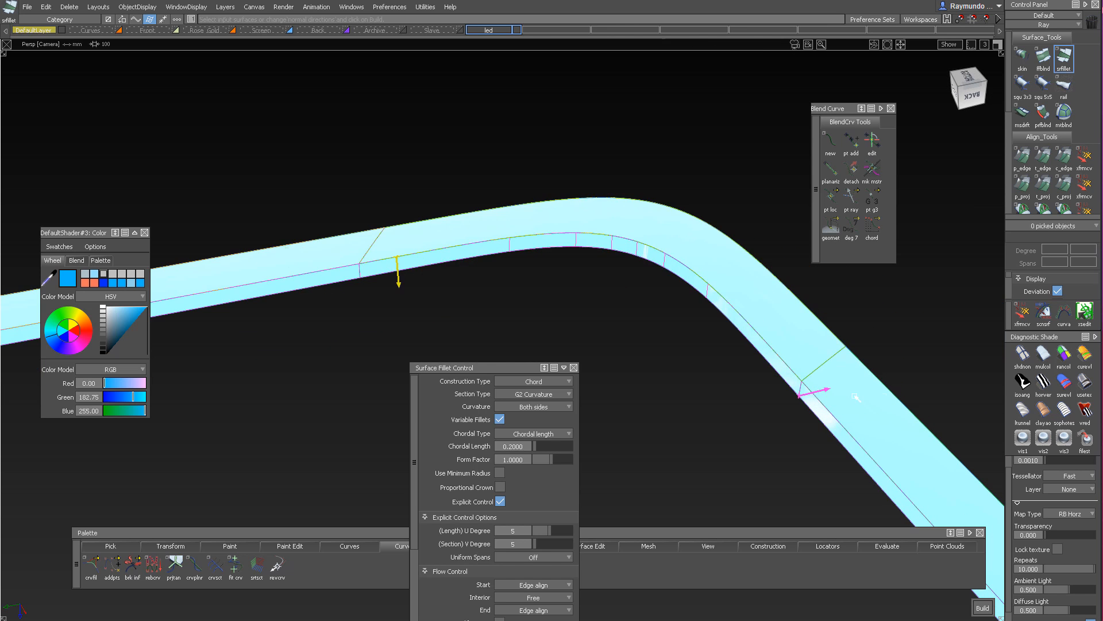
mouse_move(872, 400)
alt+shift+right_down()
mouse_move(828, 352)
mouse_move(621, 305)
mouse_move(611, 235)
alt+shift+right_up()
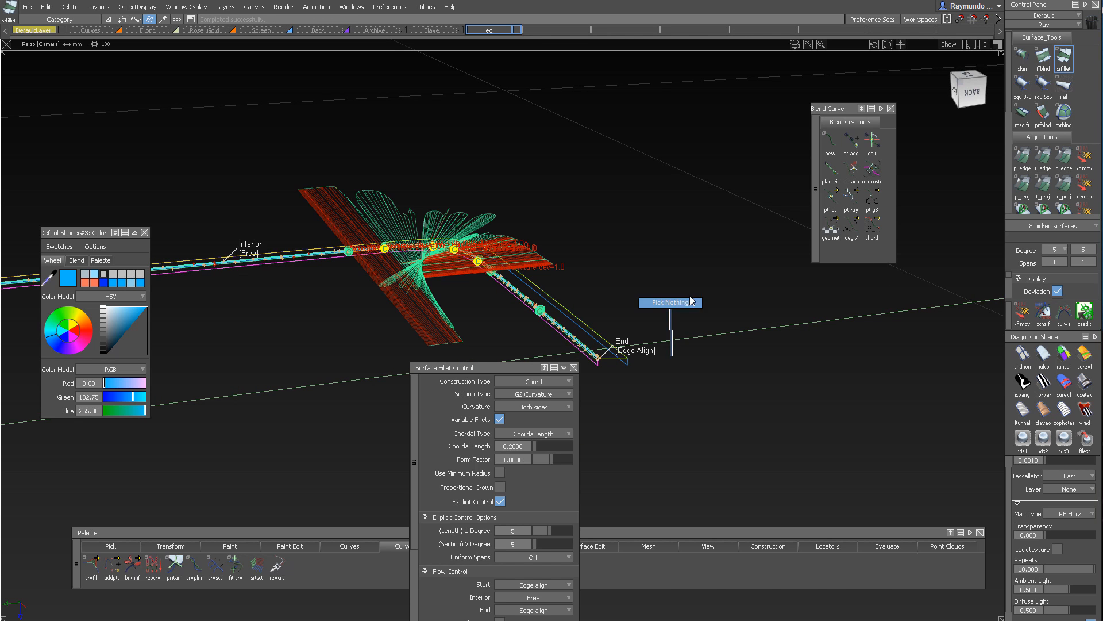
click(691, 301)
Pick all the led strip surfaces with the inner fillet and delete their construction history
alt+shift+drag(534, 214, 532, 237)
ctrl+shift+drag(434, 162, 433, 253)
drag(312, 128, 743, 427)
key(alt+shift+d)
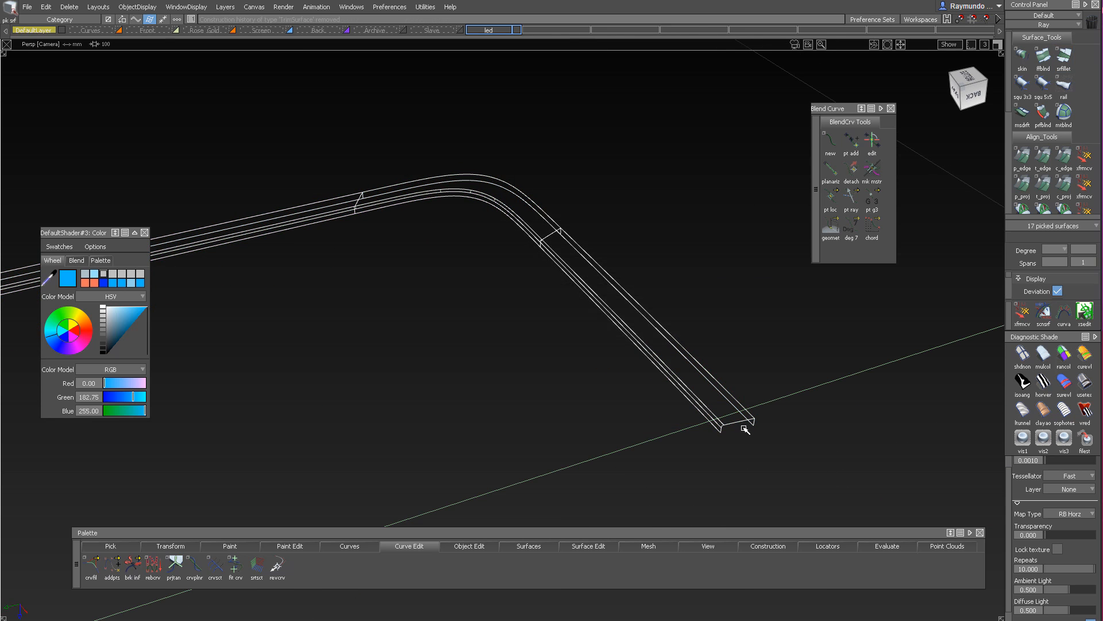
click(745, 428)
Build a G2 curvature surface fillet with 0.2 mm chordal length between the led strip's face and its outer side flanges
alt+shift+right_drag(737, 400, 771, 397)
alt+shift+drag(771, 396, 458, 399)
alt+shift+middle_drag(458, 399, 554, 468)
alt+shift+drag(555, 468, 608, 241)
click(628, 294)
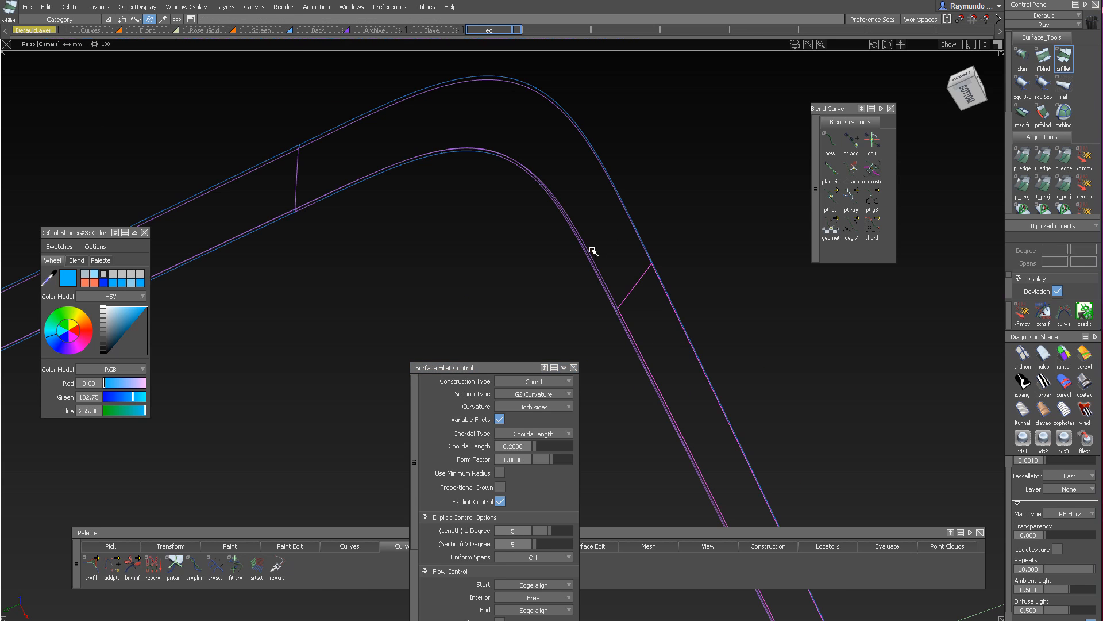
alt+shift+drag(361, 127, 443, 226)
alt+shift+middle_drag(443, 226, 564, 118)
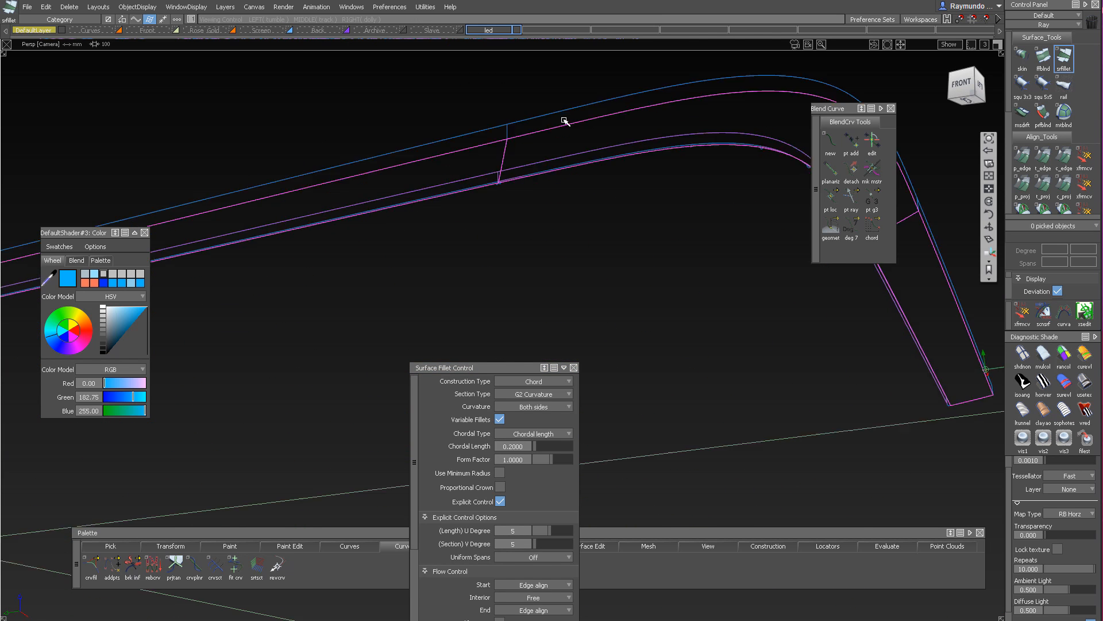
alt+shift+click(502, 140)
alt+shift+drag(527, 153, 483, 146)
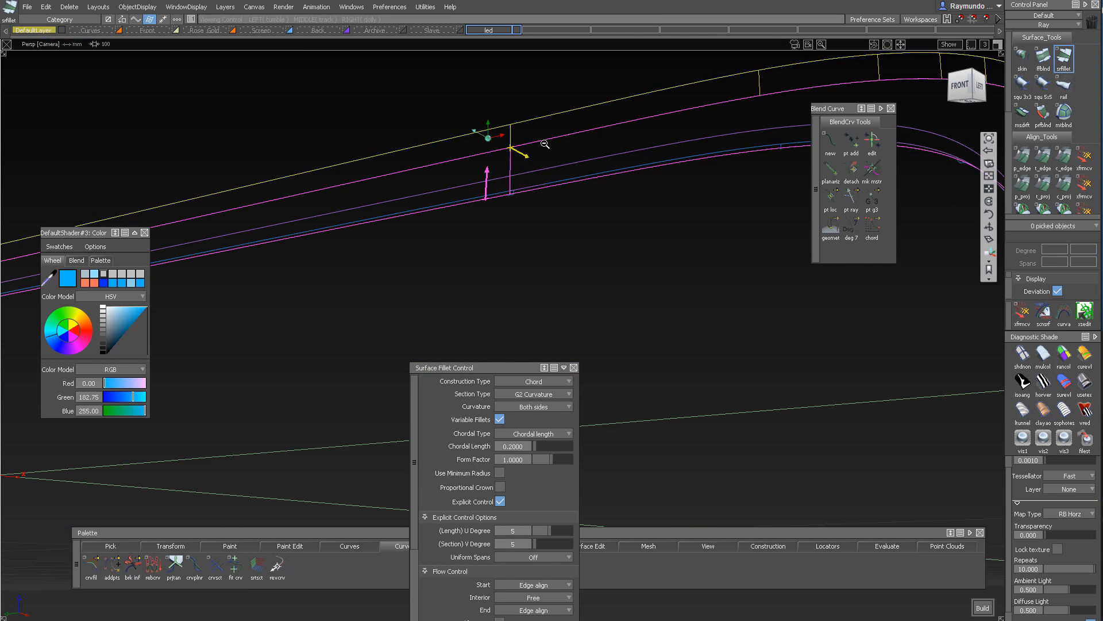
alt+shift+right_drag(544, 144, 672, 179)
alt+shift+drag(677, 180, 793, 157)
alt+shift+middle_drag(793, 156, 682, 163)
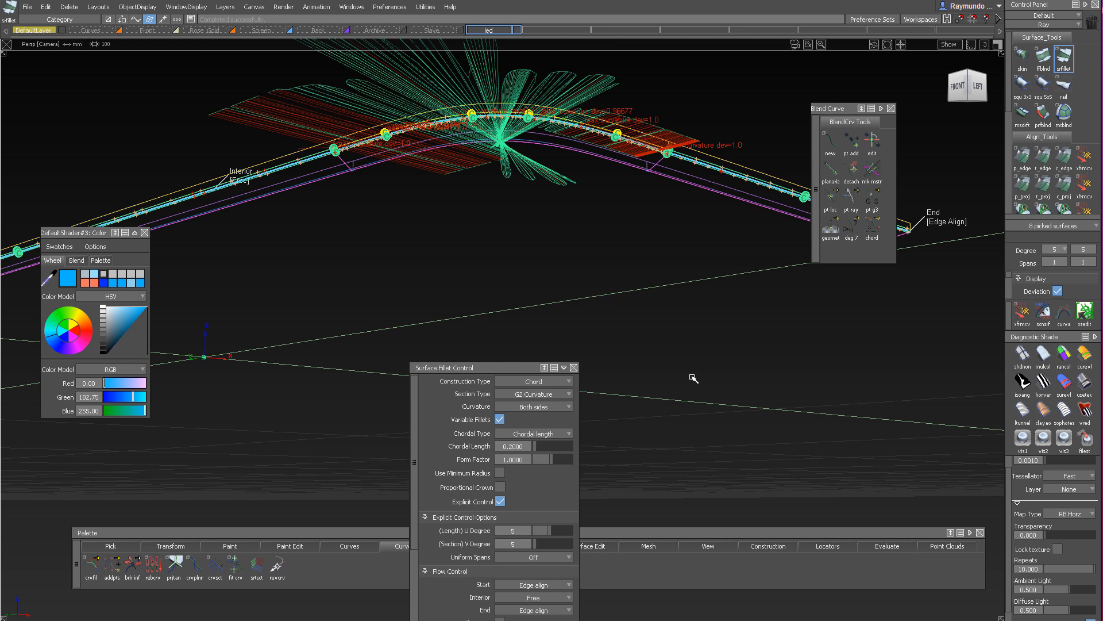
Pick all the led strip surfaces with the outer fillet and delete their construction history
alt+shift+drag(682, 207, 540, 165)
alt+shift+middle_drag(540, 165, 633, 207)
alt+shift+drag(634, 207, 557, 138)
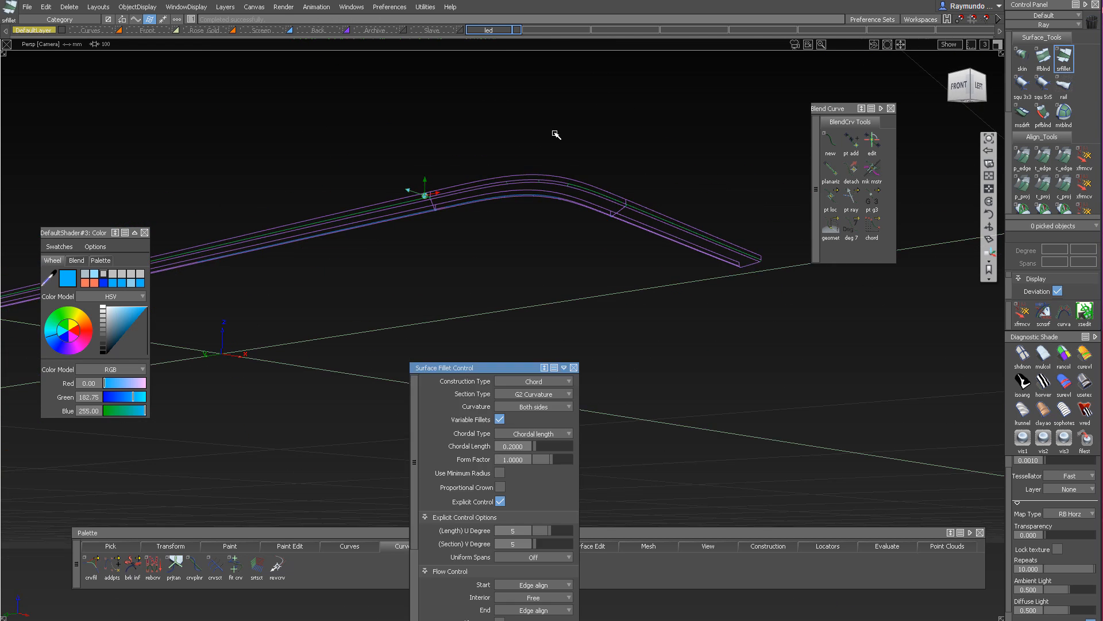
alt+shift+right_drag(557, 137, 606, 181)
alt+shift+drag(605, 181, 650, 153)
ctrl+shift+drag(650, 152, 608, 189)
ctrl+shift+drag(624, 108, 576, 167)
mouse_move(505, 110)
mouse_down()
mouse_move(666, 269)
mouse_move(646, 191)
mouse_up()
click(646, 315)
Check the led strip's shading with the wireframe turned off, and hide the led layer to isolate the new fillets
ctrl+shift+right_drag(646, 191, 624, 244)
alt+shift+drag(623, 246, 616, 131)
ctrl+shift+right_drag(588, 131, 518, 70)
alt+shift+drag(517, 70, 509, 77)
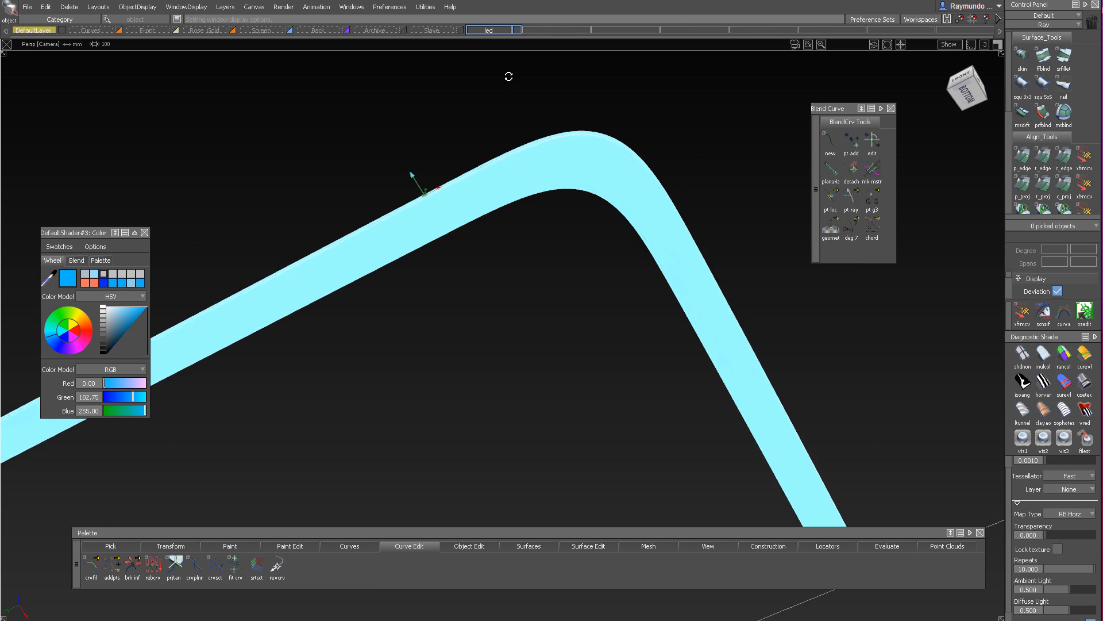
ctrl+shift+right_drag(514, 94, 513, 94)
alt+shift+drag(513, 94, 522, 30)
click(519, 30)
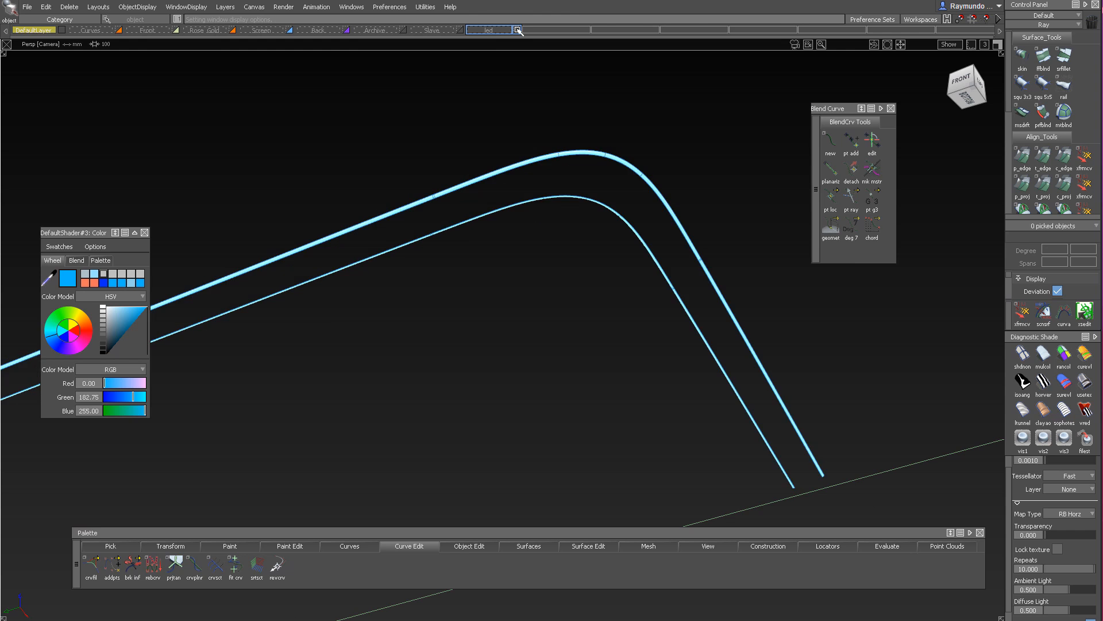
Show the led layer and assign the led strip's new fillet surfaces to it
click(518, 30)
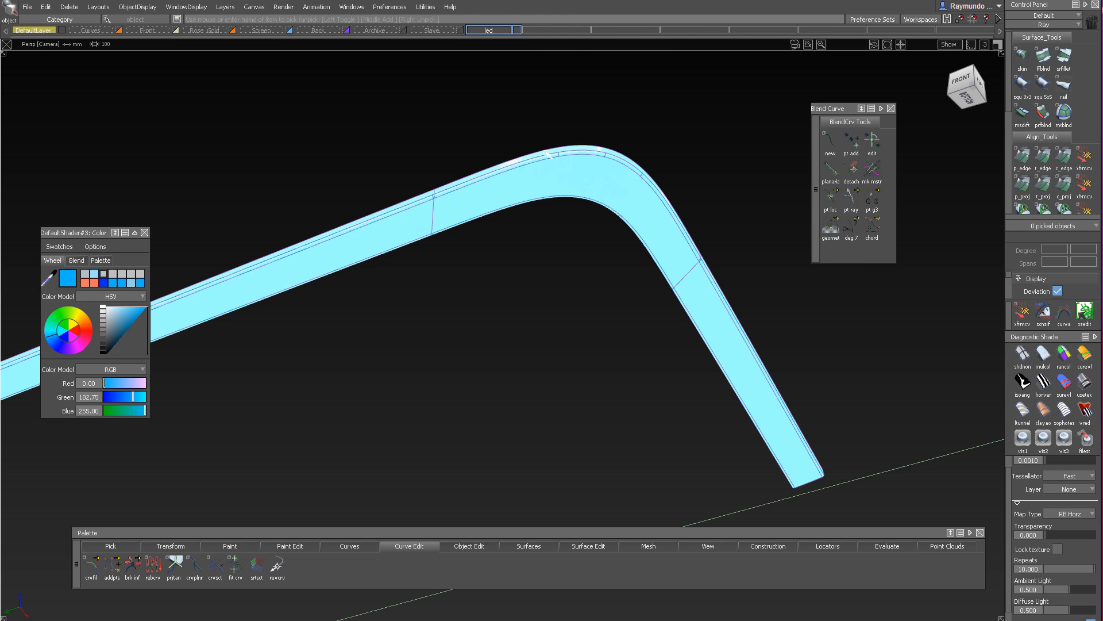
alt+shift+right_drag(552, 155, 638, 158)
ctrl+shift+drag(609, 123, 582, 151)
alt+shift+drag(582, 158, 589, 276)
alt+shift+click(480, 397)
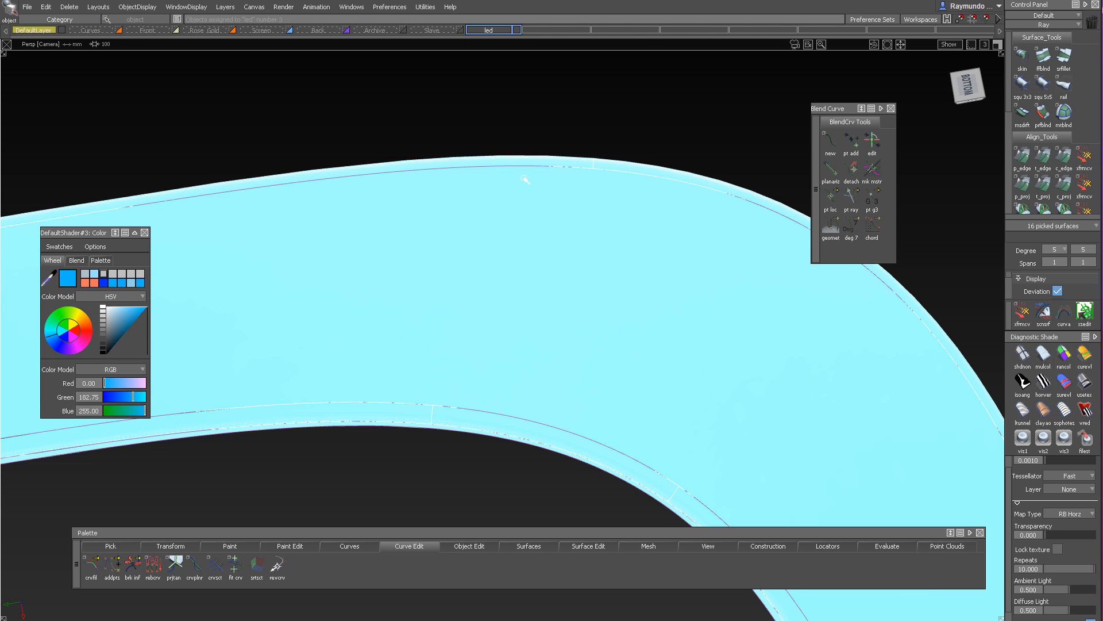
ctrl+shift+drag(526, 178, 601, 73)
alt+shift+right_drag(638, 115, 592, 143)
alt+shift+drag(591, 143, 584, 92)
ctrl+shift+drag(551, 315, 552, 180)
alt+shift+drag(486, 448, 481, 43)
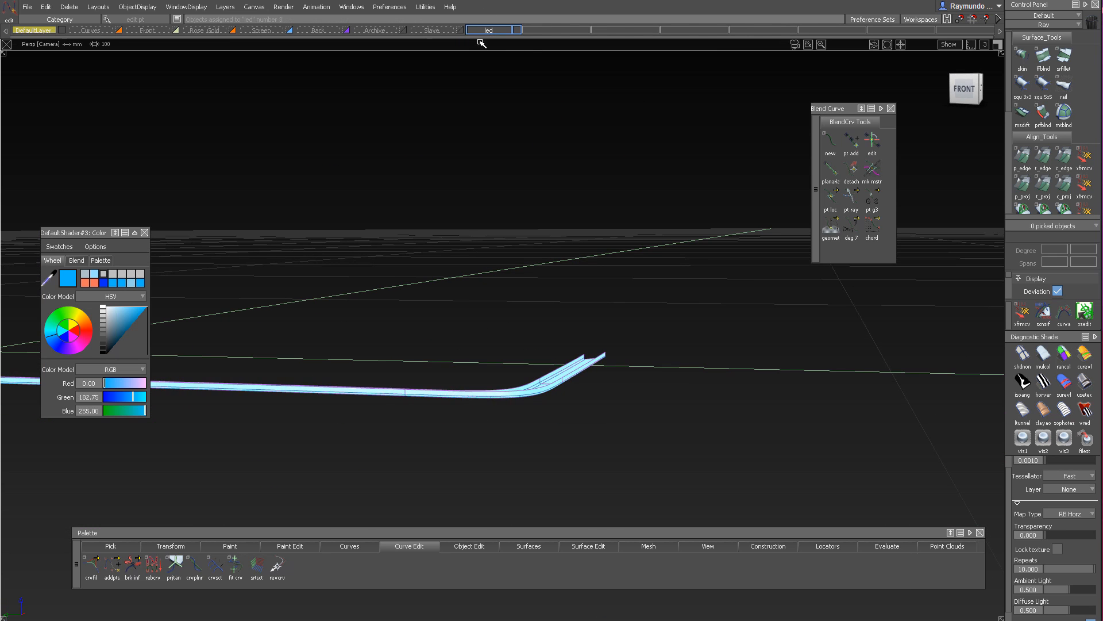
Show the Rose Gold, Front, Screen and Back layers around the led strip
click(516, 30)
alt+shift+right_drag(566, 41, 644, 52)
alt+shift+drag(518, 51, 454, 127)
click(142, 7)
click(156, 36)
alt+shift+middle_drag(509, 257, 569, 123)
alt+shift+right_drag(569, 124, 511, 118)
alt+shift+drag(488, 109, 464, 132)
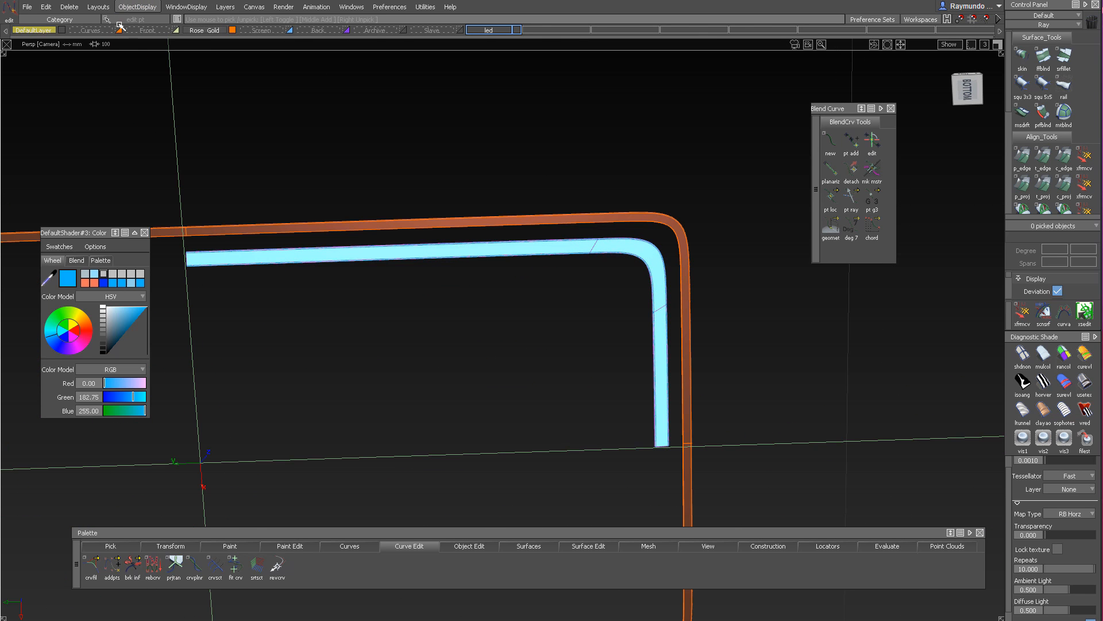
click(178, 28)
click(289, 31)
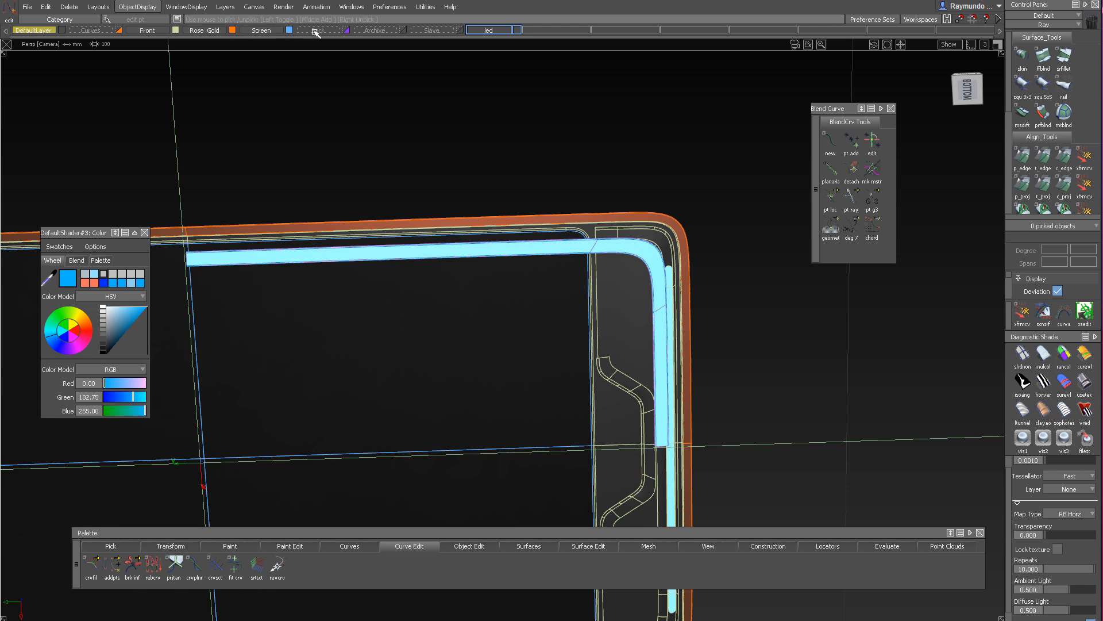
click(345, 31)
alt+shift+drag(646, 256, 564, 216)
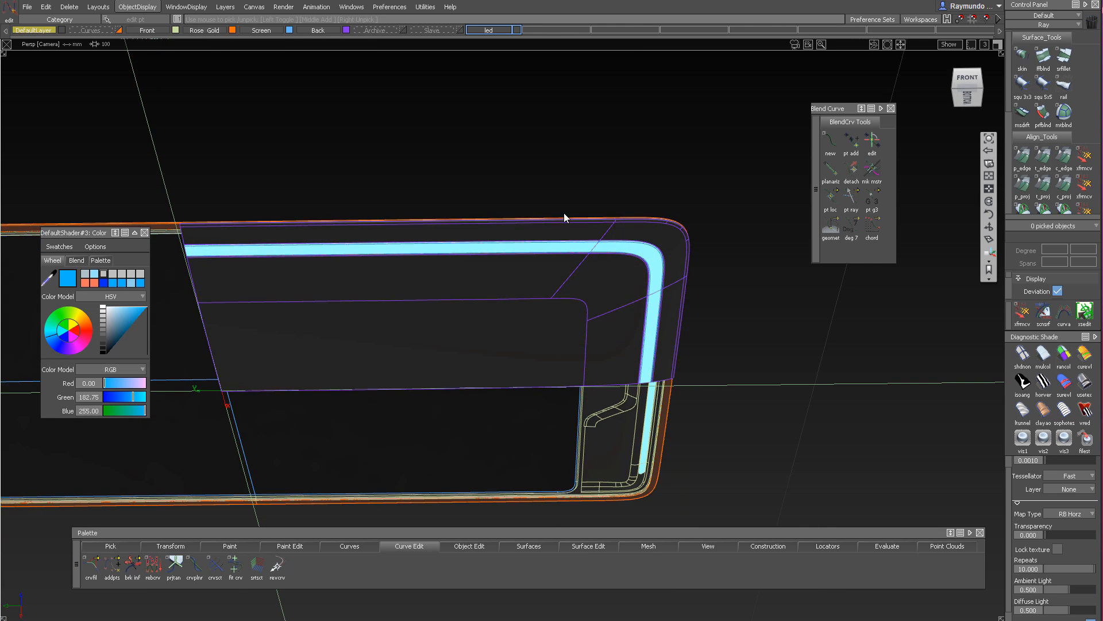
Examine the shaded device from several angles with the wireframe off, including its screen and front light strips
key(ctrl+m)
alt+shift+right_drag(564, 217, 644, 138)
alt+shift+drag(643, 137, 656, 101)
alt+shift+drag(581, 407, 656, 313)
alt+shift+right_drag(655, 313, 536, 322)
alt+shift+middle_drag(537, 322, 661, 322)
alt+shift+drag(661, 321, 652, 197)
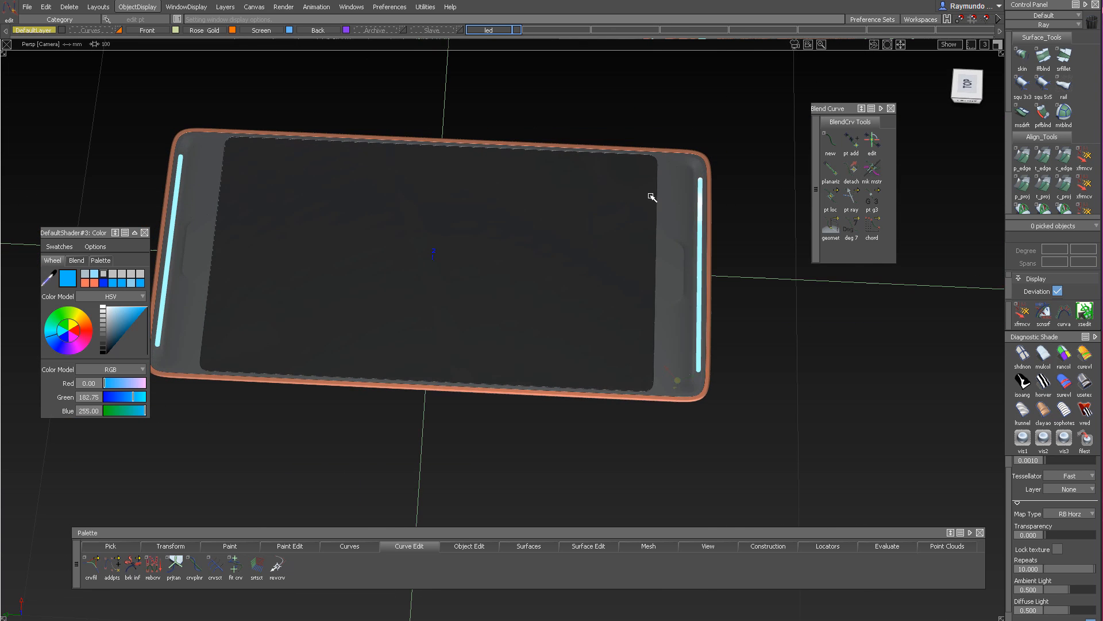
alt+shift+right_drag(651, 197, 679, 234)
alt+shift+drag(678, 234, 714, 325)
alt+shift+right_drag(715, 325, 610, 247)
alt+shift+middle_drag(609, 248, 699, 213)
alt+shift+right_drag(670, 228, 697, 246)
alt+shift+drag(697, 246, 656, 254)
alt+shift+middle_drag(655, 253, 687, 246)
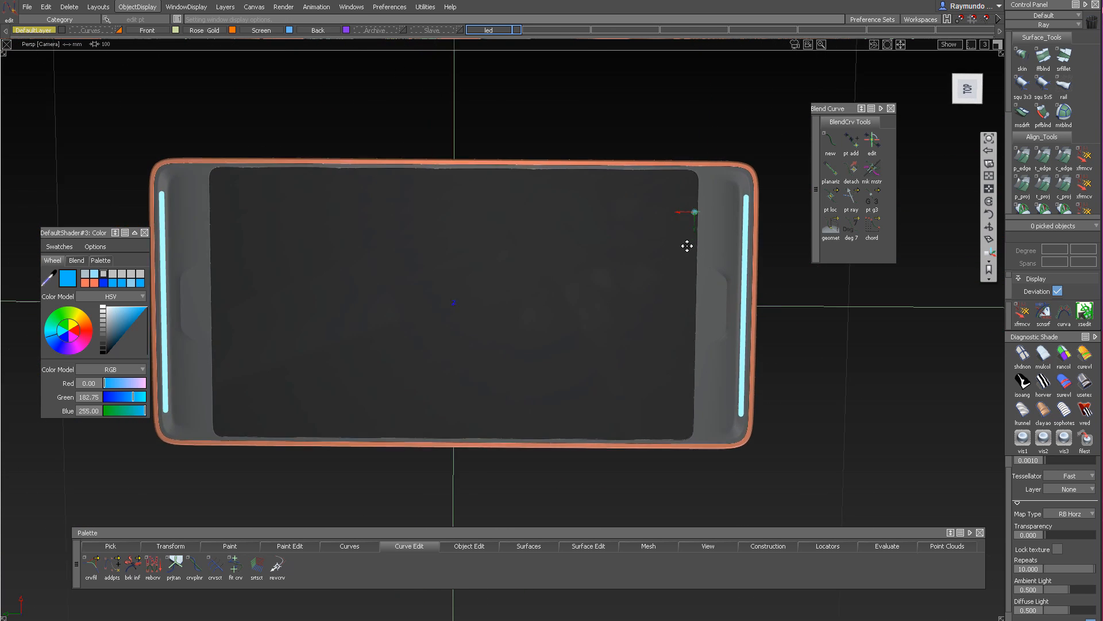
alt+shift+drag(687, 246, 701, 323)
alt+shift+right_drag(701, 323, 678, 317)
alt+shift+drag(679, 317, 736, 187)
alt+shift+right_drag(736, 187, 742, 195)
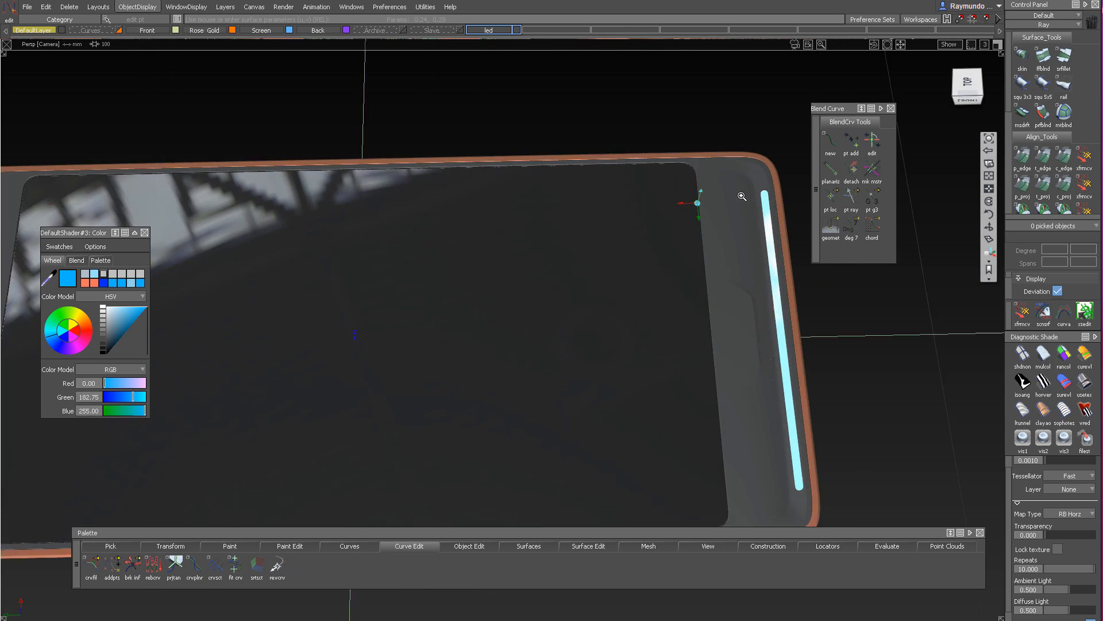
alt+shift+drag(742, 195, 741, 326)
alt+shift+right_drag(741, 325, 725, 325)
alt+shift+drag(725, 326, 704, 218)
alt+shift+right_drag(704, 218, 680, 283)
key(ctrl+m)
Isolate and pick all the Back layer surfaces, and mirror-duplicate them across the device's lengthwise centre line
alt+shift+drag(680, 284, 694, 259)
alt+shift+drag(499, 161, 437, 92)
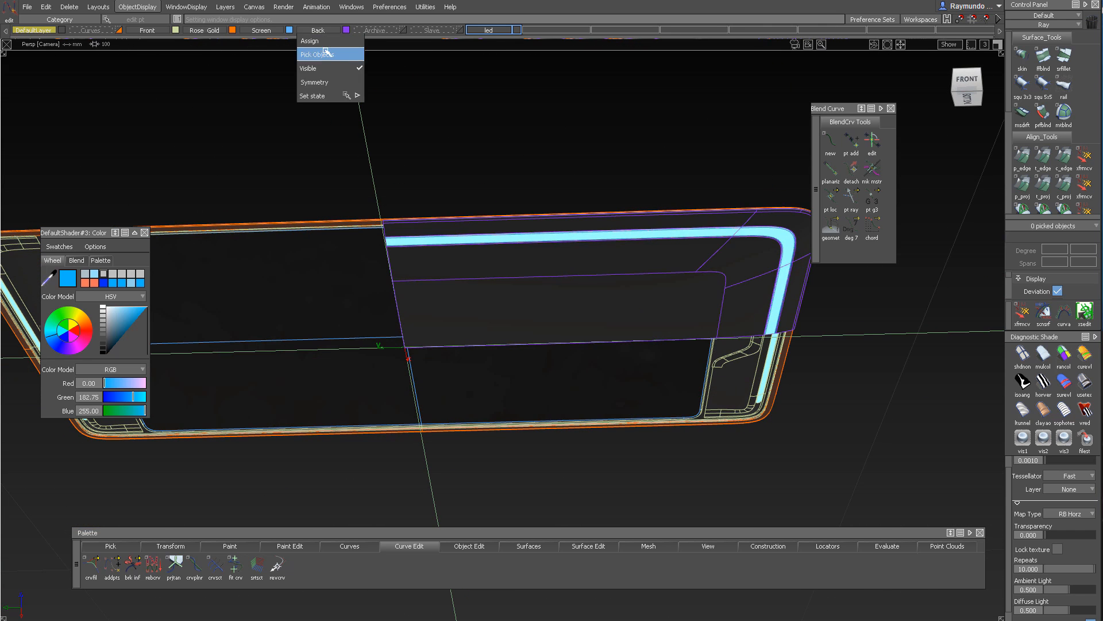
mouse_move(601, 224)
alt+shift+mouse_down()
mouse_move(734, 260)
mouse_move(640, 191)
mouse_move(577, 79)
mouse_move(603, 157)
alt+shift+mouse_up()
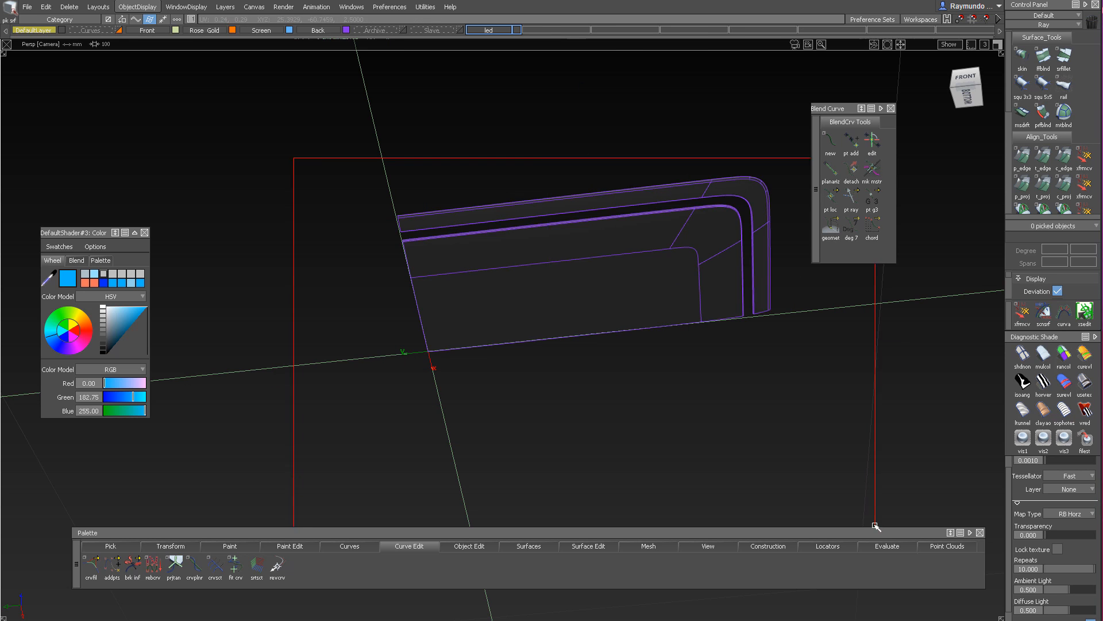
drag(875, 526, 875, 526)
click(46, 7)
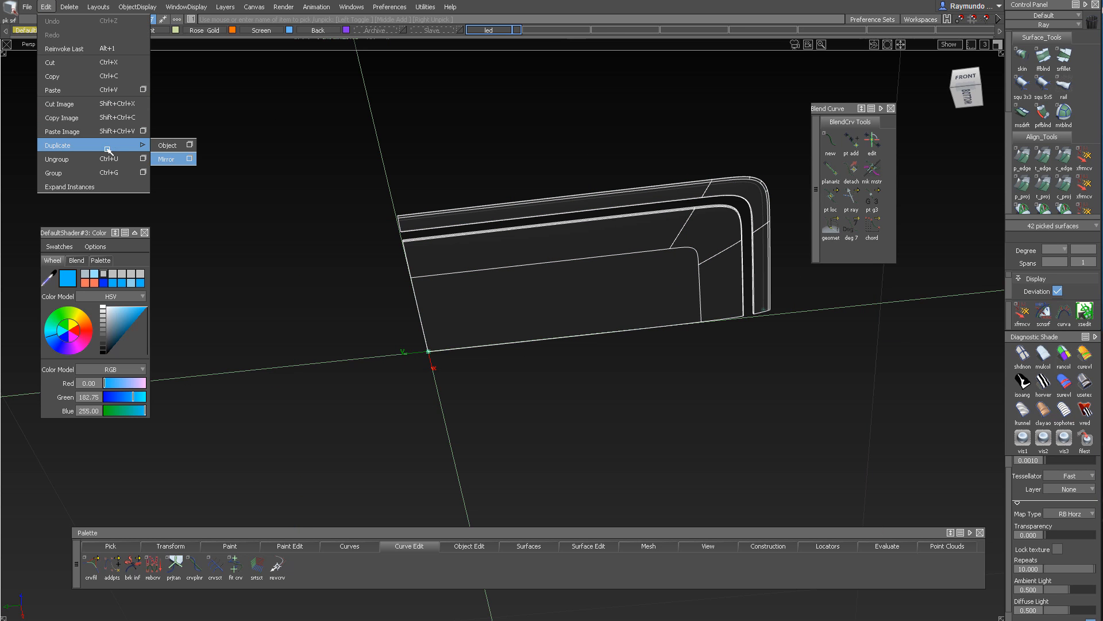
click(166, 159)
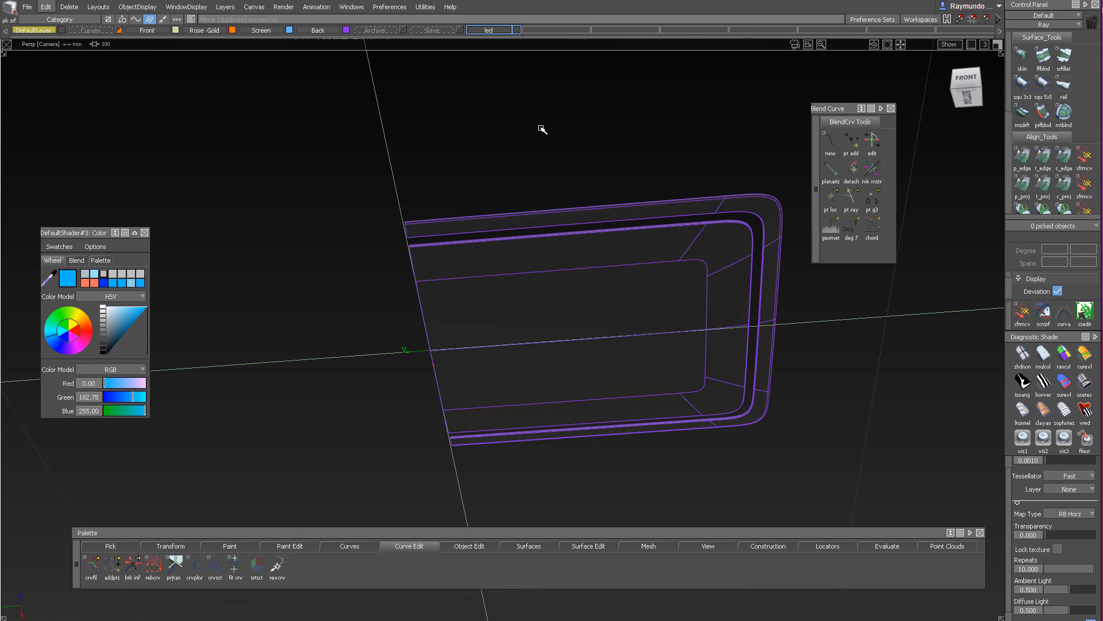
Pick the led layer's surfaces, mirror-duplicate them across the lengthwise centre line, and turn on symmetry for the led and Back layers
alt+shift+drag(715, 212, 748, 234)
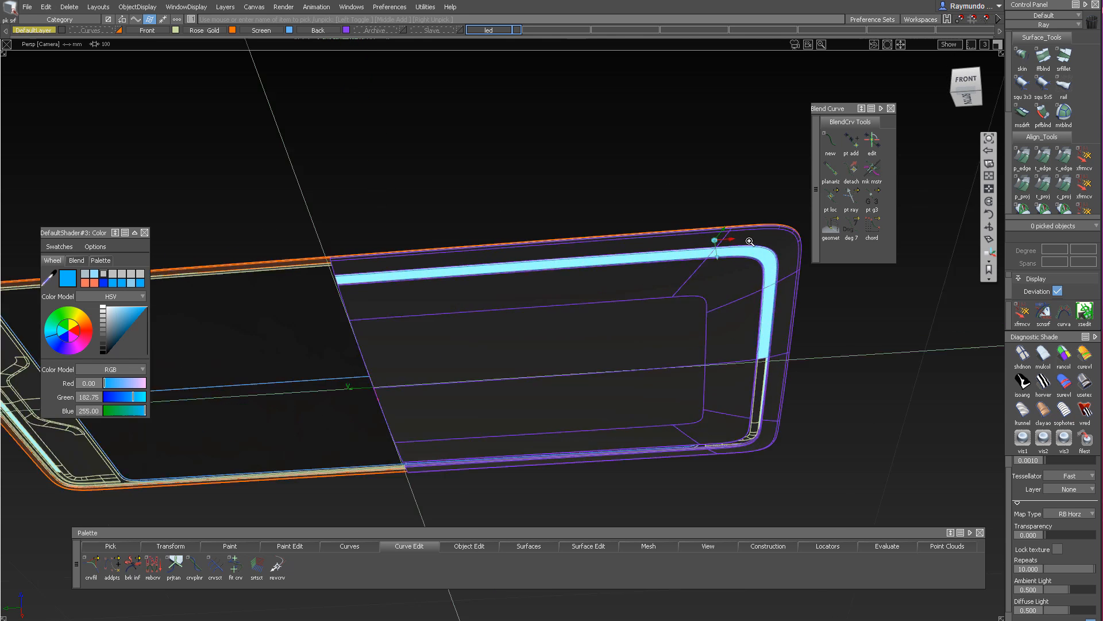
alt+shift+right_drag(749, 234, 615, 253)
alt+shift+middle_drag(616, 254, 544, 253)
alt+shift+drag(544, 254, 505, 242)
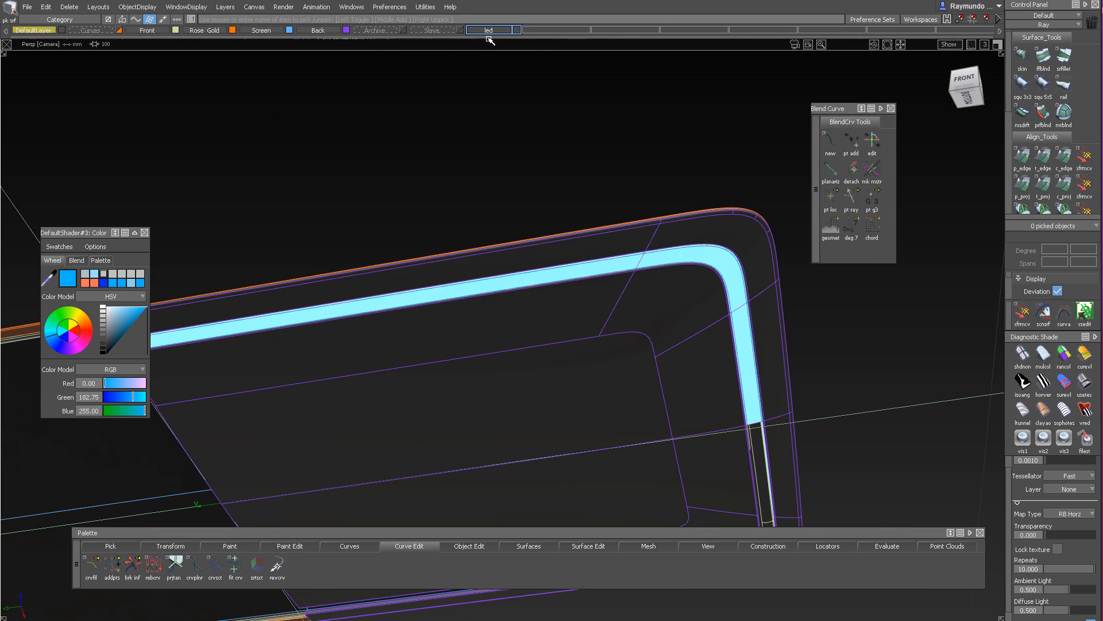
click(492, 55)
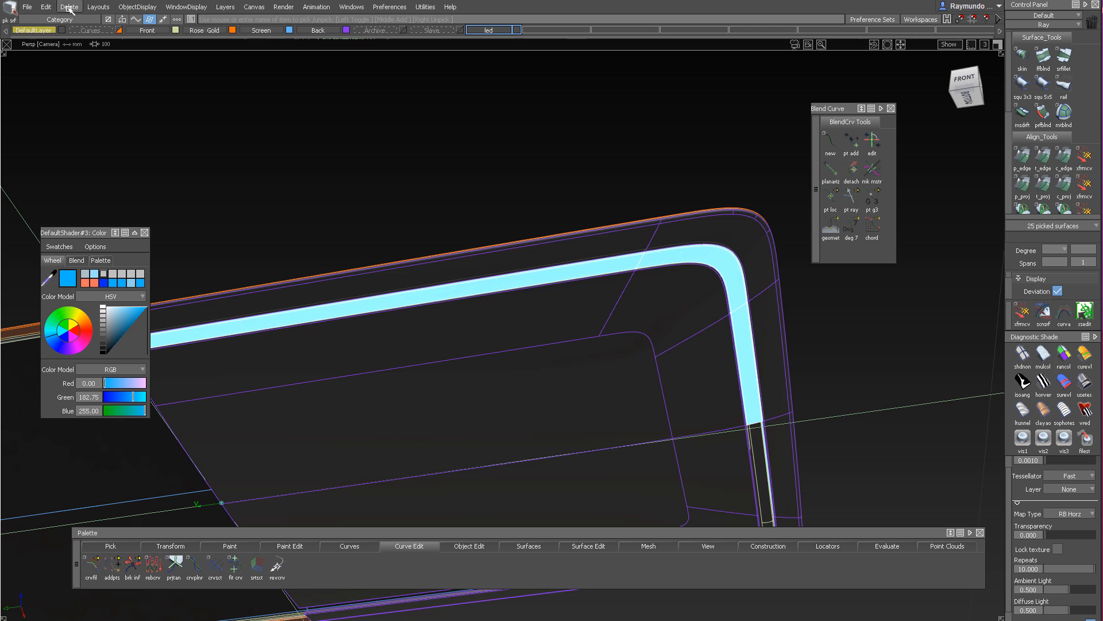
click(46, 6)
click(169, 159)
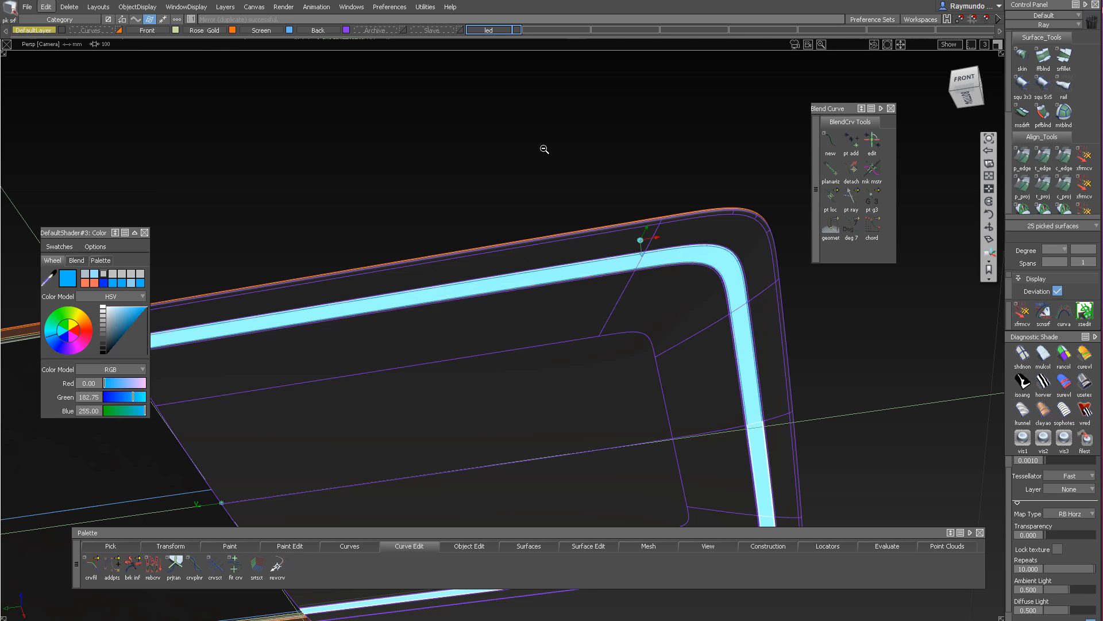
alt+shift+right_drag(545, 150, 546, 202)
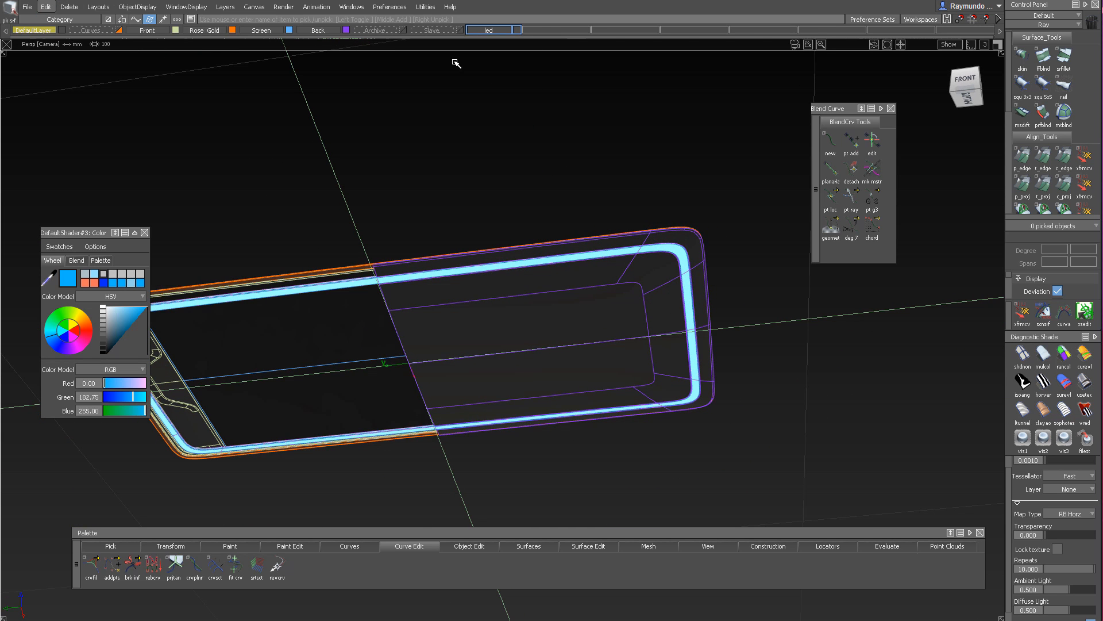
click(325, 82)
Examine the complete shaded device all around with the wireframe hidden, including the reflections on its screen
key(alt+m)
alt+shift+drag(520, 210, 633, 271)
alt+shift+right_drag(633, 271, 628, 330)
alt+shift+drag(628, 330, 750, 229)
alt+shift+drag(553, 246, 354, 168)
alt+shift+middle_drag(354, 168, 419, 98)
alt+shift+right_drag(419, 98, 374, 120)
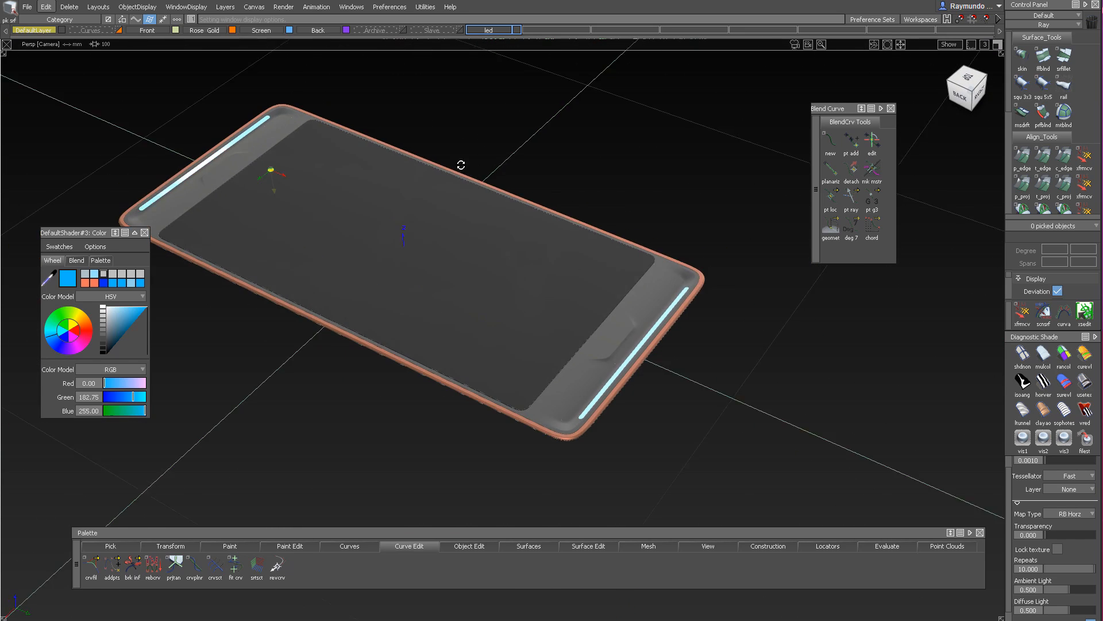
alt+shift+click(471, 186)
mouse_move(653, 359)
alt+shift+mouse_down()
mouse_move(699, 281)
mouse_move(693, 258)
alt+shift+mouse_up()
mouse_move(692, 258)
alt+shift+right_down()
mouse_move(709, 268)
mouse_move(649, 253)
alt+shift+right_up()
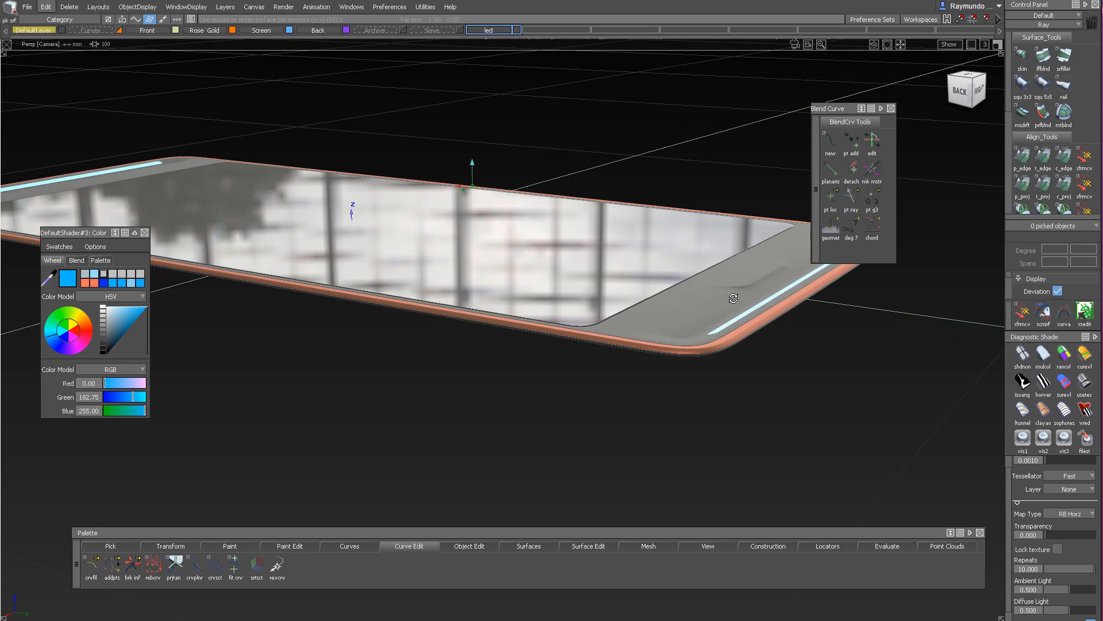
alt+shift+click(733, 298)
alt+shift+drag(733, 298, 888, 346)
alt+shift+middle_drag(575, 345, 793, 316)
alt+shift+right_drag(793, 316, 582, 273)
alt+shift+drag(582, 273, 535, 421)
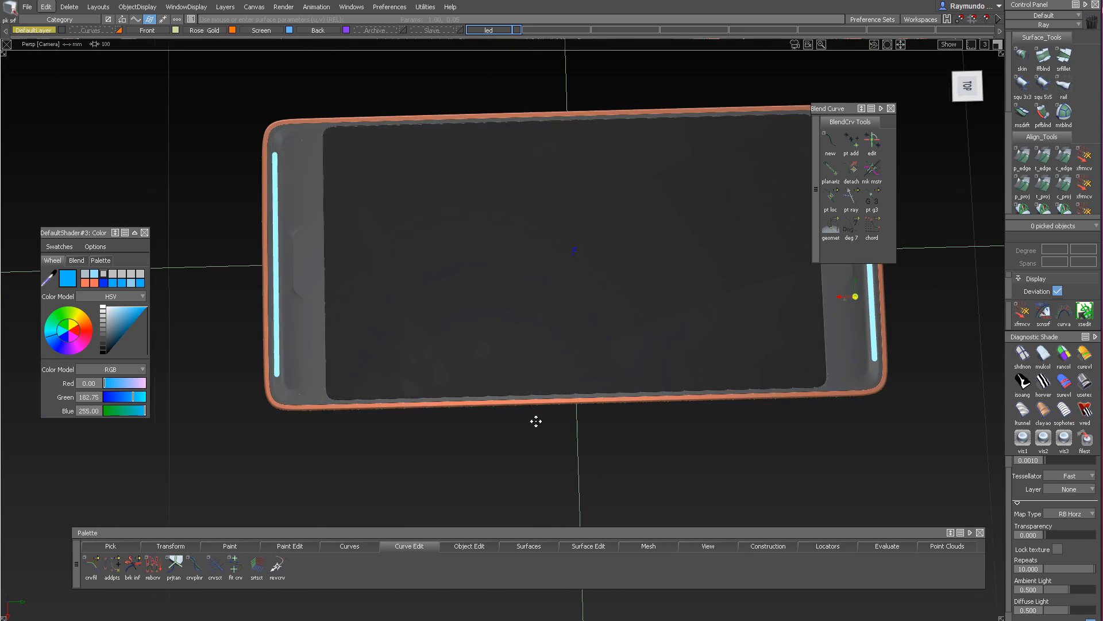
alt+shift+middle_drag(534, 421, 460, 459)
alt+shift+click(471, 343)
alt+shift+drag(471, 342, 505, 294)
alt+shift+right_drag(505, 293, 375, 372)
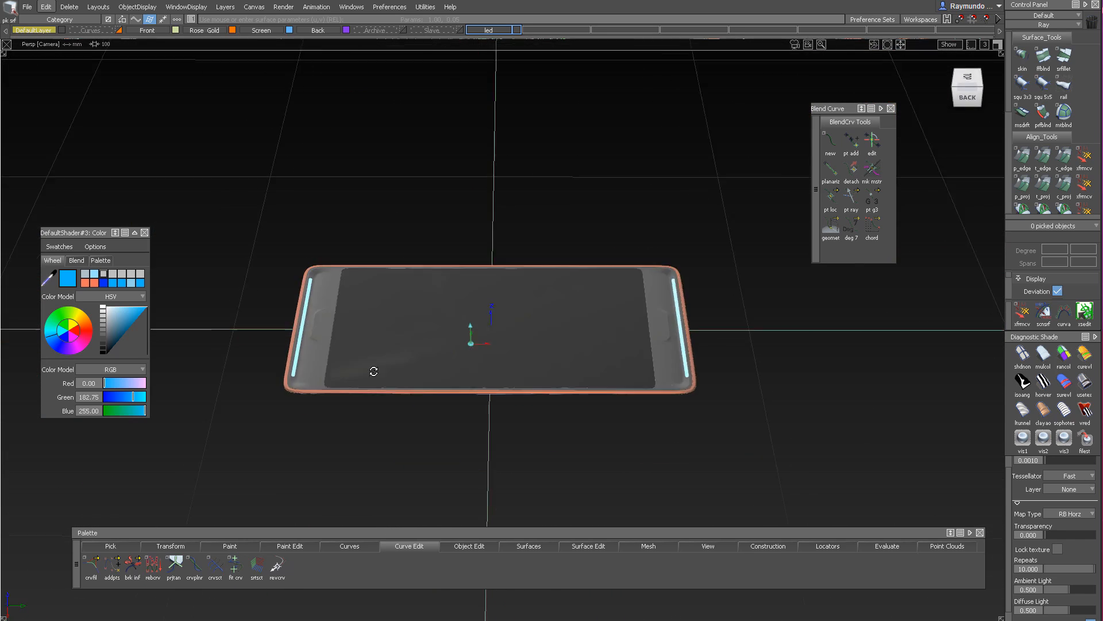
alt+shift+drag(374, 372, 389, 483)
alt+shift+middle_drag(389, 483, 362, 314)
alt+shift+drag(362, 314, 668, 311)
alt+shift+right_drag(669, 310, 712, 328)
mouse_move(734, 295)
alt+shift+mouse_down()
mouse_move(722, 288)
mouse_move(722, 231)
mouse_move(736, 296)
alt+shift+mouse_up()
Show the Curves layer over the unshaded model in the orthographic top view, framed on the end with the camera circle
key(alt+m)
alt+shift+right_drag(736, 296, 741, 333)
alt+shift+drag(742, 333, 723, 345)
click(967, 89)
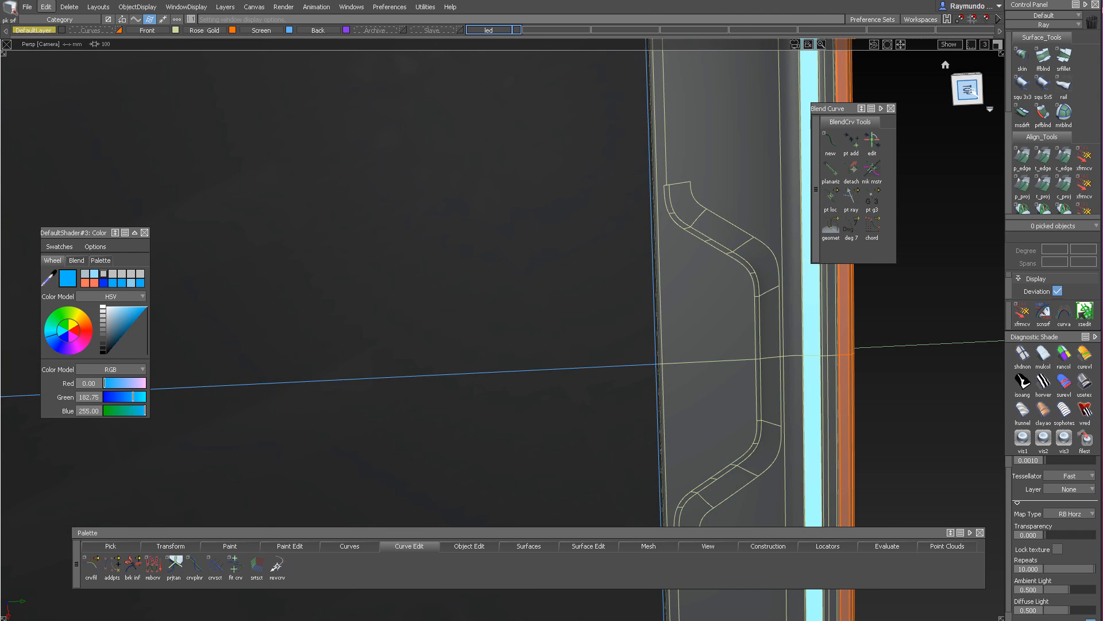
alt+shift+middle_drag(494, 346, 533, 347)
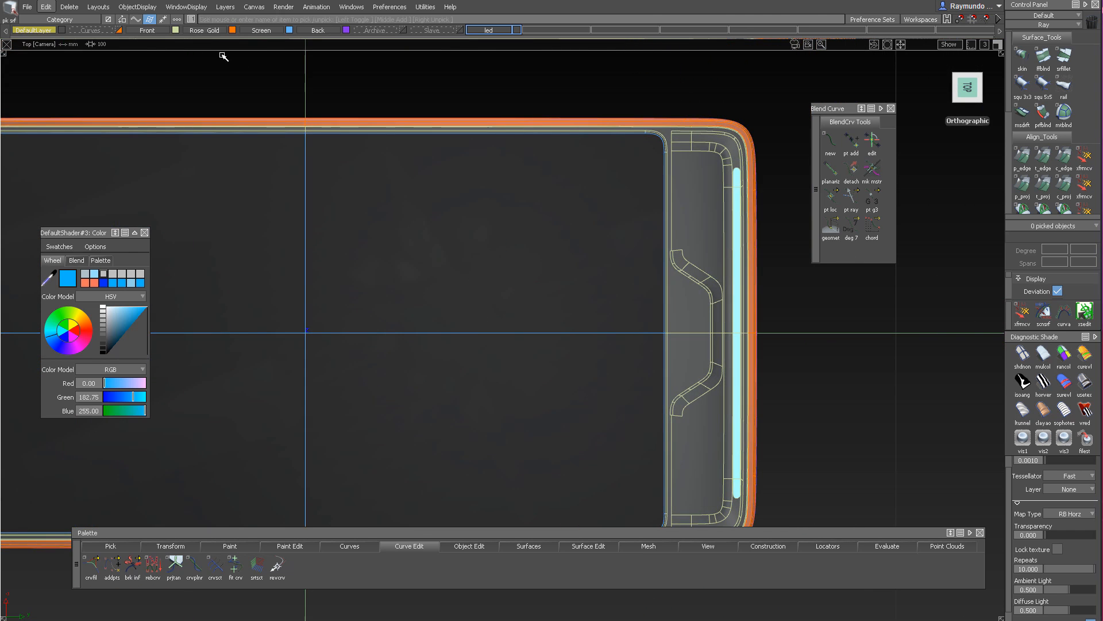
click(120, 30)
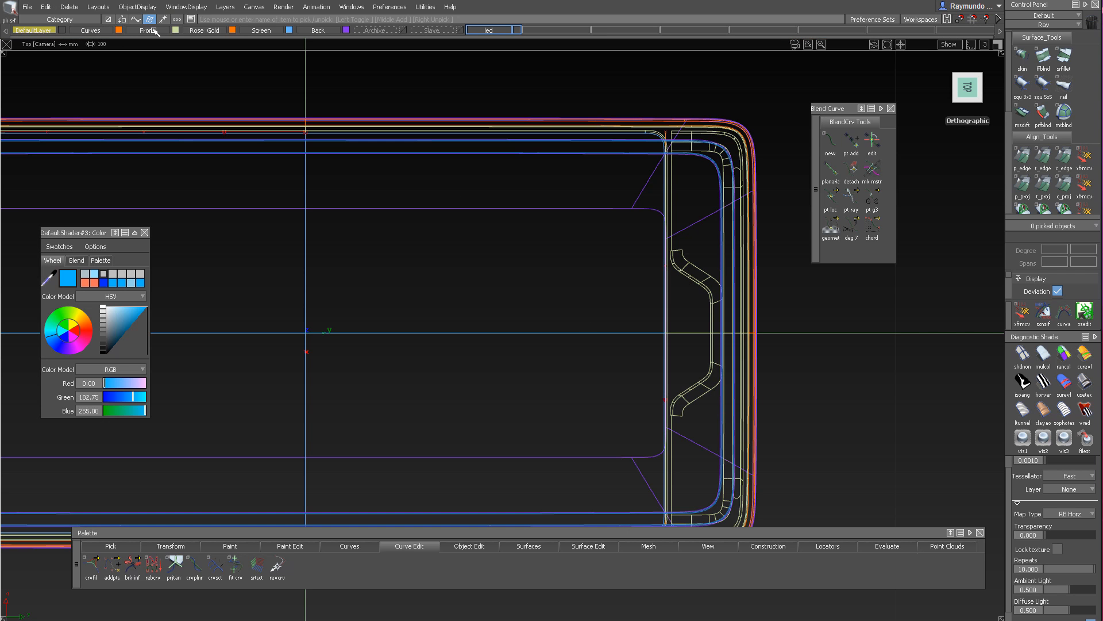
click(111, 10)
mouse_move(131, 9)
click(138, 34)
alt+shift+right_drag(523, 281, 466, 302)
alt+shift+middle_drag(466, 302, 664, 304)
alt+shift+right_drag(664, 303, 173, 304)
mouse_move(173, 305)
alt+shift+middle_down()
mouse_move(660, 305)
mouse_move(685, 323)
alt+shift+middle_up()
ctrl+shift+drag(645, 339, 468, 195)
drag(448, 115, 730, 362)
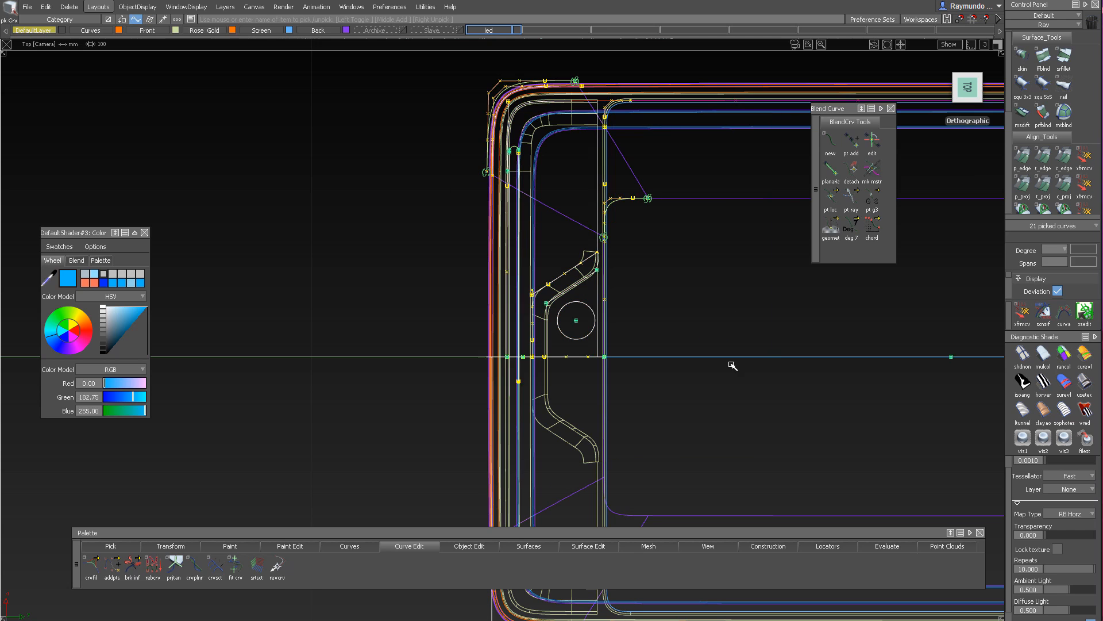
click(729, 362)
Create a layer named CAMERA, assign the circle curve to it, and hide the Curves layer
click(225, 7)
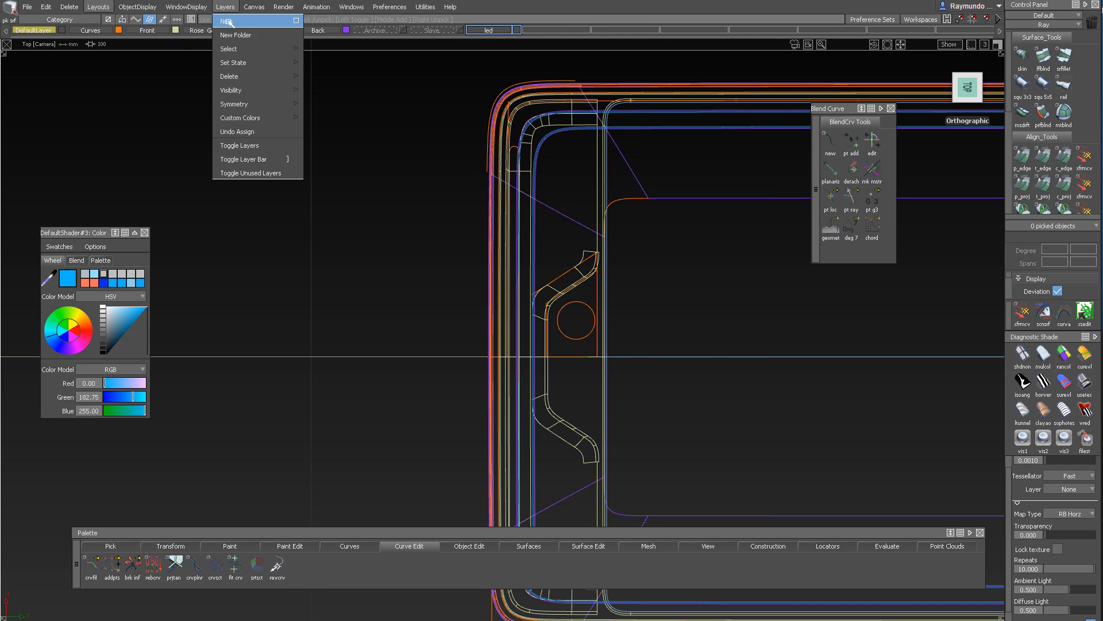
click(232, 24)
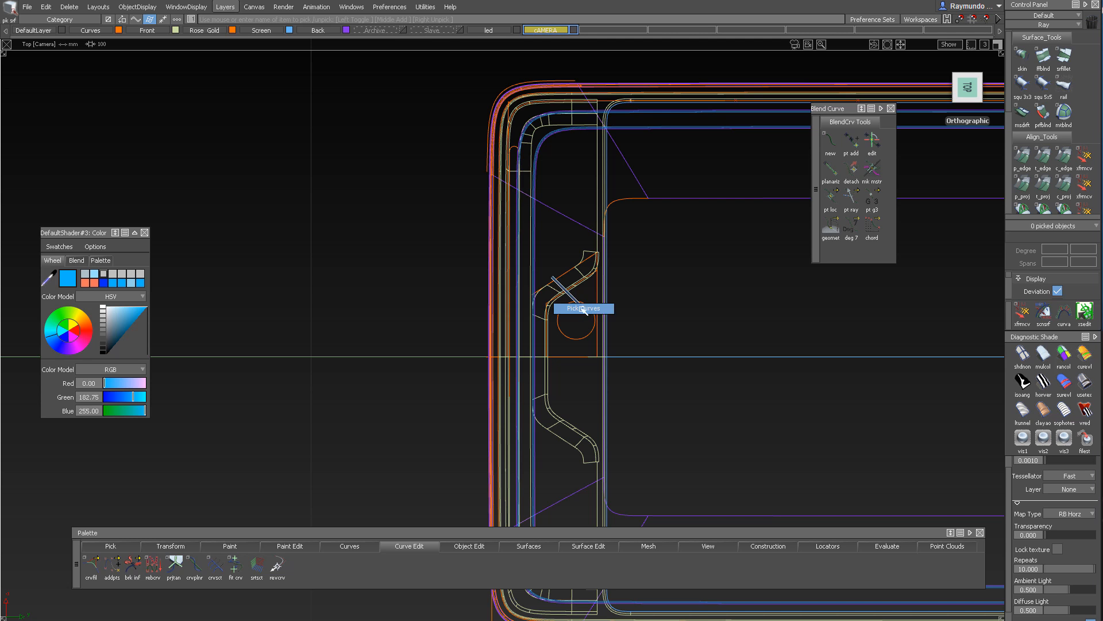
click(548, 31)
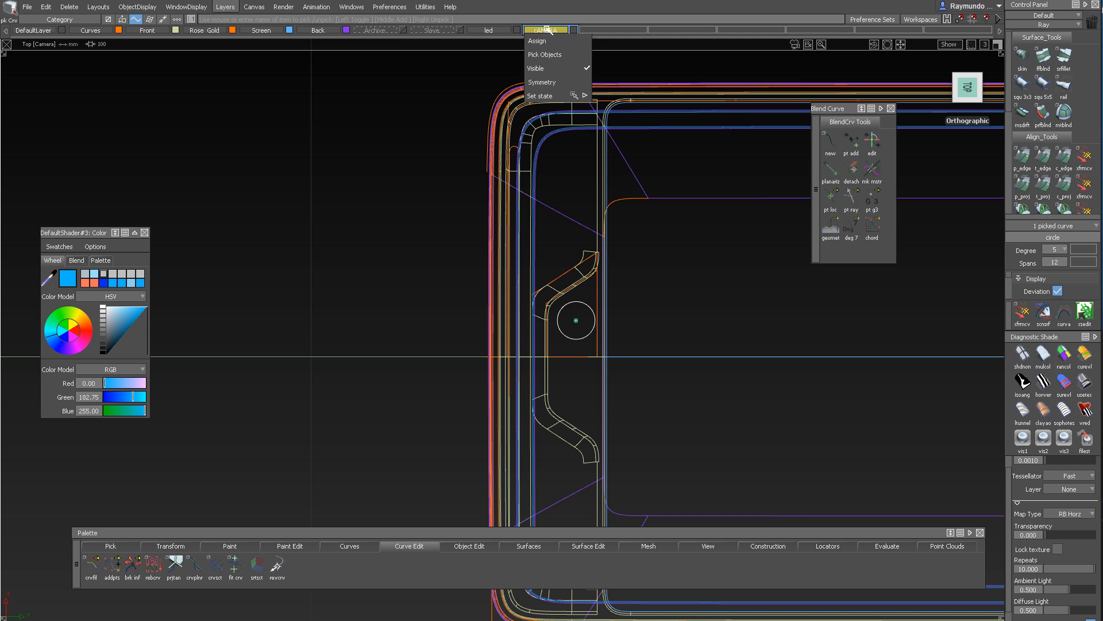
click(542, 68)
click(118, 32)
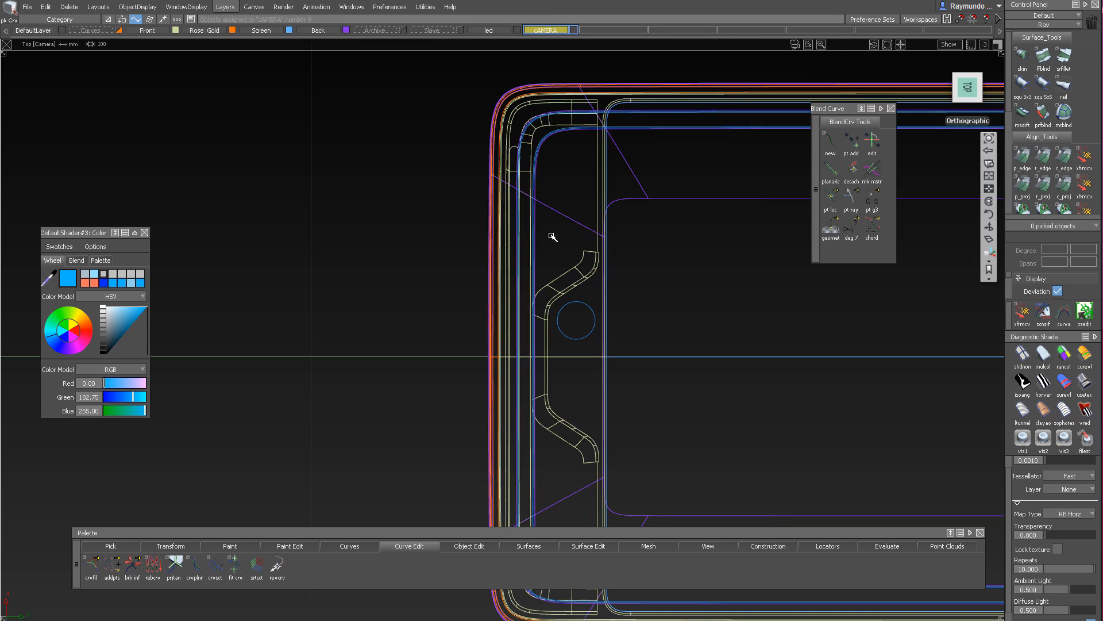
Turn shading back on in the top view and hide the Back and Screen layers
alt+shift+right_drag(552, 236, 565, 237)
alt+shift+middle_drag(486, 238, 350, 242)
key(grave)
alt+shift+right_drag(523, 305, 493, 311)
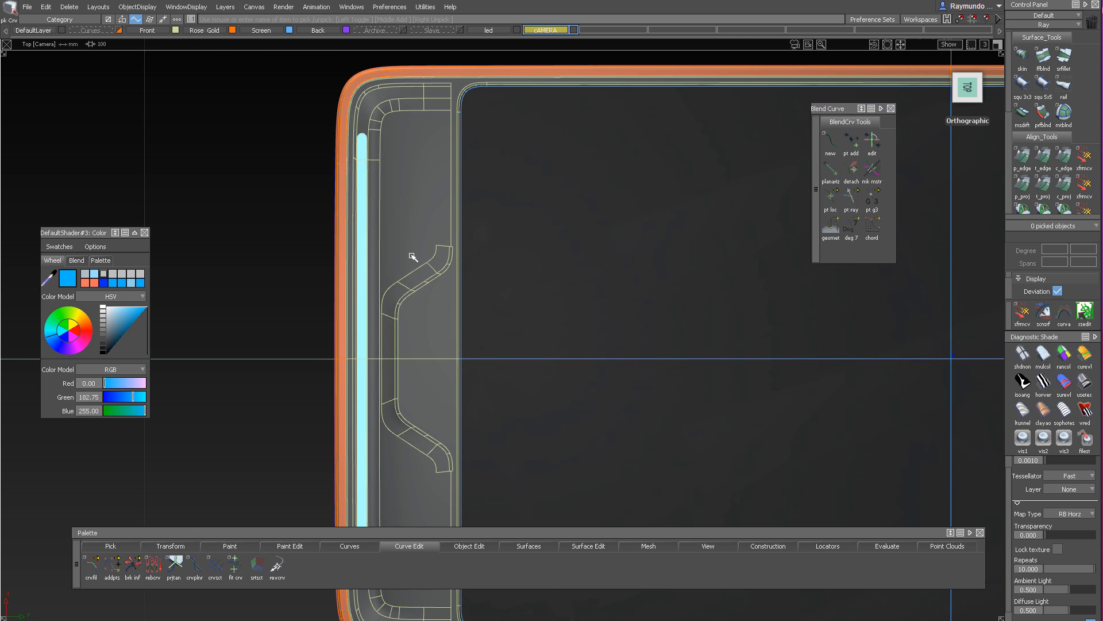
click(421, 325)
scroll(485, 274, down, 3)
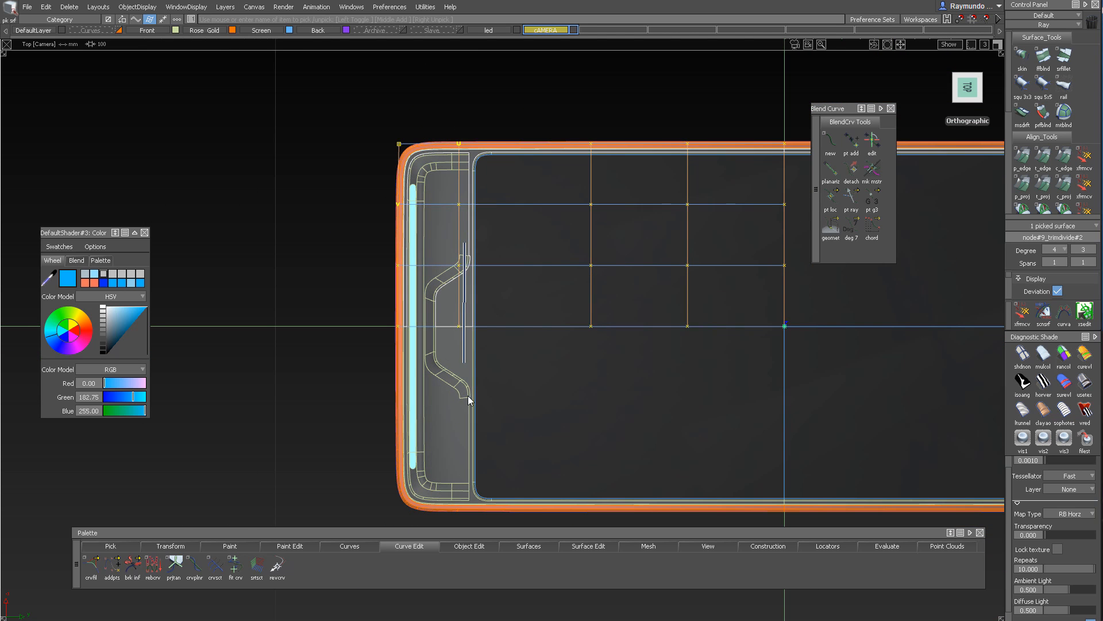
alt+shift+middle_drag(424, 161, 329, 163)
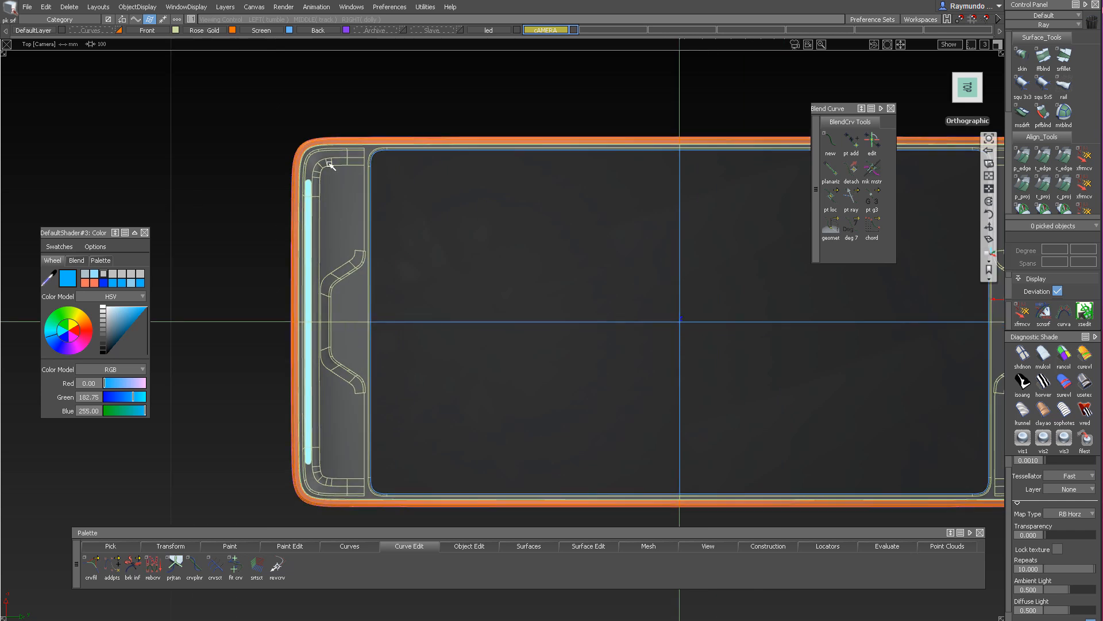
alt+shift+right_drag(329, 163, 211, 81)
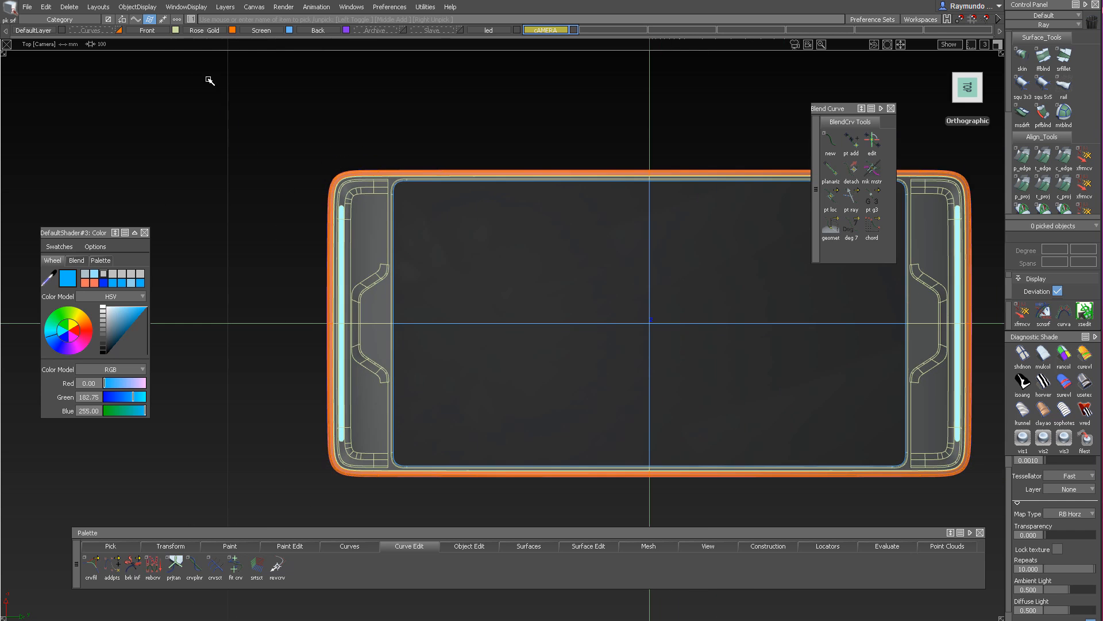
click(343, 31)
click(290, 31)
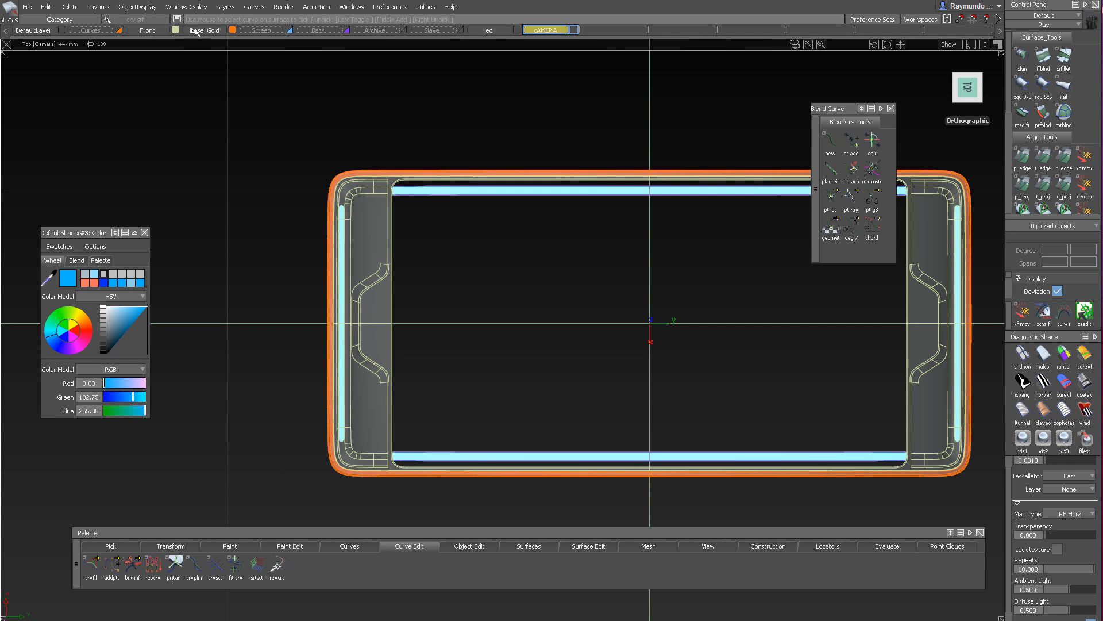
Hide the Rose Gold and led layers and turn off shading for the remaining Front geometry
click(234, 30)
alt+shift+right_drag(295, 99, 421, 113)
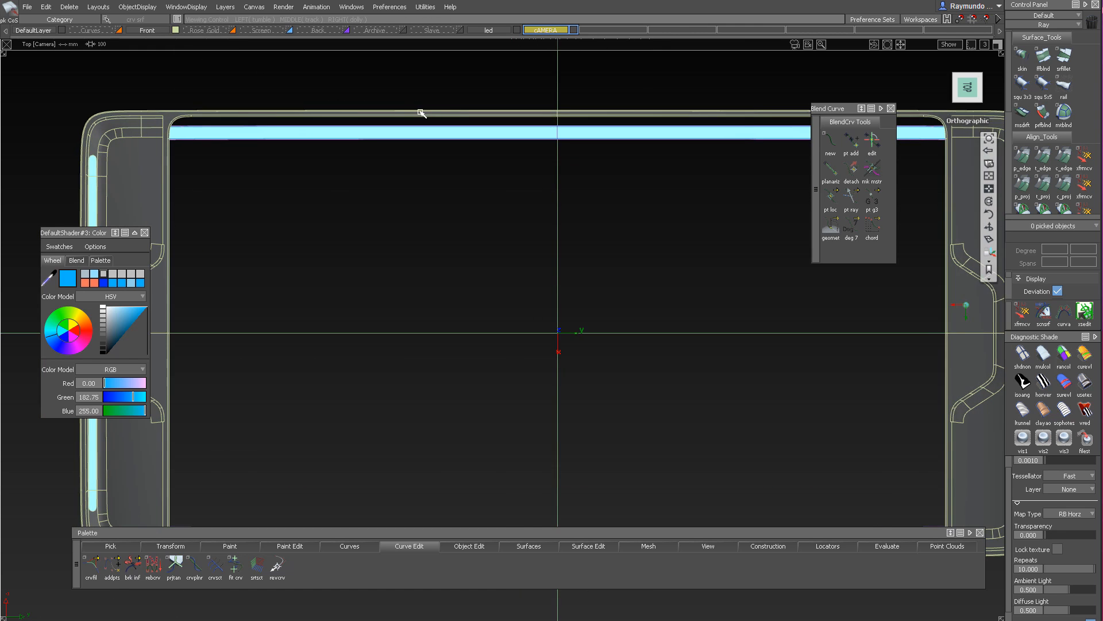
alt+shift+middle_drag(421, 112, 450, 109)
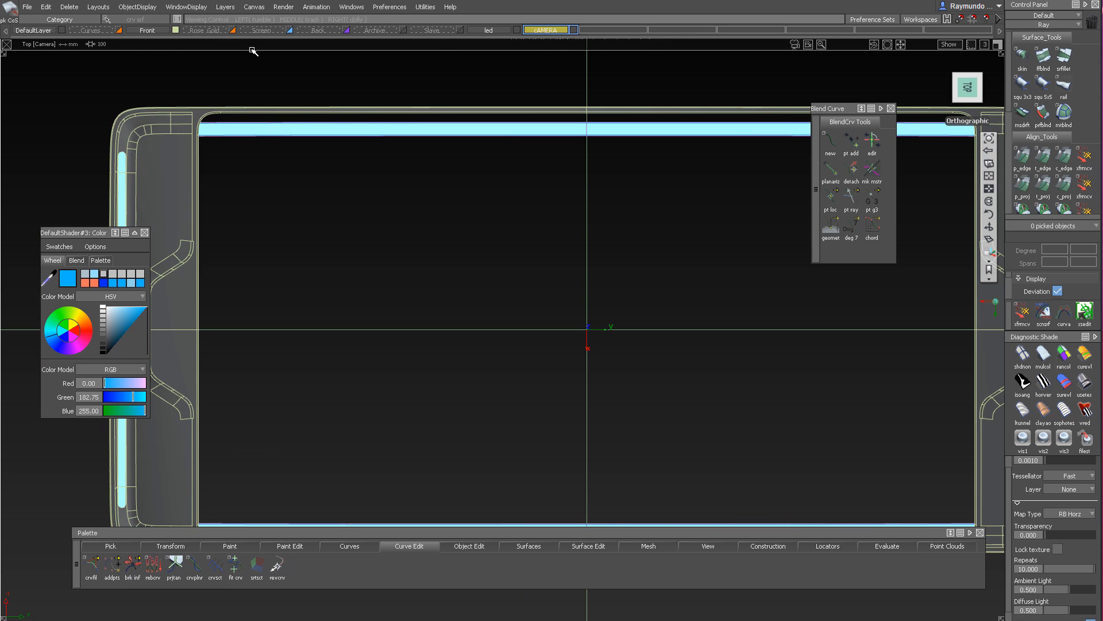
click(517, 32)
alt+shift+middle_drag(418, 168, 564, 161)
key(4)
alt+shift+right_drag(584, 180, 325, 177)
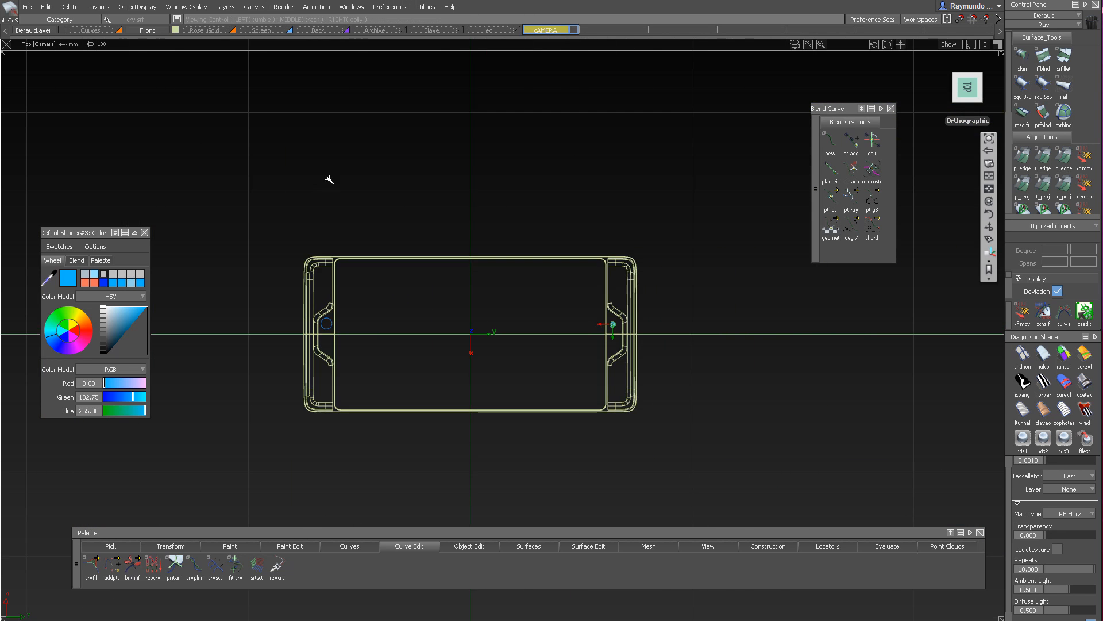
Turn off symmetry on the Front layer and delete its surfaces below the horizontal centre axis
click(152, 35)
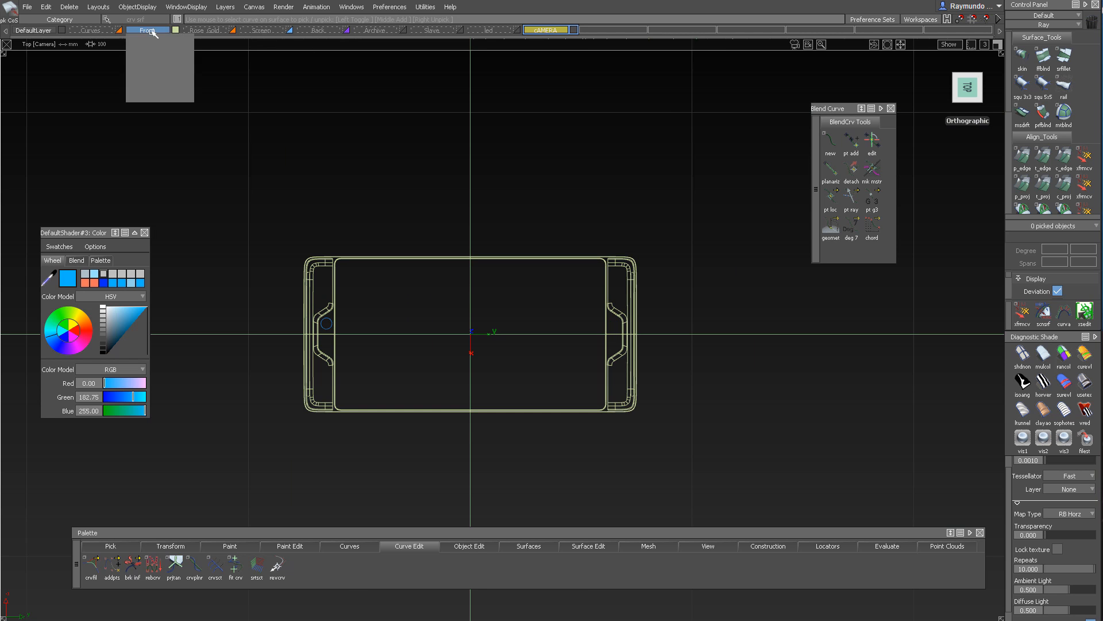
click(161, 80)
alt+shift+right_drag(248, 166, 316, 171)
alt+shift+middle_drag(316, 171, 527, 145)
alt+shift+middle_drag(390, 280, 351, 200)
alt+shift+right_drag(350, 200, 516, 244)
alt+shift+middle_drag(516, 244, 538, 217)
ctrl+shift+drag(340, 217, 342, 241)
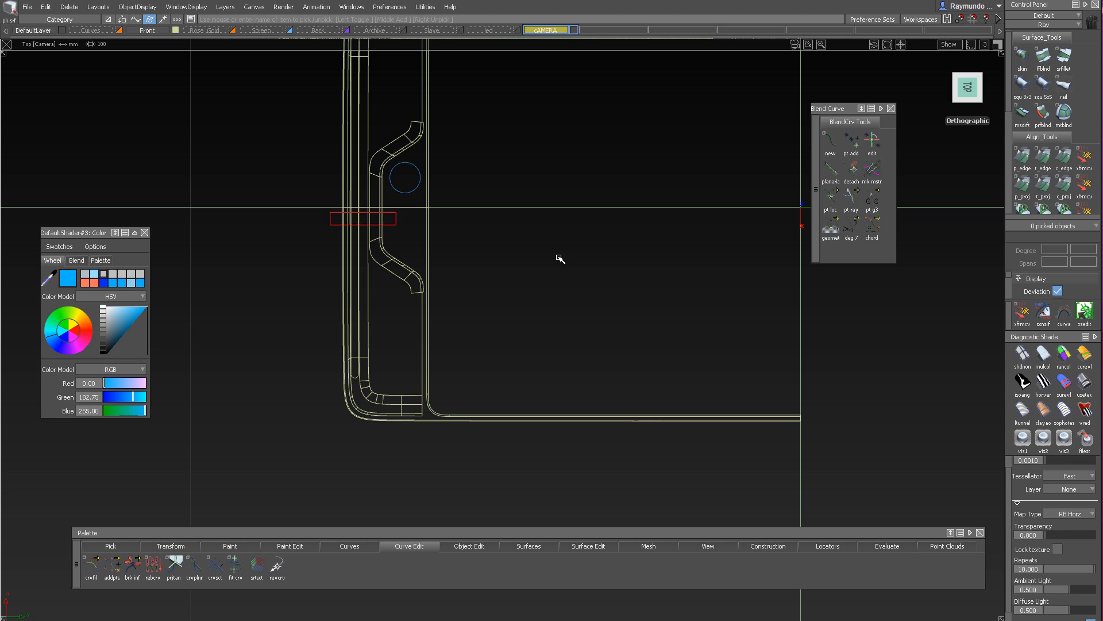
ctrl+shift+drag(1000, 568, 988, 533)
key(Delete)
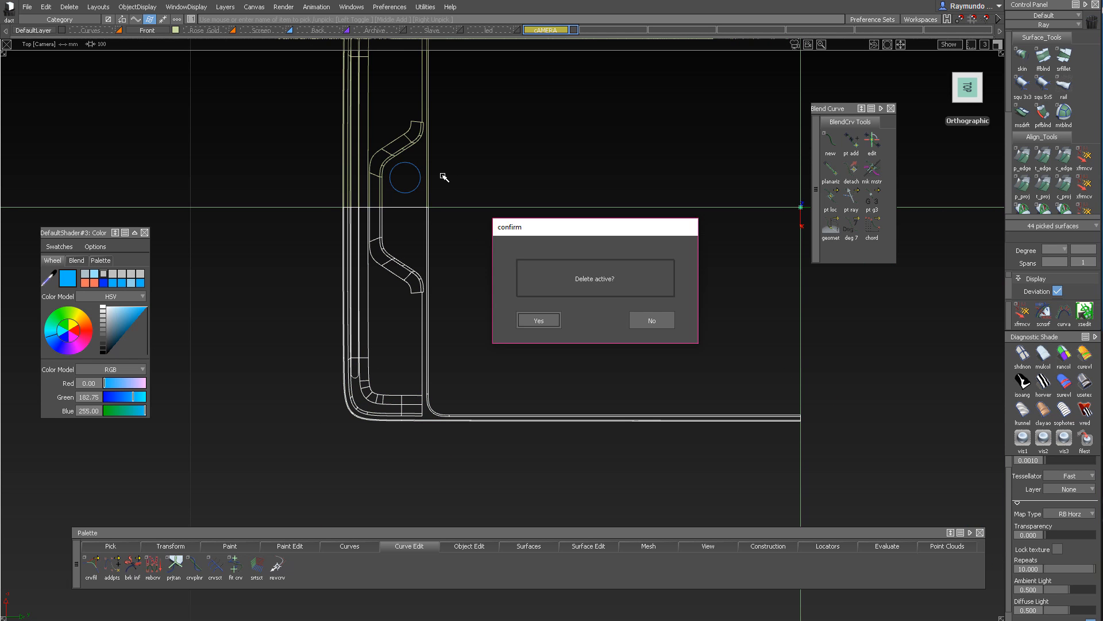
key(Return)
Examine the camera circle's placement between the curved contour and the straight panel edge in the top view
alt+shift+right_drag(401, 172, 501, 240)
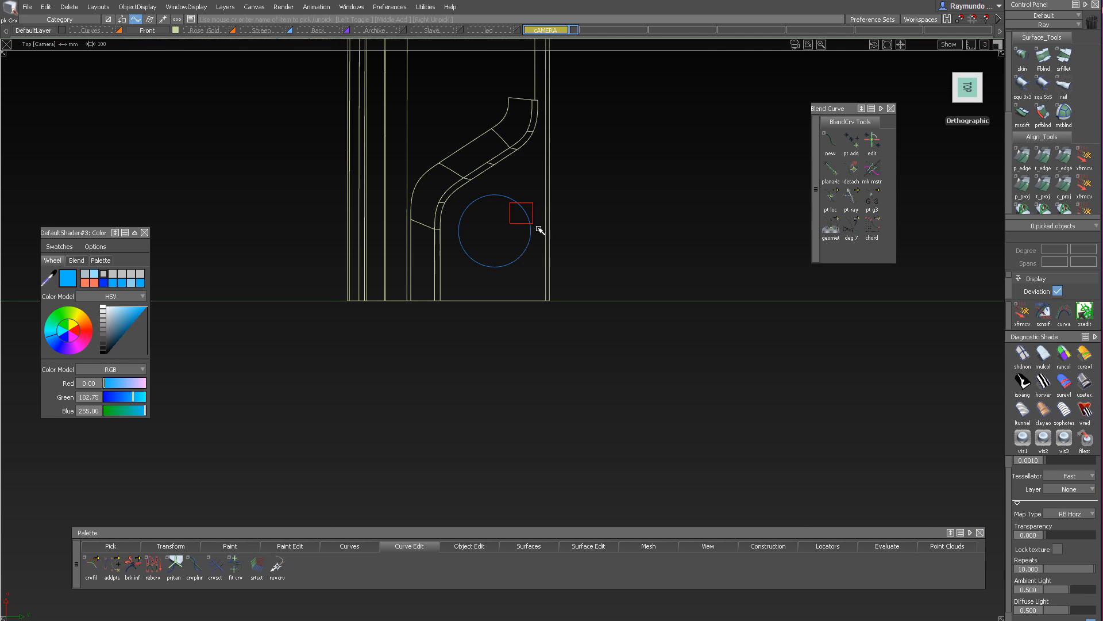
drag(539, 230, 543, 234)
alt+shift+middle_drag(583, 290, 584, 354)
alt+shift+right_drag(583, 354, 652, 344)
alt+shift+middle_drag(653, 343, 626, 381)
alt+shift+right_drag(615, 302, 646, 304)
alt+shift+middle_drag(646, 304, 646, 250)
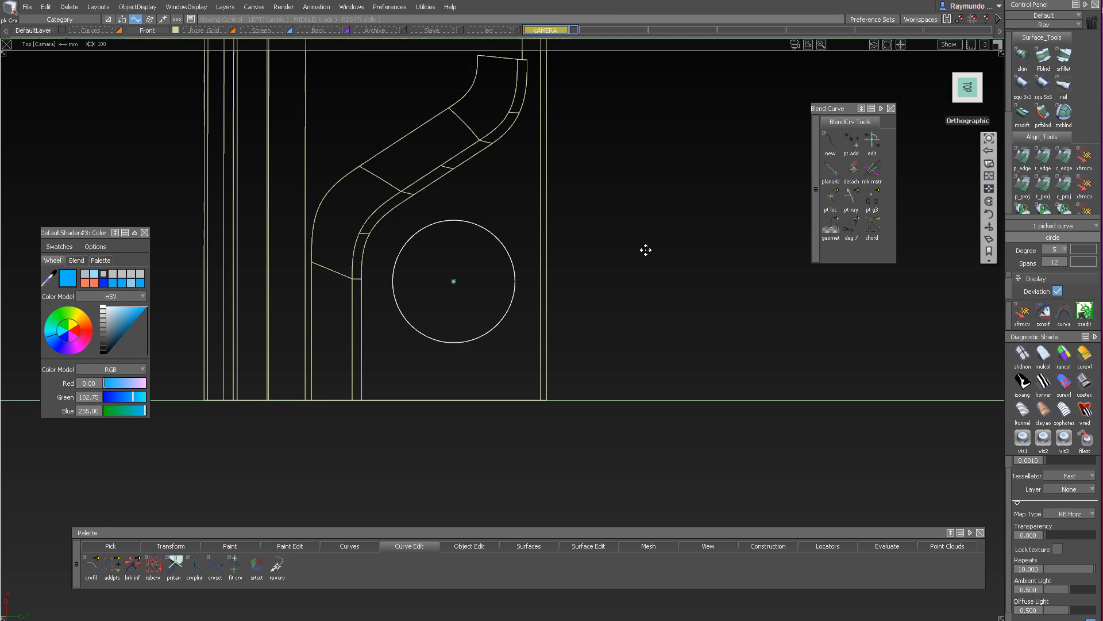
alt+shift+right_drag(646, 250, 643, 259)
alt+shift+middle_drag(643, 258, 645, 274)
alt+shift+right_drag(695, 308, 635, 327)
alt+shift+middle_drag(635, 327, 586, 349)
mouse_move(559, 357)
alt+shift+right_down()
mouse_move(630, 362)
mouse_move(620, 360)
alt+shift+right_up()
alt+shift+middle_drag(579, 346, 619, 357)
ctrl+shift+drag(603, 460, 597, 301)
alt+shift+right_drag(541, 253, 596, 265)
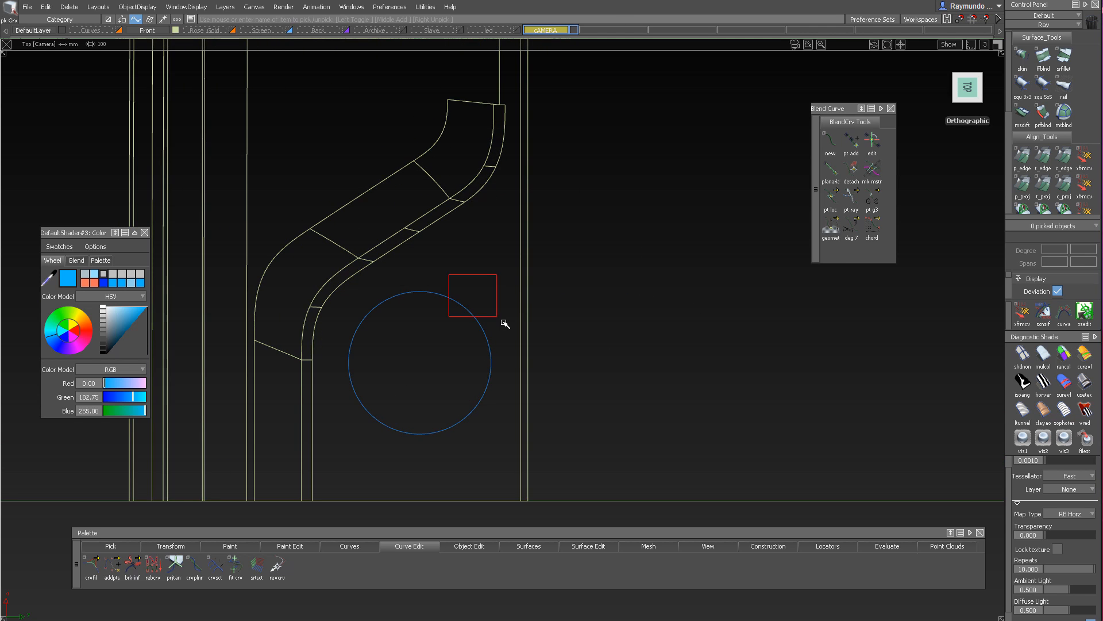
alt+shift+right_drag(449, 299, 427, 310)
alt+shift+middle_drag(426, 311, 432, 329)
ctrl+shift+drag(433, 418, 430, 290)
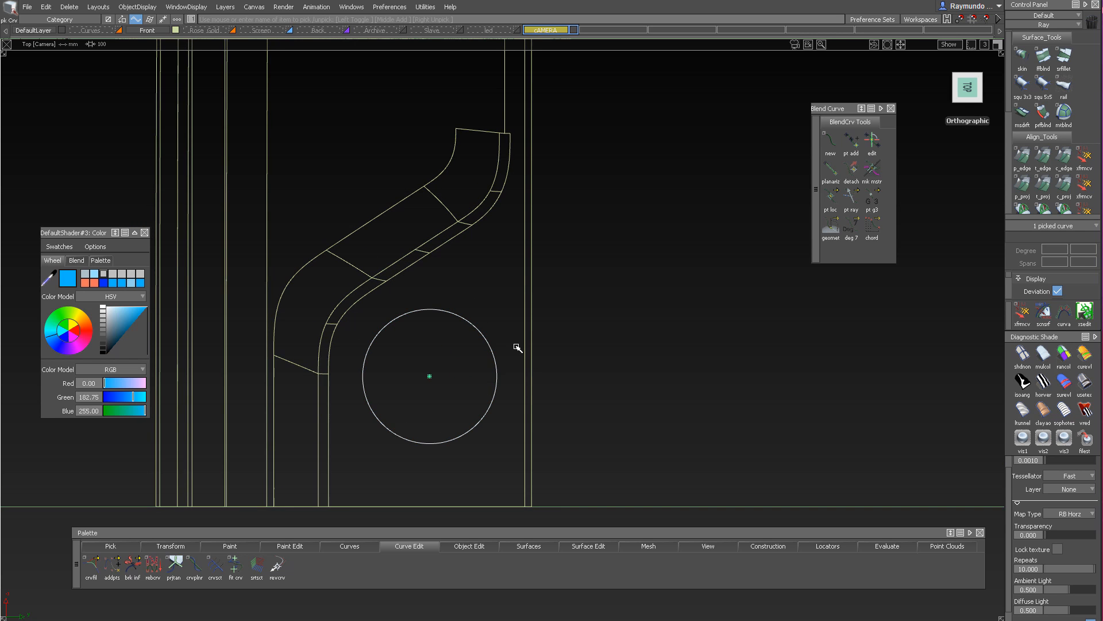
alt+shift+right_drag(500, 359, 475, 371)
alt+shift+middle_drag(478, 382, 471, 390)
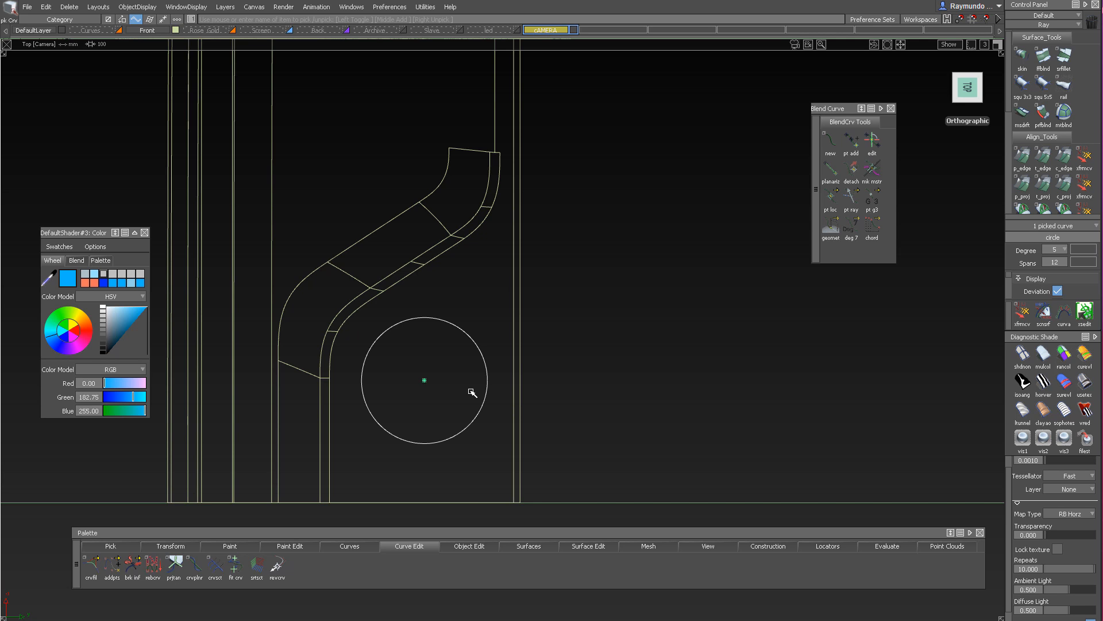
Show the camera circle's transform information to check its position and scale
ctrl+shift+middle_click(596, 261)
ctrl+shift+right_click(596, 261)
ctrl+shift+right_drag(595, 260, 626, 251)
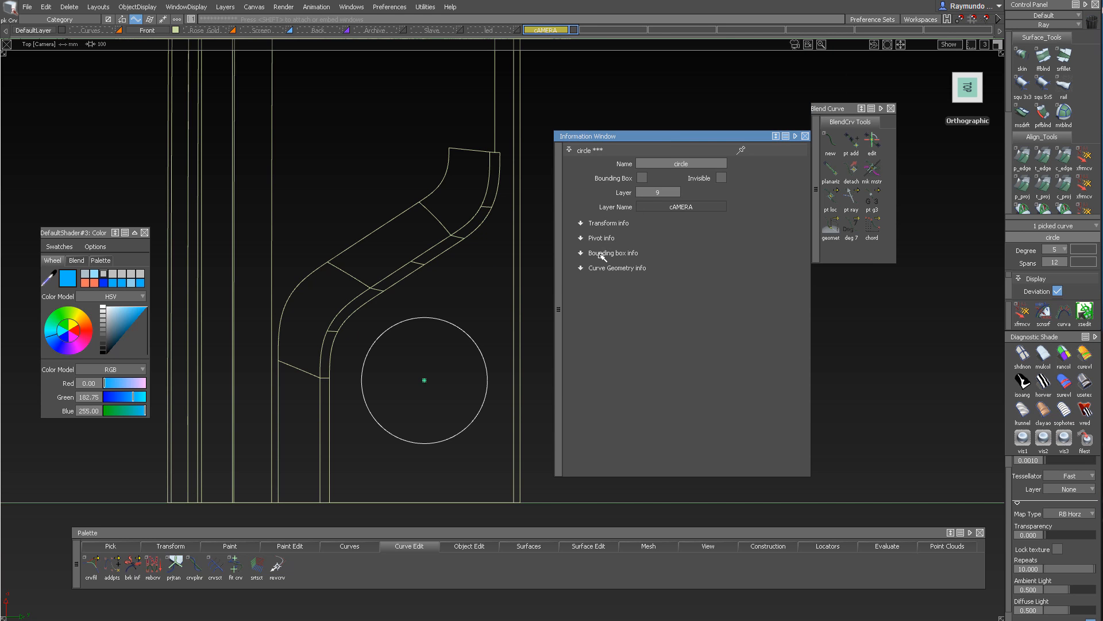
click(592, 224)
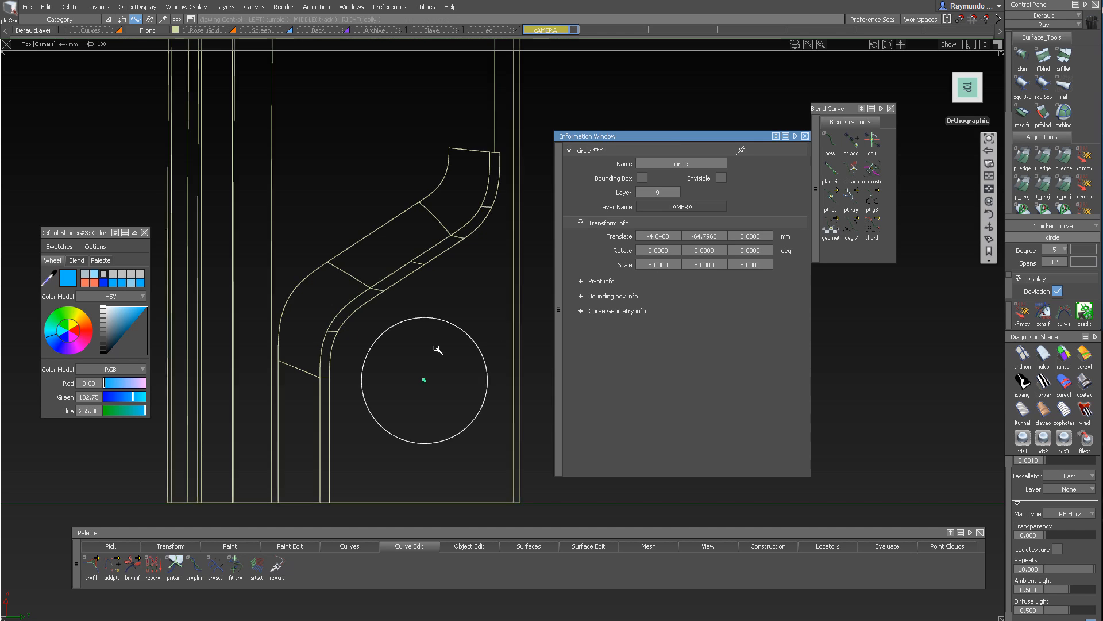
alt+shift+middle_drag(431, 377, 379, 394)
alt+shift+middle_drag(442, 345, 350, 369)
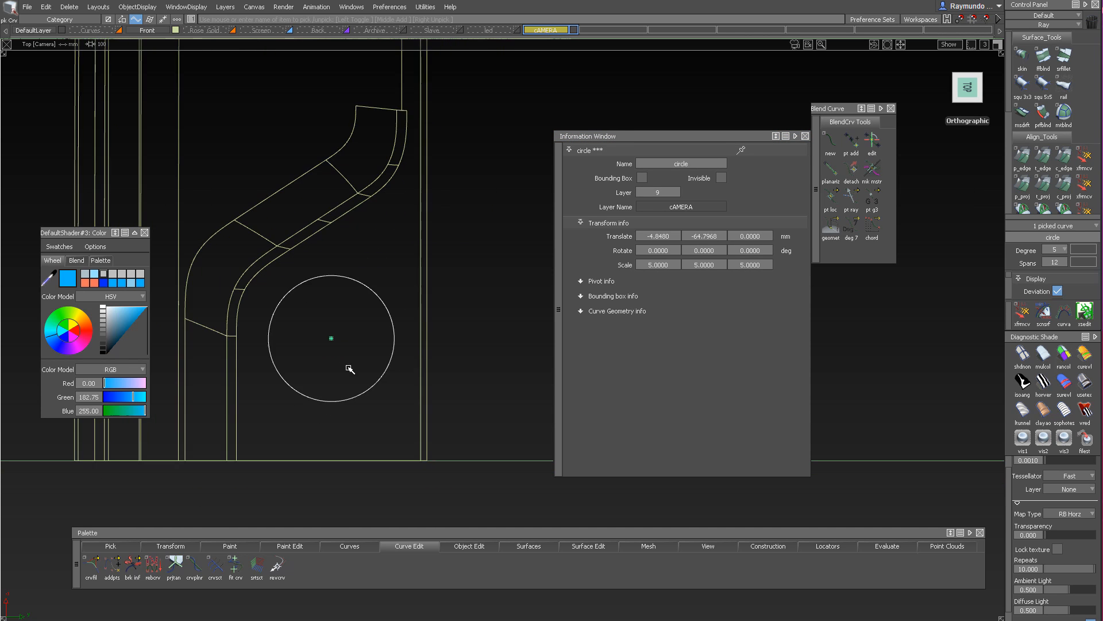
click(402, 306)
mouse_move(372, 308)
alt+shift+middle_down()
mouse_move(412, 282)
mouse_move(363, 300)
alt+shift+middle_up()
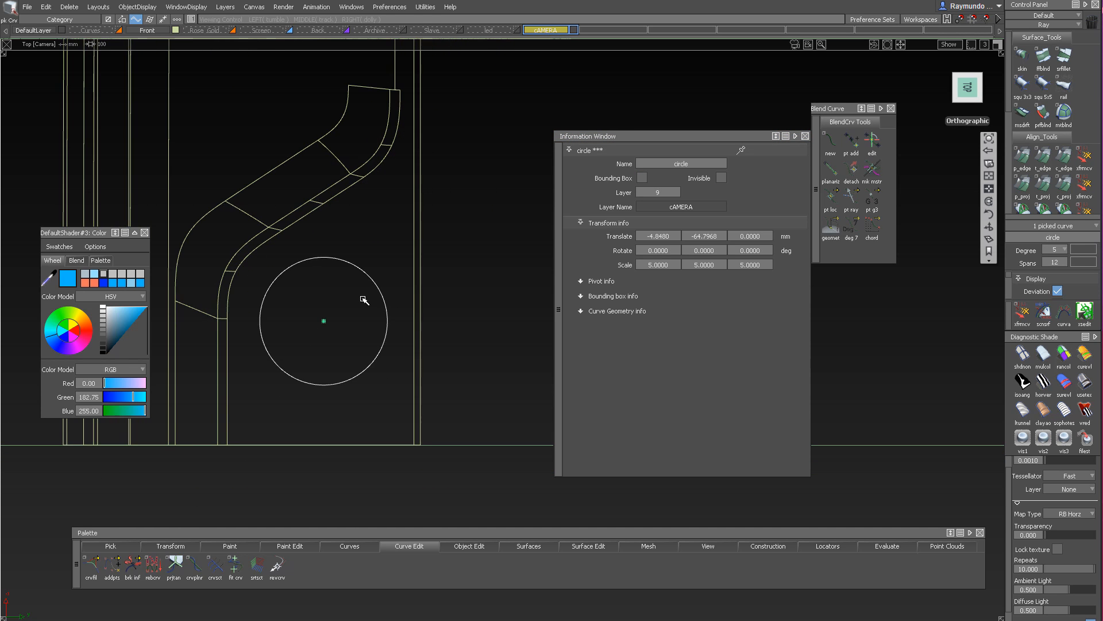
Duplicate the camera circle in place, scale the copy to 6, and close the information window
mouse_move(362, 297)
ctrl+shift+mouse_down()
mouse_move(357, 237)
mouse_move(368, 294)
mouse_move(394, 281)
ctrl+shift+mouse_up()
click(401, 309)
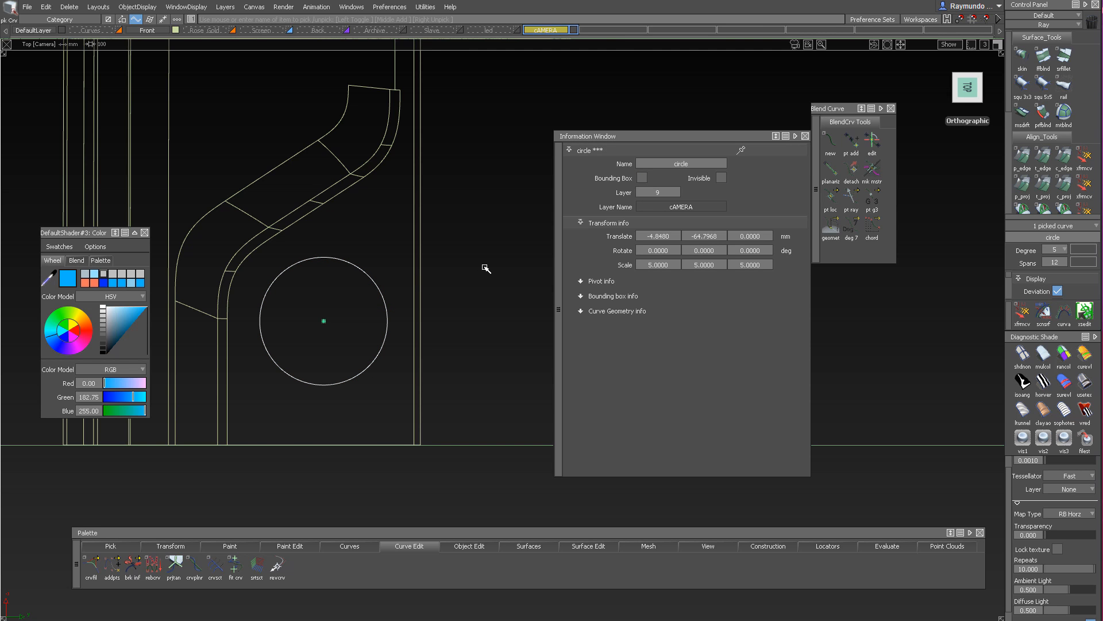
ctrl+shift+drag(486, 269, 521, 269)
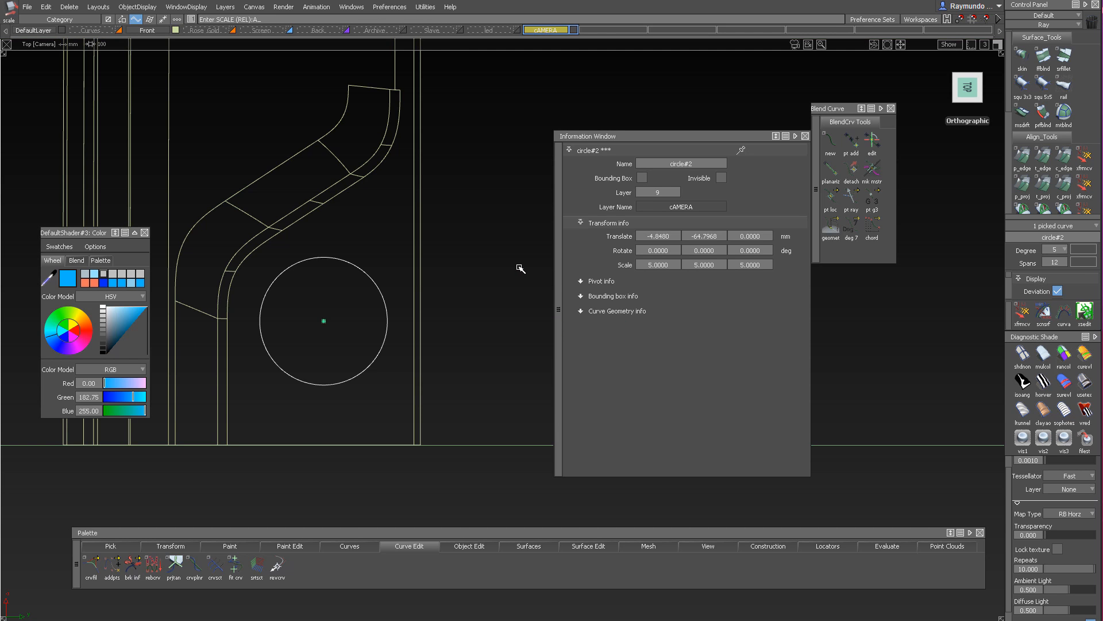
text(6)
key(Return)
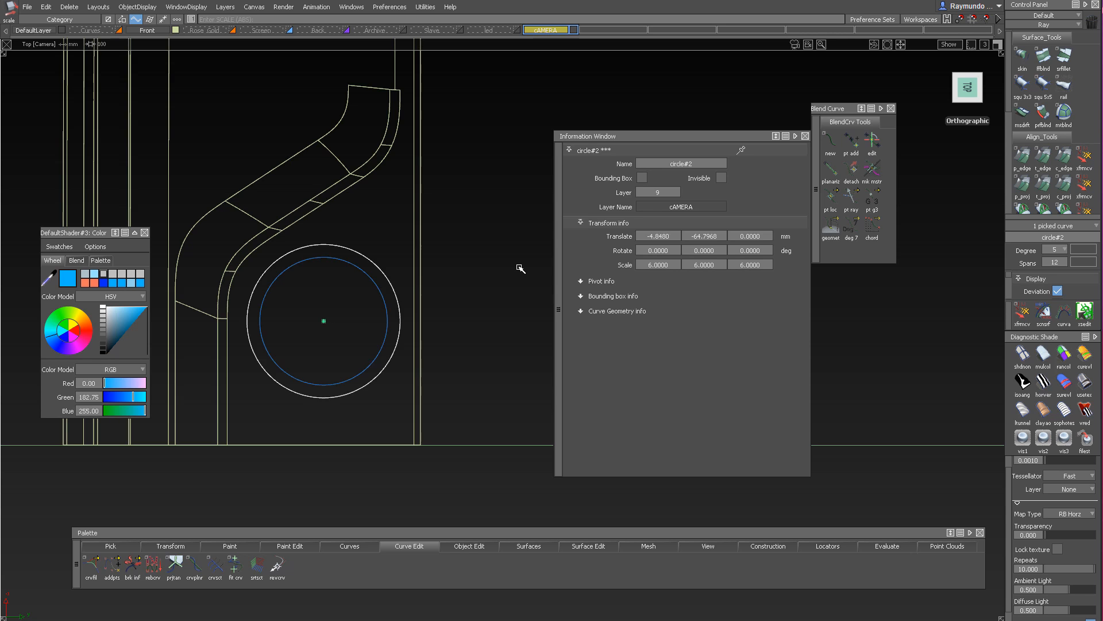
ctrl+shift+drag(461, 320, 485, 142)
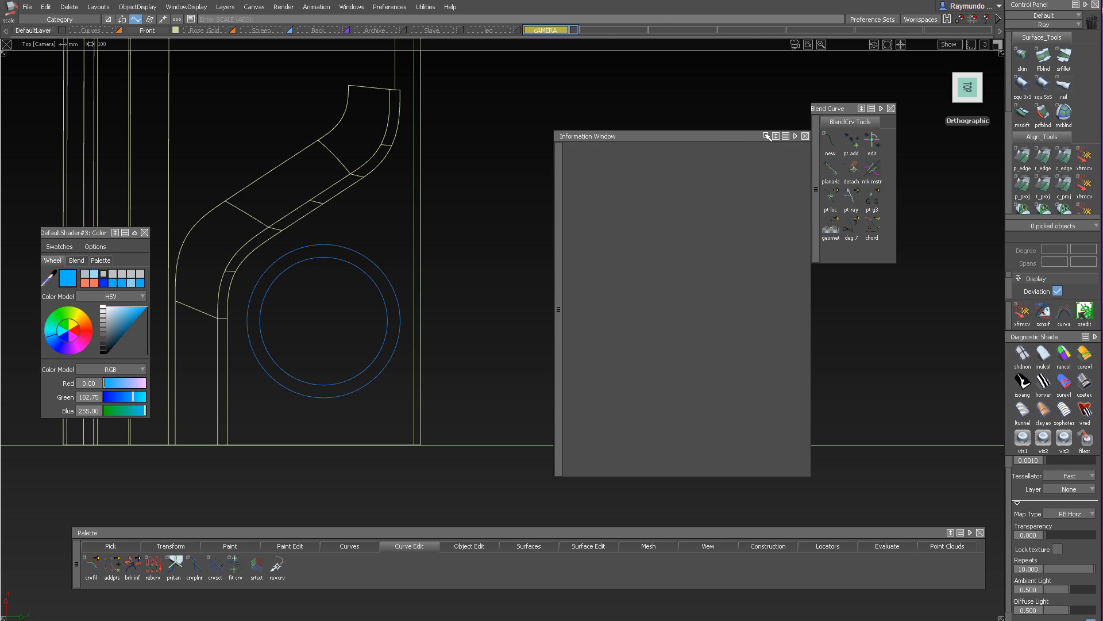
drag(768, 136, 685, 137)
click(732, 137)
Project the camera circles along the view direction onto the flat front panel as curves on surface
mouse_move(485, 270)
alt+shift+right_down()
mouse_move(491, 311)
mouse_move(561, 333)
mouse_move(665, 337)
mouse_move(574, 357)
mouse_move(505, 347)
mouse_move(547, 350)
mouse_move(519, 356)
mouse_move(581, 326)
mouse_move(571, 333)
alt+shift+right_up()
alt+shift+middle_drag(571, 332, 564, 344)
ctrl+shift+middle_drag(512, 431, 513, 207)
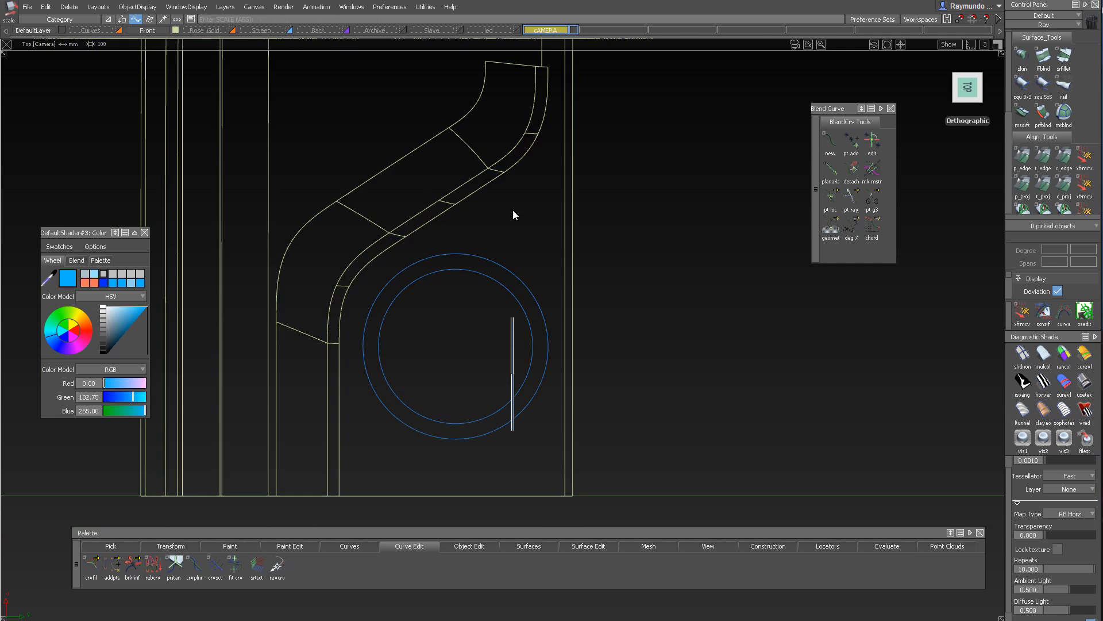
drag(511, 205, 462, 242)
key(space)
click(507, 287)
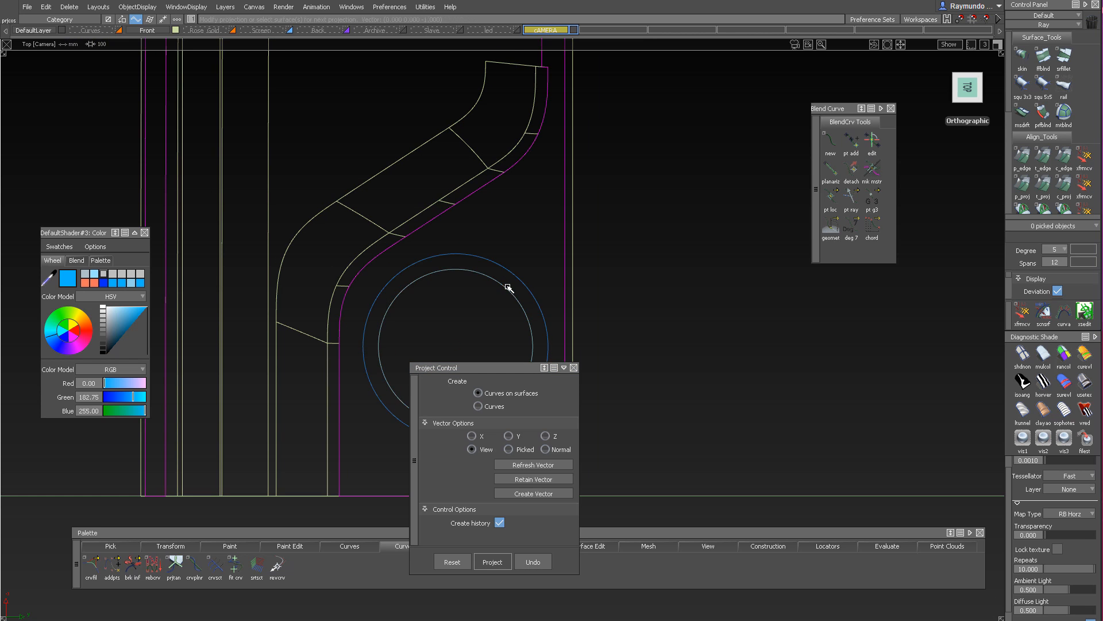
Isolate the flat front panel and divide it with Trim along both projected circles
alt+shift+middle_drag(508, 305, 515, 244)
ctrl+shift+drag(516, 243, 520, 179)
click(521, 180)
alt+shift+right_drag(539, 170, 561, 297)
ctrl+shift+middle_drag(559, 291, 534, 180)
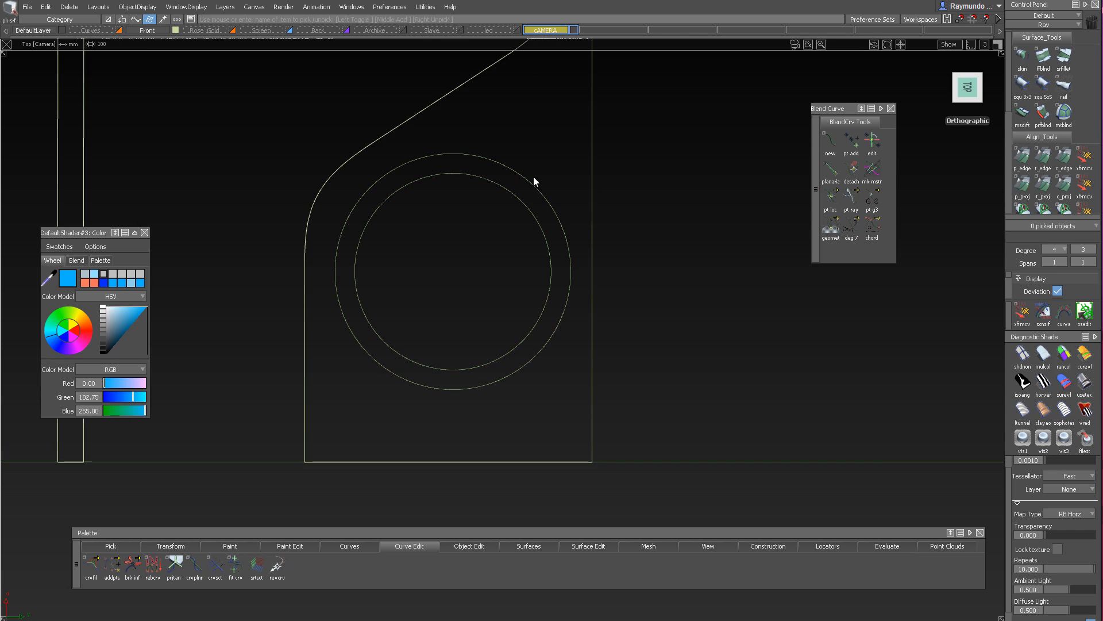
click(499, 182)
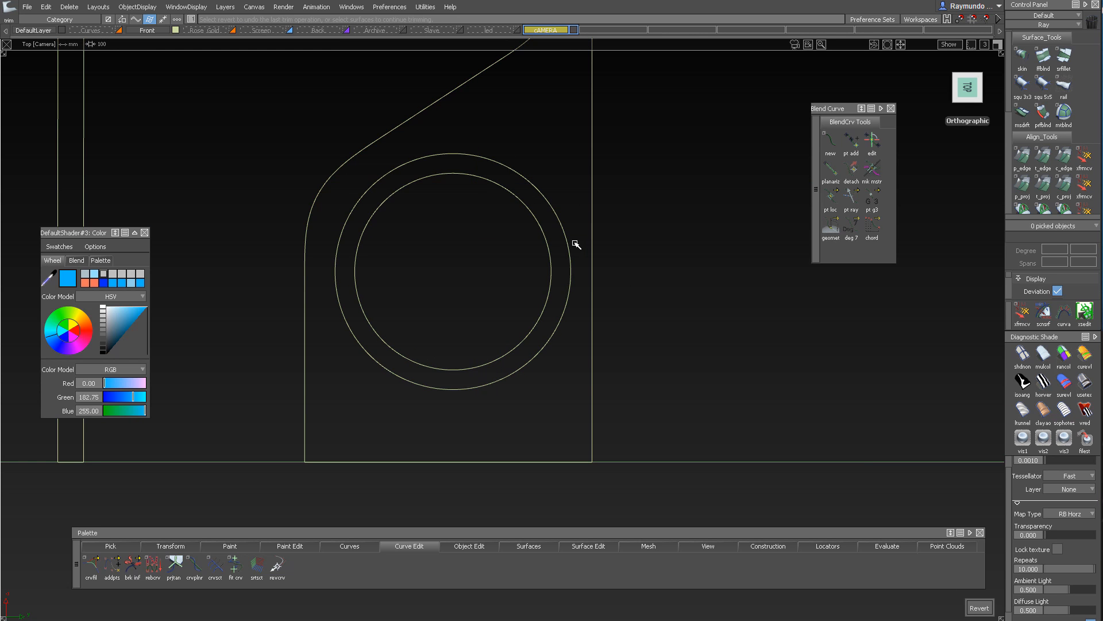
Shade the divided panel and assign the screen shader to the inner disc and the textured copper shader to the ring
mouse_move(504, 229)
alt+shift+right_down()
mouse_move(418, 276)
mouse_move(502, 277)
alt+shift+right_up()
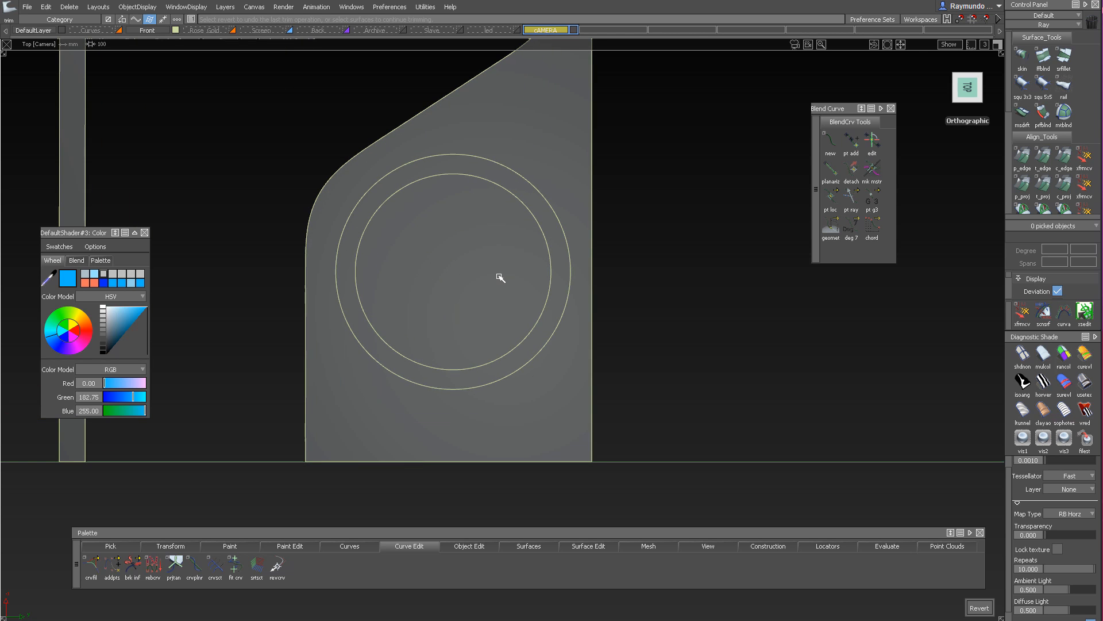
ctrl+shift+middle_drag(499, 277, 499, 269)
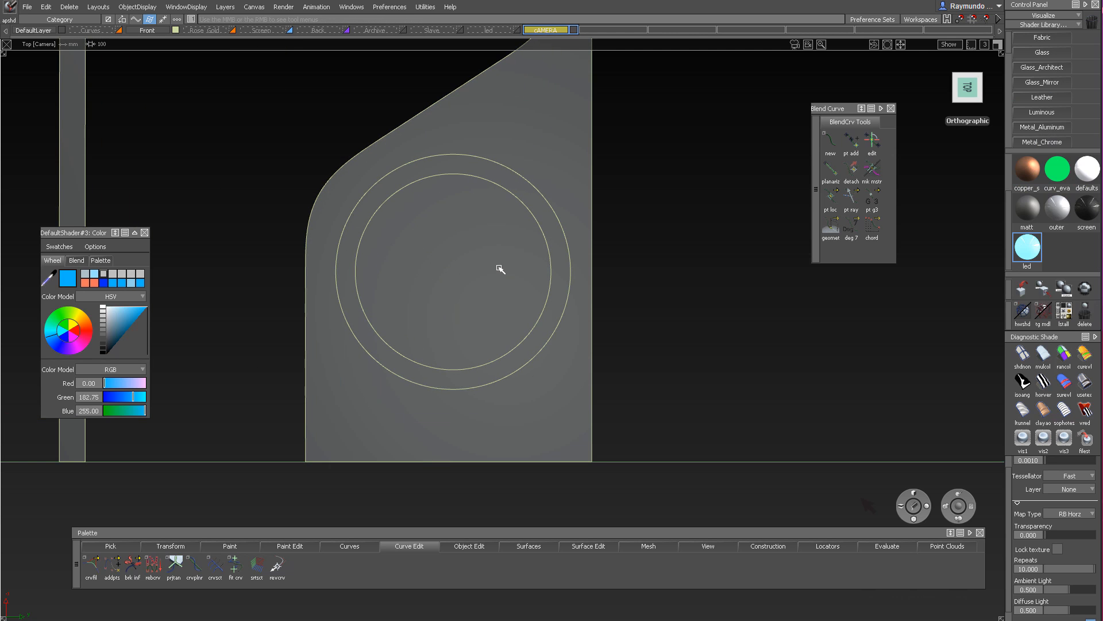
click(448, 220)
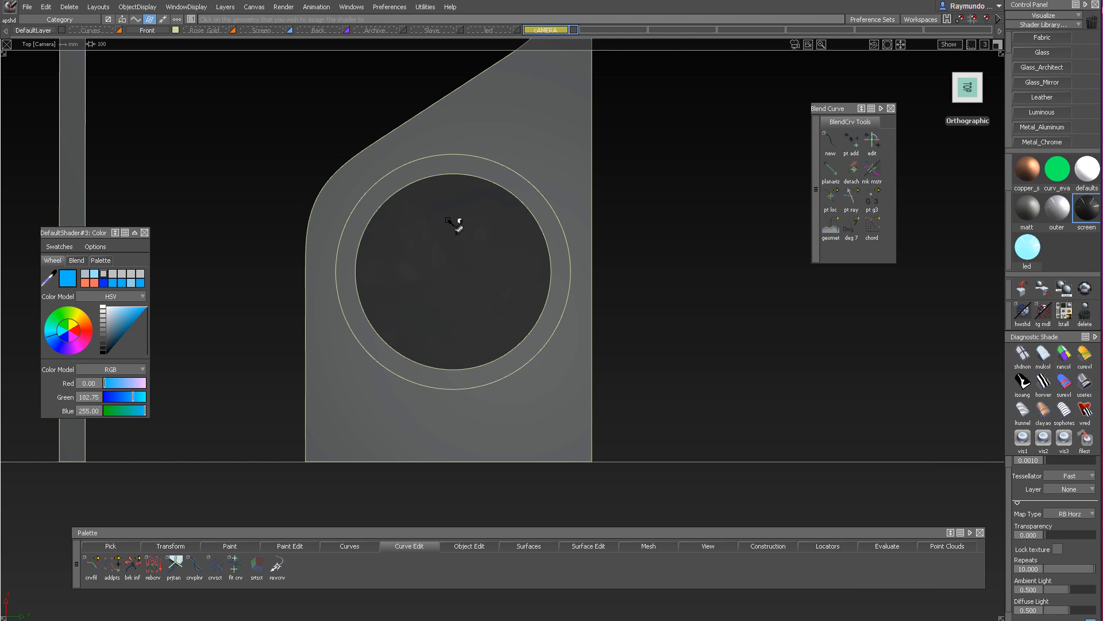
click(480, 180)
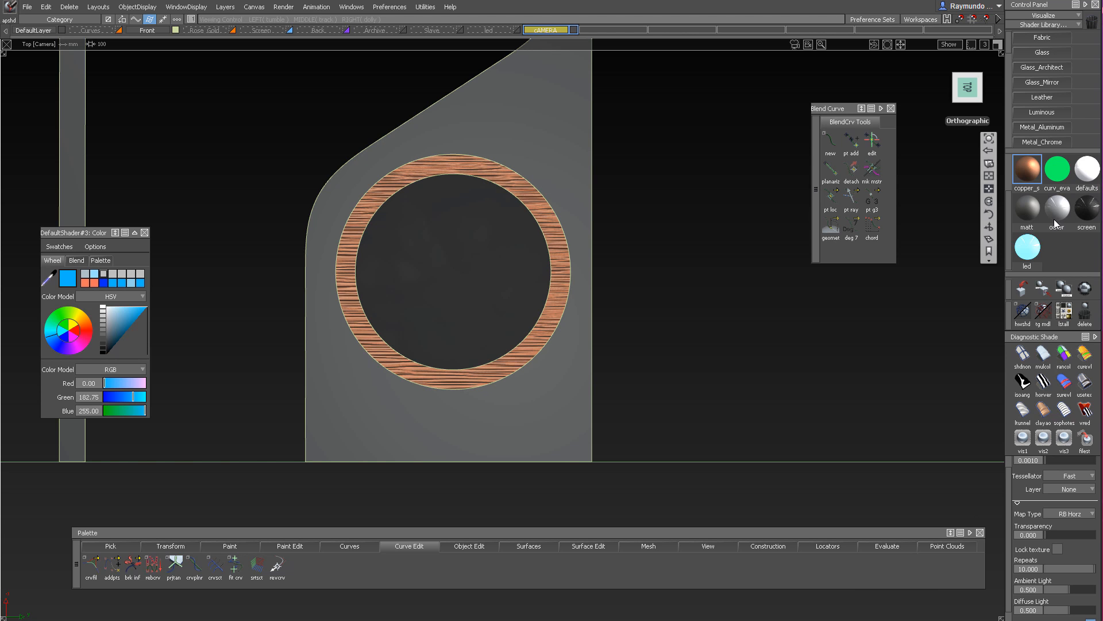
Replace the camera ring's textured material with the plain copper shader
alt+shift+right_drag(776, 293, 647, 304)
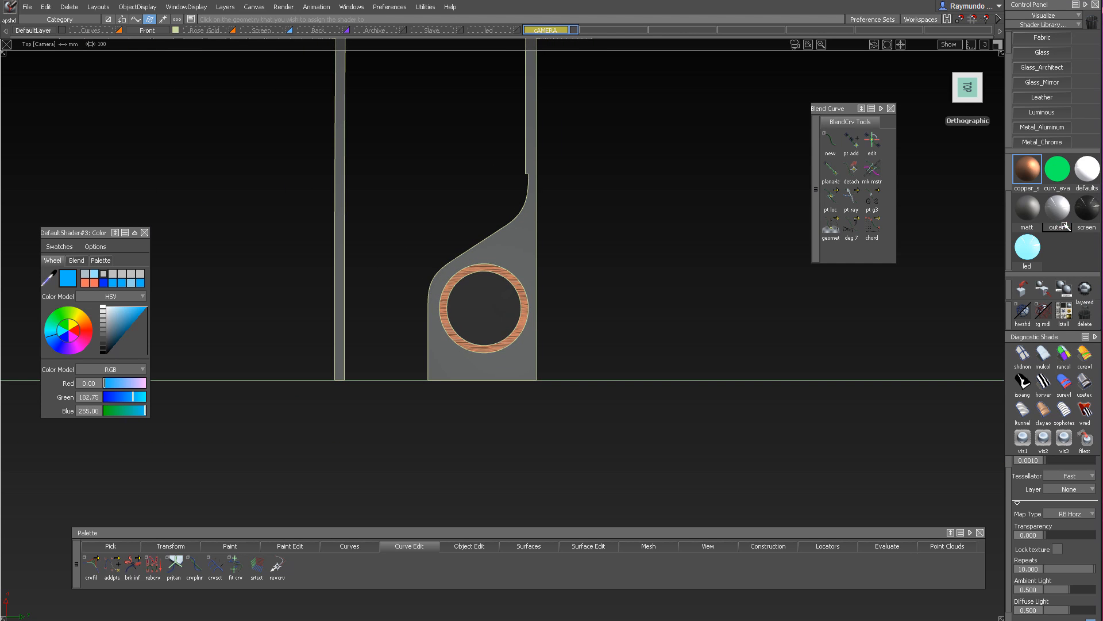
scroll(1065, 226, up, 2)
alt+shift+right_drag(499, 278, 524, 245)
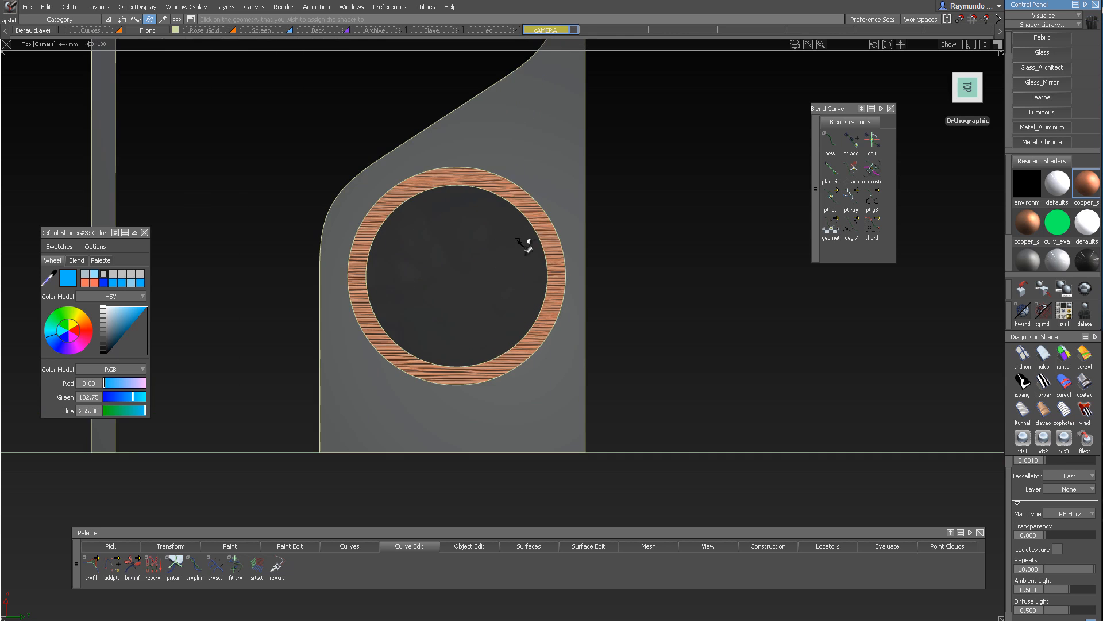
click(529, 209)
Redisplay the surrounding surfaces and examine the camera disc and ring in perspective
alt+shift+drag(528, 207, 529, 72)
alt+shift+right_drag(529, 71, 522, 127)
alt+shift+drag(523, 127, 521, 236)
ctrl+shift+drag(547, 376, 548, 212)
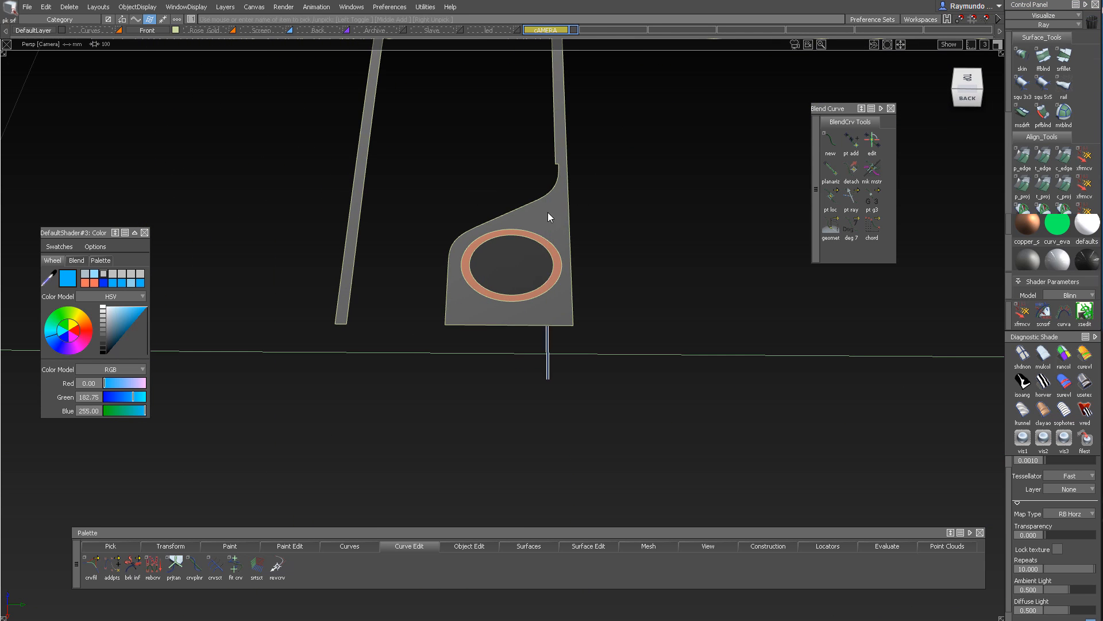
alt+shift+right_drag(547, 213, 540, 246)
alt+shift+drag(540, 247, 654, 262)
alt+shift+right_drag(654, 263, 575, 304)
alt+shift+drag(574, 305, 516, 382)
alt+shift+right_drag(517, 301, 569, 270)
alt+shift+drag(569, 270, 572, 215)
alt+shift+right_drag(571, 215, 553, 272)
alt+shift+drag(553, 271, 514, 276)
alt+shift+right_drag(515, 275, 549, 259)
alt+shift+drag(549, 260, 548, 379)
alt+shift+right_drag(549, 379, 529, 419)
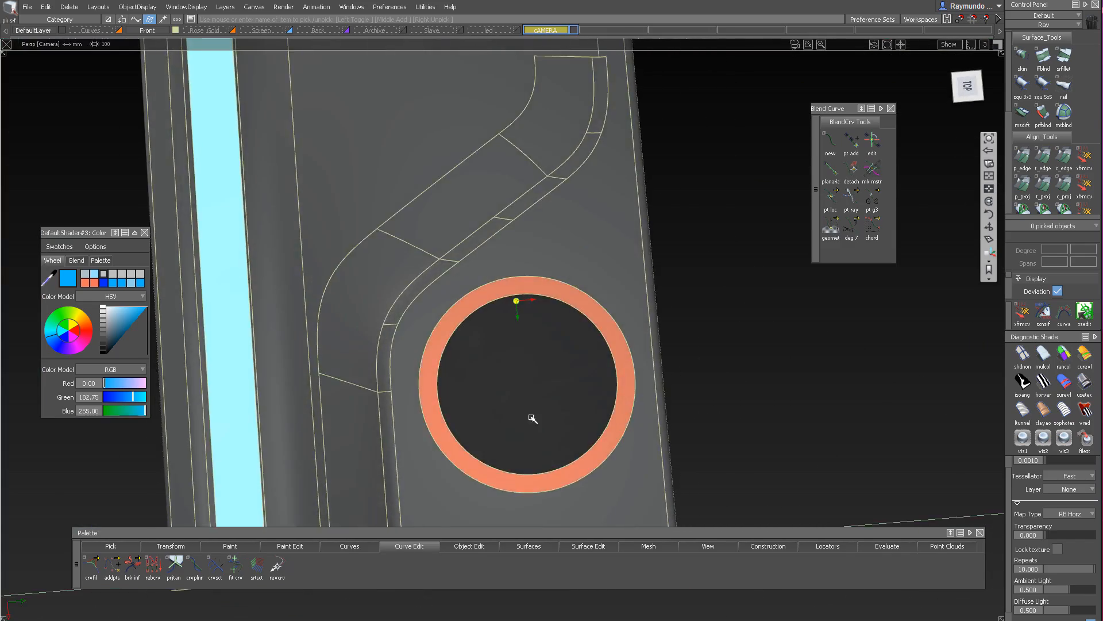
mouse_move(530, 419)
alt+shift+mouse_down()
mouse_move(542, 167)
mouse_move(540, 372)
mouse_move(515, 303)
mouse_move(529, 140)
mouse_move(554, 451)
mouse_move(561, 387)
mouse_move(567, 446)
mouse_move(568, 332)
alt+shift+mouse_up()
Delete the copper ring surface around the camera disc and pick the two circle curves beneath it
ctrl+shift+drag(536, 466, 637, 499)
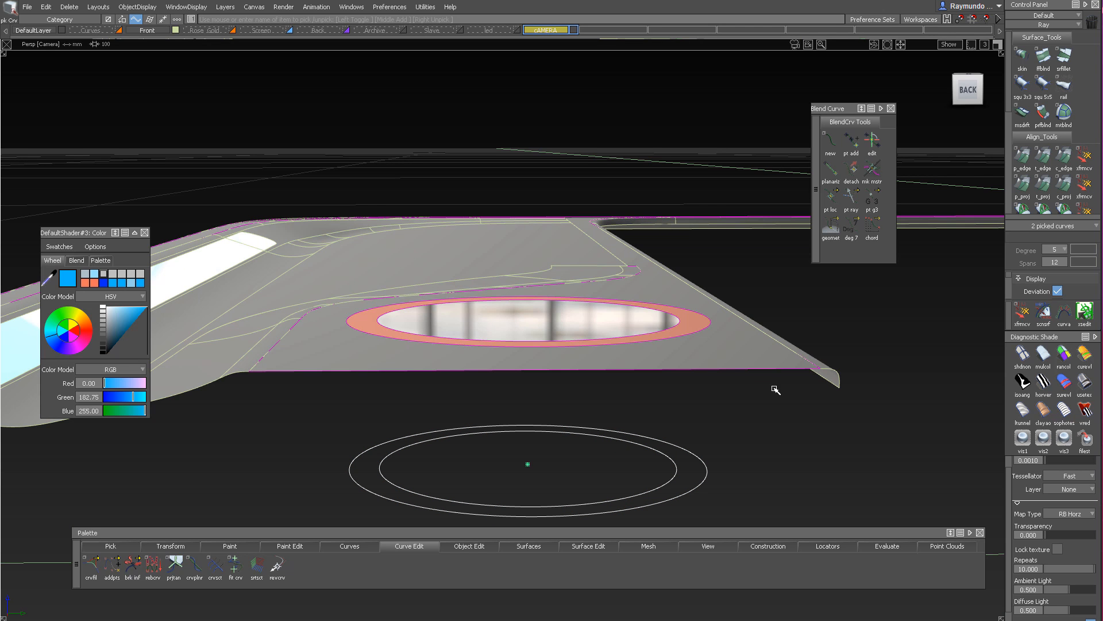
click(969, 91)
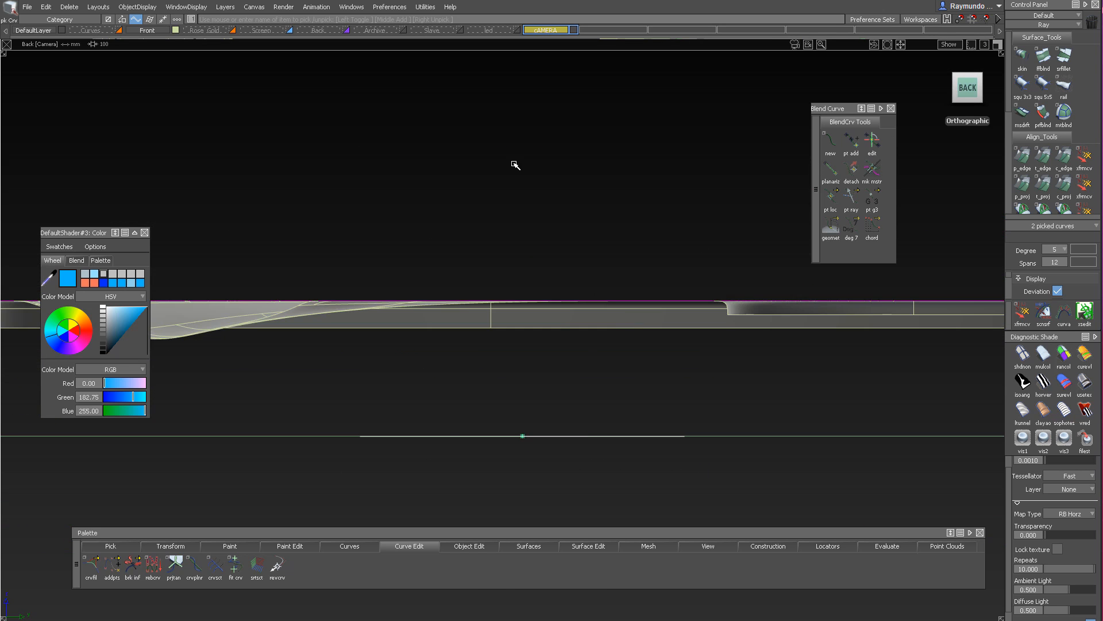
alt+shift+drag(514, 165, 514, 387)
mouse_move(515, 387)
ctrl+shift+mouse_down()
mouse_move(520, 211)
mouse_move(563, 300)
ctrl+shift+mouse_up()
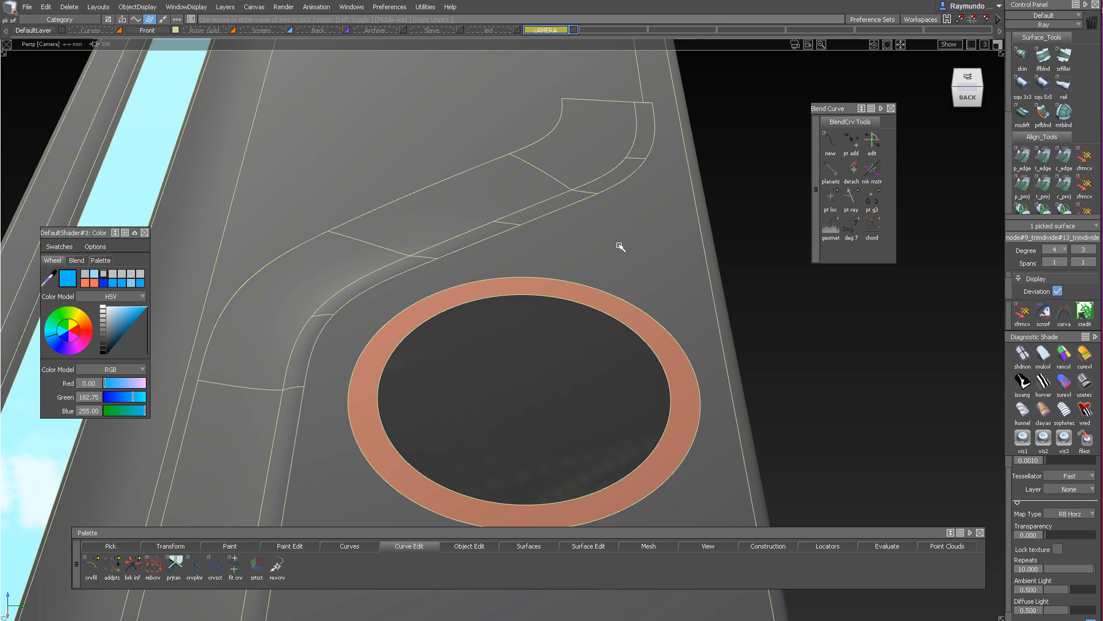
key(Delete)
drag(480, 446, 551, 442)
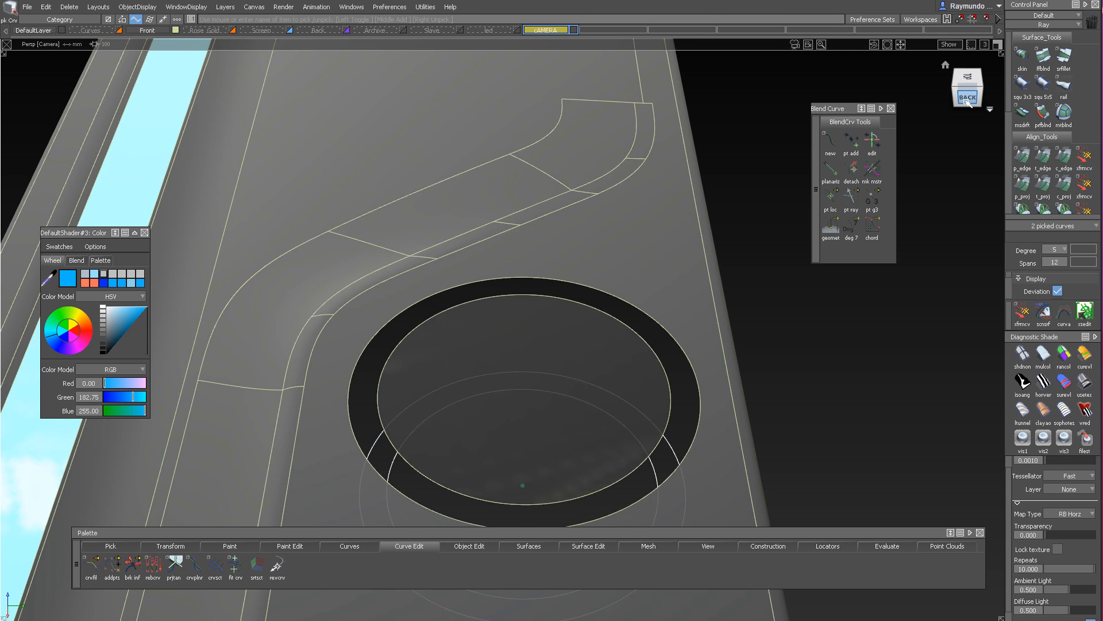
Isolate the camera disc together with its two circle curves by hiding every other object
click(968, 98)
ctrl+shift+drag(619, 300, 610, 306)
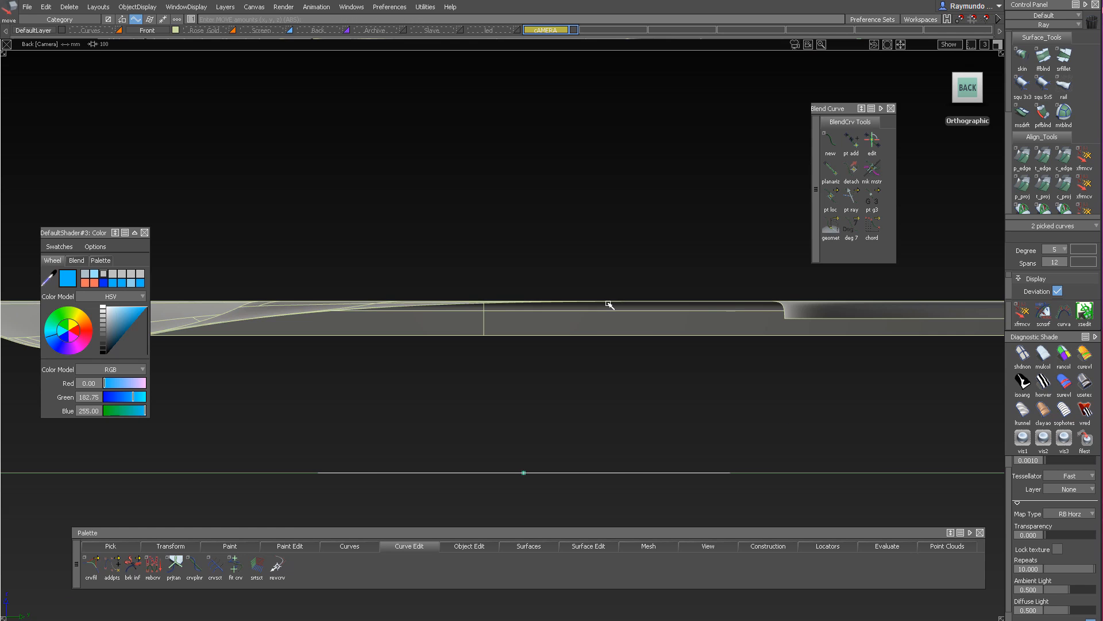
alt+shift+drag(589, 221, 585, 303)
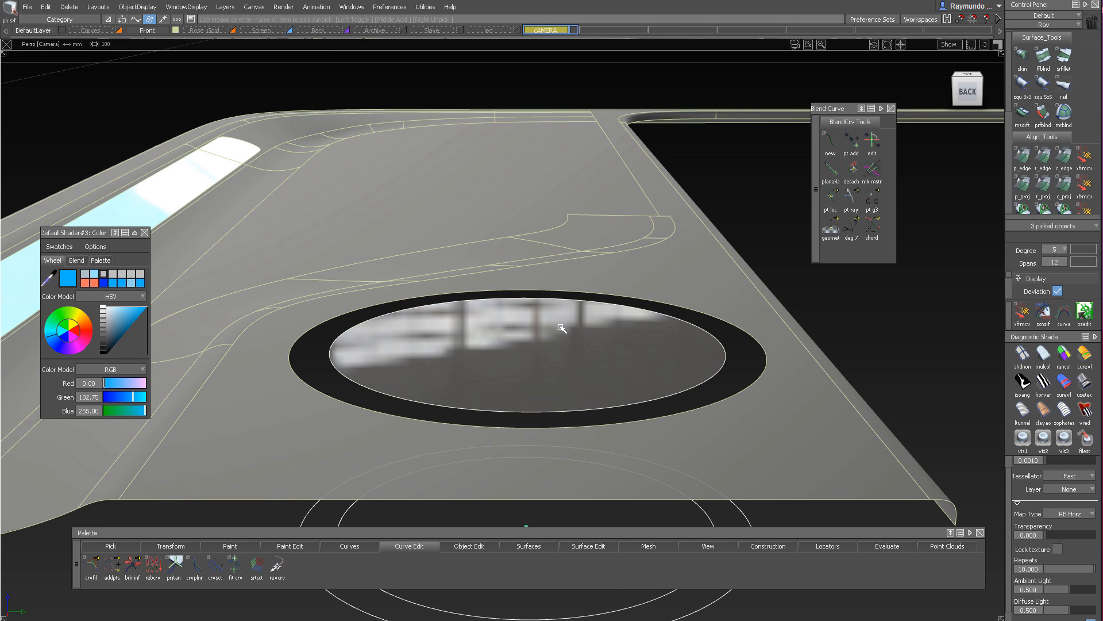
key(alt+h)
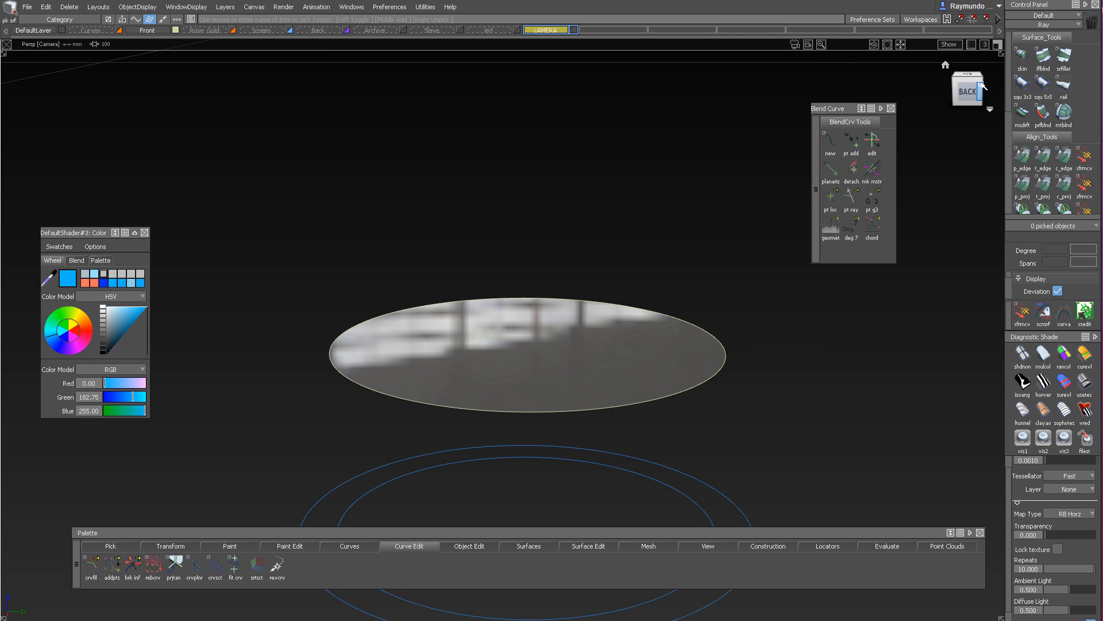
Raise both circle curves vertically to the height of the camera disc, working in the back view
click(968, 90)
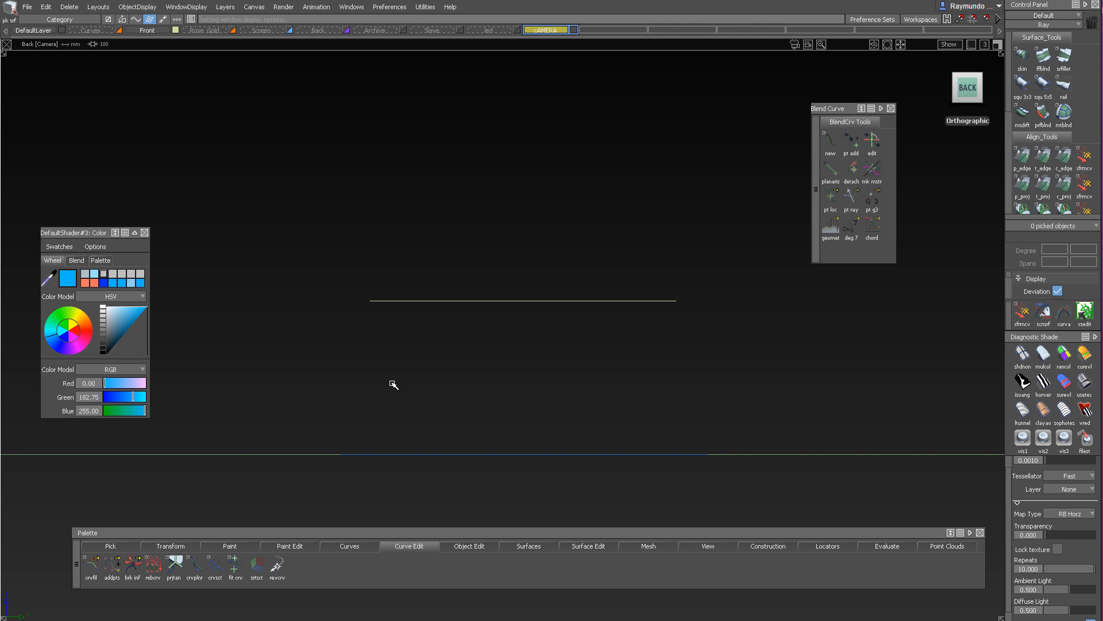
ctrl+shift+drag(737, 448, 771, 463)
ctrl+shift+middle_drag(744, 435, 710, 413)
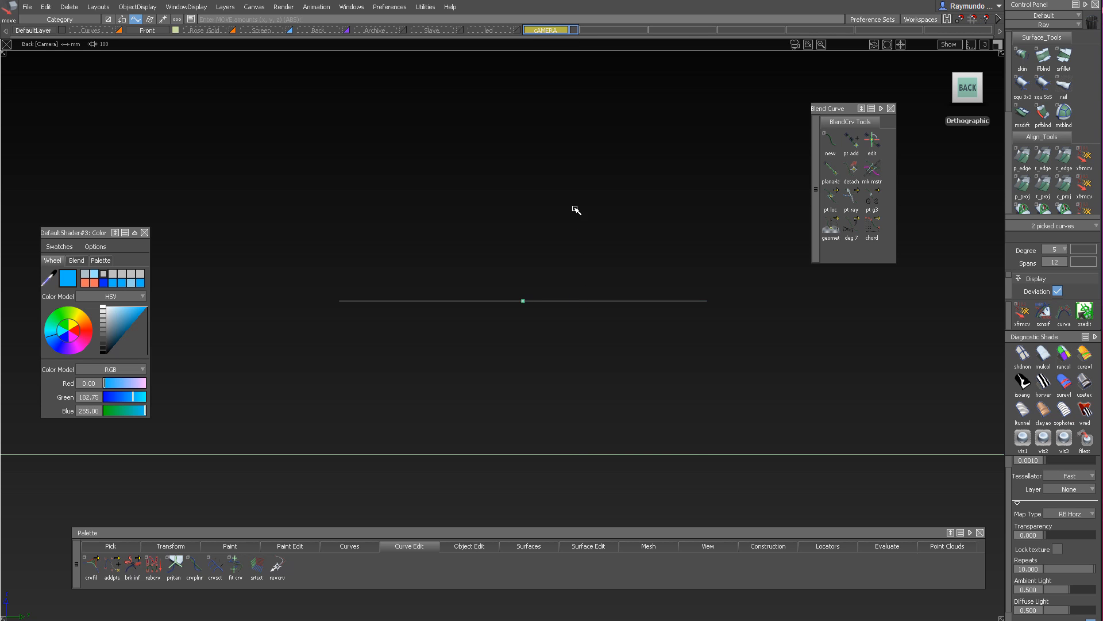
alt+shift+drag(480, 123, 497, 370)
ctrl+shift+drag(497, 377, 518, 241)
alt+shift+drag(519, 244, 526, 181)
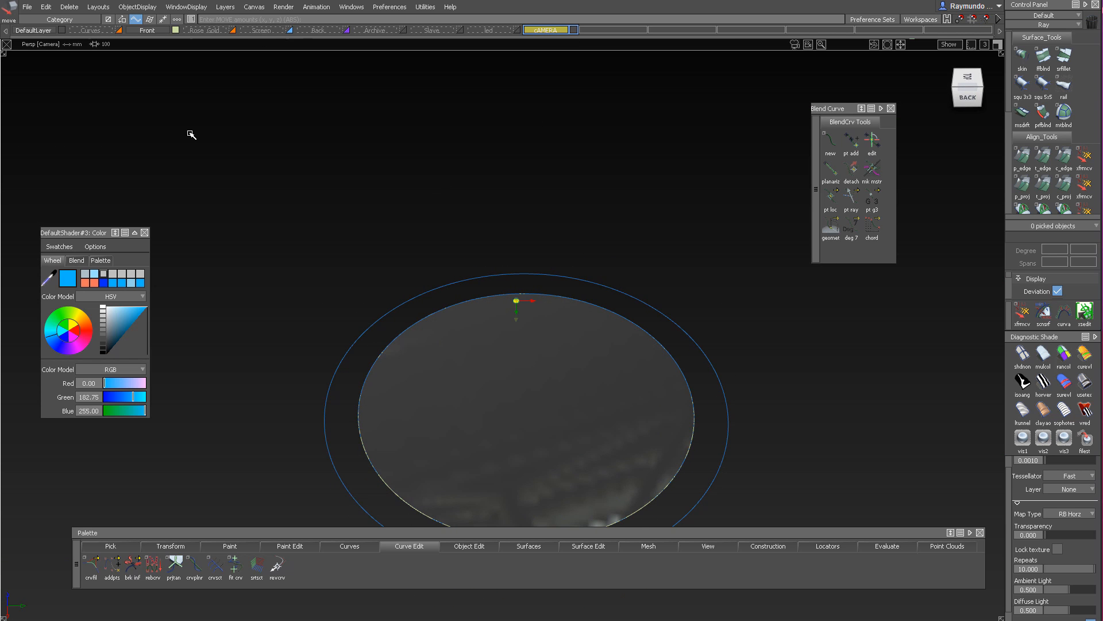
Paste a copy of the inner circle in the top view and scale it to 1.05
click(979, 78)
ctrl+shift+drag(605, 264, 631, 281)
click(627, 291)
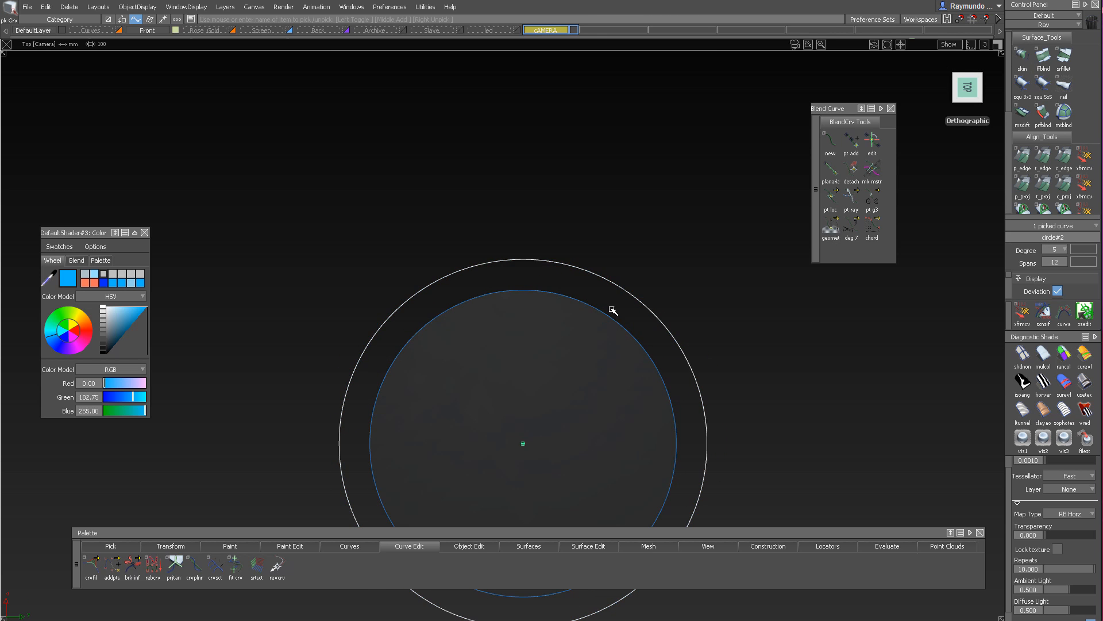
click(612, 314)
alt+shift+right_drag(665, 350, 681, 392)
alt+shift+middle_drag(682, 392, 653, 345)
ctrl+shift+drag(653, 345, 621, 230)
ctrl+shift+drag(615, 197, 692, 284)
click(694, 288)
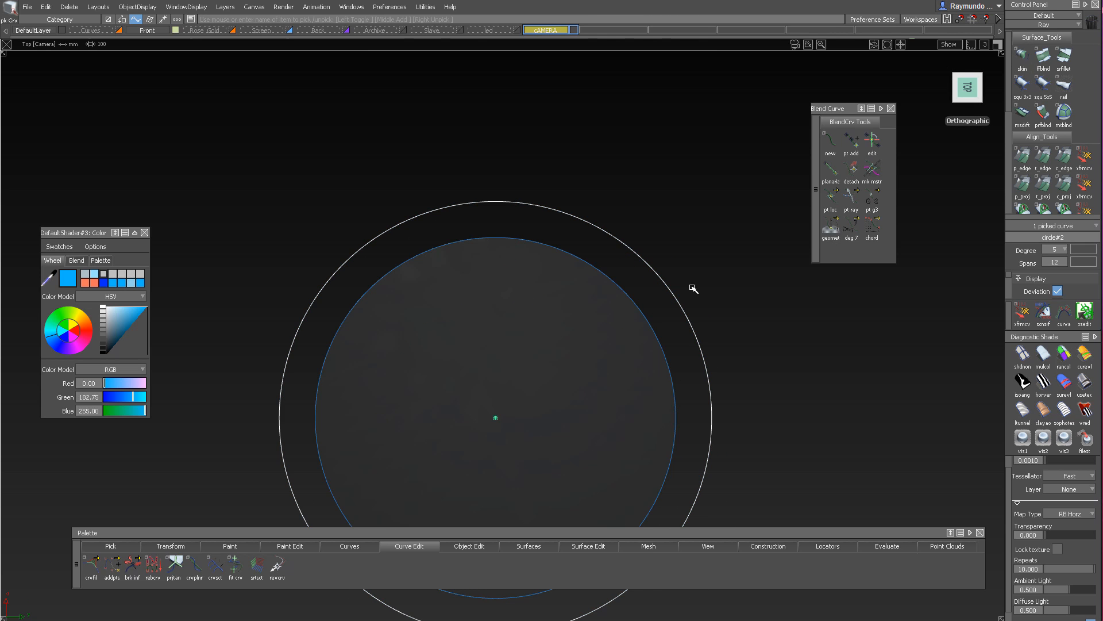
click(629, 292)
ctrl+shift+drag(679, 348, 650, 276)
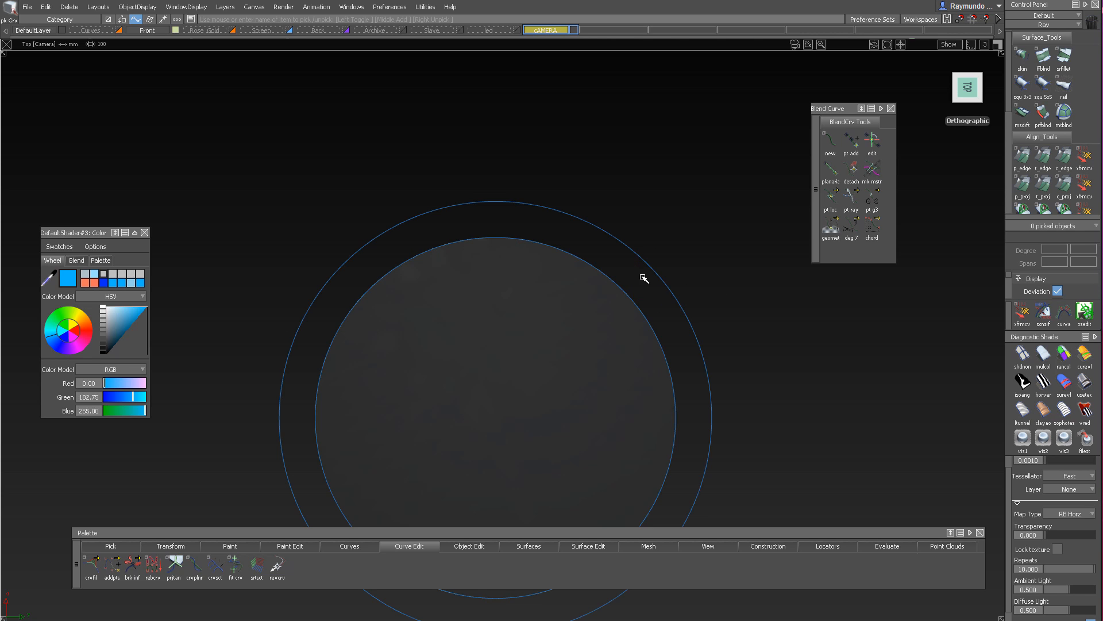
click(632, 293)
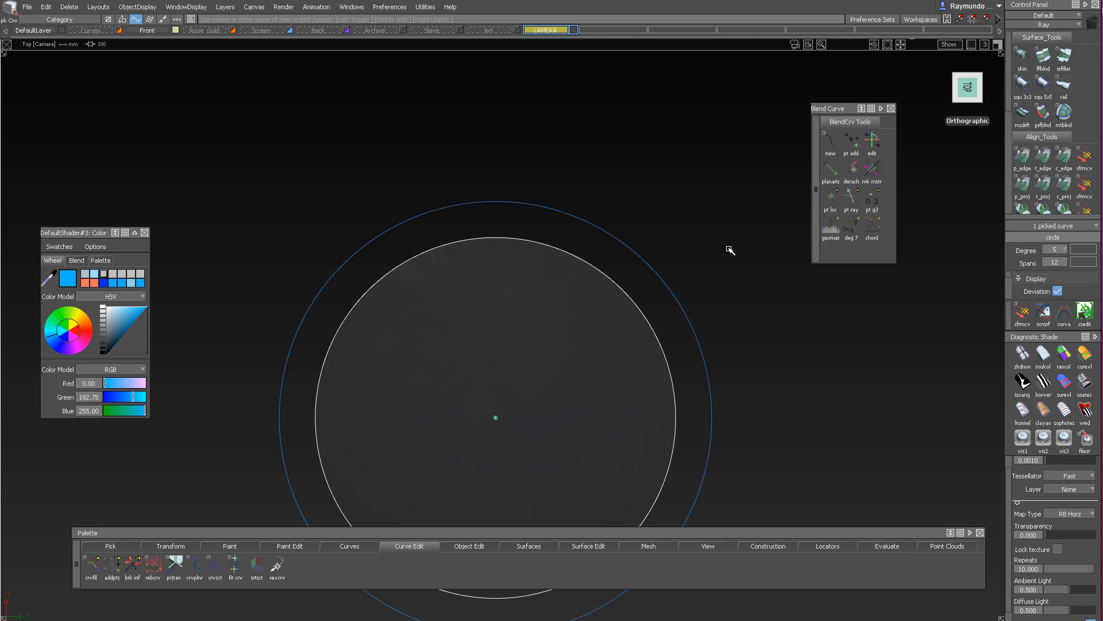
key(ctrl+v)
ctrl+shift+middle_drag(730, 250, 760, 250)
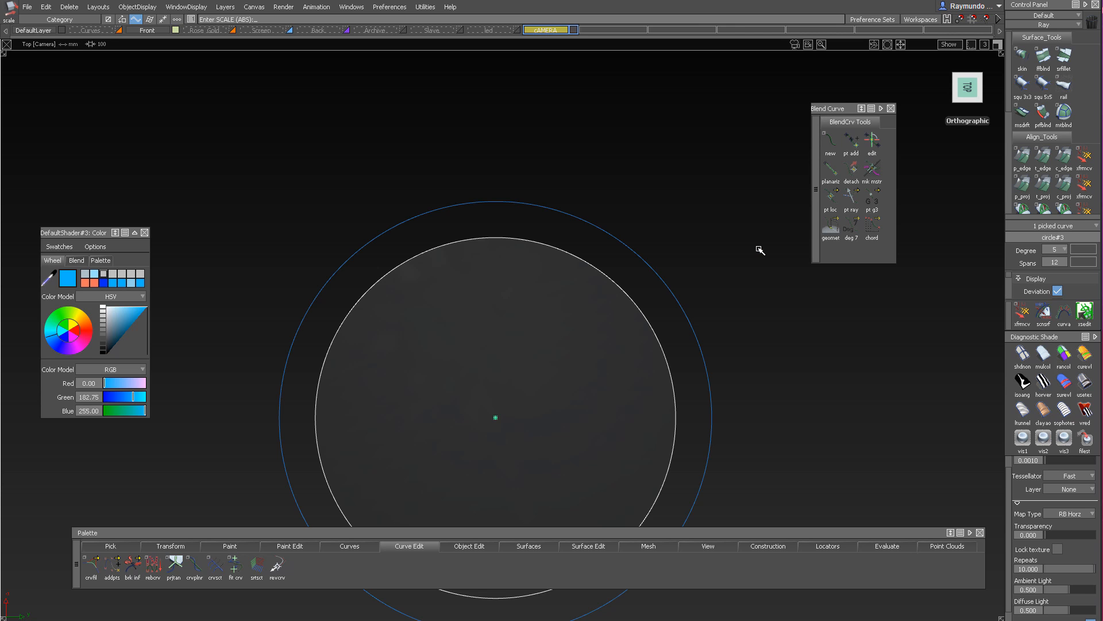
text(1.05)
key(Return)
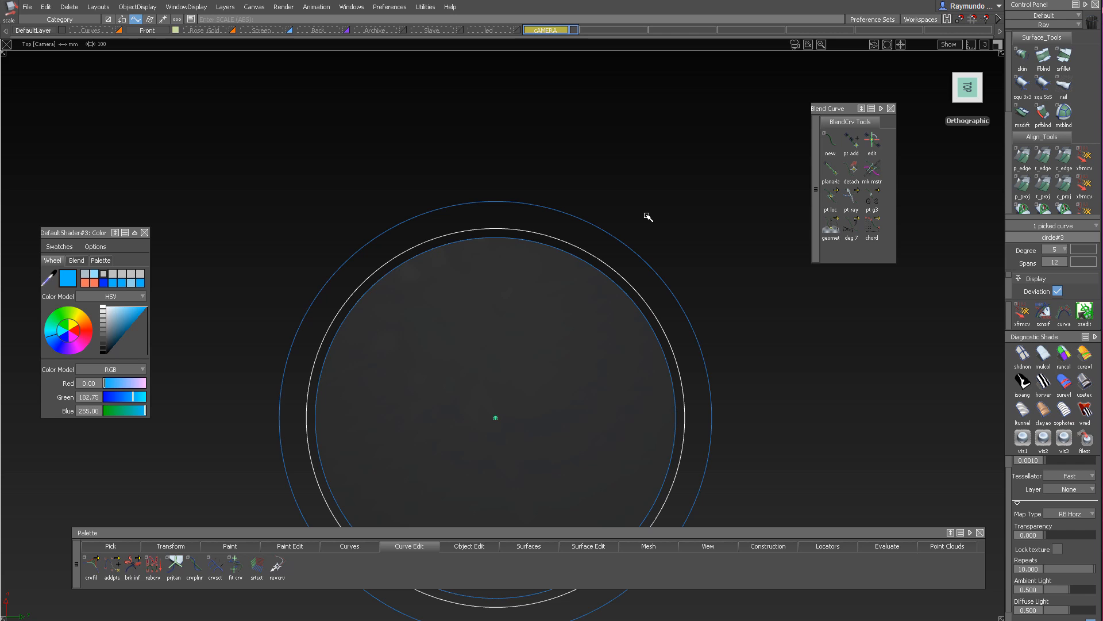
Paste a second copy of the inner circle and scale it up to just inside the outer circle
key(ctrl+v)
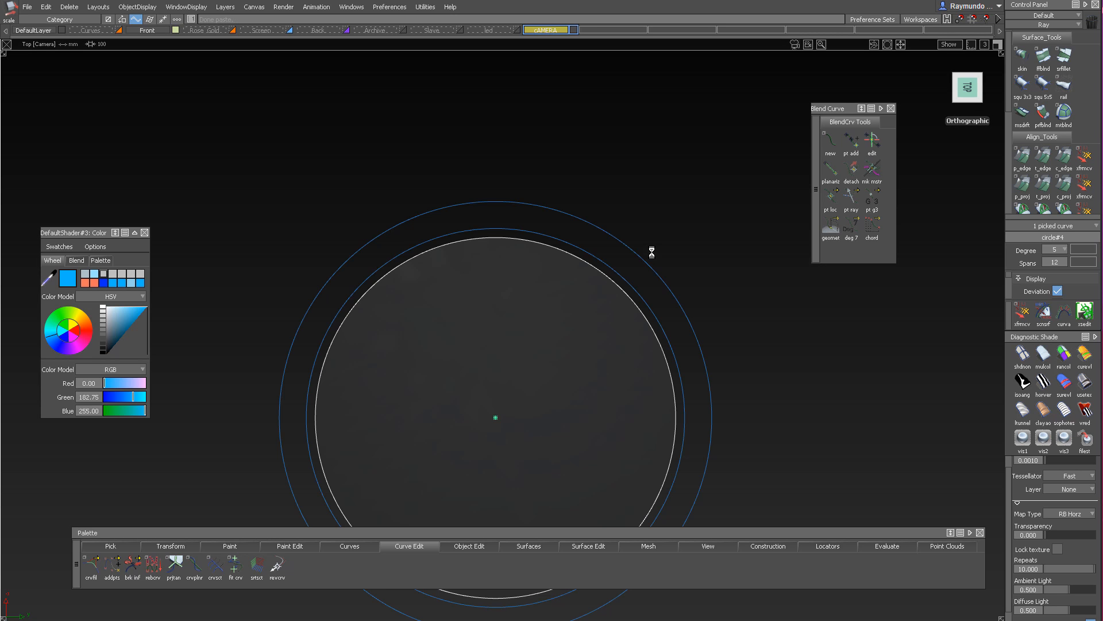
ctrl+shift+middle_drag(650, 251, 677, 254)
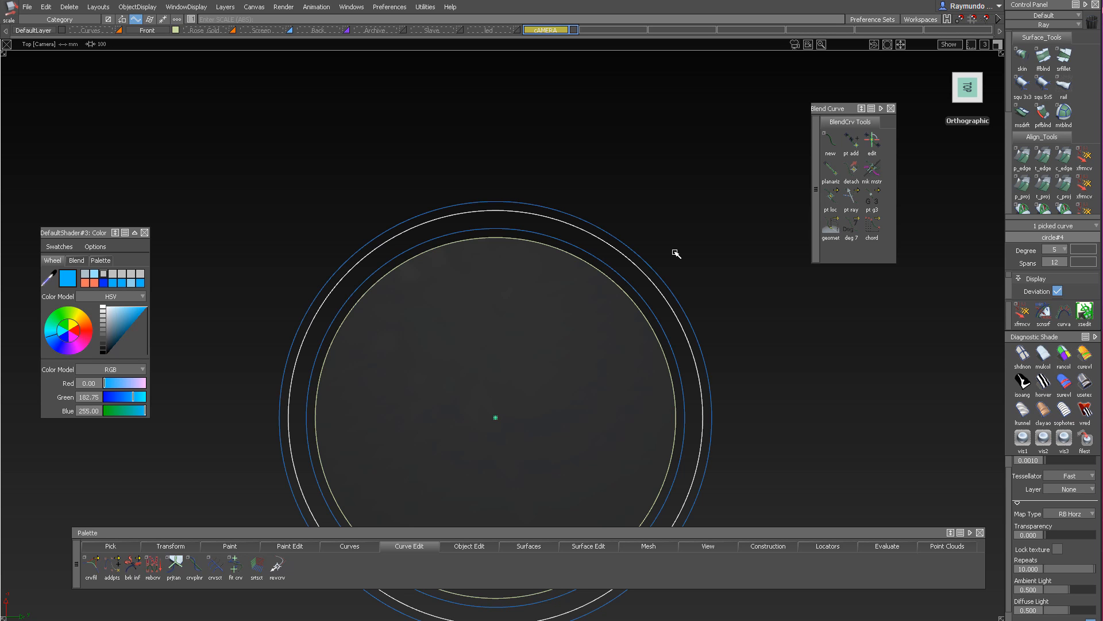
Pick the two intermediate circles and raise them slightly above the inner and outer circles in the back view
ctrl+shift+drag(586, 301, 621, 264)
click(602, 249)
shift+click(610, 241)
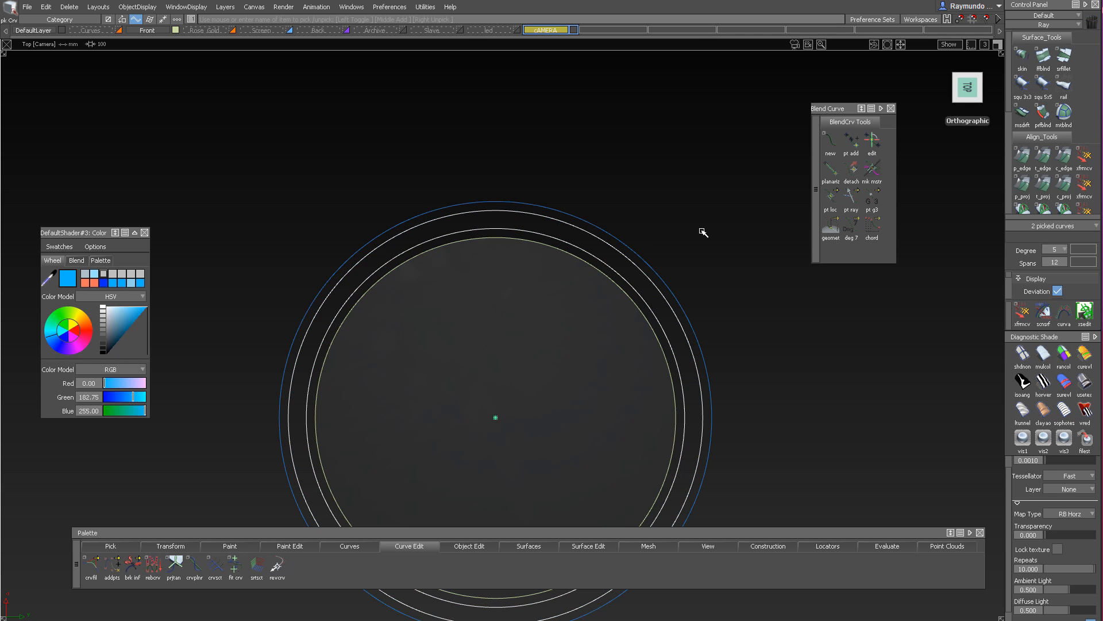
click(966, 111)
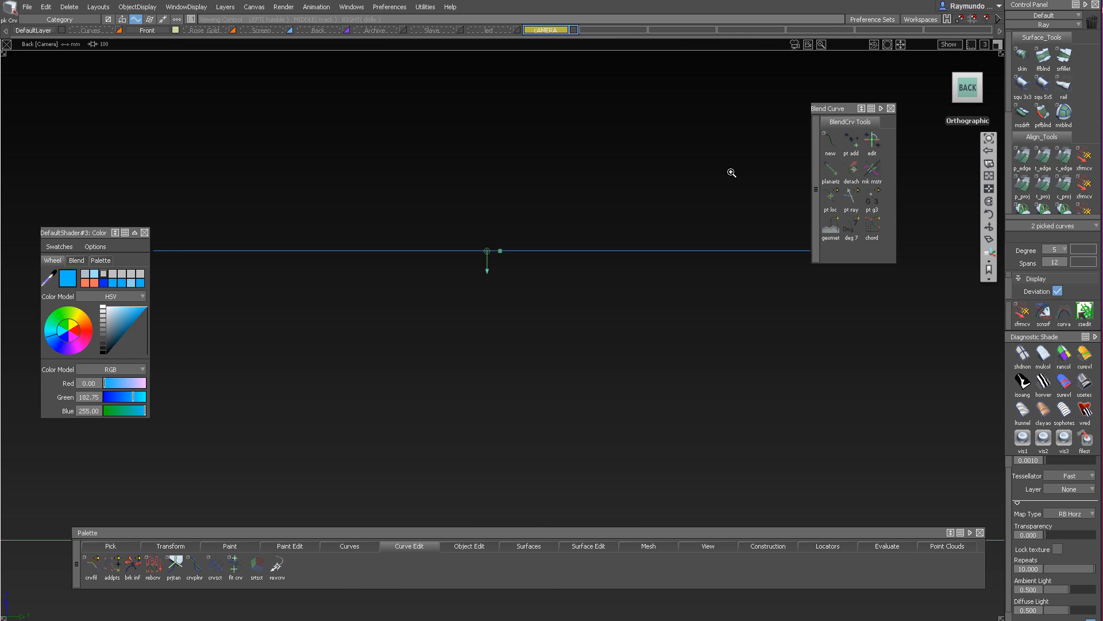
mouse_move(611, 216)
ctrl+shift+mouse_down()
mouse_move(608, 192)
mouse_move(612, 202)
ctrl+shift+mouse_up()
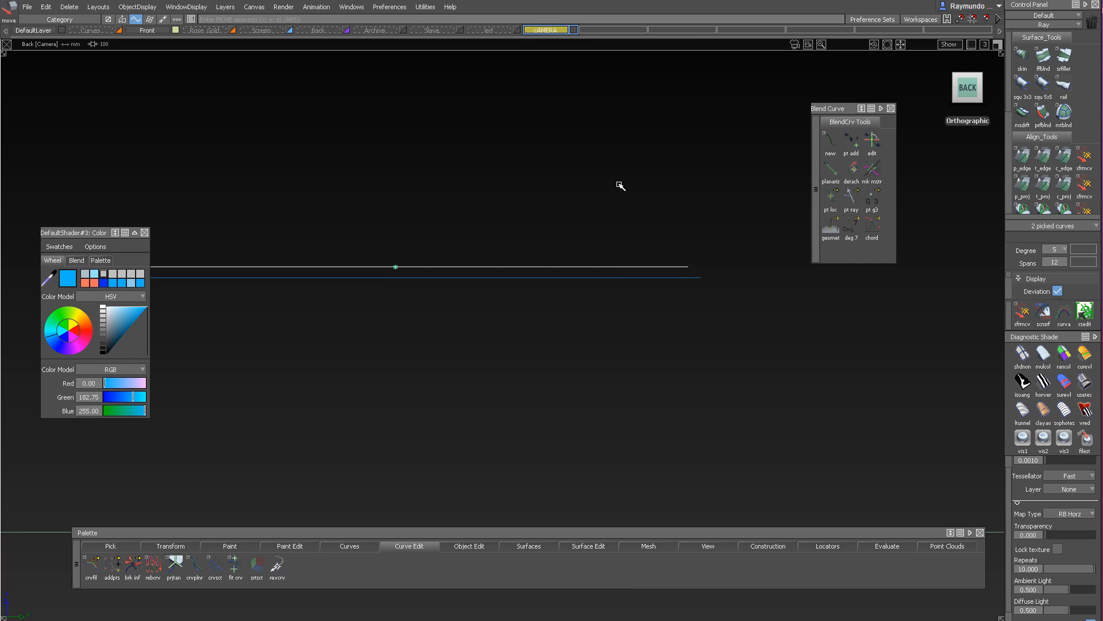
alt+shift+right_drag(640, 167, 621, 186)
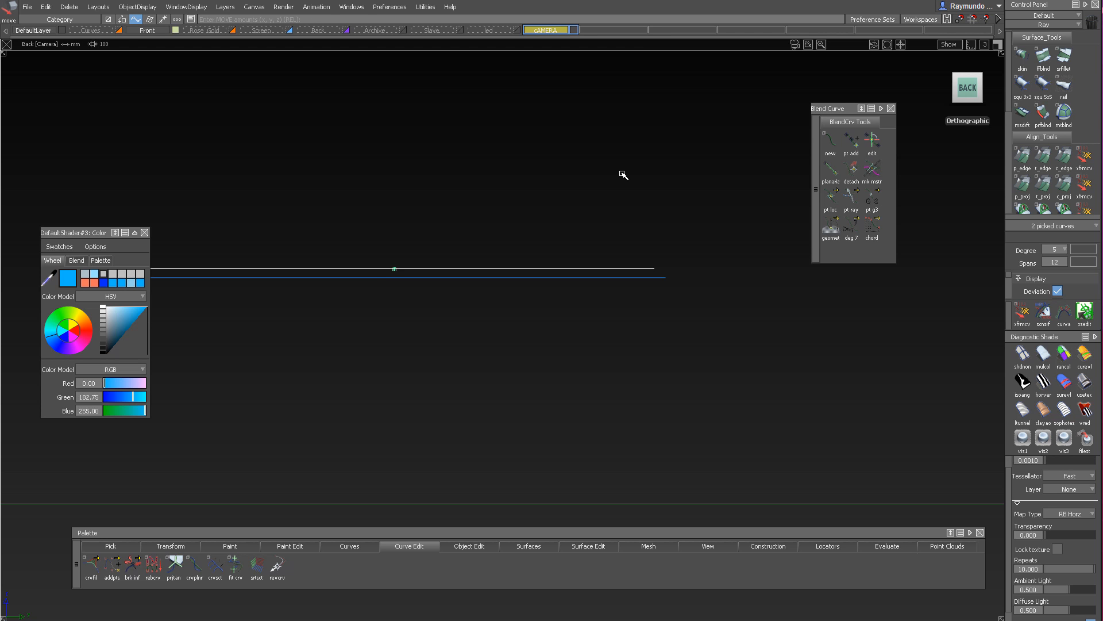
Pick all four concentric circles in perspective and isolate them from the camera disc
alt+shift+drag(532, 219, 453, 367)
mouse_move(453, 368)
alt+shift+right_down()
mouse_move(529, 310)
mouse_move(543, 314)
alt+shift+right_up()
ctrl+shift+drag(628, 396, 632, 332)
drag(643, 378, 694, 381)
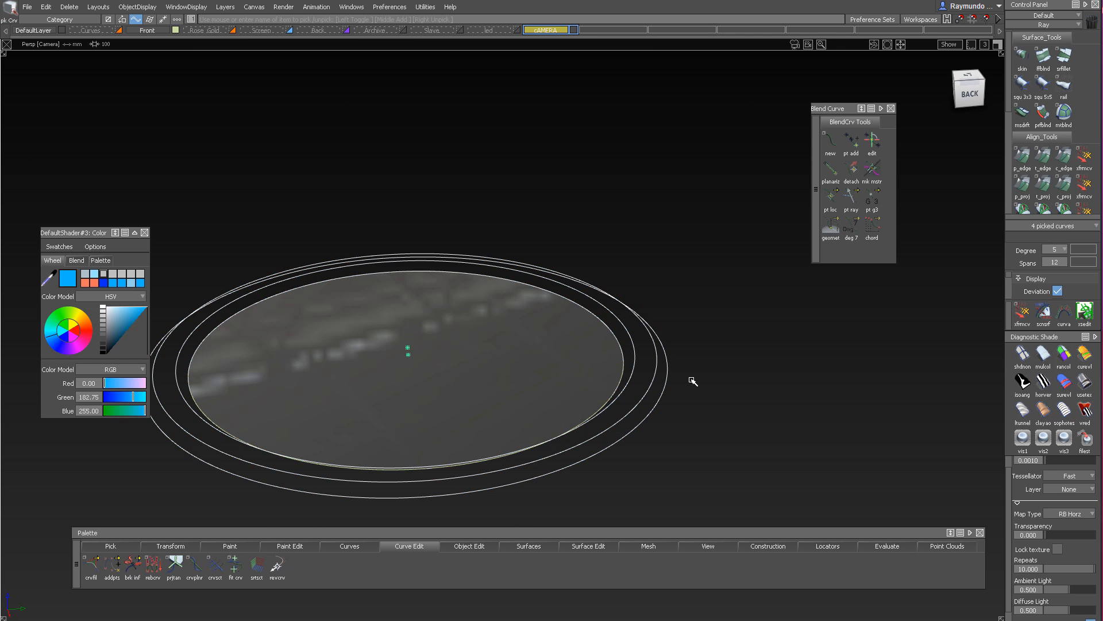
Skin three surfaces between neighbouring circles to form the inner wall, top face and outer wall of the ring
ctrl+shift+drag(652, 475, 617, 331)
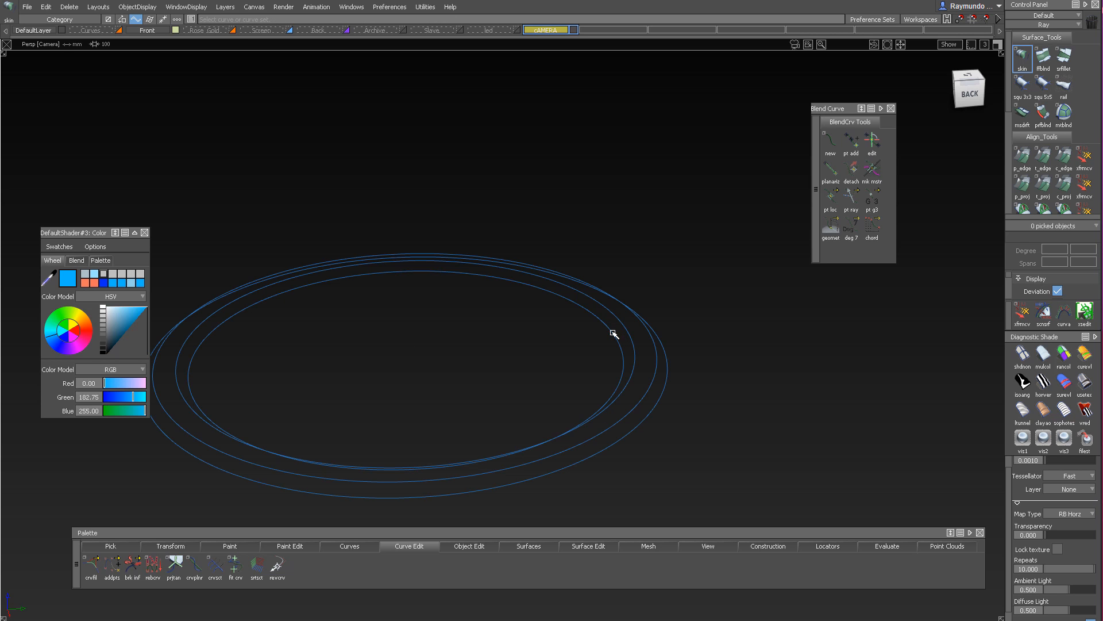
click(623, 330)
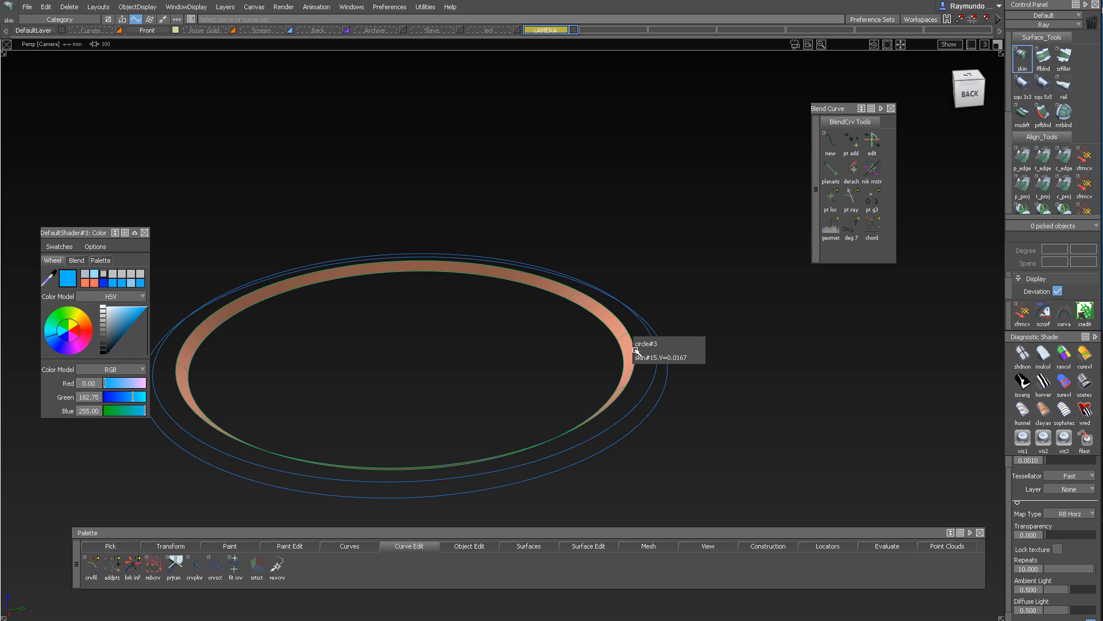
click(658, 375)
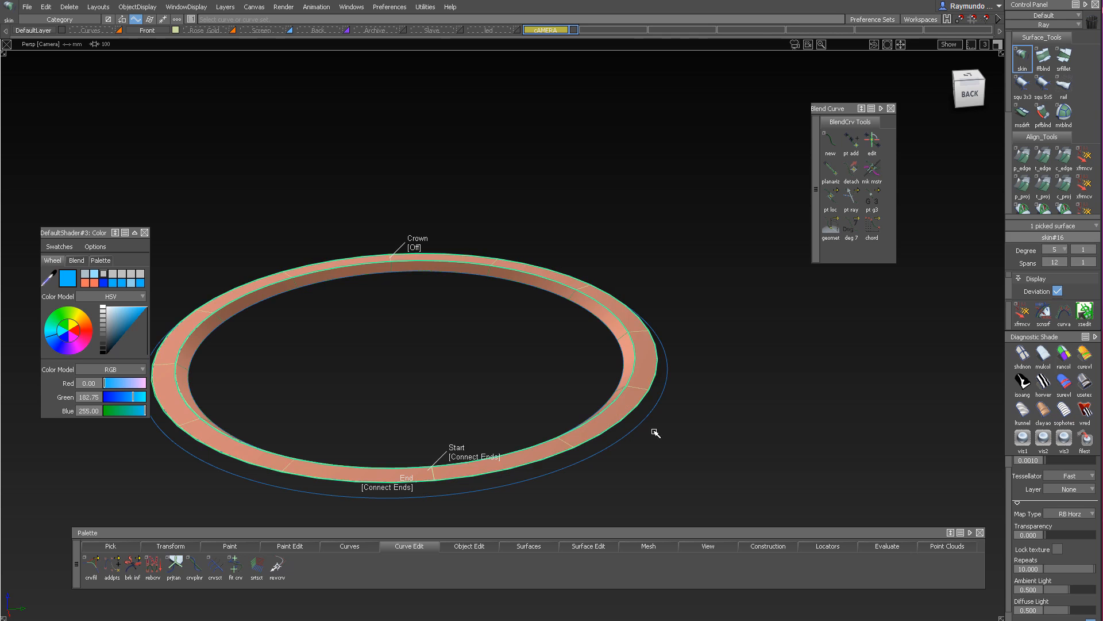
click(666, 376)
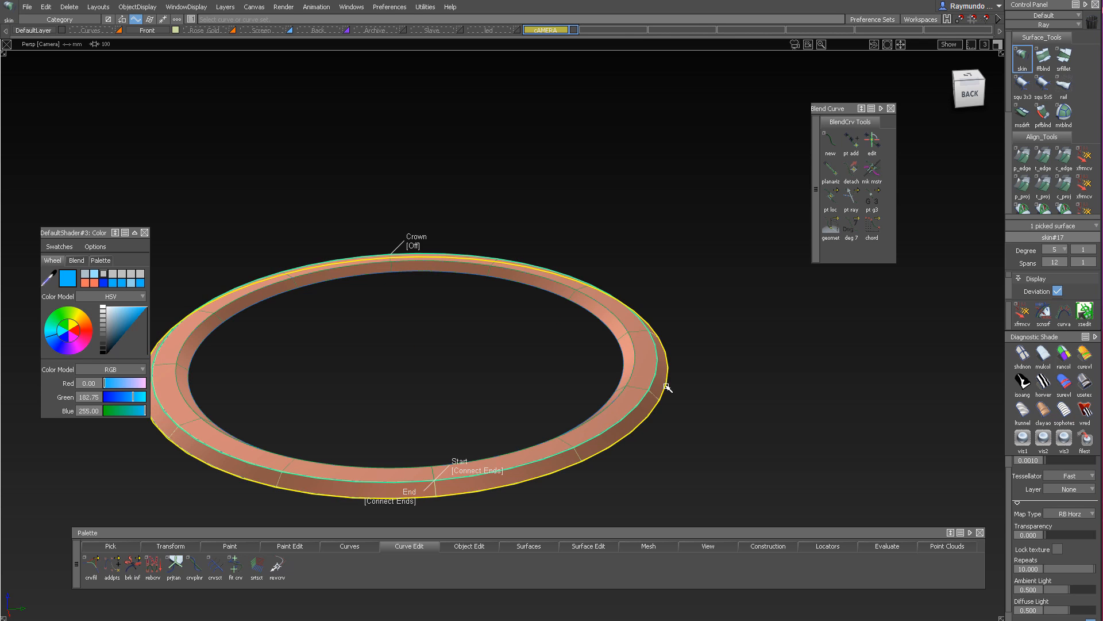
Leave the Skin tool and redisplay the hidden disc and panel surfaces around the new ring
ctrl+shift+drag(697, 434, 667, 311)
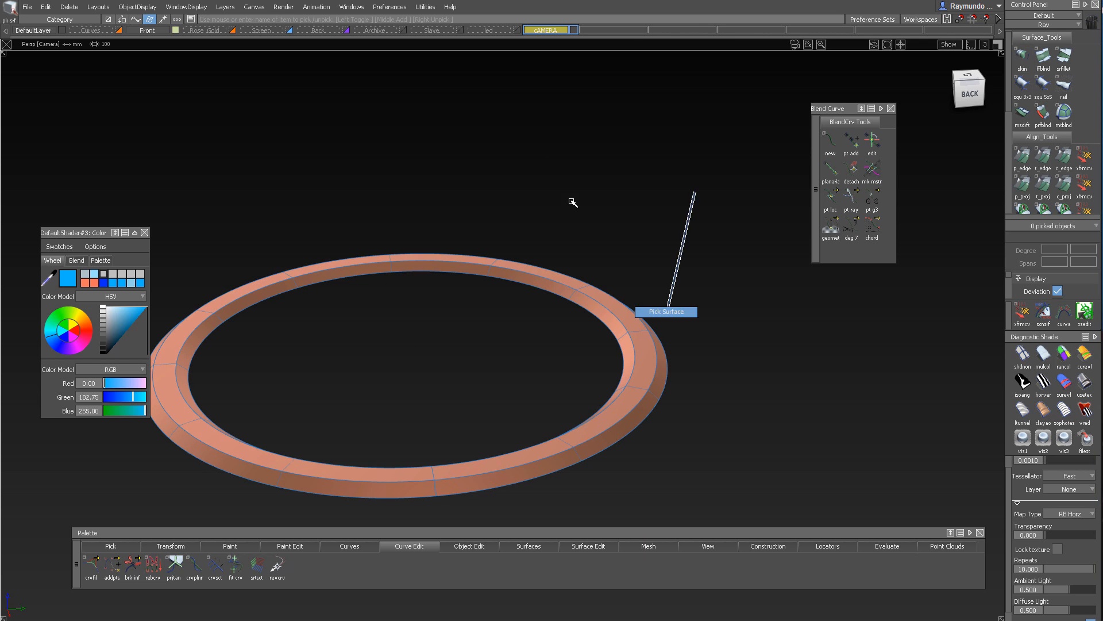
drag(571, 202, 655, 395)
ctrl+shift+drag(708, 440, 708, 232)
key(alt+v)
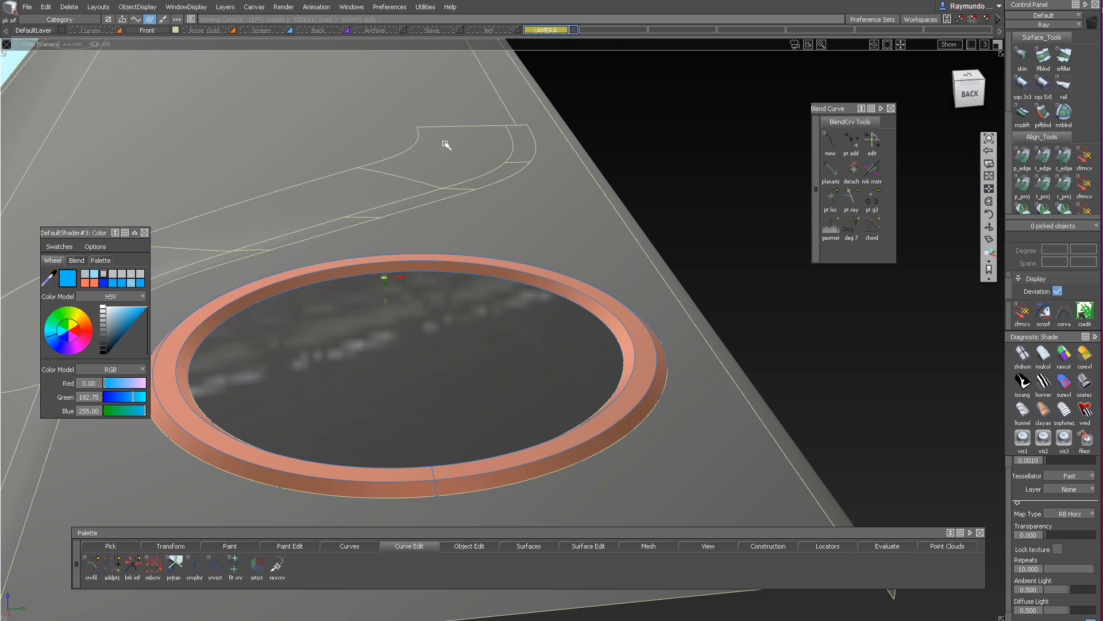
Examine the new camera ring against the surrounding panel from several angles, both close up and zoomed out
alt+shift+drag(446, 143, 410, 337)
key(alt+t)
alt+shift+right_drag(411, 336, 293, 339)
alt+shift+drag(293, 339, 310, 241)
alt+shift+right_drag(310, 242, 254, 229)
alt+shift+drag(253, 229, 379, 279)
alt+shift+right_drag(379, 278, 477, 141)
key(alt+t)
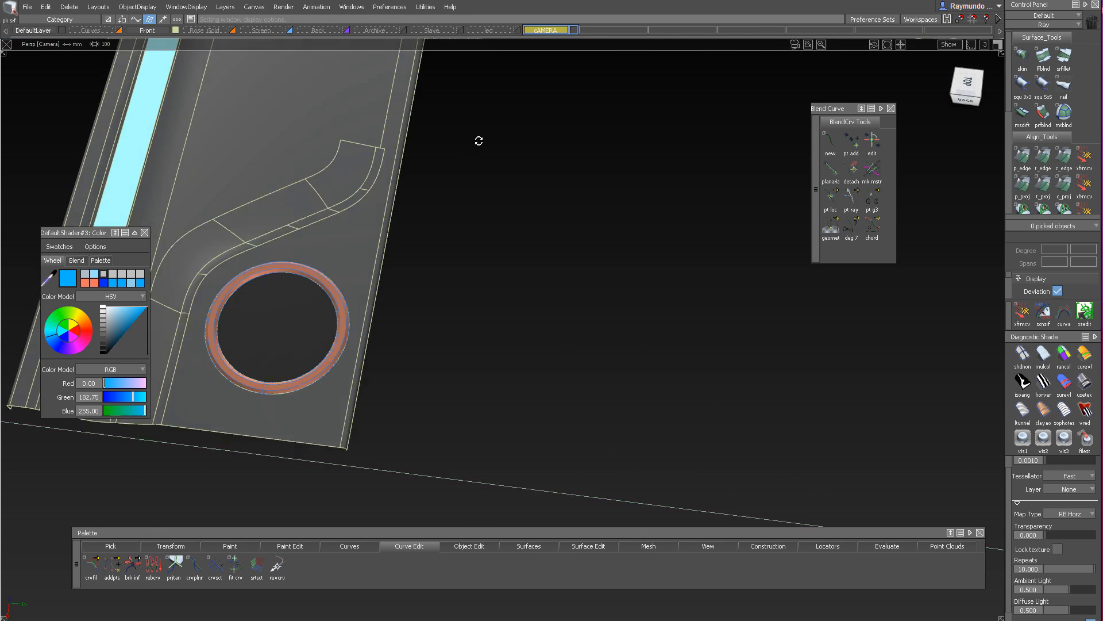
alt+shift+drag(477, 140, 460, 63)
alt+shift+middle_drag(459, 64, 362, 239)
alt+shift+right_drag(362, 239, 299, 265)
alt+shift+click(379, 340)
alt+shift+right_drag(379, 340, 460, 328)
alt+shift+drag(460, 328, 614, 313)
key(alt+t)
alt+shift+right_drag(615, 313, 517, 316)
alt+shift+drag(517, 316, 379, 411)
alt+shift+right_drag(379, 411, 457, 371)
alt+shift+middle_drag(457, 371, 455, 394)
alt+shift+drag(455, 394, 499, 460)
alt+shift+right_drag(498, 460, 457, 458)
alt+shift+drag(457, 458, 372, 281)
alt+shift+right_drag(372, 281, 339, 273)
key(alt+t)
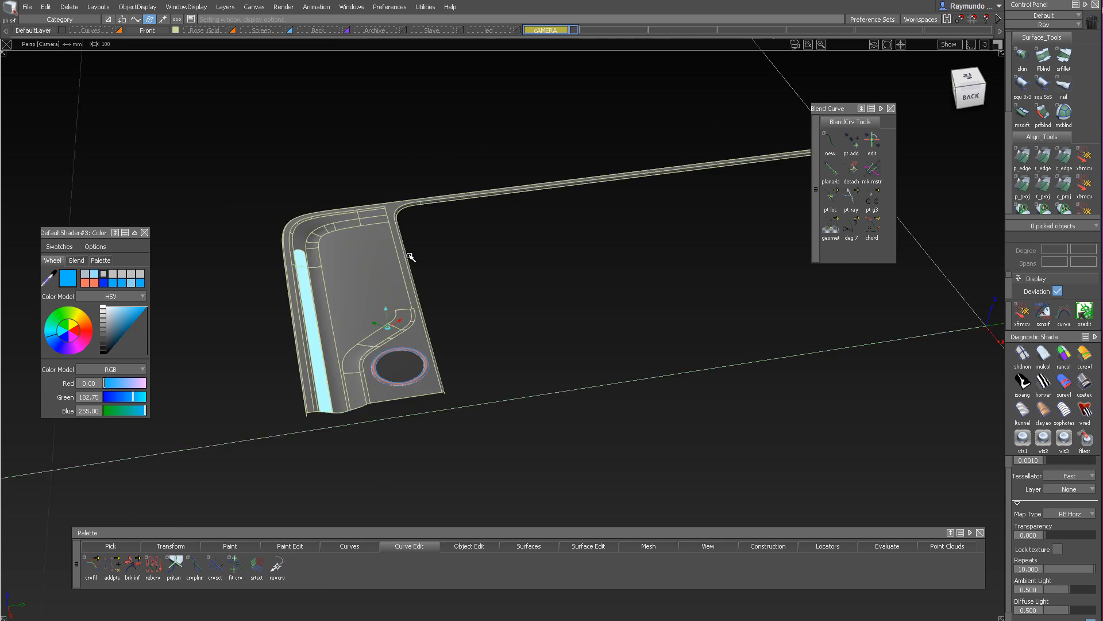
Pick the camera ring's surfaces on the front panel and assign them to the Front layer
alt+shift+drag(411, 257, 367, 348)
drag(147, 28, 151, 86)
alt+shift+drag(533, 375, 661, 424)
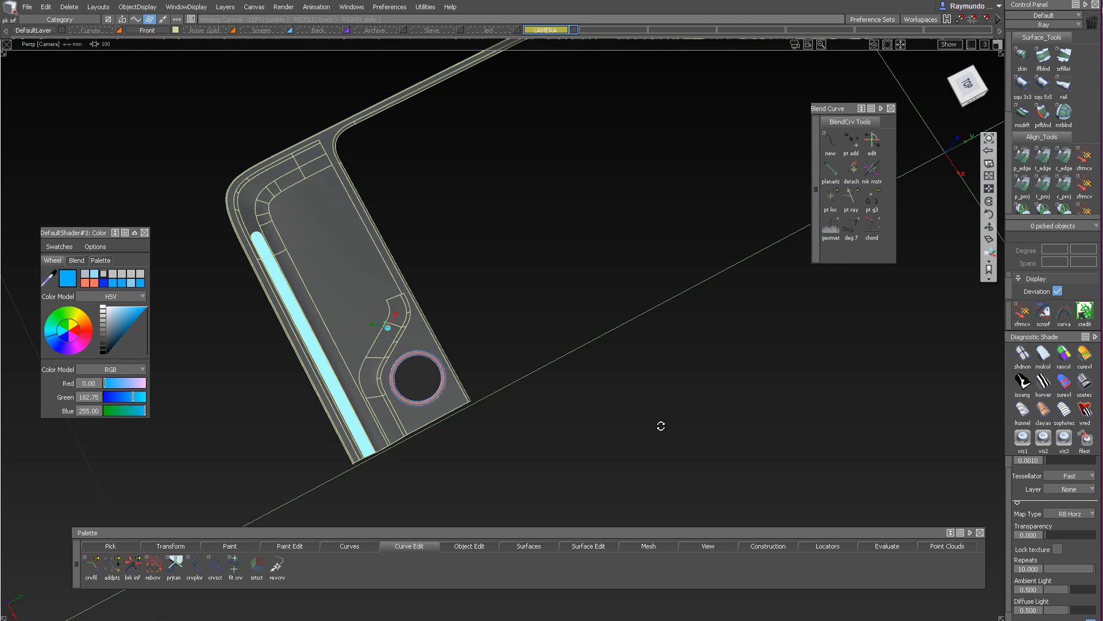
alt+shift+right_drag(660, 423, 522, 421)
alt+shift+drag(522, 421, 379, 420)
alt+shift+middle_drag(379, 420, 98, 446)
alt+shift+right_drag(97, 446, 46, 446)
alt+shift+right_drag(800, 285, 790, 319)
alt+shift+middle_drag(115, 414, 771, 162)
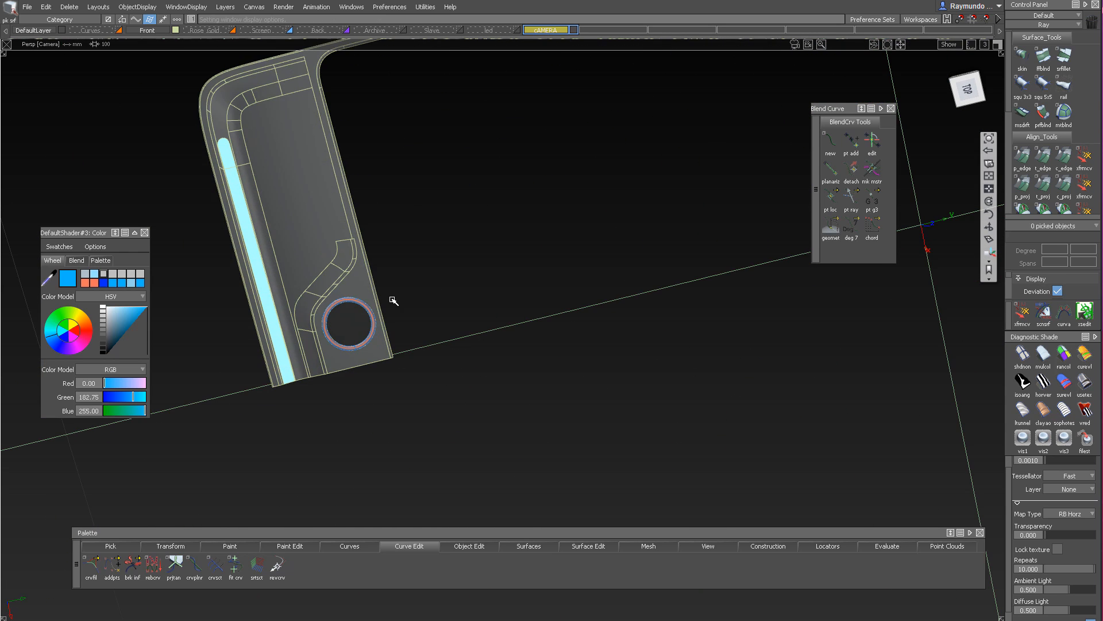
alt+shift+right_drag(321, 310, 404, 322)
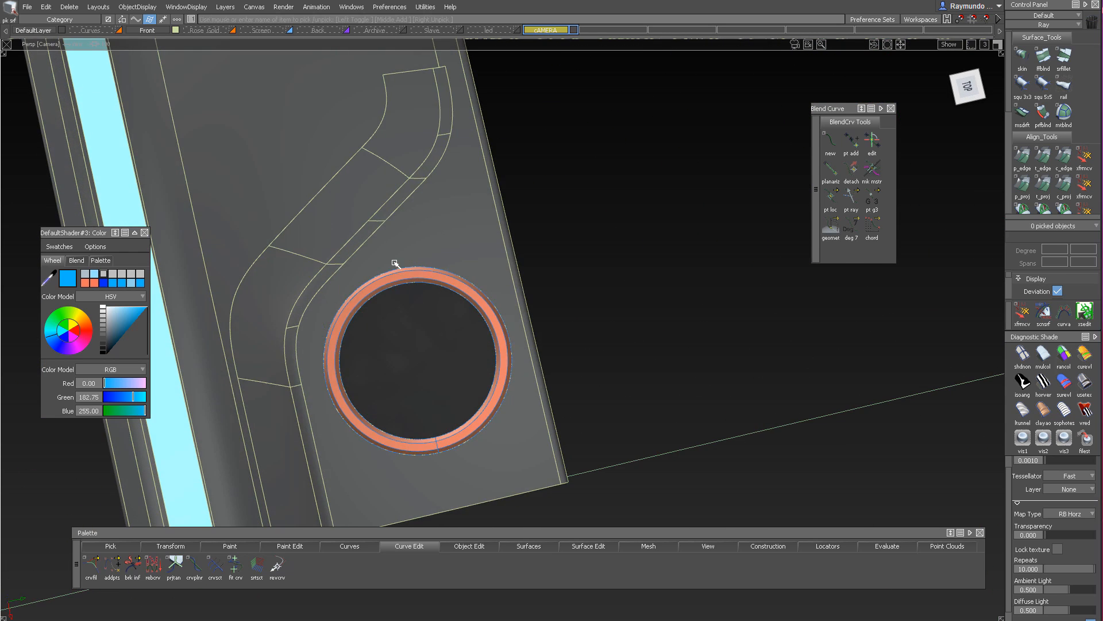
drag(421, 269, 472, 336)
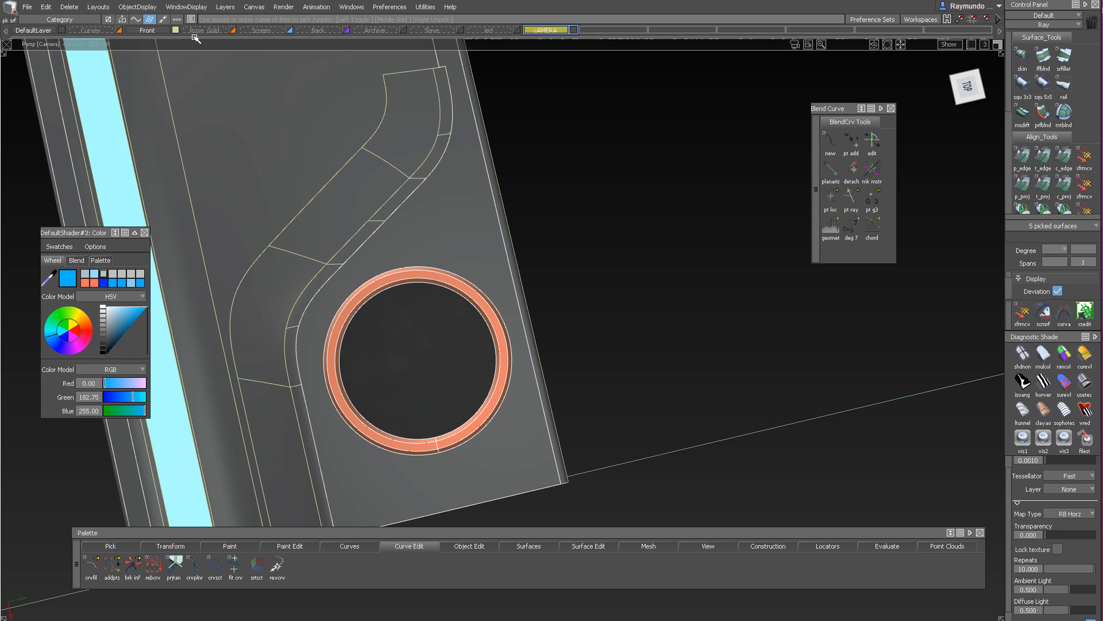
drag(147, 31, 153, 51)
click(605, 254)
Pick all surfaces of the modelled half of the device and create a mirrored duplicate of them
alt+shift+right_drag(606, 253, 506, 252)
alt+shift+drag(506, 252, 535, 299)
alt+shift+middle_drag(535, 298, 525, 268)
ctrl+shift+drag(411, 162, 413, 189)
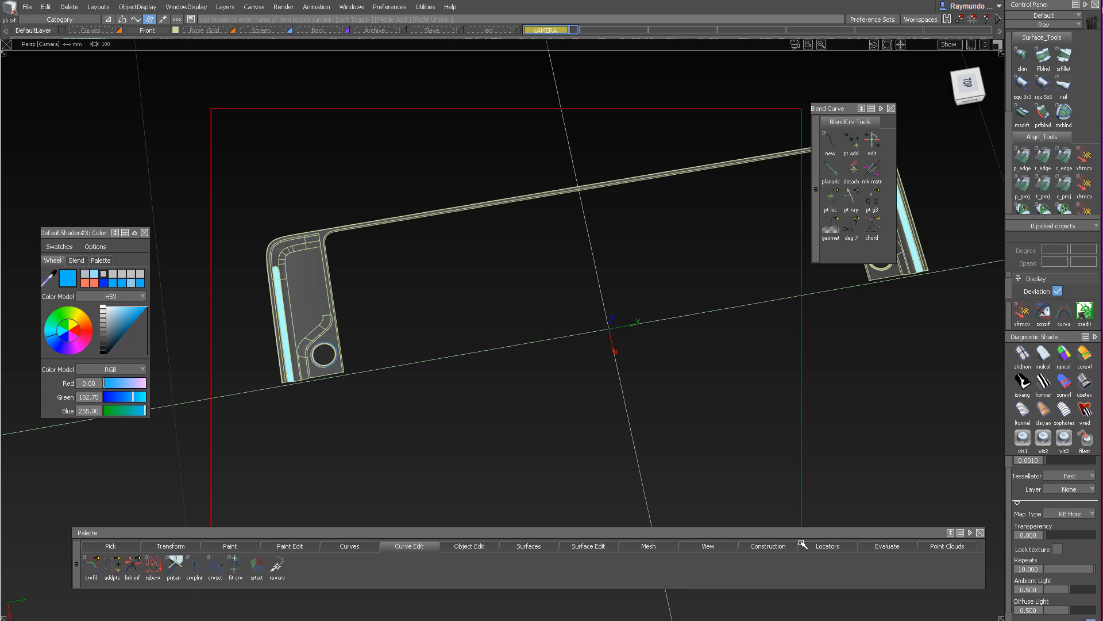
drag(211, 109, 665, 505)
click(46, 8)
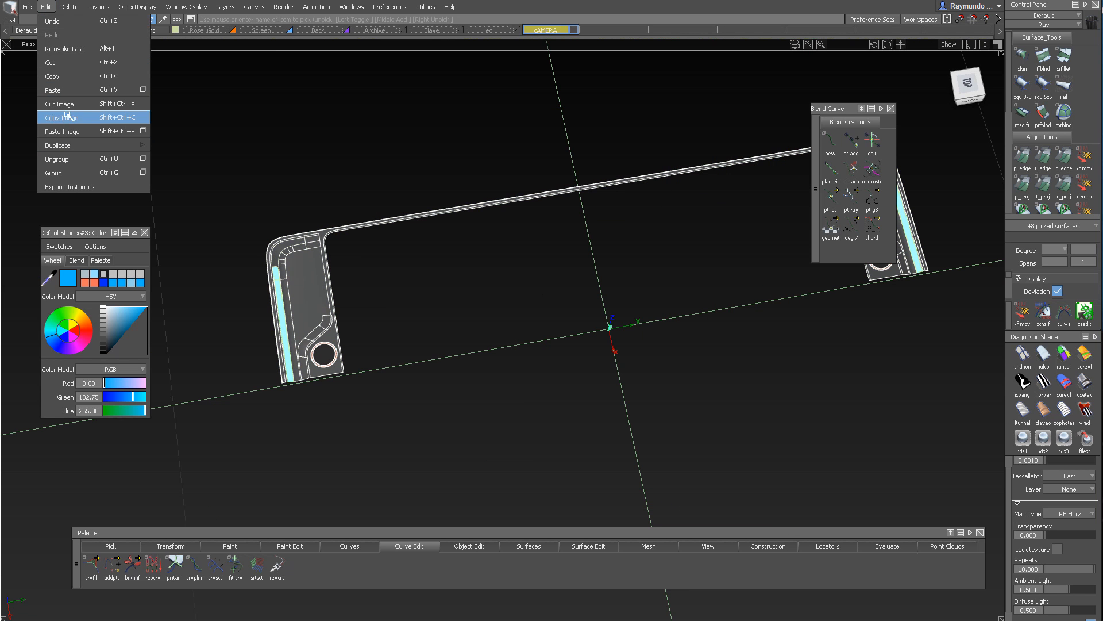
mouse_move(82, 148)
click(173, 165)
Clear the selection and examine the two ringed cameras on the mirrored panel from several angles
mouse_move(438, 336)
alt+shift+mouse_down()
mouse_move(473, 343)
mouse_move(521, 325)
alt+shift+mouse_up()
ctrl+shift+drag(535, 301, 466, 222)
alt+shift+drag(439, 281, 376, 364)
alt+shift+right_drag(377, 364, 362, 329)
alt+shift+drag(362, 330, 34, 212)
alt+shift+middle_drag(370, 247, 574, 107)
alt+shift+drag(506, 201, 565, 264)
alt+shift+right_drag(565, 264, 591, 185)
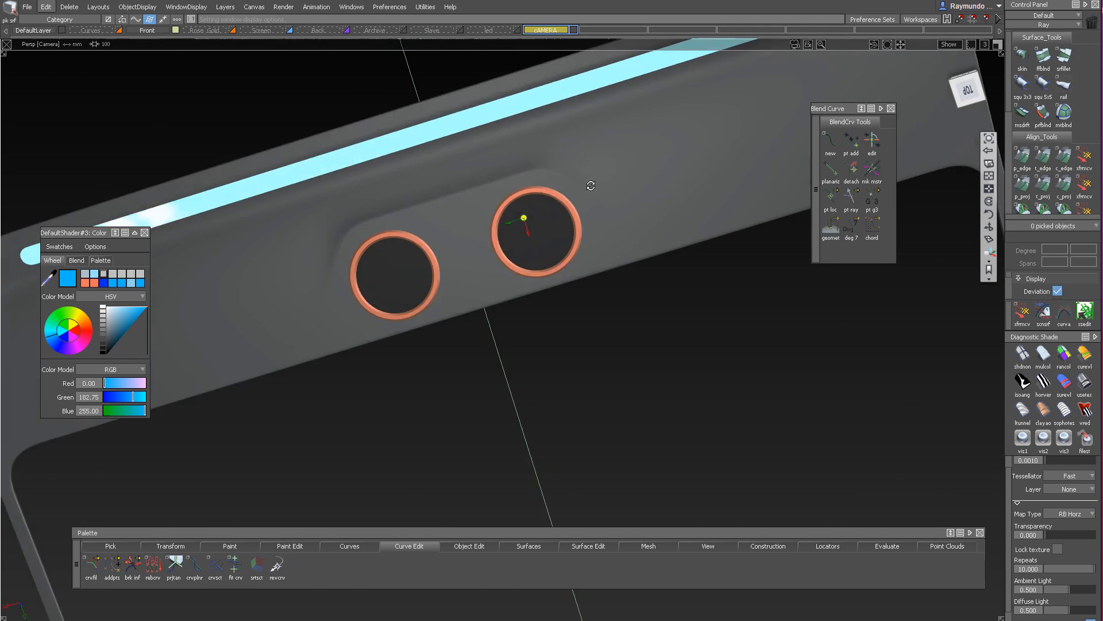
alt+shift+drag(591, 185, 593, 115)
alt+shift+right_drag(593, 116, 663, 42)
alt+shift+drag(664, 42, 783, 164)
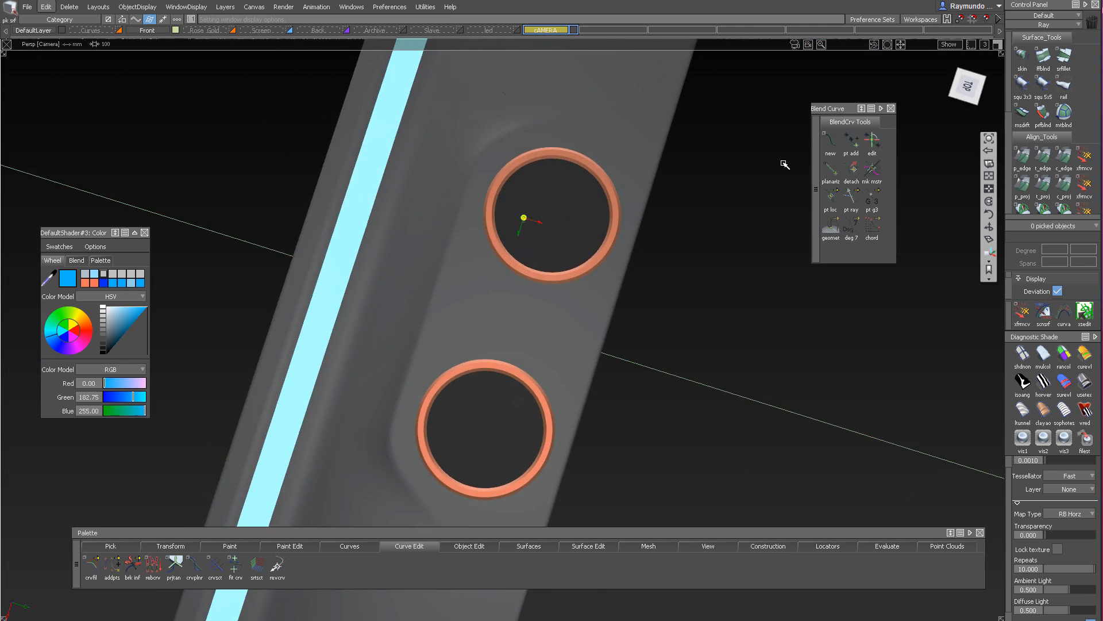
Examine the whole mirrored device frame, the ringed cameras and both end panels from several angles and distances
alt+shift+right_drag(783, 165, 626, 189)
alt+shift+drag(626, 189, 666, 173)
alt+shift+middle_drag(667, 172, 512, 170)
alt+shift+drag(512, 170, 524, 82)
alt+shift+right_drag(524, 81, 408, 109)
alt+shift+drag(408, 109, 454, 286)
alt+shift+middle_drag(453, 286, 365, 373)
alt+shift+right_drag(365, 373, 515, 302)
alt+shift+middle_drag(515, 303, 534, 300)
ctrl+shift+right_drag(534, 301, 483, 236)
alt+shift+middle_drag(483, 237, 596, 236)
alt+shift+right_drag(596, 237, 626, 239)
alt+shift+drag(626, 239, 587, 293)
alt+shift+right_drag(587, 293, 493, 337)
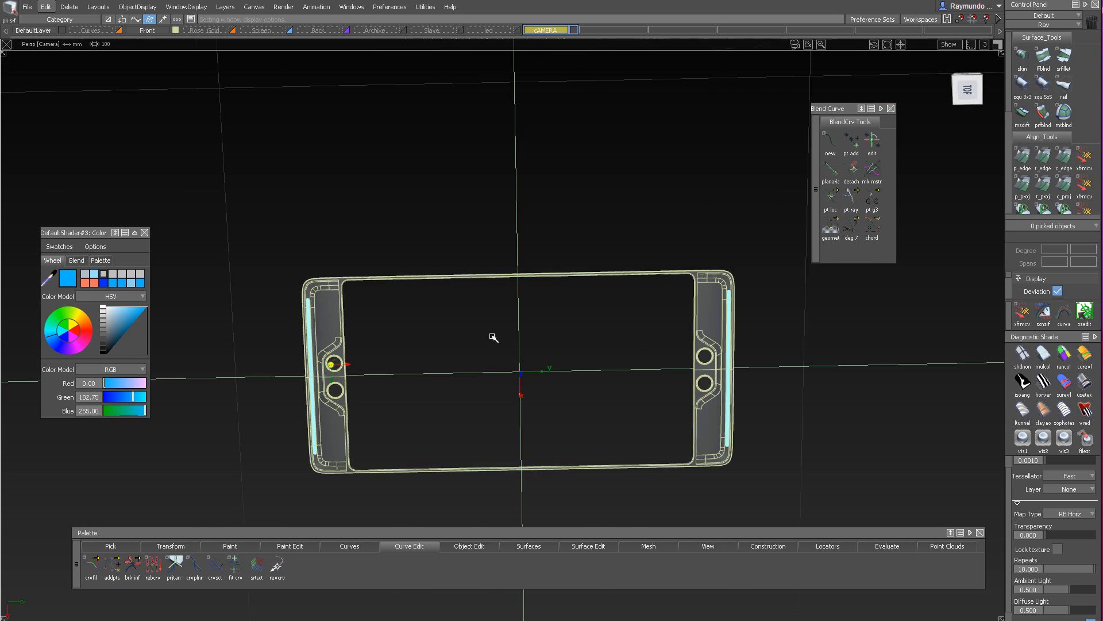
alt+shift+drag(339, 373, 352, 348)
alt+shift+right_drag(352, 348, 303, 298)
alt+shift+middle_drag(940, 322, 801, 322)
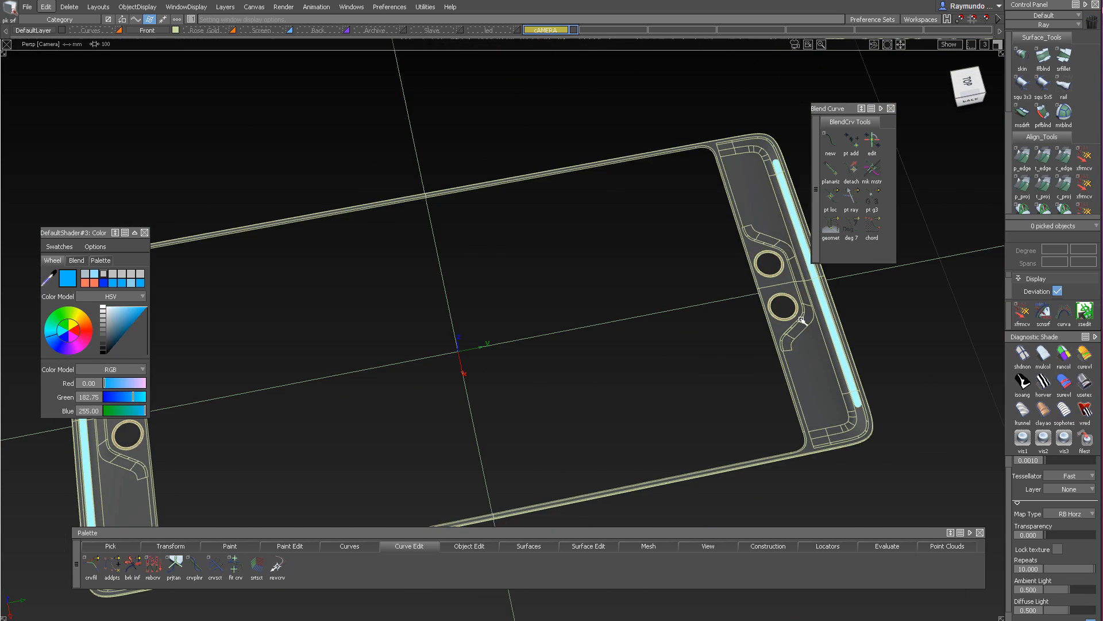
alt+shift+right_drag(802, 322, 897, 325)
alt+shift+drag(896, 326, 963, 360)
alt+shift+right_drag(964, 360, 649, 274)
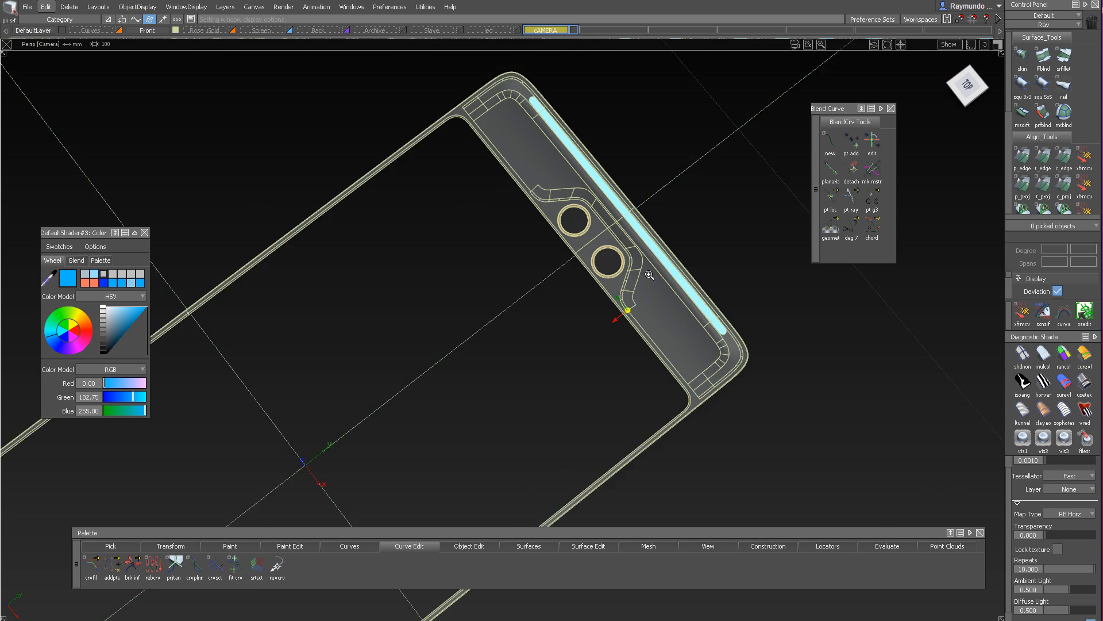
Inspect the far end panel's light strip, camera rings and stepped contour close up, then the complete front
alt+shift+right_drag(580, 236, 702, 217)
alt+shift+drag(702, 217, 598, 179)
alt+shift+right_drag(597, 180, 624, 247)
alt+shift+drag(657, 249, 623, 313)
alt+shift+right_drag(623, 313, 554, 293)
alt+shift+drag(554, 294, 372, 257)
alt+shift+right_drag(372, 256, 424, 259)
alt+shift+drag(424, 258, 454, 165)
alt+shift+right_drag(454, 165, 404, 189)
alt+shift+drag(404, 190, 613, 274)
alt+shift+right_drag(614, 273, 584, 214)
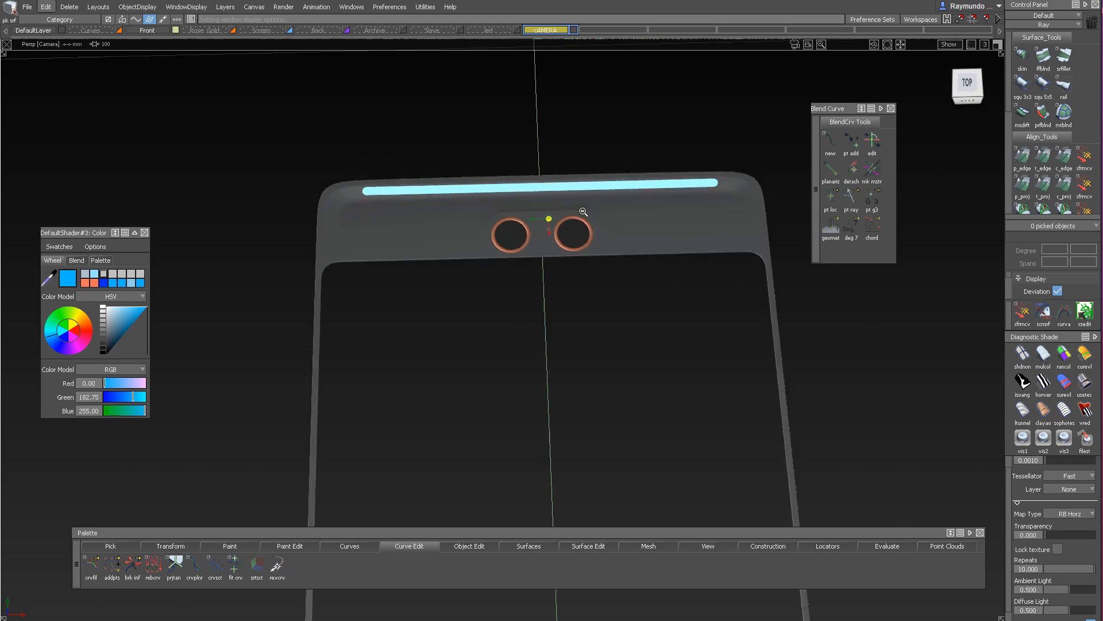
alt+shift+drag(584, 214, 547, 119)
alt+shift+middle_drag(547, 119, 584, 25)
alt+shift+right_drag(485, 369, 536, 319)
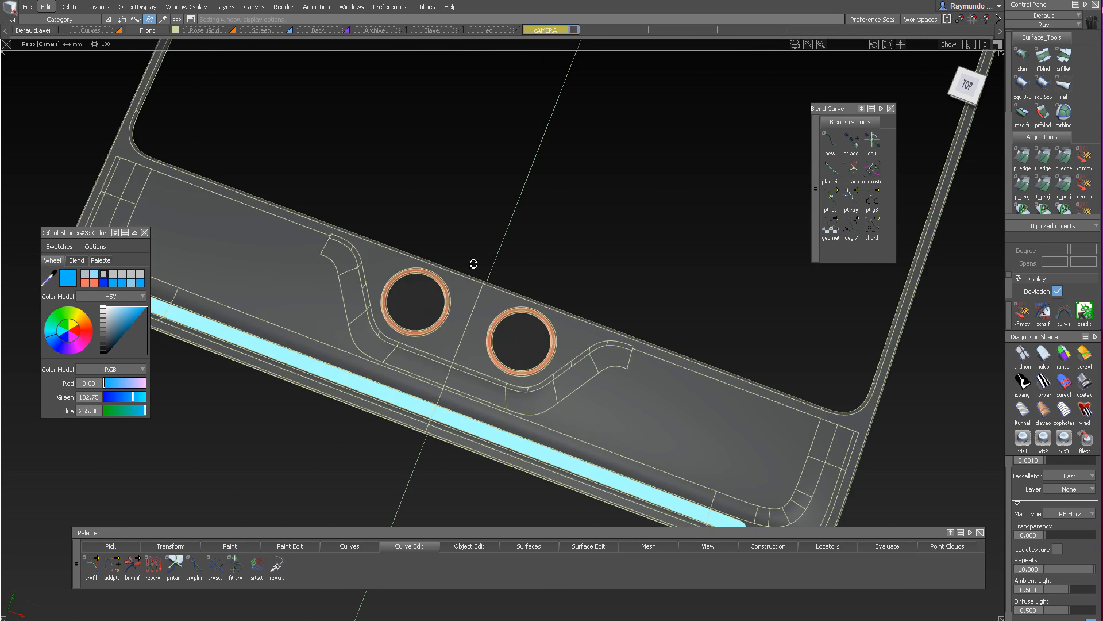
alt+shift+right_drag(578, 370, 621, 140)
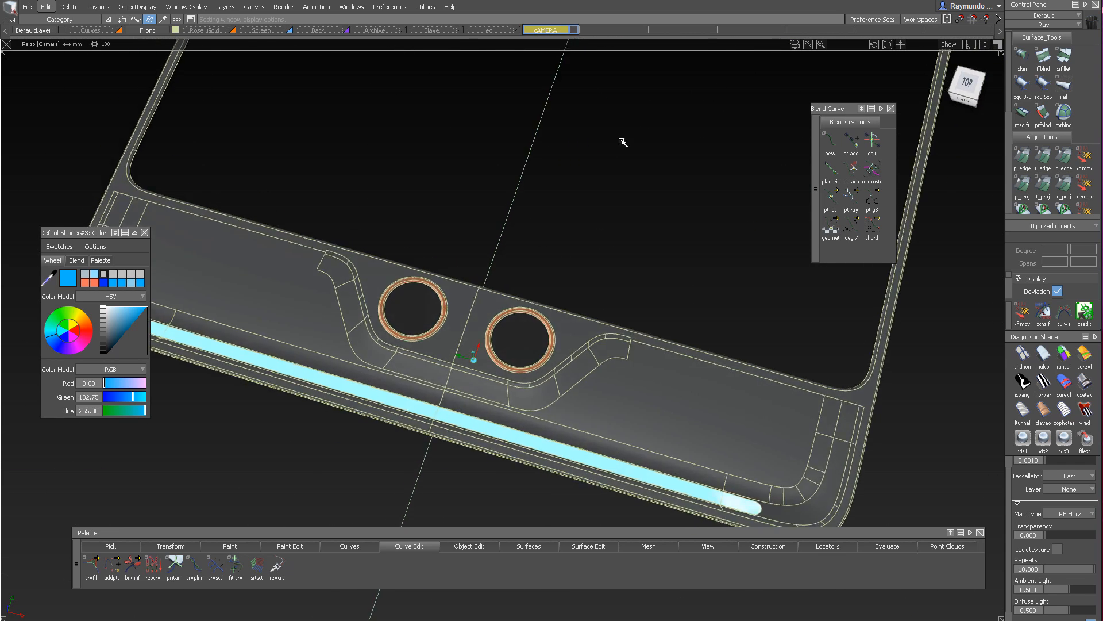
alt+shift+drag(621, 141, 374, 234)
alt+shift+right_drag(374, 234, 397, 195)
alt+shift+drag(396, 196, 494, 319)
alt+shift+middle_drag(494, 319, 439, 380)
alt+shift+drag(439, 379, 546, 322)
alt+shift+right_drag(546, 322, 630, 160)
alt+shift+right_drag(562, 107, 655, 167)
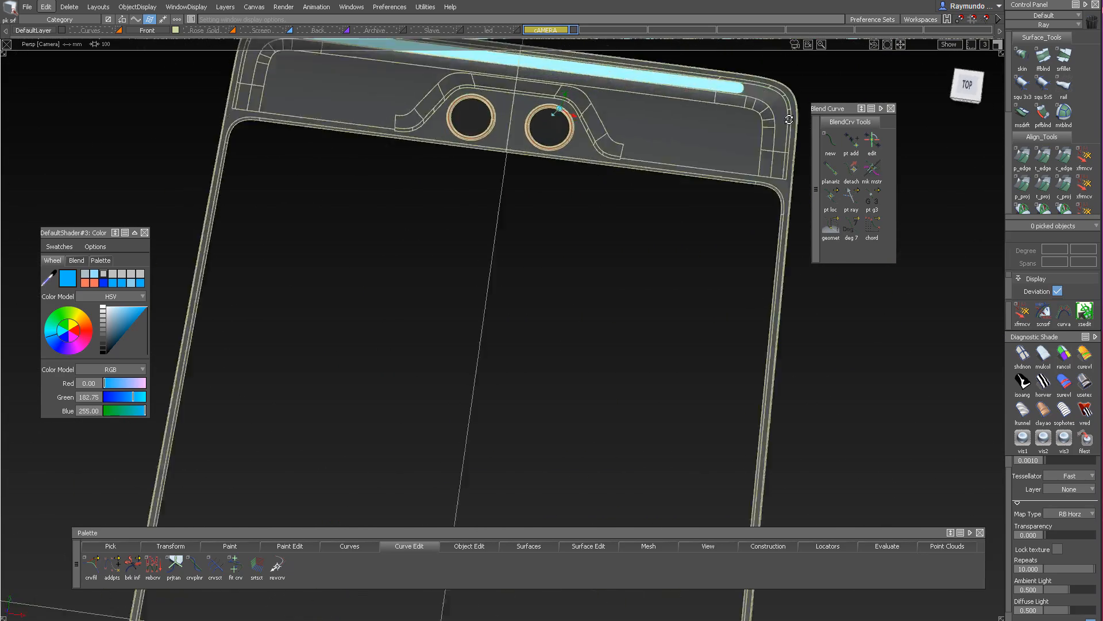
alt+shift+drag(655, 167, 762, 227)
alt+shift+drag(559, 109, 475, 150)
alt+shift+right_drag(476, 150, 552, 132)
alt+shift+drag(552, 133, 575, 164)
key(alt+m)
alt+shift+right_drag(574, 164, 467, 170)
alt+shift+drag(467, 170, 506, 233)
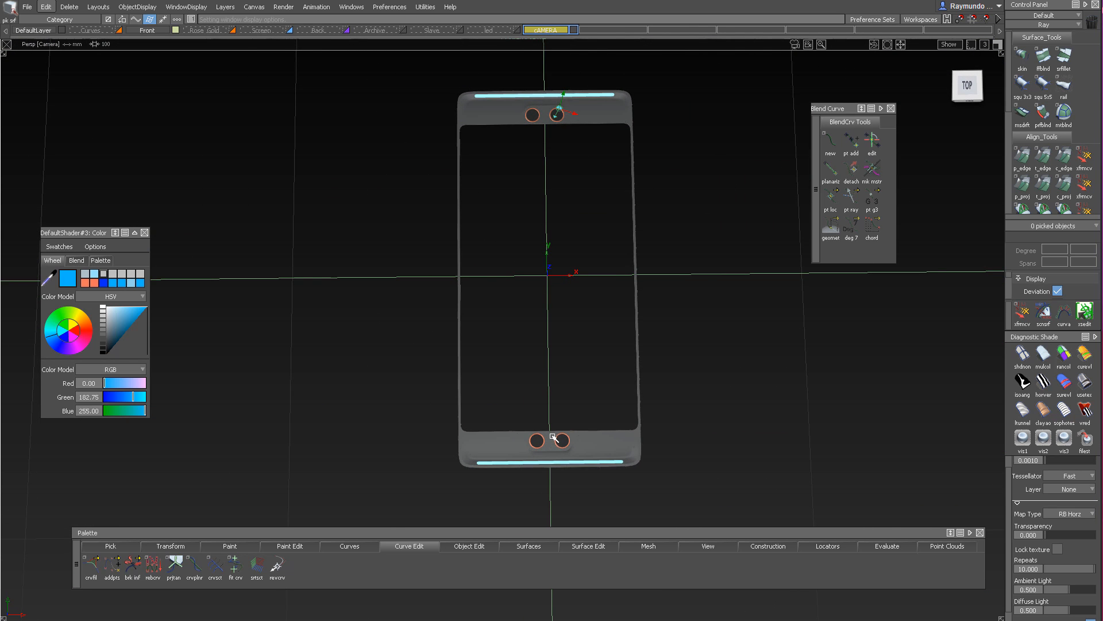
Compare the camera areas at both ends of the device from tilted and overhead viewpoints
alt+shift+click(550, 446)
alt+shift+right_drag(550, 446, 628, 480)
alt+shift+drag(627, 480, 641, 528)
alt+shift+right_drag(641, 528, 659, 453)
alt+shift+drag(659, 453, 657, 403)
alt+shift+right_drag(657, 402, 624, 441)
alt+shift+drag(625, 441, 144, 400)
alt+shift+middle_drag(542, 426, 419, 308)
alt+shift+right_drag(419, 308, 437, 355)
alt+shift+middle_drag(483, 285, 463, 257)
alt+shift+right_drag(462, 258, 470, 280)
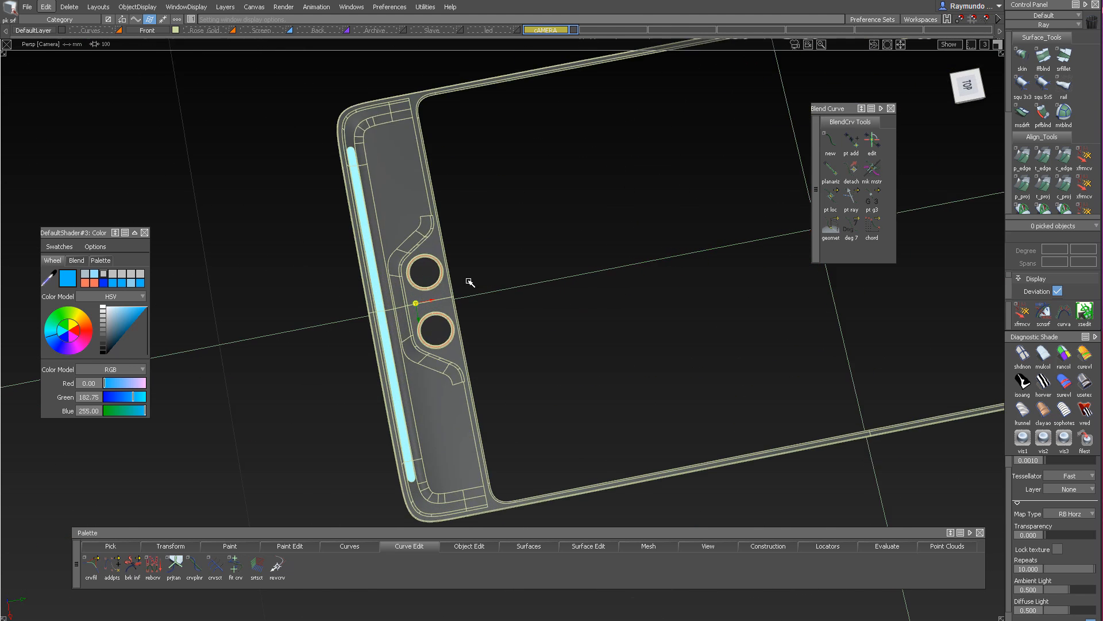
alt+shift+drag(470, 281, 472, 253)
alt+shift+right_drag(473, 253, 465, 224)
alt+shift+drag(466, 224, 459, 143)
alt+shift+middle_drag(507, 126, 433, 118)
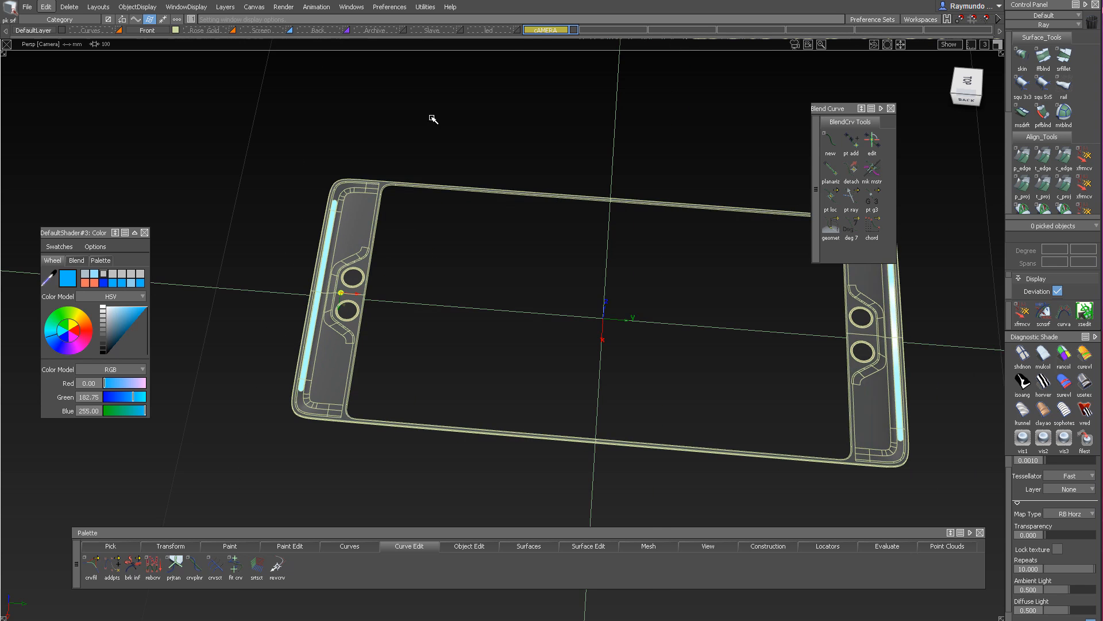
Turn off the symmetry display of the Front layer
click(144, 27)
click(150, 81)
alt+shift+drag(267, 270, 336, 267)
Pick the loose curves around the camera and assign them to the Curves layer
alt+shift+right_drag(336, 267, 293, 106)
click(136, 19)
drag(204, 123, 664, 525)
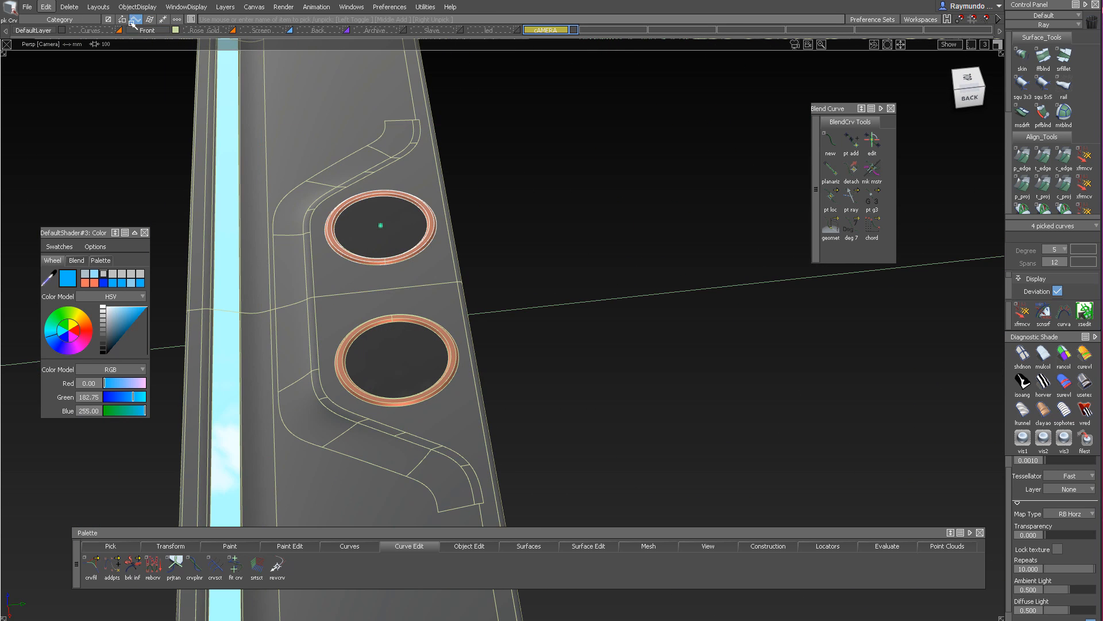
click(97, 30)
click(102, 56)
In the orthographic top view, pick the surfaces on one side of the centreline and mirror them as duplicates across the XZ plane
alt+shift+drag(402, 368, 419, 337)
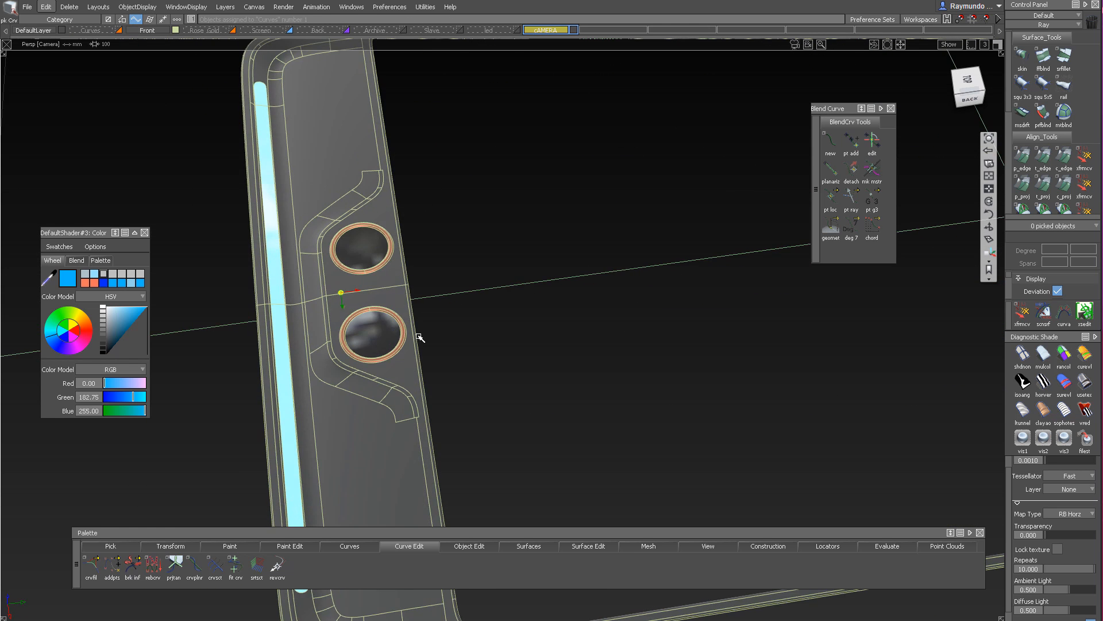
alt+shift+right_drag(419, 337, 368, 373)
mouse_move(367, 374)
alt+shift+mouse_down()
mouse_move(354, 411)
mouse_move(413, 325)
mouse_move(381, 359)
alt+shift+mouse_up()
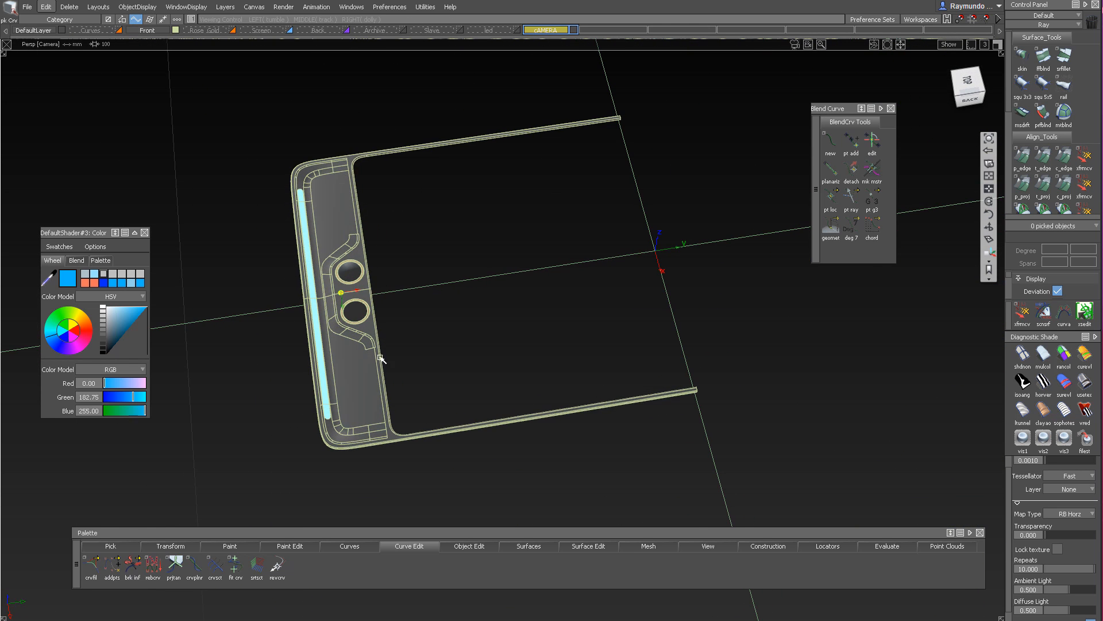
click(977, 68)
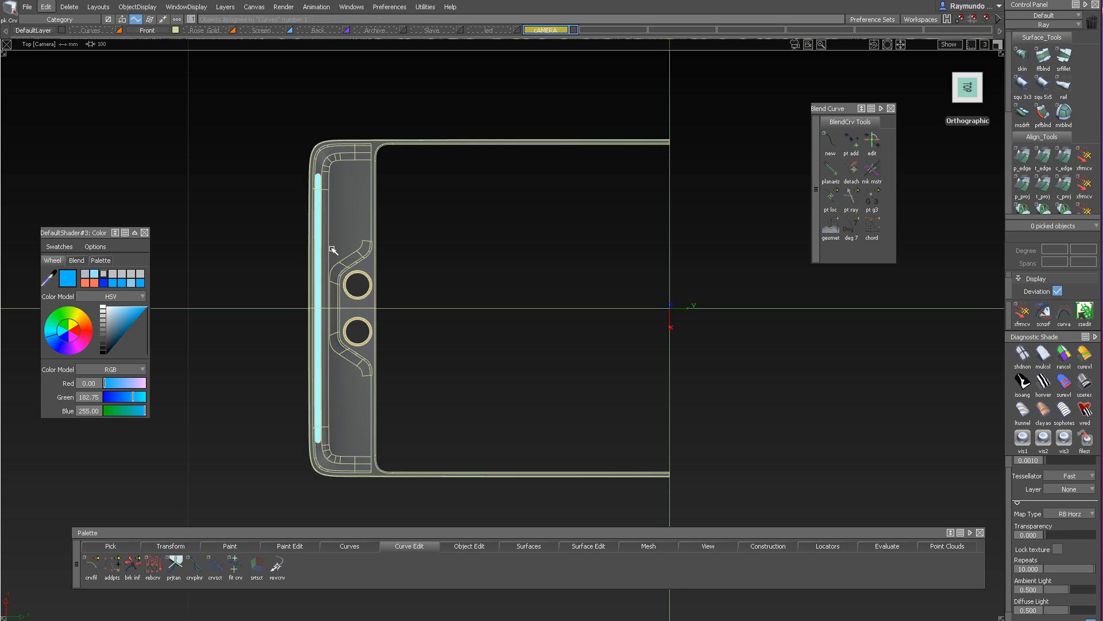
ctrl+shift+drag(320, 162, 311, 324)
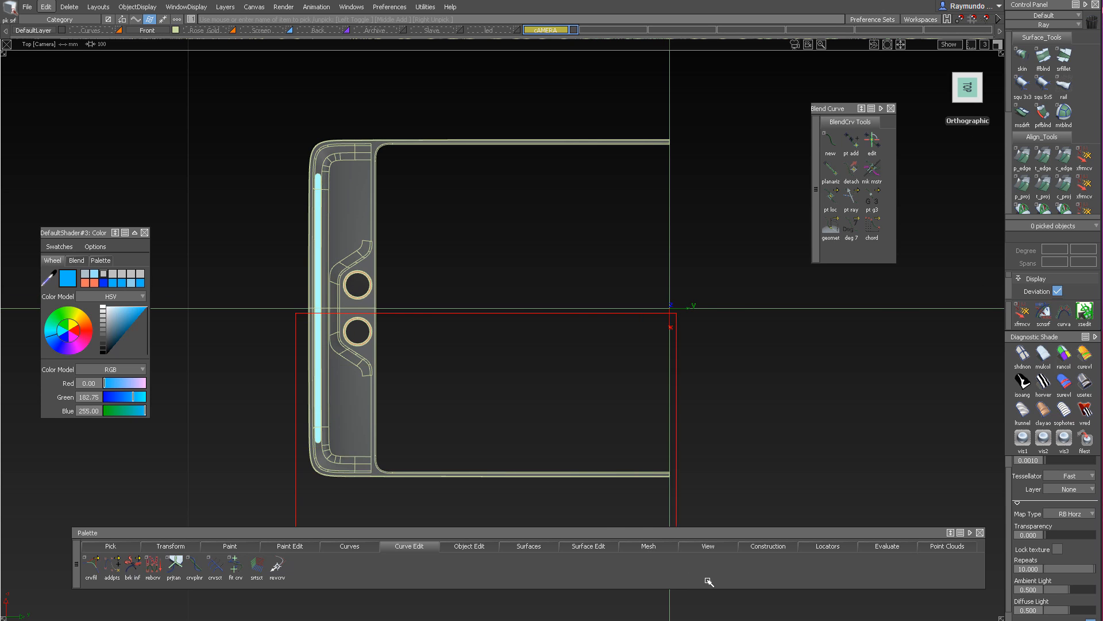
drag(709, 581, 804, 517)
alt+shift+middle_drag(665, 382, 524, 324)
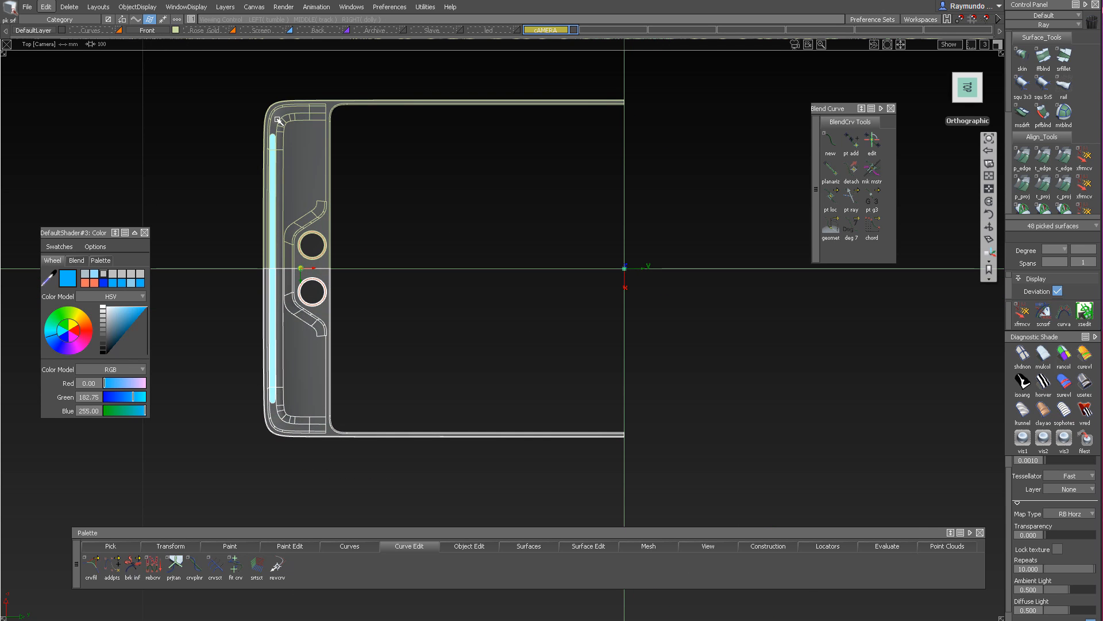
click(46, 7)
mouse_move(82, 146)
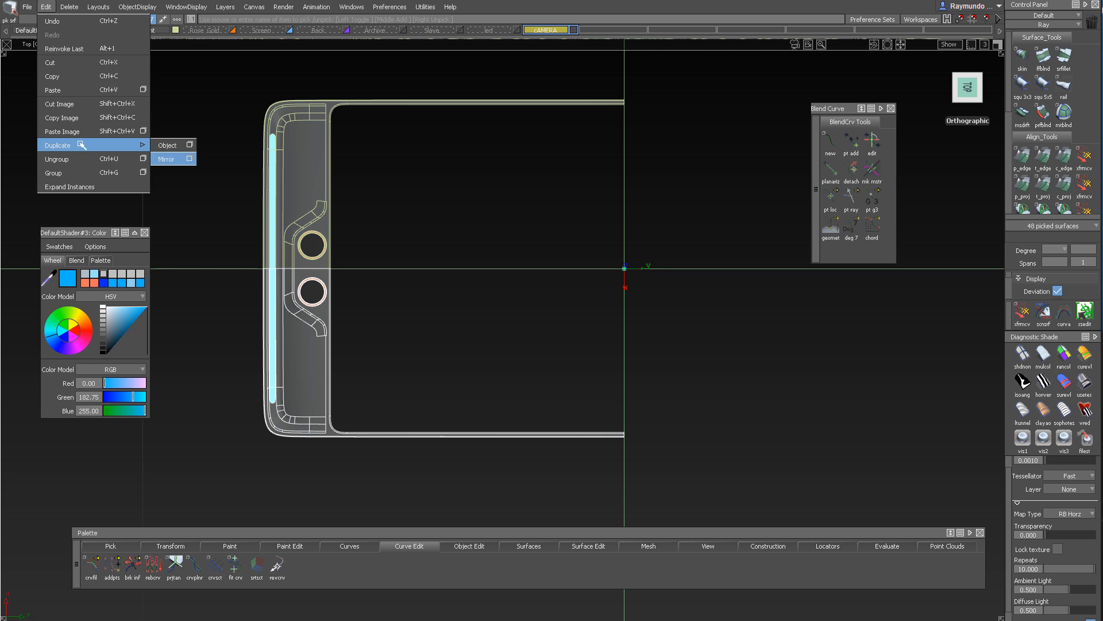
click(189, 160)
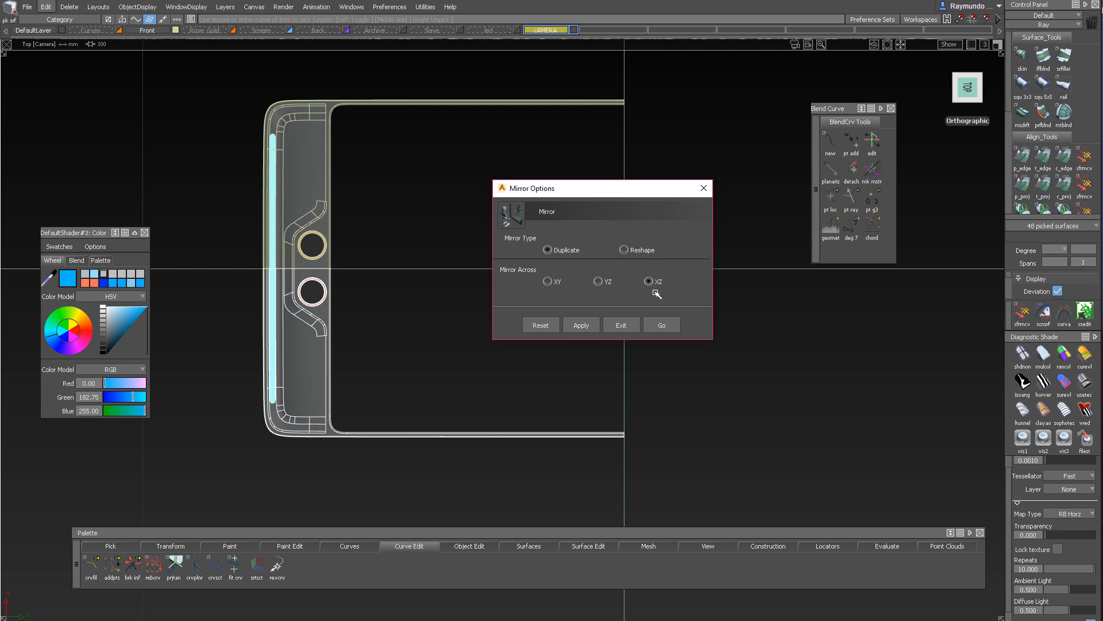
click(662, 325)
Pick the copper camera ring surfaces on the newly mirrored end panel and delete them
alt+shift+right_drag(662, 325, 630, 323)
alt+shift+middle_drag(629, 323, 491, 322)
alt+shift+right_drag(490, 322, 539, 323)
alt+shift+middle_drag(539, 323, 570, 324)
ctrl+shift+drag(637, 380, 646, 231)
alt+shift+middle_drag(789, 280, 619, 280)
alt+shift+right_drag(735, 295, 945, 304)
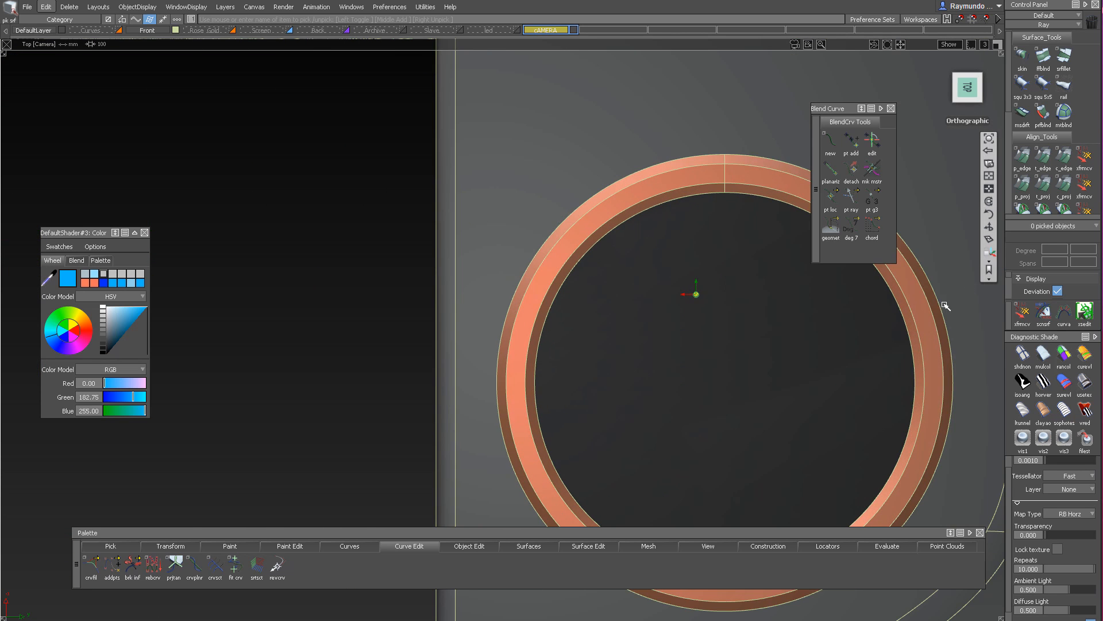
alt+shift+drag(715, 297, 725, 173)
mouse_move(762, 250)
alt+shift+right_down()
mouse_move(664, 254)
mouse_move(742, 254)
alt+shift+right_up()
alt+shift+drag(666, 190, 671, 252)
alt+shift+middle_drag(671, 253, 541, 241)
ctrl+shift+drag(567, 157, 570, 200)
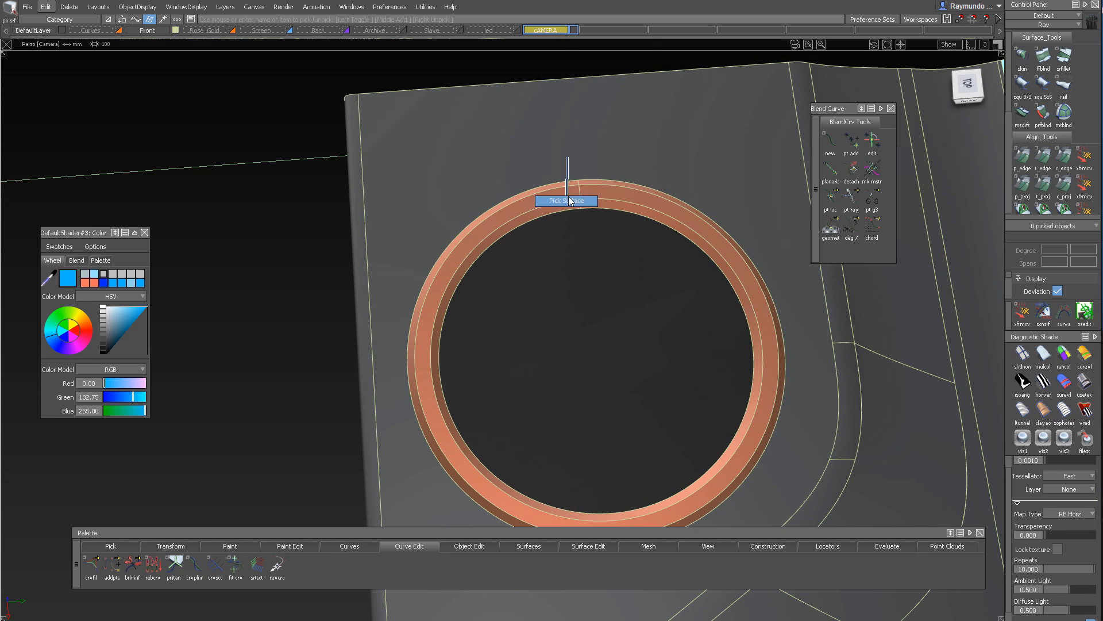
drag(517, 130, 656, 190)
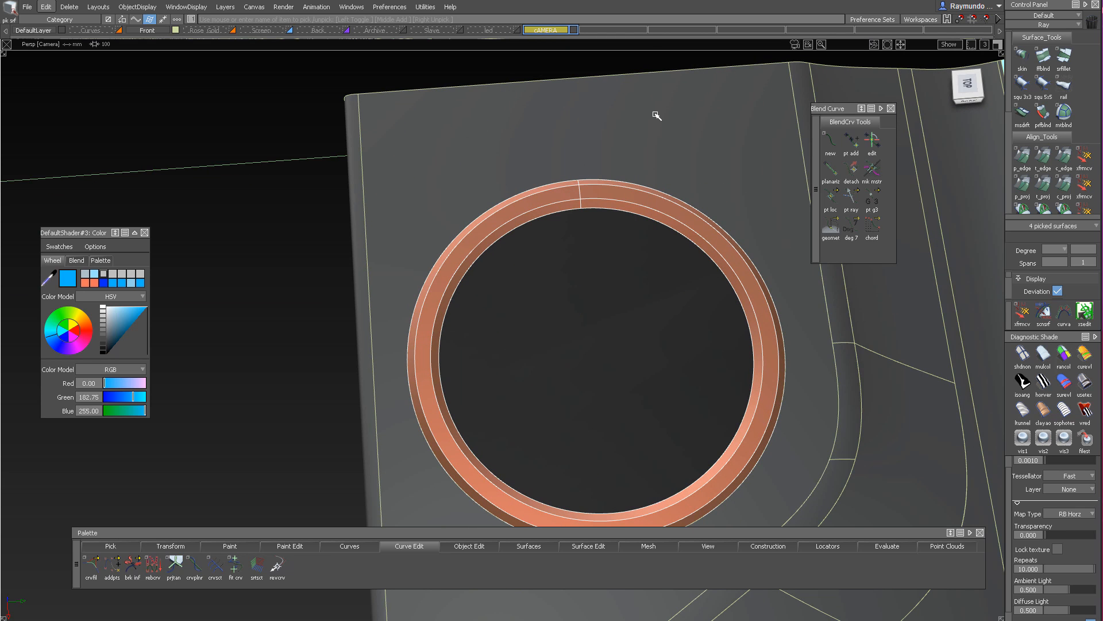
key(Delete)
key(Return)
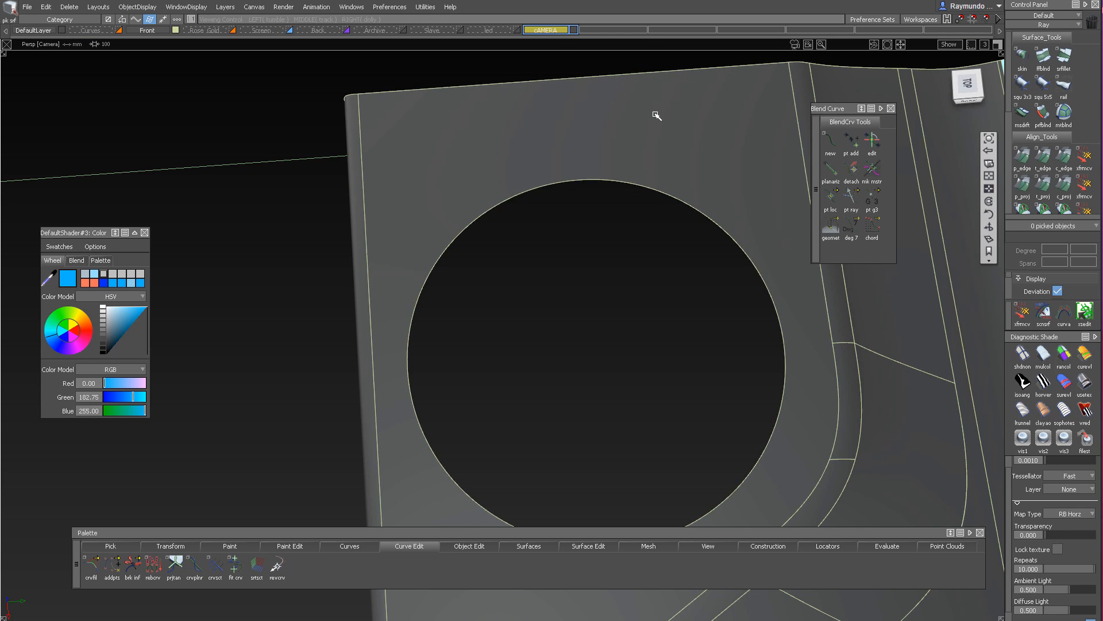
Remove the round camera opening from the mirrored end panel and delete its curve on surface
alt+shift+right_drag(919, 110, 429, 232)
alt+shift+middle_drag(403, 236, 862, 150)
alt+shift+right_drag(655, 221, 475, 316)
alt+shift+right_drag(717, 287, 788, 238)
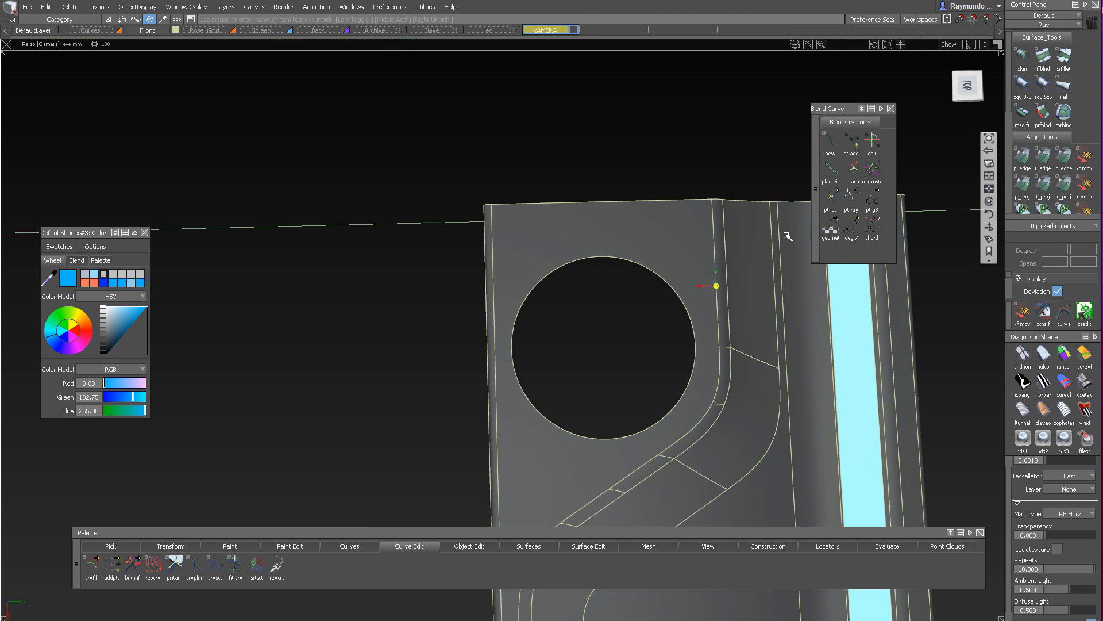
mouse_move(673, 429)
ctrl+shift+mouse_down()
mouse_move(670, 280)
mouse_move(658, 289)
ctrl+shift+mouse_up()
click(647, 265)
drag(566, 239, 671, 346)
key(Delete)
key(Return)
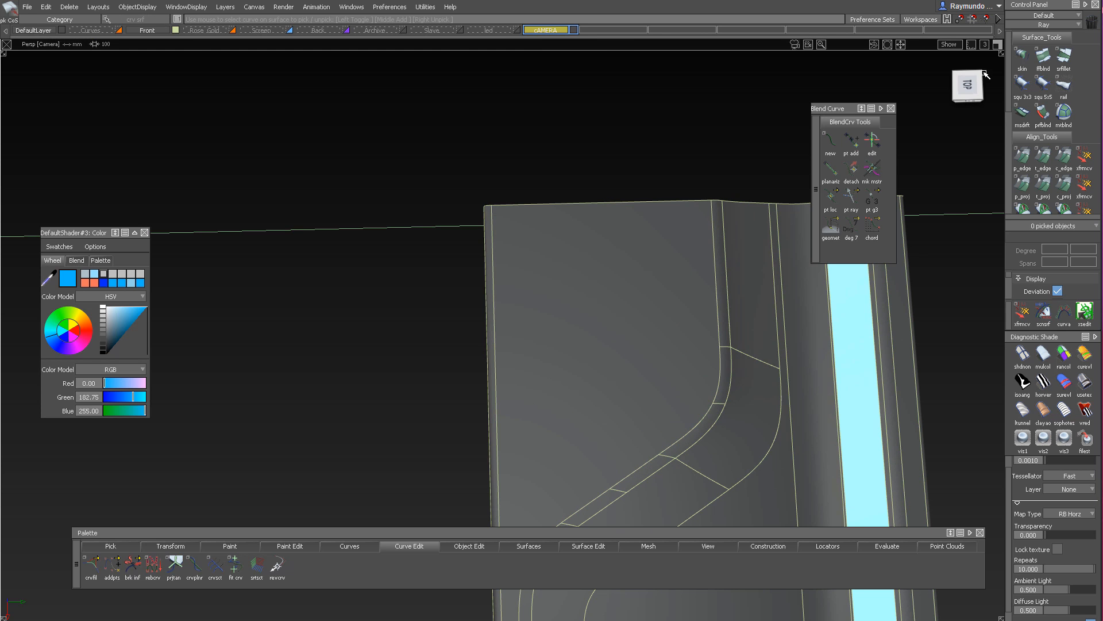
In the orthographic top view, draw a straight vertical line from the end of the panel's stepped contour past the centreline
click(969, 85)
alt+shift+right_drag(707, 273, 568, 307)
alt+shift+middle_drag(568, 307, 608, 179)
alt+shift+right_drag(608, 179, 510, 268)
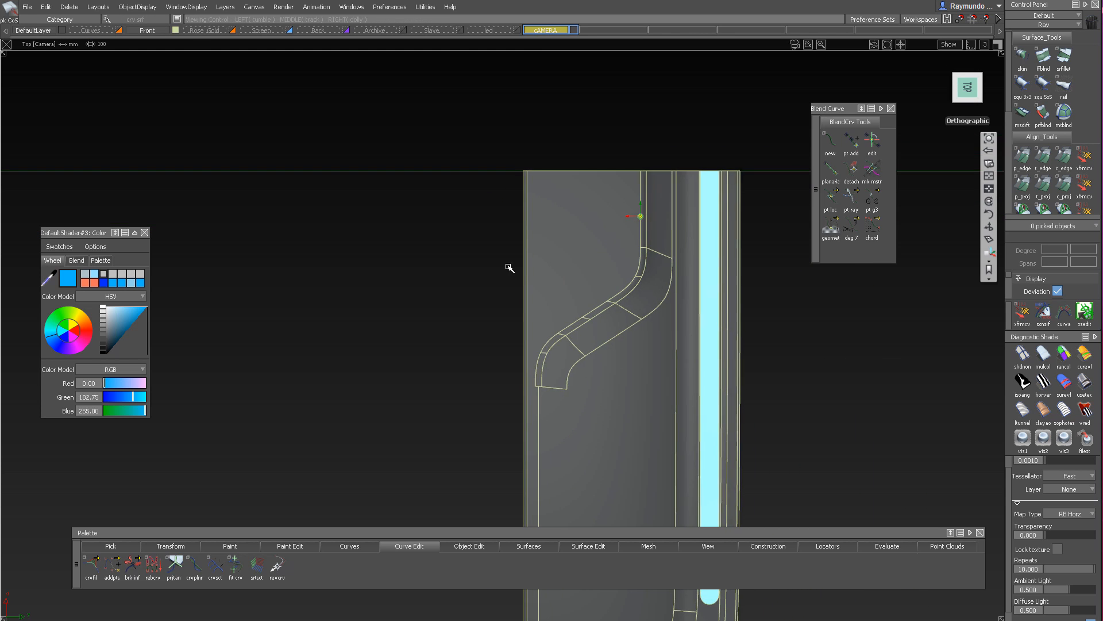
alt+shift+middle_drag(590, 241, 591, 165)
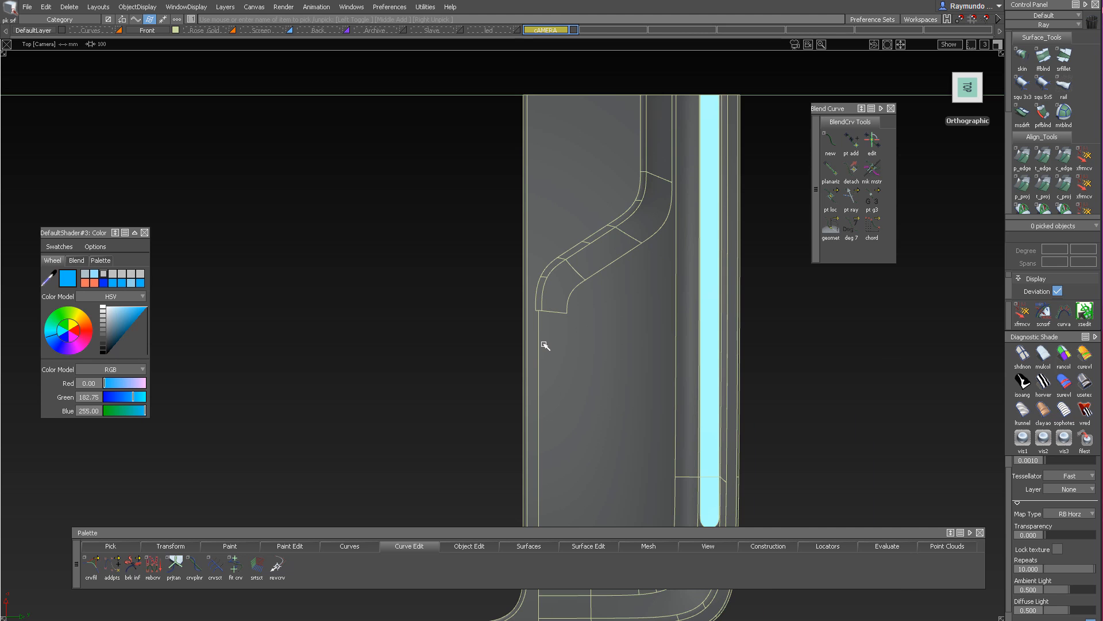
ctrl+alt+drag(540, 358, 542, 281)
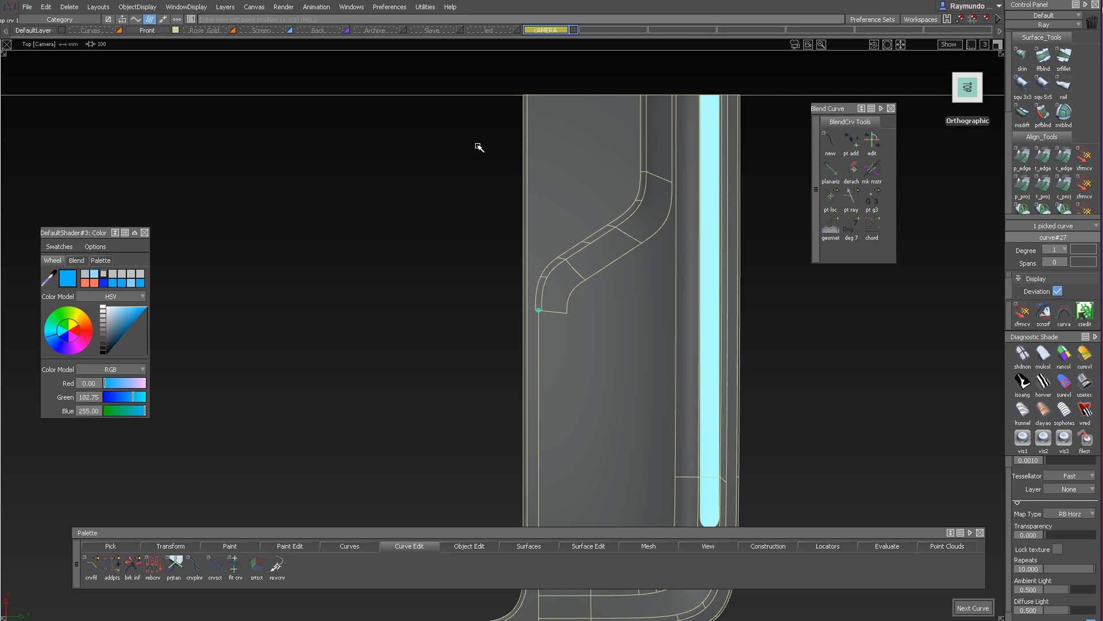
right_drag(479, 147, 478, 60)
Draw a slanted line starting on the vertical line and running parallel to the diagonal edge of the stepped contour
alt+shift+middle_drag(590, 236, 562, 317)
alt+shift+right_drag(564, 271, 654, 213)
ctrl+shift+drag(633, 202, 569, 172)
ctrl+shift+drag(569, 471, 532, 405)
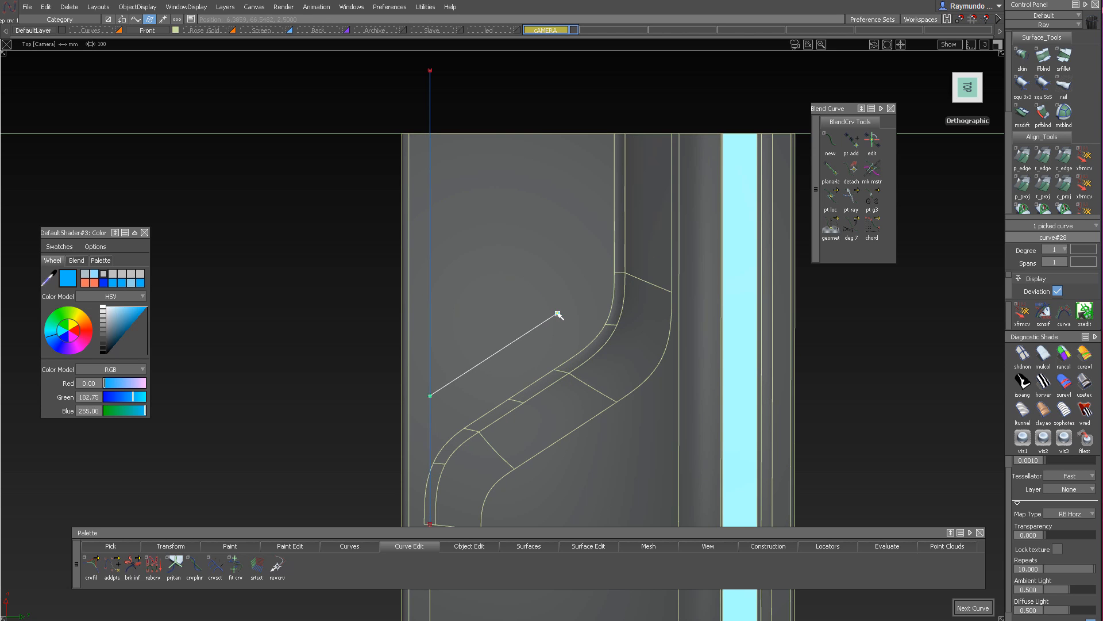
key(space)
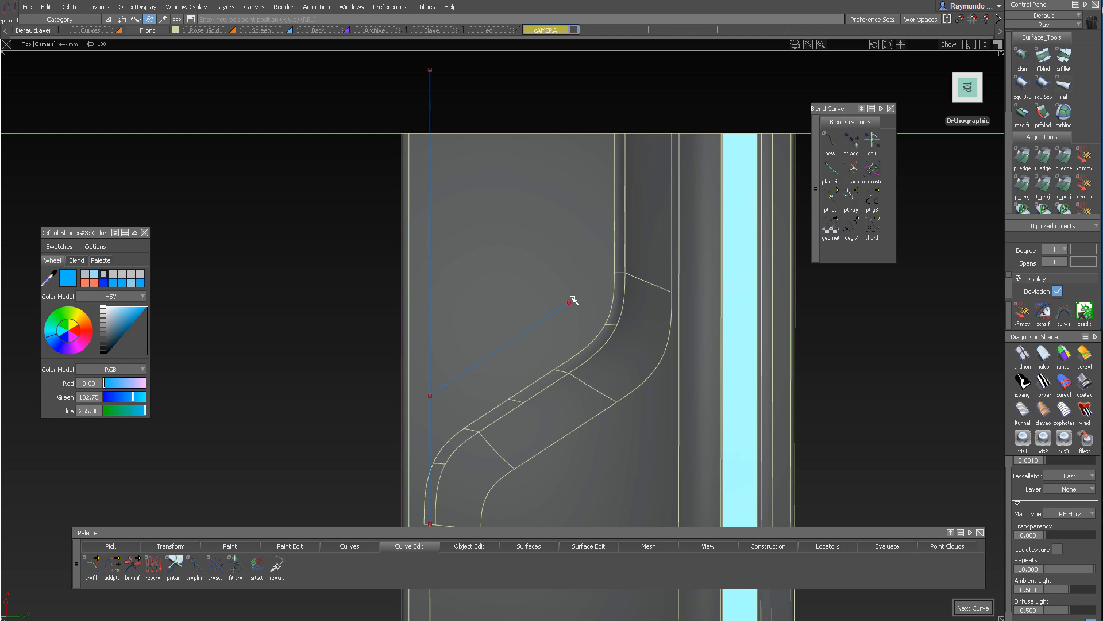
Draw a second vertical line from the slanted line's upper end past the centreline and shift their shared corner about 0.184 in Y
ctrl+click(572, 301)
right_drag(577, 109, 579, 102)
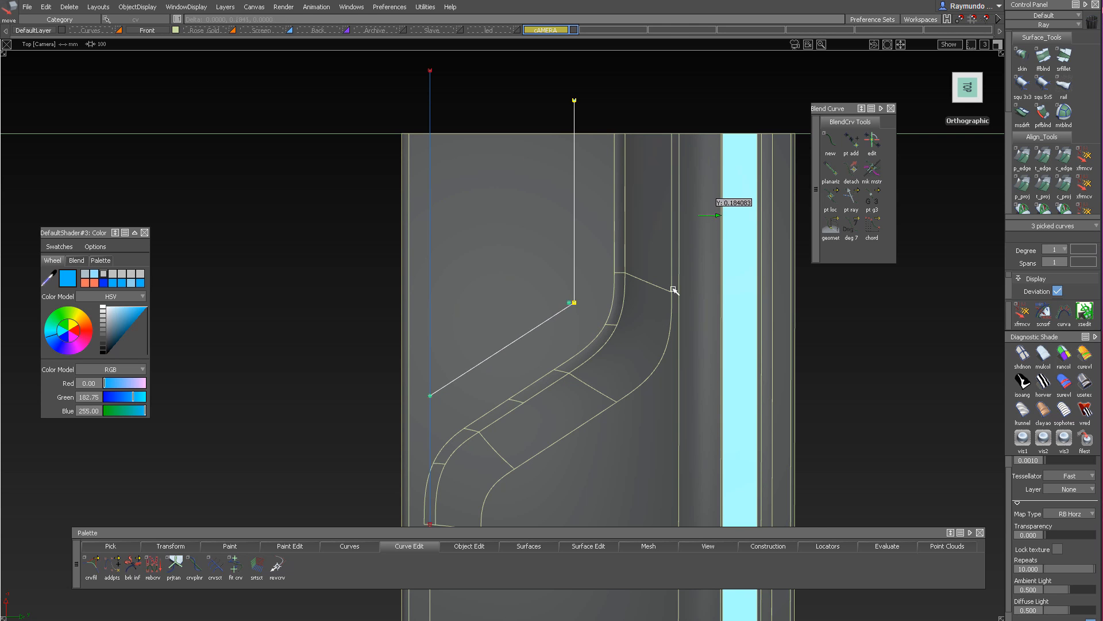
key(space)
Shorten the first vertical line with the Extend tool so that it ends at the slanted line's start point
alt+shift+right_drag(658, 217, 719, 177)
alt+shift+right_drag(600, 340, 541, 433)
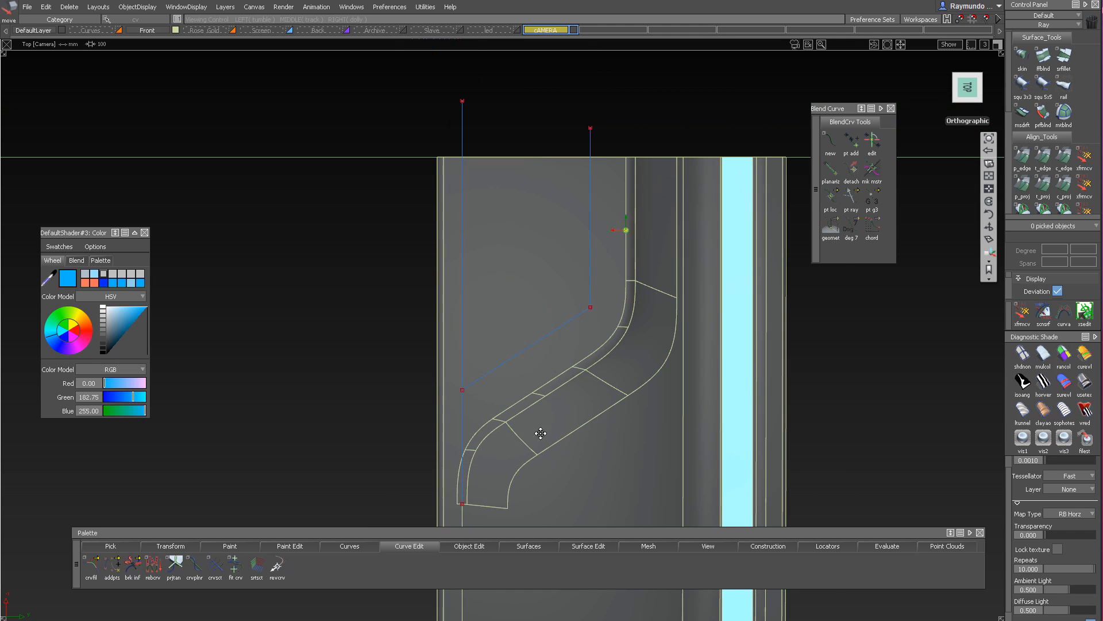
alt+shift+middle_drag(541, 433, 540, 434)
key(e)
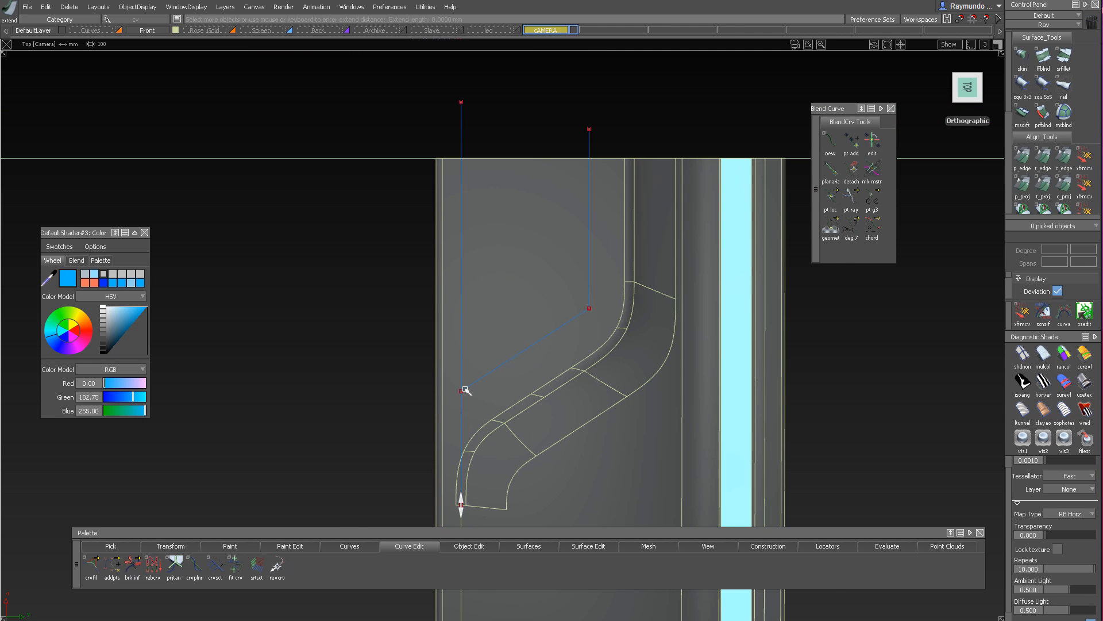
ctrl+click(465, 390)
Pull back the slanted line's upper end and the second vertical line's lower end to leave a gap at their corner
alt+shift+right_drag(498, 425, 579, 350)
alt+shift+middle_drag(580, 350, 515, 460)
ctrl+shift+drag(515, 460, 561, 387)
click(547, 385)
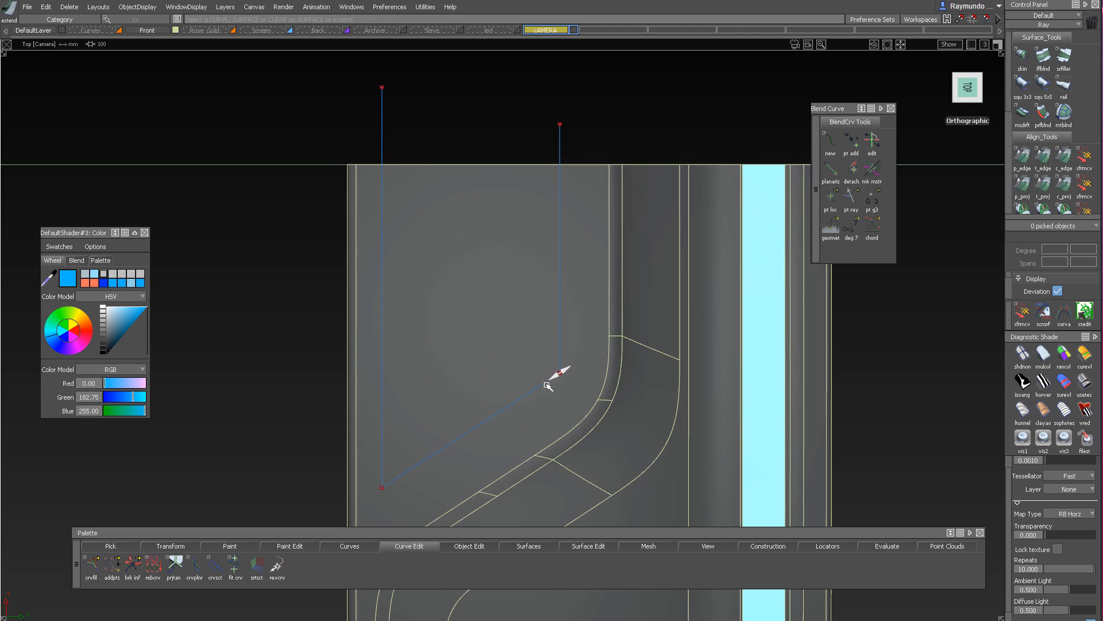
drag(489, 439, 494, 435)
ctrl+shift+drag(494, 436, 545, 365)
click(562, 361)
drag(562, 321, 562, 266)
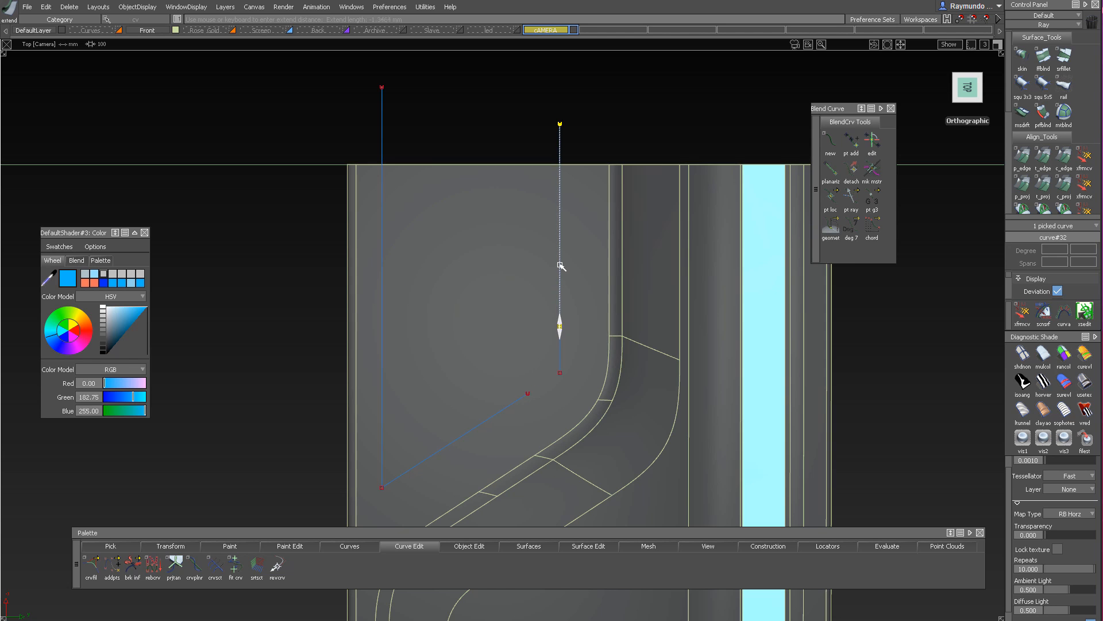
Bridge the slanted line's upper end and the second vertical line with a blend curve, and pull both line ends back to enlarge it
ctrl+shift+drag(559, 424, 562, 331)
ctrl+alt+drag(522, 399, 575, 358)
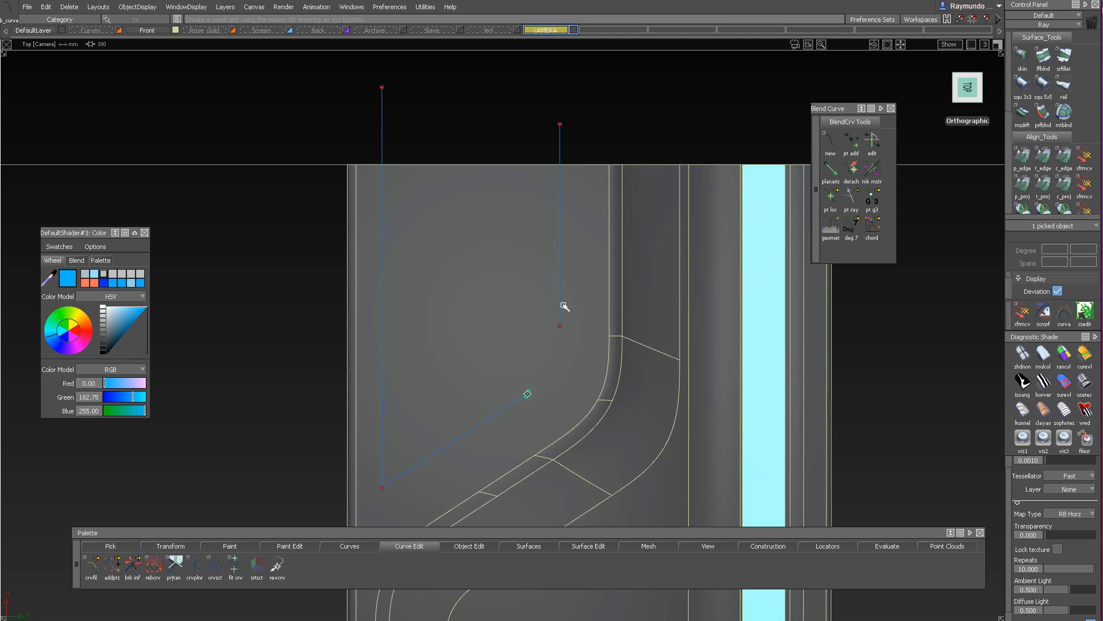
ctrl+alt+click(561, 325)
click(517, 405)
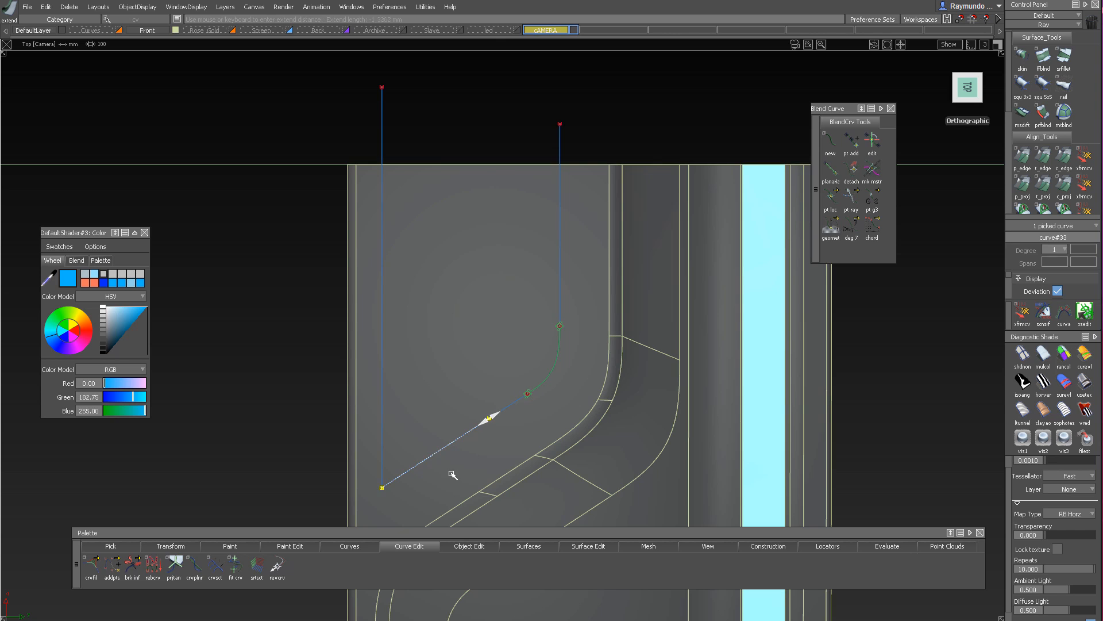
click(563, 315)
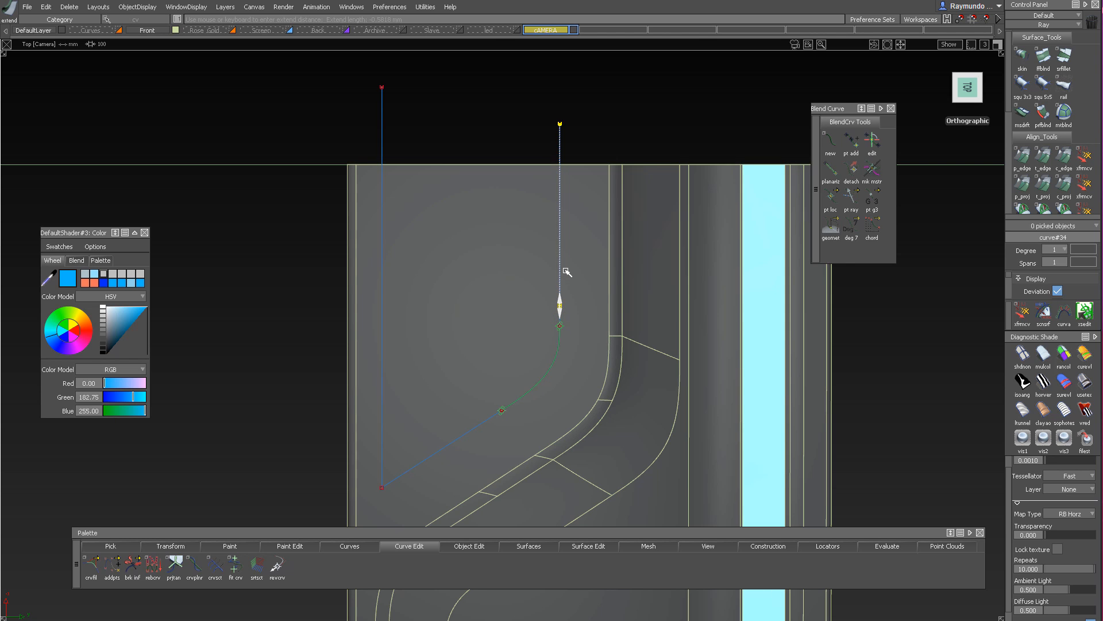
drag(567, 271, 566, 273)
Pull back the lower ends of the slanted line and first vertical line and bridge them with a blend curve
alt+shift+right_drag(595, 294, 573, 321)
alt+shift+middle_drag(572, 321, 657, 296)
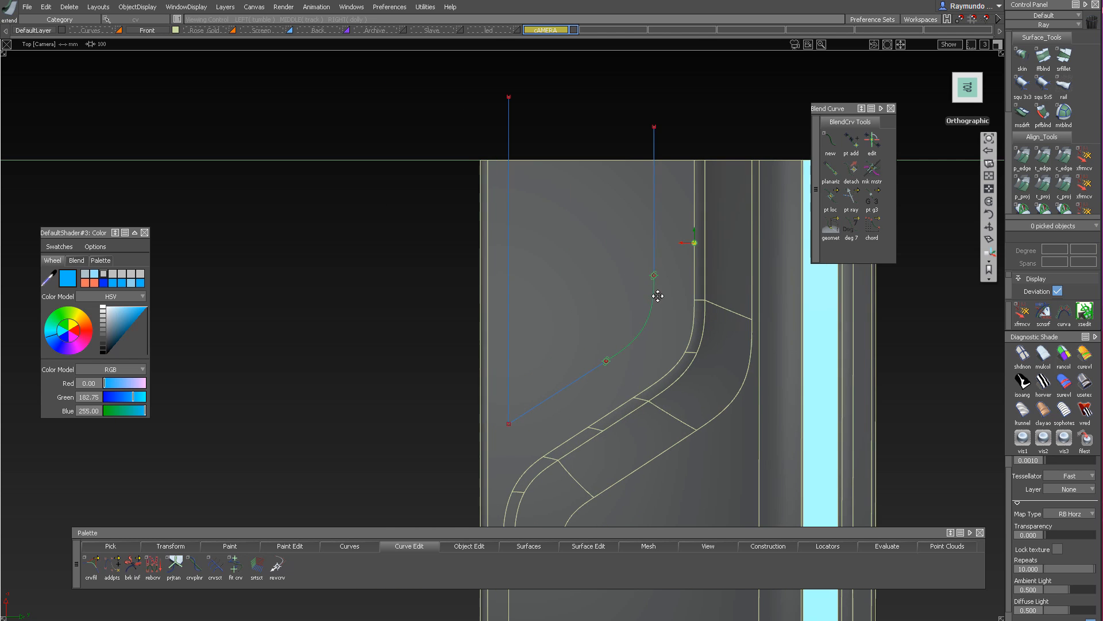
click(523, 413)
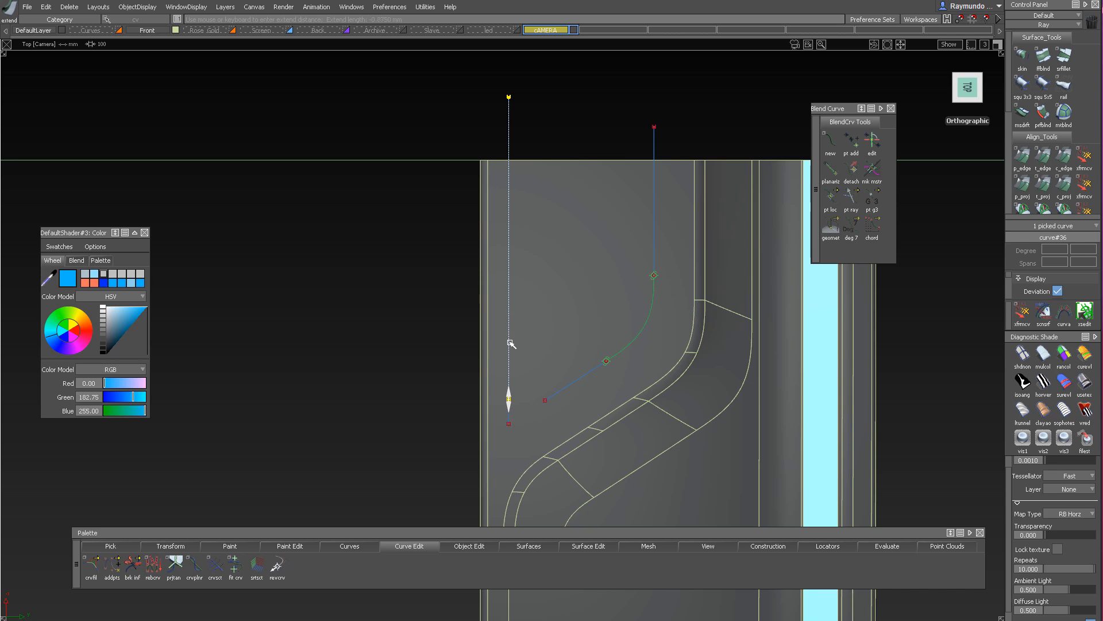
ctrl+shift+drag(518, 423, 524, 370)
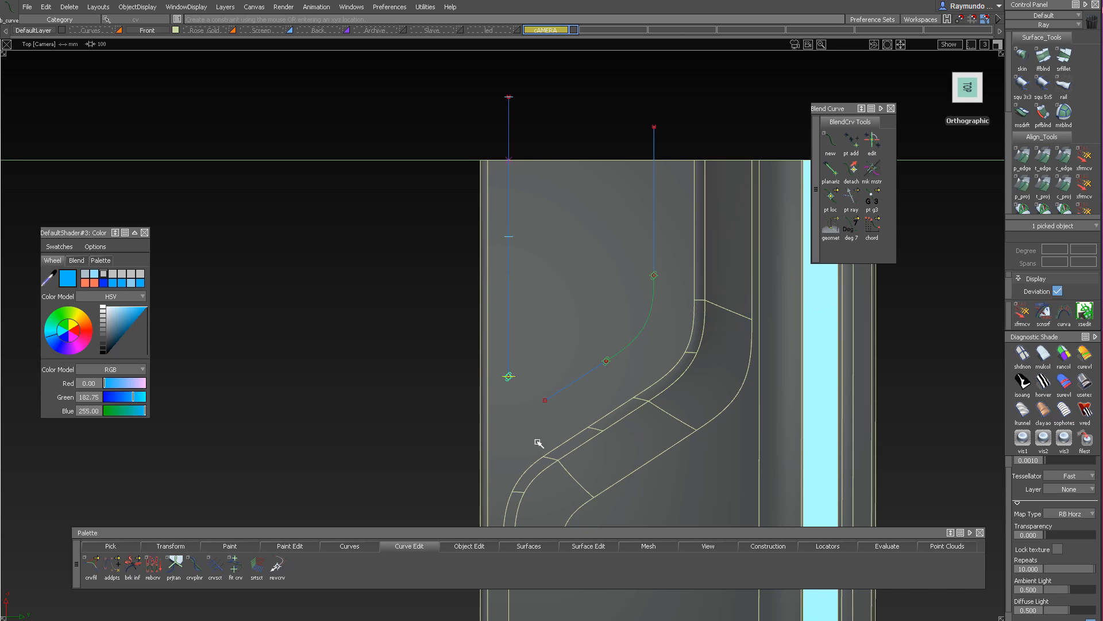
click(566, 391)
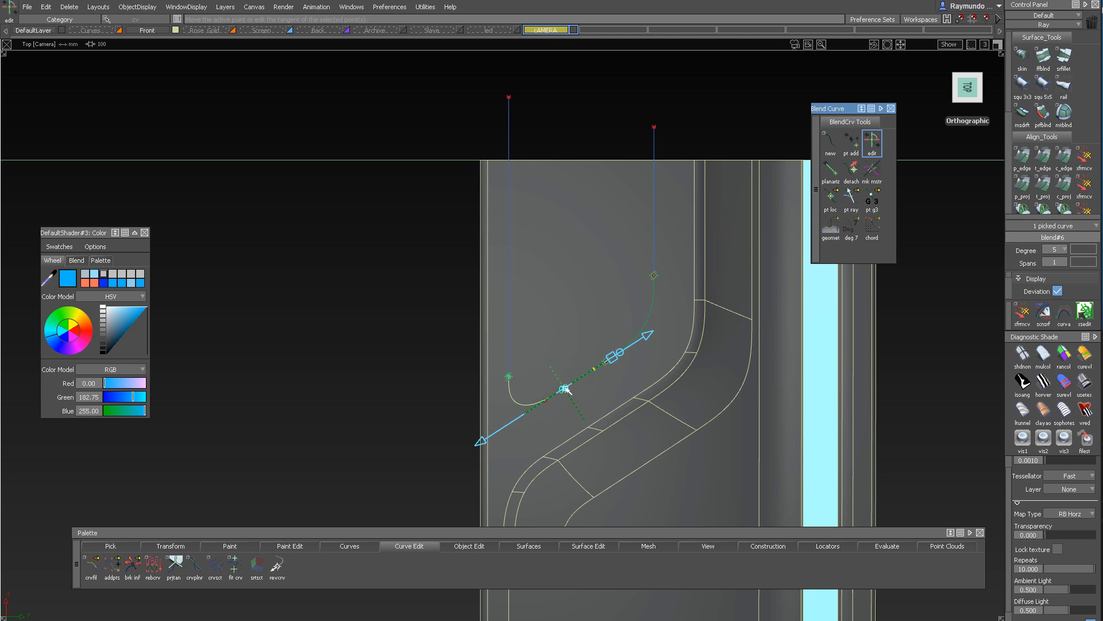
Shorten the slanted line's lower end by about 0.25 mm with the Extend tool to widen the lower blend
ctrl+shift+drag(512, 456, 523, 345)
mouse_move(549, 327)
alt+shift+right_down()
mouse_move(547, 370)
mouse_move(562, 407)
alt+shift+right_up()
alt+shift+middle_drag(562, 408, 521, 429)
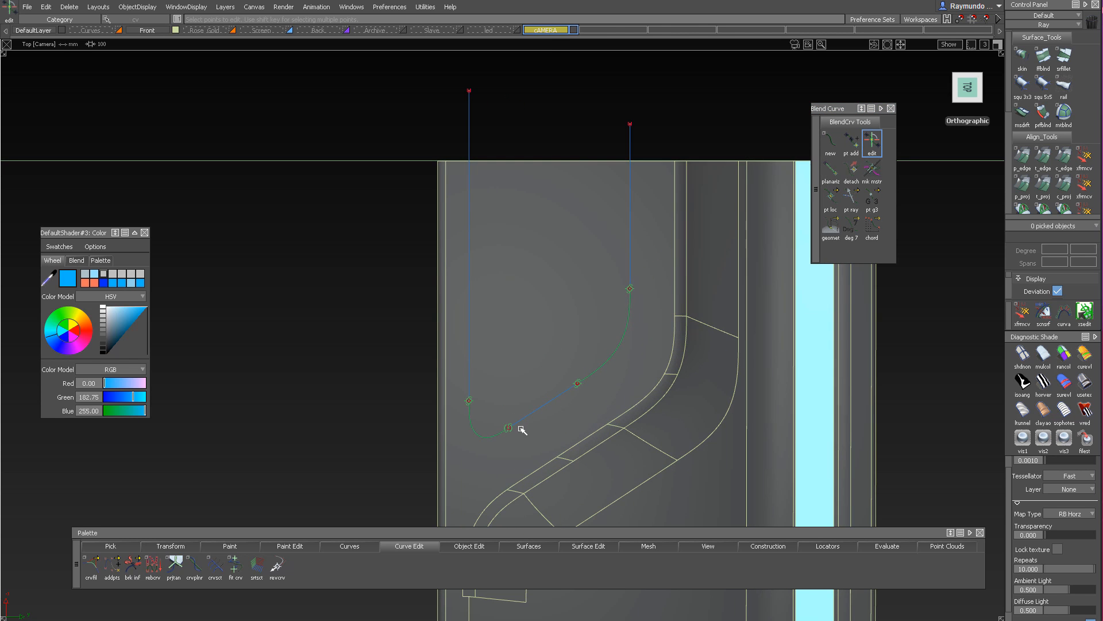
click(518, 425)
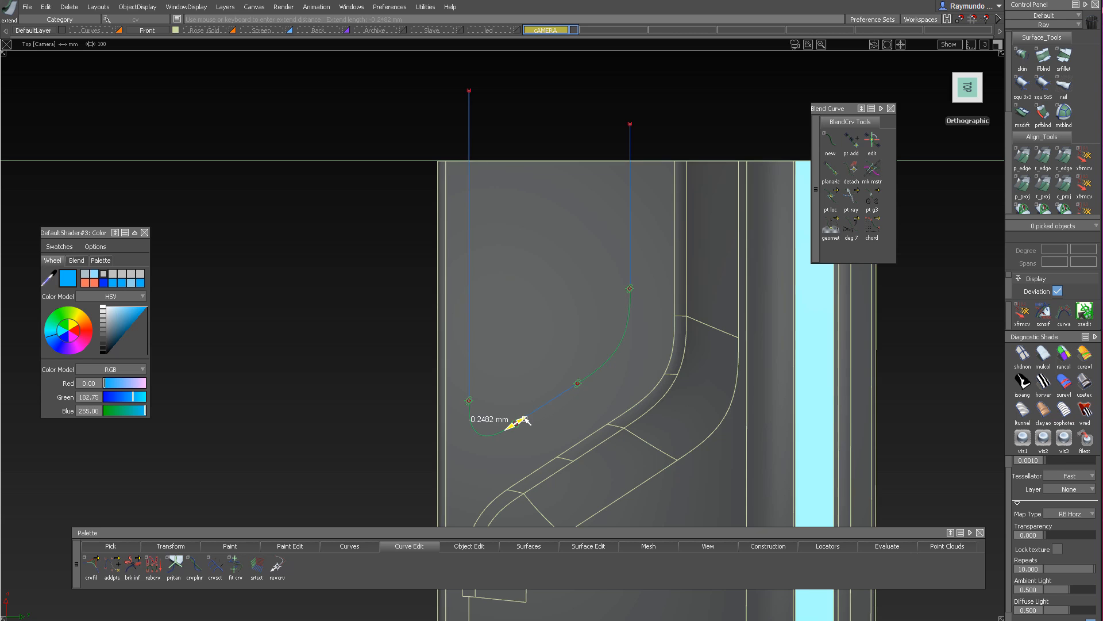
drag(526, 420, 528, 417)
Project the lines and blend curves of the open contour onto the panel surface in the top view
alt+shift+right_drag(595, 329, 500, 369)
alt+shift+middle_drag(500, 369, 383, 389)
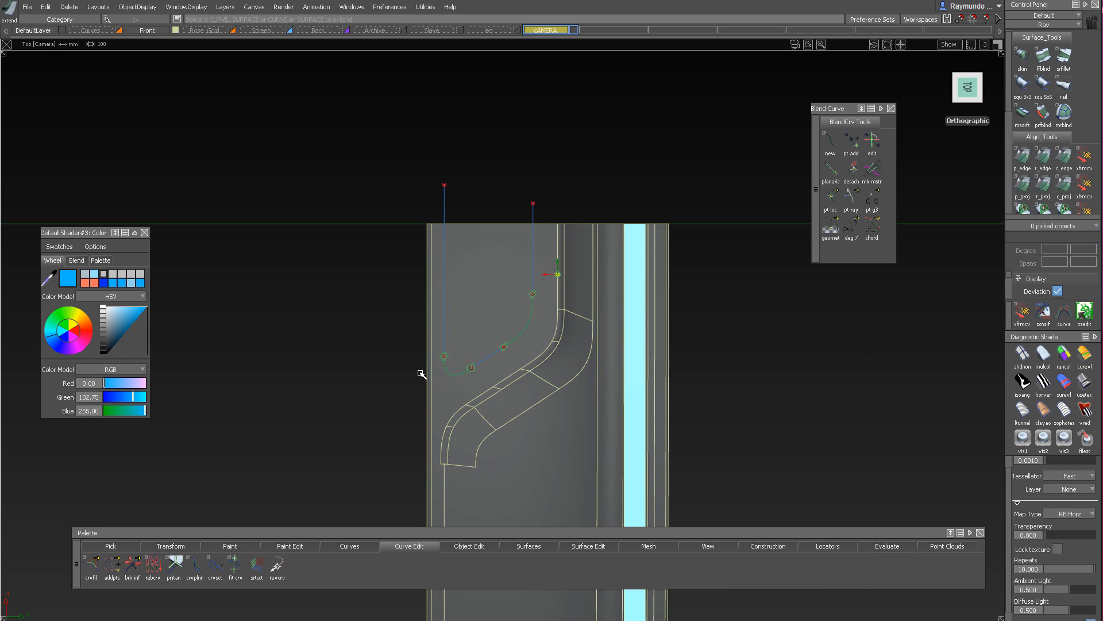
alt+shift+right_drag(441, 370, 542, 382)
alt+shift+middle_drag(542, 382, 654, 377)
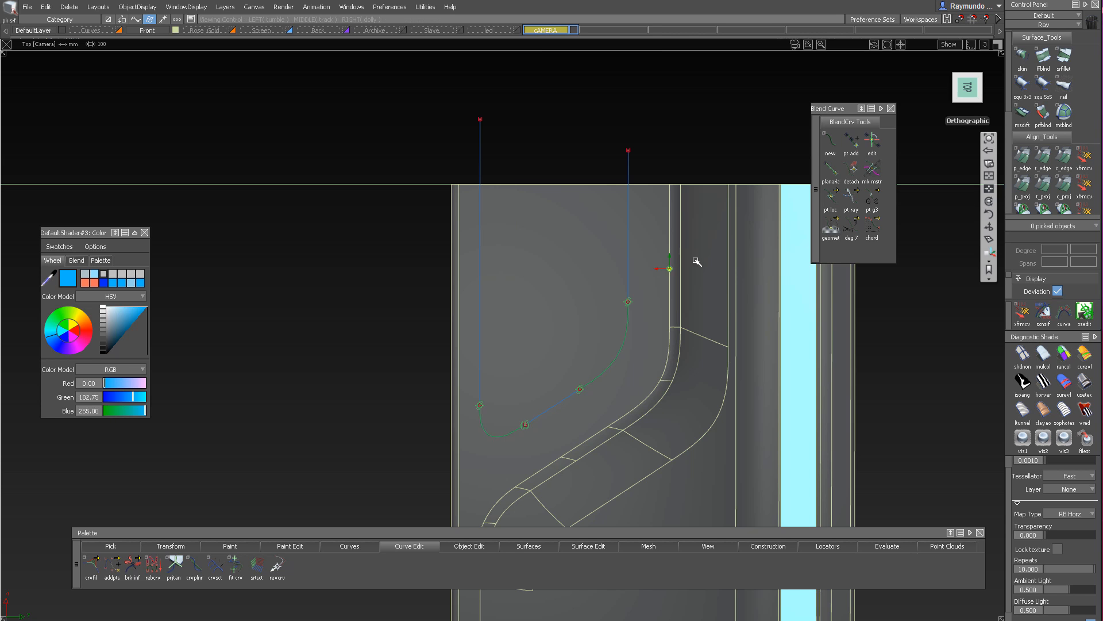
alt+shift+right_drag(696, 260, 655, 271)
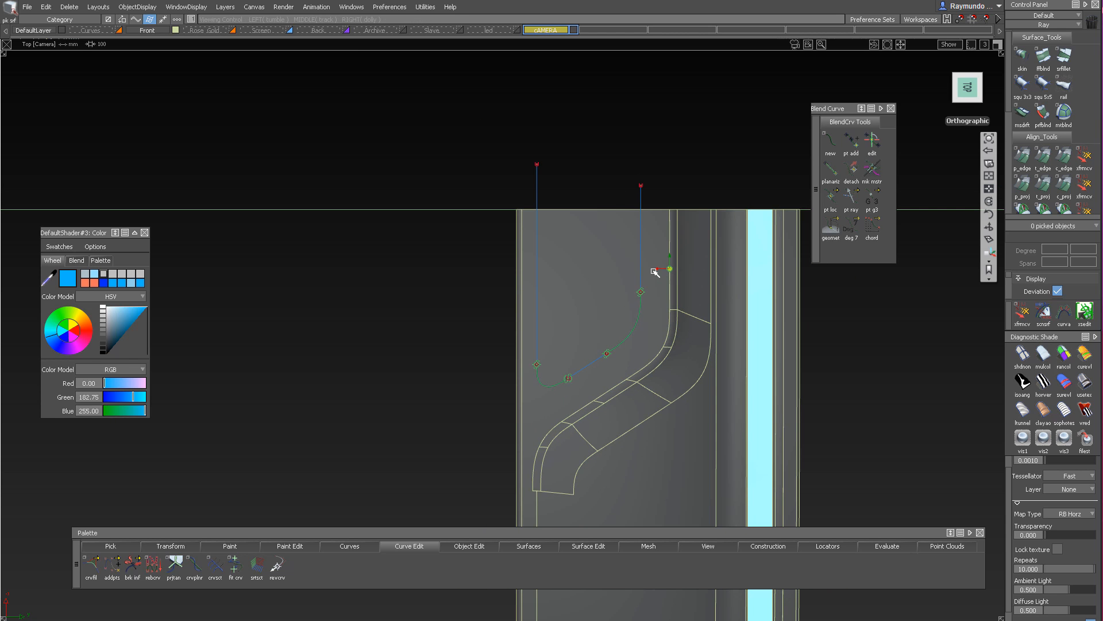
click(623, 249)
key(space)
drag(505, 147, 693, 392)
key(space)
alt+shift+middle_drag(712, 328, 757, 322)
Move the contour's construction curves to the Curves layer and save the file
ctrl+shift+drag(661, 230, 638, 174)
ctrl+shift+drag(697, 213, 640, 213)
drag(473, 121, 827, 477)
drag(93, 29, 107, 63)
alt+shift+drag(566, 322, 686, 237)
alt+shift+click(611, 296)
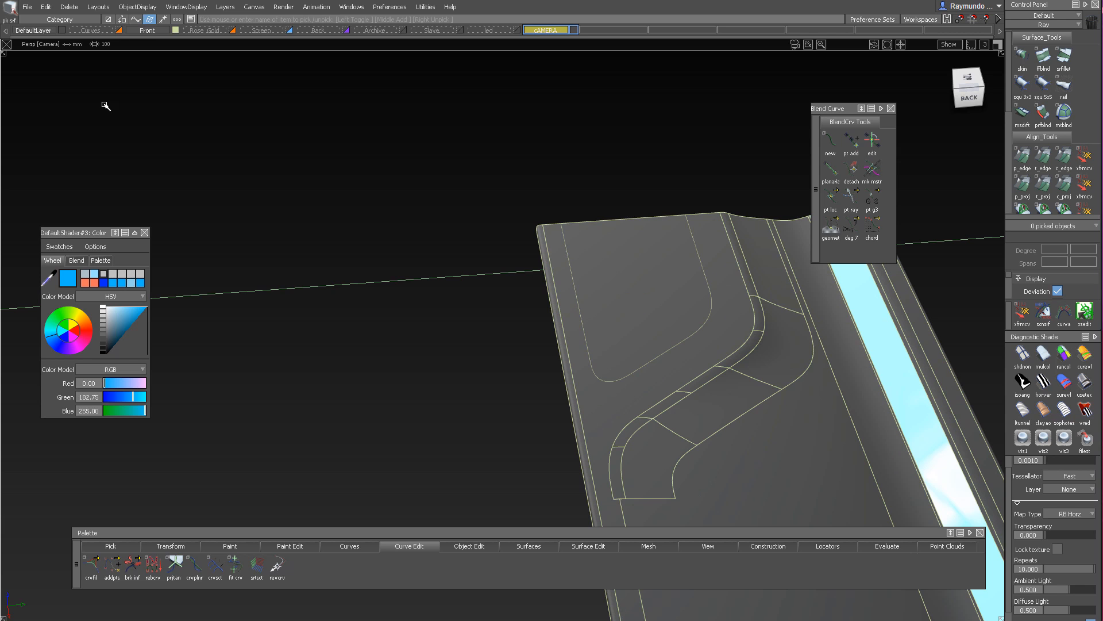
click(28, 7)
click(58, 81)
Create a Panel Gap along the projected contour on the end panel
alt+shift+drag(633, 209, 643, 316)
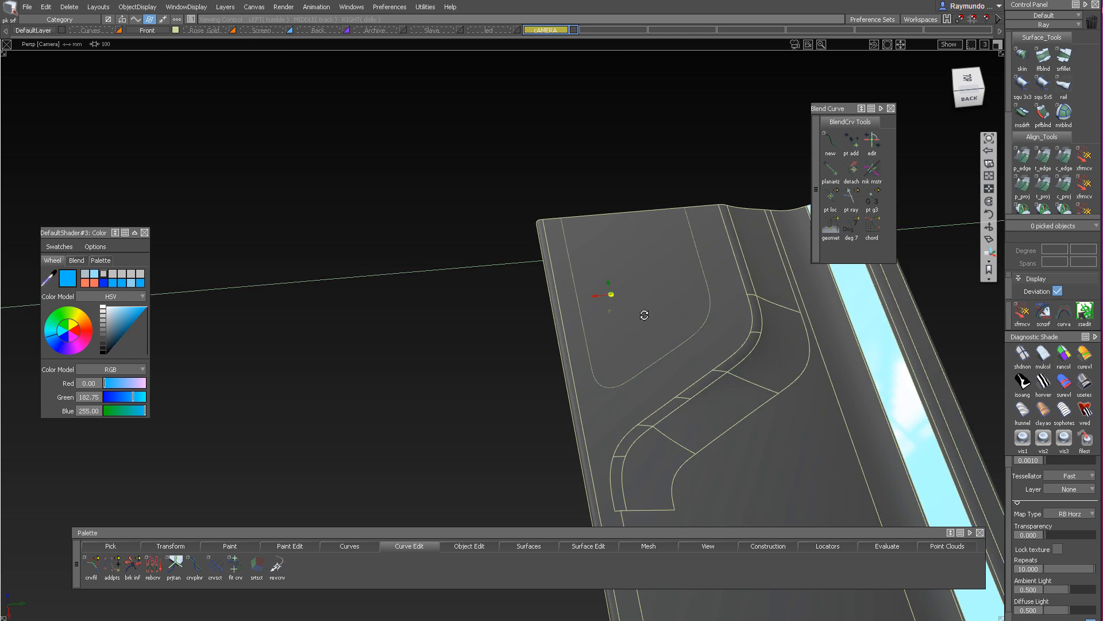
alt+shift+right_drag(643, 316, 619, 301)
alt+shift+drag(691, 200, 678, 402)
click(587, 546)
mouse_move(533, 435)
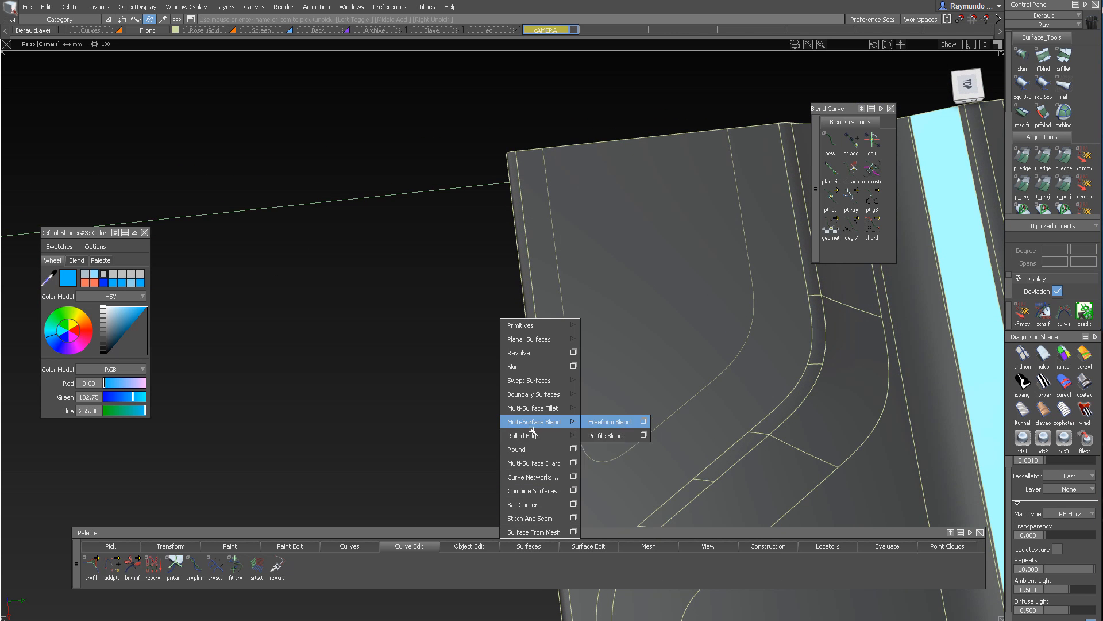
click(601, 476)
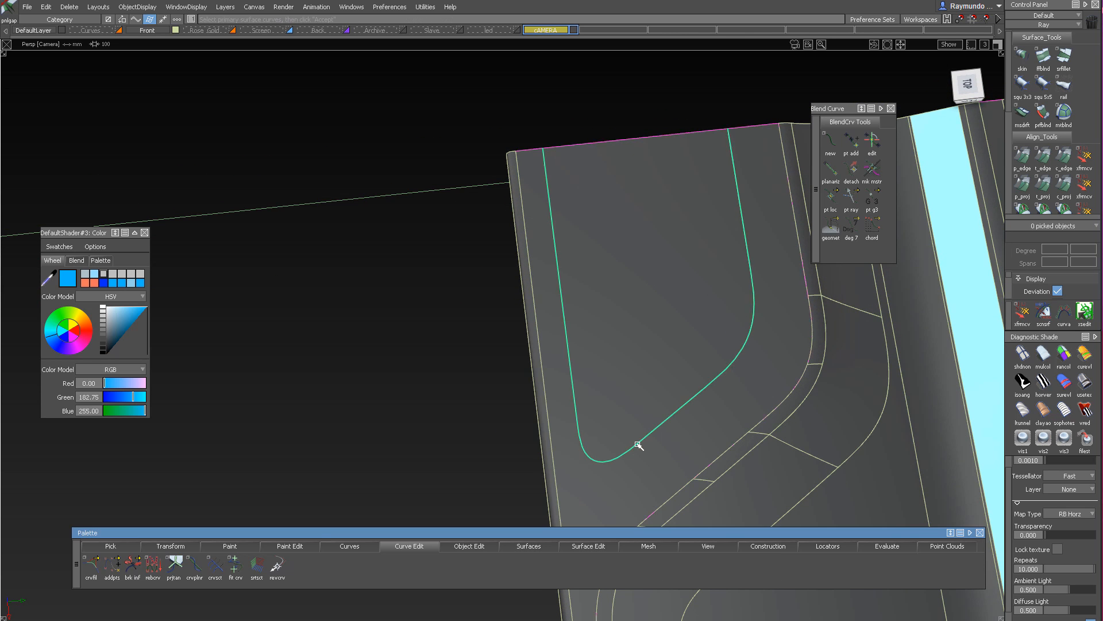
mouse_move(701, 251)
alt+shift+mouse_down()
mouse_move(650, 101)
mouse_move(658, 246)
mouse_move(638, 414)
alt+shift+mouse_up()
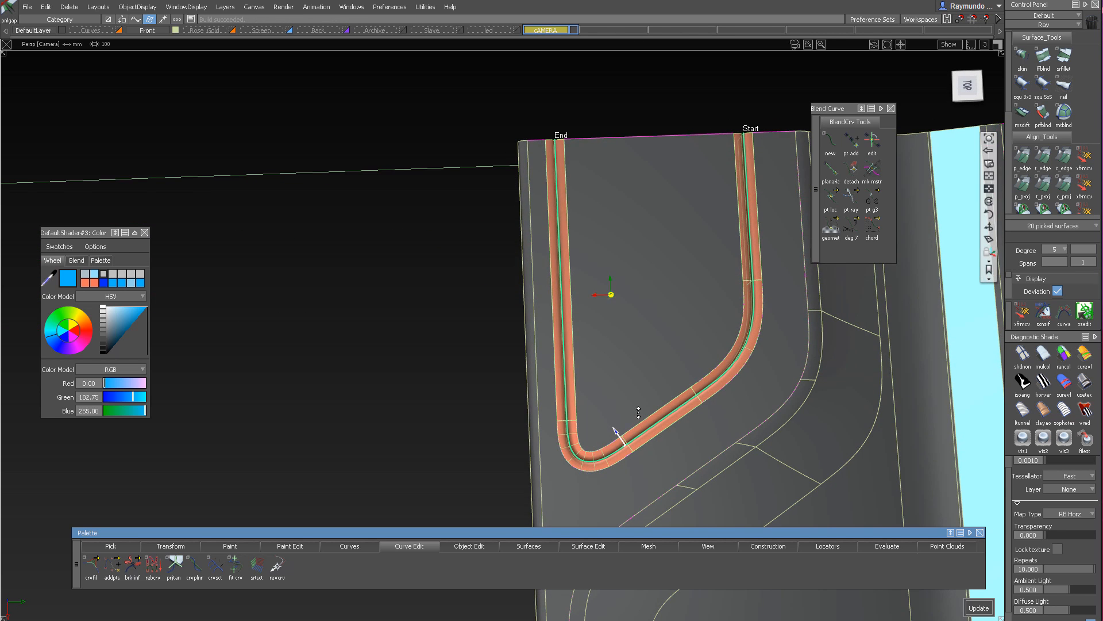
Examine the panel gap's rounded edges and their transition into the panel from several angles
ctrl+shift+drag(670, 362, 694, 276)
ctrl+shift+right_drag(667, 314, 669, 232)
alt+shift+drag(670, 235, 692, 272)
alt+shift+right_drag(692, 273, 738, 201)
alt+shift+drag(738, 201, 705, 339)
alt+shift+right_drag(705, 339, 680, 339)
alt+shift+drag(679, 339, 581, 278)
alt+shift+right_drag(581, 278, 577, 322)
alt+shift+drag(577, 322, 605, 300)
click(435, 352)
alt+shift+right_drag(618, 292, 596, 310)
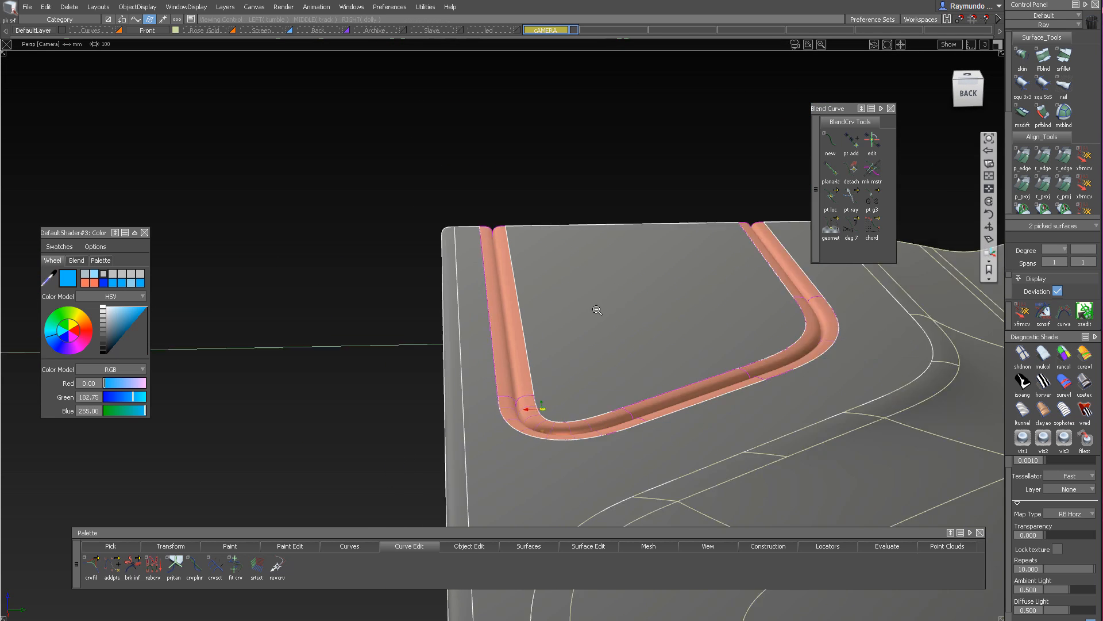
Delete the construction history of the panel gap surfaces and the surrounding end geometry
alt+shift+drag(596, 311, 581, 450)
ctrl+shift+drag(581, 450, 583, 140)
ctrl+shift+drag(542, 185, 542, 322)
drag(440, 125, 948, 620)
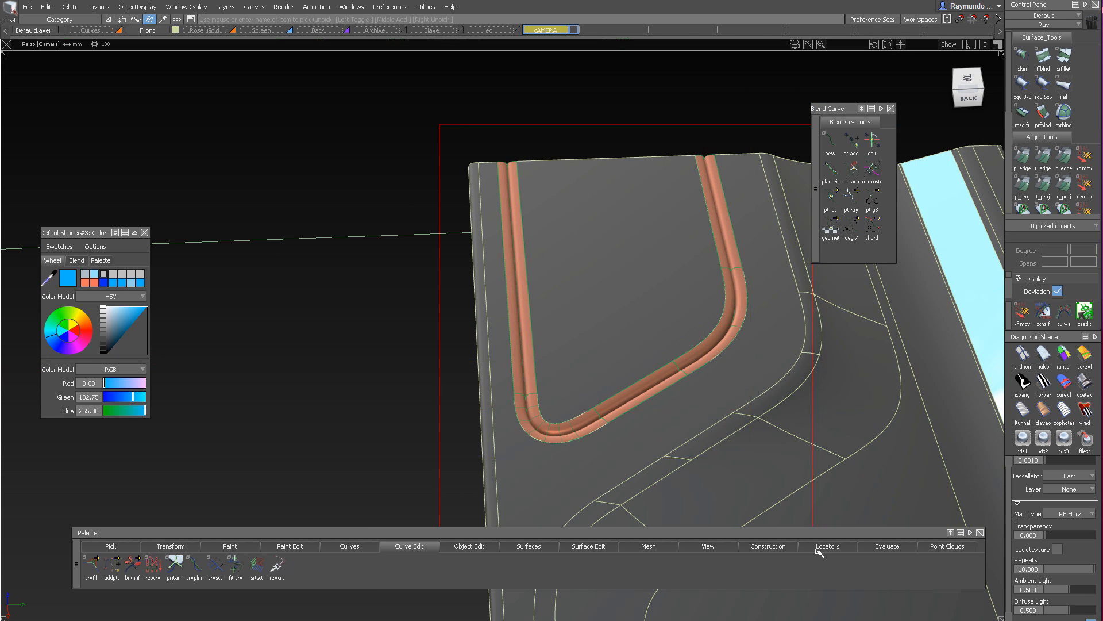
drag(817, 550, 814, 524)
key(ctrl+h)
key(Return)
Untrim the panel surface that surrounds the new gap
ctrl+shift+drag(719, 369, 704, 234)
alt+shift+drag(654, 270, 625, 150)
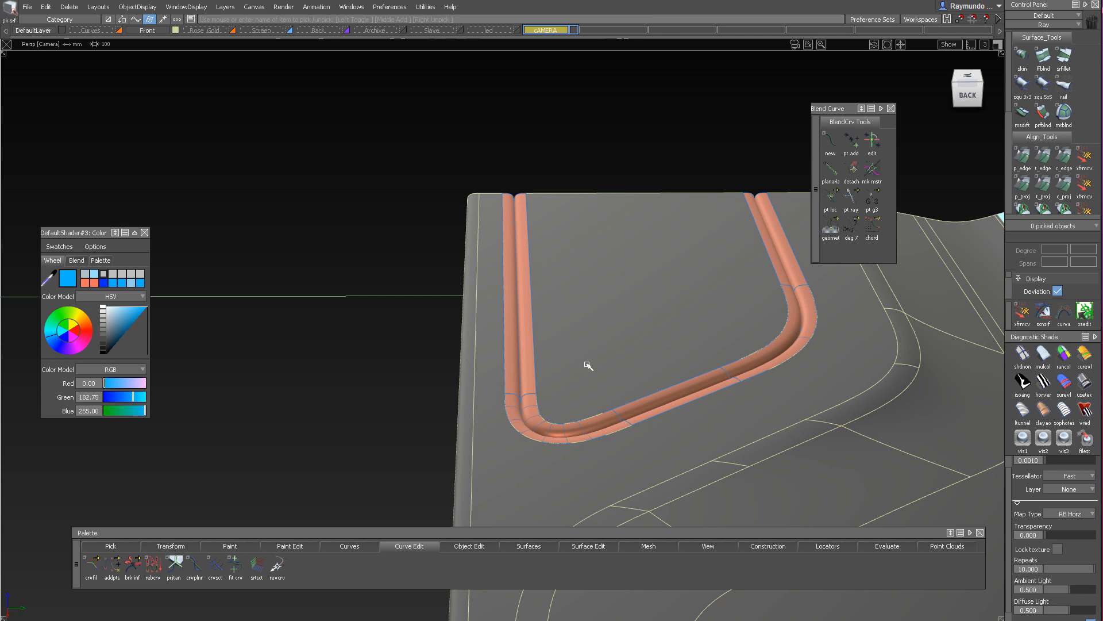
click(637, 267)
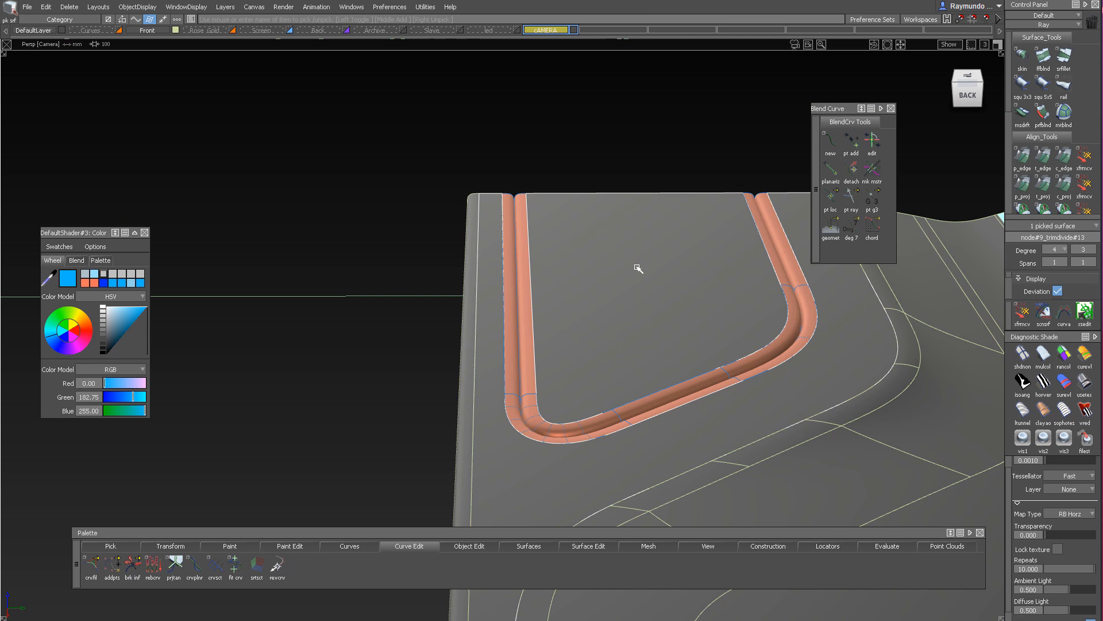
ctrl+shift+right_drag(636, 273, 637, 375)
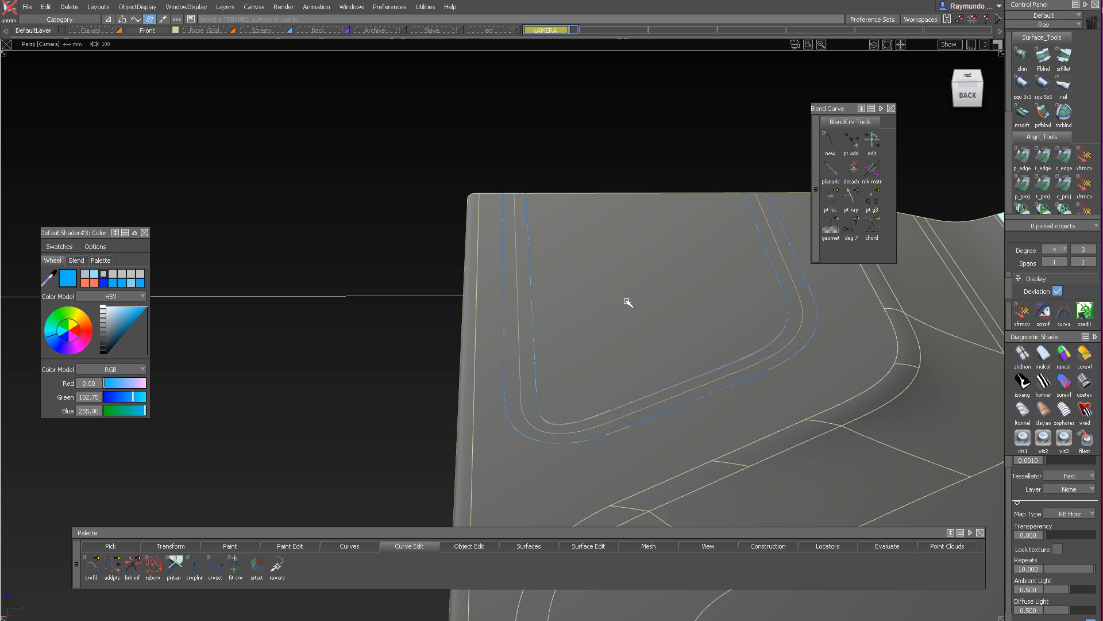
Divide the panel surface along the gap's edge curves, marking the regions outside and inside the contour
ctrl+shift+right_drag(627, 301, 586, 304)
click(586, 305)
click(699, 419)
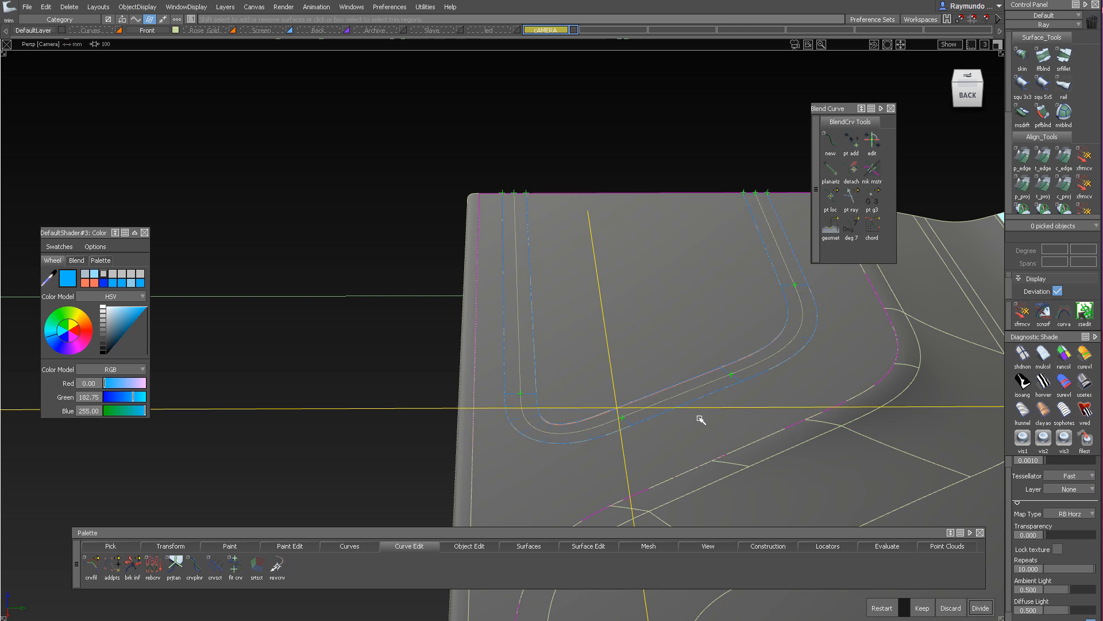
alt+shift+right_drag(718, 408, 621, 386)
alt+shift+drag(621, 385, 591, 395)
alt+shift+middle_drag(580, 399, 571, 318)
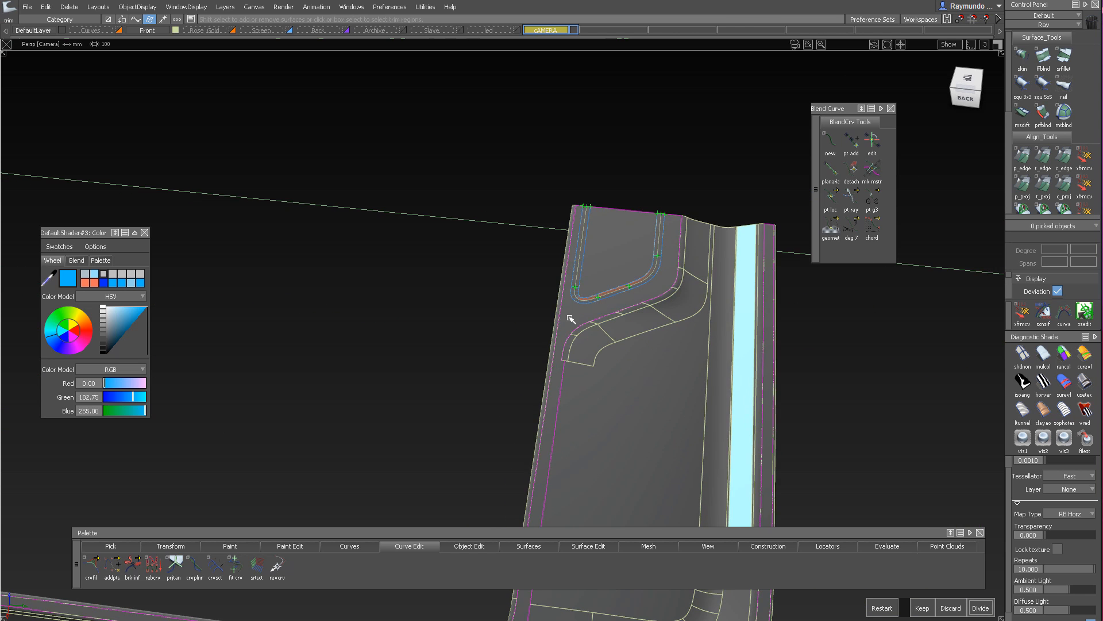
mouse_move(629, 275)
alt+shift+right_down()
mouse_move(661, 274)
mouse_move(614, 274)
alt+shift+right_up()
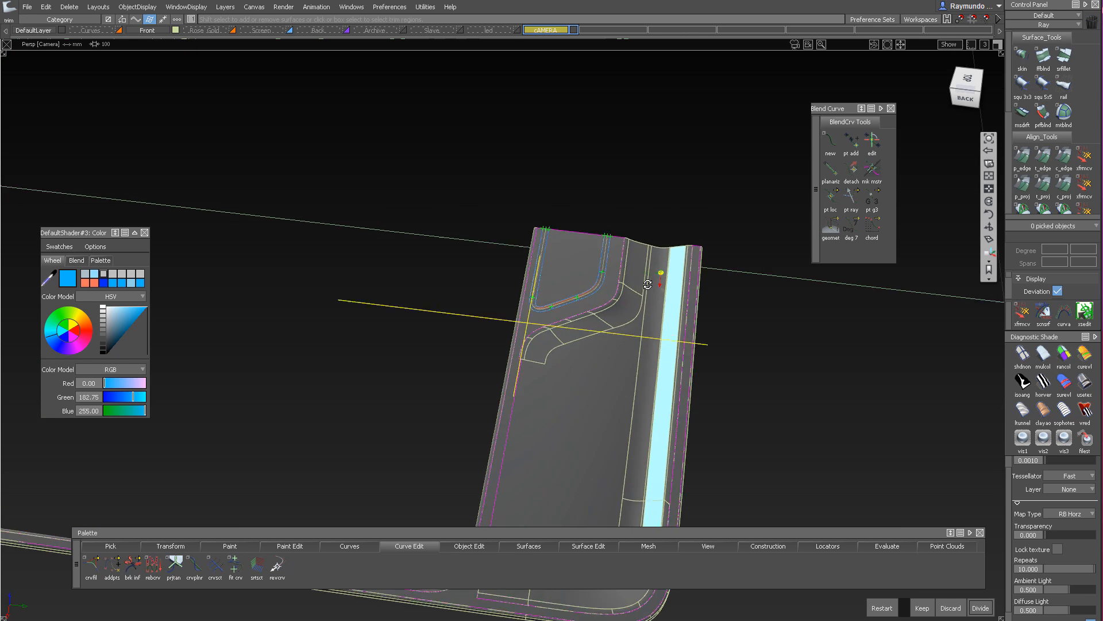
alt+shift+drag(592, 273, 507, 232)
alt+shift+right_drag(517, 241, 542, 278)
alt+shift+drag(542, 278, 447, 268)
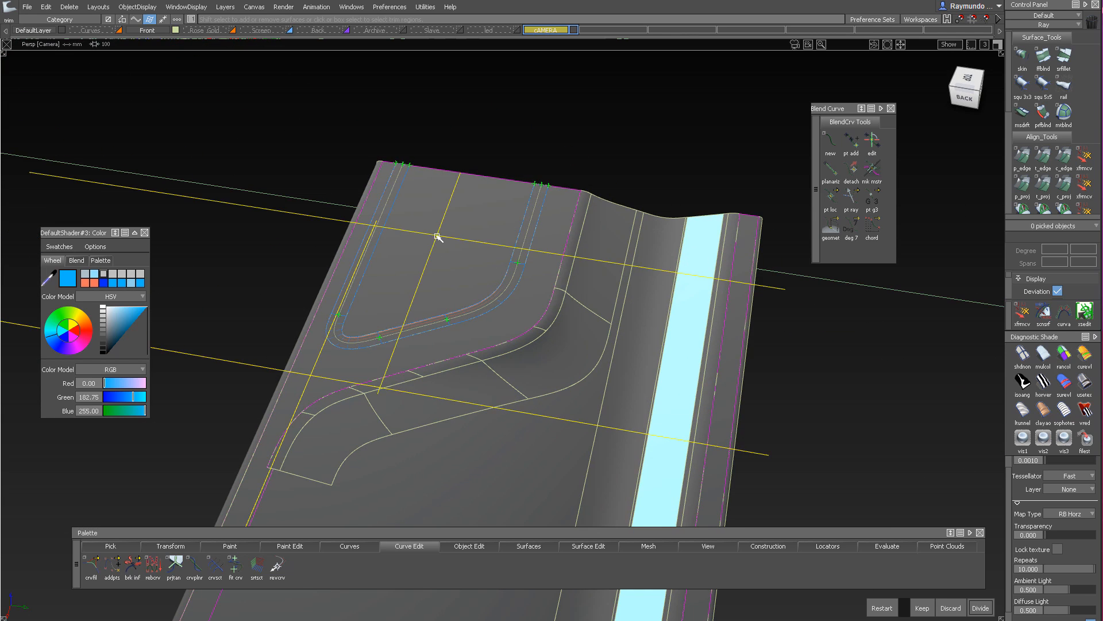
click(981, 609)
Delete the leftover panel strip covering the gap
alt+shift+right_drag(544, 353, 527, 313)
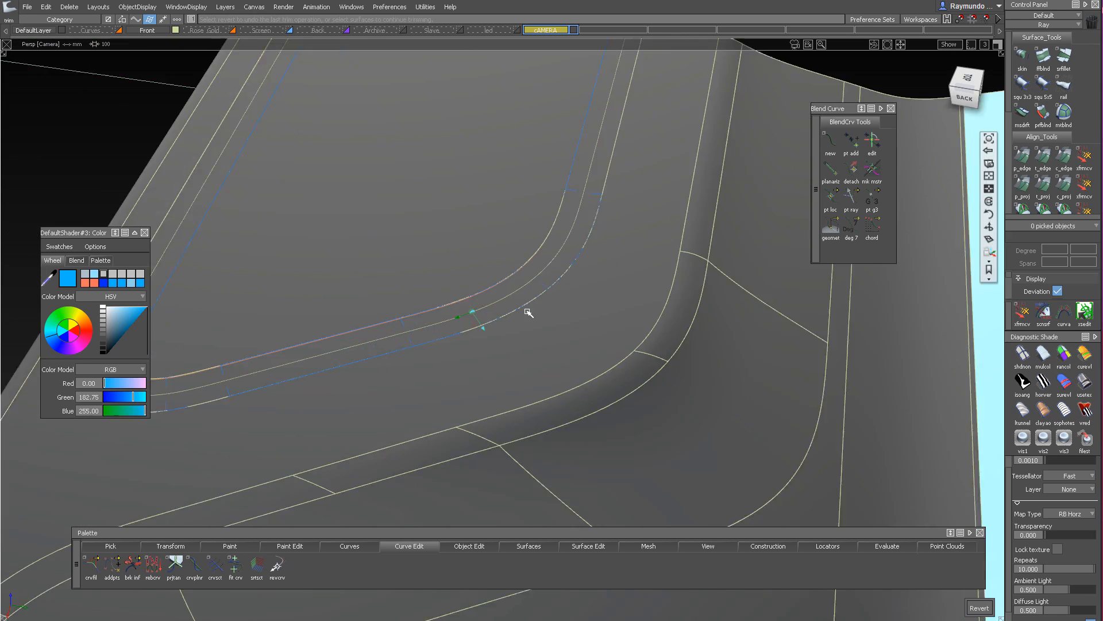
alt+shift+drag(527, 313, 561, 247)
ctrl+shift+drag(561, 239, 561, 254)
click(561, 252)
key(Delete)
key(Return)
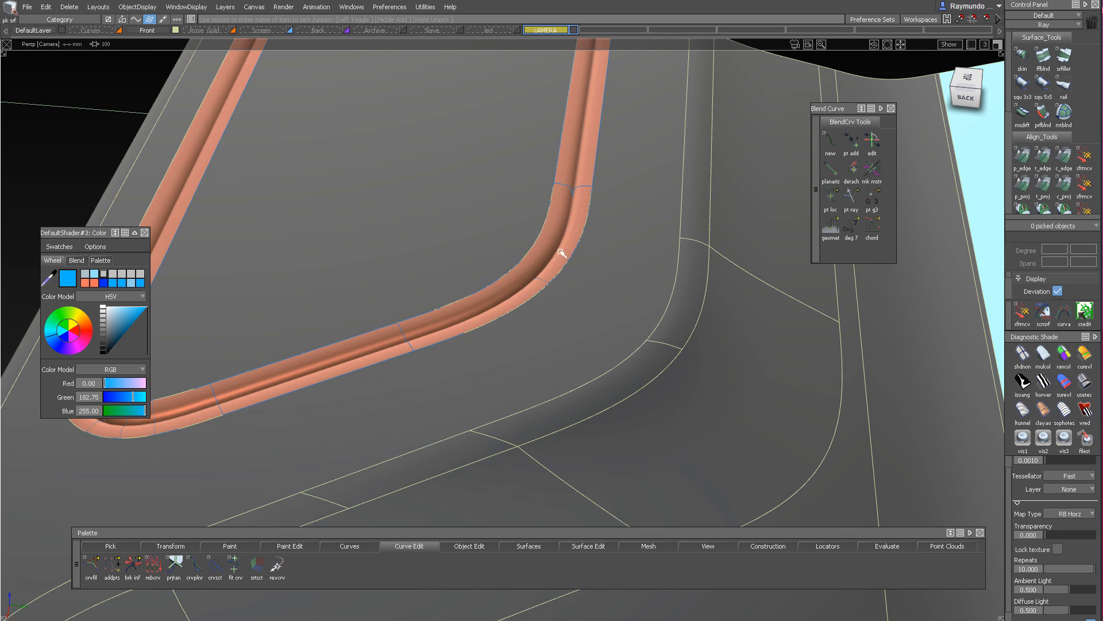
Inspect the opened groove and its edges along the slanted section and both rounded corners
alt+shift+right_drag(561, 253, 460, 321)
alt+shift+drag(460, 321, 468, 364)
alt+shift+right_drag(468, 365, 707, 373)
alt+shift+right_drag(609, 363, 368, 371)
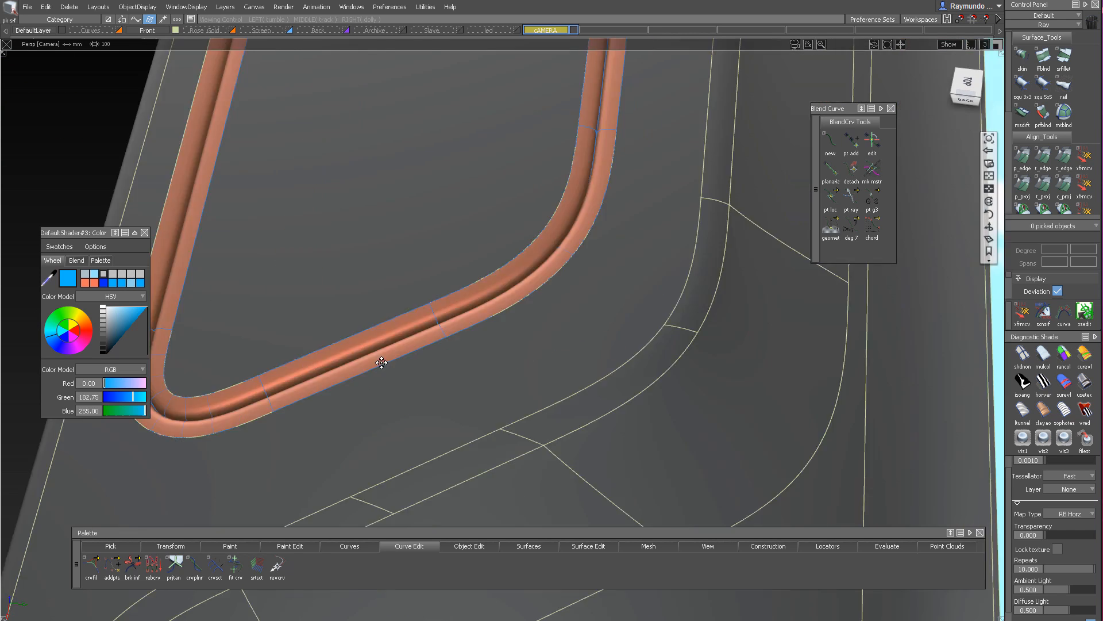
alt+shift+middle_drag(368, 371, 445, 346)
alt+shift+drag(594, 251, 592, 250)
alt+shift+middle_drag(591, 249, 464, 382)
alt+shift+drag(464, 381, 488, 373)
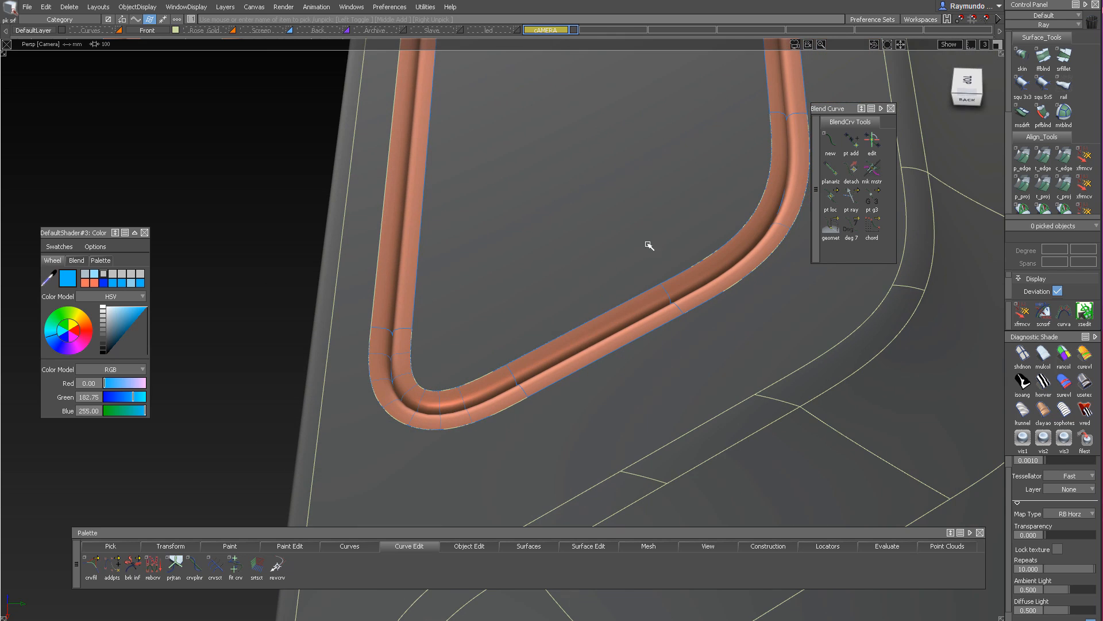
Assign all the panel gap surfaces to the Front layer
click(571, 354)
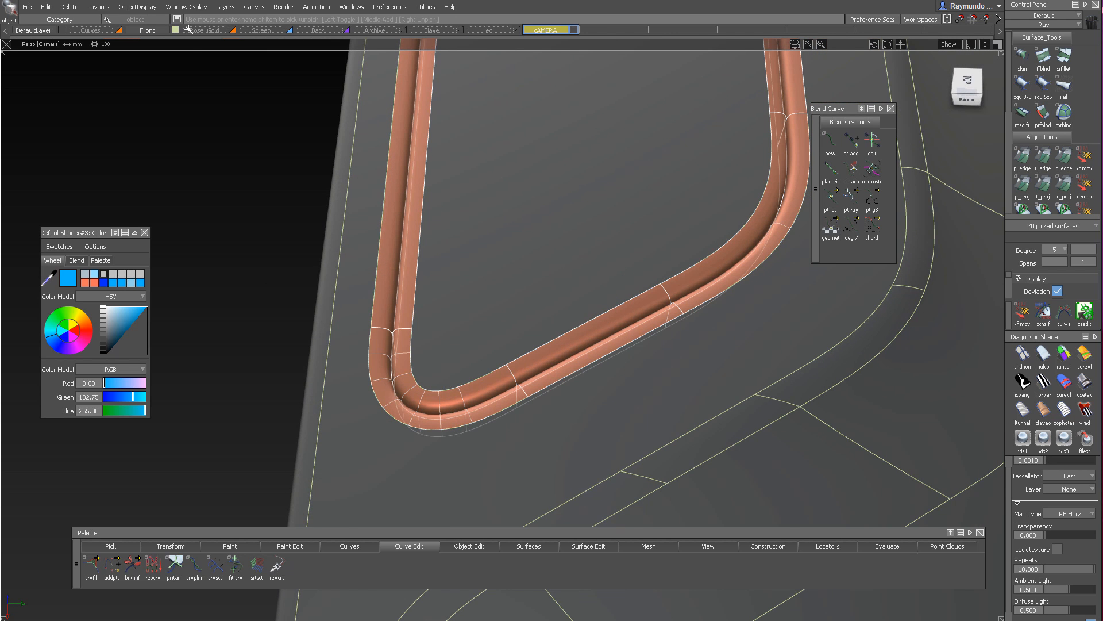
drag(153, 34, 154, 42)
ctrl+shift+drag(478, 399, 485, 265)
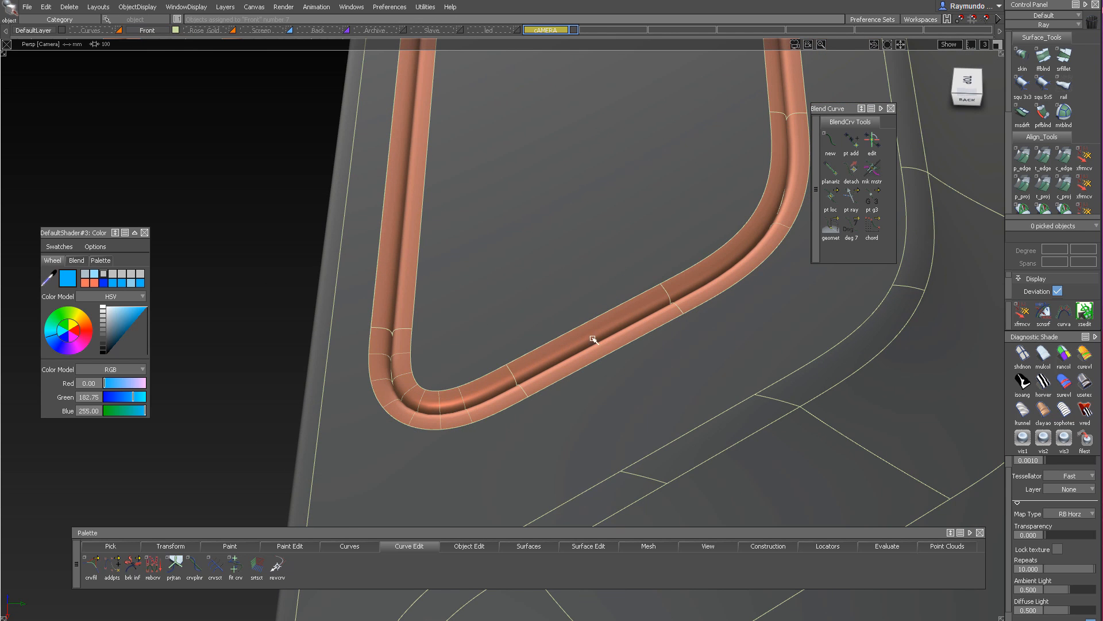
Assign the matt shader to the outer edge surfaces of the panel gap, all the way around the contour
drag(635, 379, 636, 296)
click(637, 389)
click(551, 377)
click(454, 419)
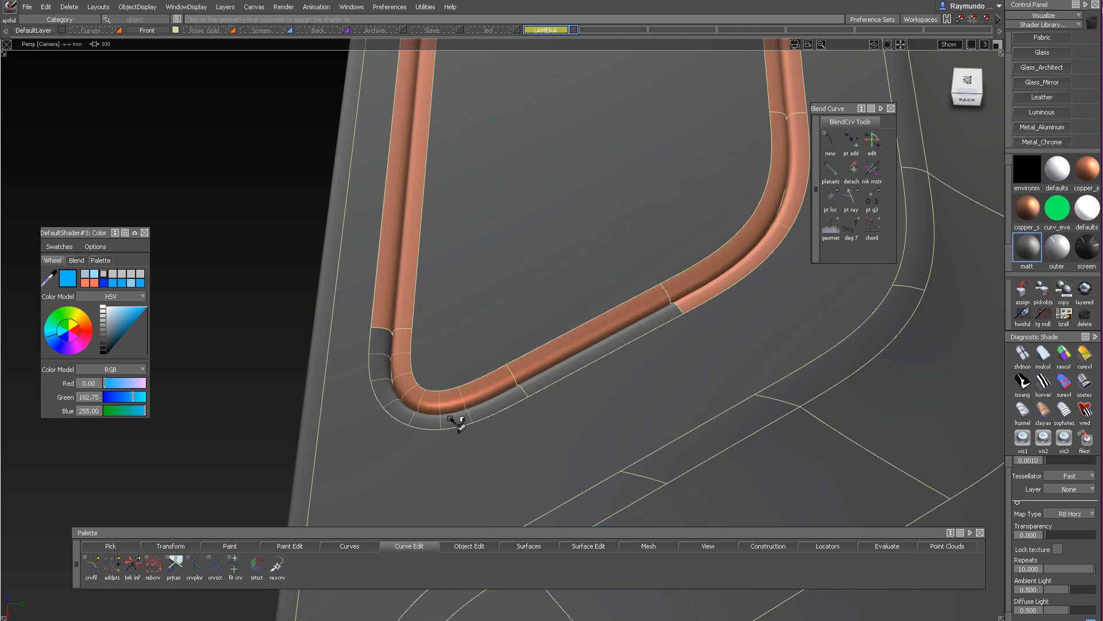
click(387, 306)
alt+shift+middle_drag(746, 262, 680, 386)
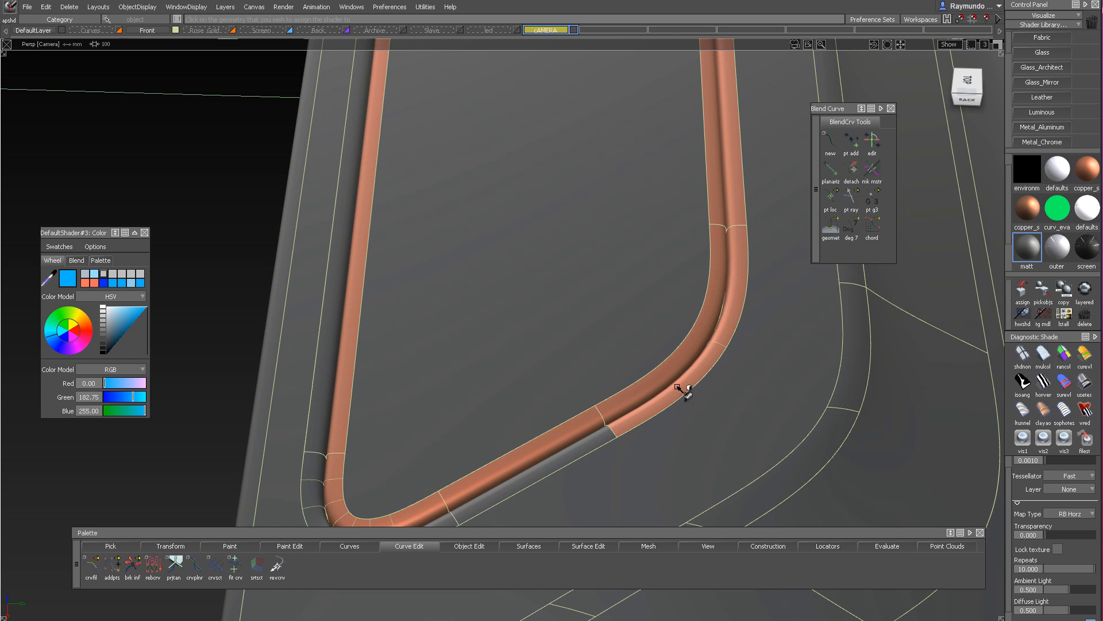
click(678, 386)
click(731, 212)
alt+shift+middle_drag(739, 209, 733, 270)
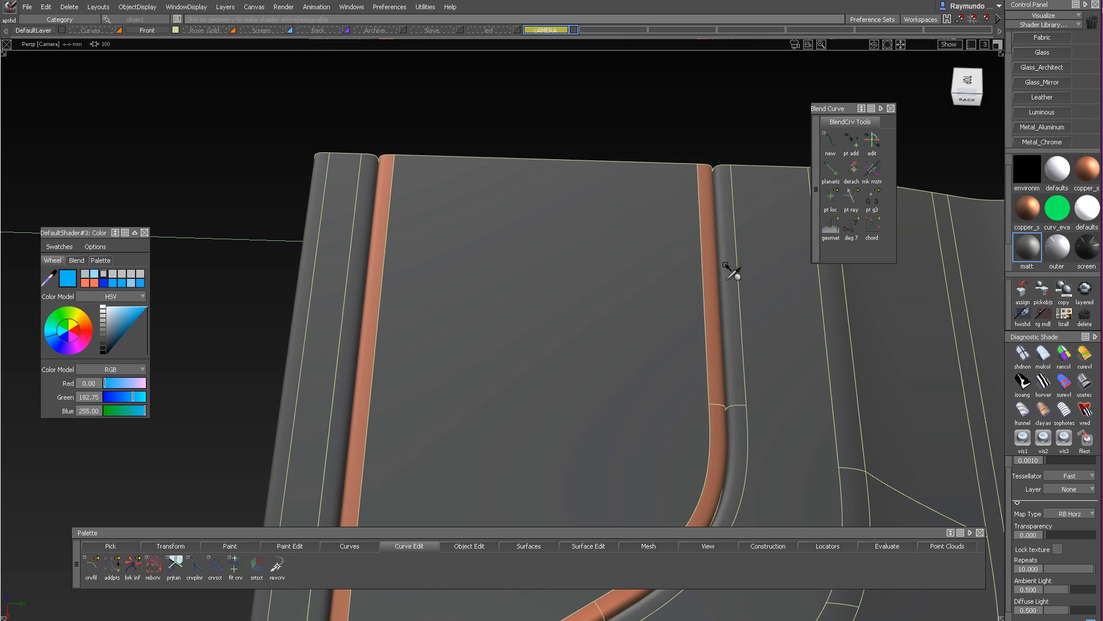
Inspect the shaded panel gap and the whole front housing, with and without the model curves shown
alt+shift+right_drag(687, 253, 598, 302)
alt+shift+drag(598, 303, 609, 345)
alt+shift+middle_drag(608, 345, 596, 313)
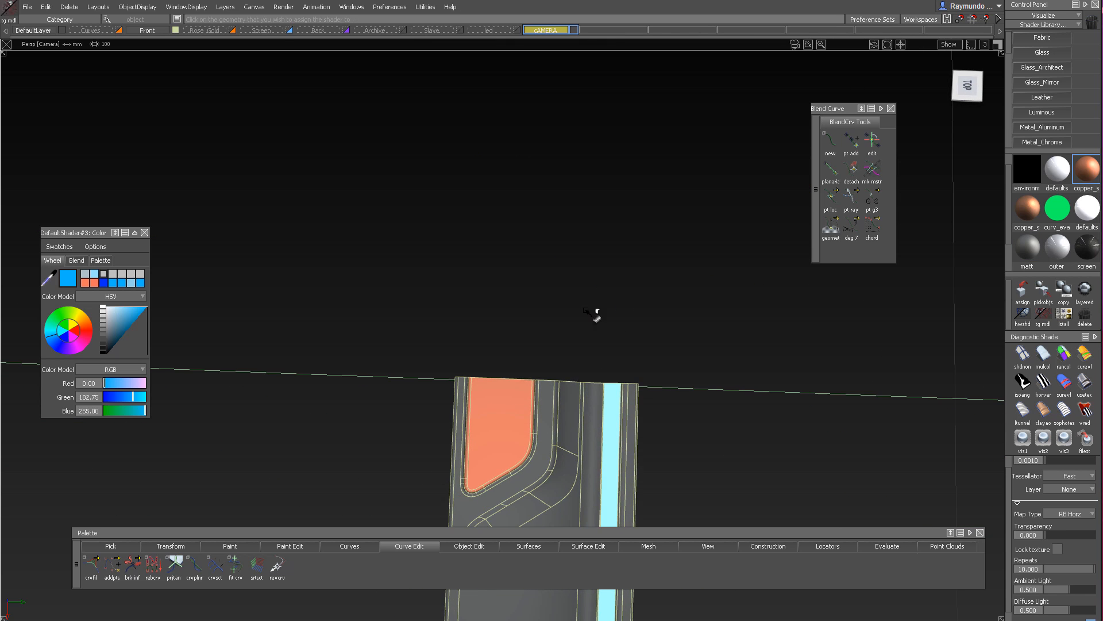
key(alt+m)
alt+shift+right_drag(596, 312, 625, 303)
mouse_move(625, 303)
alt+shift+middle_down()
mouse_move(646, 285)
mouse_move(672, 161)
alt+shift+middle_up()
mouse_move(616, 268)
alt+shift+mouse_down()
mouse_move(483, 177)
mouse_move(585, 203)
alt+shift+mouse_up()
ctrl+shift+right_drag(587, 204, 549, 176)
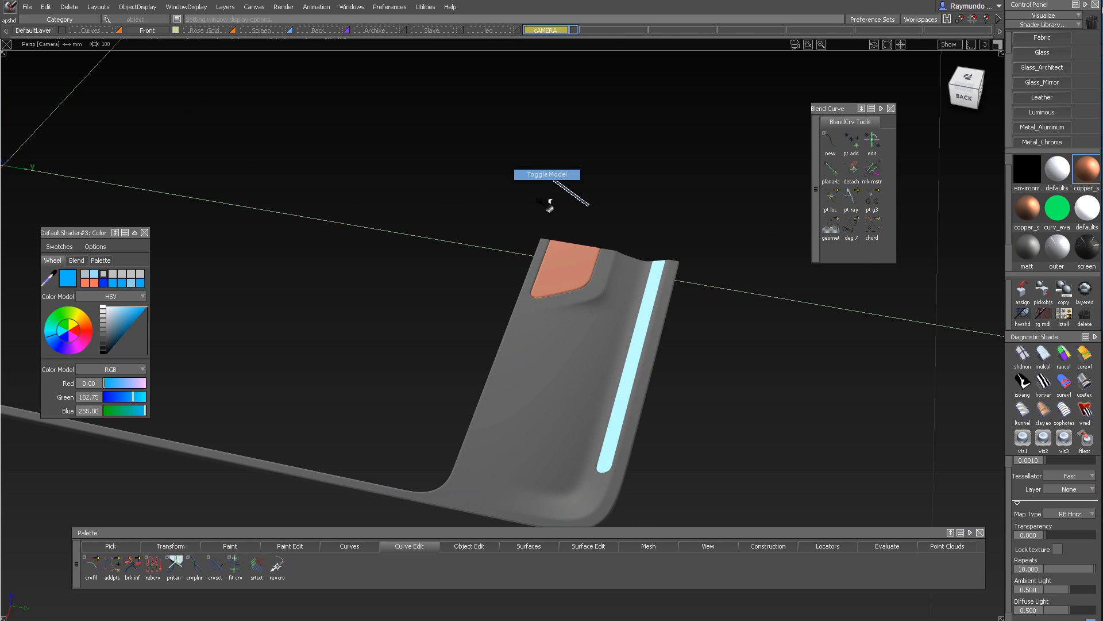
alt+shift+right_drag(575, 230, 529, 259)
alt+shift+middle_drag(529, 258, 653, 270)
alt+shift+drag(653, 270, 566, 267)
alt+shift+middle_drag(566, 267, 629, 374)
alt+shift+right_drag(314, 154, 339, 155)
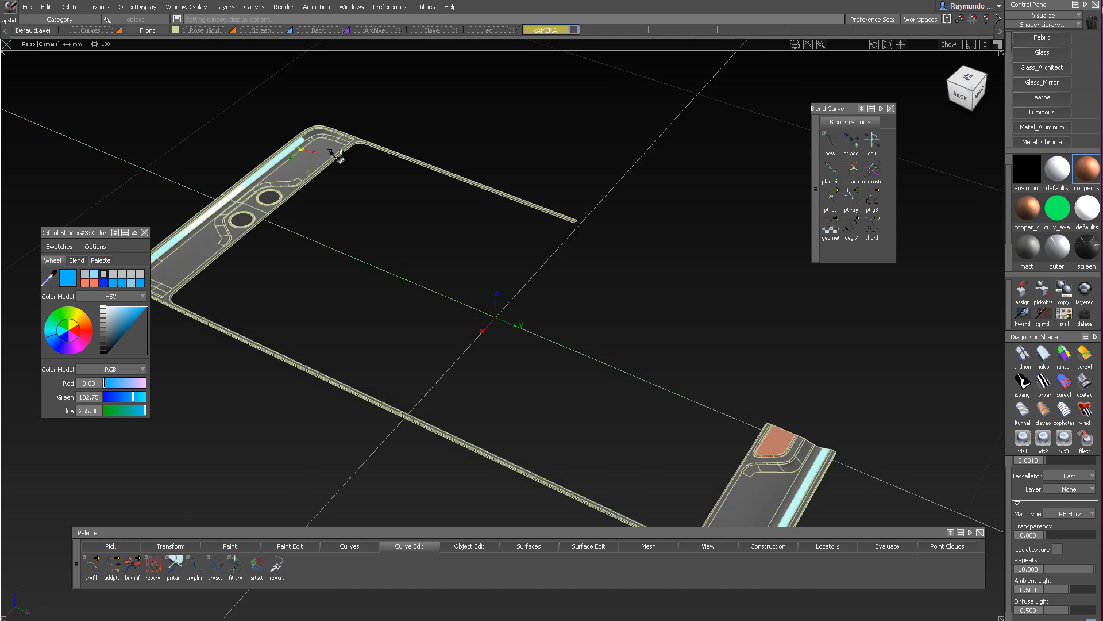
alt+shift+drag(339, 155, 460, 230)
alt+shift+right_drag(460, 230, 478, 265)
alt+shift+middle_drag(479, 265, 455, 317)
Delete the duplicate front-housing surfaces on the far side of the lengthwise centreline, keeping only one half of the device
click(982, 77)
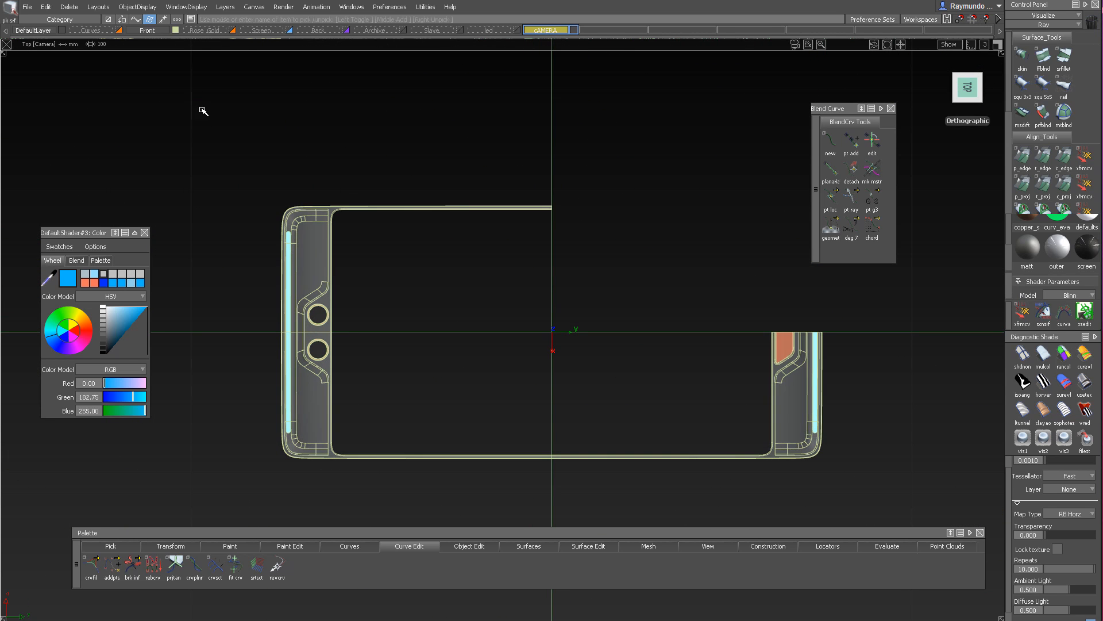
drag(650, 313, 450, 226)
key(Delete)
click(653, 319)
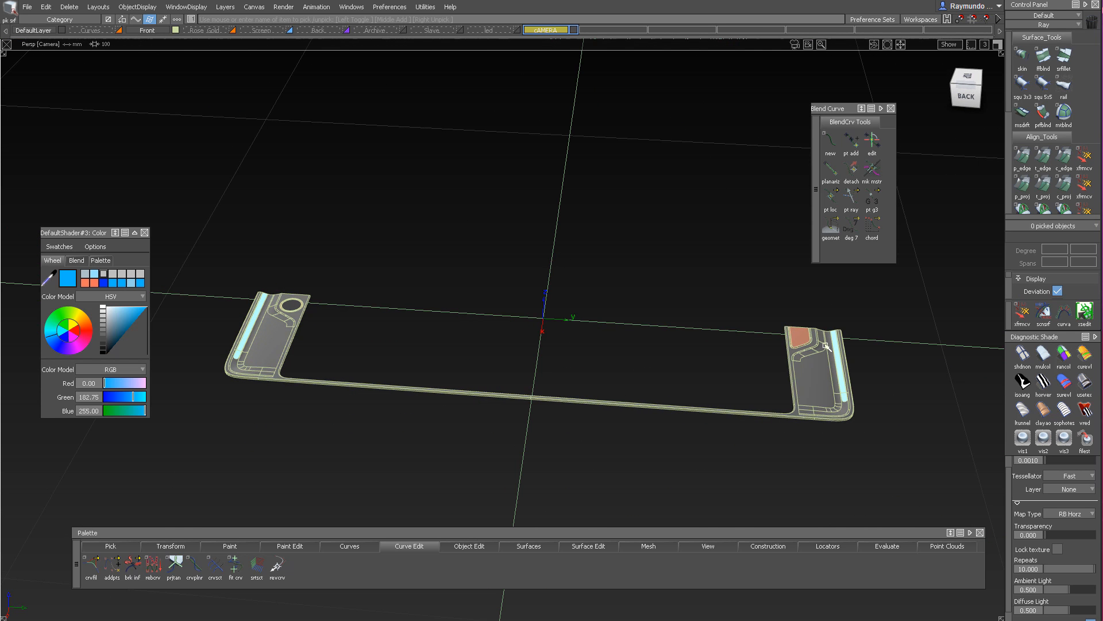
Set the Front layer's symmetry plane through the origin, along the device's lengthwise centreline
alt+shift+drag(825, 346, 599, 299)
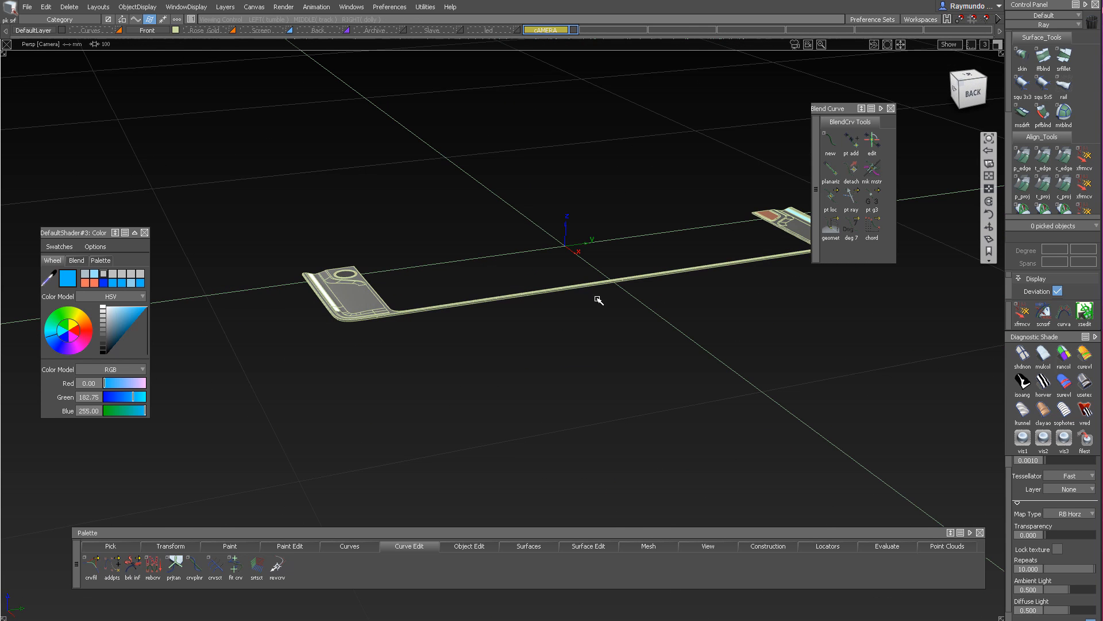
alt+shift+drag(634, 248, 700, 365)
alt+shift+drag(865, 330, 192, 53)
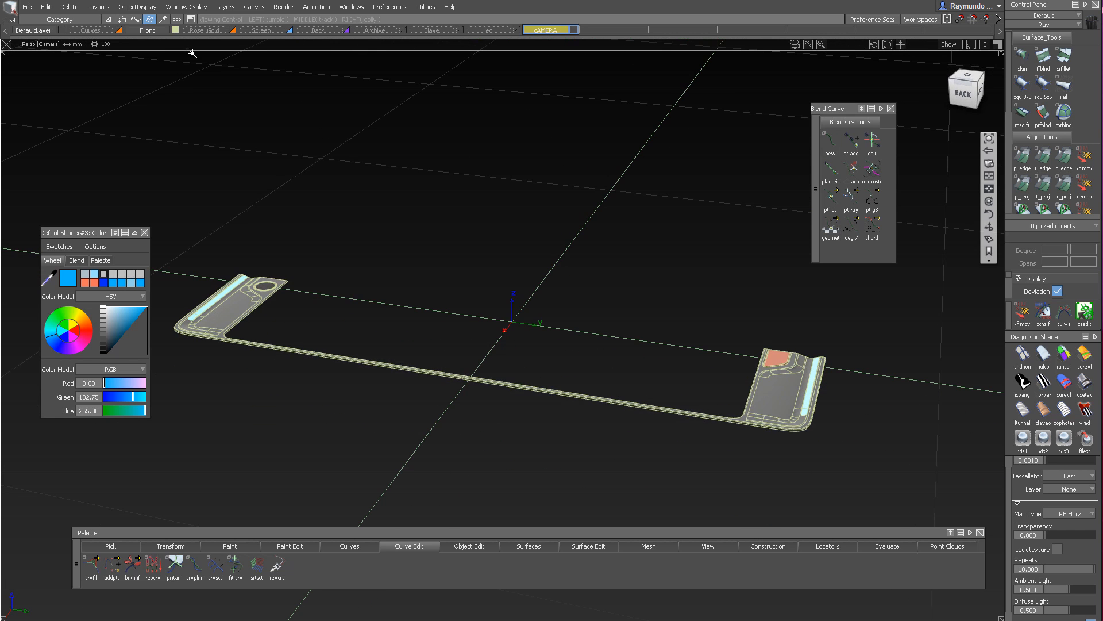
click(167, 31)
click(225, 7)
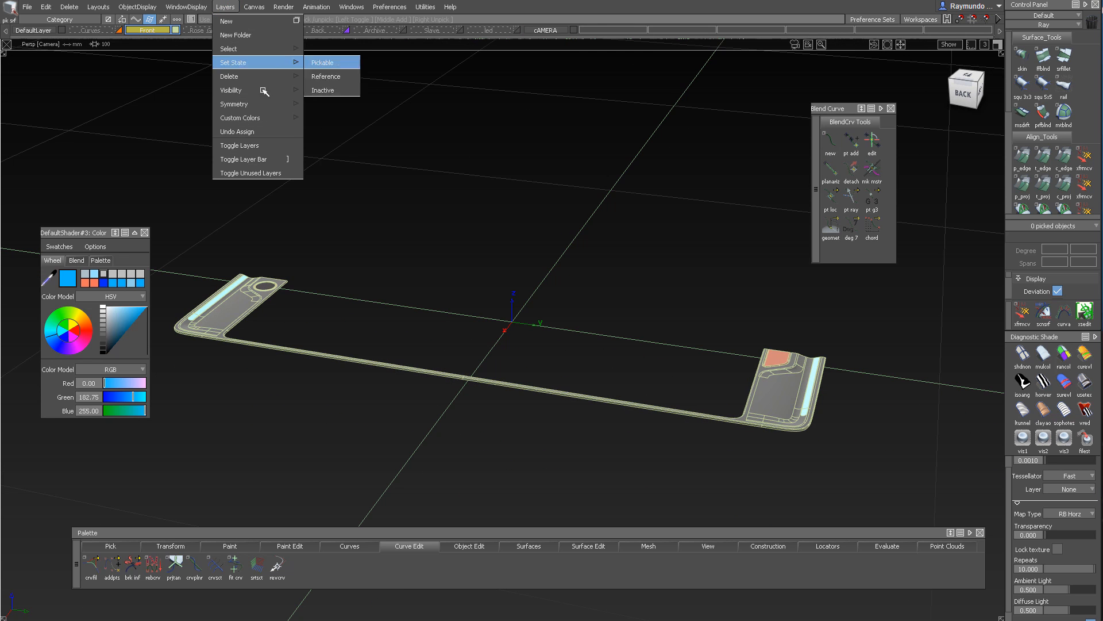
mouse_move(277, 114)
click(351, 131)
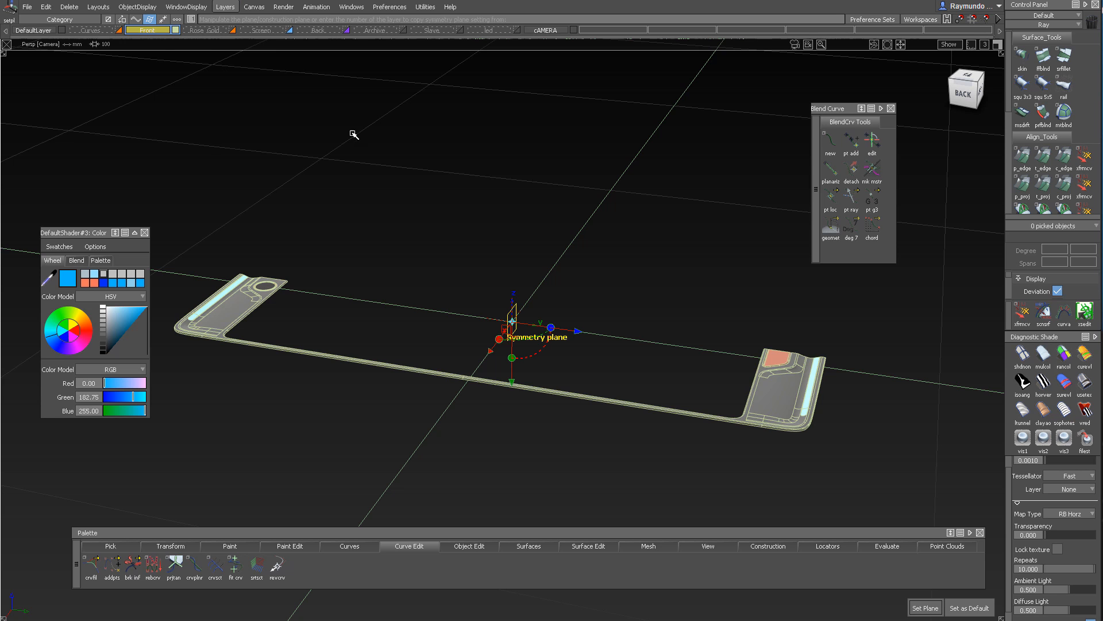
alt+shift+drag(510, 341, 547, 306)
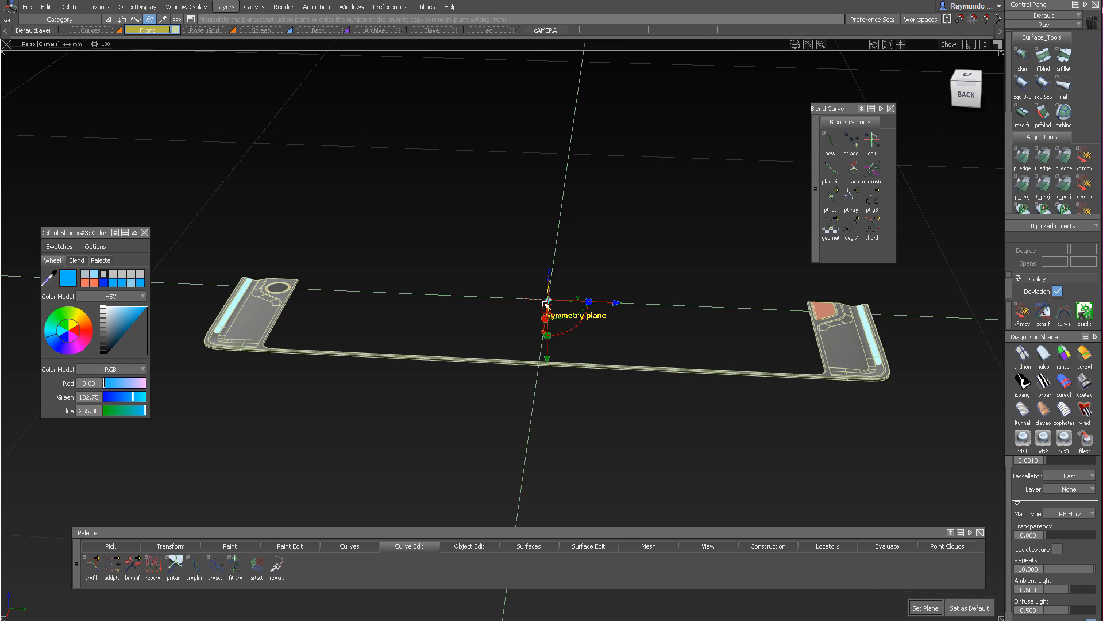
click(925, 608)
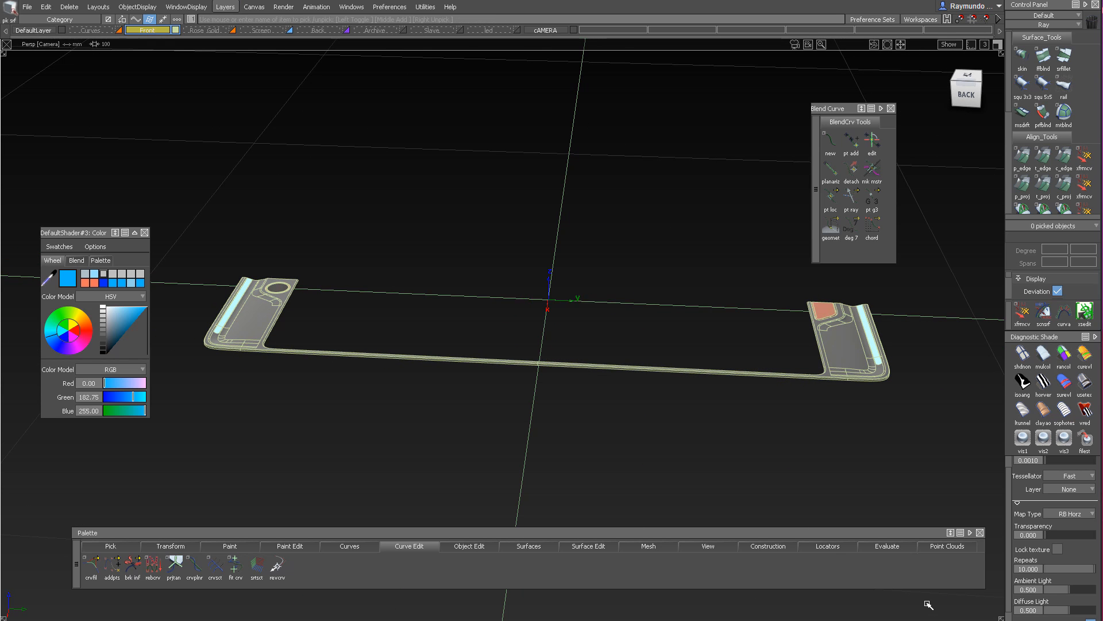
Turn on symmetry for the Front layer and hide the model curves to view the complete front housing
click(147, 31)
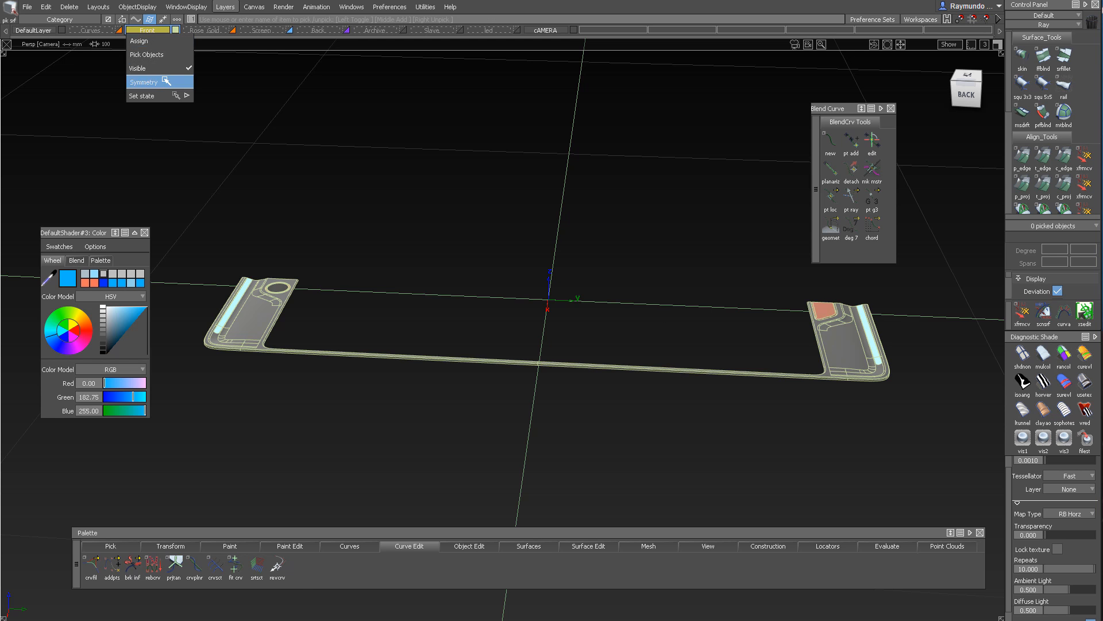
click(165, 82)
alt+shift+drag(366, 198, 369, 246)
ctrl+shift+drag(368, 245, 333, 156)
alt+shift+drag(338, 210, 347, 262)
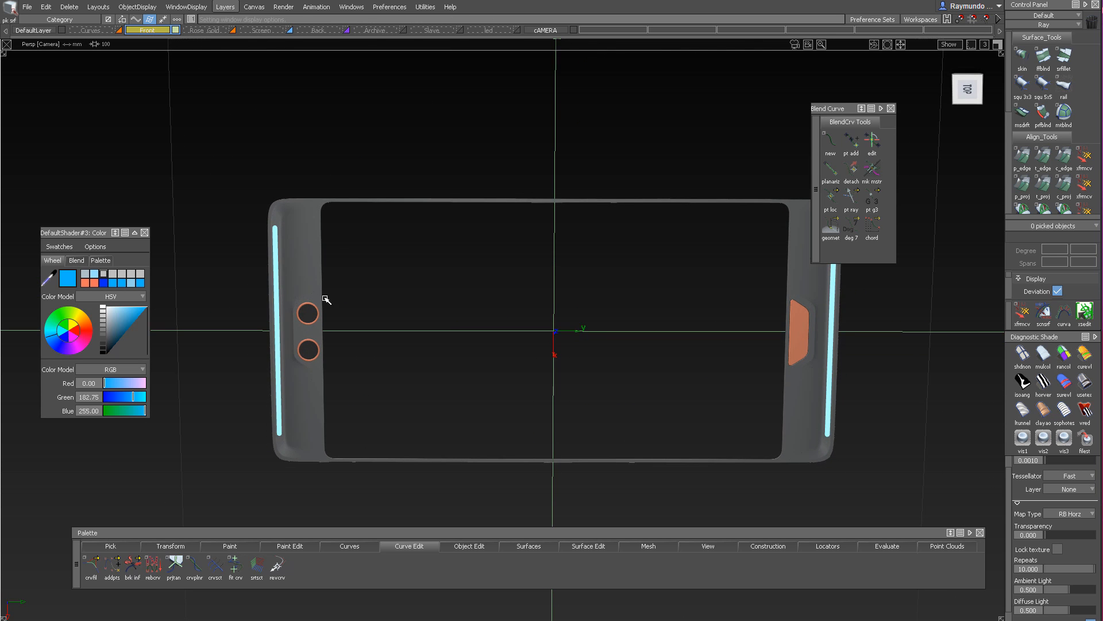
alt+shift+right_drag(318, 282, 298, 278)
alt+shift+drag(298, 279, 277, 287)
Show the Rose Gold, Screen and Back layers together with the front housing
click(235, 29)
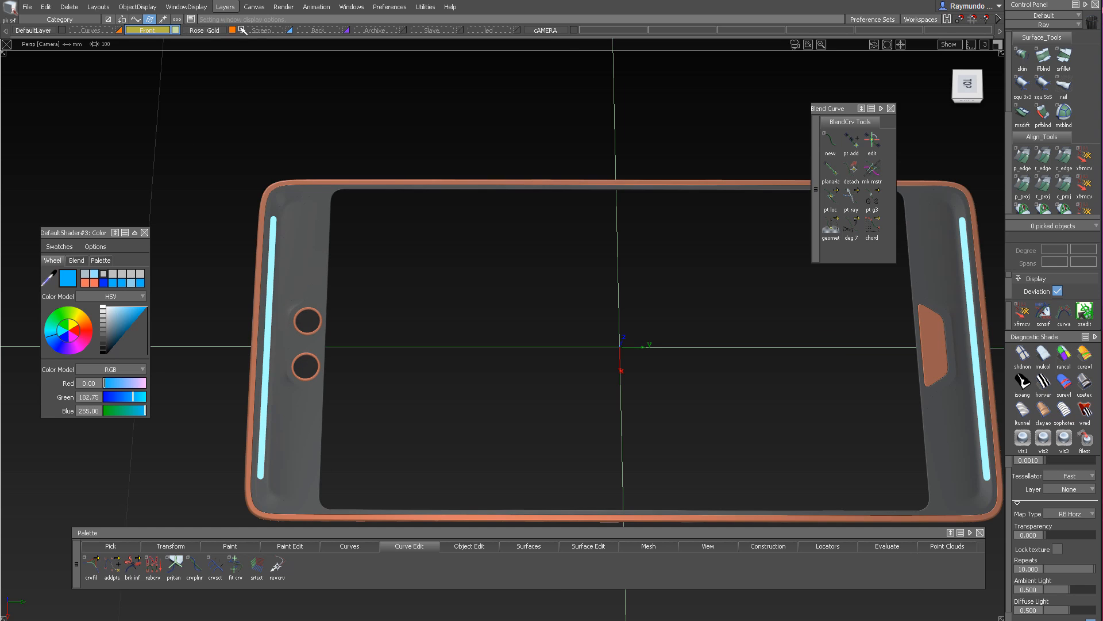
click(291, 29)
mouse_move(323, 123)
alt+shift+mouse_down()
mouse_move(320, 168)
mouse_move(342, 211)
mouse_move(322, 141)
alt+shift+mouse_up()
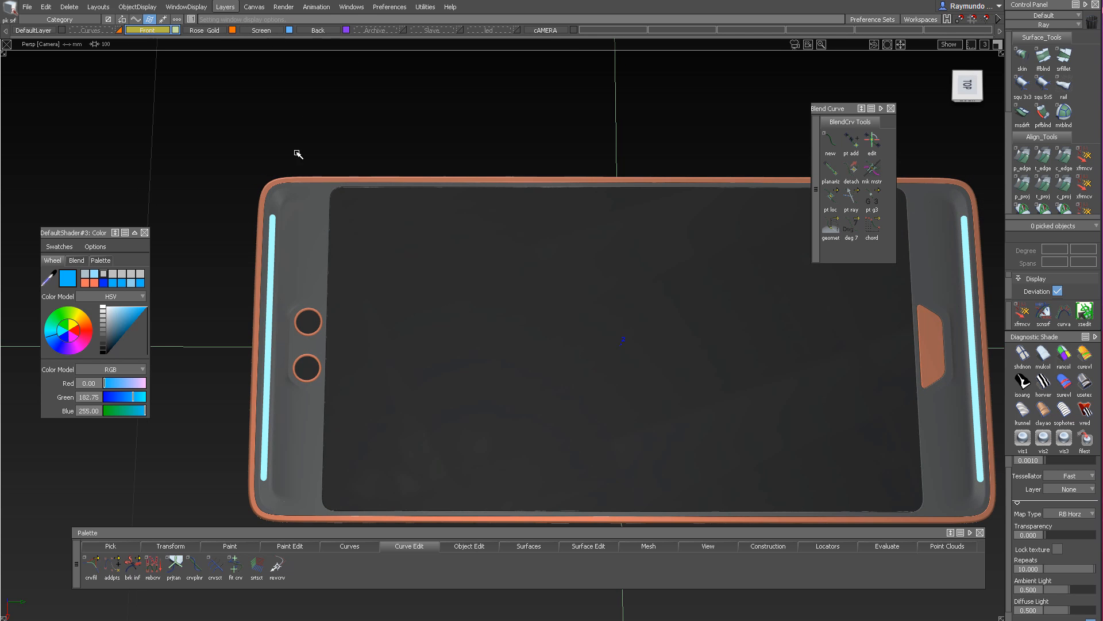
Inspect the assembled device's front and its camera end closely, with and without the model curves shown
mouse_move(229, 169)
alt+shift+mouse_down()
mouse_move(300, 278)
mouse_move(525, 222)
mouse_move(542, 357)
mouse_move(616, 208)
mouse_move(779, 347)
mouse_move(525, 204)
mouse_move(488, 230)
mouse_move(471, 161)
mouse_move(665, 384)
mouse_move(660, 157)
mouse_move(720, 115)
mouse_move(882, 320)
mouse_move(657, 365)
mouse_move(601, 389)
mouse_move(349, 279)
mouse_move(438, 182)
mouse_move(441, 333)
mouse_move(458, 322)
mouse_move(468, 94)
mouse_move(394, 78)
mouse_move(477, 367)
mouse_move(539, 44)
mouse_move(433, 249)
mouse_move(640, 192)
mouse_move(638, 163)
mouse_move(504, 220)
mouse_move(468, 440)
mouse_move(501, 310)
mouse_move(502, 81)
mouse_move(501, 228)
mouse_move(539, 45)
mouse_move(483, 272)
mouse_move(542, 386)
mouse_move(594, 350)
mouse_move(620, 360)
mouse_move(279, 406)
mouse_move(280, 395)
alt+shift+mouse_up()
alt+shift+click(501, 228)
alt+shift+click(354, 220)
alt+shift+right_drag(387, 224, 440, 293)
alt+shift+drag(441, 293, 438, 313)
ctrl+shift+right_drag(475, 182, 359, 160)
alt+shift+click(396, 224)
alt+shift+drag(397, 224, 431, 228)
alt+shift+middle_drag(367, 218, 442, 165)
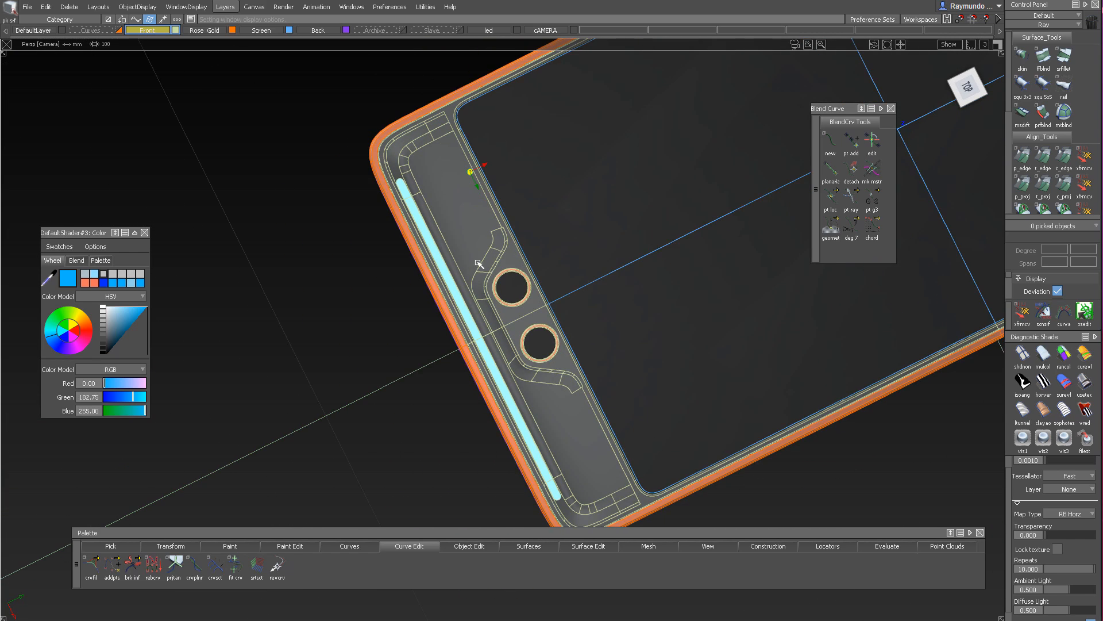
alt+shift+middle_drag(586, 459, 566, 381)
alt+shift+drag(566, 381, 494, 276)
alt+shift+right_drag(517, 247, 465, 237)
alt+shift+drag(465, 236, 485, 271)
alt+shift+middle_drag(485, 271, 466, 310)
alt+shift+drag(465, 311, 529, 333)
alt+shift+right_drag(529, 333, 477, 311)
alt+shift+drag(477, 310, 421, 226)
alt+shift+click(442, 235)
alt+shift+right_drag(442, 235, 489, 230)
Examine the back cover and its light ring from several angles, and return to a view of the device's front
alt+shift+drag(489, 230, 489, 55)
alt+shift+drag(497, 315, 495, 5)
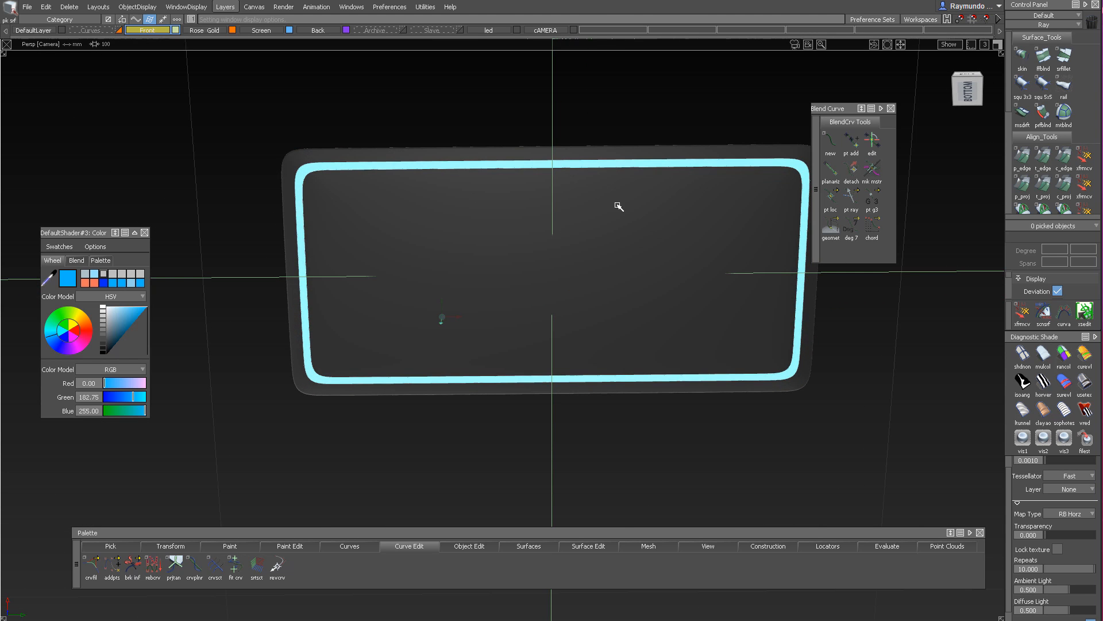
alt+shift+click(591, 173)
alt+shift+right_drag(592, 174, 618, 111)
alt+shift+drag(618, 111, 537, 133)
alt+shift+right_drag(537, 133, 505, 179)
alt+shift+drag(506, 179, 507, 188)
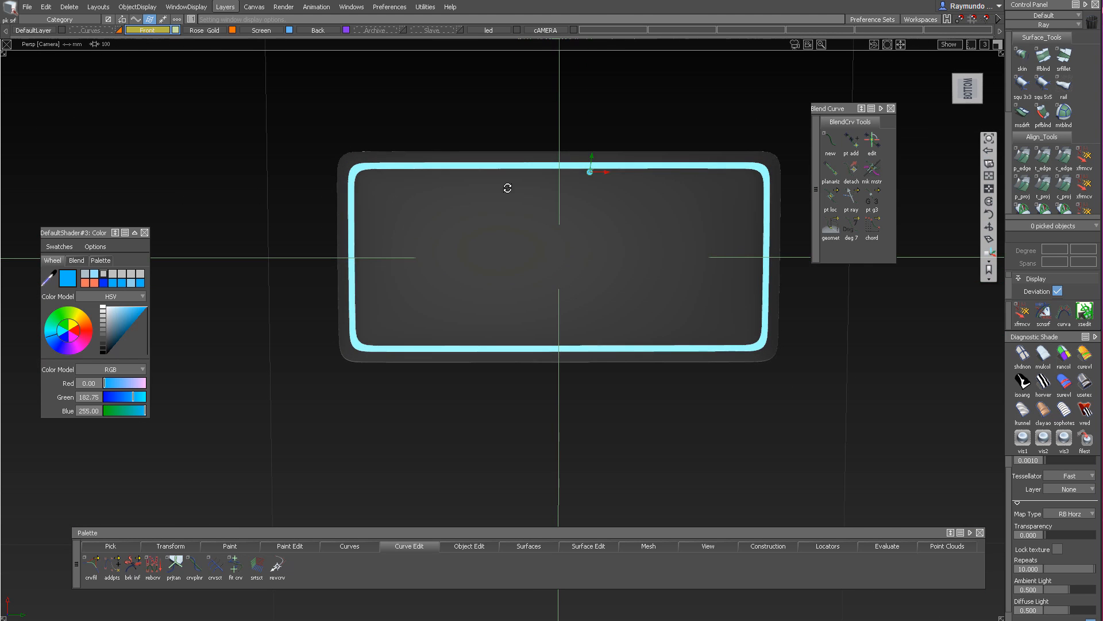
alt+shift+right_drag(594, 194, 598, 109)
alt+shift+drag(598, 109, 539, 191)
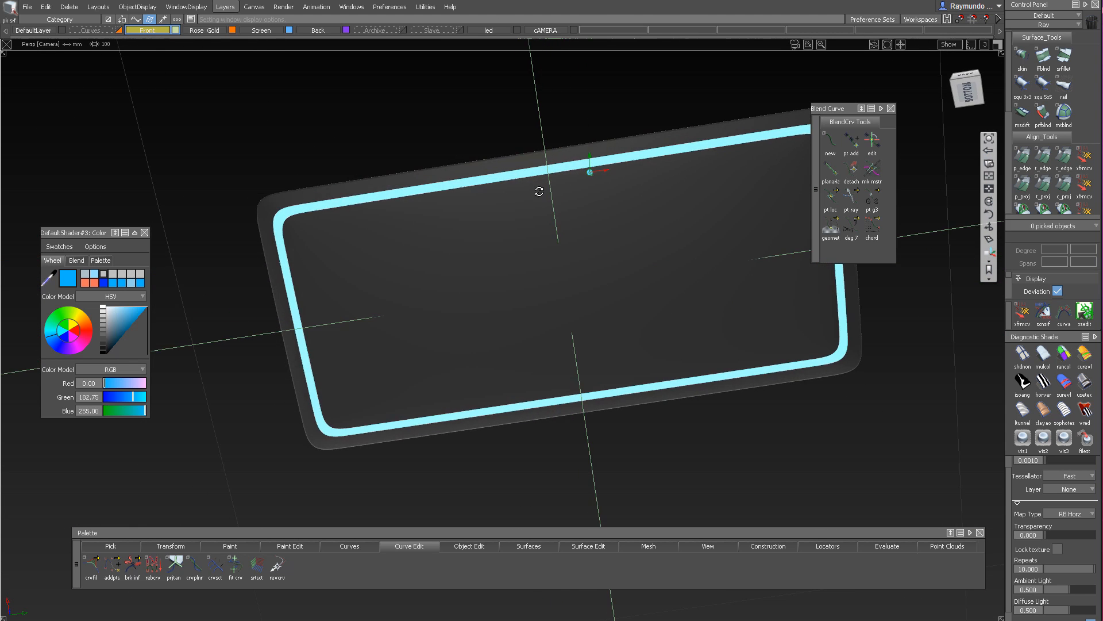
alt+shift+drag(595, 305, 342, 441)
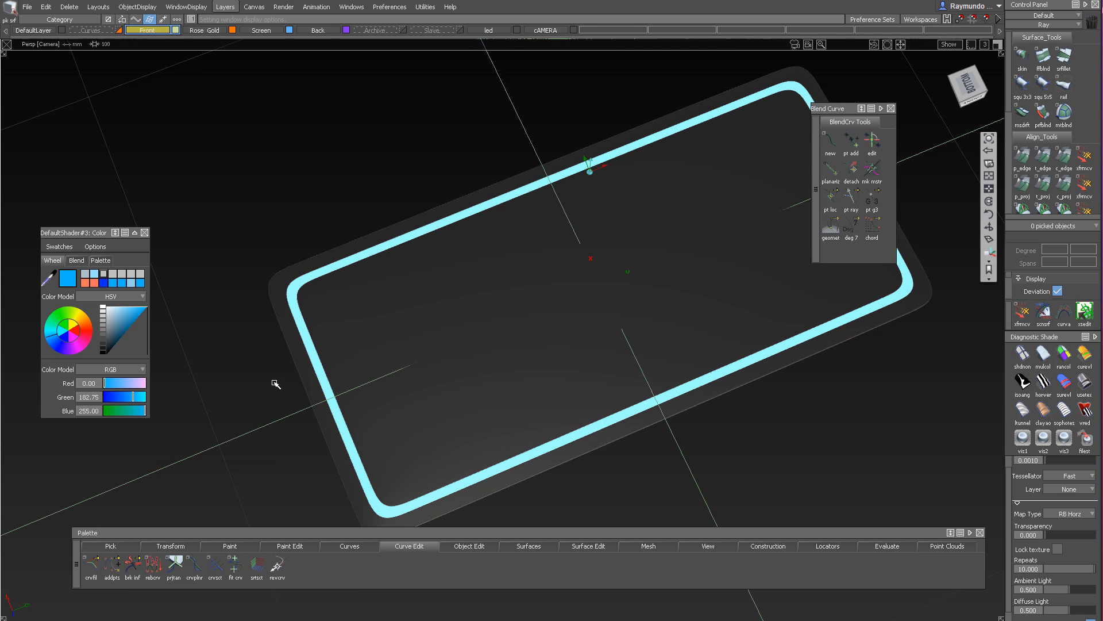
alt+shift+drag(354, 337, 537, 368)
alt+shift+drag(328, 467, 515, 377)
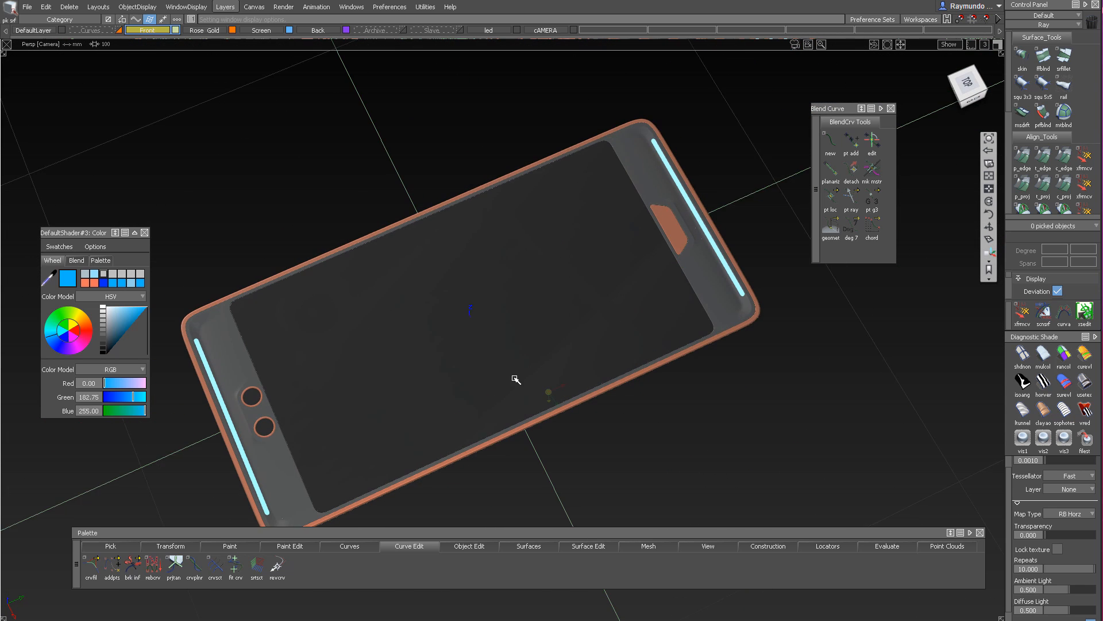